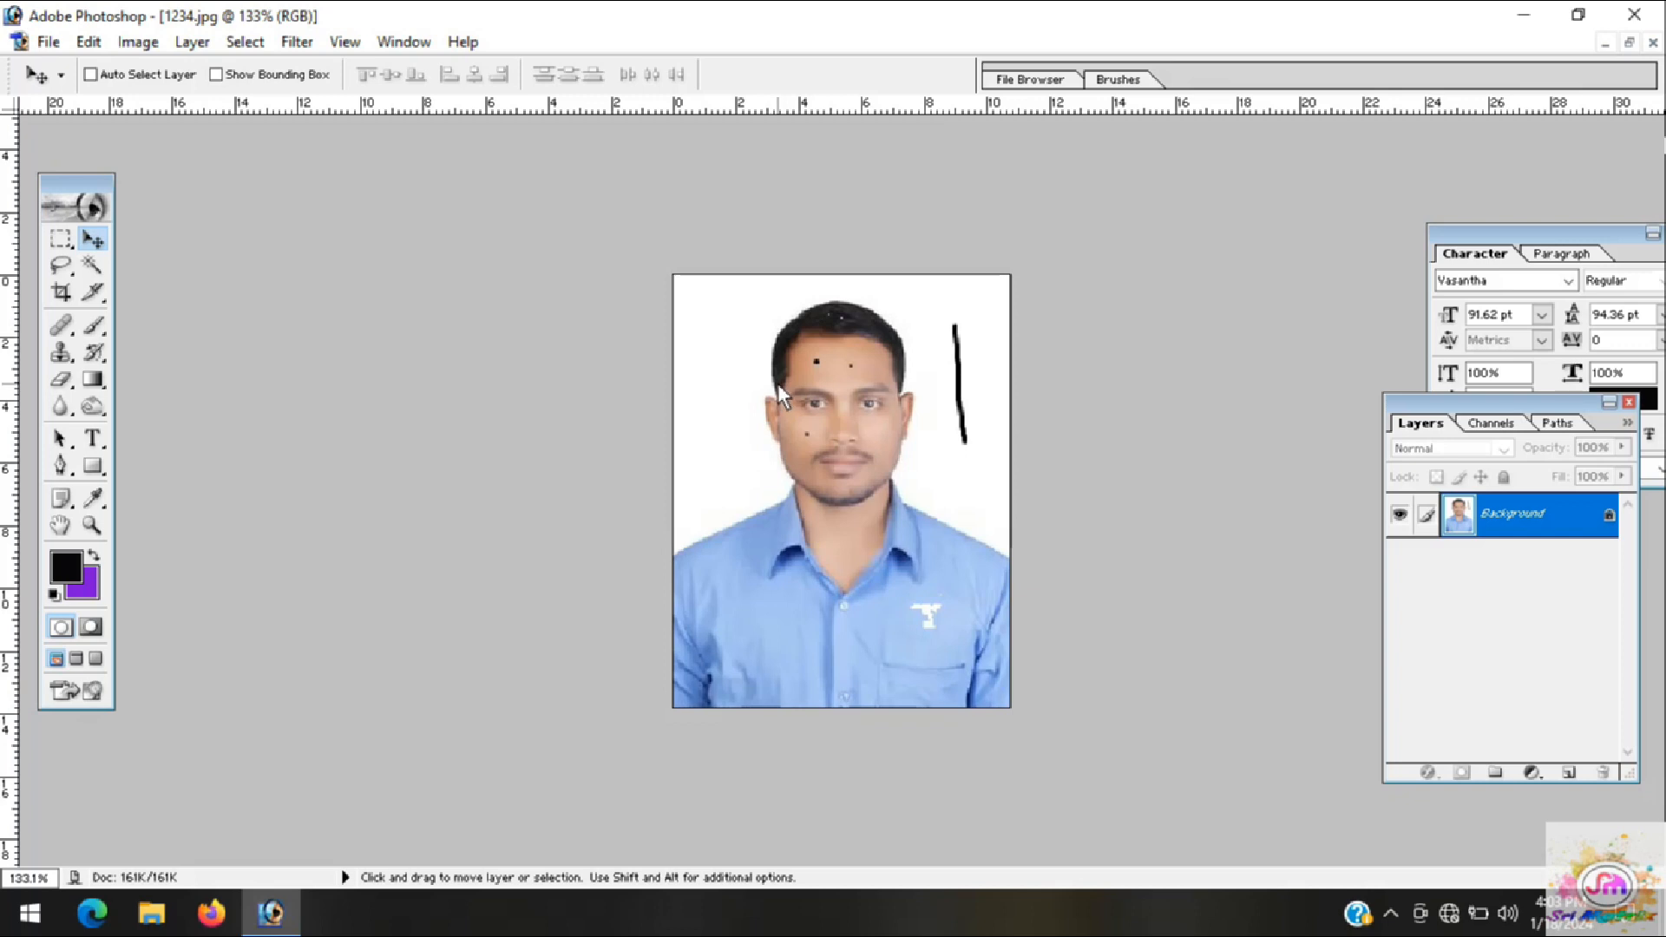
# Step: Examine the portrait's pixel quality around the face, mouth and chin at several magnifications up to 1600%
pyautogui.hotkey('ctrl', '+')
pyautogui.hotkey('ctrl', '+')
pyautogui.hotkey('ctrl', '+')
pyautogui.hotkey('ctrl', '+')
pyautogui.hotkey('ctrl', '+')
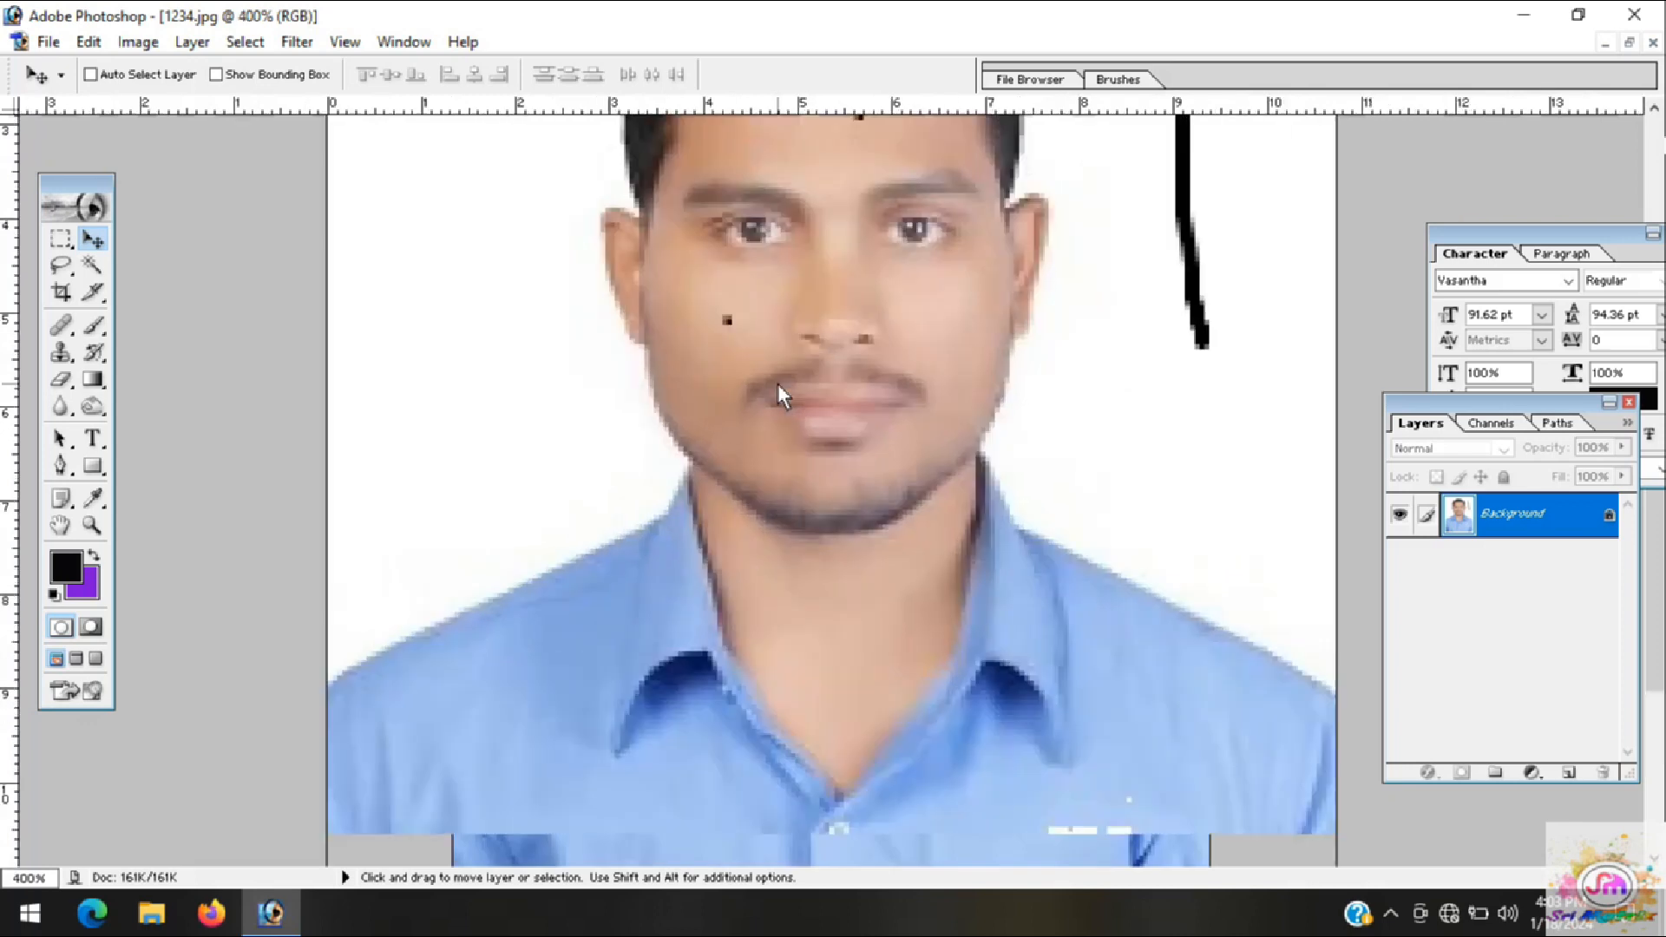
pyautogui.hotkey('ctrl', '+')
pyautogui.hotkey('ctrl', '+')
pyautogui.hotkey('ctrl', '+')
pyautogui.hotkey('ctrl', '+')
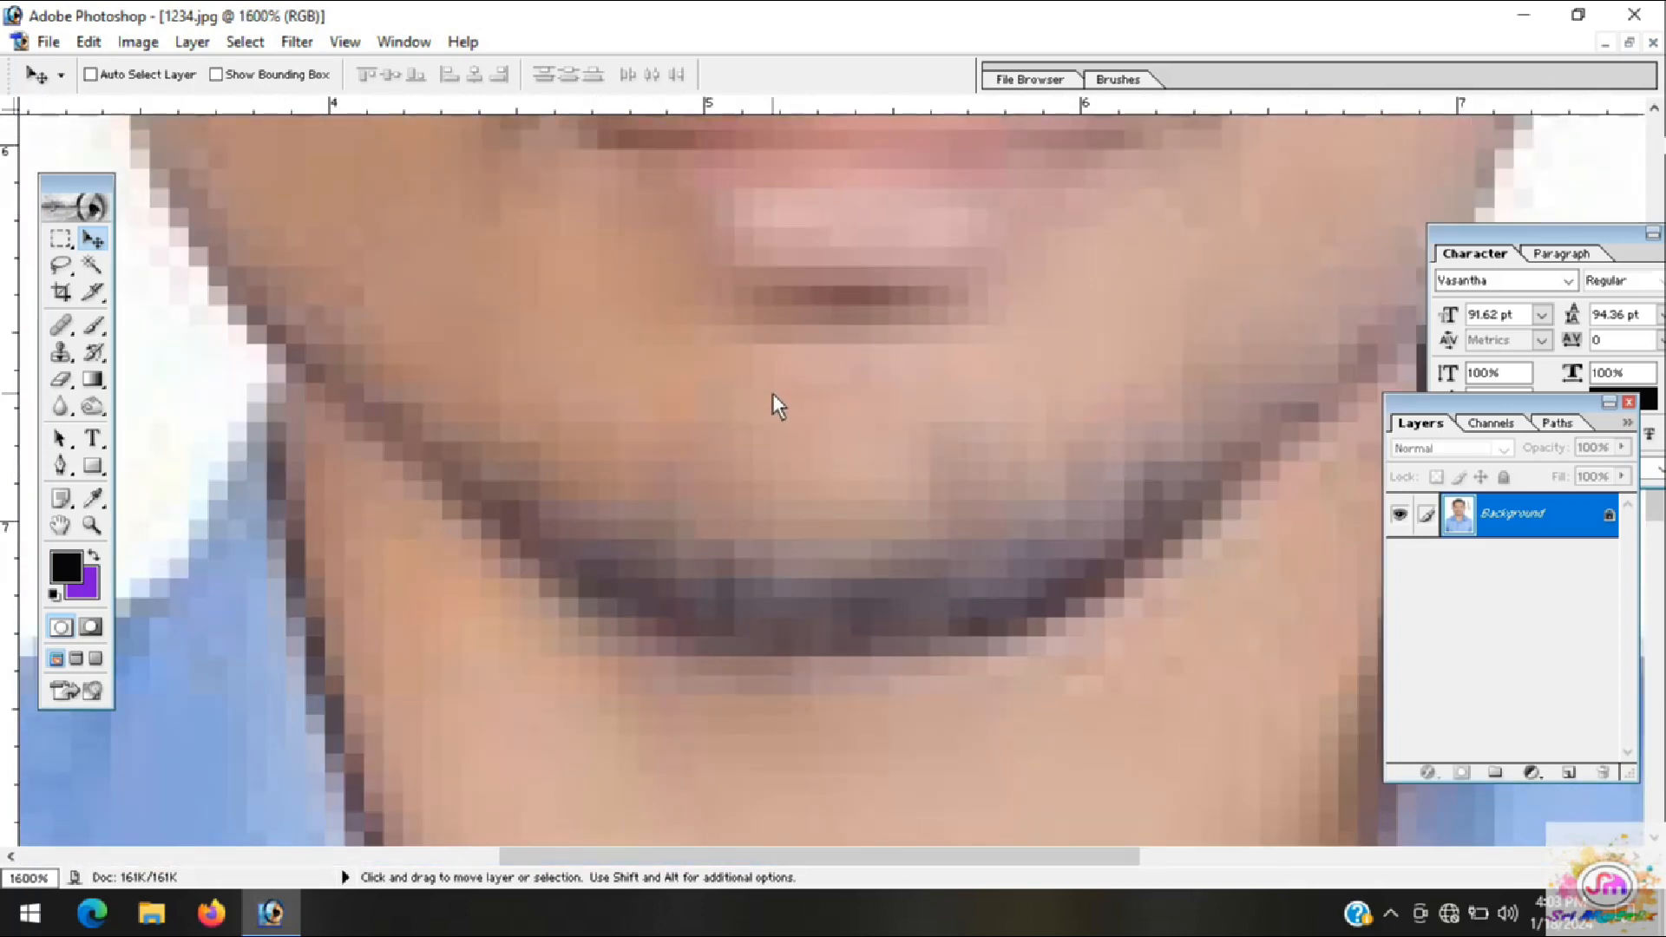
pyautogui.hotkey('ctrl', '-')
pyautogui.hotkey('ctrl', '-')
pyautogui.hotkey('ctrl', '-')
pyautogui.hotkey('ctrl', '-')
pyautogui.hotkey('ctrl', '-')
pyautogui.hotkey('ctrl', '-')
pyautogui.hotkey('ctrl', '-')
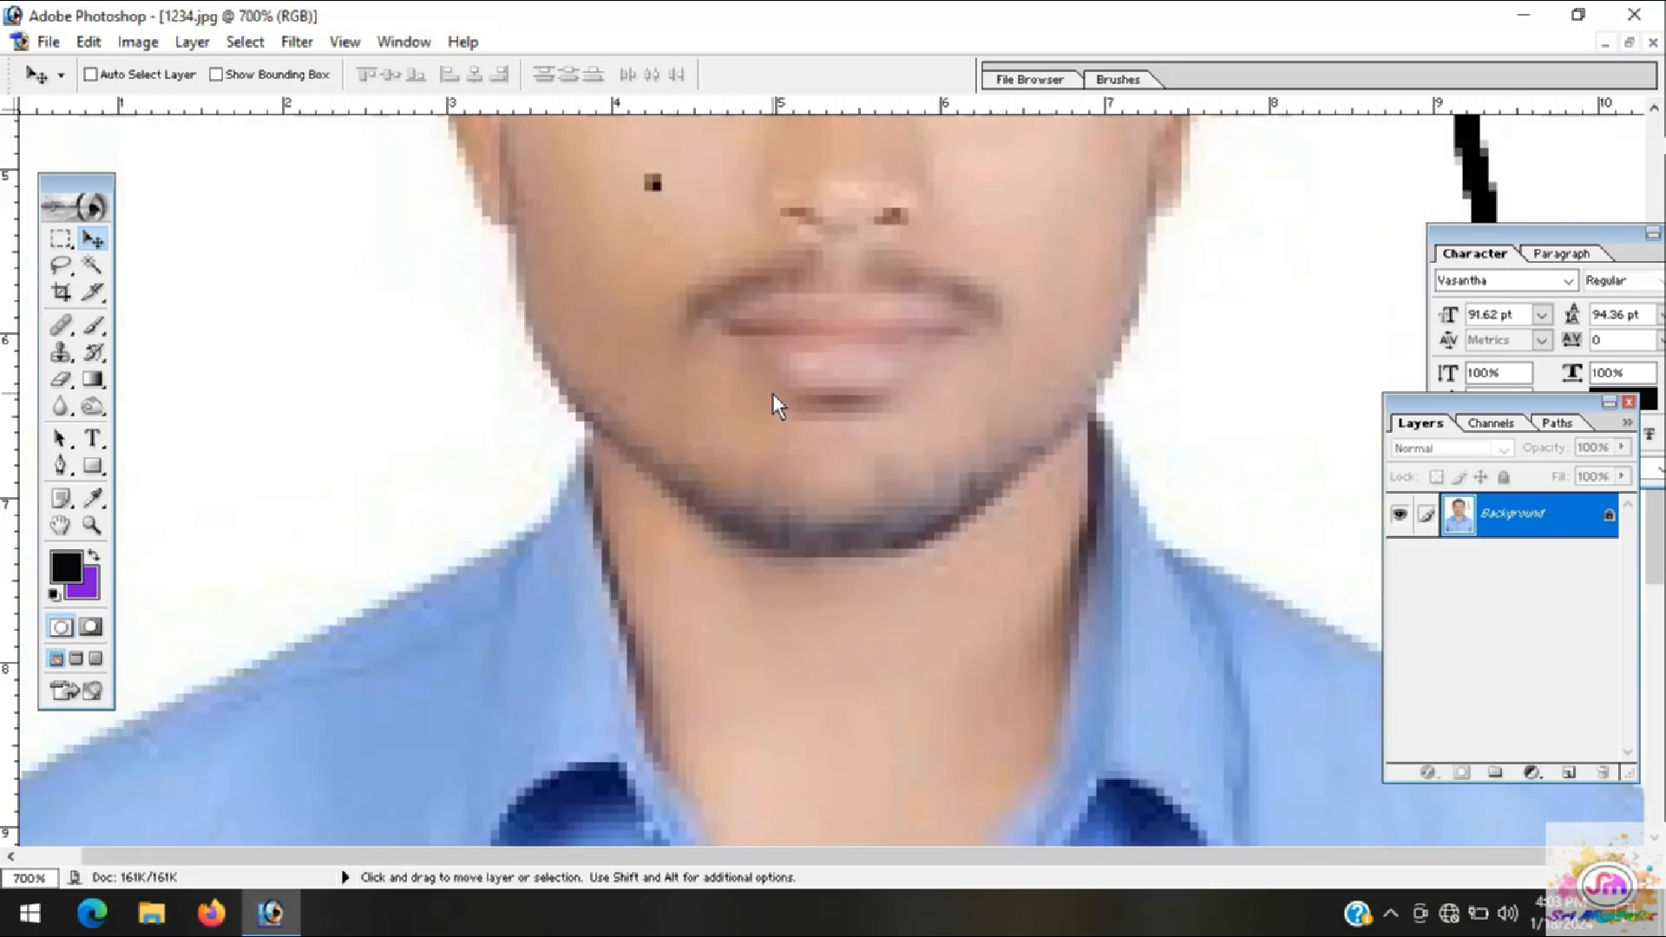
pyautogui.hotkey('ctrl', '+')
pyautogui.hotkey('ctrl', '+')
pyautogui.hotkey('ctrl', '+')
pyautogui.hotkey('ctrl', '+')
pyautogui.hotkey('ctrl', '+')
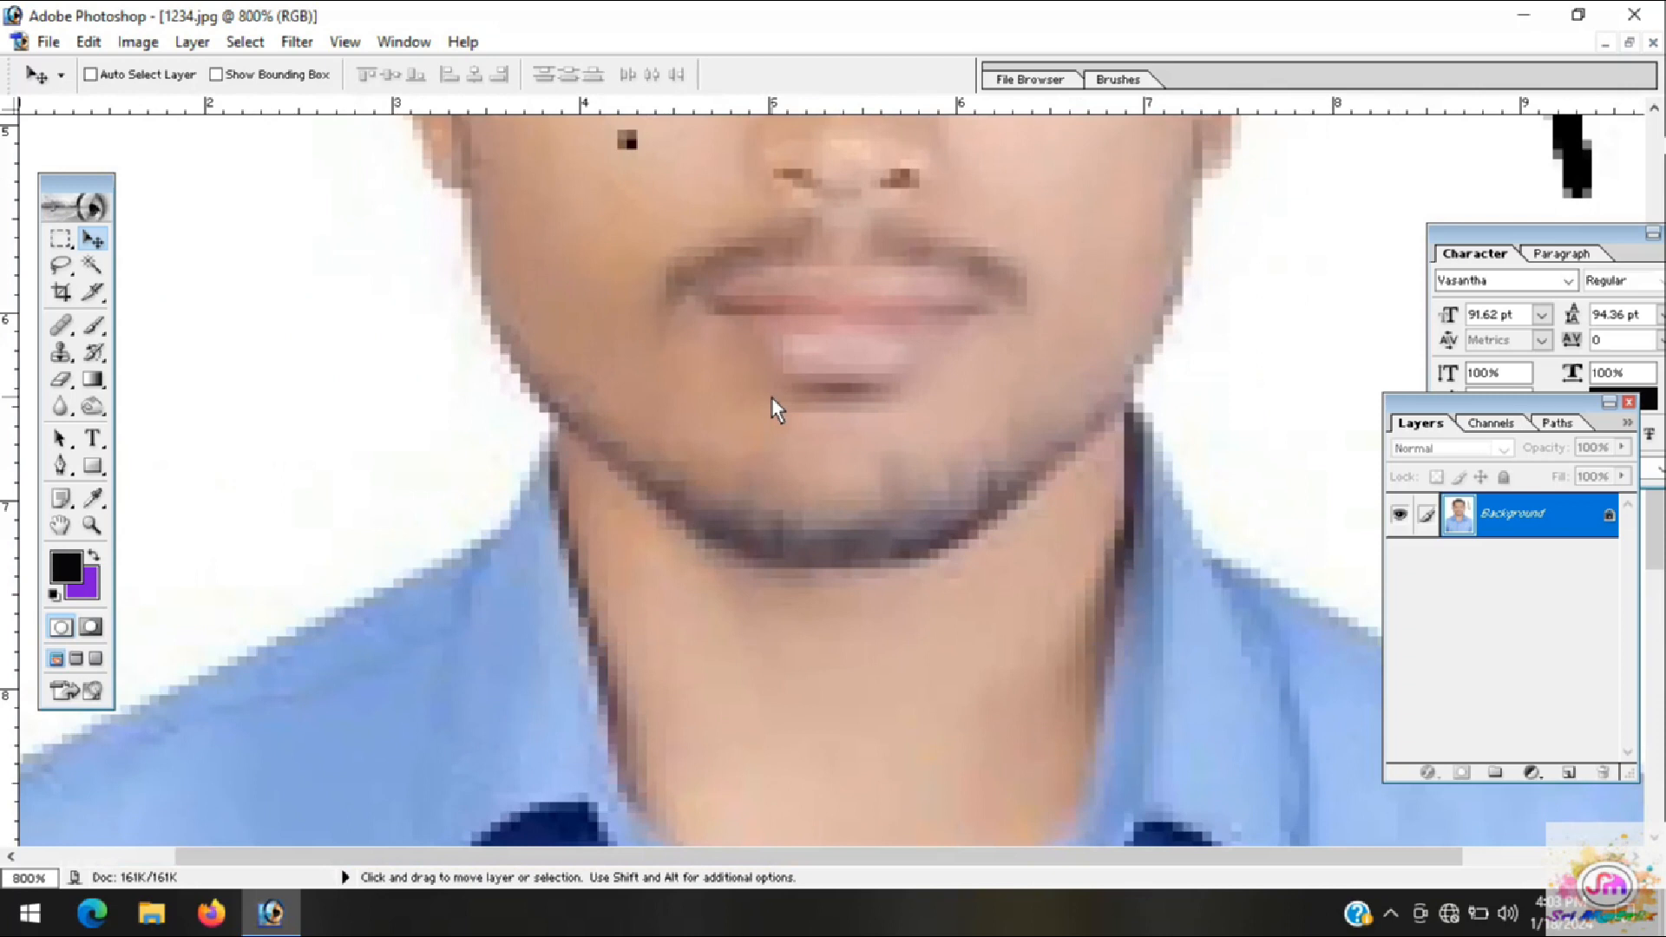
pyautogui.hotkey('ctrl', '-')
pyautogui.hotkey('ctrl', '-')
pyautogui.hotkey('ctrl', '-')
pyautogui.hotkey('ctrl', '-')
pyautogui.hotkey('ctrl', '-')
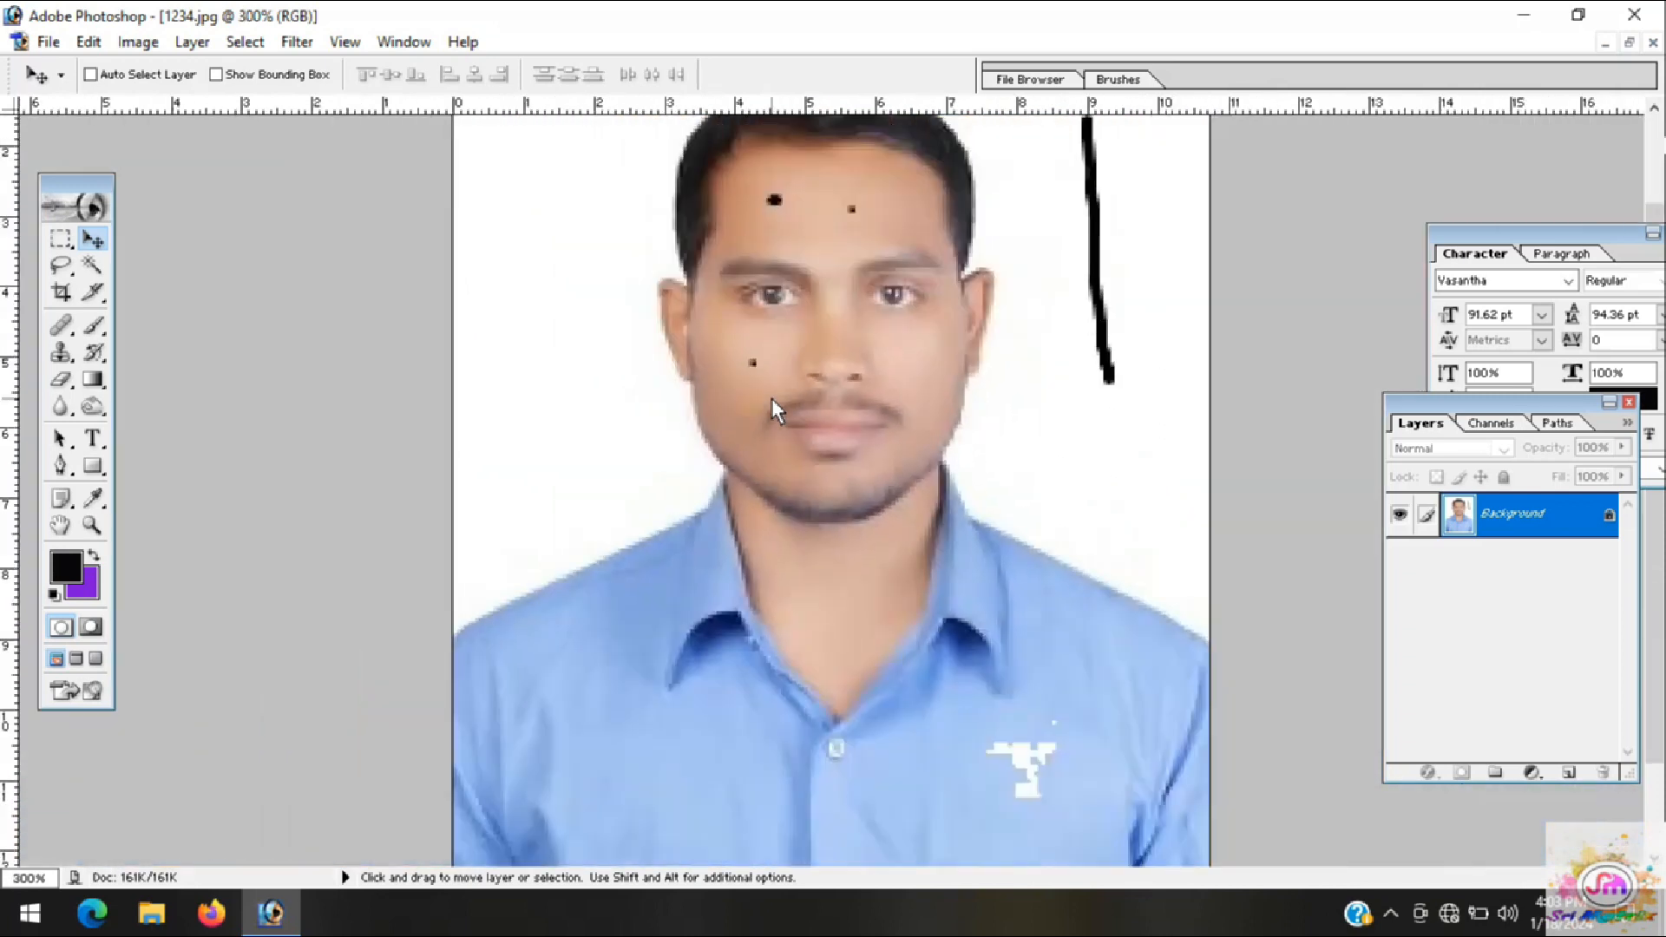
pyautogui.hotkey('ctrl', '-')
pyautogui.hotkey('ctrl', '+')
pyautogui.hotkey('ctrl', '-')
pyautogui.hotkey('ctrl', '+')
# Step: Resample the image to a resolution of 500 pixels/inch
pyautogui.click(139, 43)
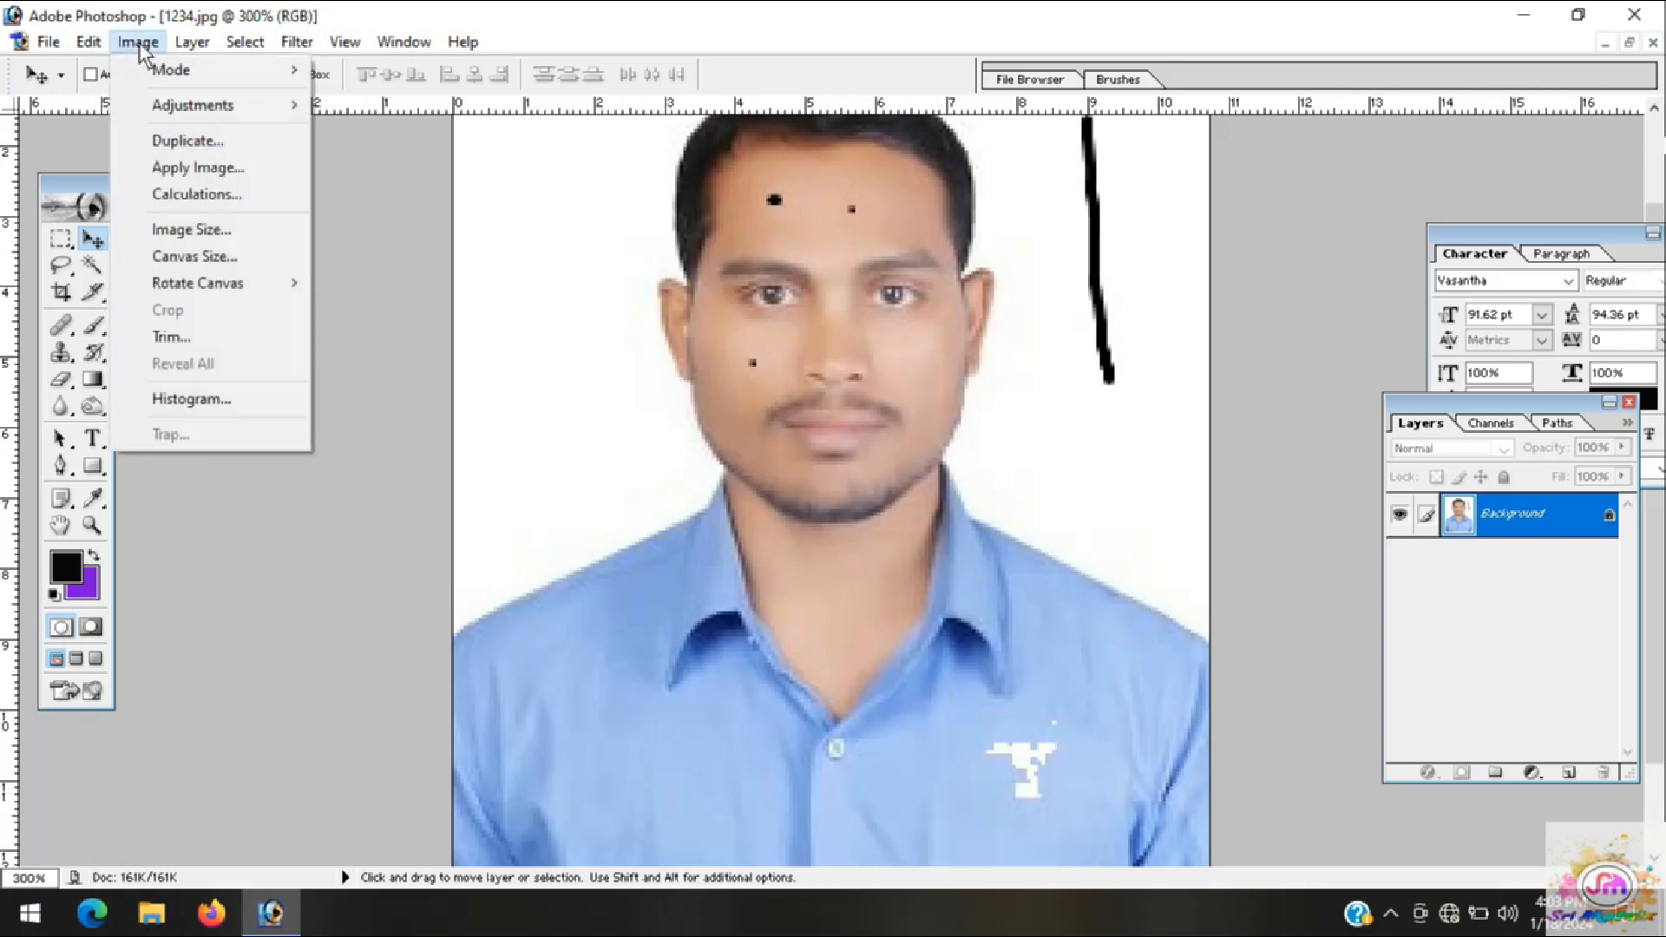
pyautogui.click(209, 233)
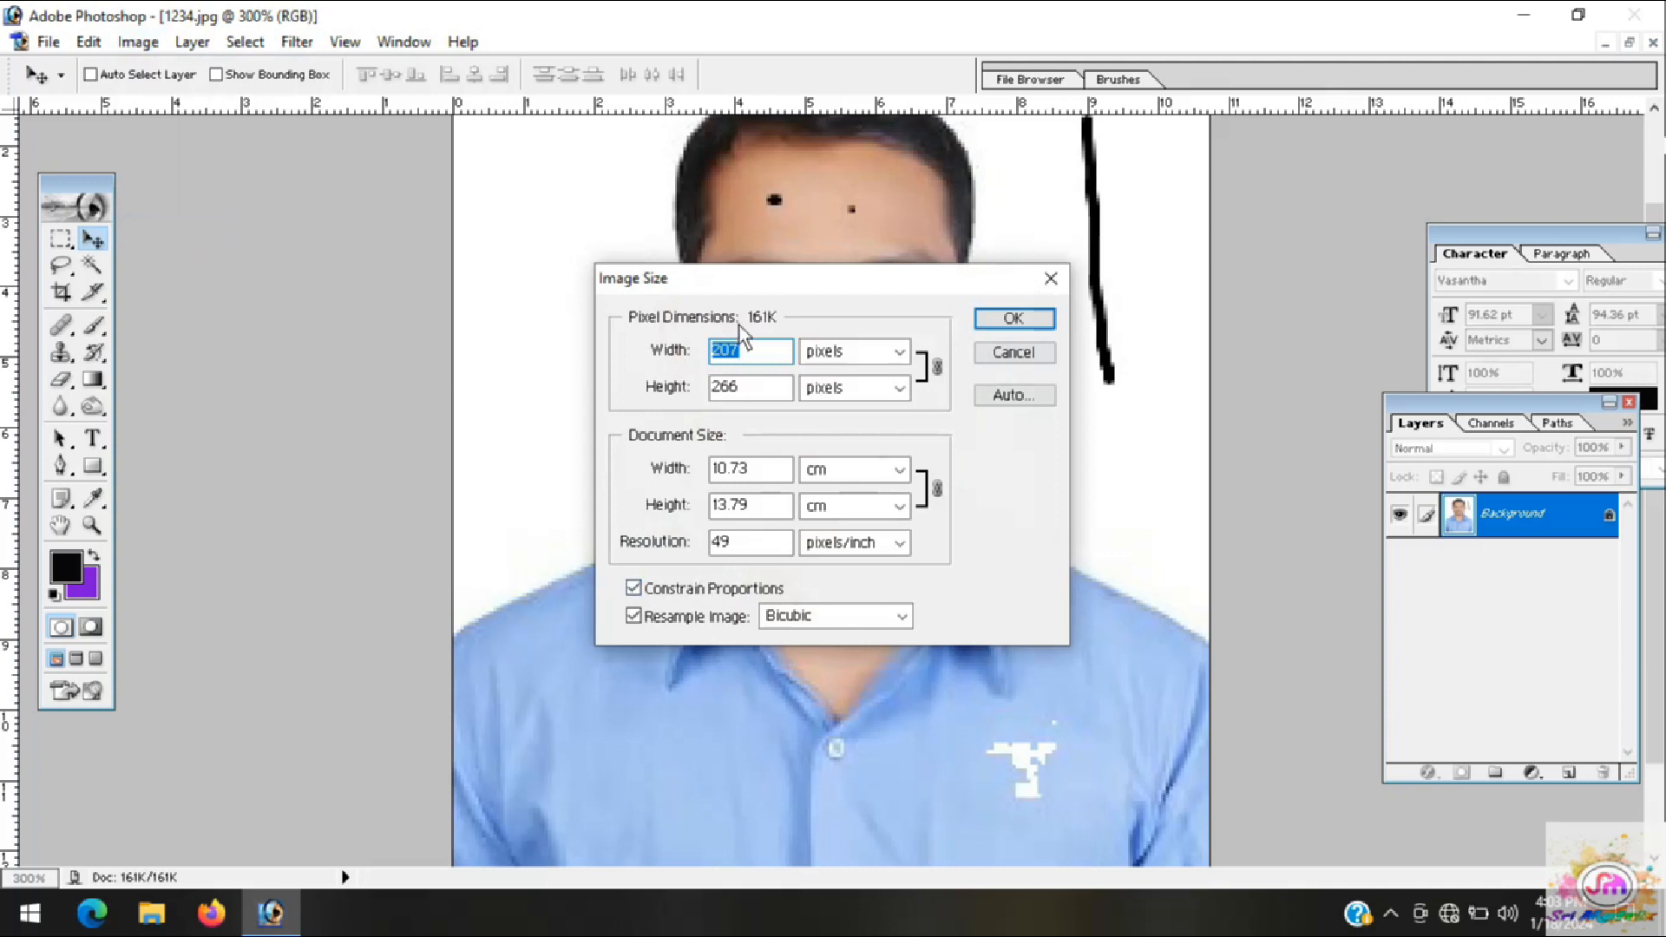
pyautogui.moveTo(744, 548); pyautogui.dragTo(669, 549)
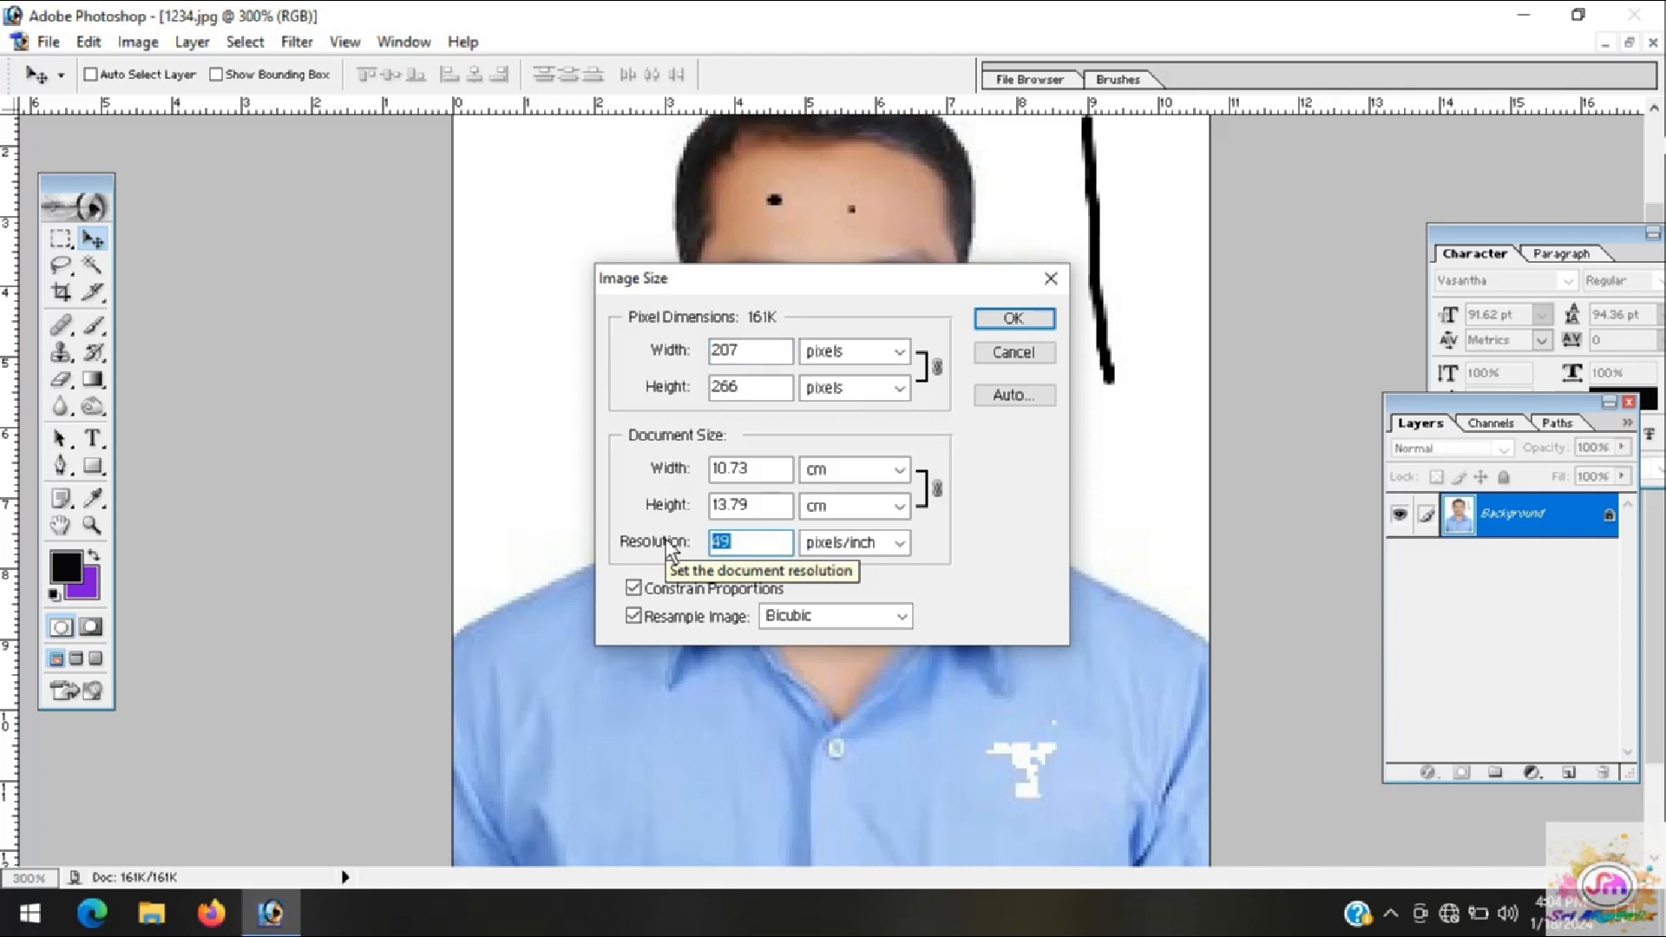
pyautogui.write('500')
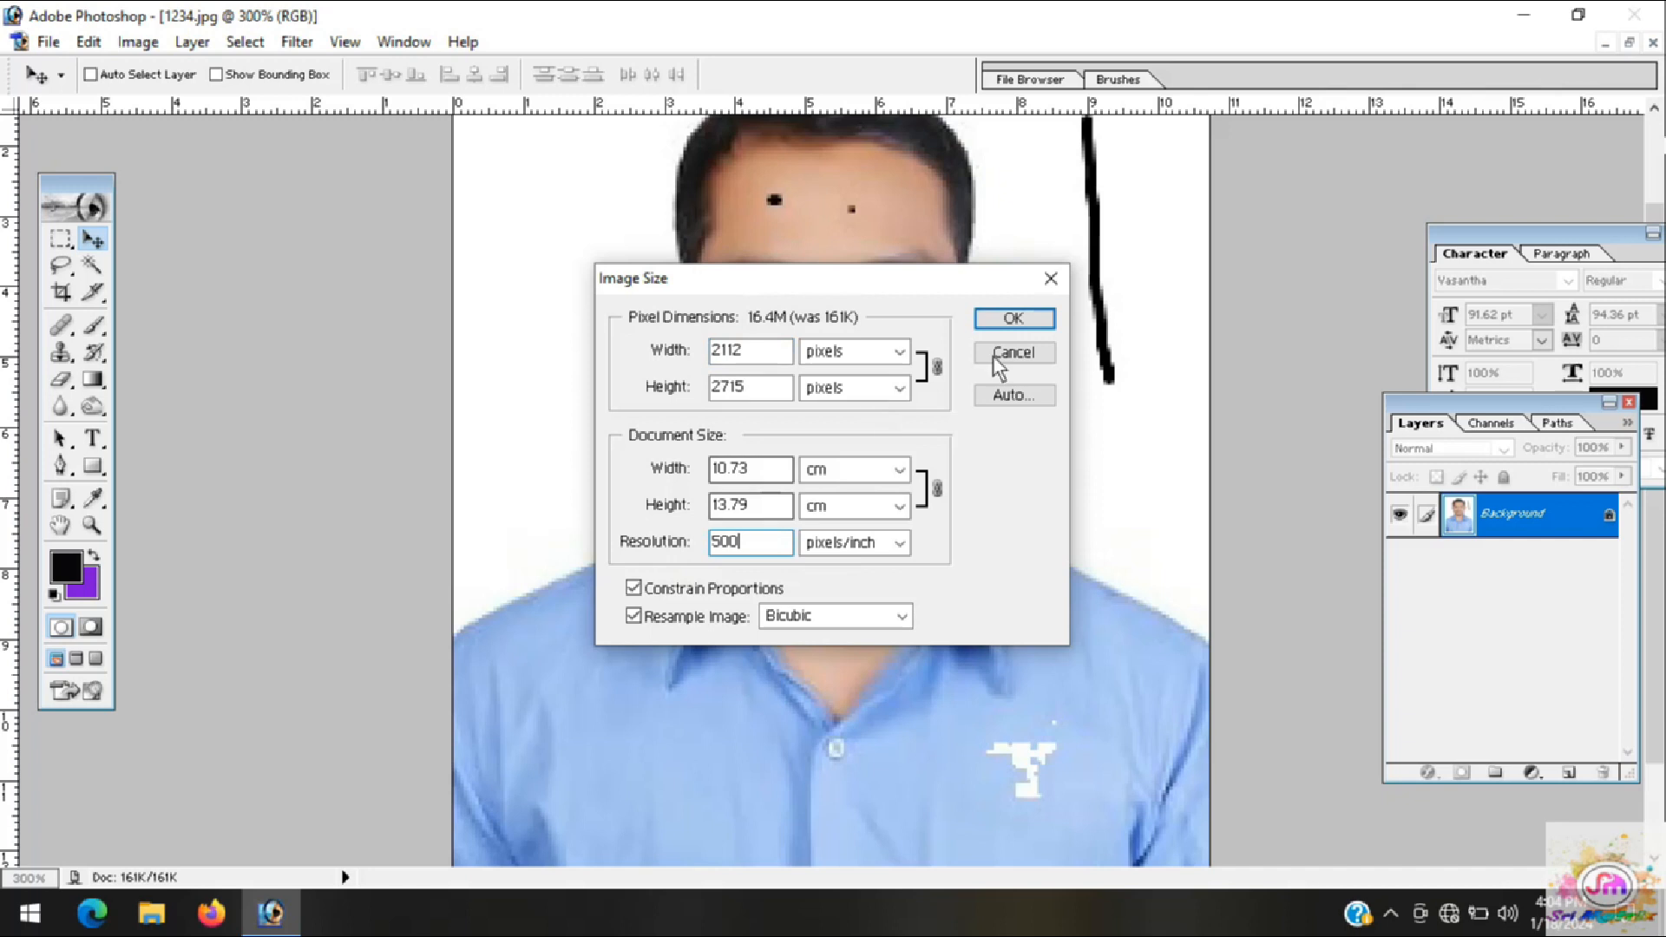
pyautogui.click(1011, 319)
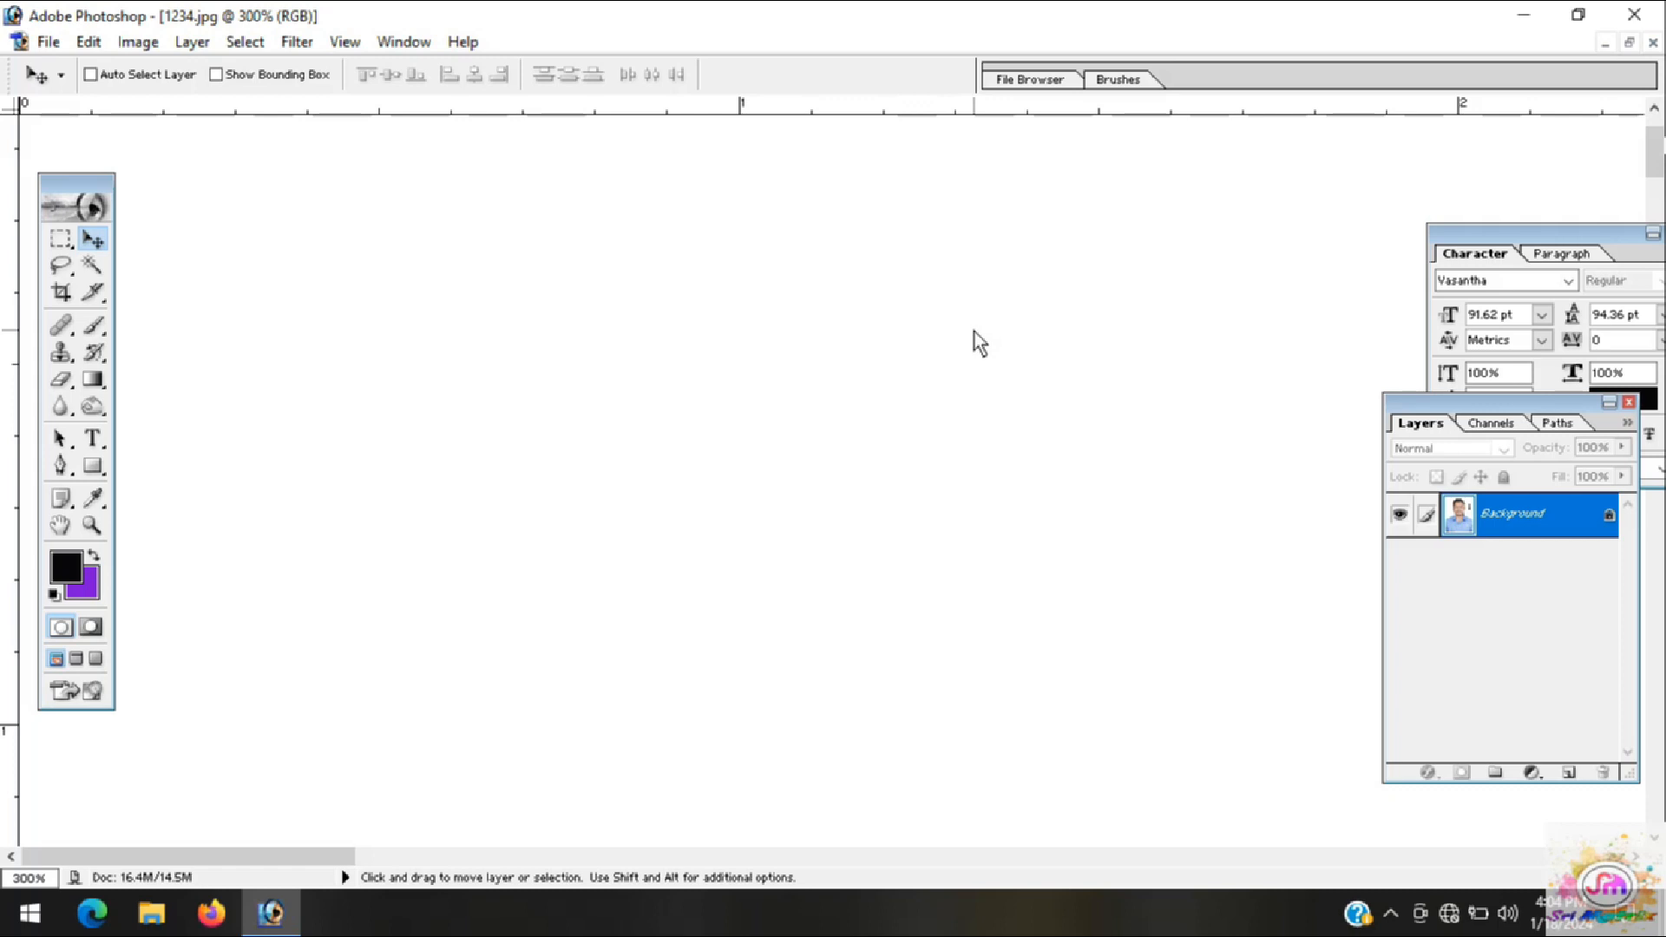
# Step: Examine the resampled portrait as a whole and the black marks on the face at 25% to 50% magnification
pyautogui.hotkey('ctrl', '-')
pyautogui.hotkey('ctrl', '-')
pyautogui.hotkey('ctrl', '-')
pyautogui.hotkey('ctrl', '-')
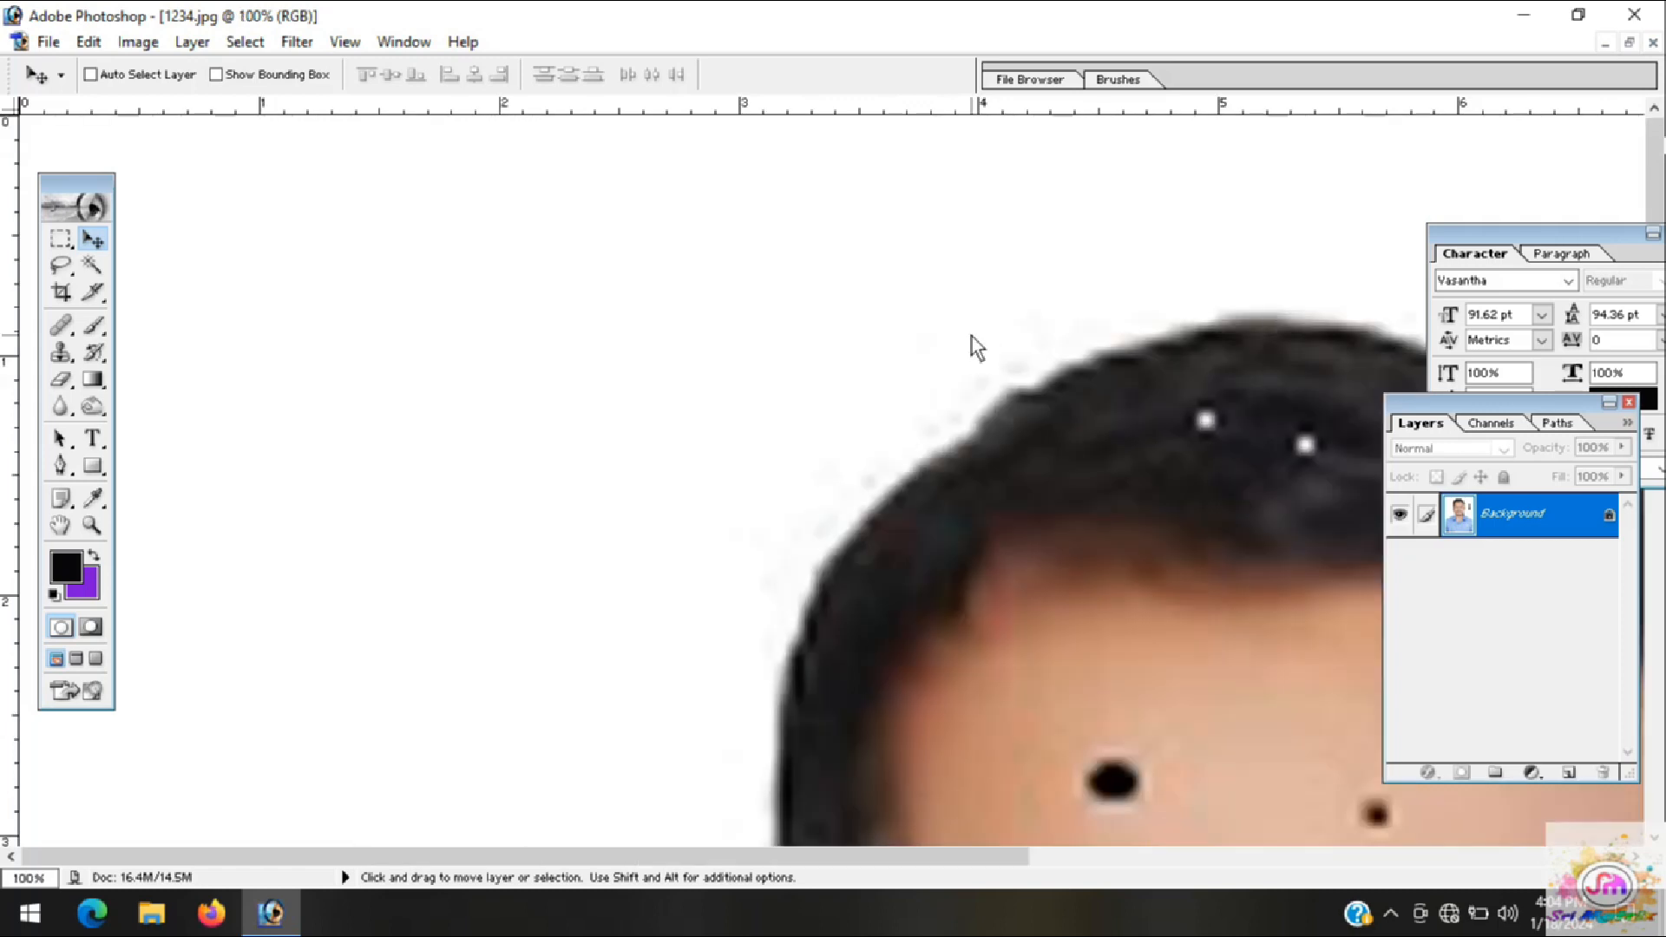
pyautogui.hotkey('ctrl', '-')
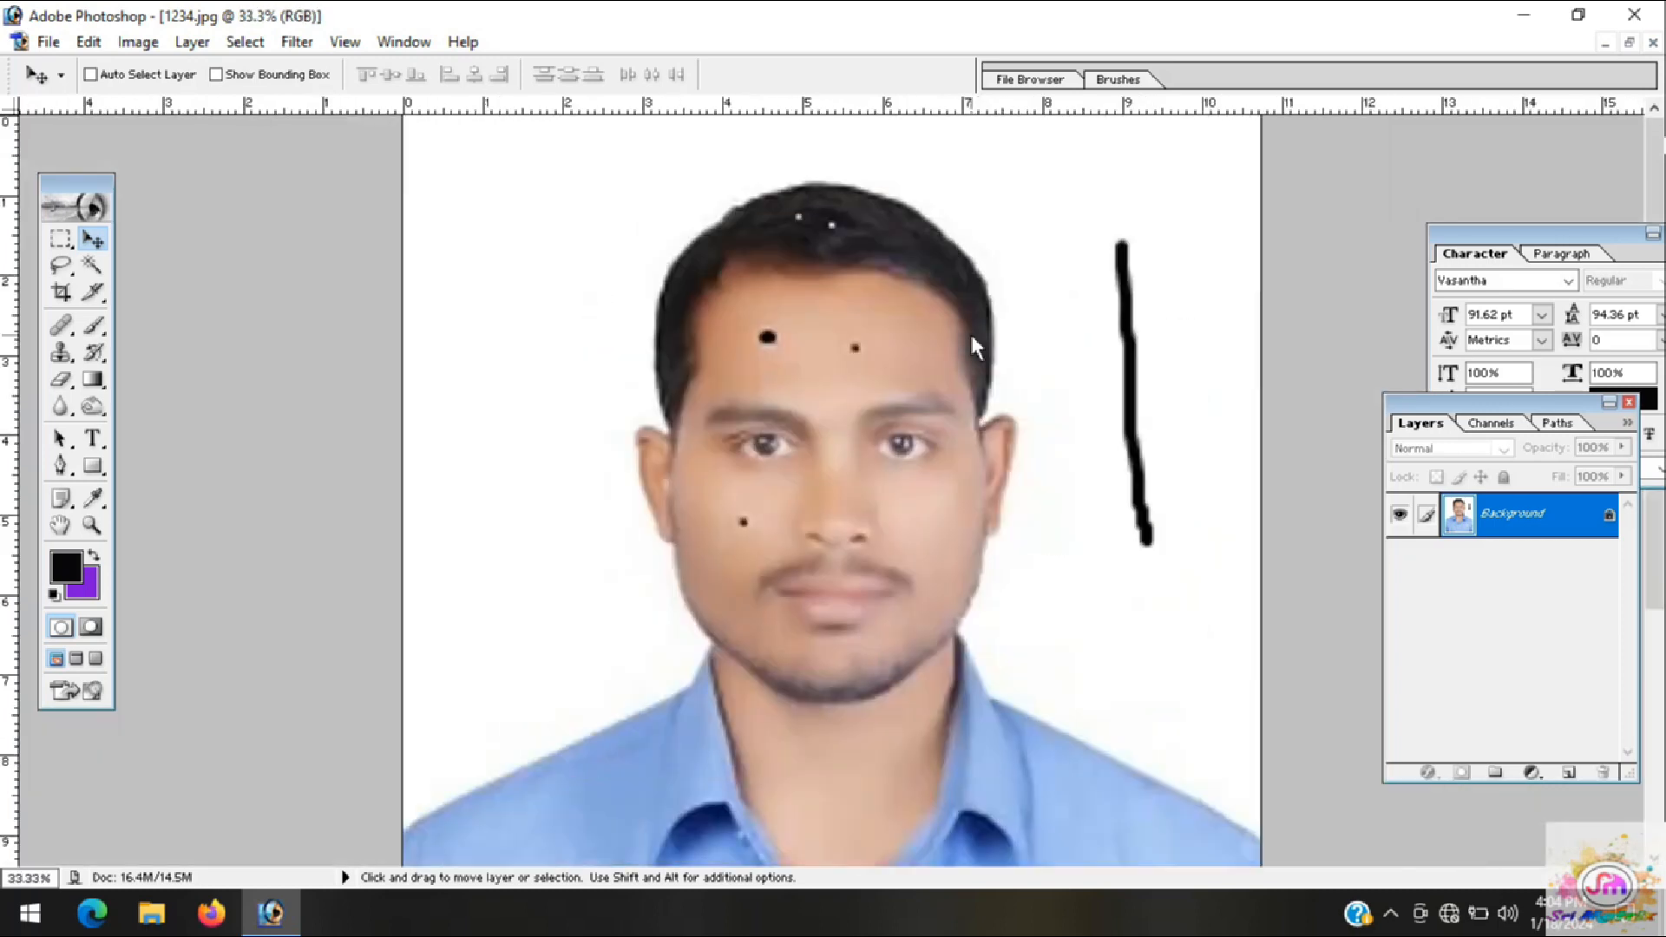
pyautogui.hotkey('ctrl', '-')
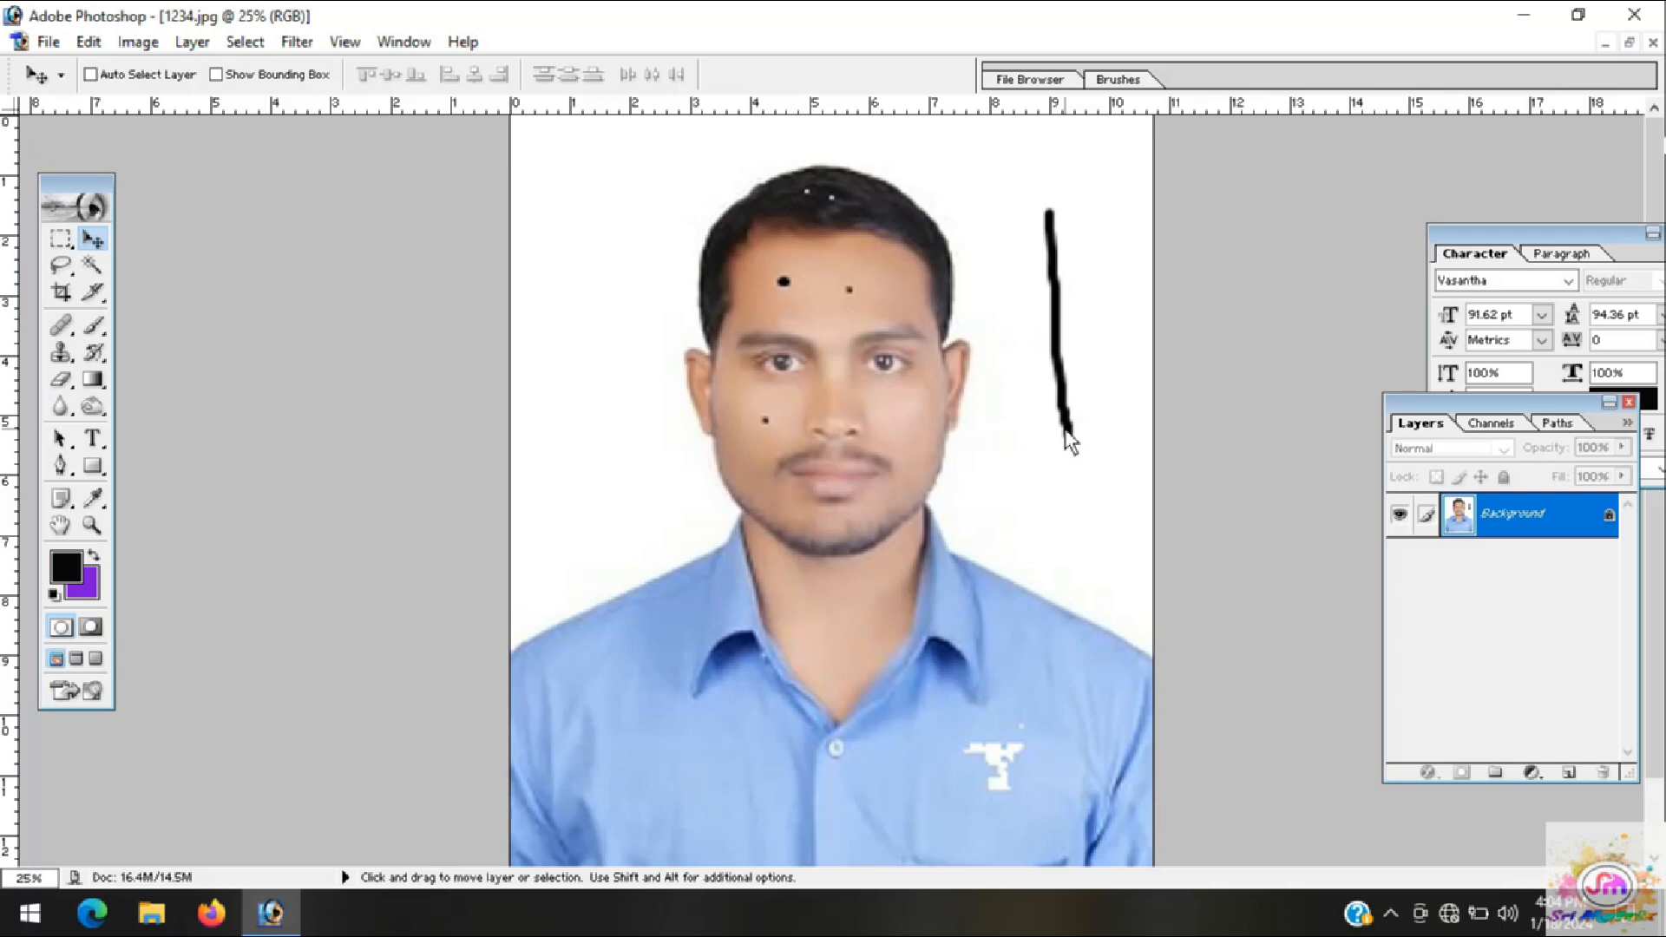
pyautogui.hotkey('ctrl', '+')
pyautogui.hotkey('ctrl', '+')
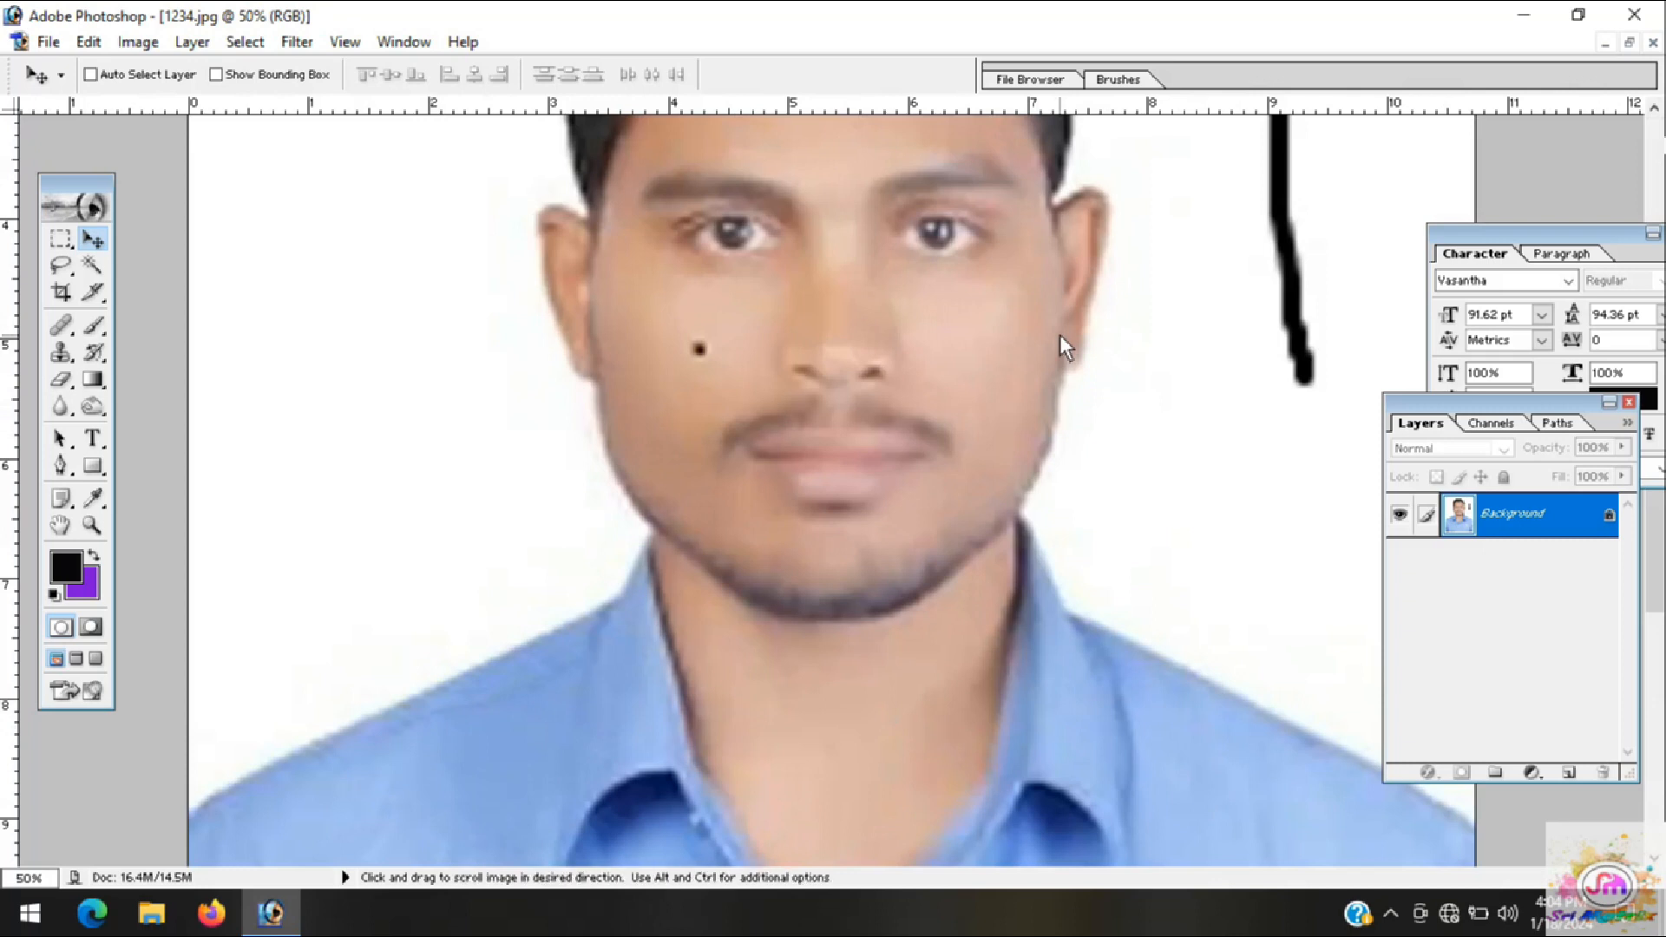
pyautogui.moveTo(1059, 335); pyautogui.dragTo(908, 539)
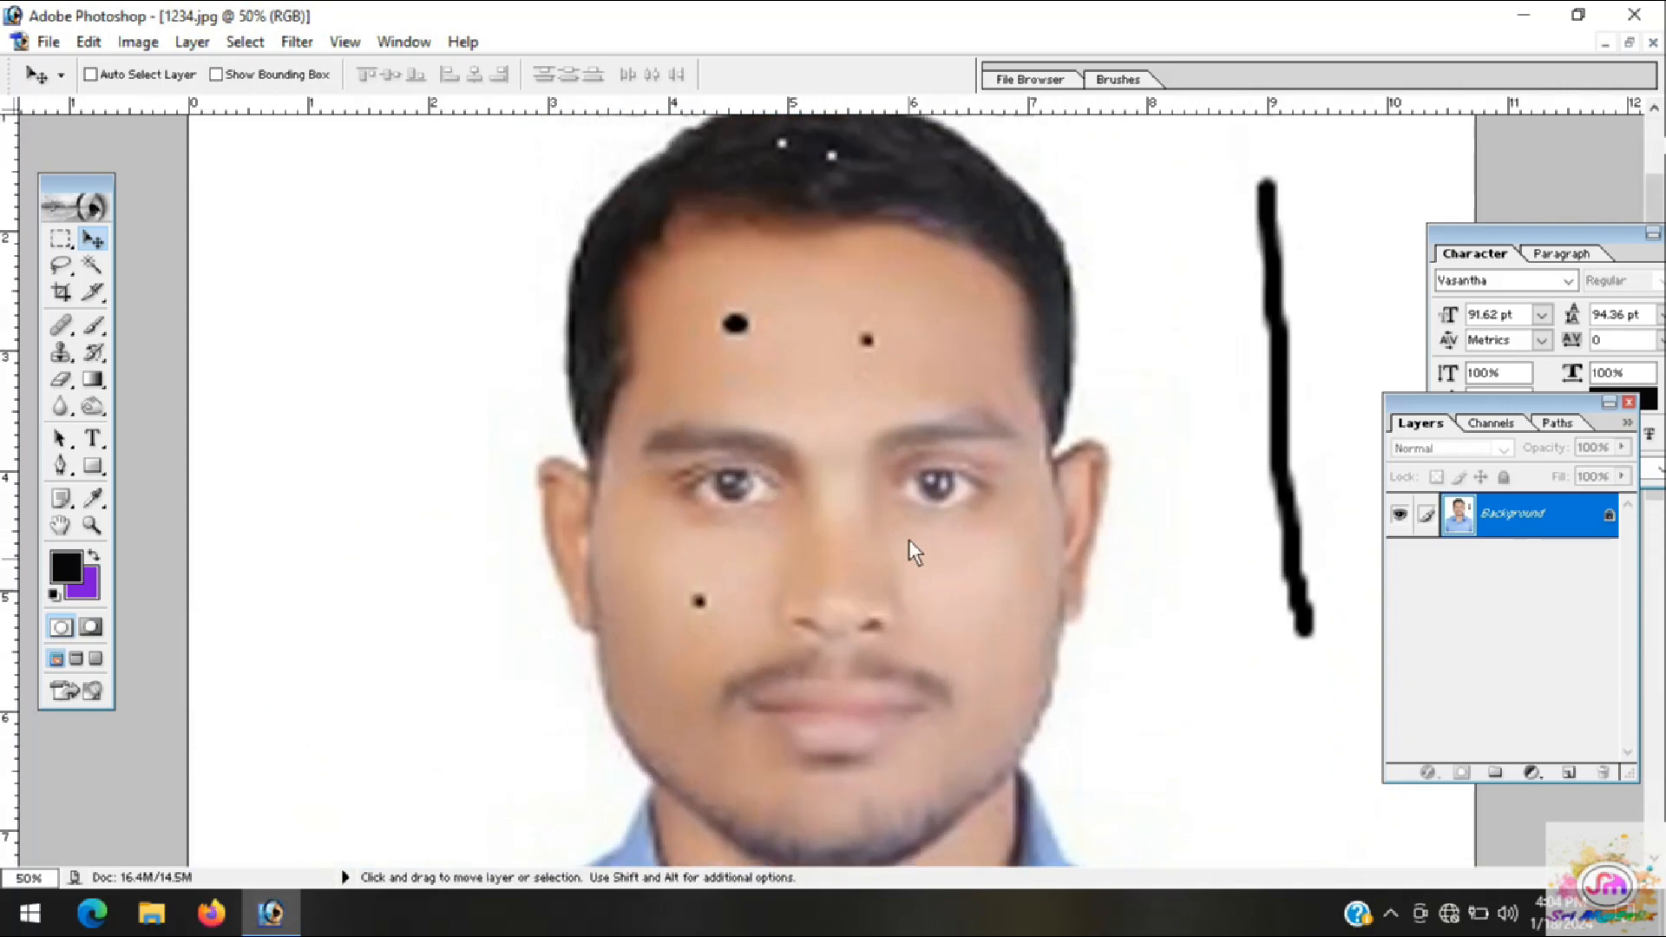
pyautogui.scroll(-5, 908, 539)
pyautogui.scroll(4, 908, 539)
pyautogui.scroll(-2, 908, 539)
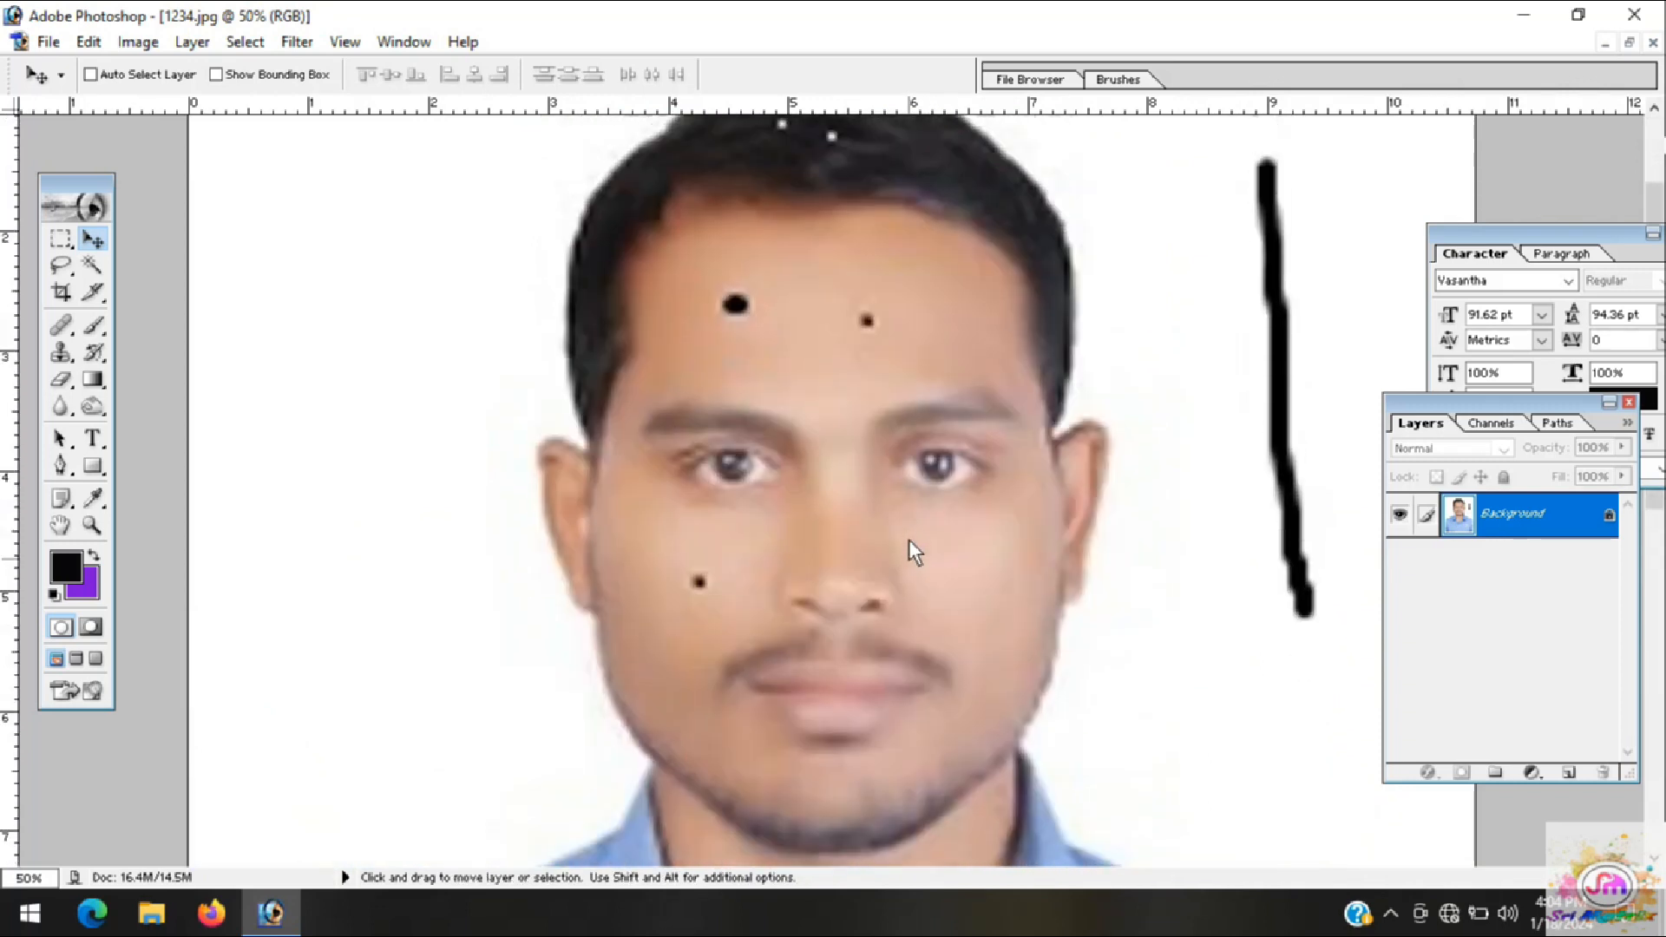
pyautogui.scroll(2, 909, 539)
pyautogui.scroll(-4, 909, 539)
pyautogui.scroll(4, 908, 539)
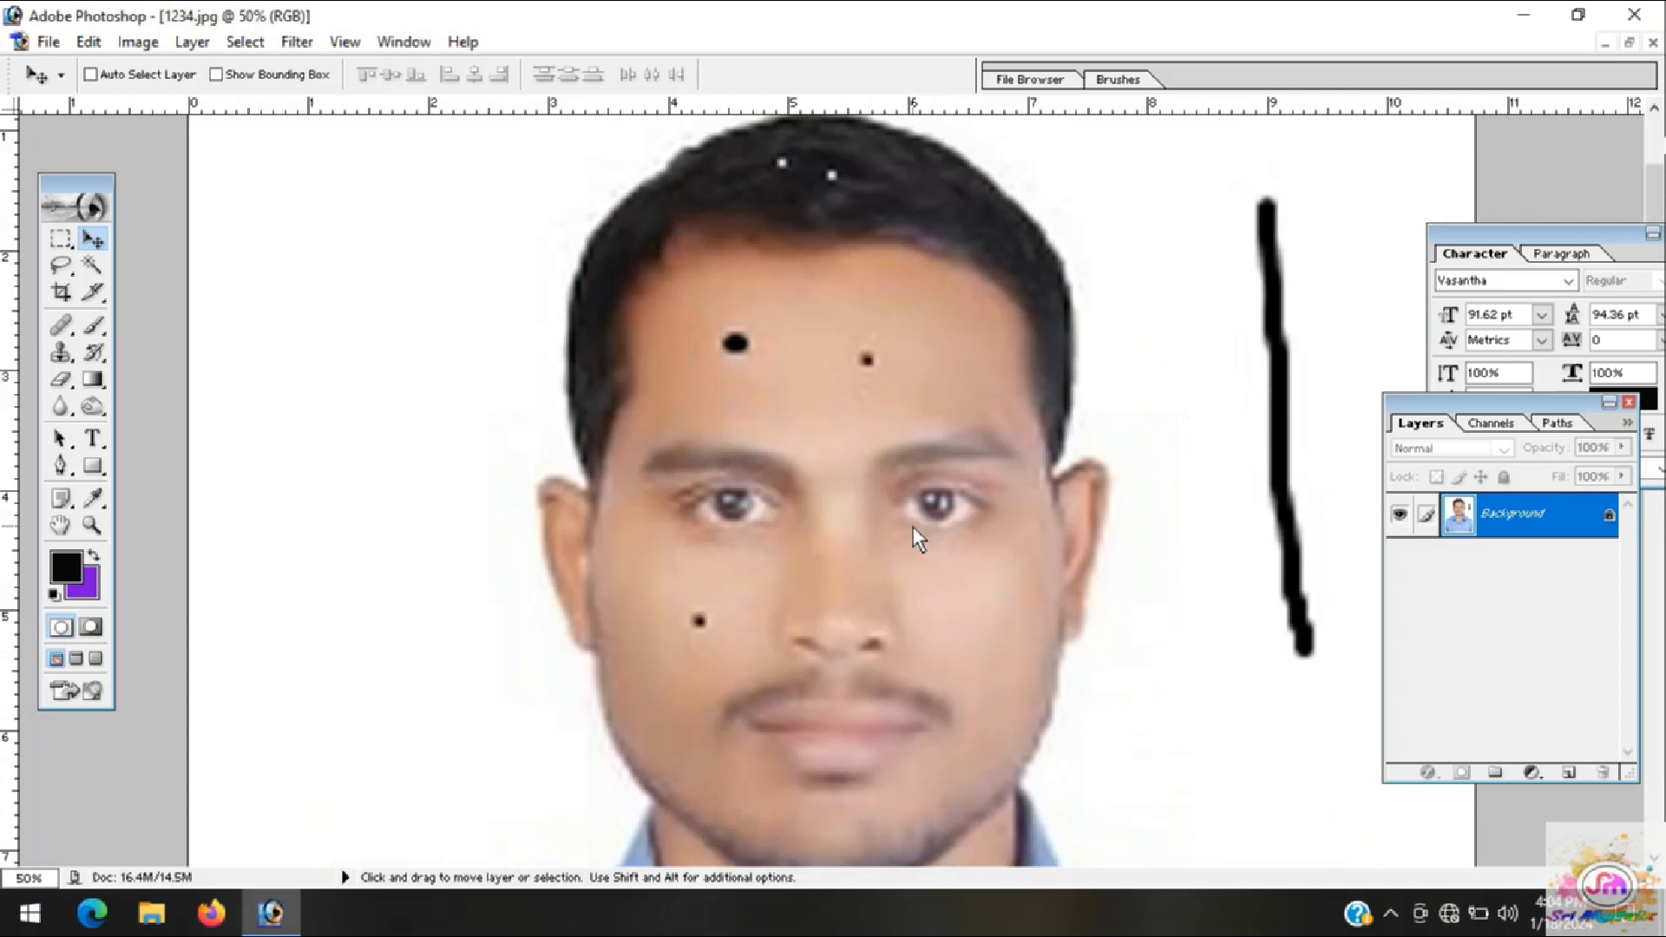
pyautogui.scroll(-5, 913, 528)
pyautogui.scroll(4, 913, 524)
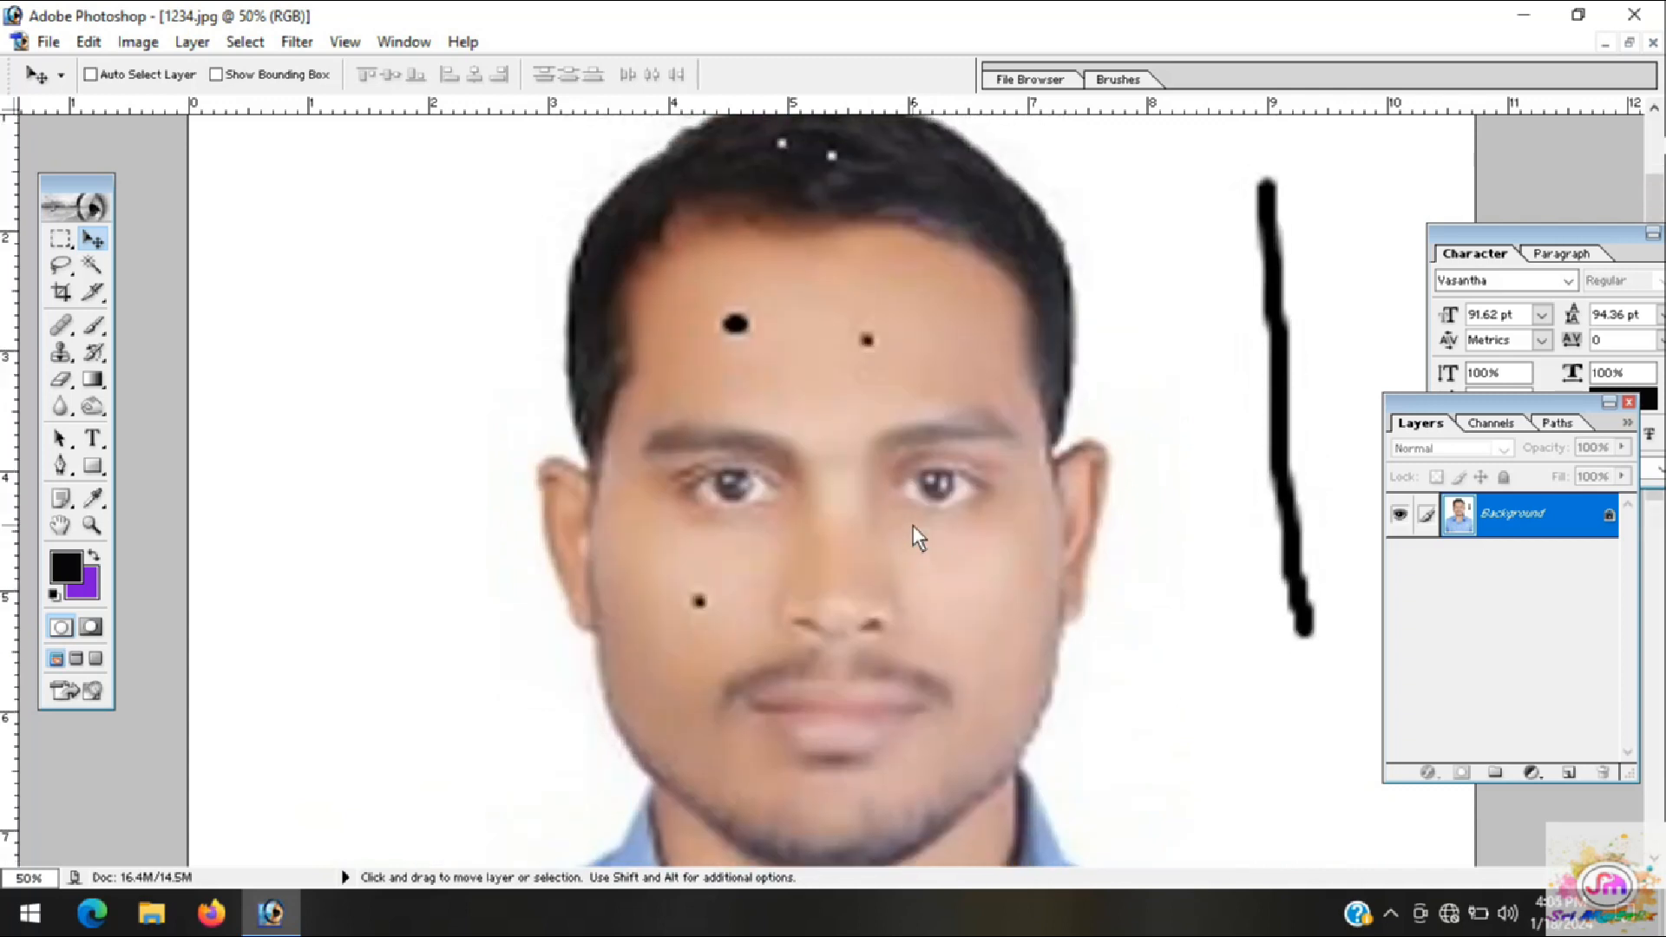
# Step: Examine the eyes, nose and facial spots closely at 100% magnification
pyautogui.hotkey('ctrl', '+')
pyautogui.hotkey('ctrl', '+')
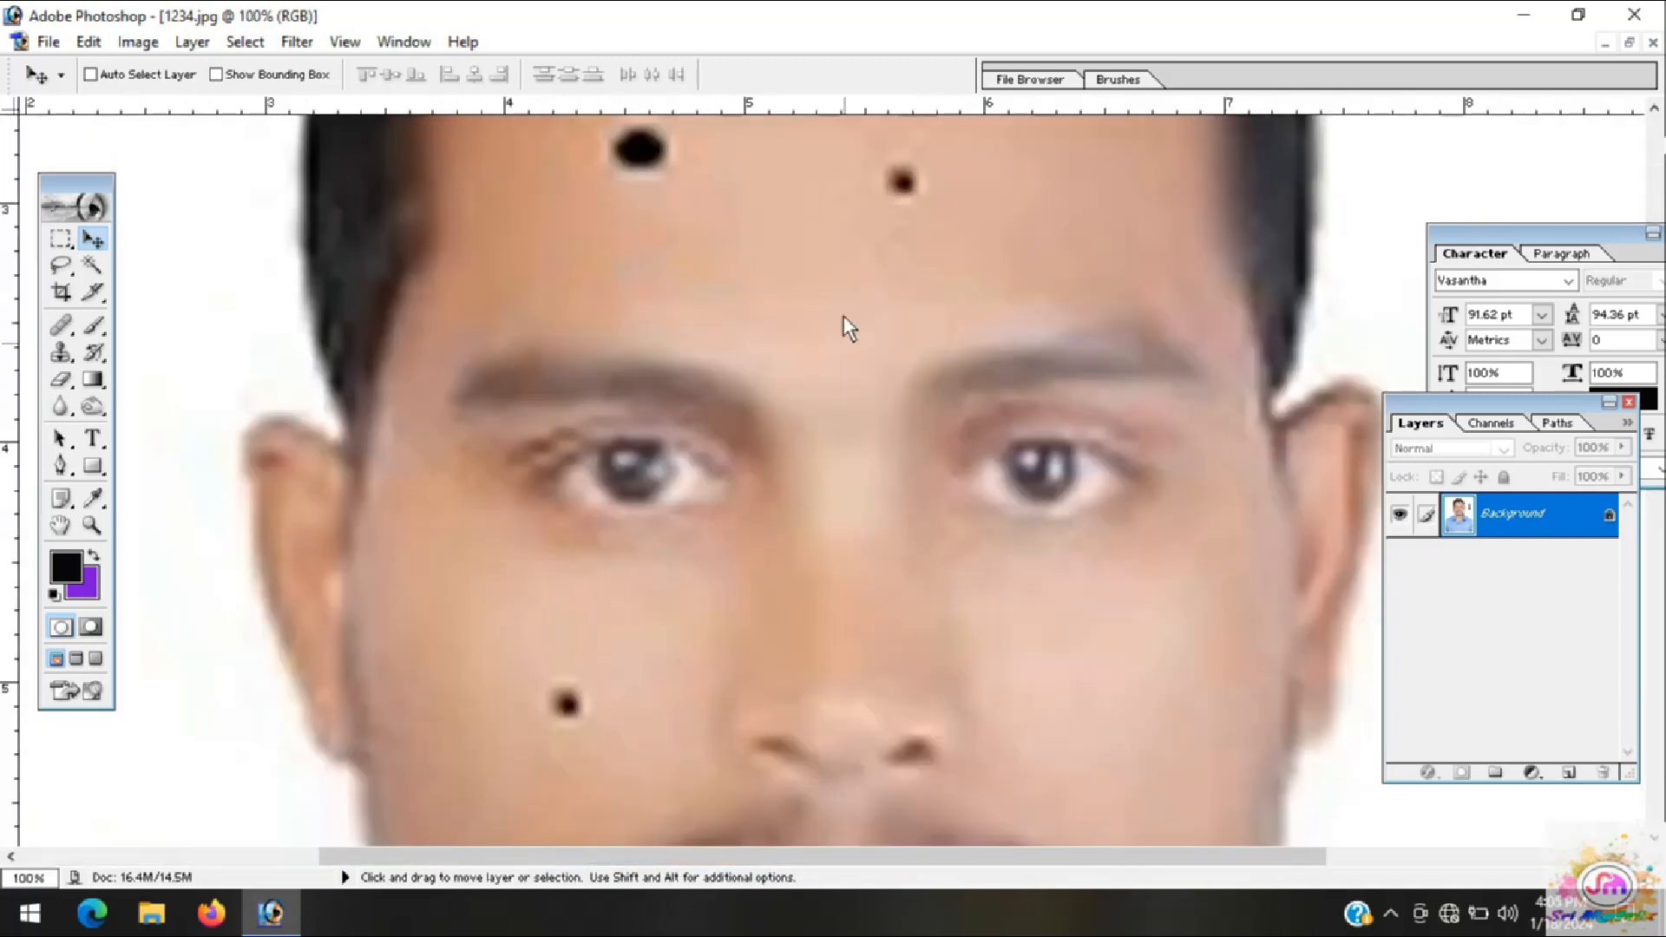
pyautogui.hscroll(3, 843, 383)
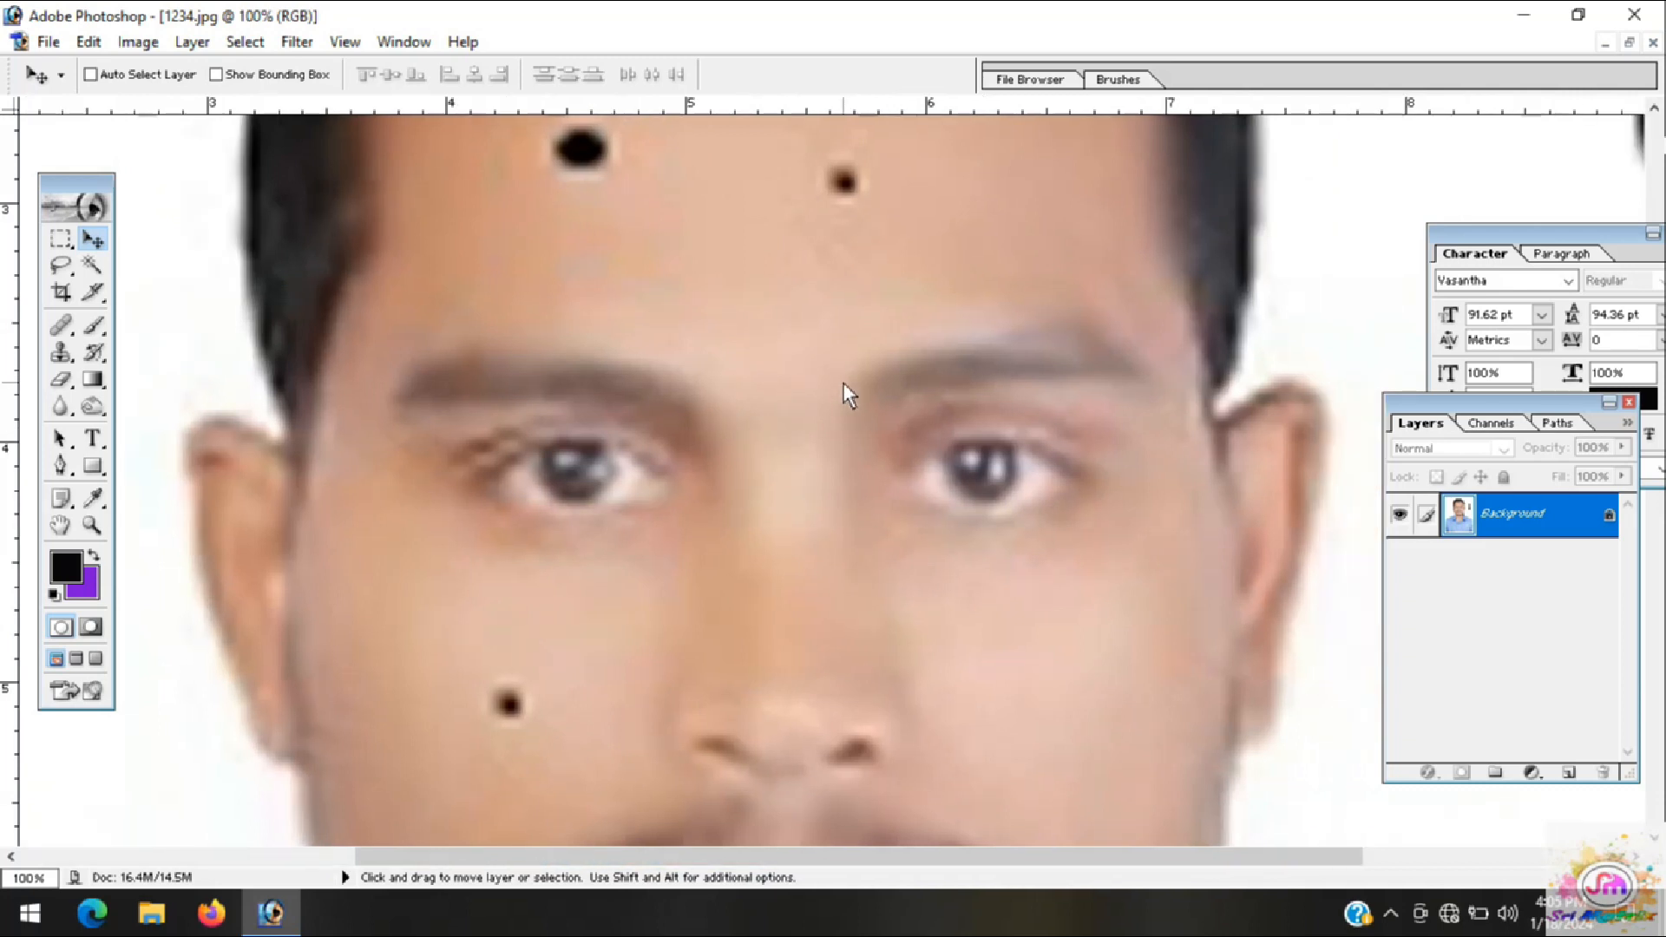
pyautogui.hscroll(-3, 840, 456)
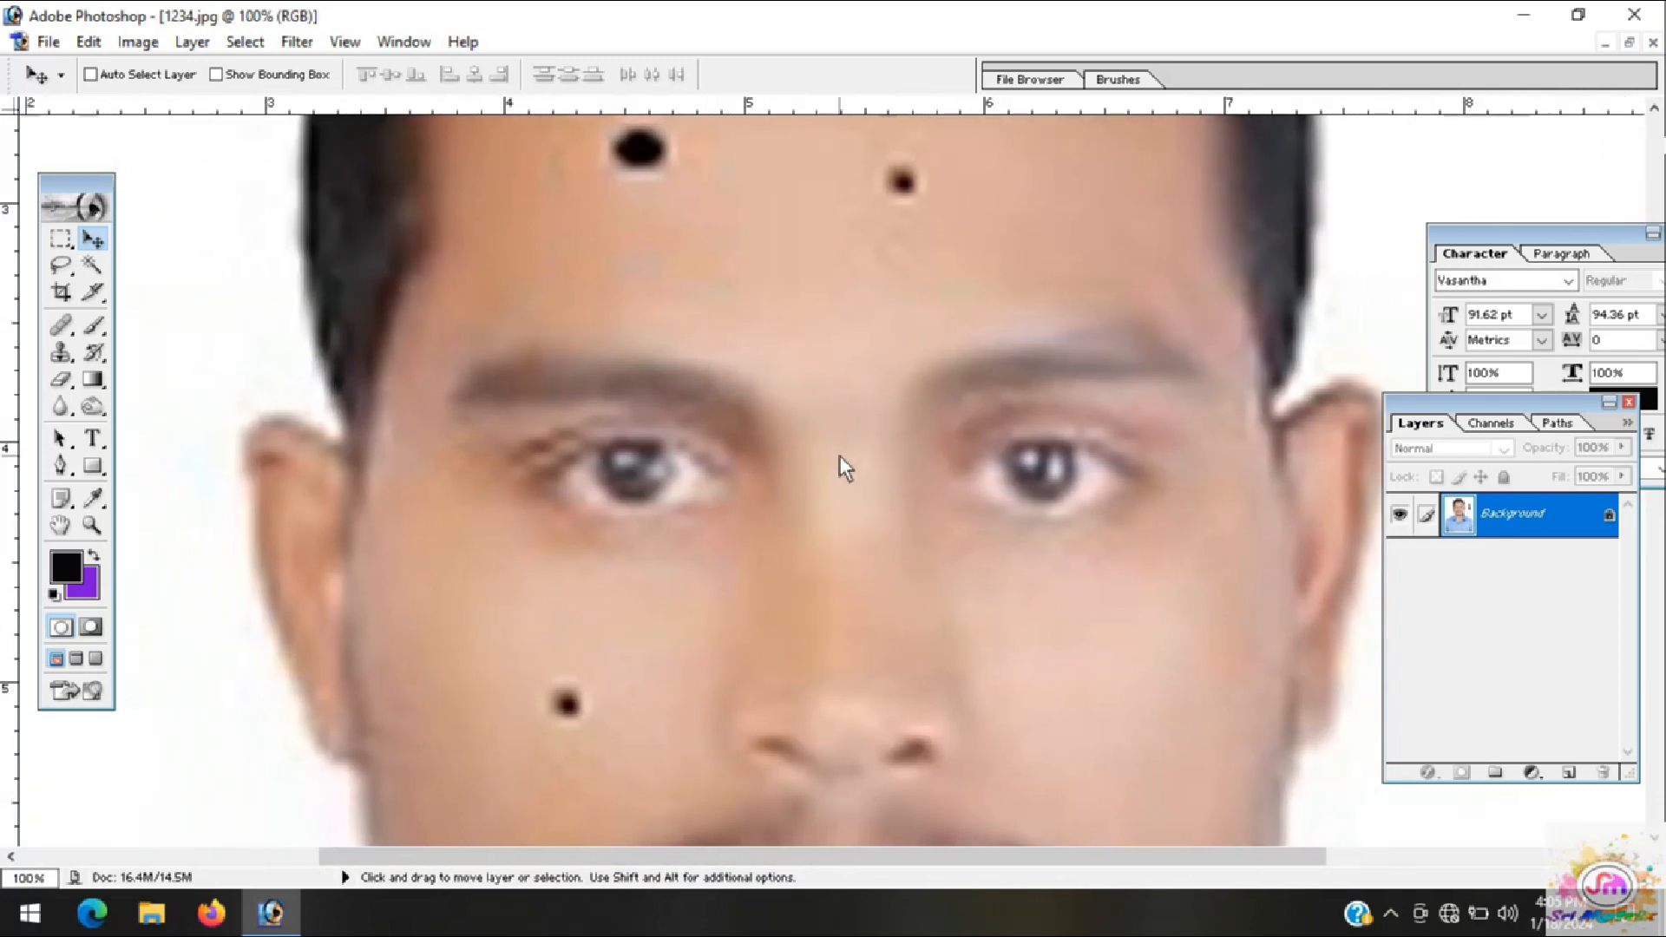
pyautogui.hscroll(4, 840, 456)
pyautogui.hscroll(-3, 839, 456)
pyautogui.hscroll(3, 840, 455)
pyautogui.hscroll(-1, 840, 455)
pyautogui.hscroll(-2, 840, 456)
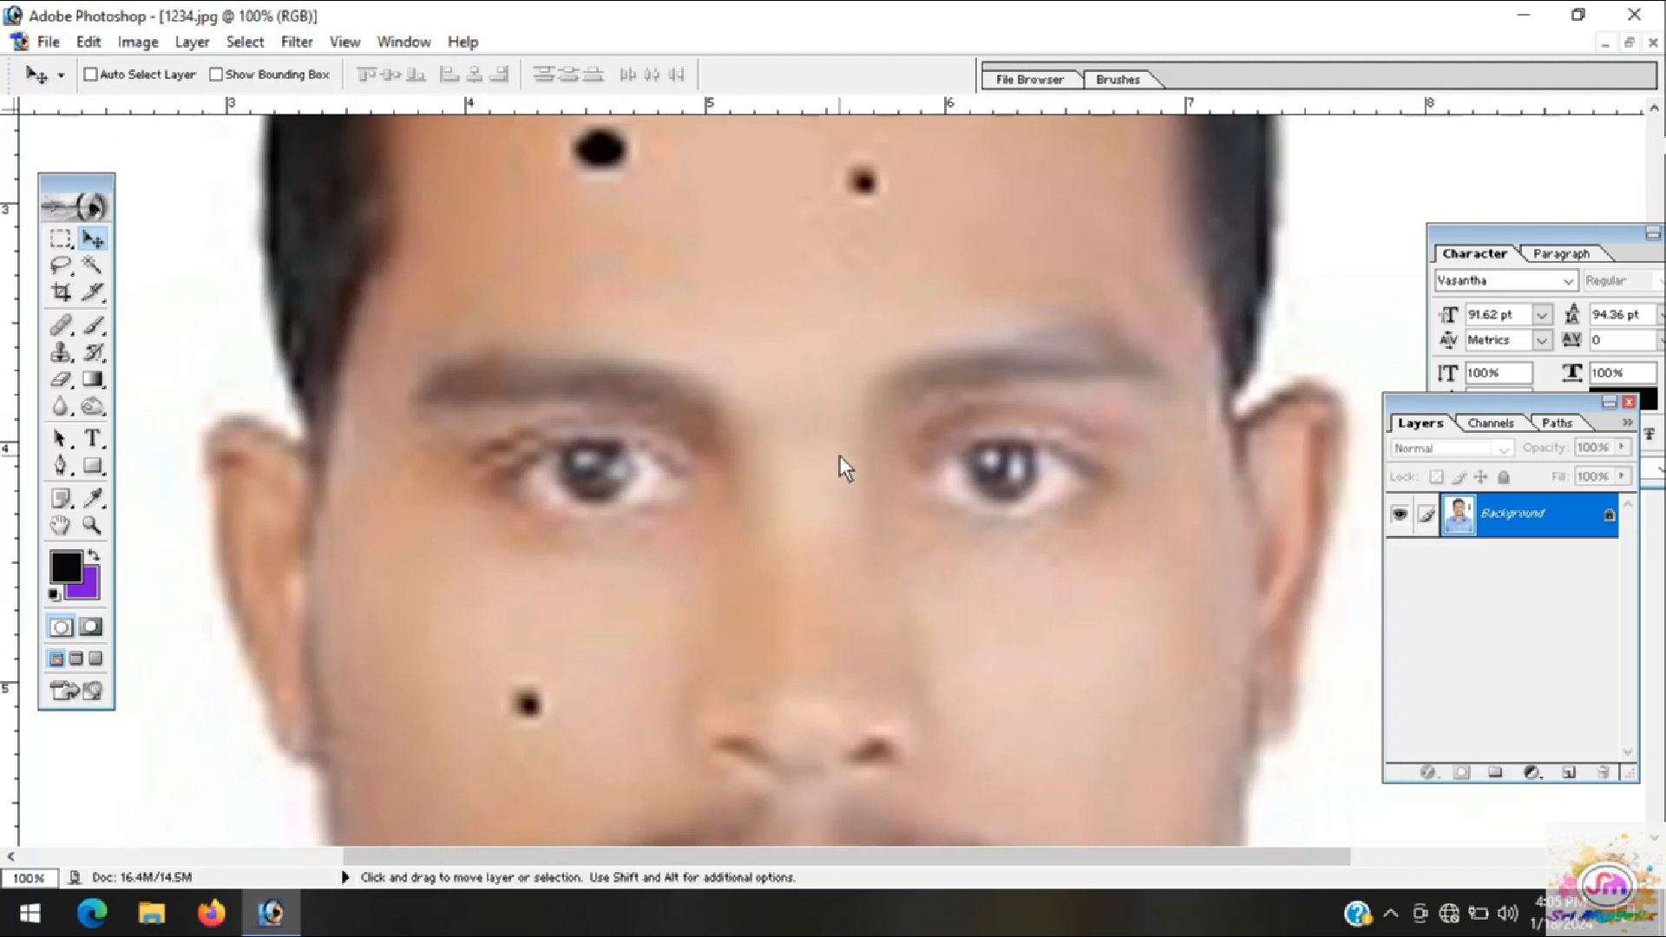
pyautogui.hscroll(3, 839, 455)
pyautogui.hscroll(-4, 840, 455)
pyautogui.hscroll(4, 840, 456)
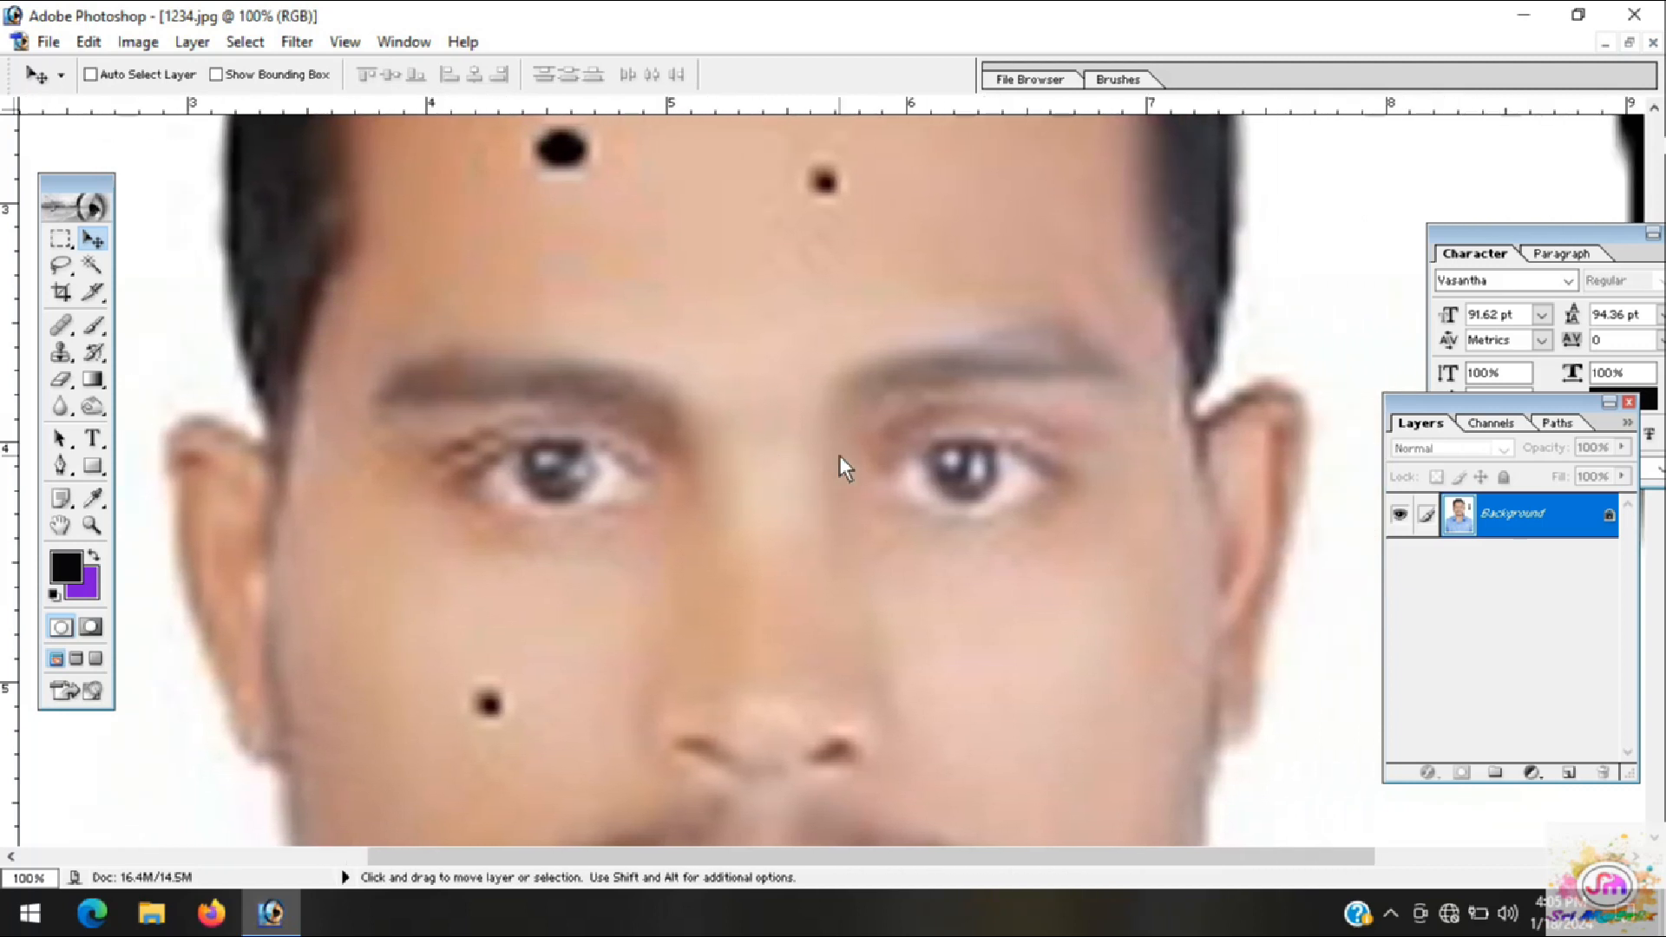
pyautogui.scroll(2, 840, 456)
pyautogui.scroll(-3, 840, 456)
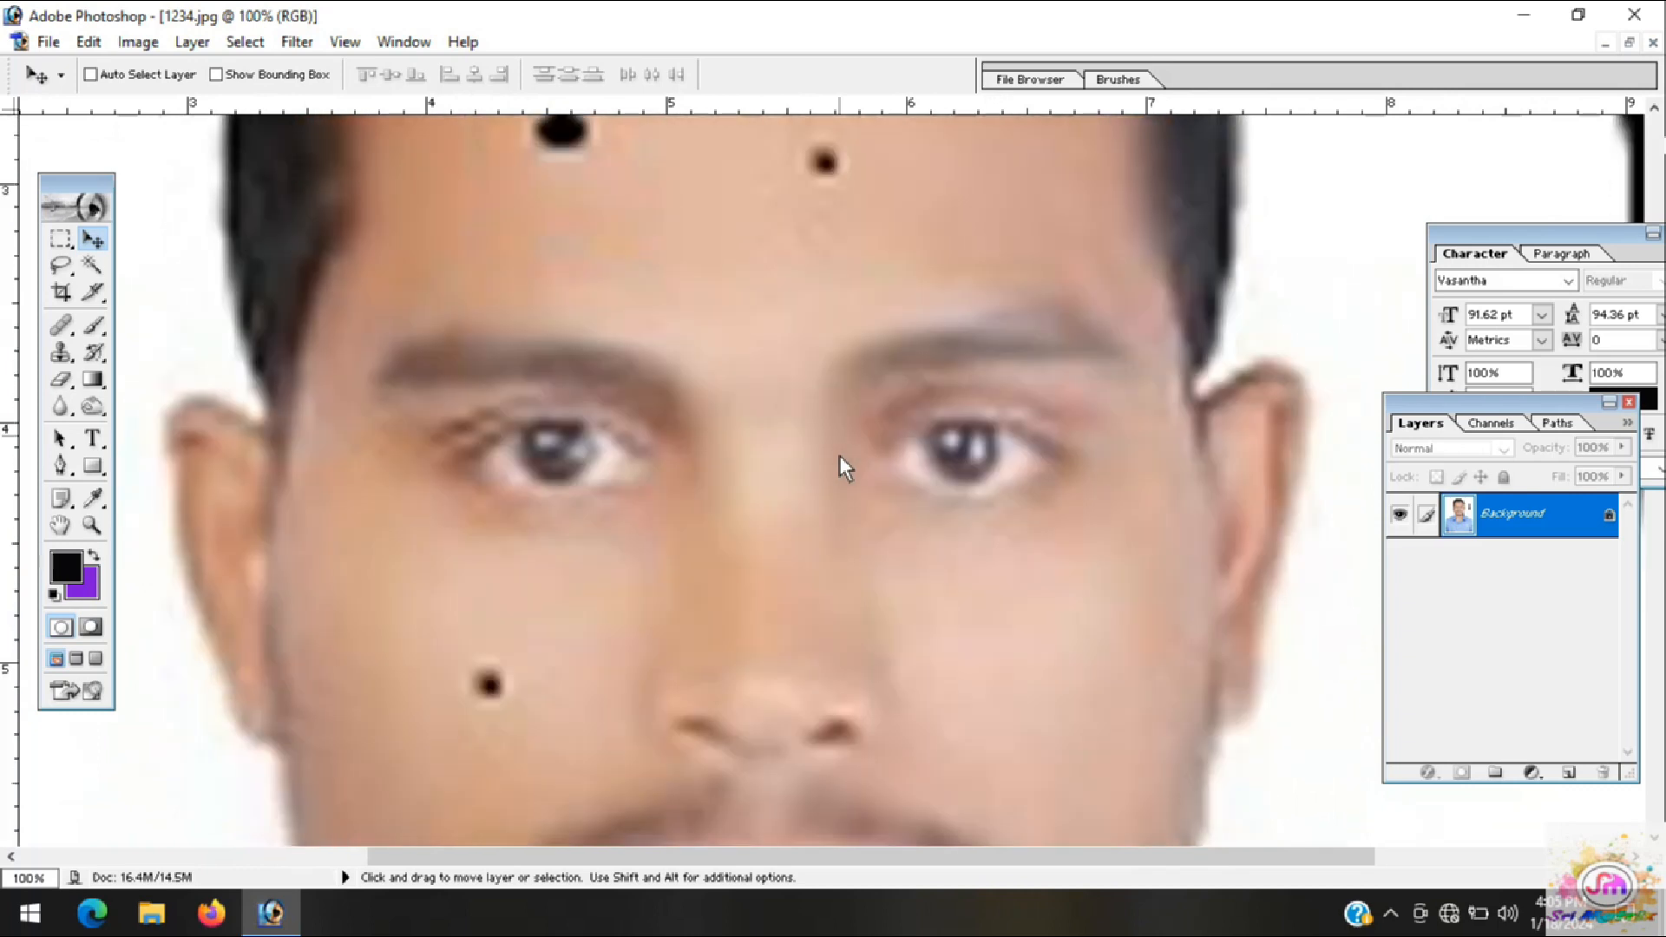
pyautogui.scroll(1, 840, 458)
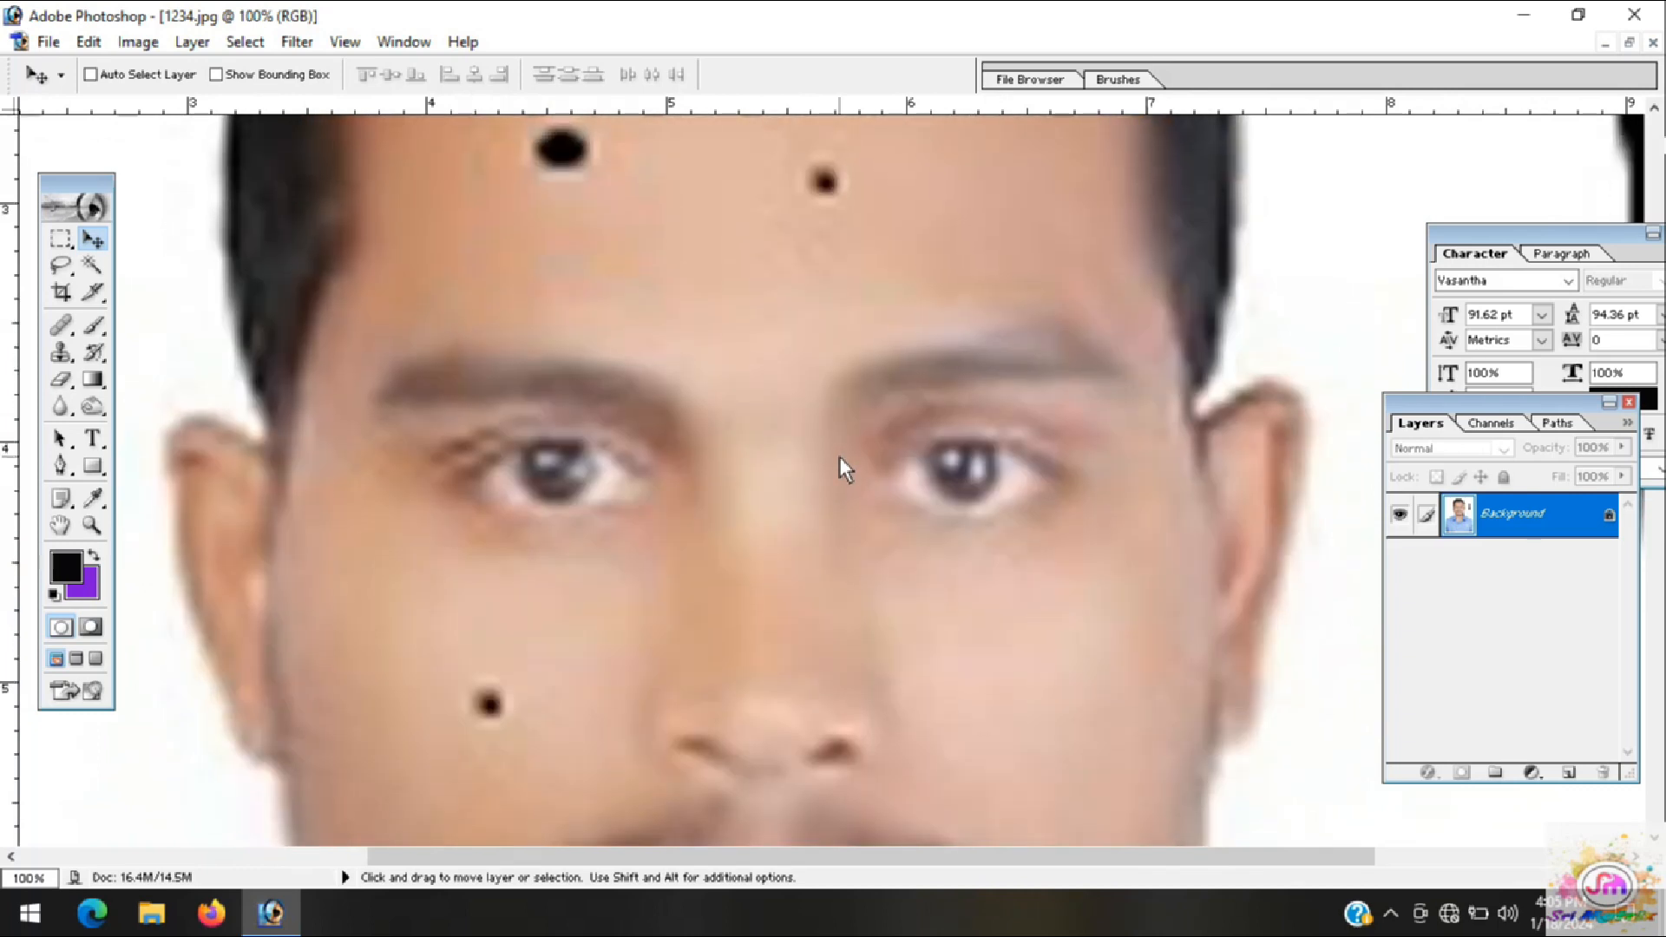
# Step: Set up the Clone Stamp tool with a 31 px brush and try it near the forehead hairline
pyautogui.press('space')
pyautogui.moveTo(841, 449); pyautogui.dragTo(742, 677)
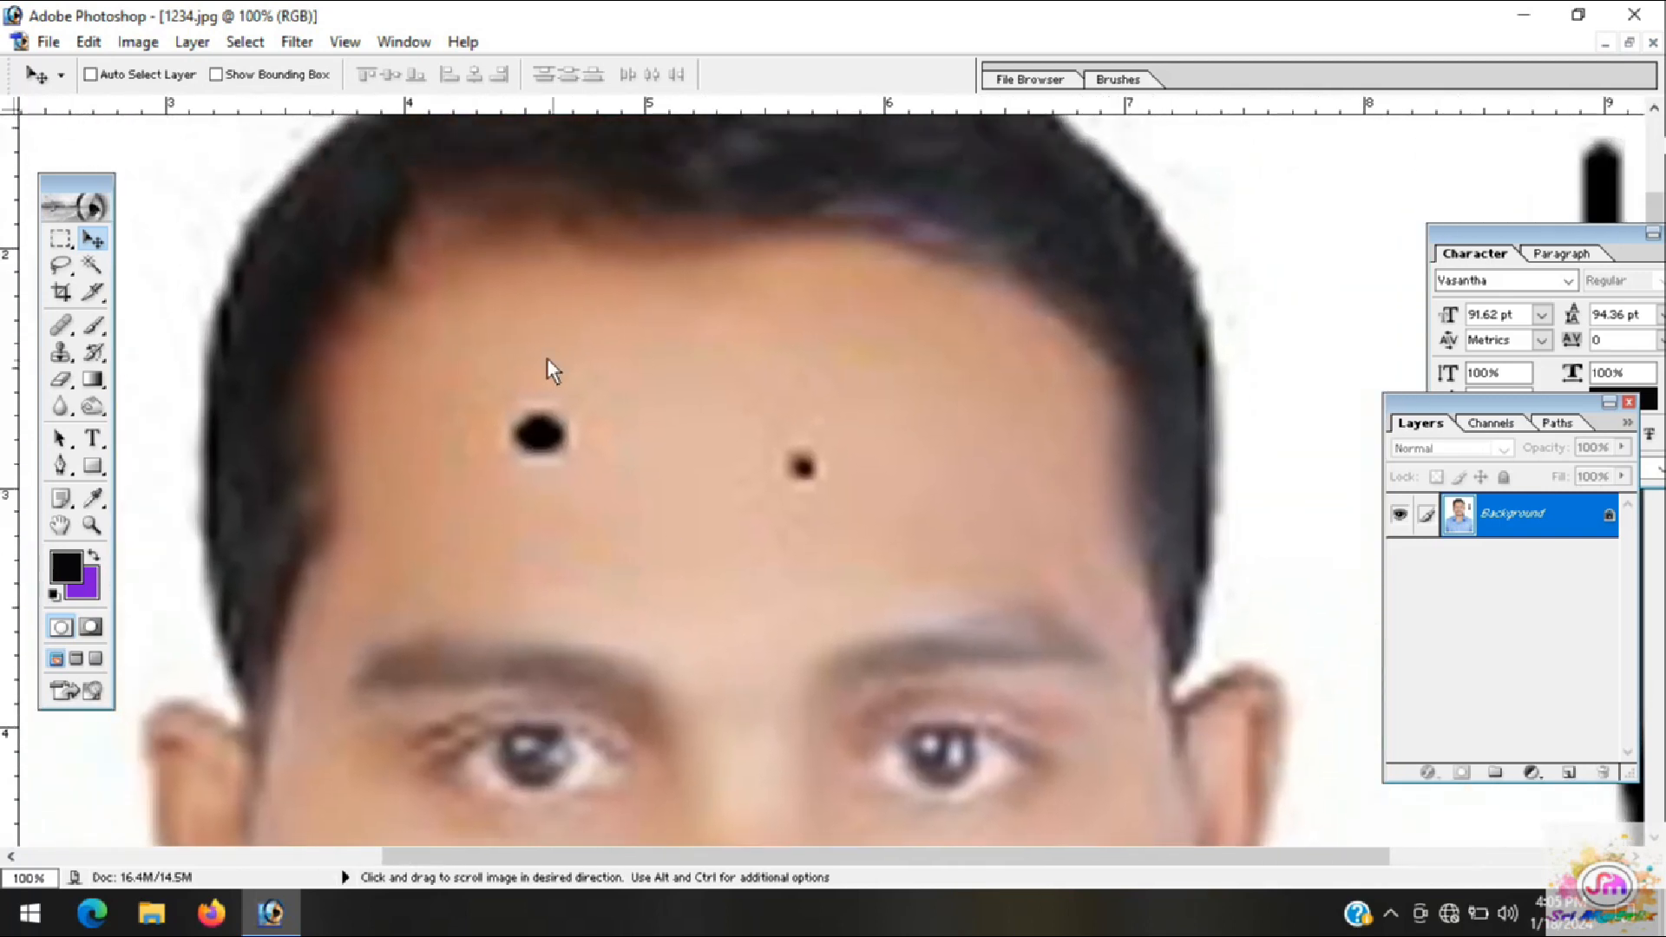
pyautogui.moveTo(559, 420); pyautogui.dragTo(560, 460)
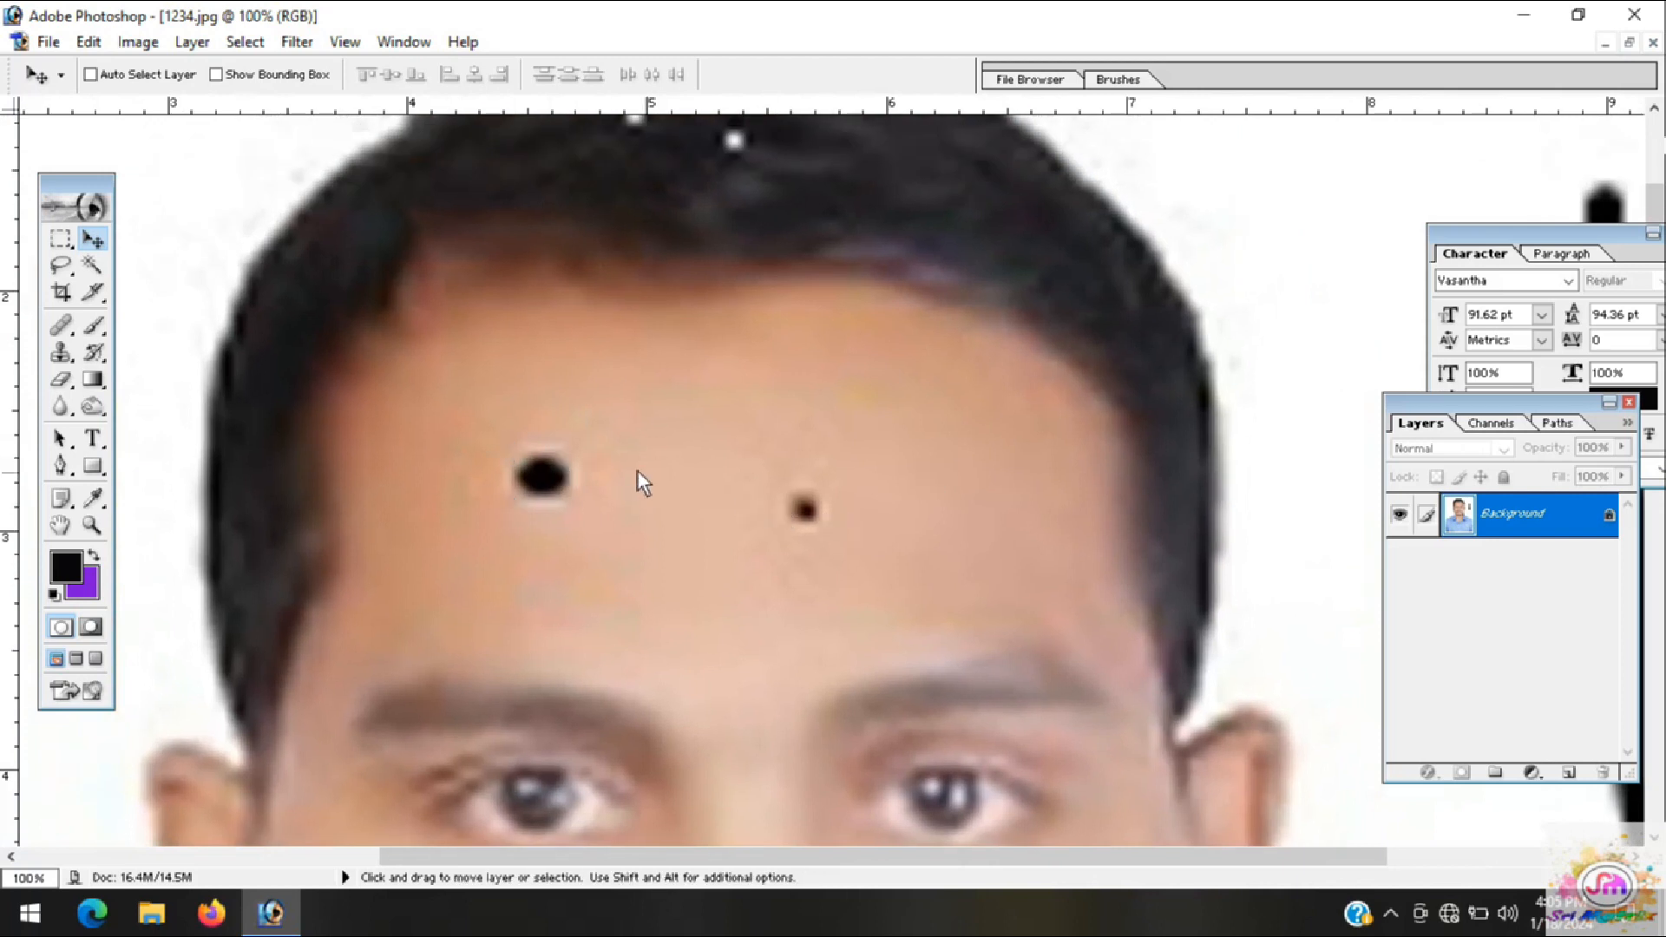
pyautogui.click(61, 355)
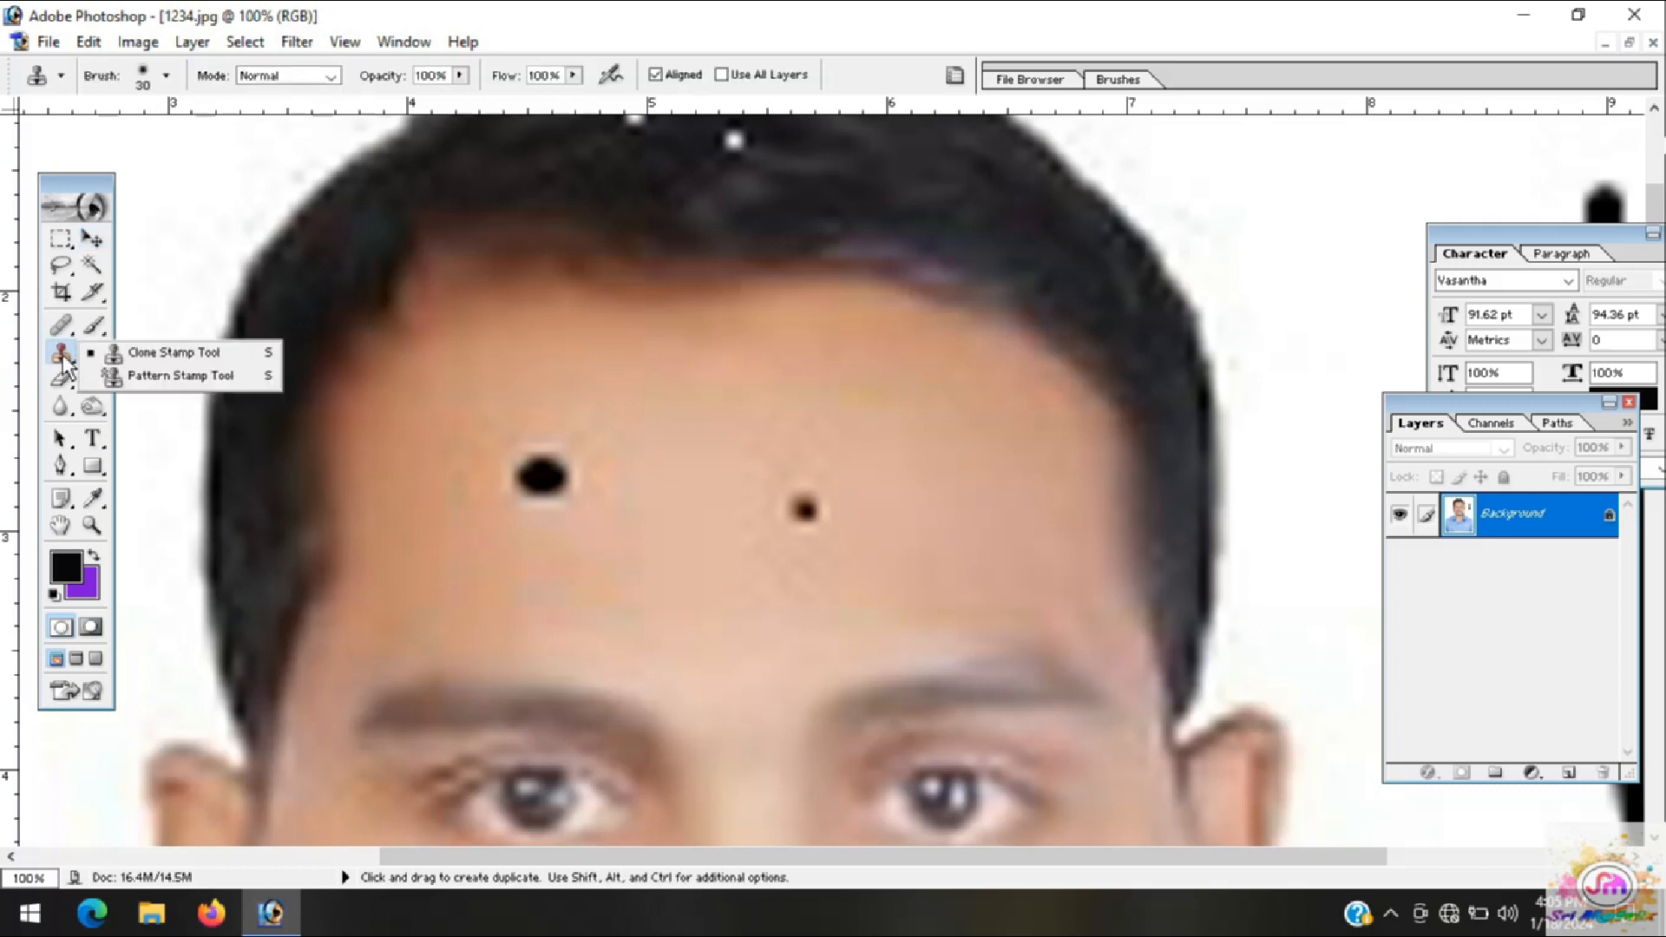
pyautogui.click(155, 357)
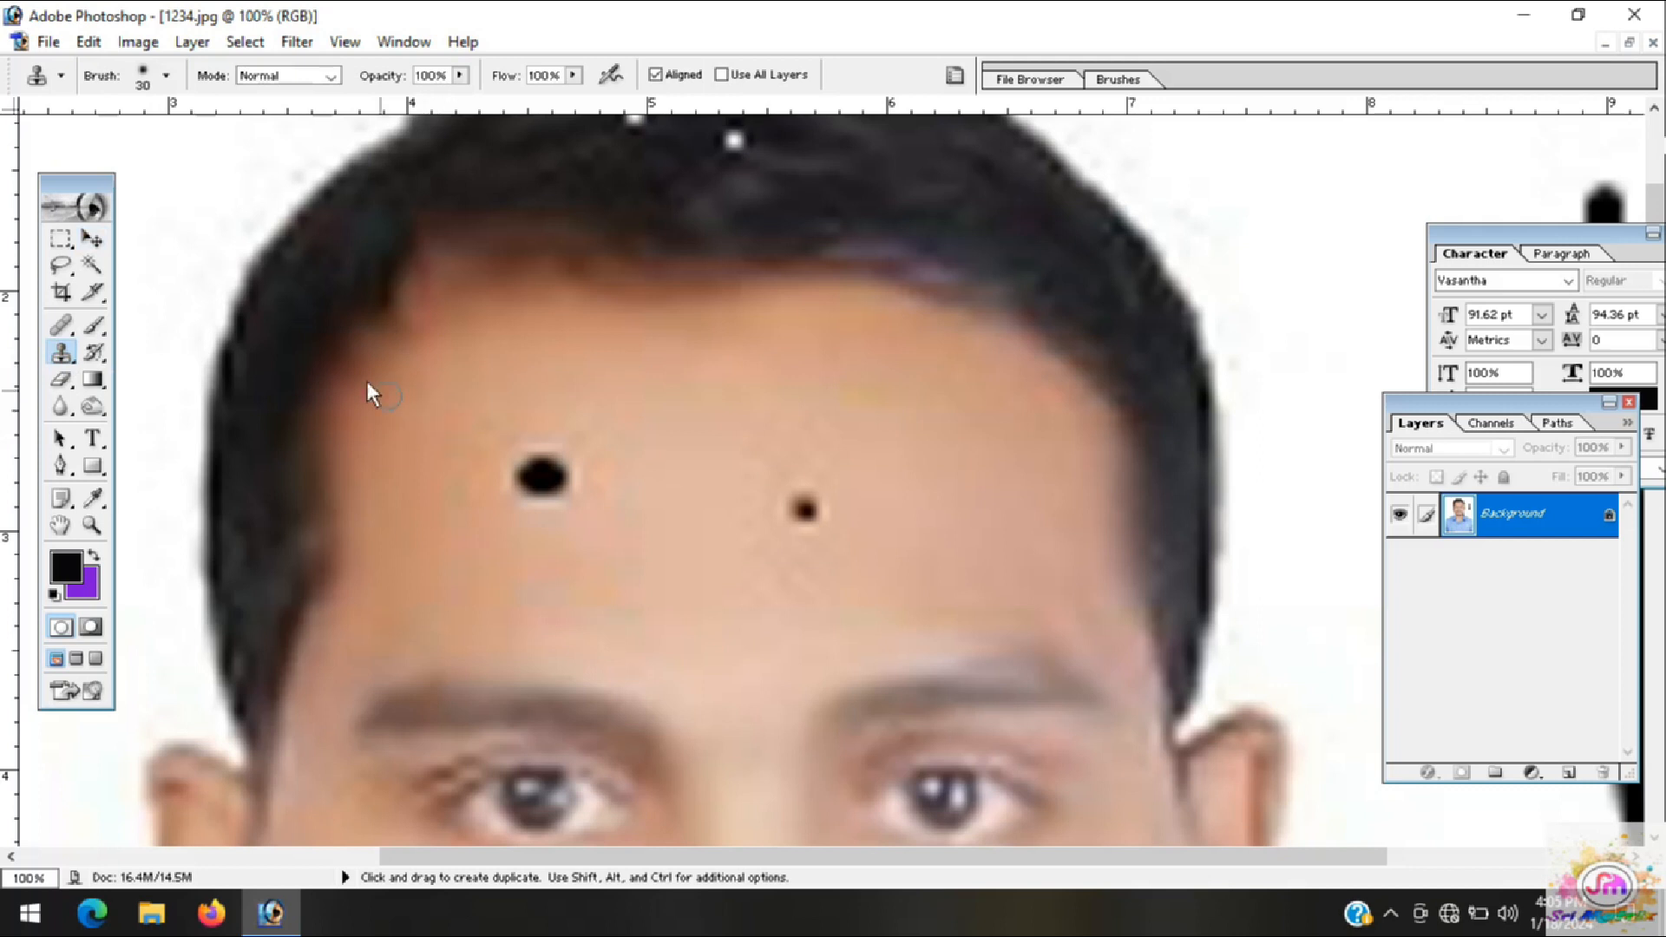
pyautogui.click(167, 75)
pyautogui.moveTo(65, 139)
pyautogui.mouseDown()
pyautogui.moveTo(203, 139)
pyautogui.moveTo(65, 138)
pyautogui.mouseUp()
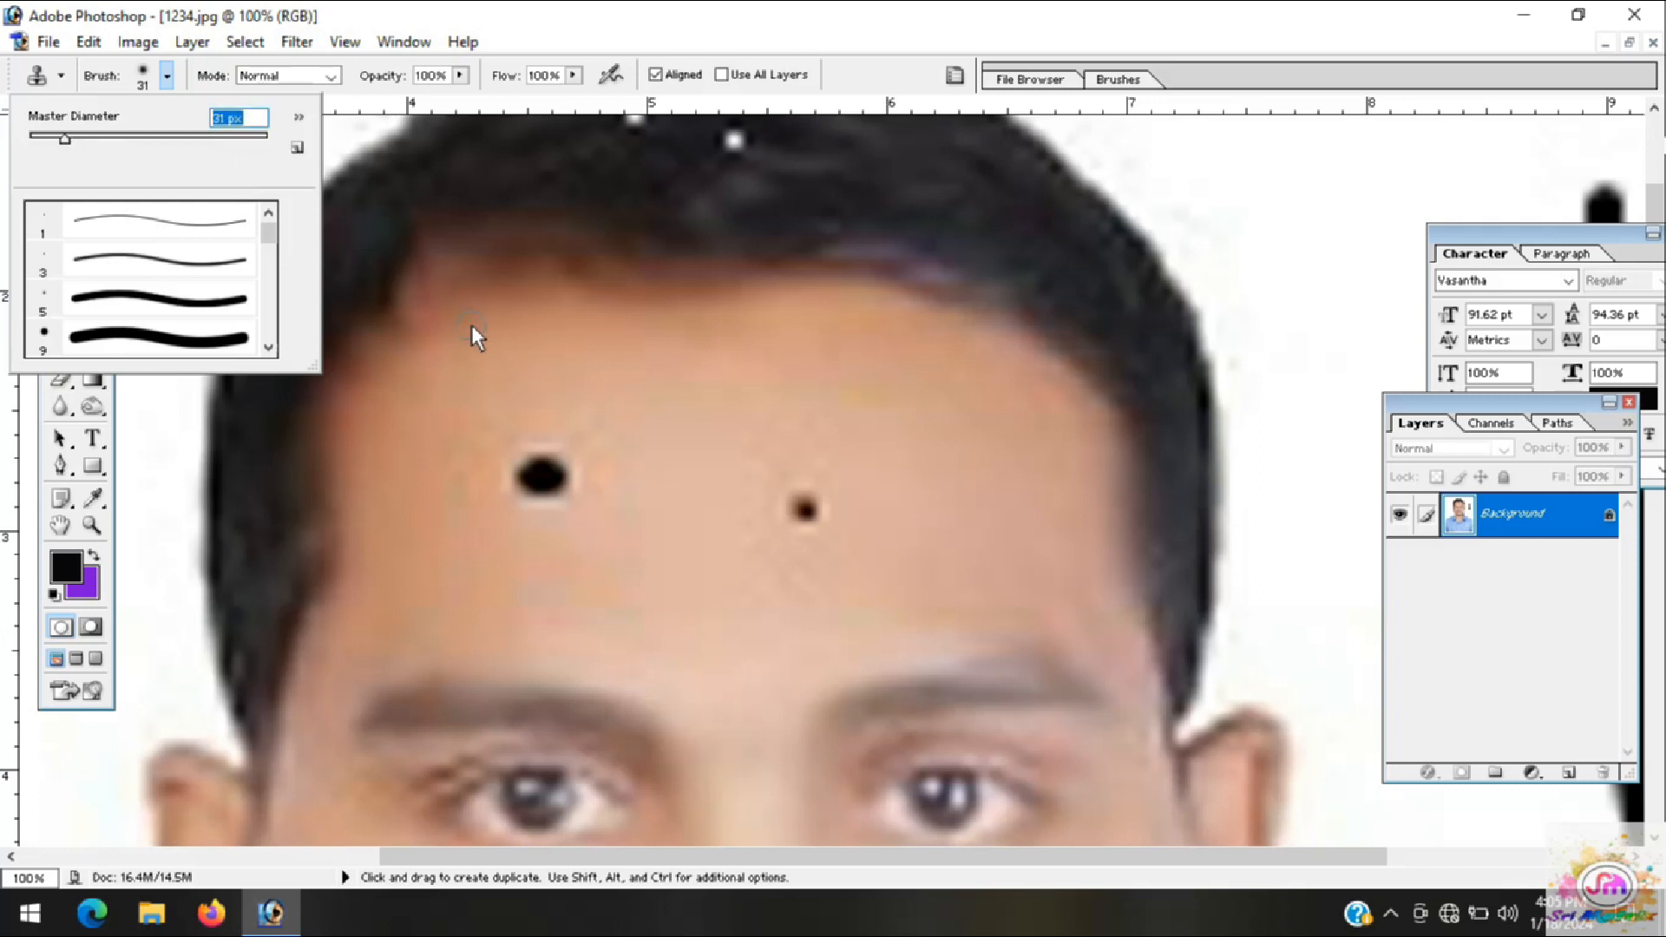
pyautogui.click(440, 258)
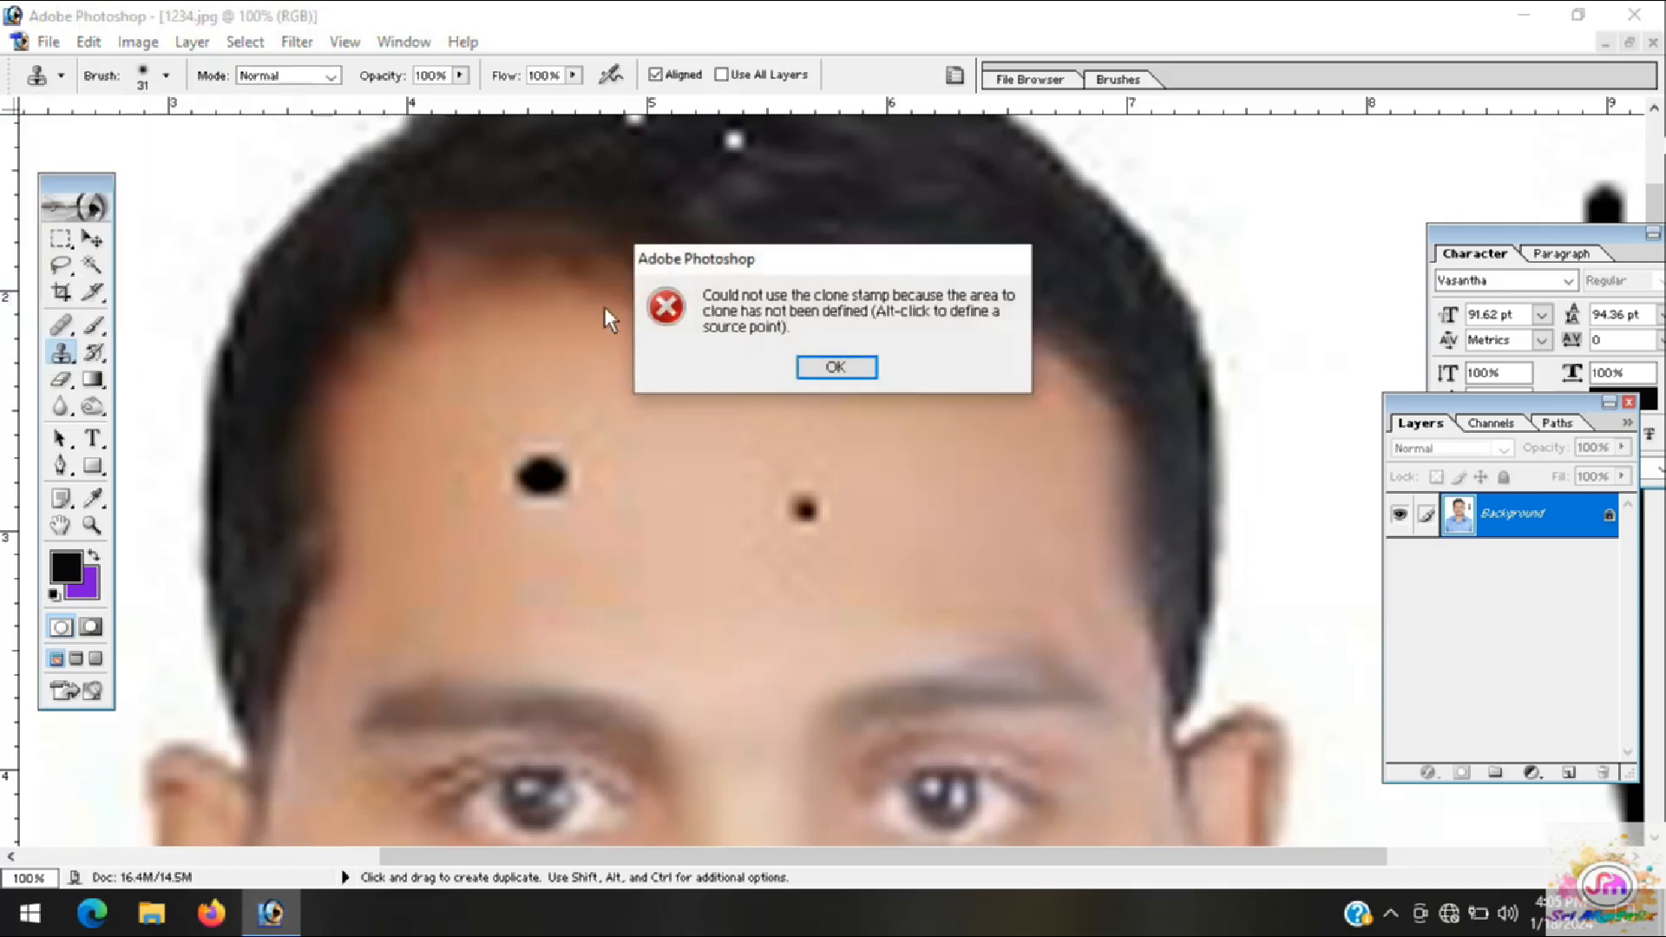
pyautogui.click(833, 372)
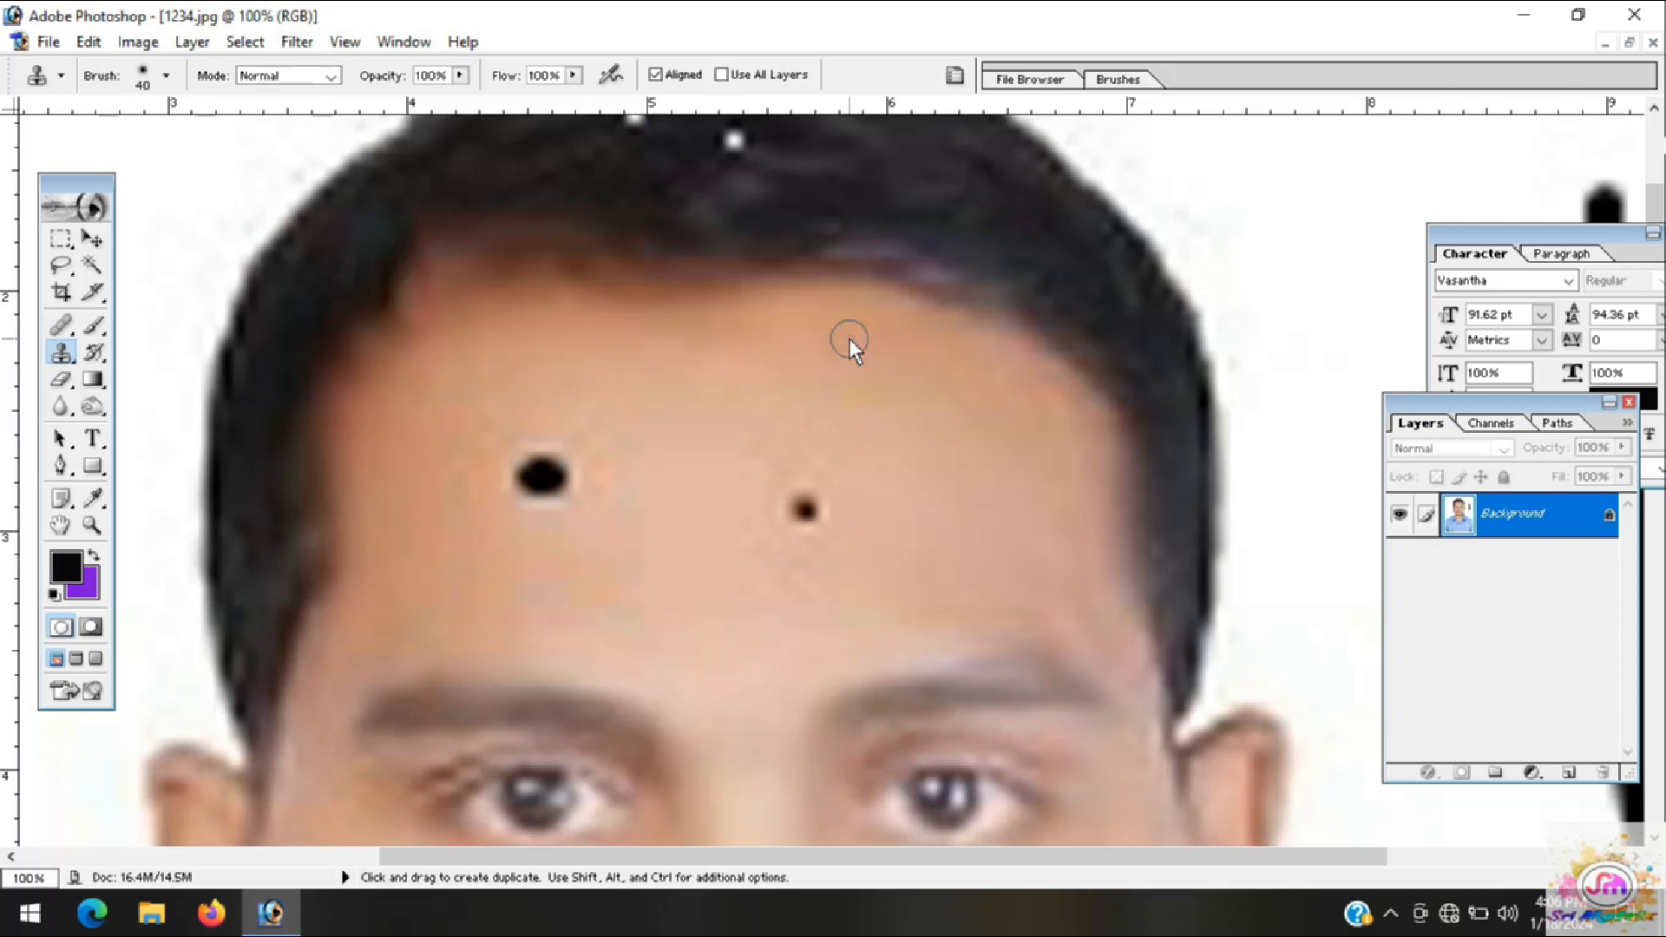
# Step: Enlarge the Clone Stamp brush to 200 px
pyautogui.press(']')
pyautogui.press(']')
pyautogui.press(']')
pyautogui.press(']')
pyautogui.press(']')
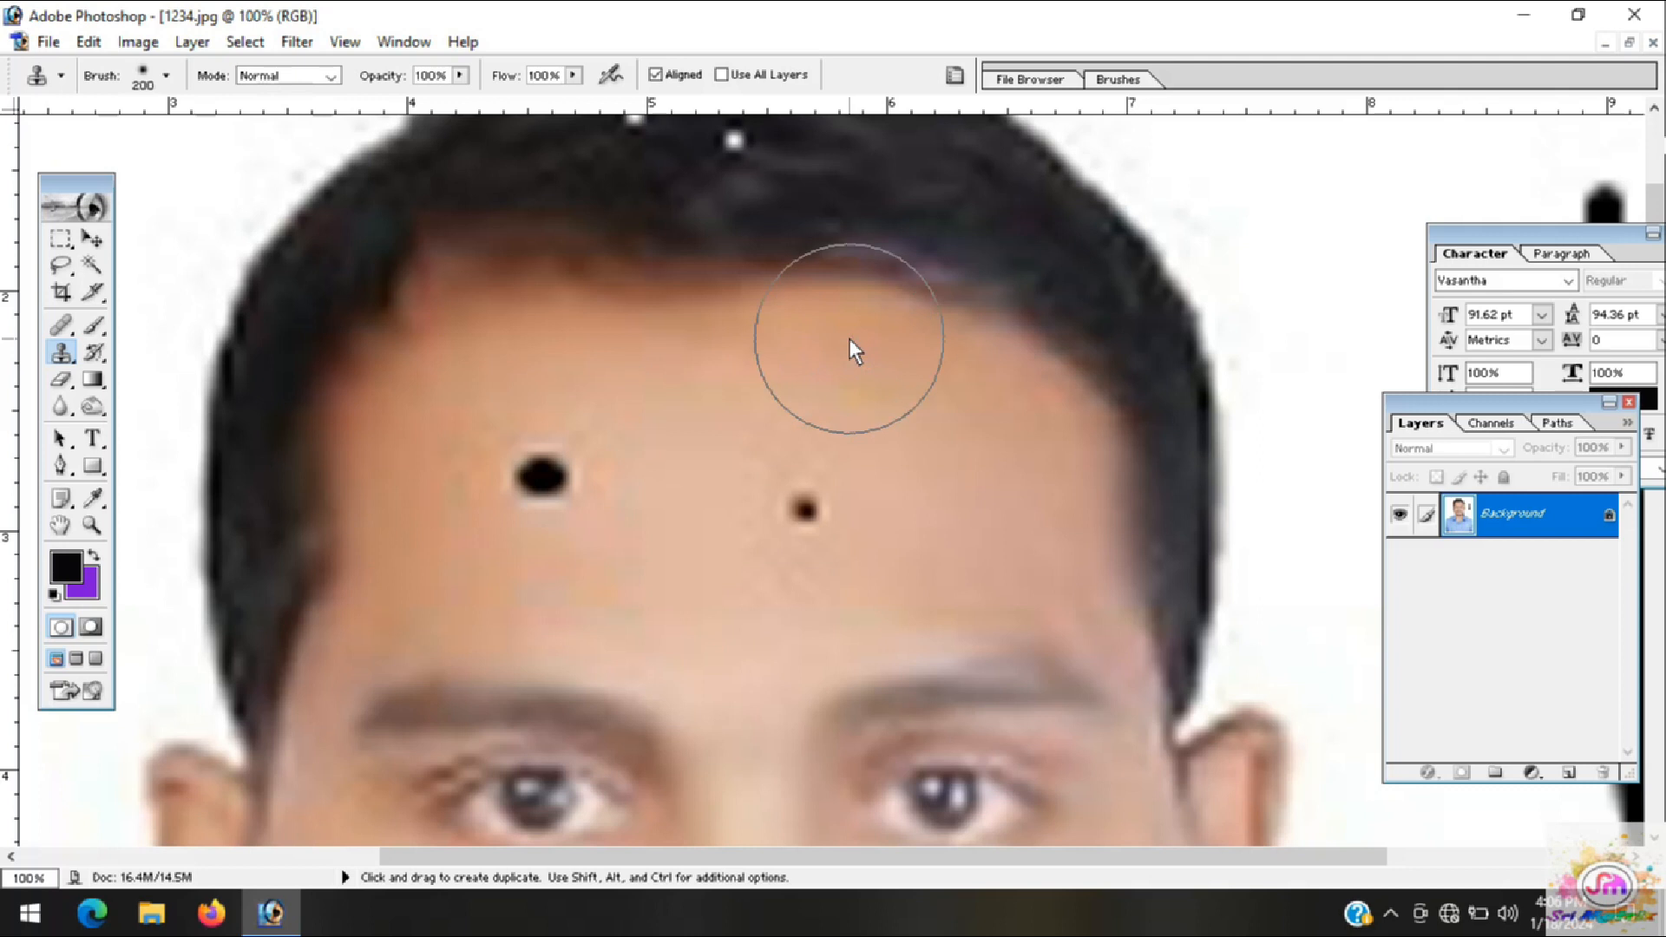
# Step: Reduce the Clone Stamp brush diameter to 40 px
pyautogui.press('[')
pyautogui.press('[')
pyautogui.press('[')
pyautogui.press('[')
pyautogui.press('[')
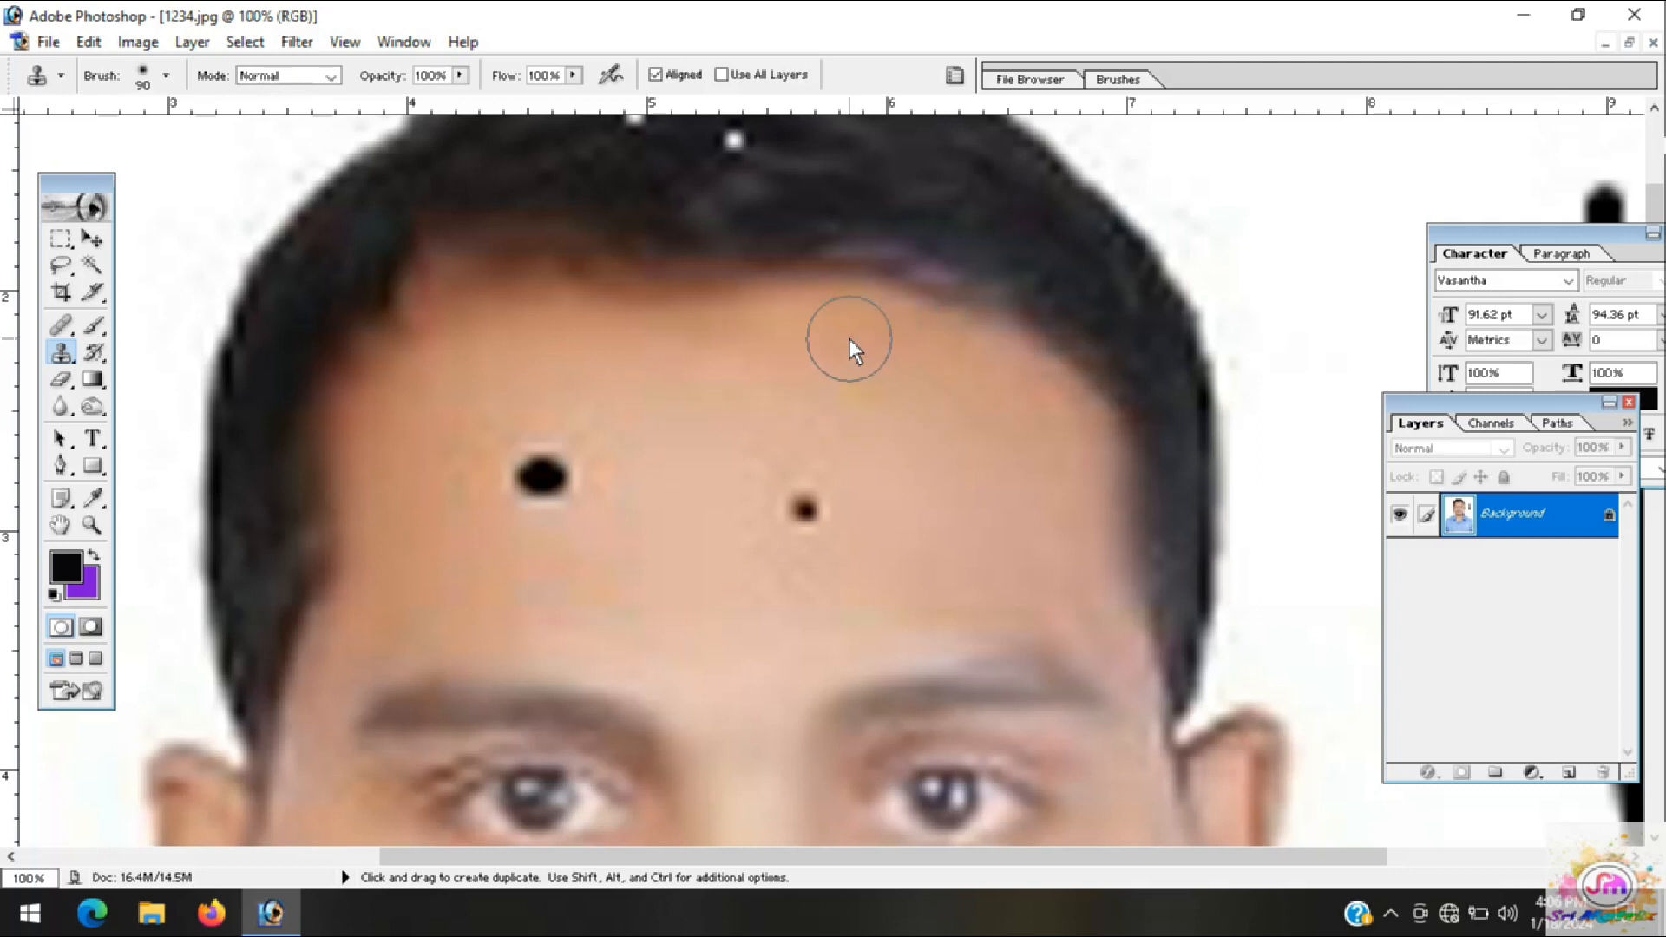
pyautogui.press('[')
pyautogui.press('[')
pyautogui.press('[')
pyautogui.press('[')
pyautogui.press('[')
# Step: Clone clean skin over the large black spot on the forehead using a 40 px brush
pyautogui.click(166, 76)
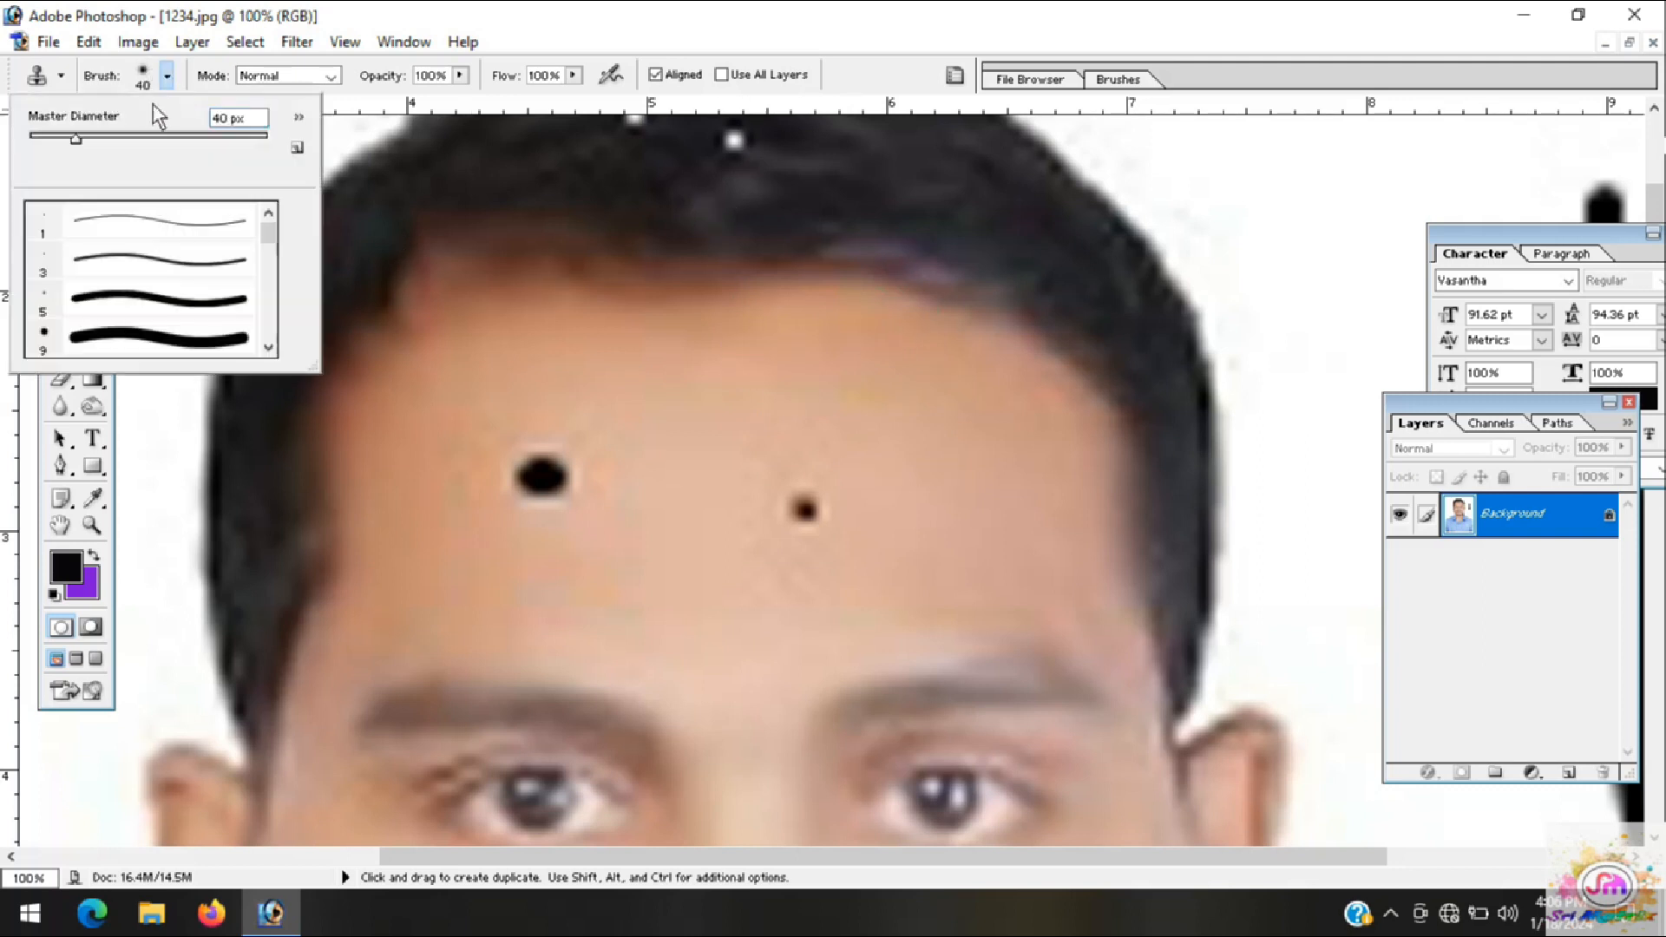
pyautogui.click(343, 133)
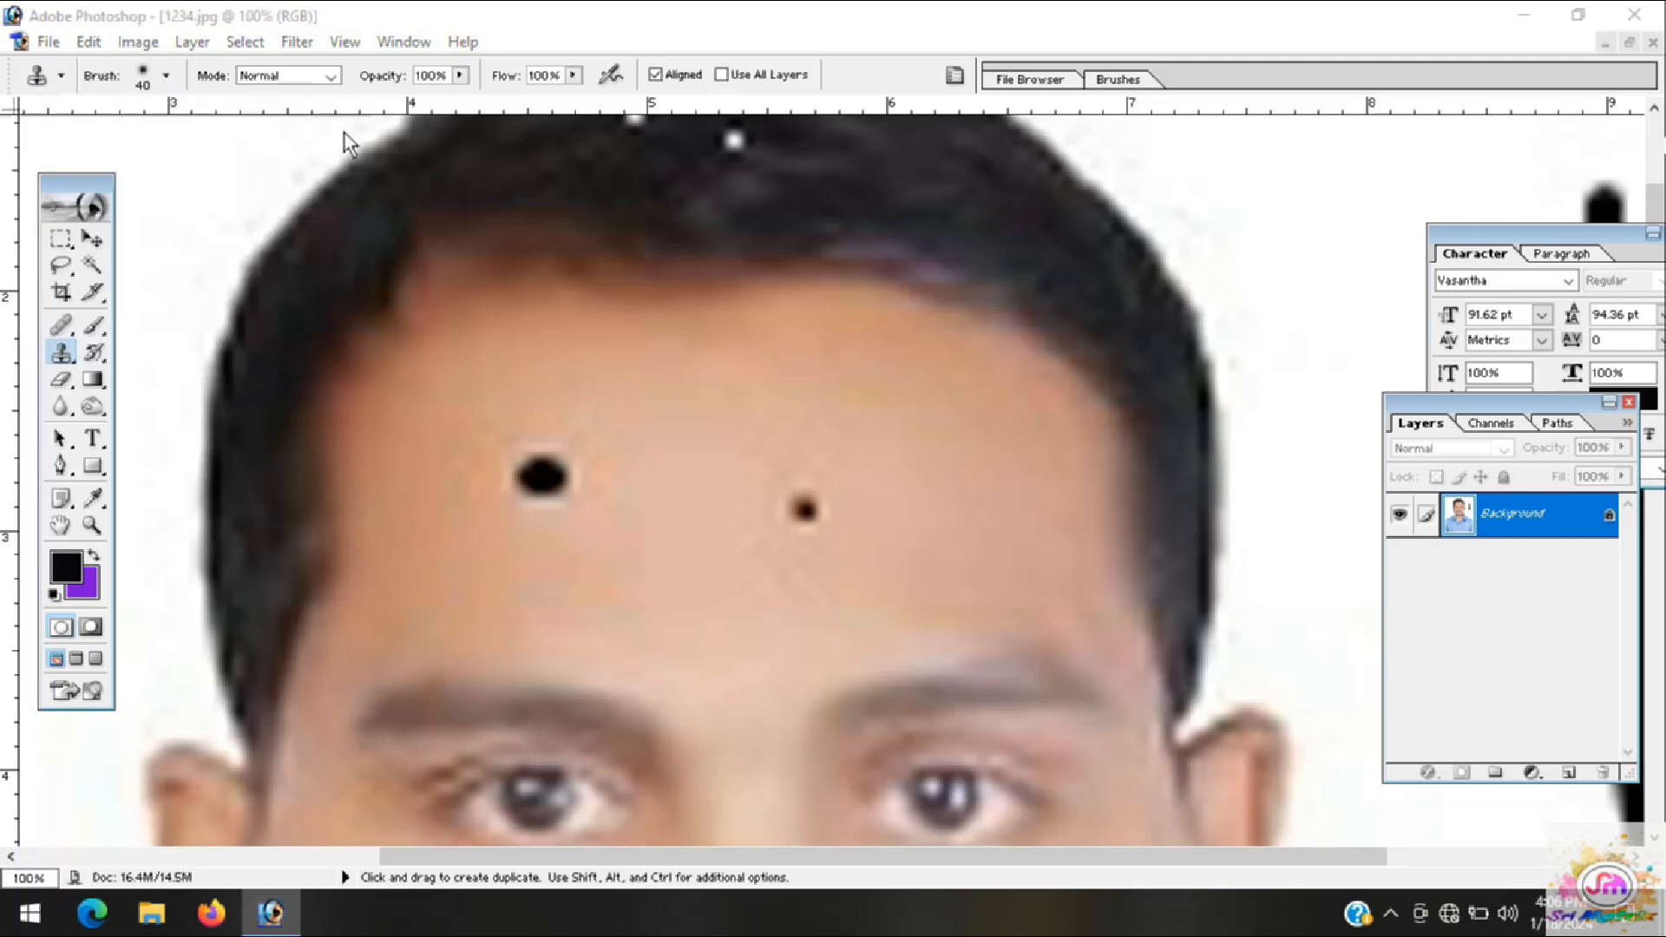
pyautogui.click(345, 133)
pyautogui.click(838, 366)
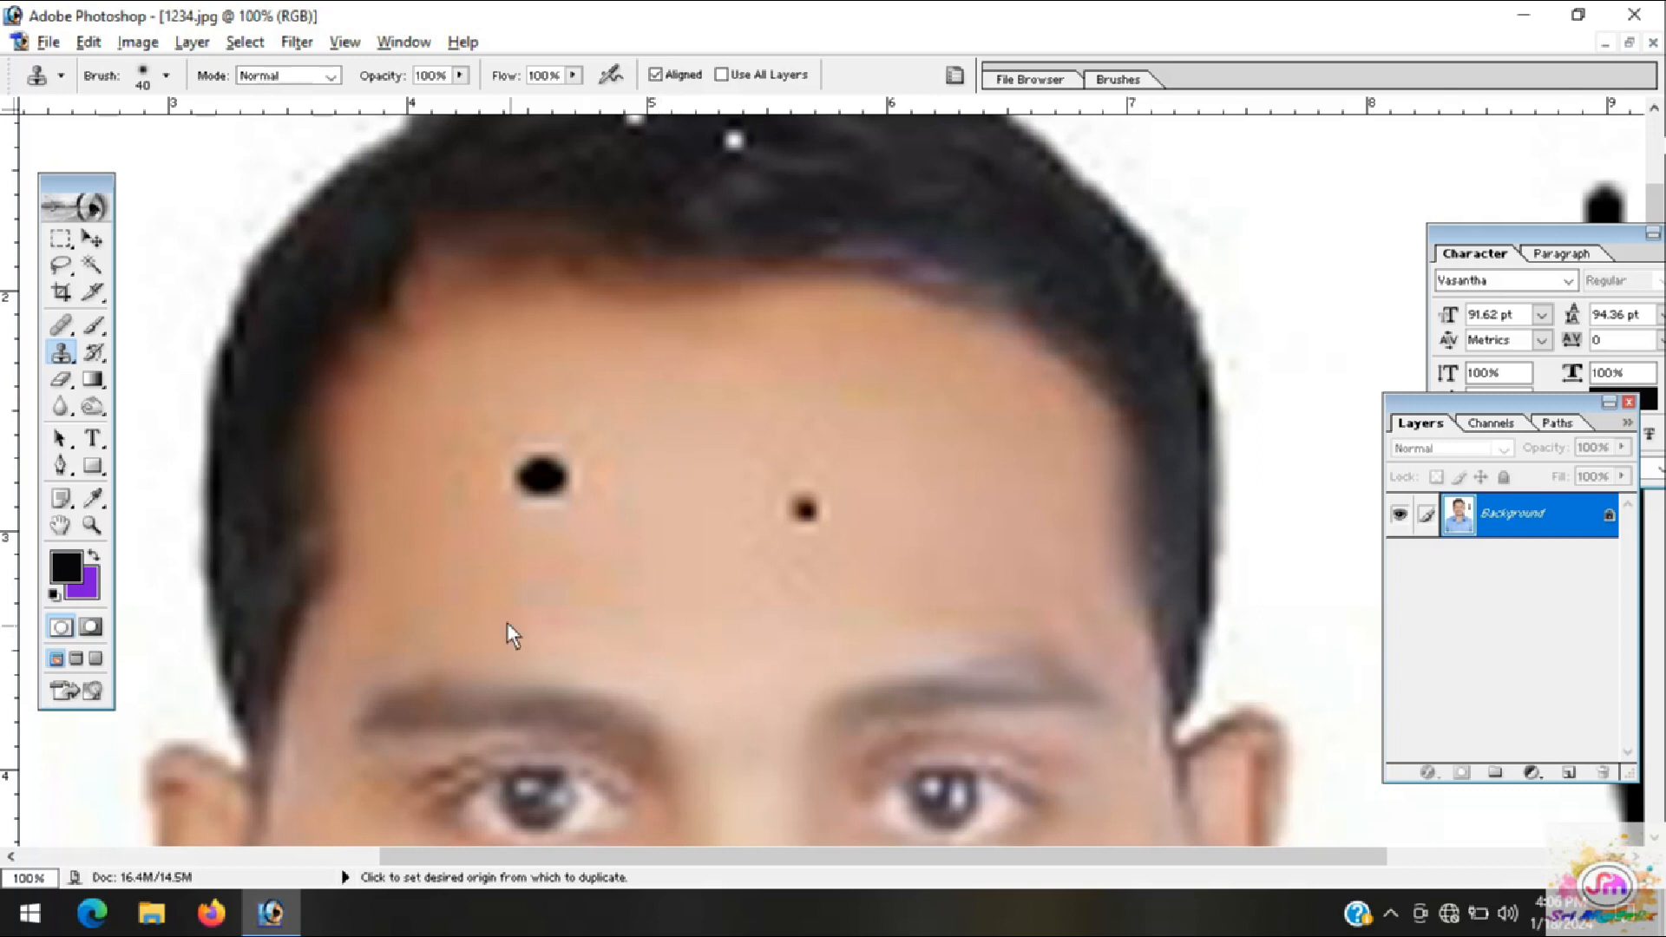
pyautogui.keyDown('alt'); pyautogui.click(663, 415); pyautogui.keyUp('alt')
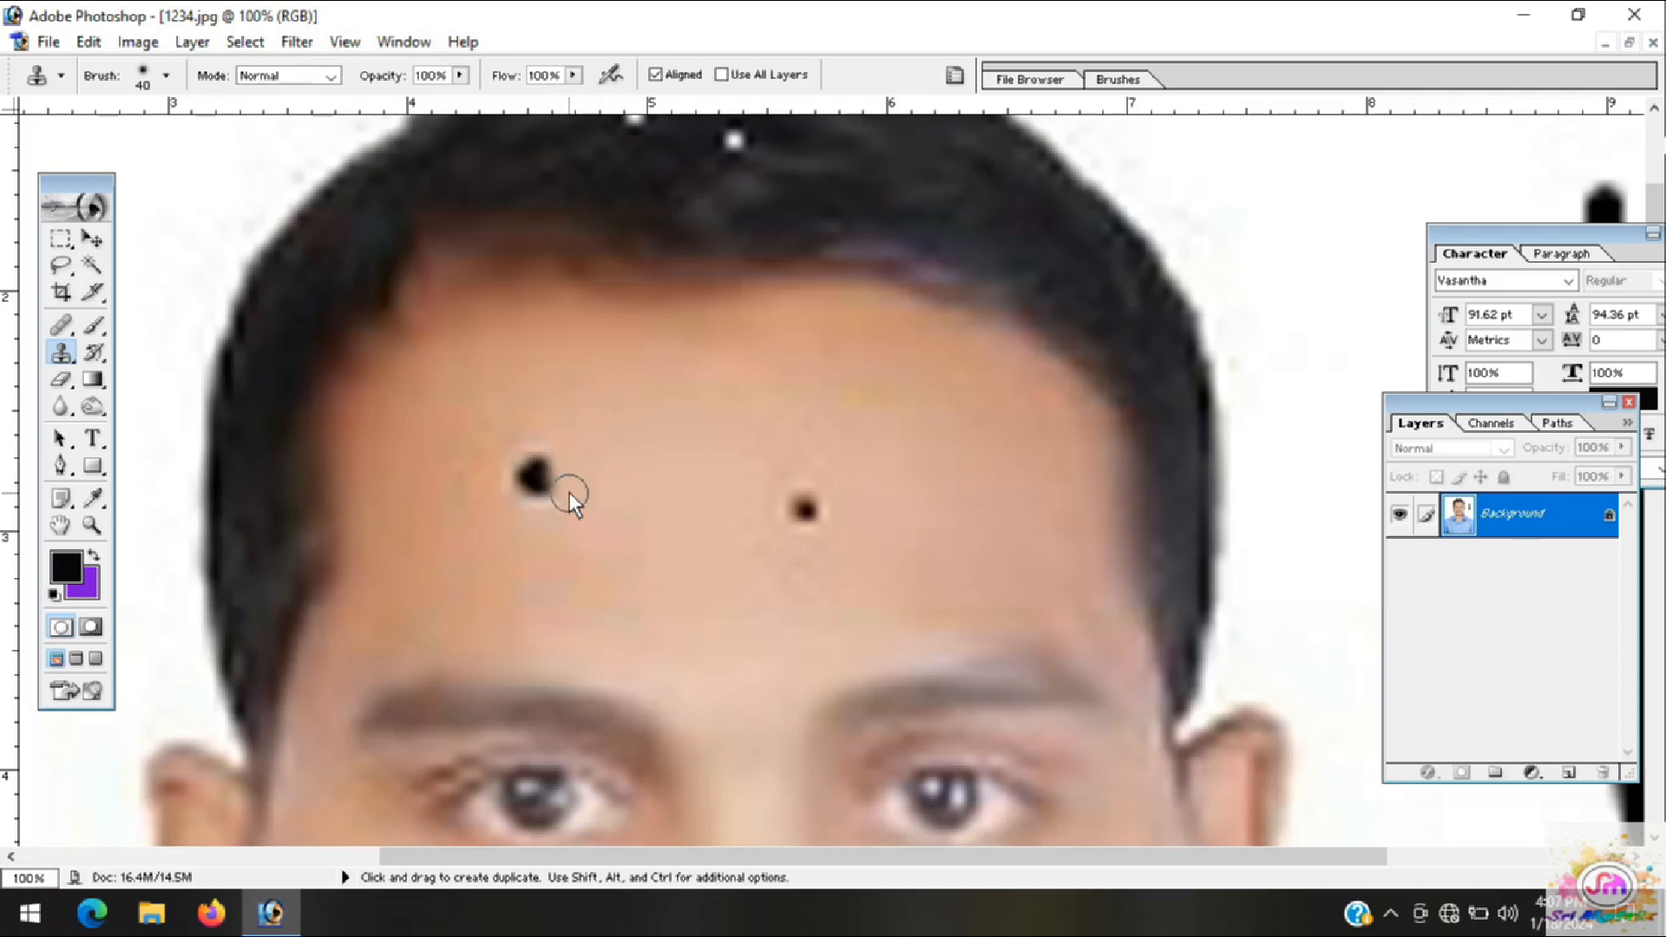
pyautogui.keyDown('alt'); pyautogui.click(643, 424); pyautogui.keyUp('alt')
pyautogui.moveTo(534, 449)
pyautogui.mouseDown()
pyautogui.moveTo(550, 506)
pyautogui.moveTo(522, 490)
pyautogui.moveTo(519, 457)
pyautogui.mouseUp()
pyautogui.keyDown('alt'); pyautogui.click(481, 545); pyautogui.keyUp('alt')
pyautogui.moveTo(462, 479)
pyautogui.mouseDown()
pyautogui.moveTo(456, 453)
pyautogui.moveTo(455, 467)
pyautogui.moveTo(500, 429)
pyautogui.moveTo(501, 465)
pyautogui.mouseUp()
pyautogui.keyDown('alt'); pyautogui.click(448, 545); pyautogui.keyUp('alt')
pyautogui.keyDown('alt'); pyautogui.click(460, 487); pyautogui.keyUp('alt')
pyautogui.keyDown('alt'); pyautogui.click(455, 472); pyautogui.keyUp('alt')
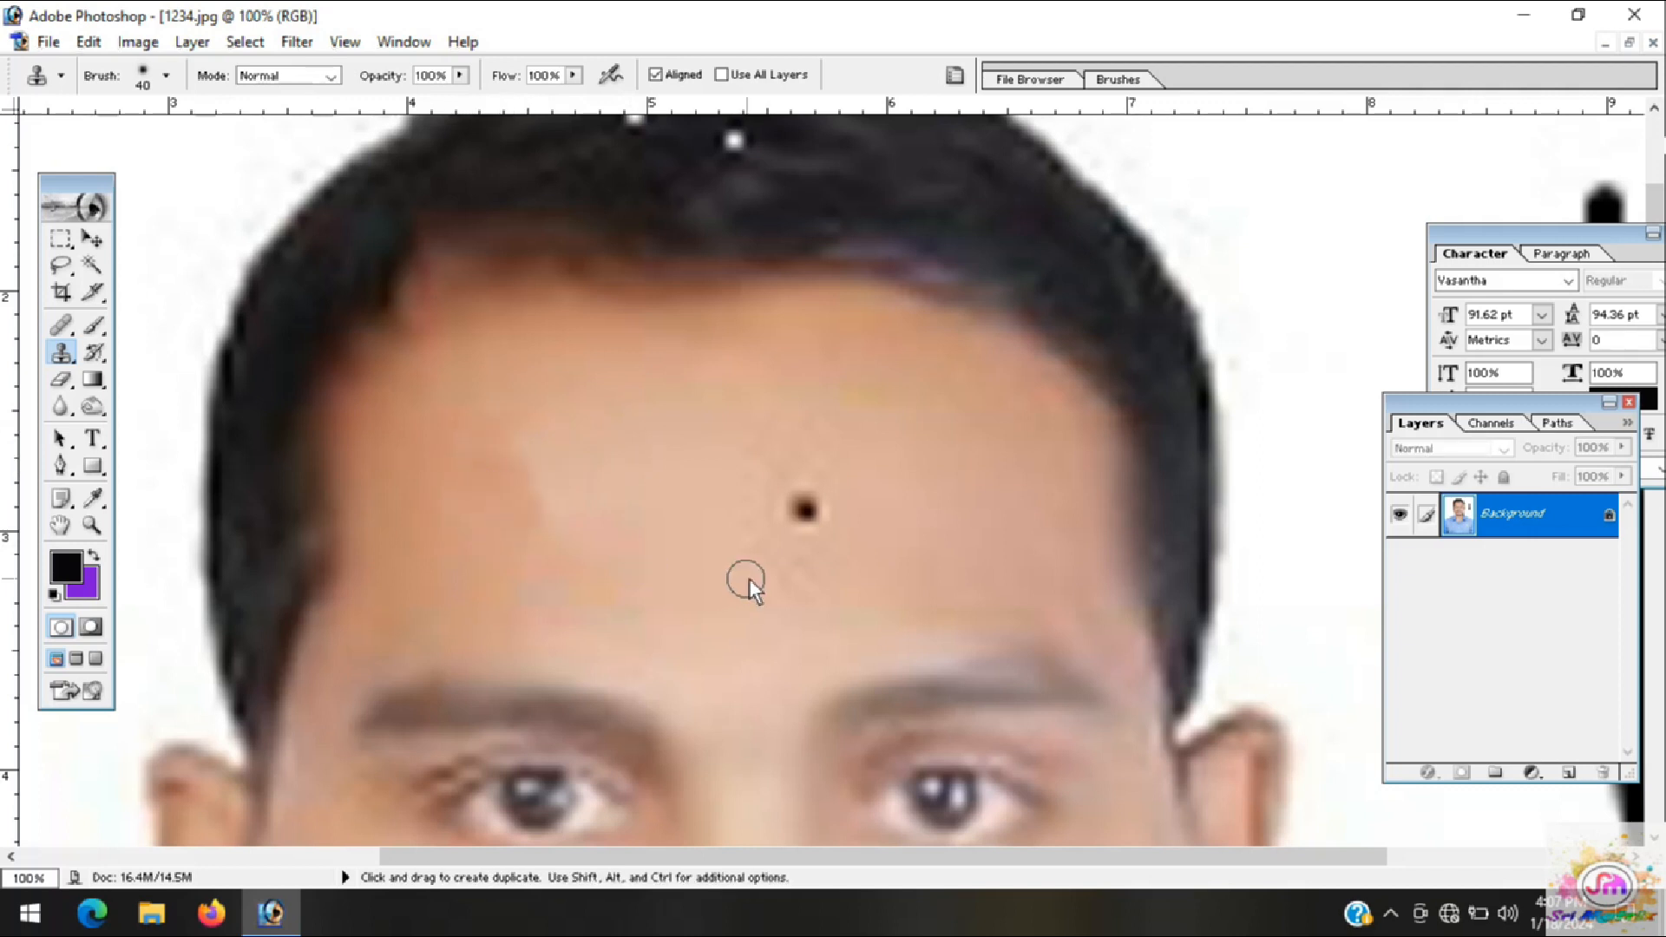
# Step: Clone nearby skin over the small dark spot near the forehead's centre and blend the surrounding area
pyautogui.keyDown('alt'); pyautogui.click(701, 519); pyautogui.keyUp('alt')
pyautogui.moveTo(804, 515)
pyautogui.mouseDown()
pyautogui.moveTo(741, 480)
pyautogui.moveTo(782, 479)
pyautogui.moveTo(737, 463)
pyautogui.moveTo(755, 445)
pyautogui.moveTo(790, 472)
pyautogui.moveTo(790, 433)
pyautogui.moveTo(756, 443)
pyautogui.mouseUp()
pyautogui.keyDown('alt'); pyautogui.click(741, 495); pyautogui.keyUp('alt')
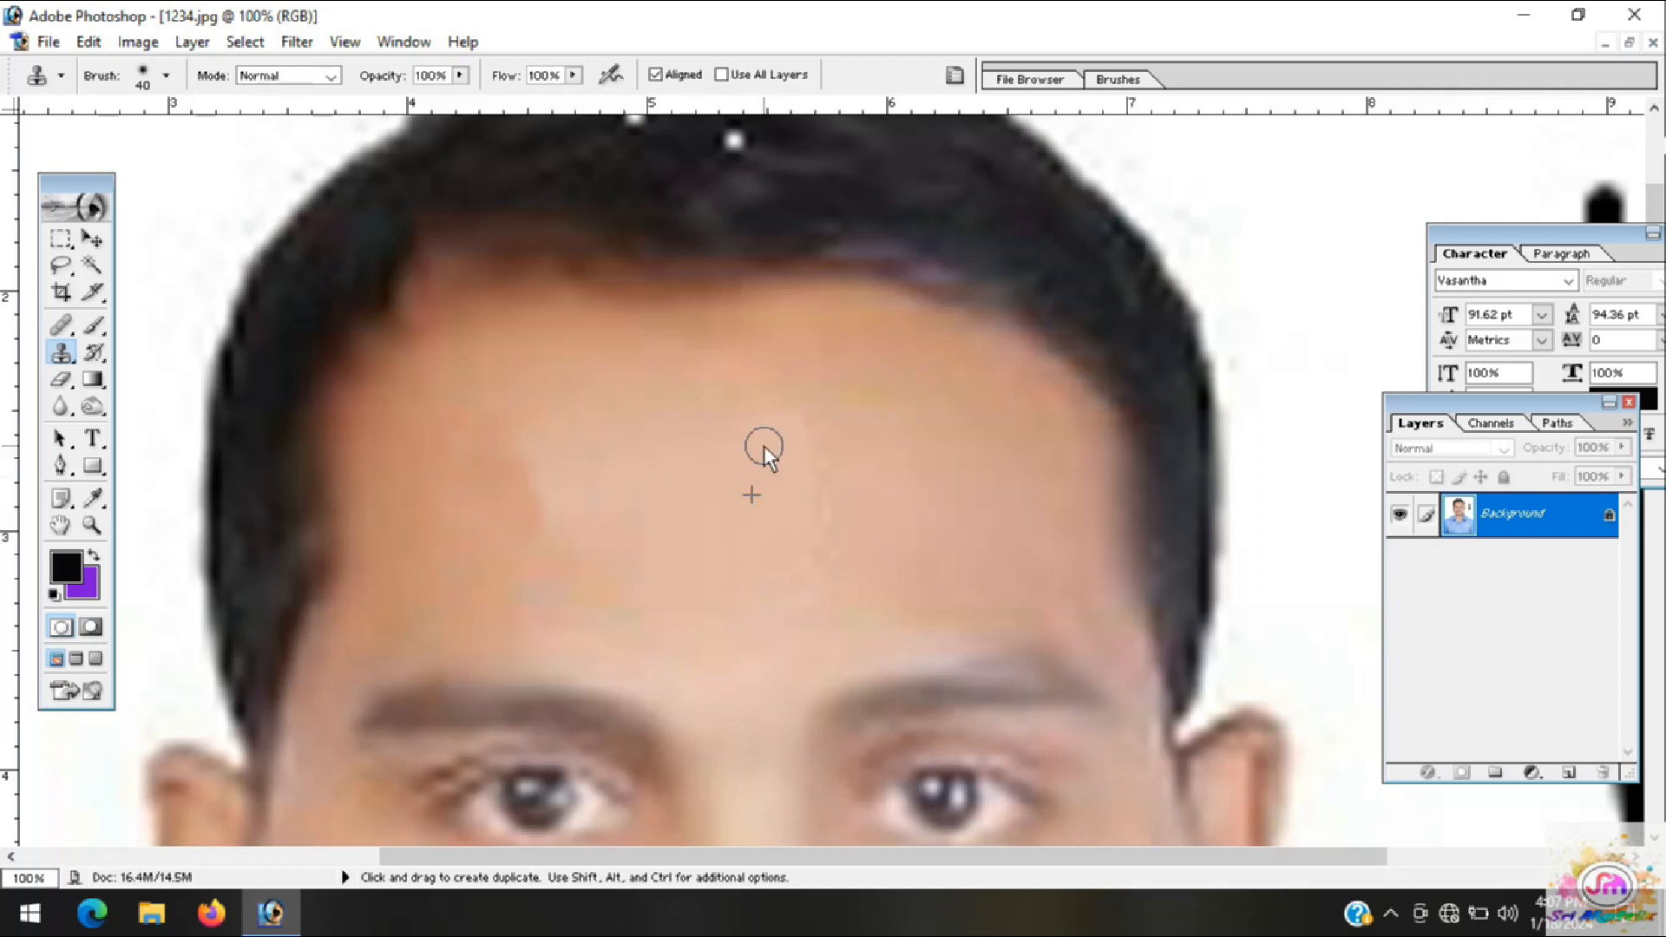
pyautogui.moveTo(798, 437)
pyautogui.mouseDown()
pyautogui.moveTo(755, 439)
pyautogui.moveTo(818, 487)
pyautogui.moveTo(792, 573)
pyautogui.moveTo(1014, 616)
pyautogui.mouseUp()
pyautogui.keyDown('alt'); pyautogui.click(747, 431); pyautogui.keyUp('alt')
pyautogui.keyDown('alt'); pyautogui.click(909, 548); pyautogui.keyUp('alt')
# Step: Clone clean cheek skin over the black spot beside the nose and even out the area around it
pyautogui.scroll(-5, 972, 570)
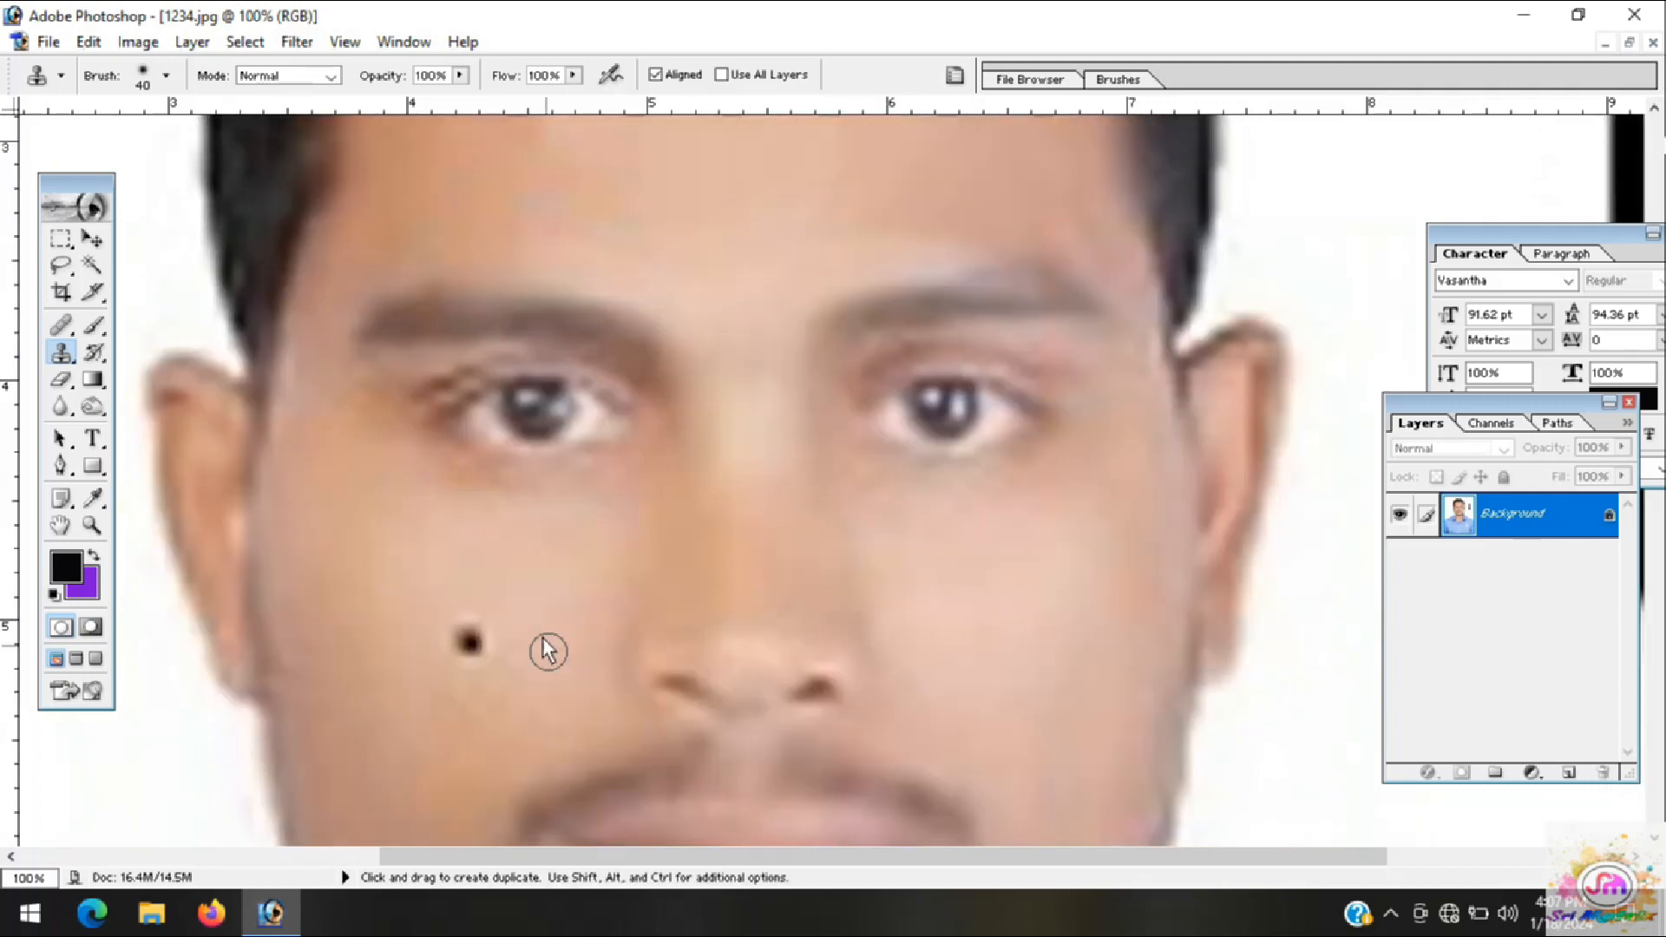
pyautogui.scroll(-1, 511, 573)
pyautogui.keyDown('alt'); pyautogui.click(439, 518); pyautogui.keyUp('alt')
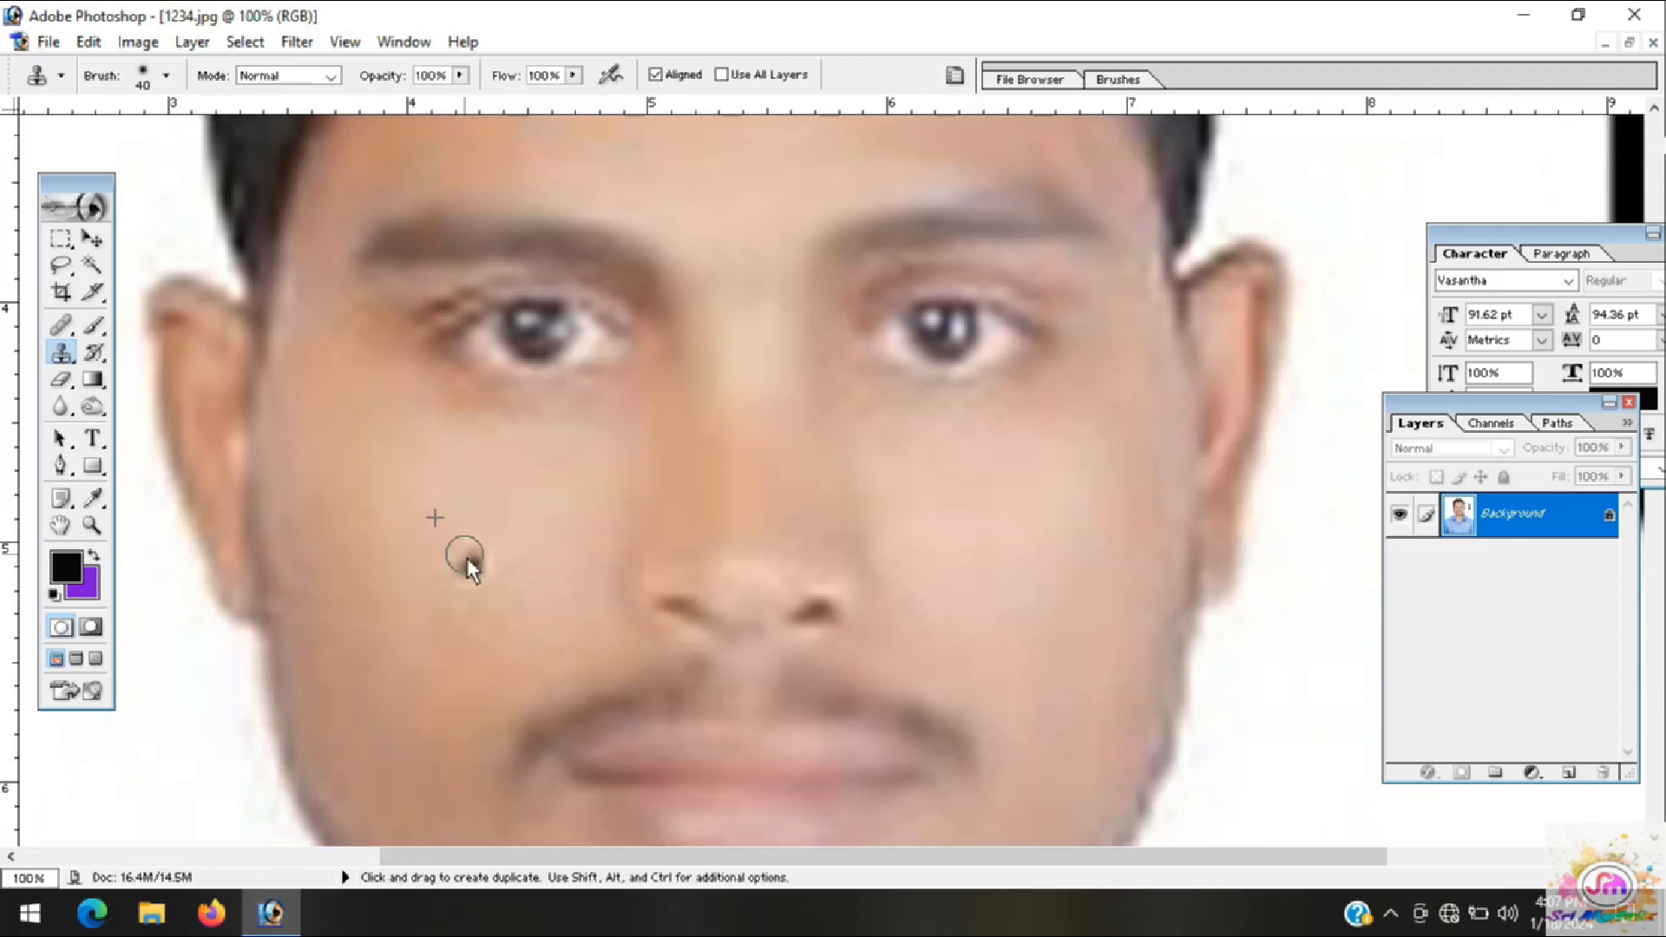
pyautogui.keyDown('alt'); pyautogui.click(498, 542); pyautogui.keyUp('alt')
pyautogui.keyDown('alt'); pyautogui.click(549, 536); pyautogui.keyUp('alt')
pyautogui.keyDown('alt'); pyautogui.click(443, 655); pyautogui.keyUp('alt')
# Step: Clone white background over the whole vertical black line beside the head
pyautogui.press('space')
pyautogui.moveTo(661, 607); pyautogui.dragTo(529, 370)
pyautogui.moveTo(599, 510); pyautogui.dragTo(352, 459)
pyautogui.moveTo(1284, 178); pyautogui.dragTo(1184, 725)
pyautogui.moveTo(1149, 288); pyautogui.dragTo(1113, 470)
pyautogui.moveTo(1144, 395); pyautogui.dragTo(1134, 442)
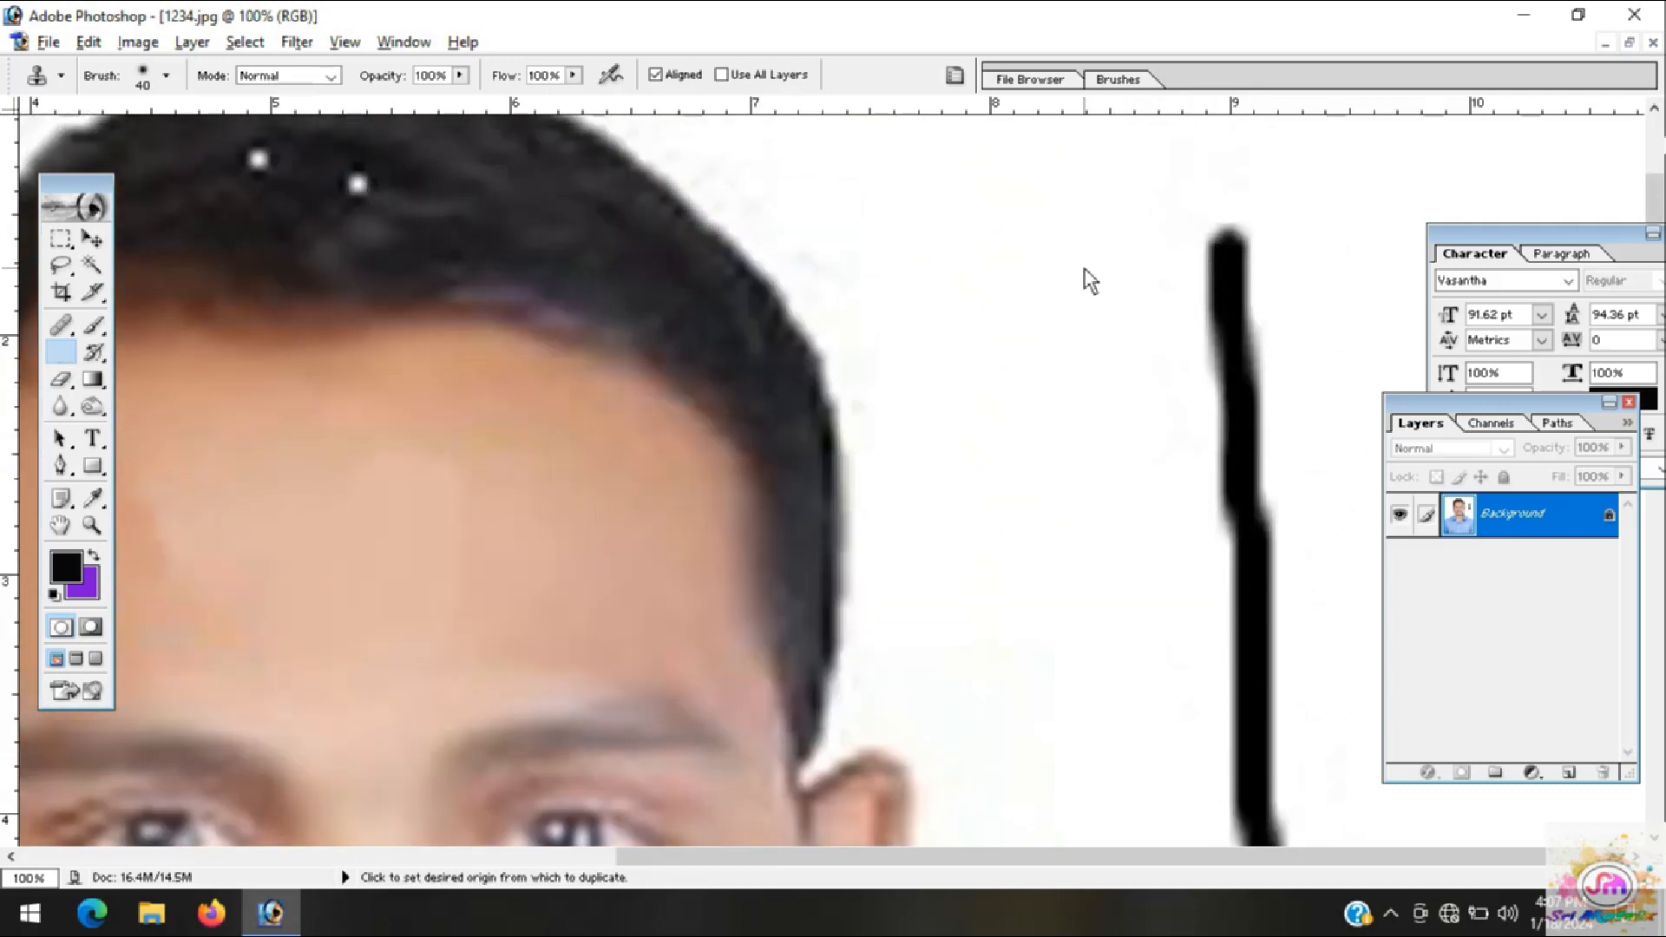
pyautogui.keyDown('alt'); pyautogui.click(1116, 268); pyautogui.keyUp('alt')
pyautogui.moveTo(1224, 238)
pyautogui.mouseDown()
pyautogui.moveTo(1190, 231)
pyautogui.moveTo(1155, 148)
pyautogui.moveTo(1190, 245)
pyautogui.moveTo(1175, 402)
pyautogui.moveTo(1215, 272)
pyautogui.moveTo(1218, 436)
pyautogui.moveTo(1230, 283)
pyautogui.moveTo(1250, 364)
pyautogui.moveTo(1182, 595)
pyautogui.mouseUp()
pyautogui.scroll(-3, 1163, 614)
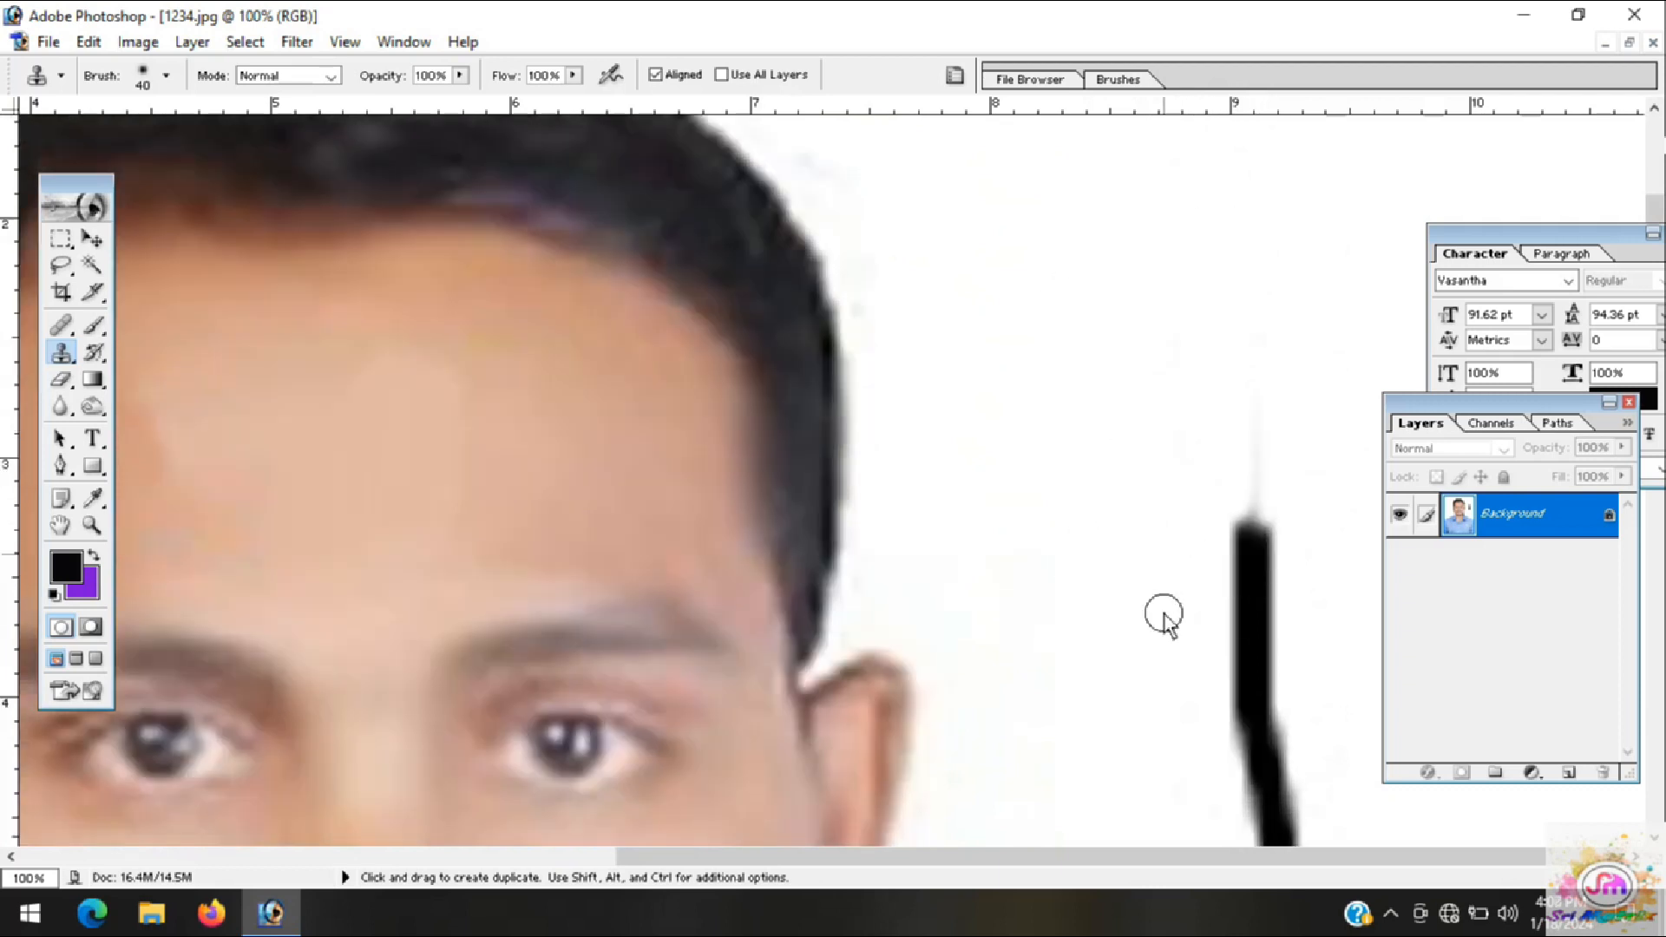
pyautogui.scroll(-4, 1163, 613)
pyautogui.moveTo(1231, 167)
pyautogui.mouseDown()
pyautogui.moveTo(1235, 494)
pyautogui.moveTo(1215, 226)
pyautogui.moveTo(1253, 234)
pyautogui.moveTo(1257, 551)
pyautogui.moveTo(1215, 432)
pyautogui.moveTo(1258, 327)
pyautogui.moveTo(1264, 613)
pyautogui.moveTo(1294, 554)
pyautogui.moveTo(1272, 610)
pyautogui.mouseUp()
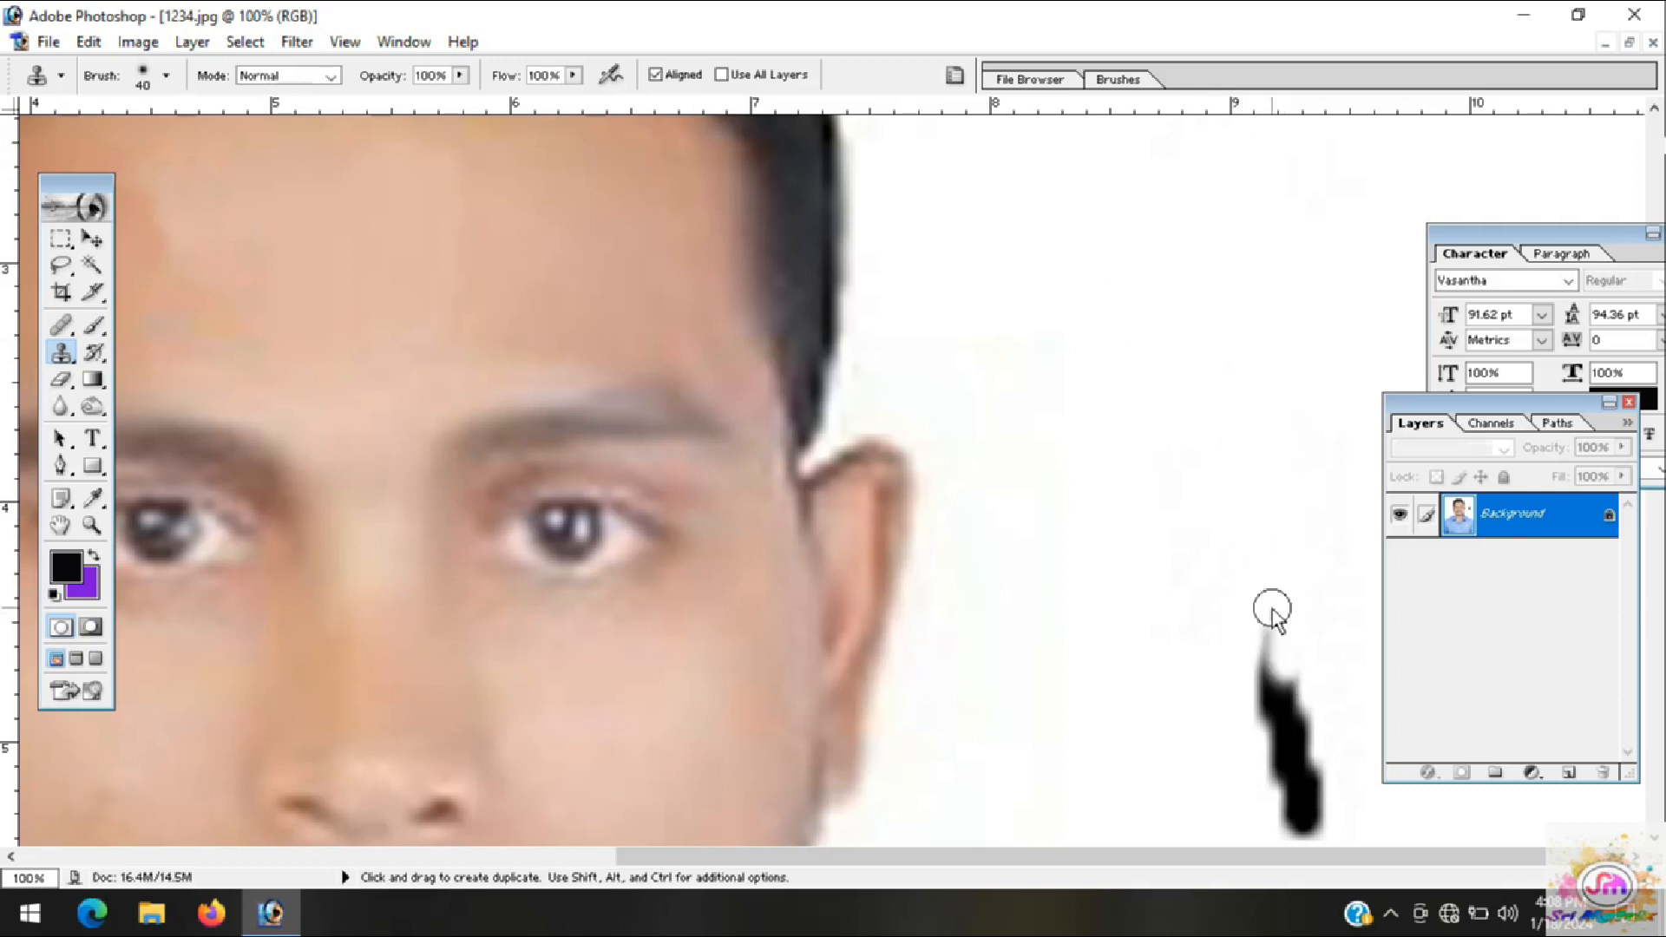
pyautogui.scroll(-3, 1272, 610)
pyautogui.moveTo(1258, 538)
pyautogui.mouseDown()
pyautogui.moveTo(1271, 501)
pyautogui.moveTo(1274, 678)
pyautogui.moveTo(1266, 496)
pyautogui.moveTo(1265, 626)
pyautogui.moveTo(1251, 487)
pyautogui.moveTo(1292, 662)
pyautogui.moveTo(1307, 615)
pyautogui.moveTo(1305, 668)
pyautogui.moveTo(1314, 562)
pyautogui.moveTo(1275, 603)
pyautogui.mouseUp()
pyautogui.moveTo(1166, 253)
pyautogui.mouseDown()
pyautogui.moveTo(1183, 521)
pyautogui.moveTo(1264, 449)
pyautogui.moveTo(1312, 636)
pyautogui.moveTo(1215, 448)
pyautogui.mouseUp()
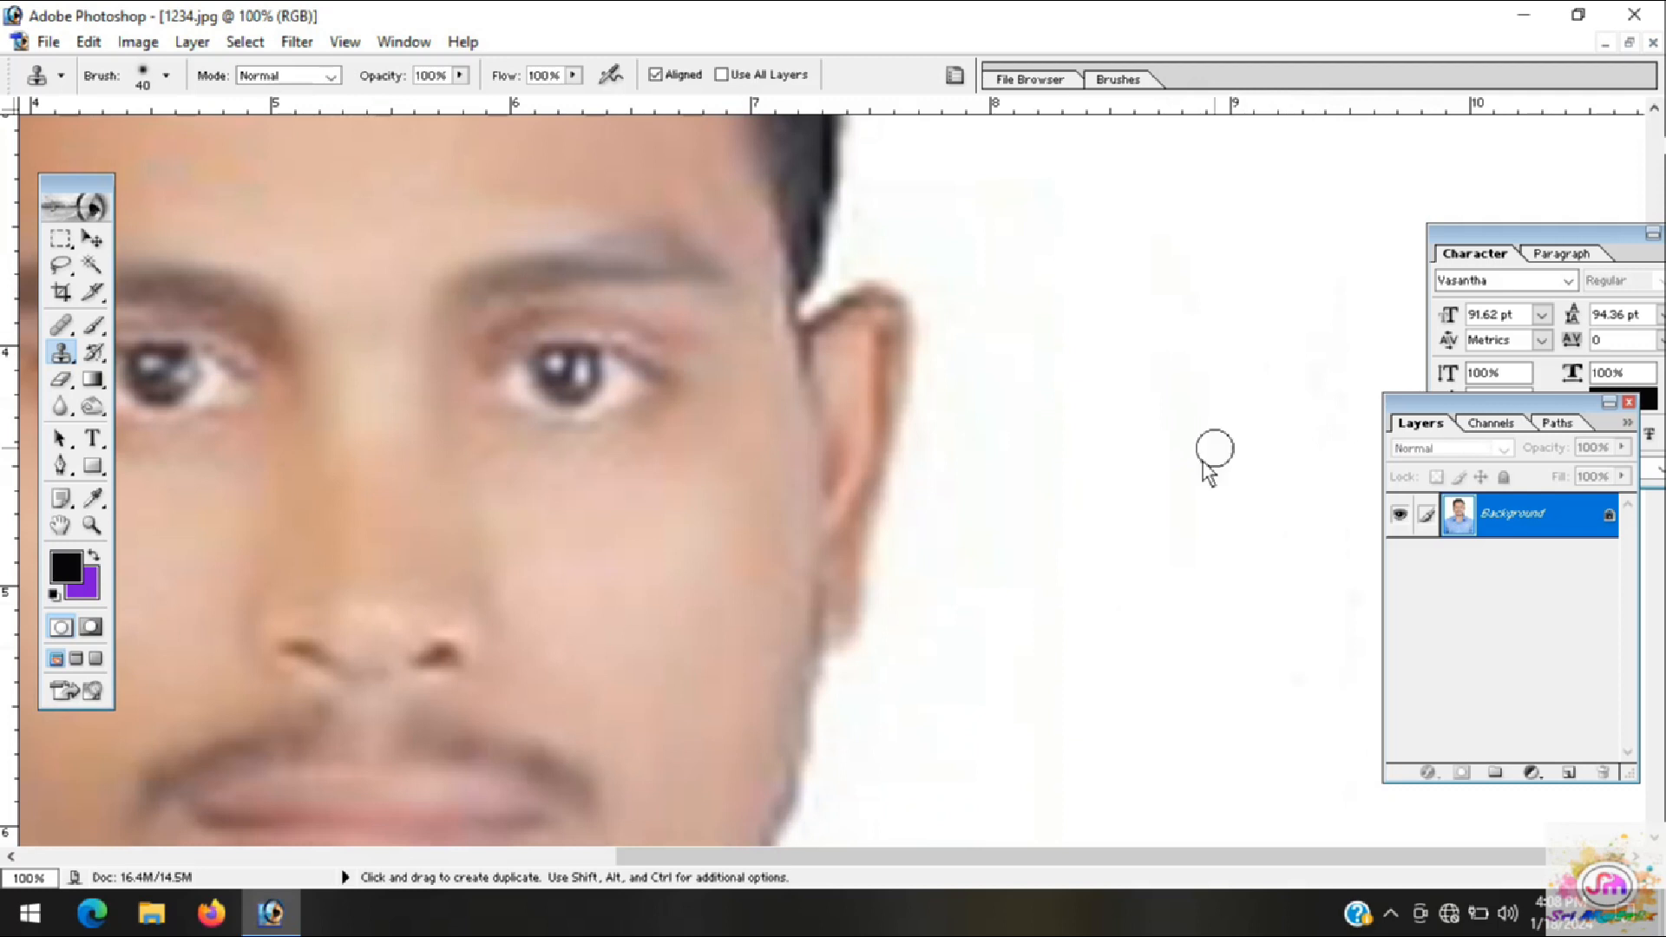
# Step: Clean up the background next to the hair and ear by cloning pure white over the specks
pyautogui.scroll(3, 1140, 596)
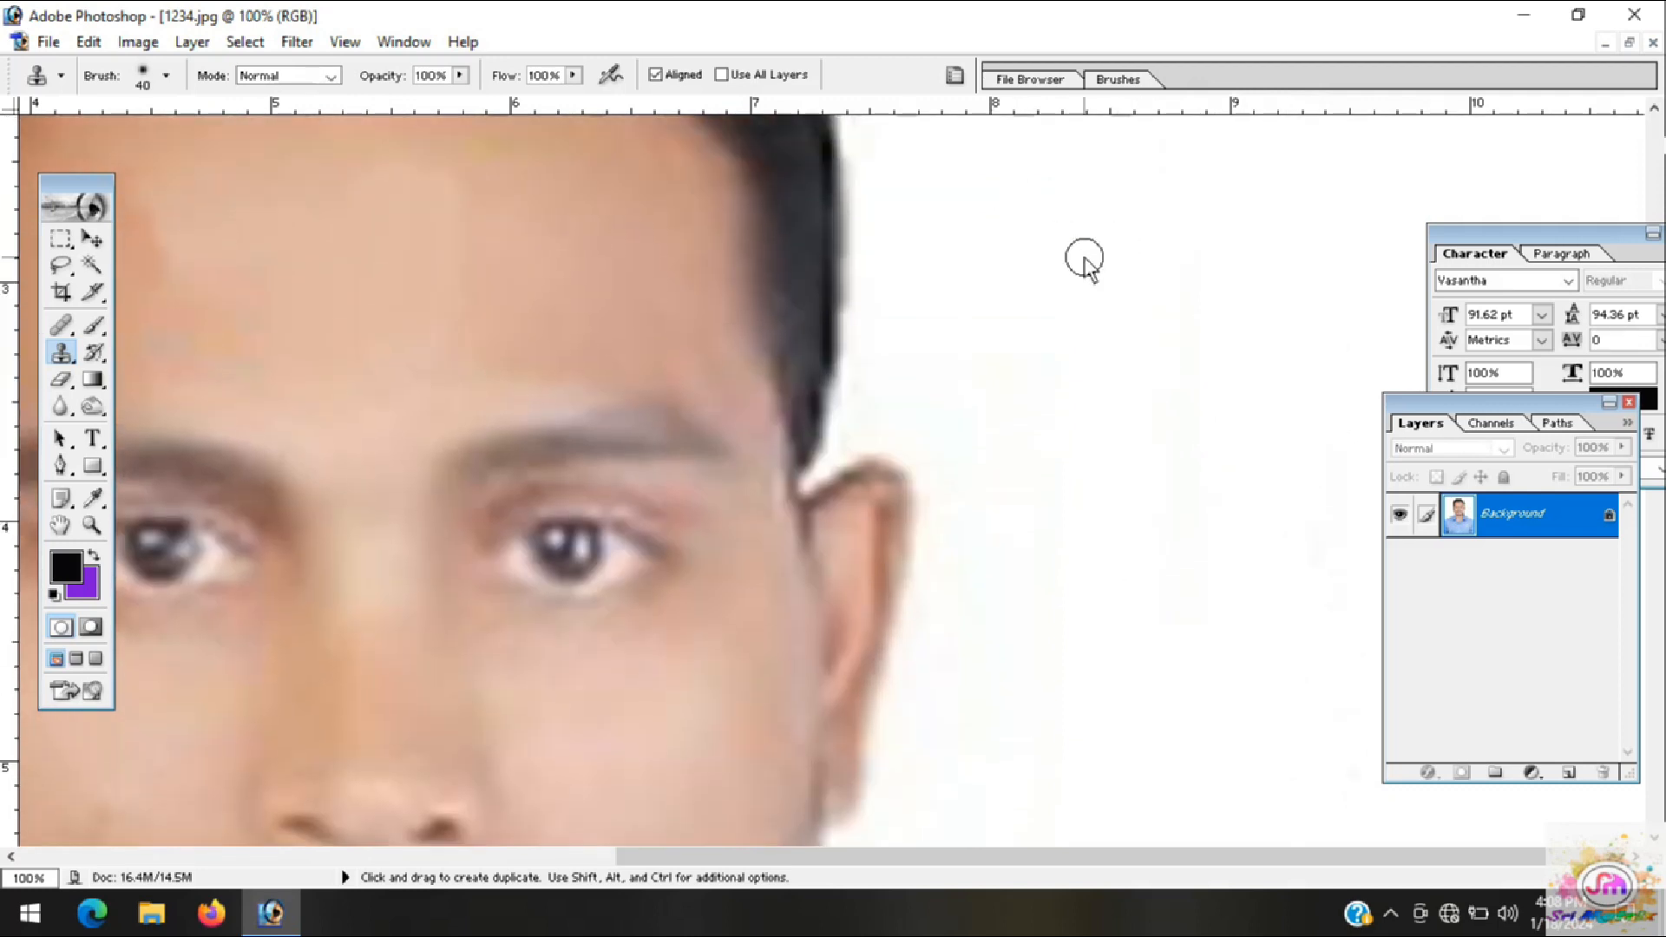
pyautogui.keyDown('alt'); pyautogui.click(1074, 259); pyautogui.keyUp('alt')
pyautogui.moveTo(906, 157)
pyautogui.mouseDown()
pyautogui.moveTo(885, 202)
pyautogui.moveTo(874, 160)
pyautogui.moveTo(867, 193)
pyautogui.moveTo(859, 420)
pyautogui.moveTo(881, 387)
pyautogui.mouseUp()
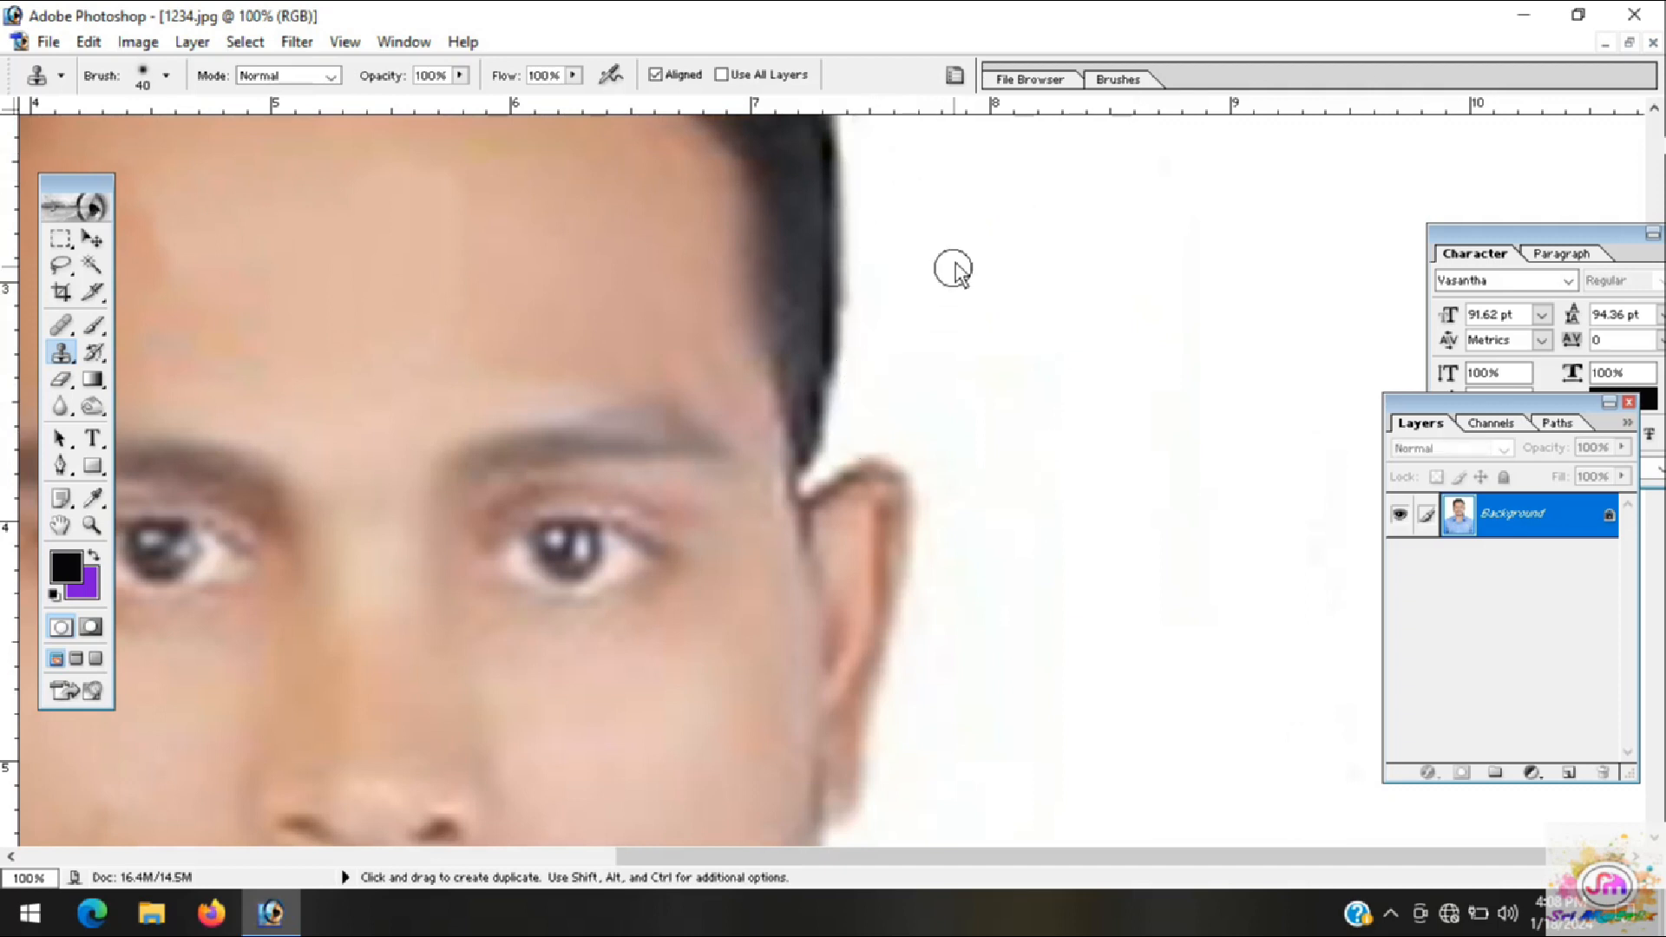
pyautogui.scroll(10, 955, 271)
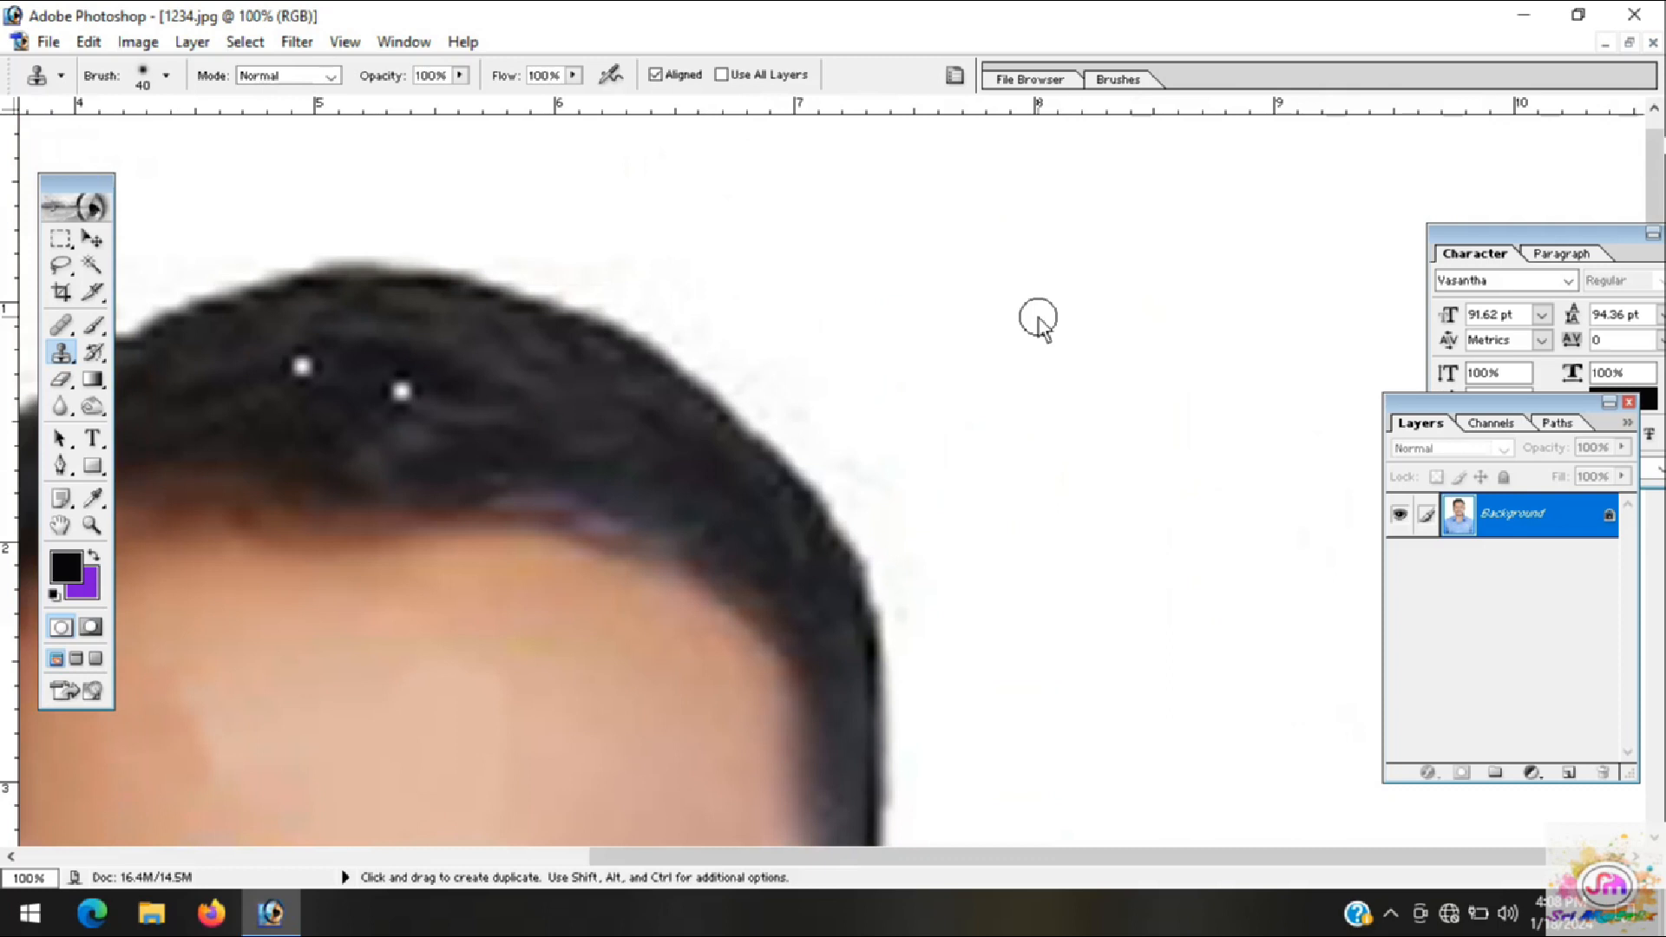
pyautogui.moveTo(537, 246)
pyautogui.mouseDown()
pyautogui.moveTo(692, 335)
pyautogui.moveTo(769, 409)
pyautogui.moveTo(804, 320)
pyautogui.mouseUp()
pyautogui.moveTo(816, 387)
pyautogui.mouseDown()
pyautogui.moveTo(899, 490)
pyautogui.moveTo(889, 449)
pyautogui.mouseUp()
# Step: Clone dark hair texture over the white spots near the top of the head
pyautogui.moveTo(870, 482); pyautogui.dragTo(965, 229)
pyautogui.moveTo(738, 568)
pyautogui.mouseDown()
pyautogui.moveTo(776, 545)
pyautogui.moveTo(836, 741)
pyautogui.mouseUp()
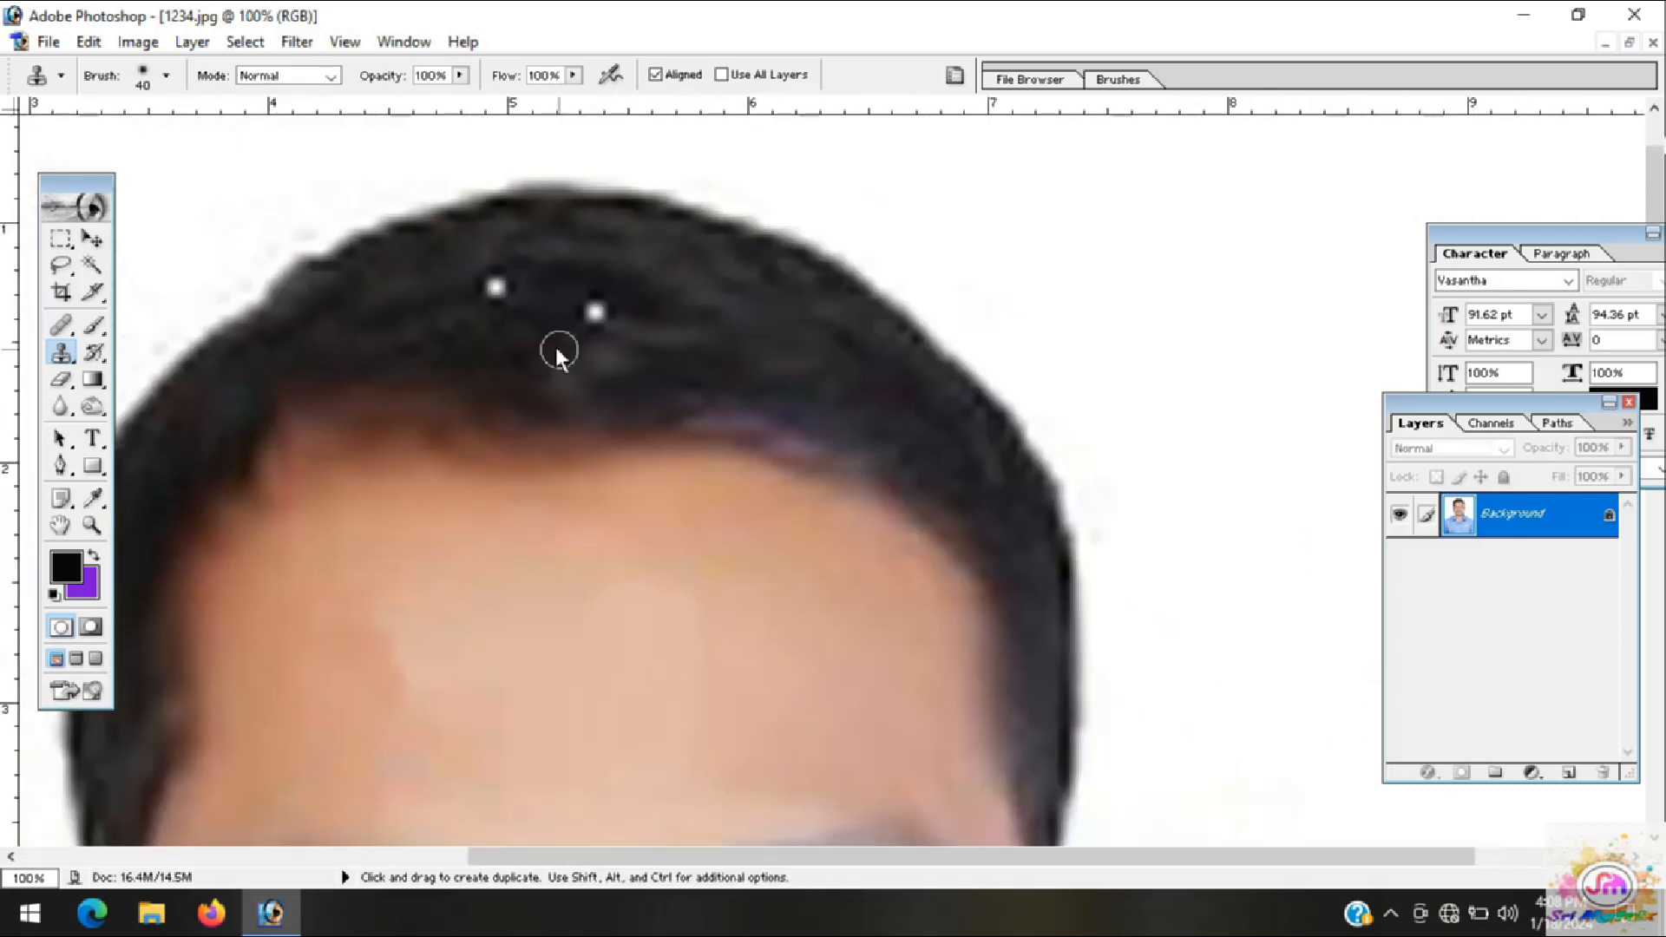
pyautogui.keyDown('alt'); pyautogui.click(458, 303); pyautogui.keyUp('alt')
pyautogui.click(496, 286)
# Step: Clone clean blue fabric over the white patches on the chest of the shirt and smooth the repaired area
pyautogui.moveTo(423, 638); pyautogui.dragTo(732, 400)
pyautogui.moveTo(691, 515); pyautogui.dragTo(655, 122)
pyautogui.moveTo(698, 764); pyautogui.dragTo(634, 222)
pyautogui.moveTo(719, 708); pyautogui.dragTo(634, 266)
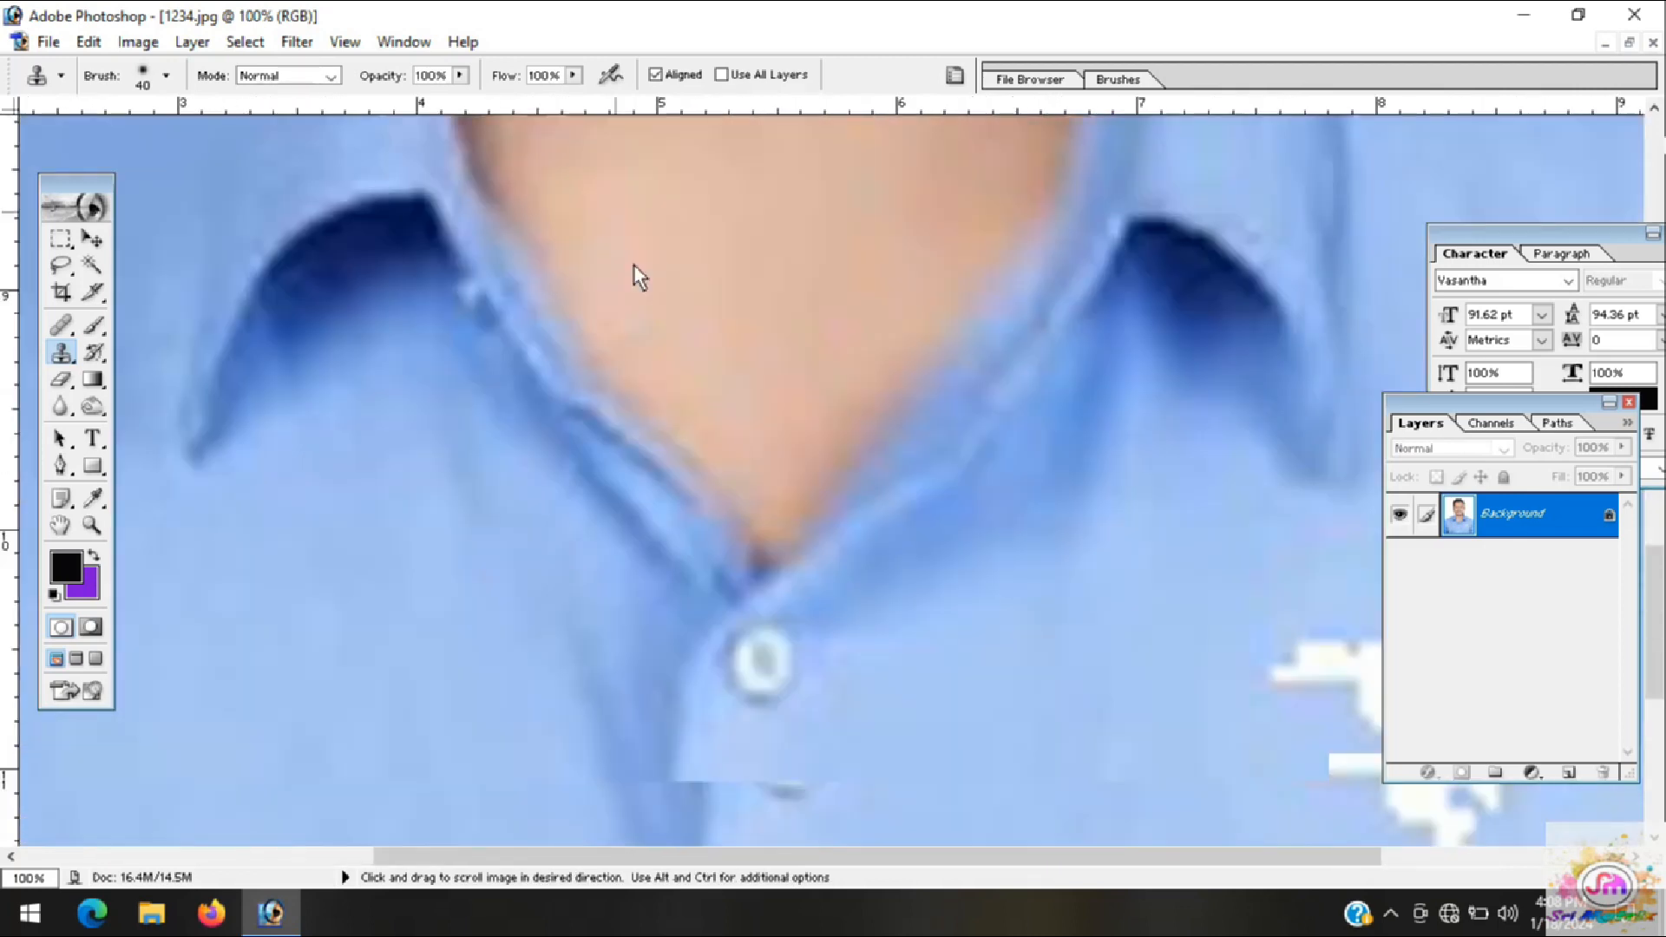
pyautogui.moveTo(917, 705); pyautogui.dragTo(543, 611)
pyautogui.moveTo(842, 665); pyautogui.dragTo(830, 593)
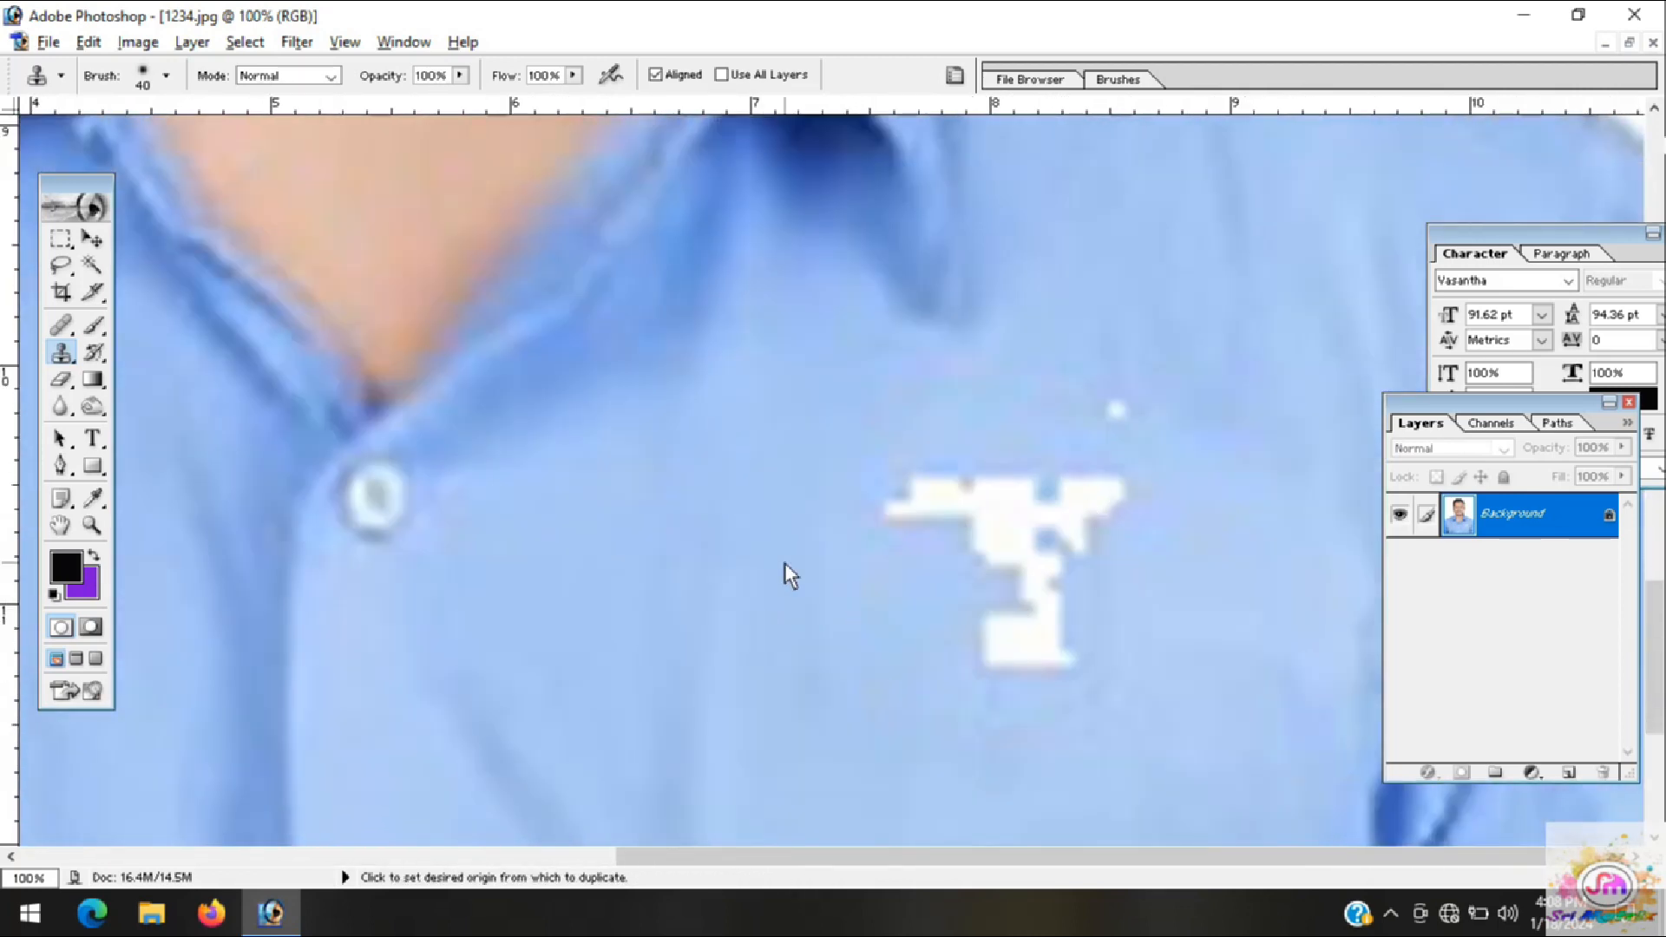
pyautogui.keyDown('alt'); pyautogui.click(826, 574); pyautogui.keyUp('alt')
pyautogui.moveTo(948, 520)
pyautogui.mouseDown()
pyautogui.moveTo(901, 507)
pyautogui.moveTo(1020, 479)
pyautogui.moveTo(974, 481)
pyautogui.moveTo(973, 548)
pyautogui.moveTo(1032, 546)
pyautogui.moveTo(974, 627)
pyautogui.moveTo(984, 666)
pyautogui.moveTo(1025, 693)
pyautogui.moveTo(1004, 720)
pyautogui.moveTo(977, 686)
pyautogui.moveTo(1088, 674)
pyautogui.moveTo(1017, 665)
pyautogui.moveTo(996, 628)
pyautogui.moveTo(1046, 650)
pyautogui.moveTo(1064, 581)
pyautogui.moveTo(1048, 553)
pyautogui.moveTo(1008, 606)
pyautogui.mouseUp()
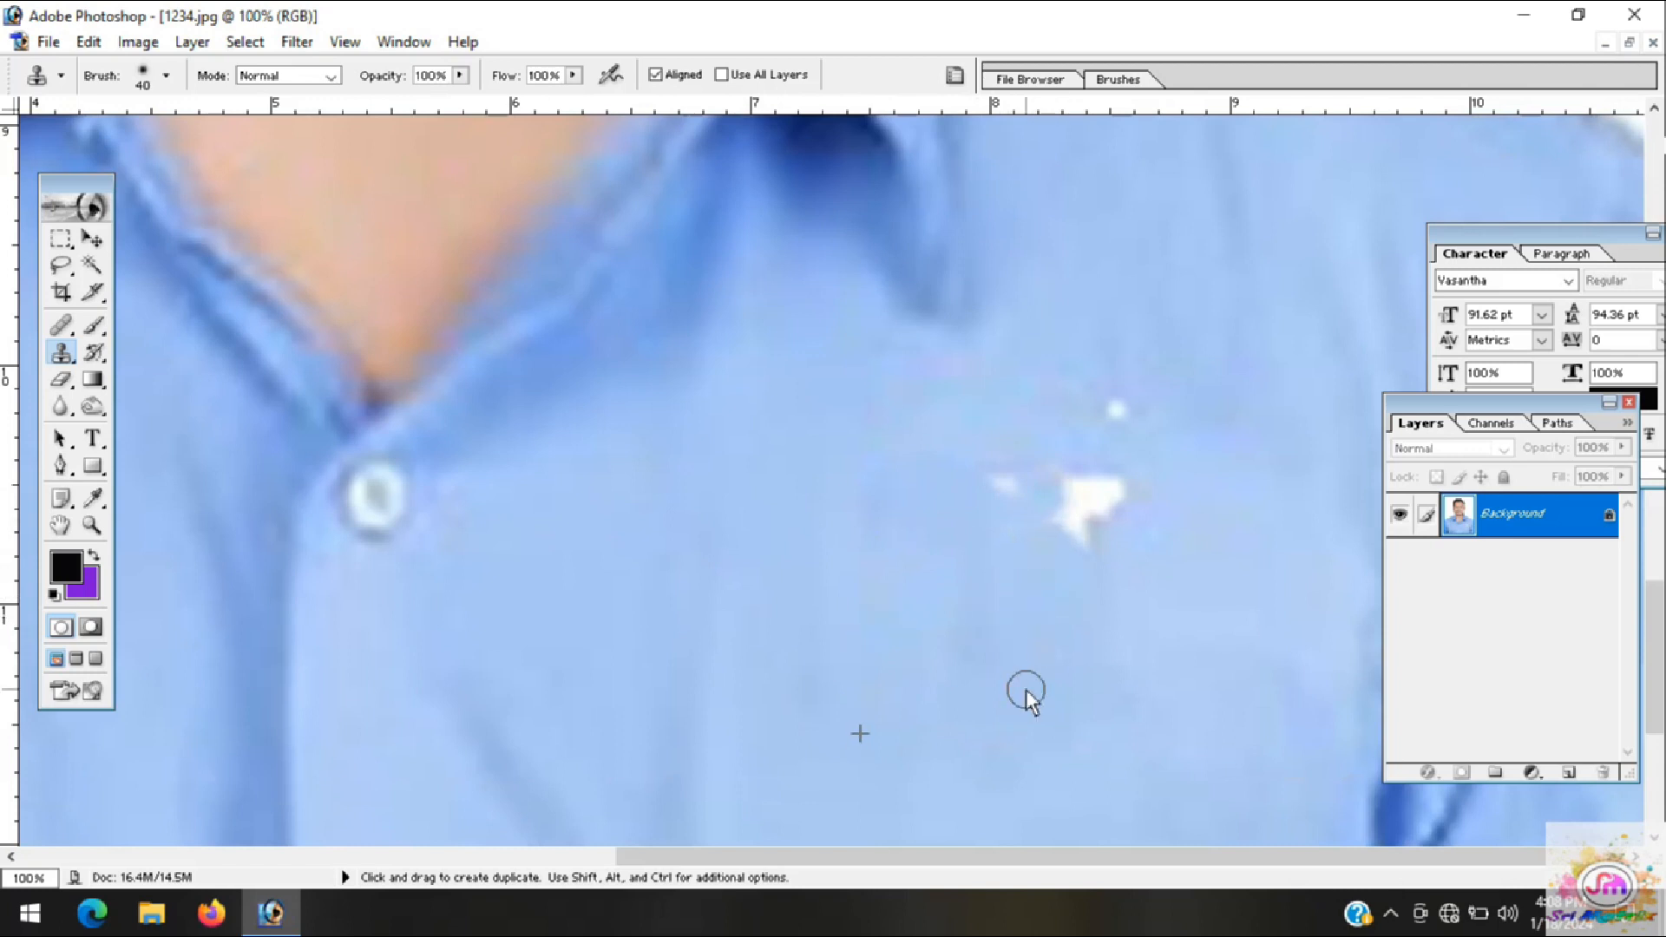
pyautogui.keyDown('alt'); pyautogui.click(1247, 472); pyautogui.keyUp('alt')
pyautogui.moveTo(1110, 406)
pyautogui.mouseDown()
pyautogui.moveTo(1125, 467)
pyautogui.moveTo(1083, 537)
pyautogui.moveTo(1040, 544)
pyautogui.moveTo(1082, 505)
pyautogui.moveTo(1029, 473)
pyautogui.moveTo(1020, 495)
pyautogui.moveTo(1039, 659)
pyautogui.mouseUp()
pyautogui.keyDown('alt'); pyautogui.click(1149, 523); pyautogui.keyUp('alt')
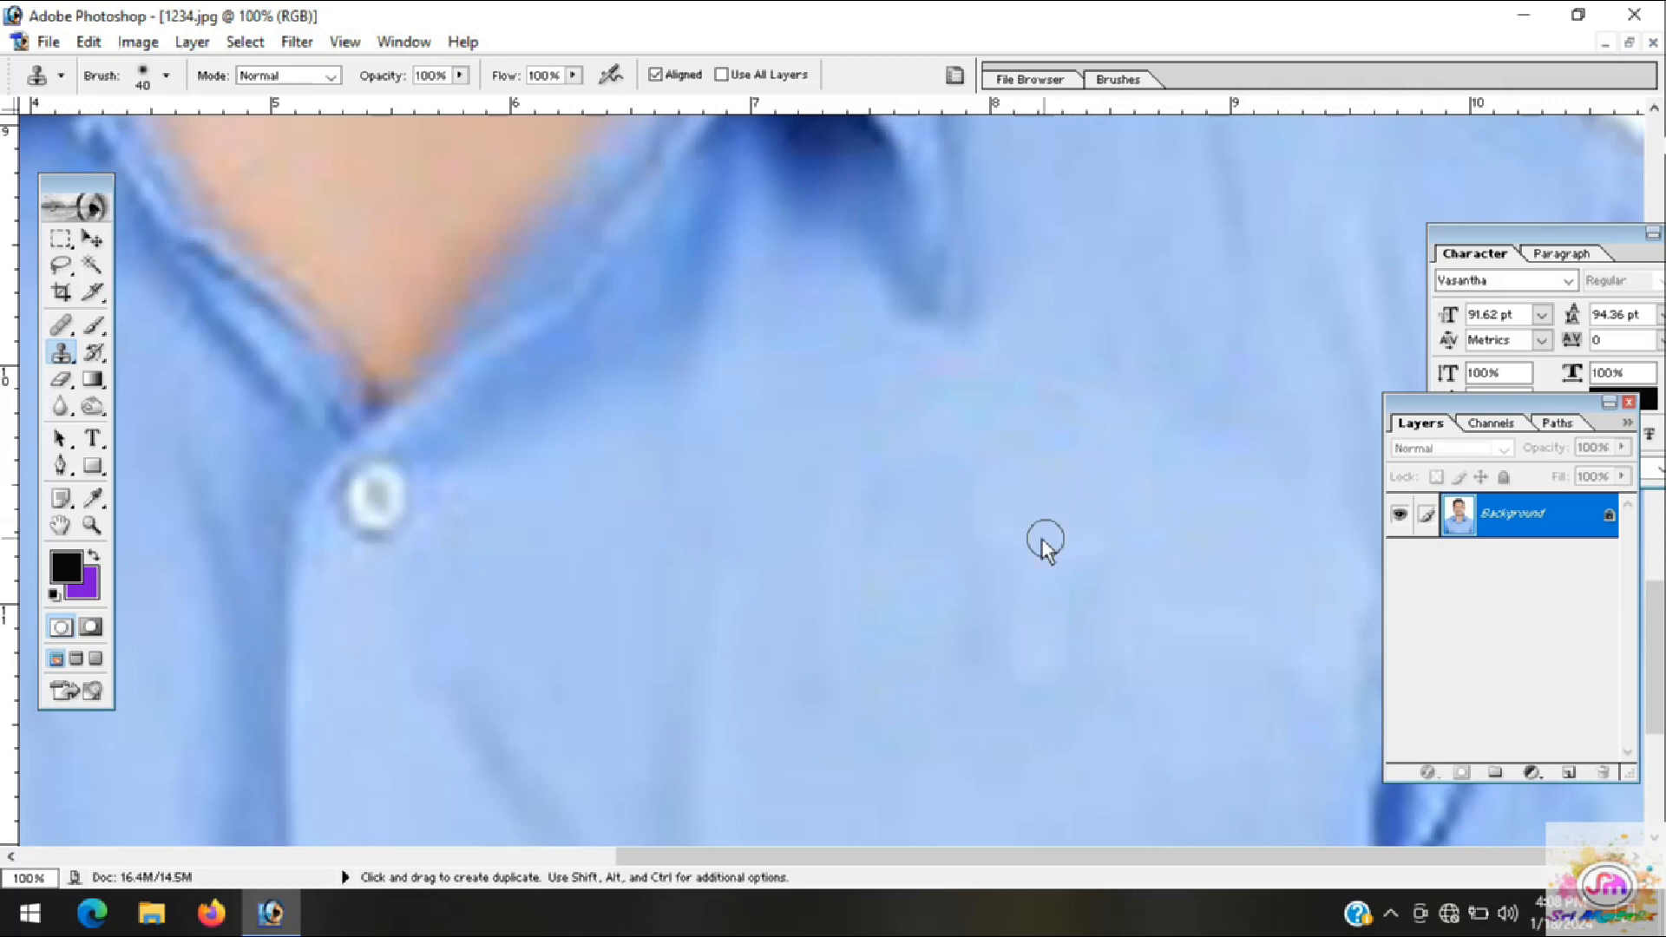
pyautogui.moveTo(1041, 570); pyautogui.dragTo(1023, 732)
# Step: Check the collar and neck up close, and examine the retouched portrait at 25% magnification
pyautogui.scroll(2, 842, 677)
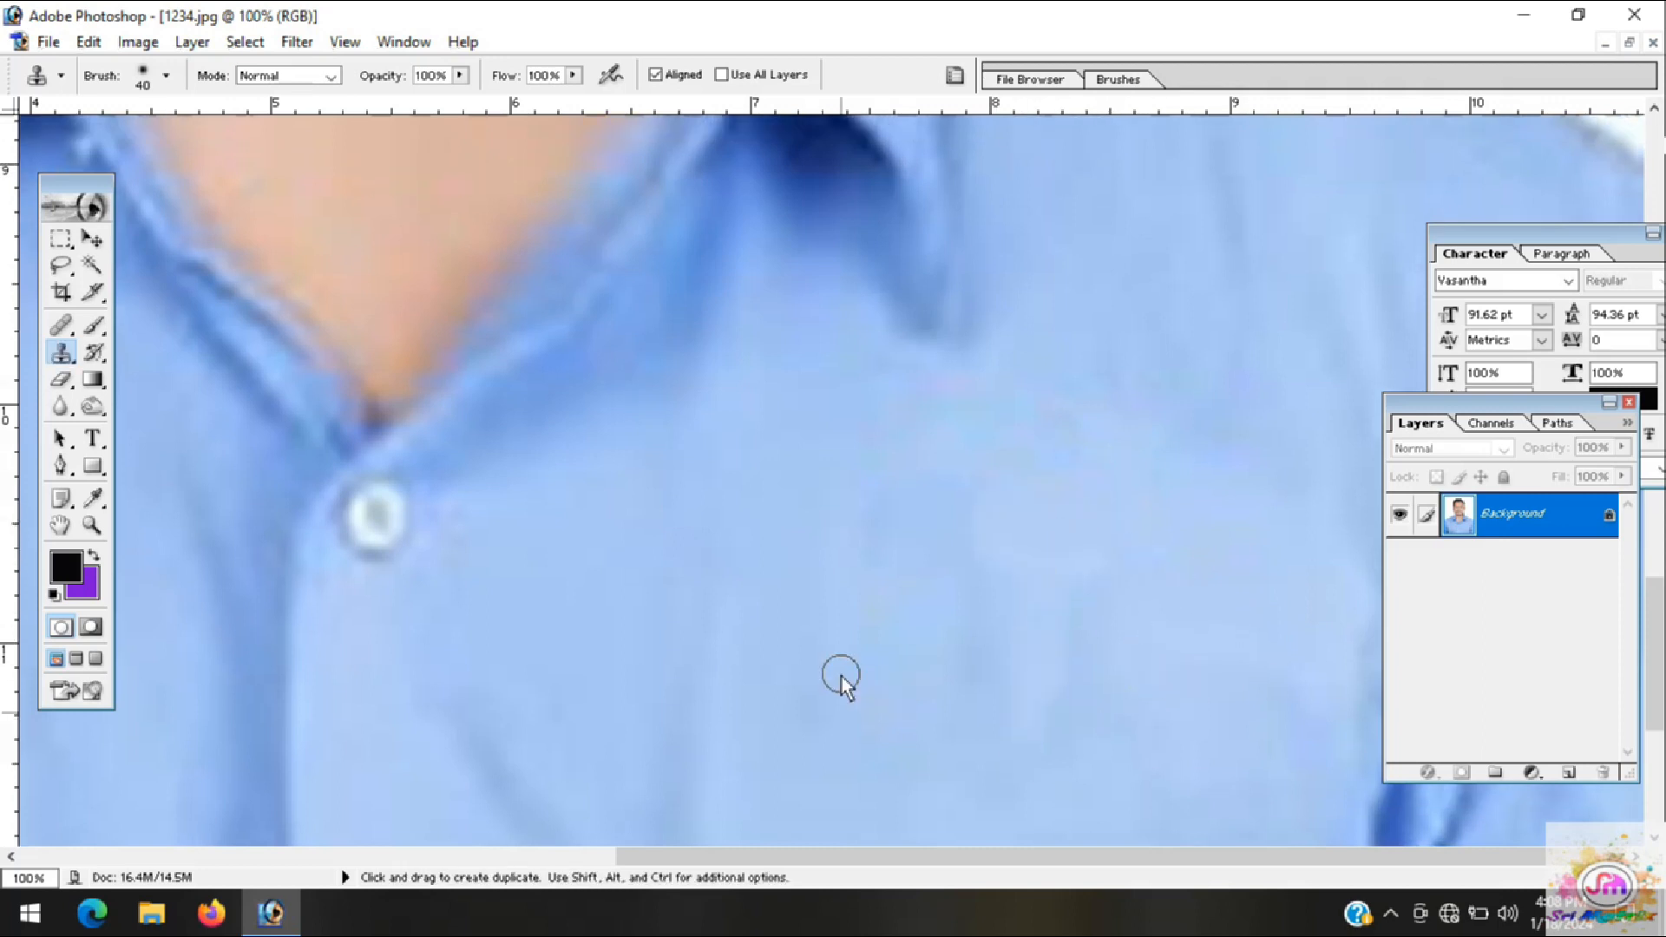
pyautogui.scroll(4, 873, 655)
pyautogui.scroll(8, 871, 655)
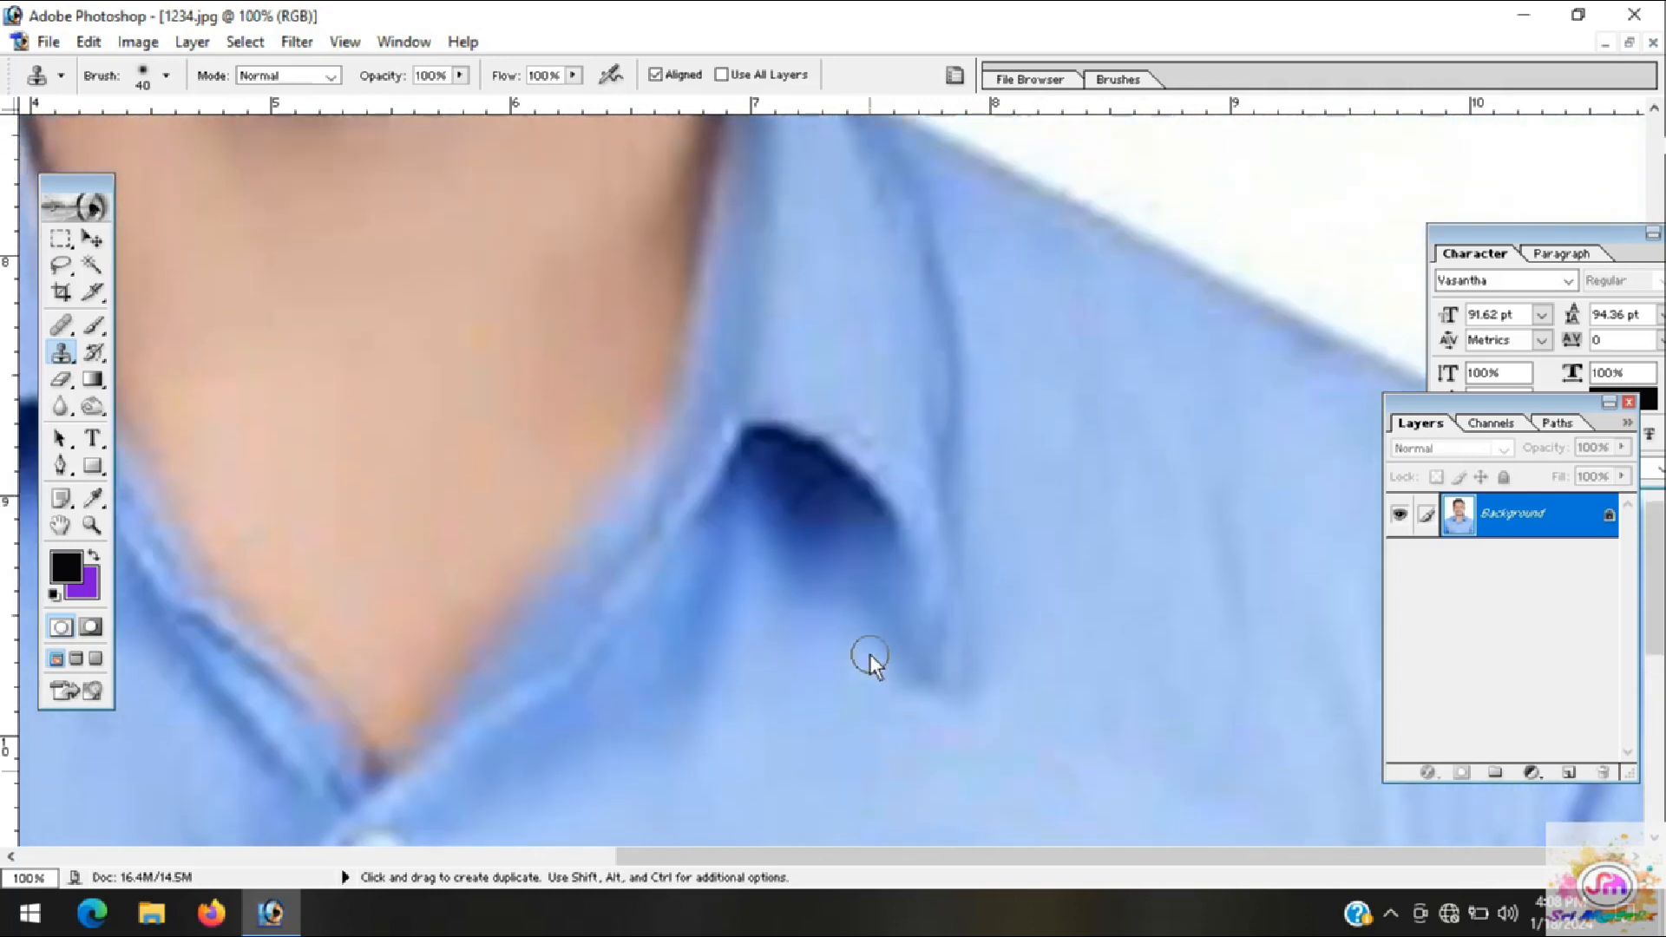
pyautogui.moveTo(379, 486); pyautogui.dragTo(892, 658)
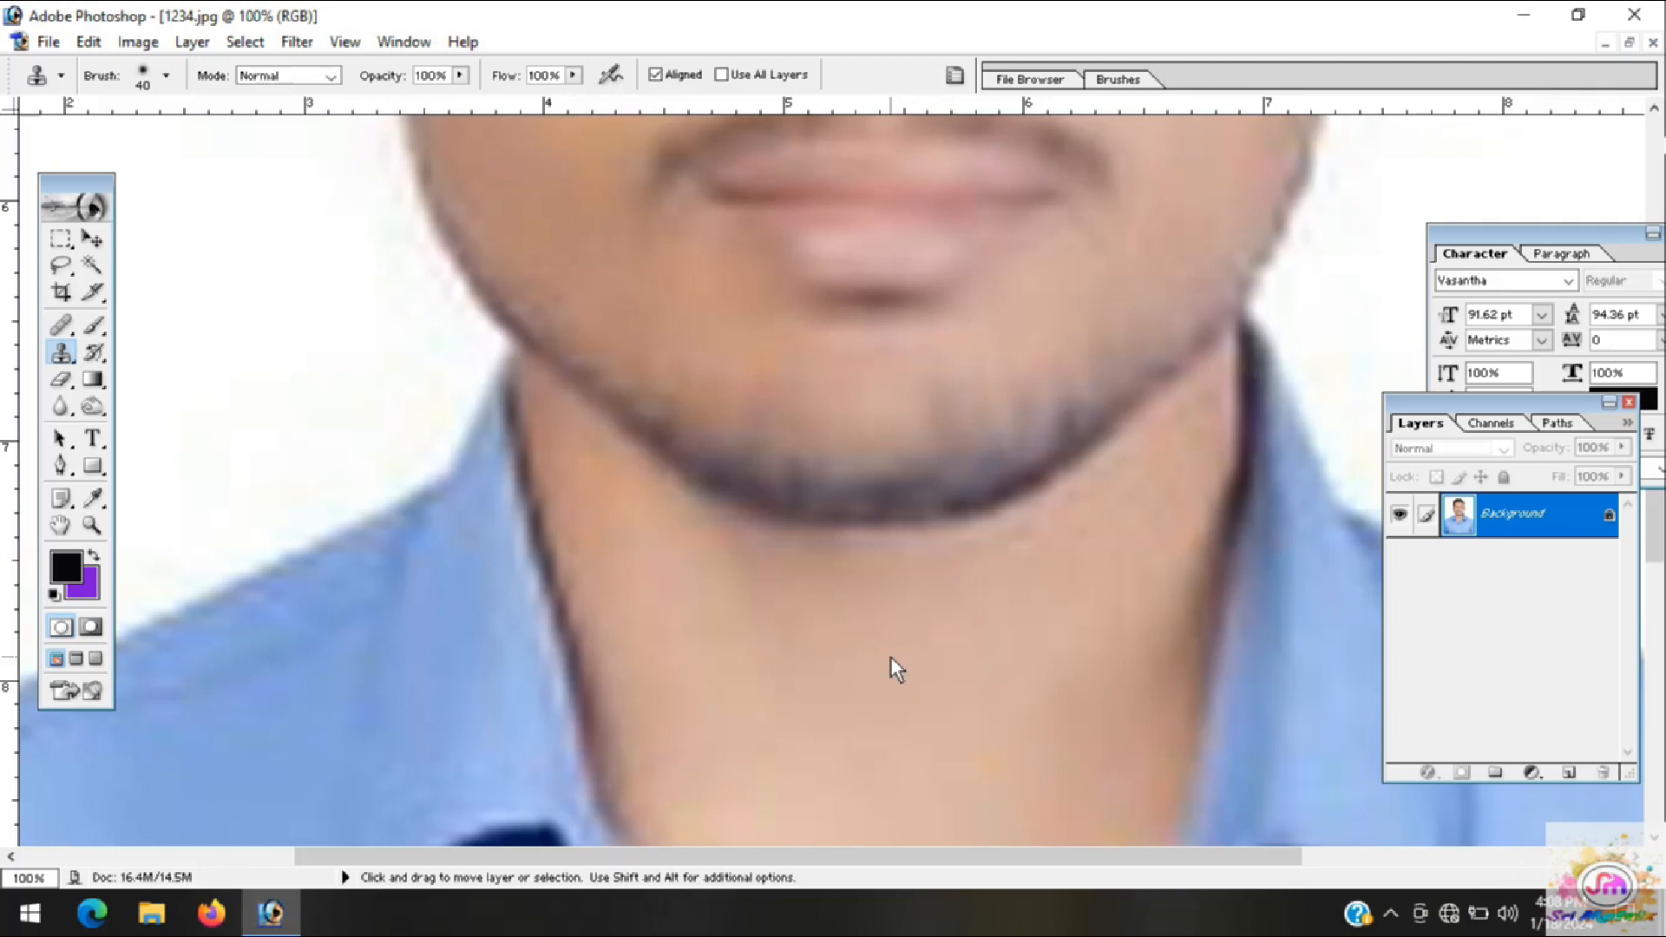
pyautogui.hotkey('ctrl', '-')
pyautogui.hotkey('ctrl', '-')
pyautogui.hotkey('ctrl', '-')
pyautogui.hotkey('ctrl', '-')
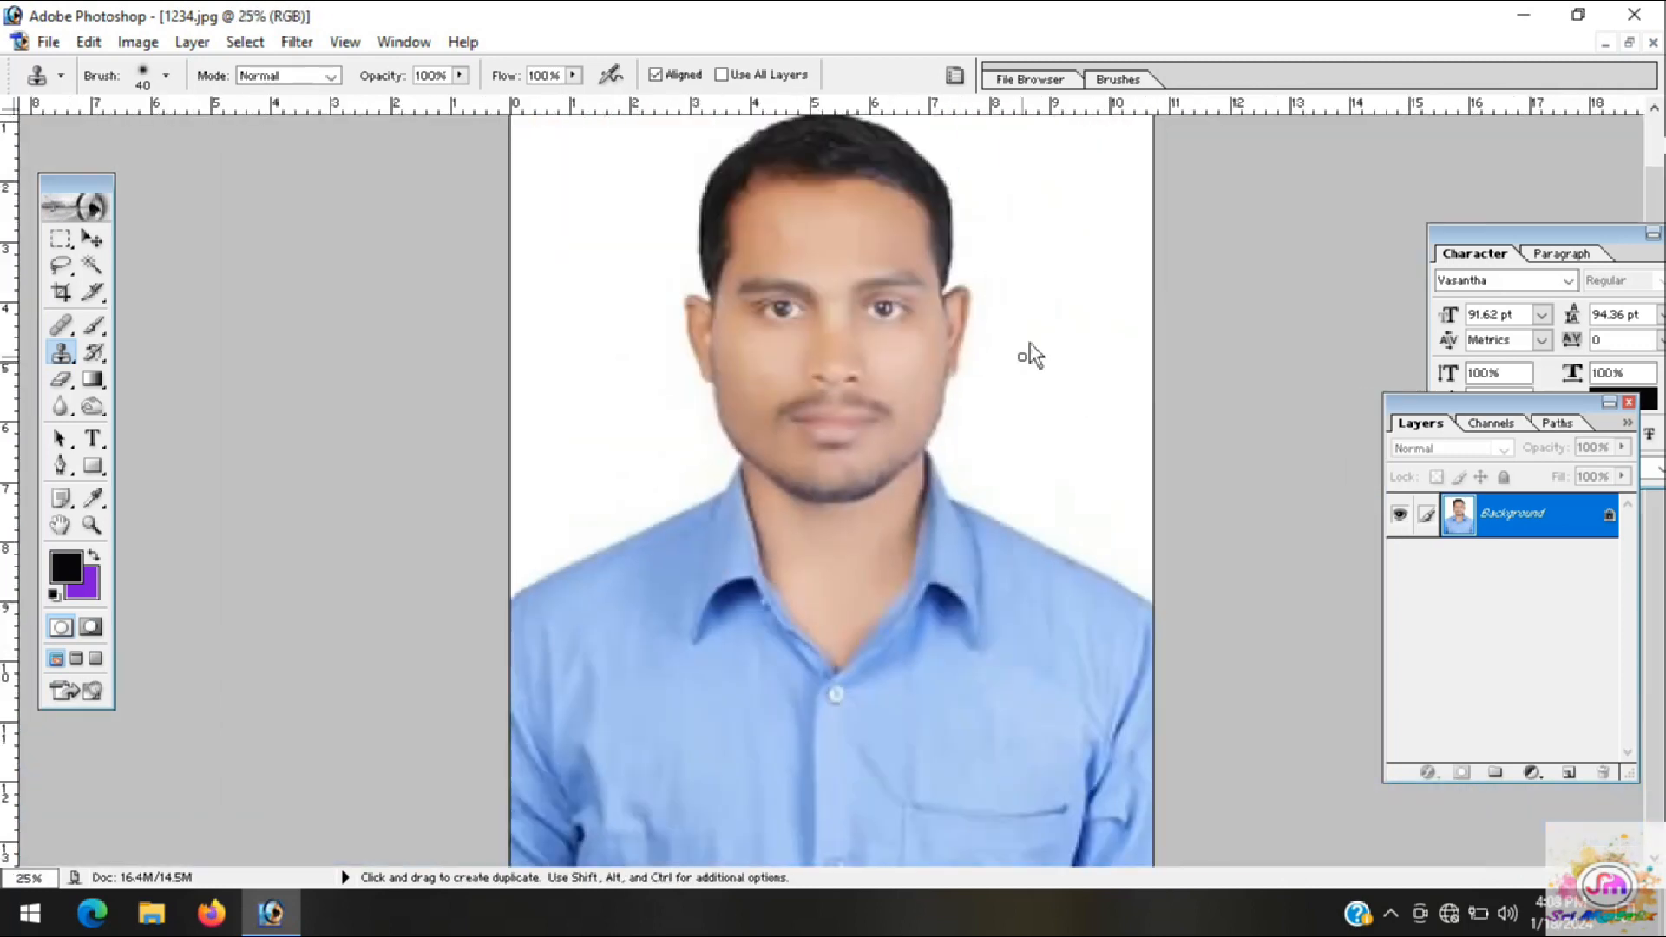
pyautogui.scroll(1, 999, 602)
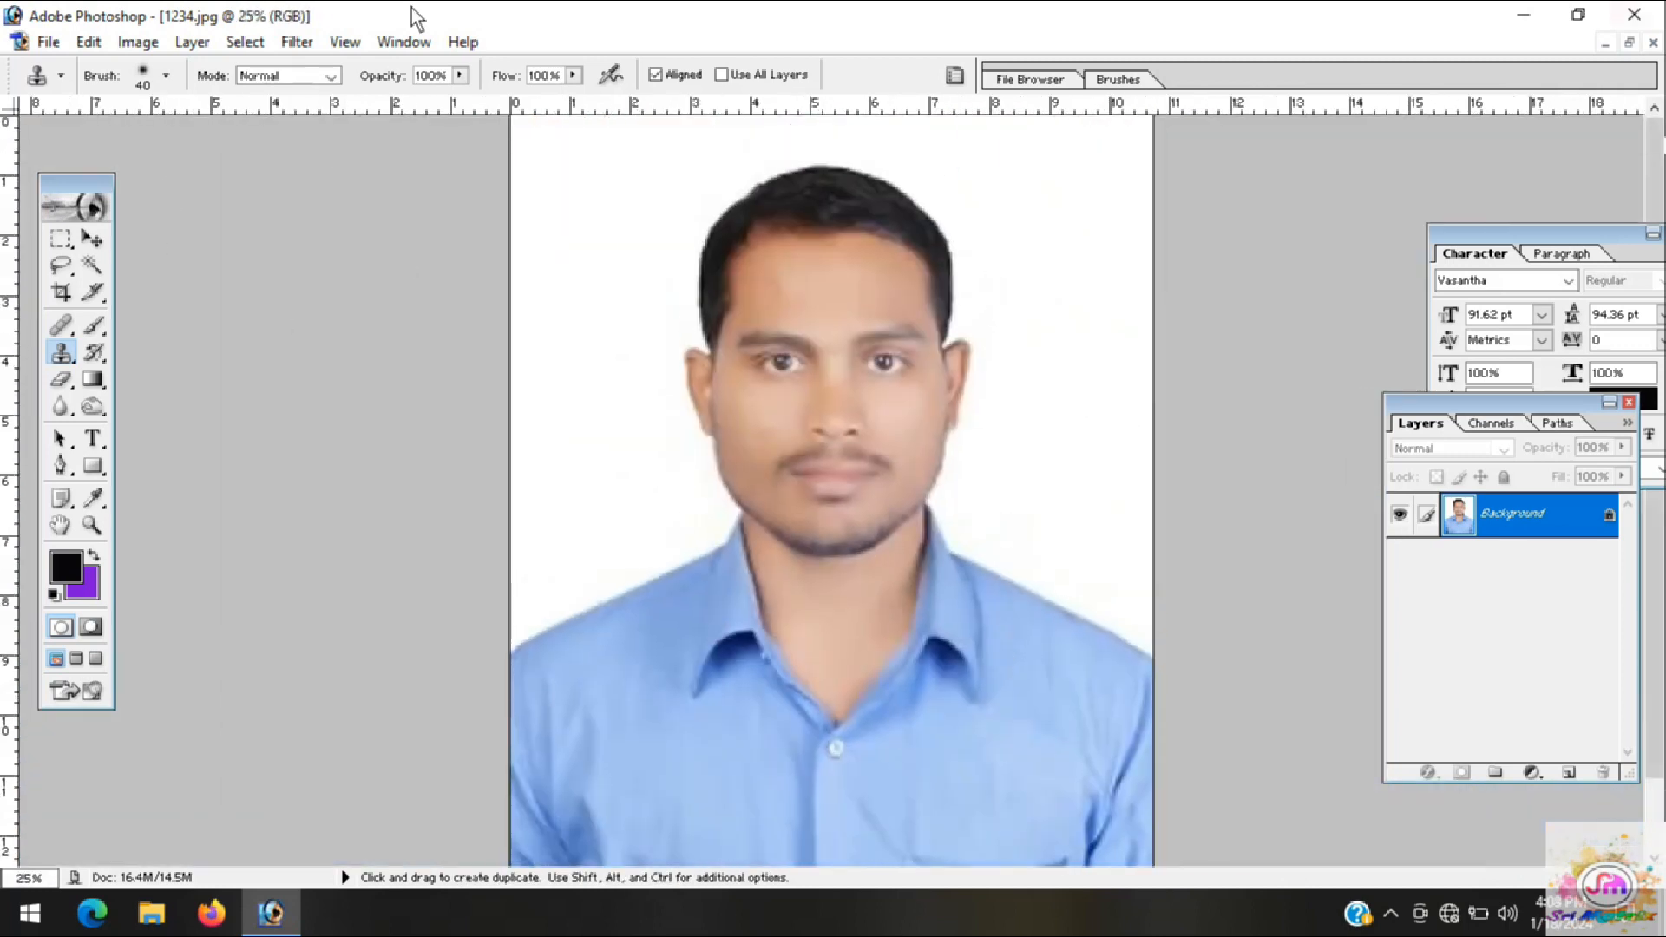
# Step: Apply Brightness/Contrast to the portrait with brightness +15 and contrast +23
pyautogui.click(137, 43)
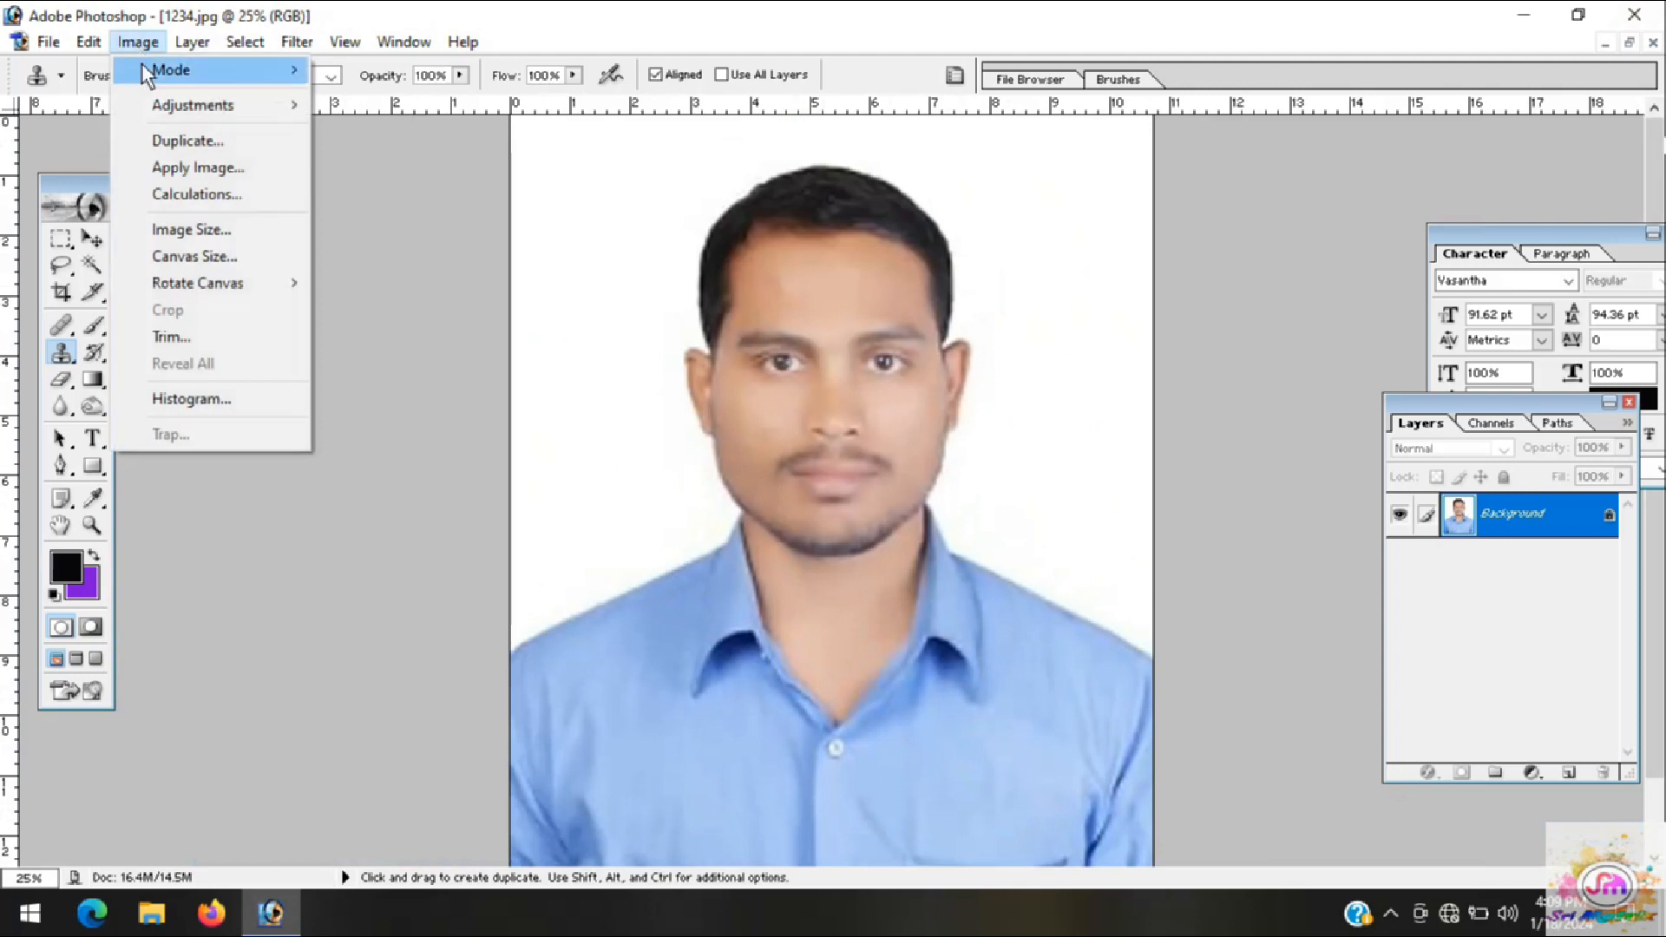
pyautogui.moveTo(210, 101)
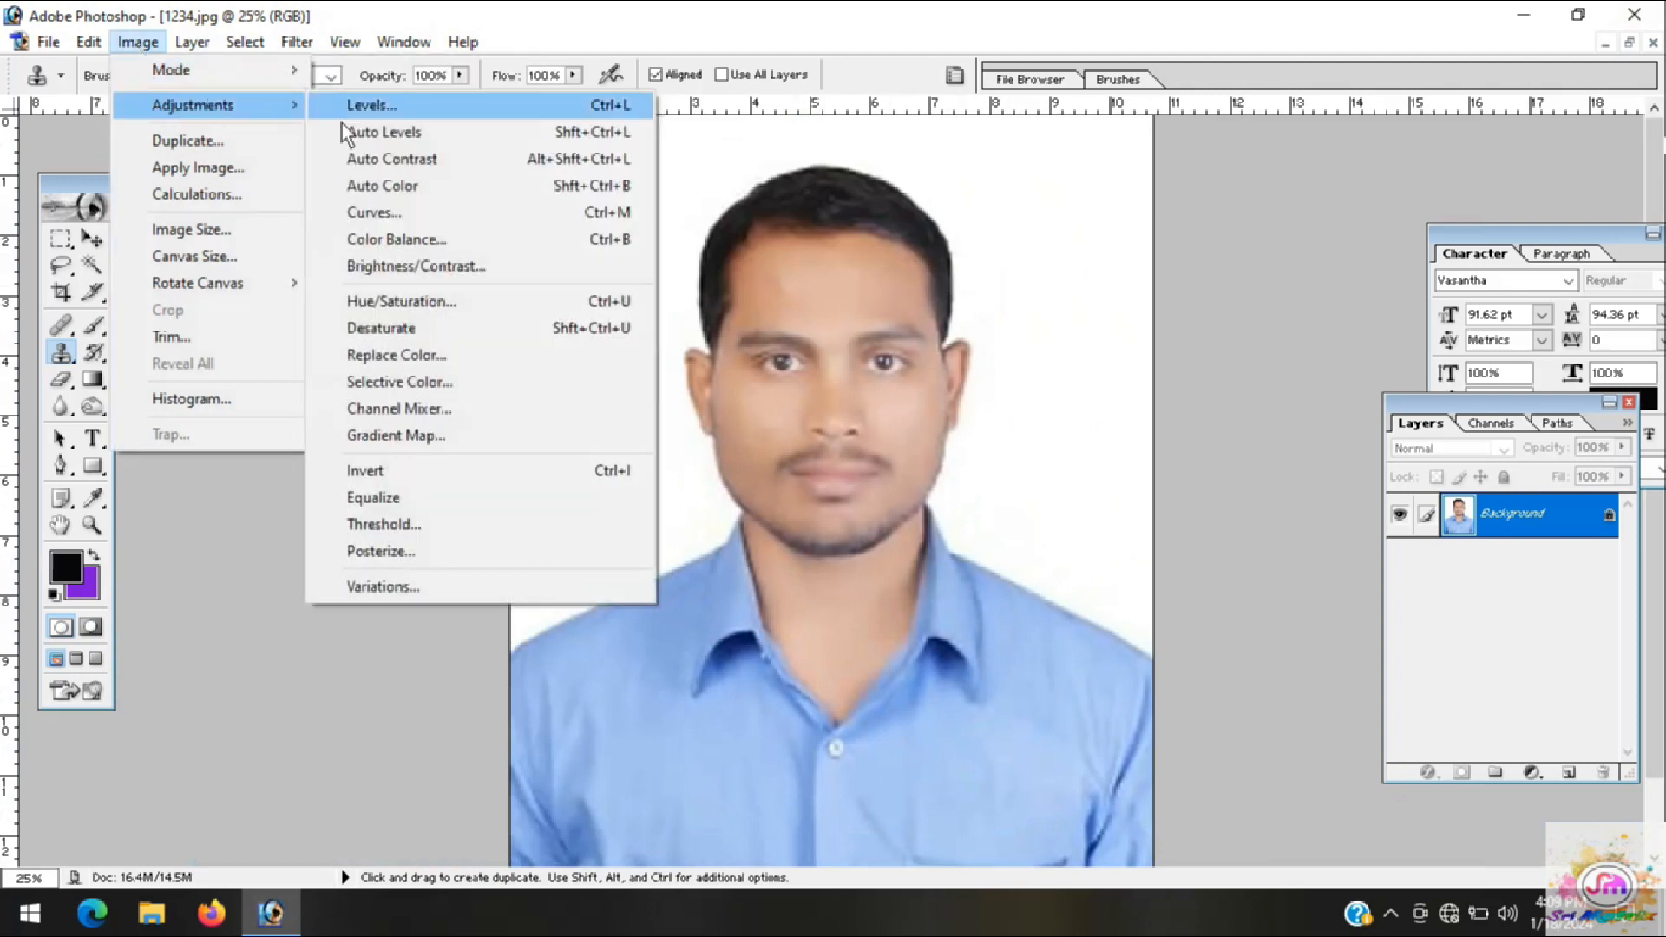
pyautogui.click(406, 267)
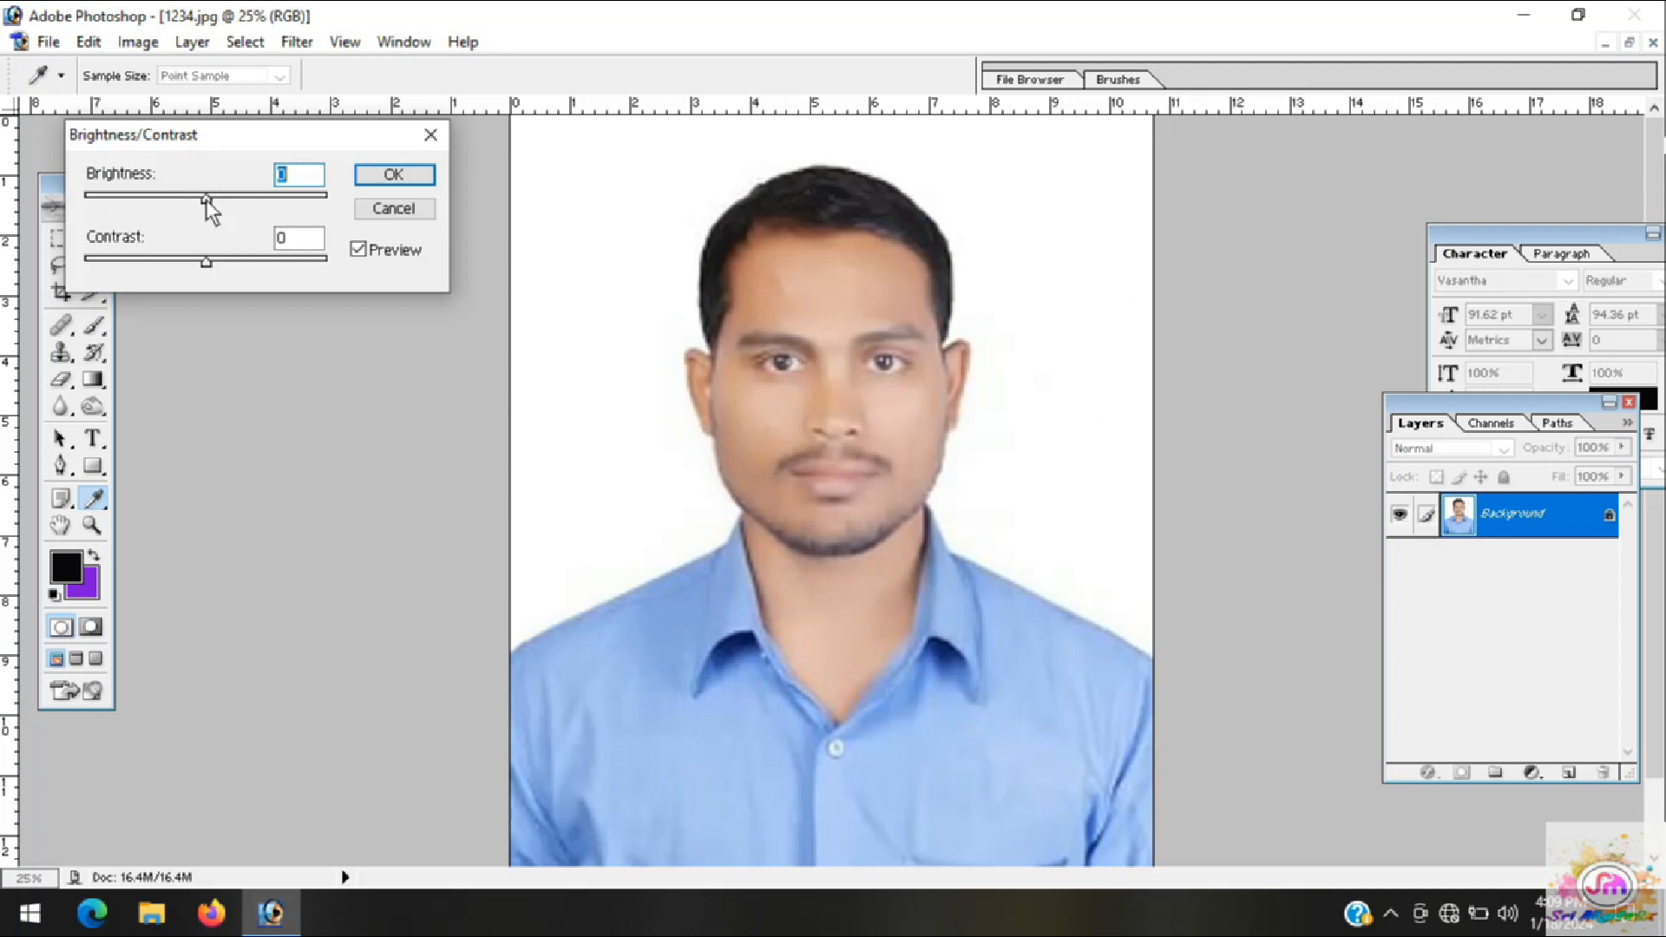
pyautogui.moveTo(205, 199); pyautogui.dragTo(224, 198)
pyautogui.moveTo(206, 260); pyautogui.dragTo(233, 262)
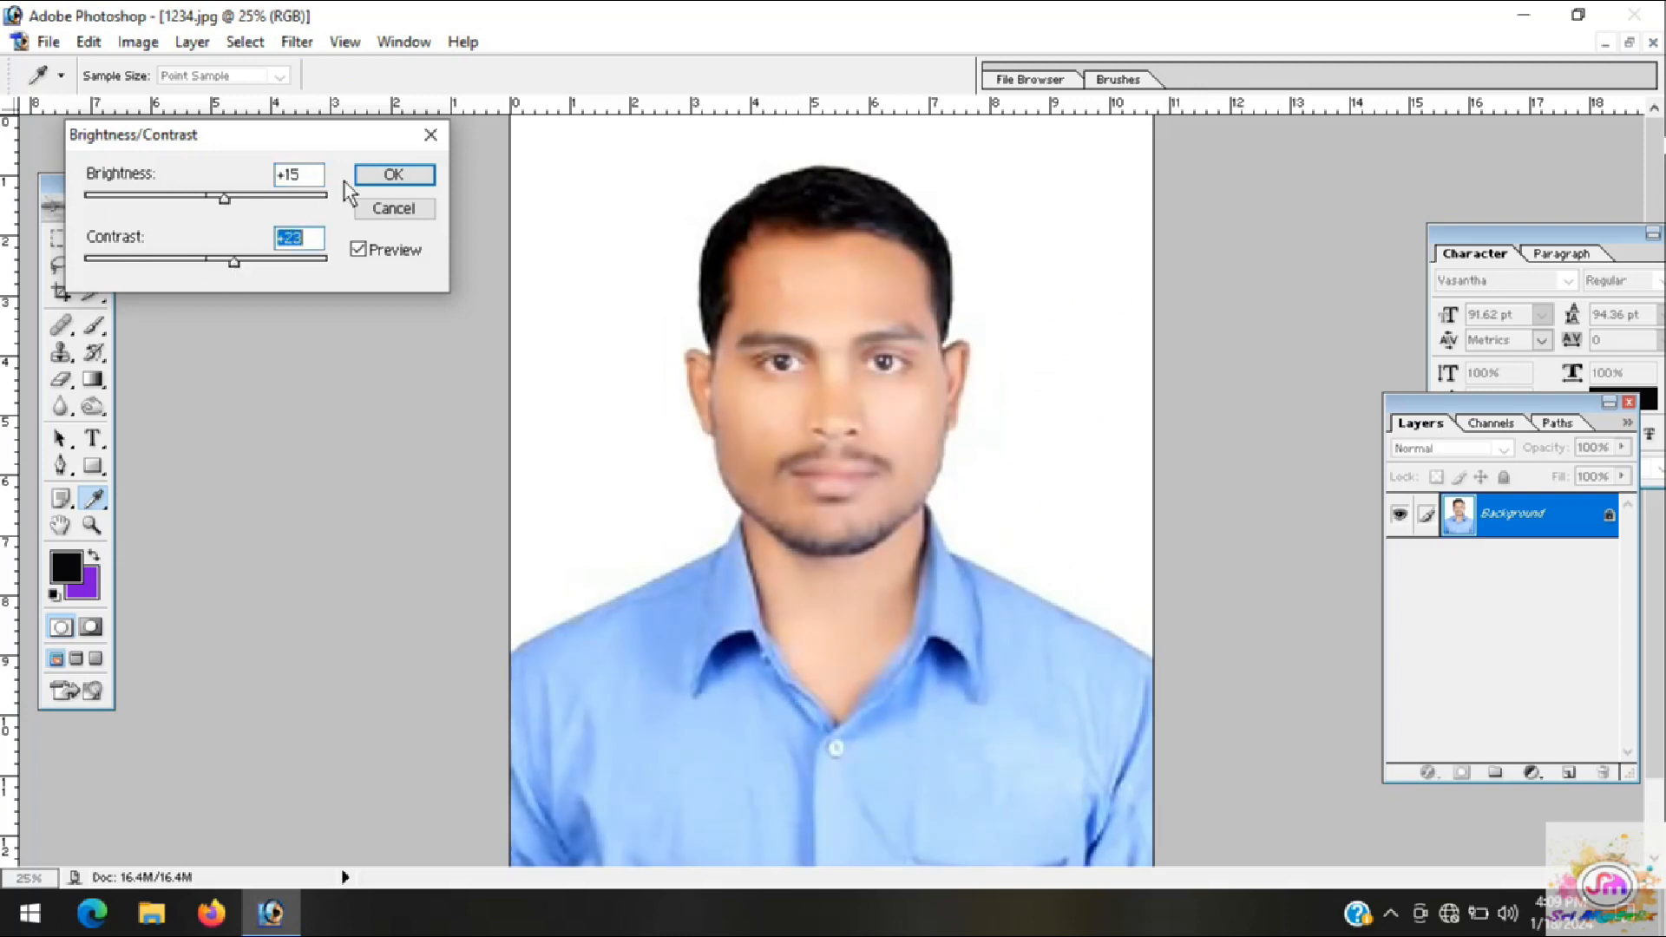
pyautogui.click(393, 174)
# Step: Adjust the portrait's midtone colors with Color Balance, keeping Preserve Luminosity enabled
pyautogui.click(137, 42)
pyautogui.moveTo(171, 106)
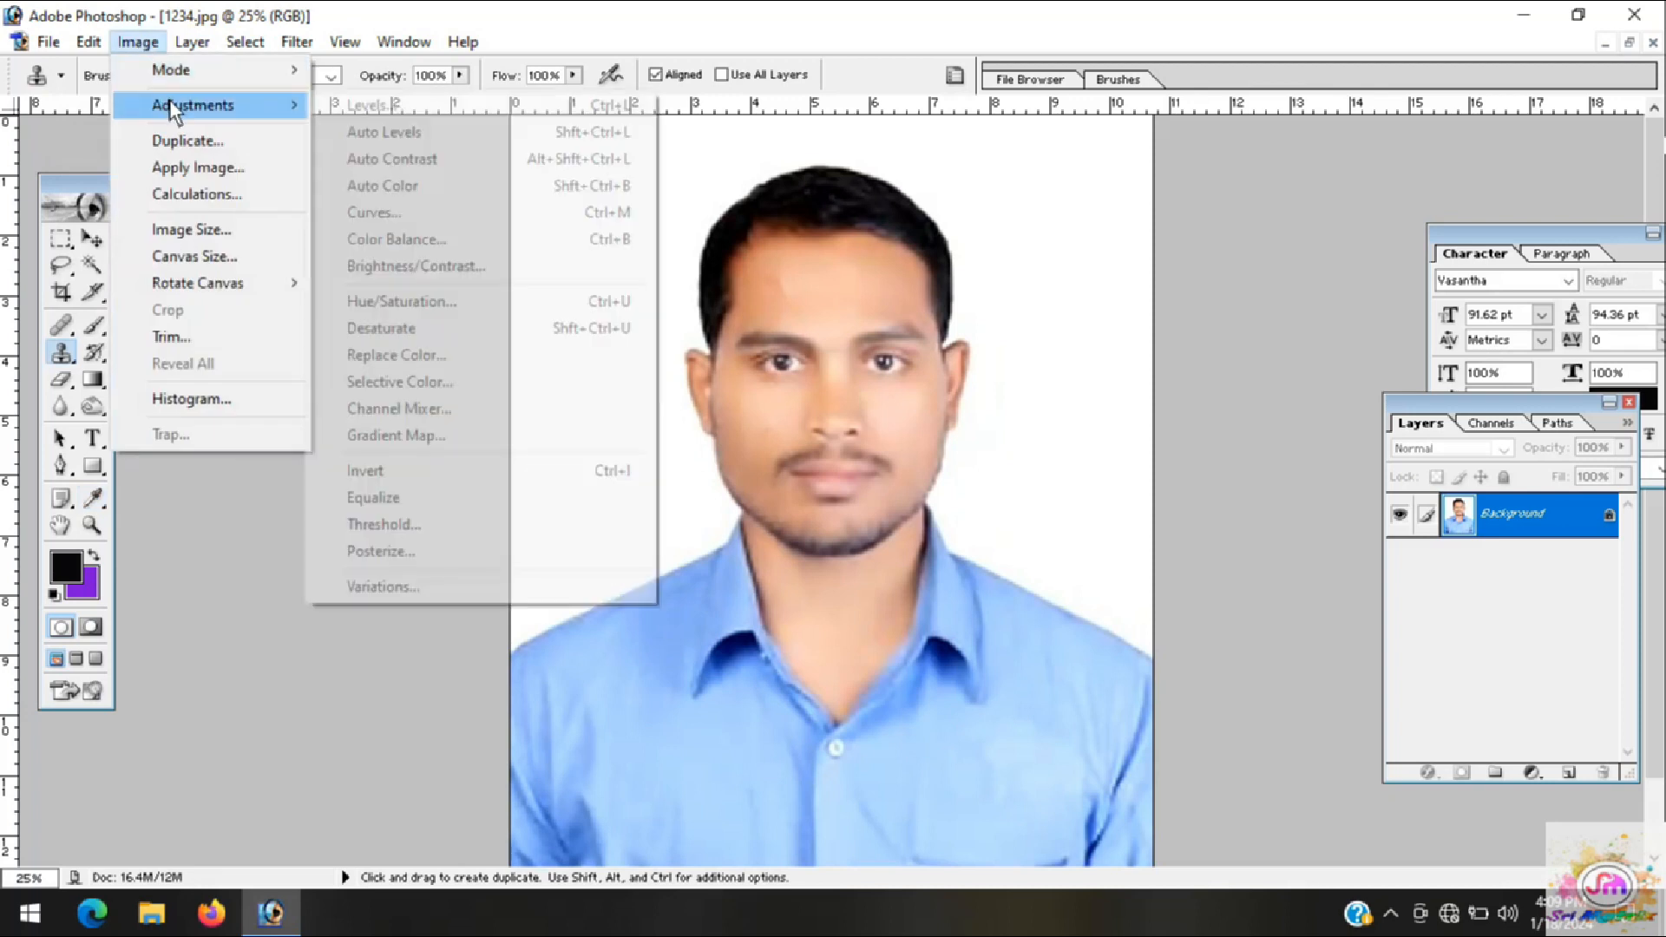
pyautogui.click(389, 236)
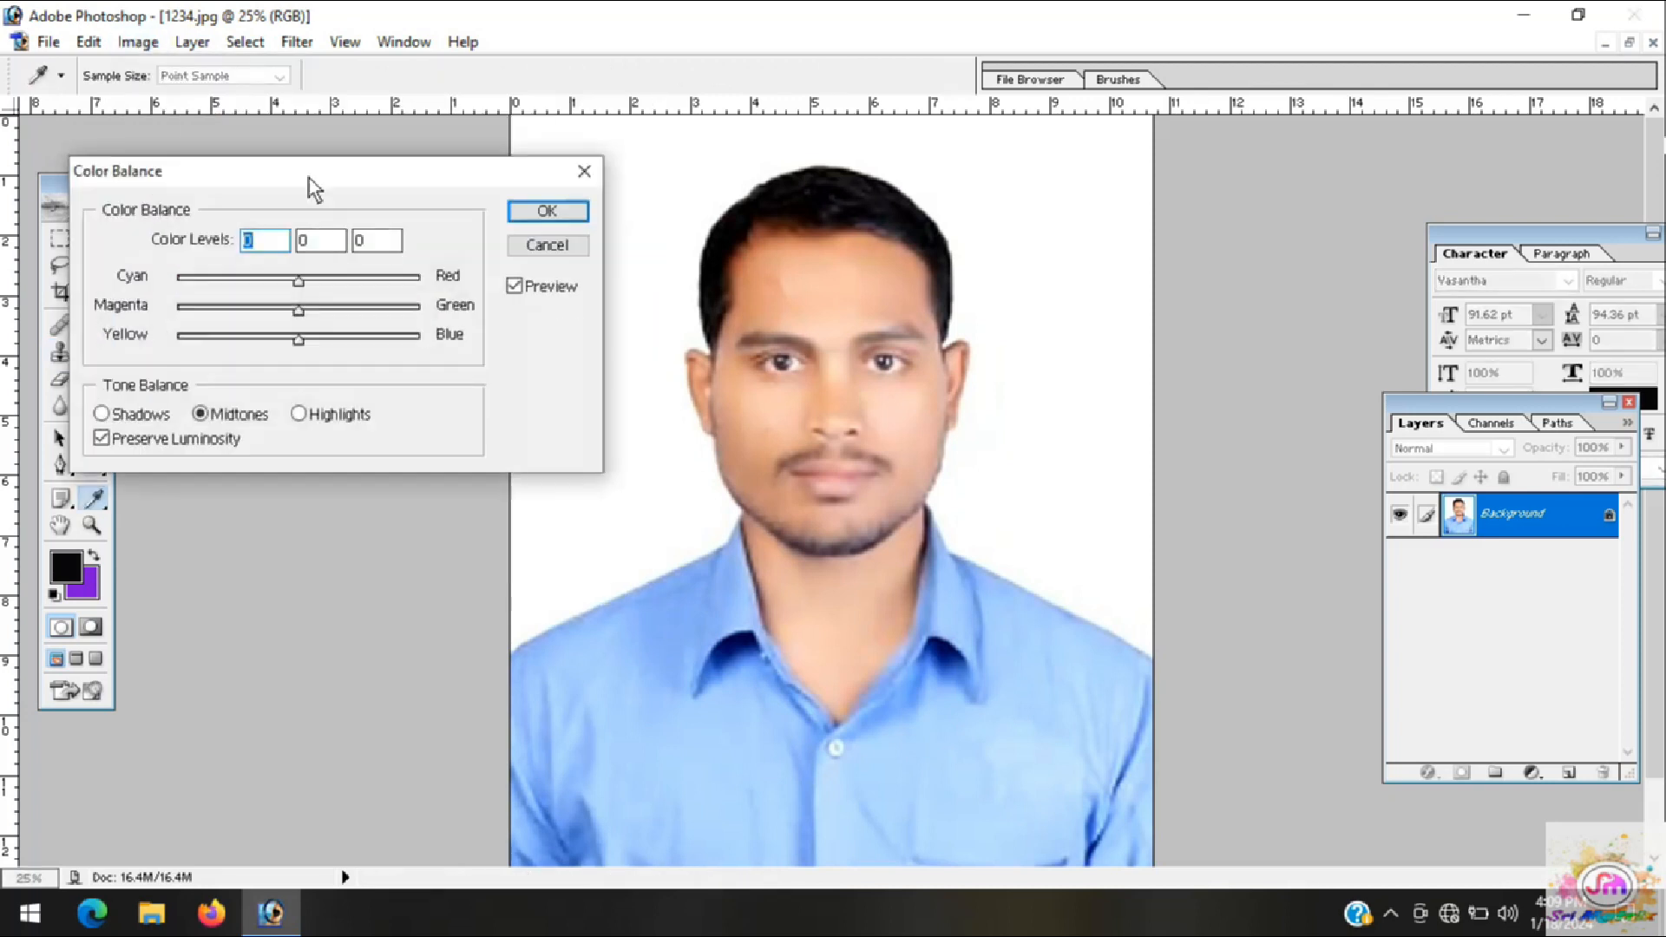
pyautogui.moveTo(312, 184); pyautogui.dragTo(291, 132)
pyautogui.moveTo(276, 229); pyautogui.dragTo(246, 290)
pyautogui.click(525, 159)
# Step: Lower the portrait's saturation and slightly reduce its lightness with Hue/Saturation
pyautogui.click(138, 42)
pyautogui.moveTo(206, 112)
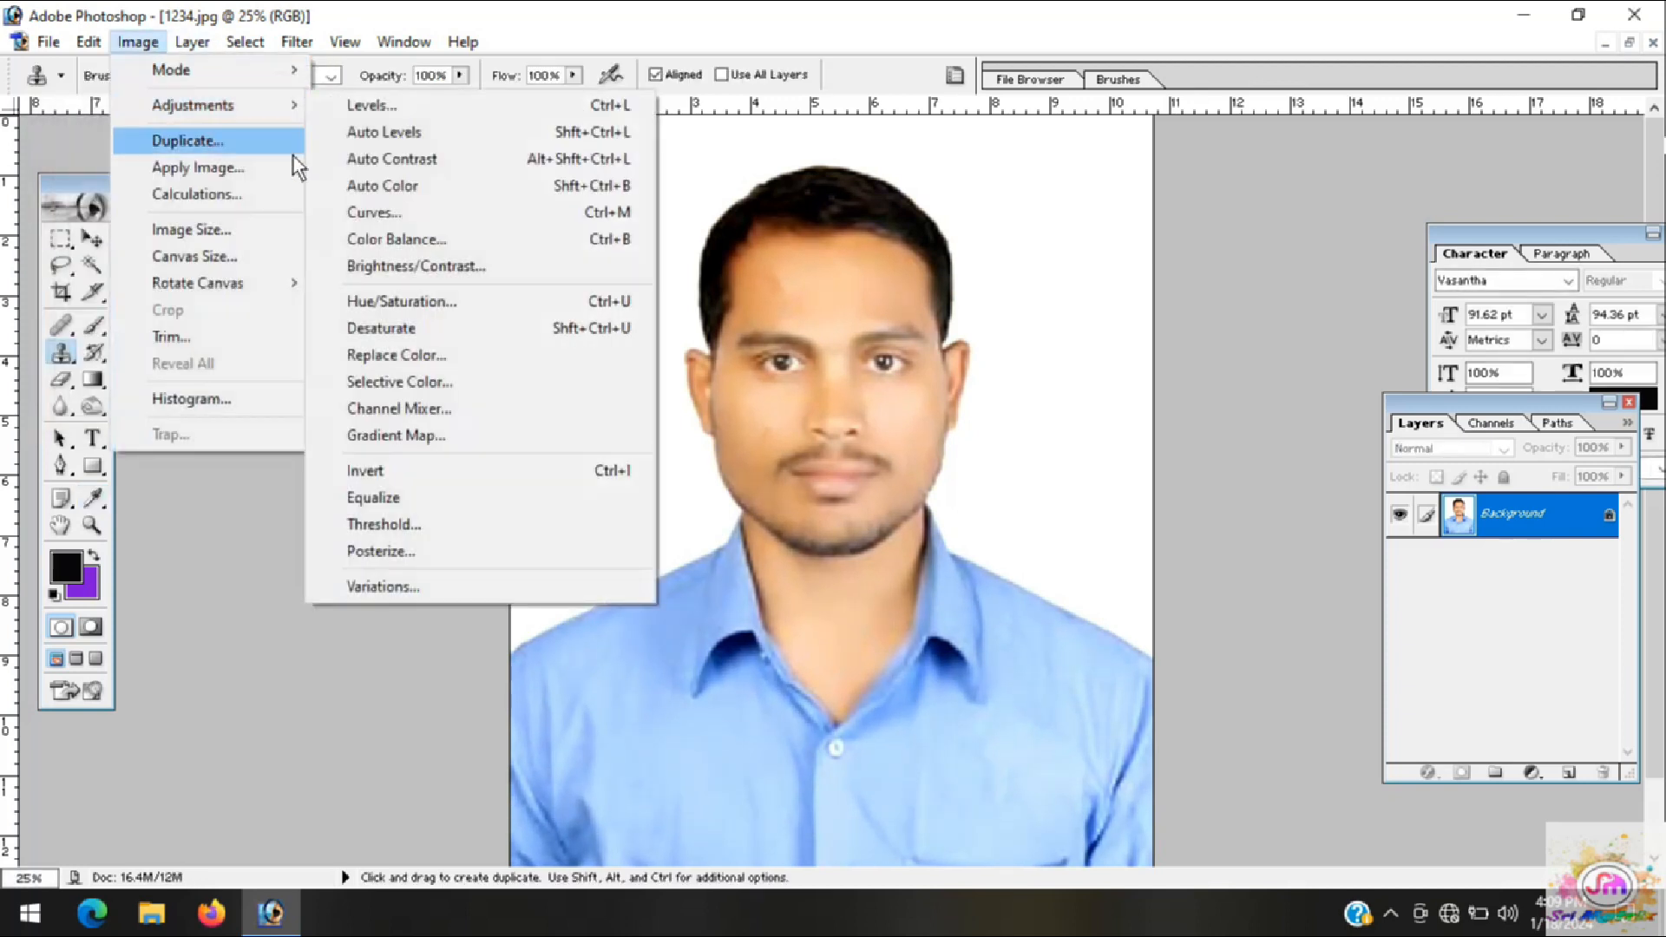
pyautogui.click(397, 304)
pyautogui.moveTo(225, 275); pyautogui.dragTo(223, 375)
pyautogui.click(464, 228)
pyautogui.press('s')
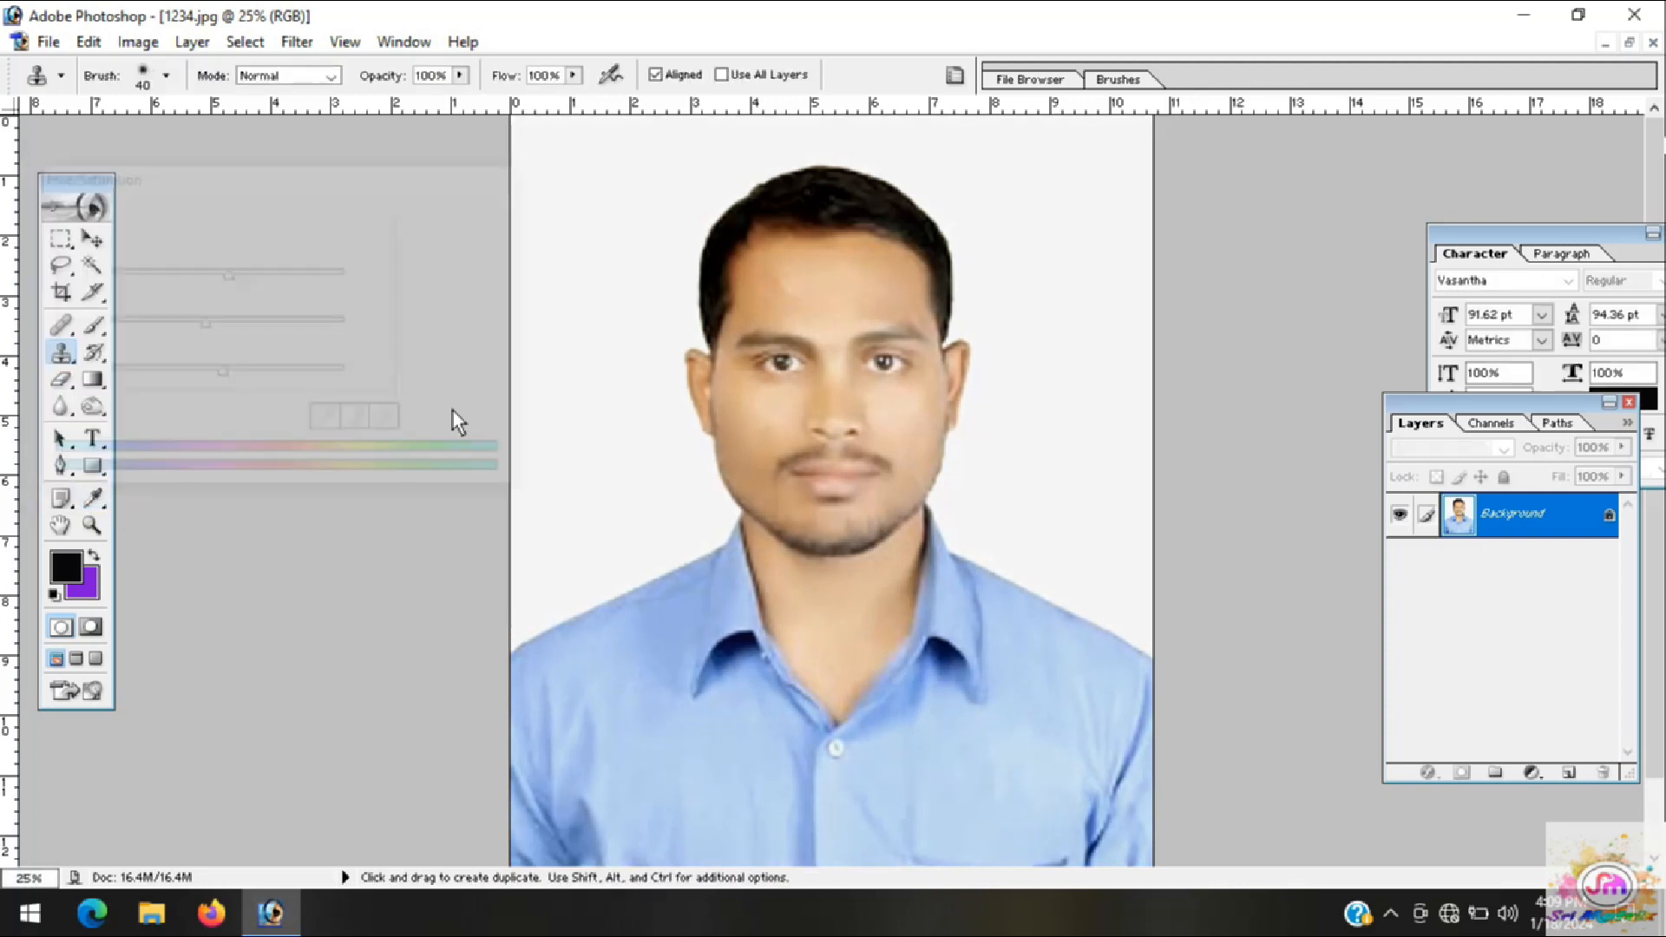
# Step: Choose the Burn tool with its Shadows range and bring the portrait's hair and forehead into close view
pyautogui.scroll(-2, 790, 513)
pyautogui.scroll(2, 798, 514)
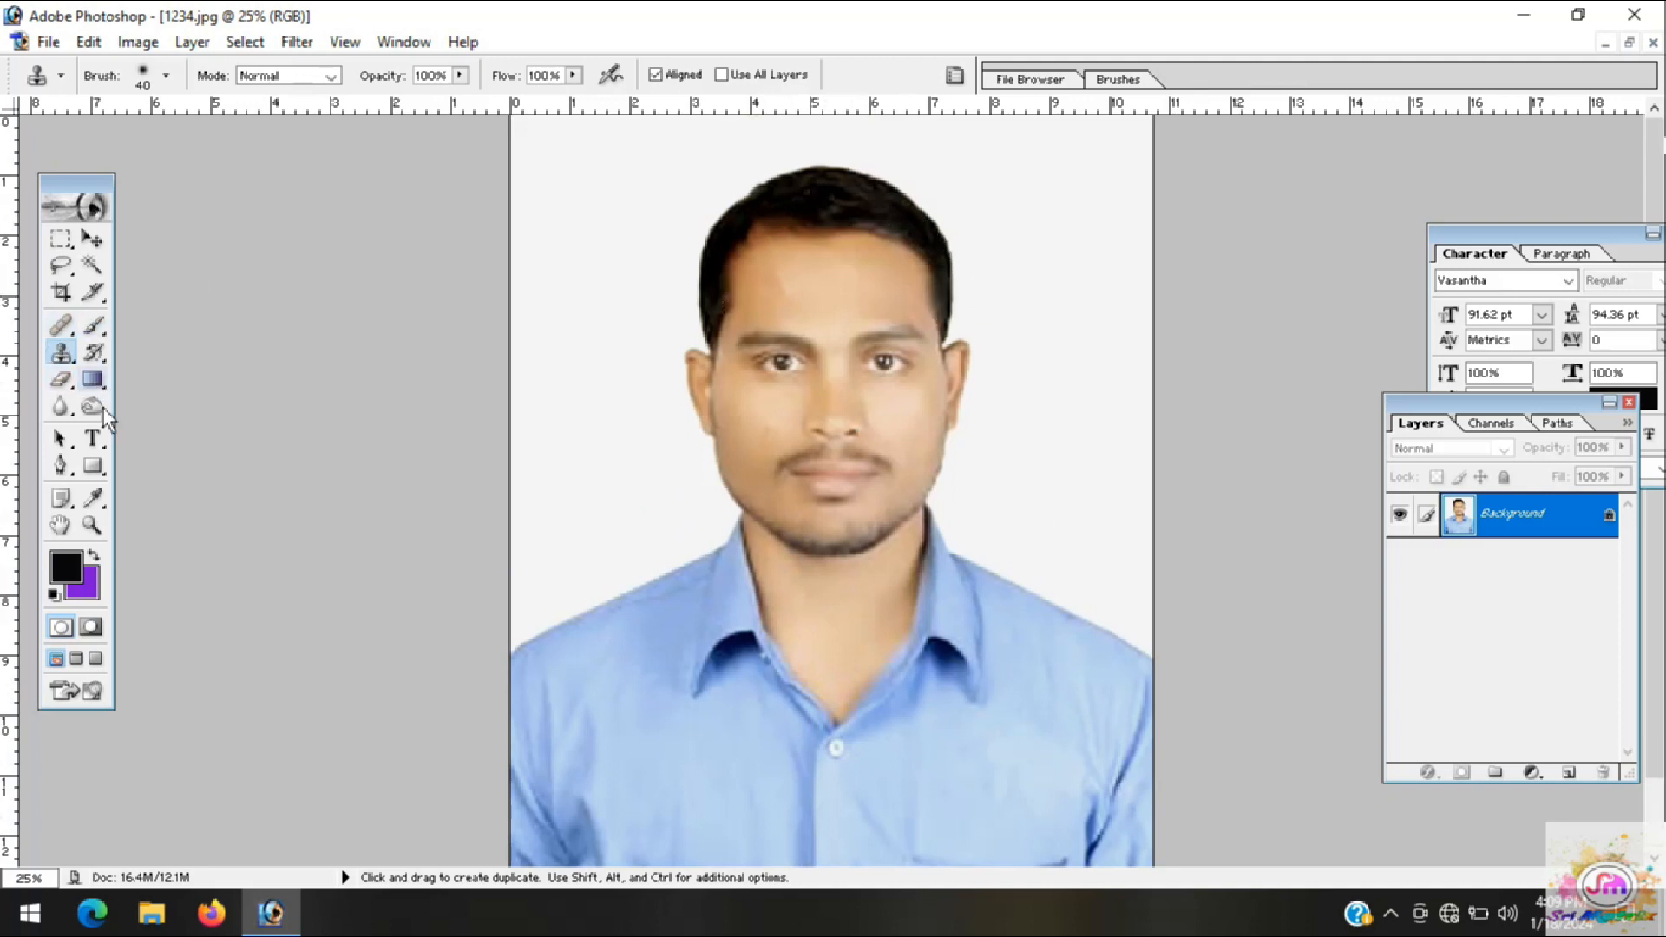
pyautogui.moveTo(96, 409); pyautogui.dragTo(178, 438)
pyautogui.click(180, 408)
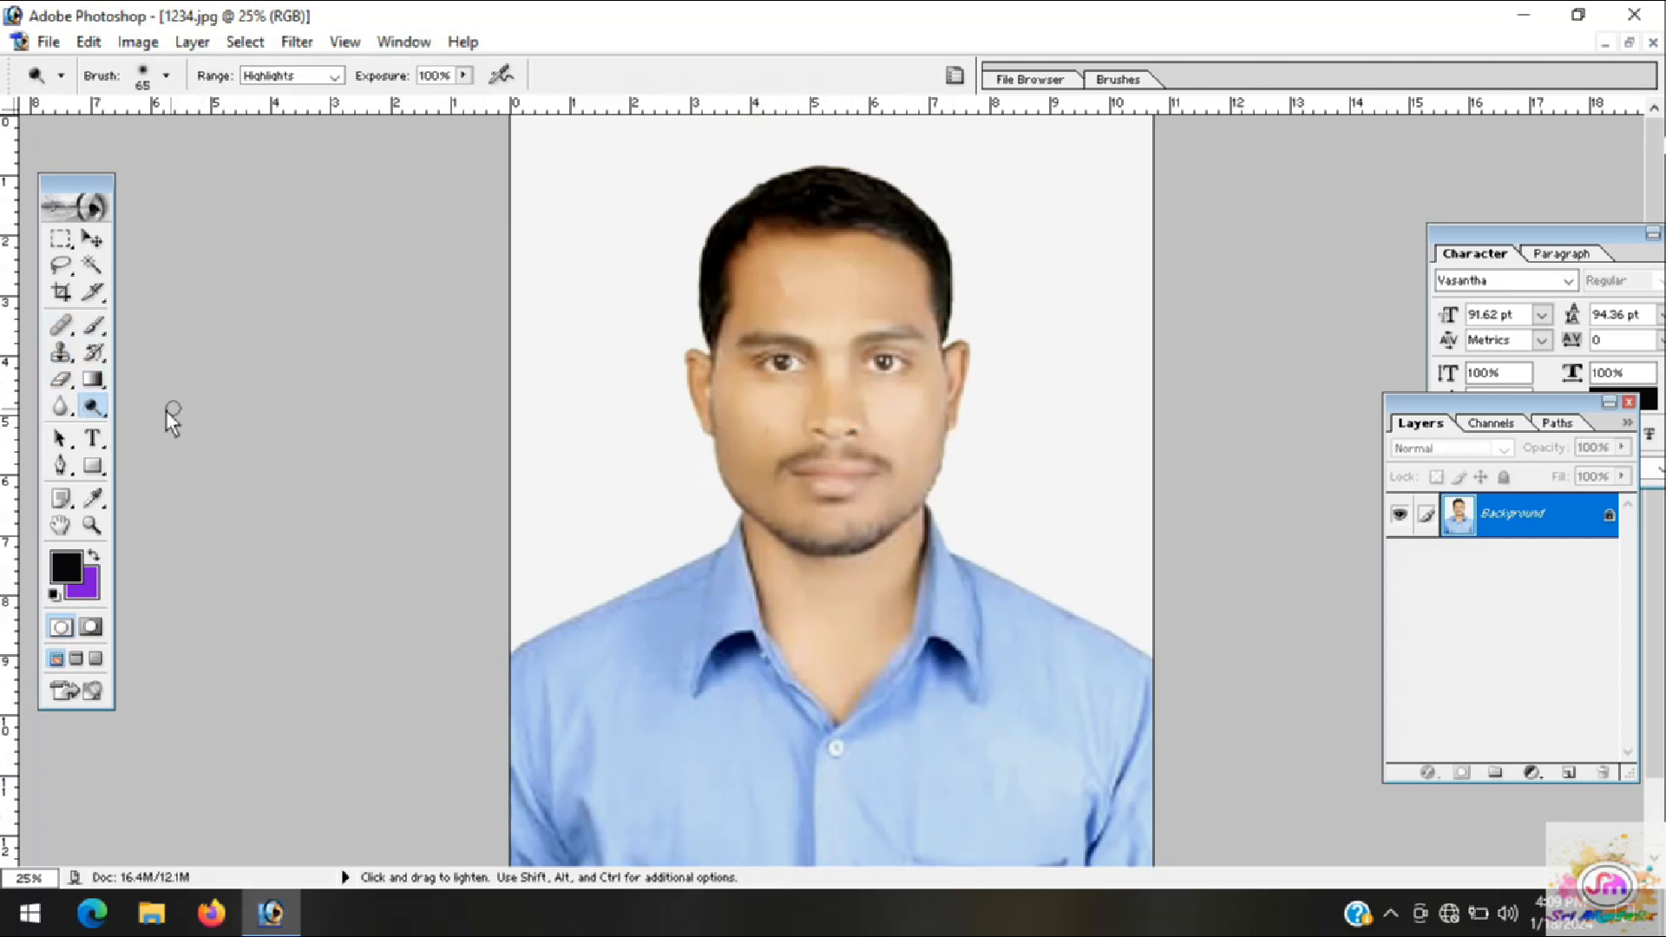
pyautogui.click(92, 406)
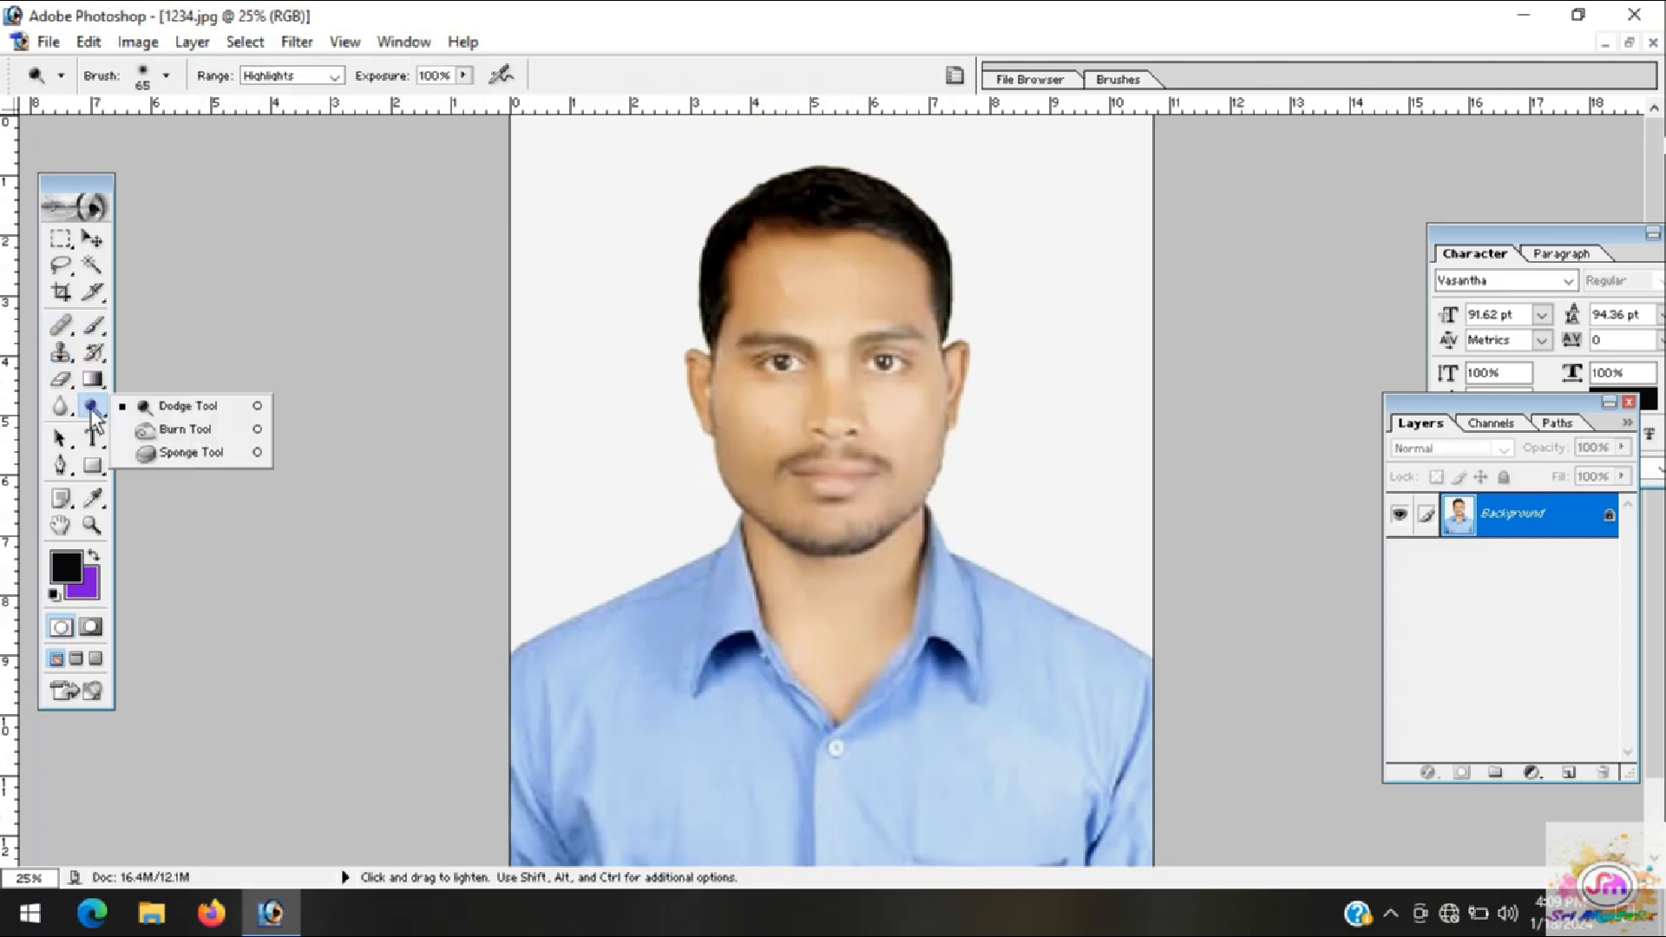
pyautogui.click(184, 432)
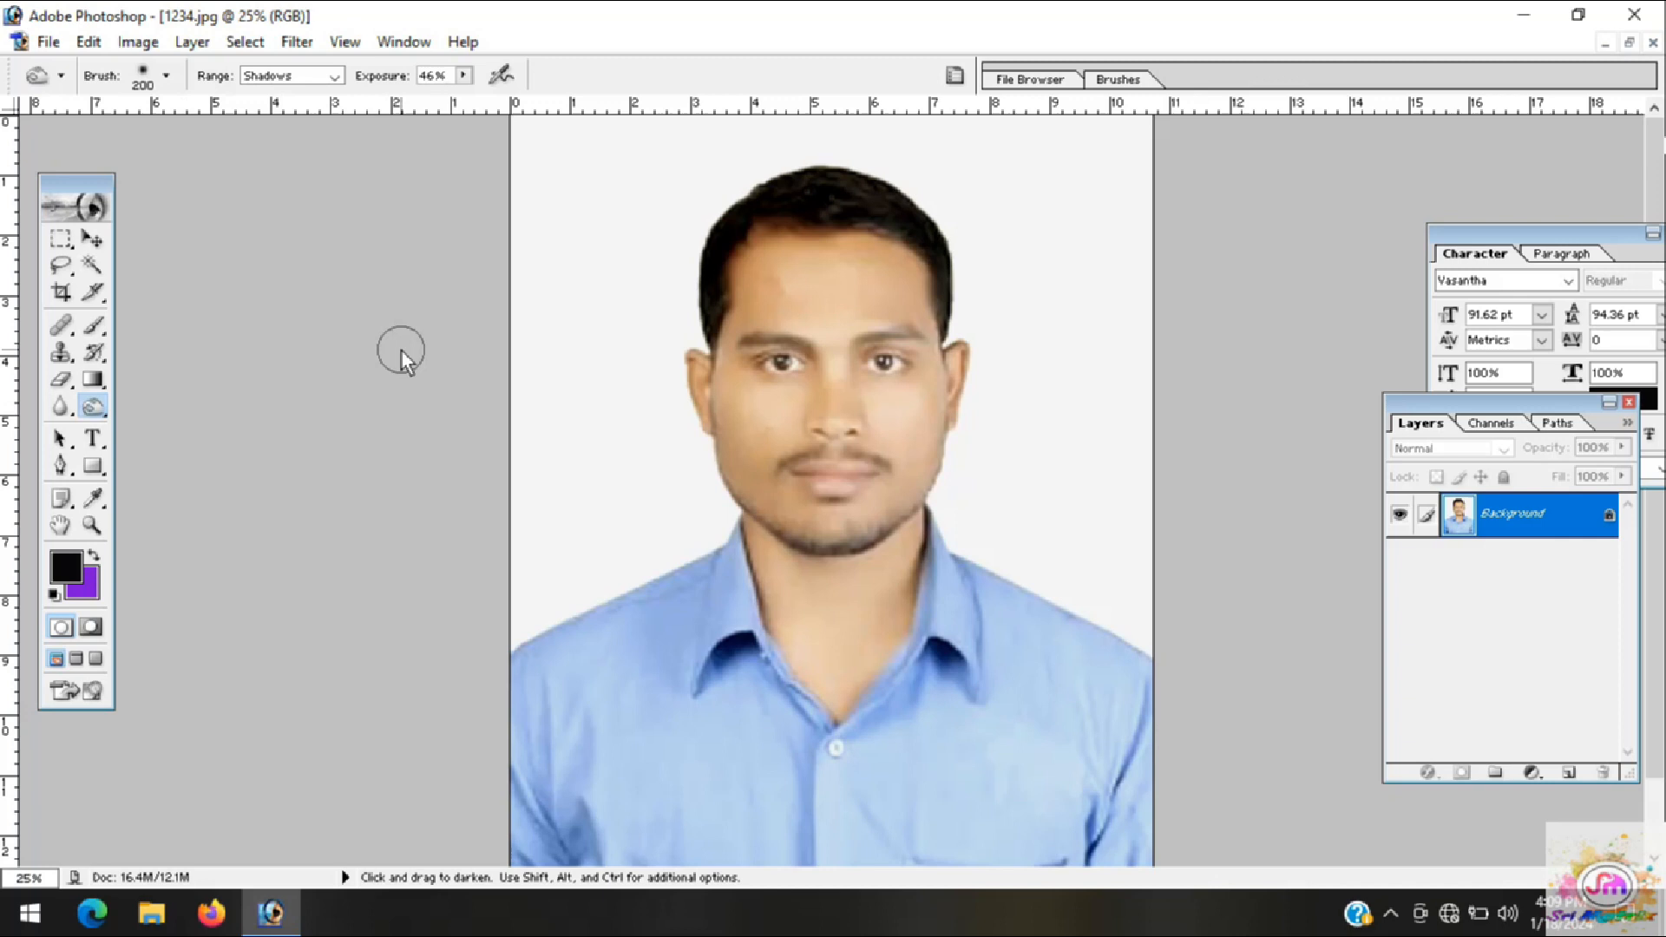
pyautogui.hotkey('ctrl', '+')
pyautogui.hotkey('ctrl', '+')
pyautogui.hotkey('ctrl', '+')
pyautogui.press('space')
pyautogui.moveTo(769, 403); pyautogui.dragTo(731, 705)
pyautogui.moveTo(687, 382); pyautogui.dragTo(682, 669)
pyautogui.moveTo(634, 444)
pyautogui.mouseDown()
pyautogui.moveTo(632, 522)
pyautogui.moveTo(627, 404)
pyautogui.mouseUp()
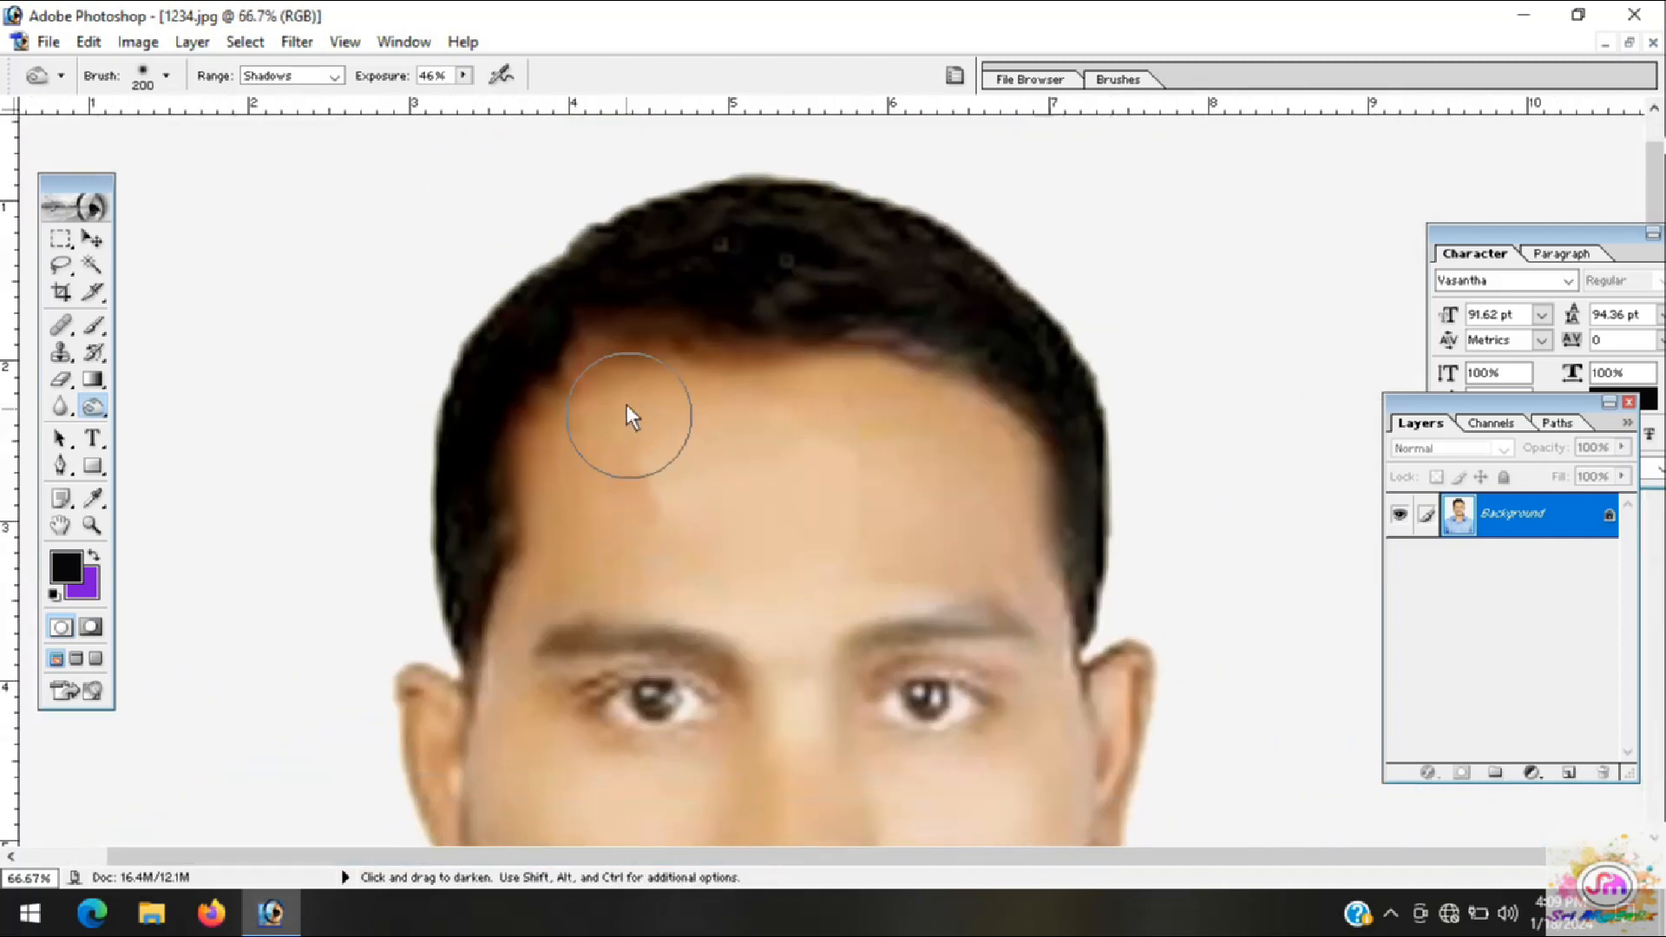
# Step: Try darkening the front hairline and upper forehead with the Burn tool at 100% exposure
pyautogui.click(465, 77)
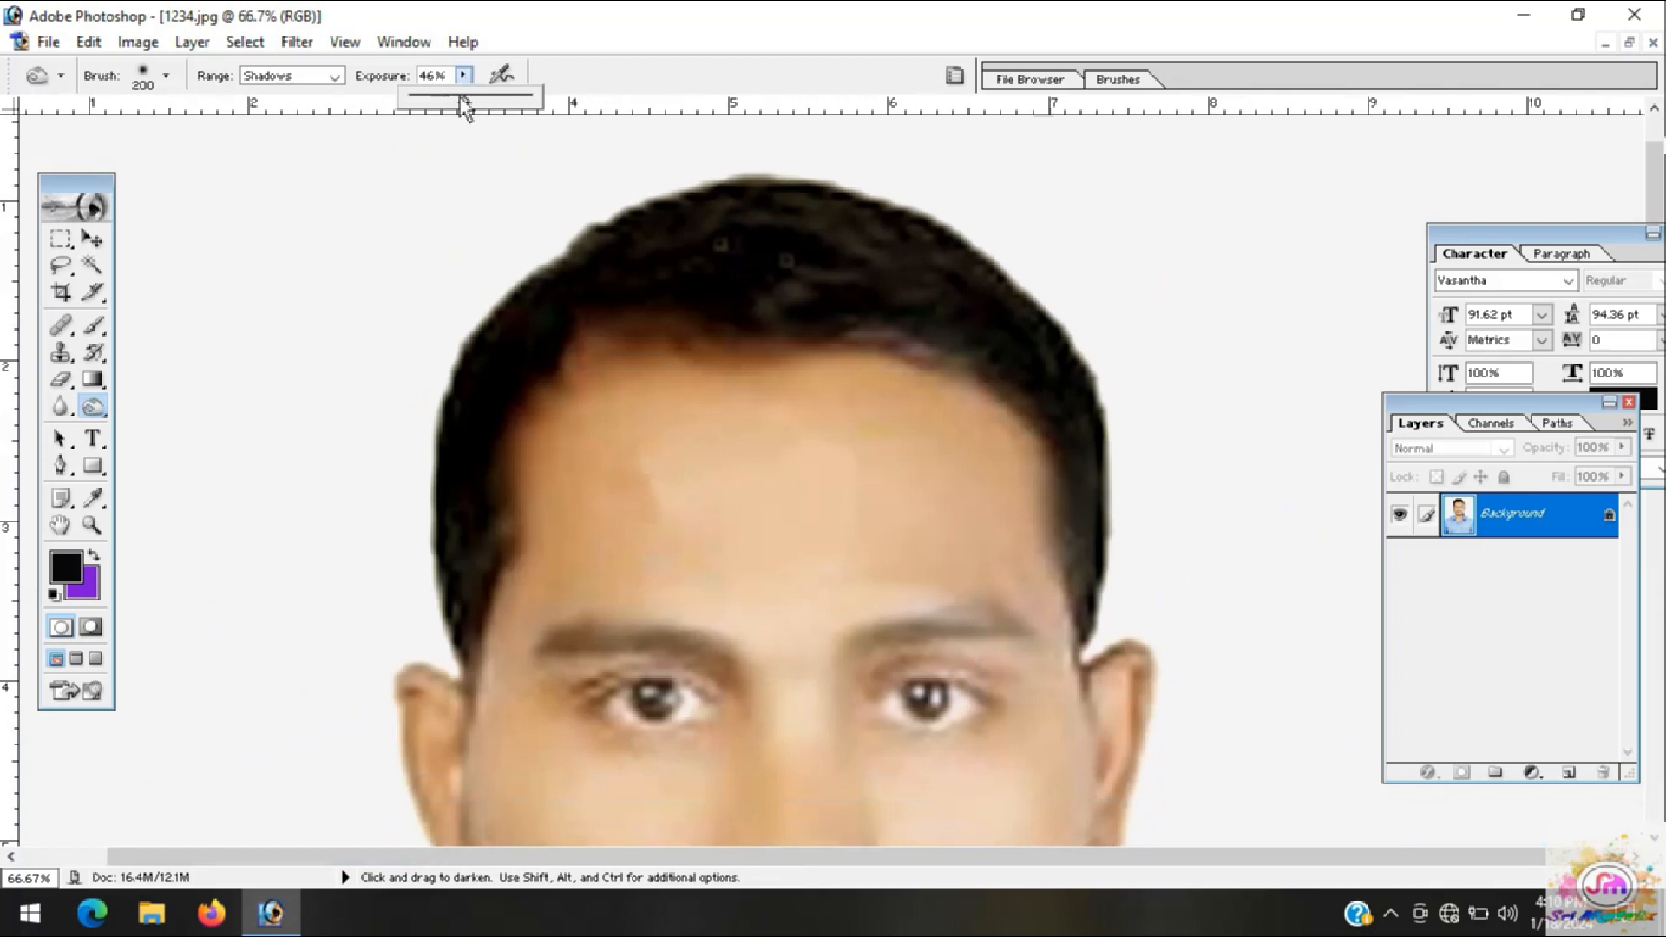
pyautogui.moveTo(466, 101); pyautogui.dragTo(553, 123)
pyautogui.moveTo(679, 377)
pyautogui.mouseDown()
pyautogui.moveTo(696, 444)
pyautogui.moveTo(715, 375)
pyautogui.moveTo(755, 495)
pyautogui.mouseUp()
pyautogui.press('ctrl')
pyautogui.hotkey('ctrl', 'alt', 'z')
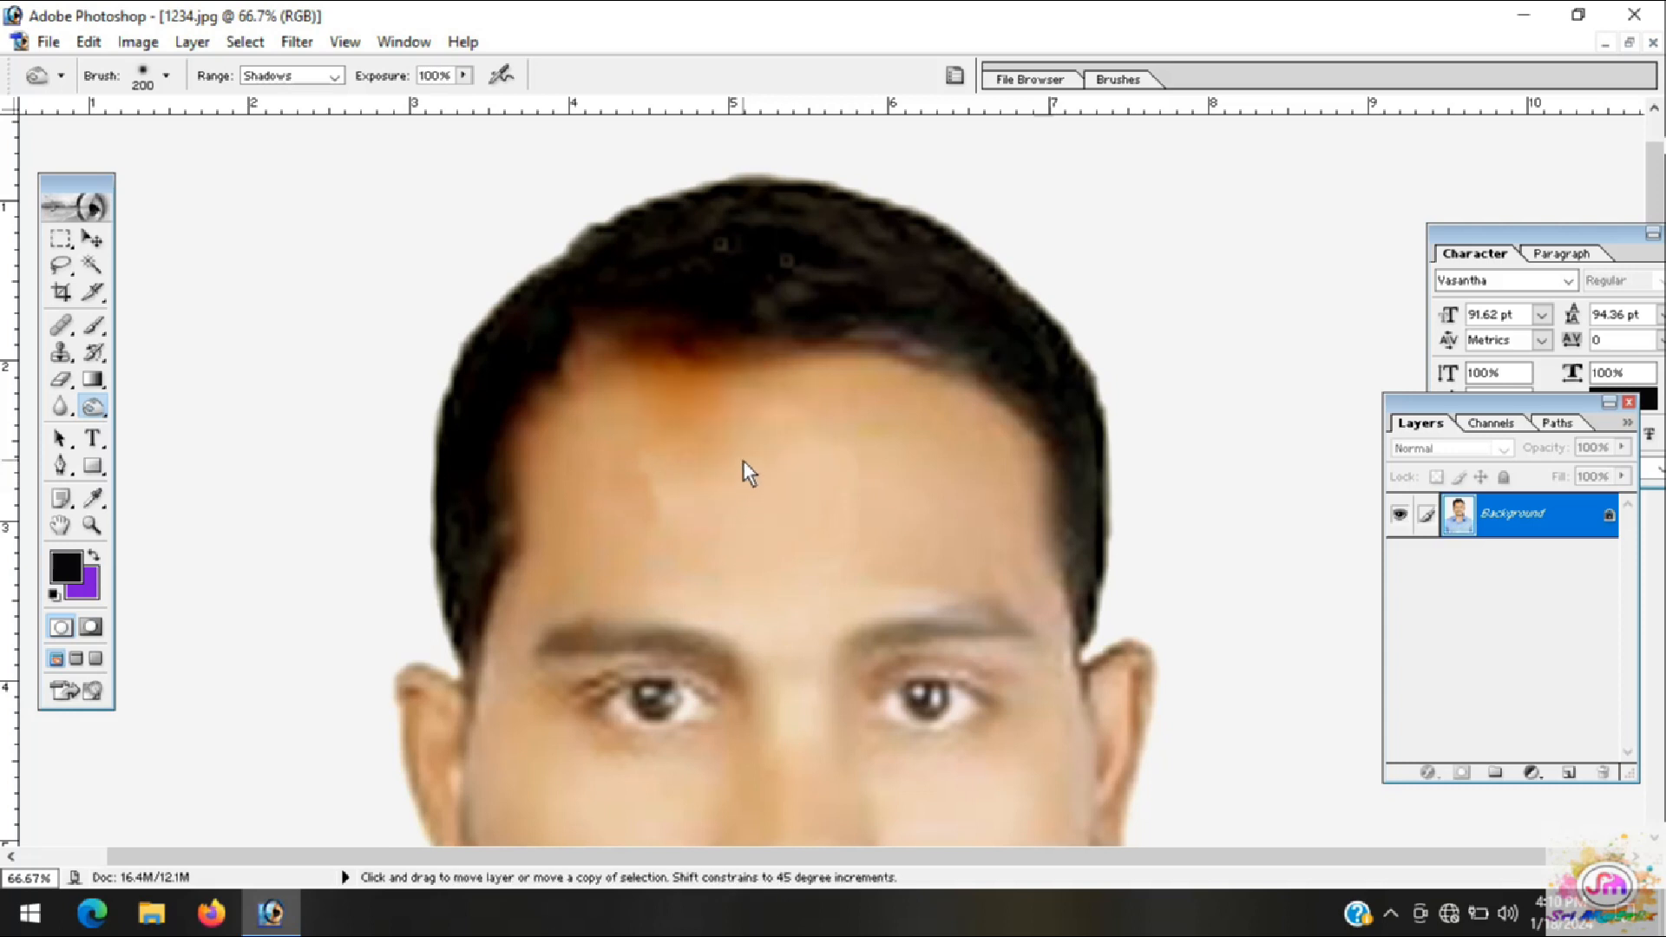
pyautogui.hotkey('ctrl', 'alt', 'z')
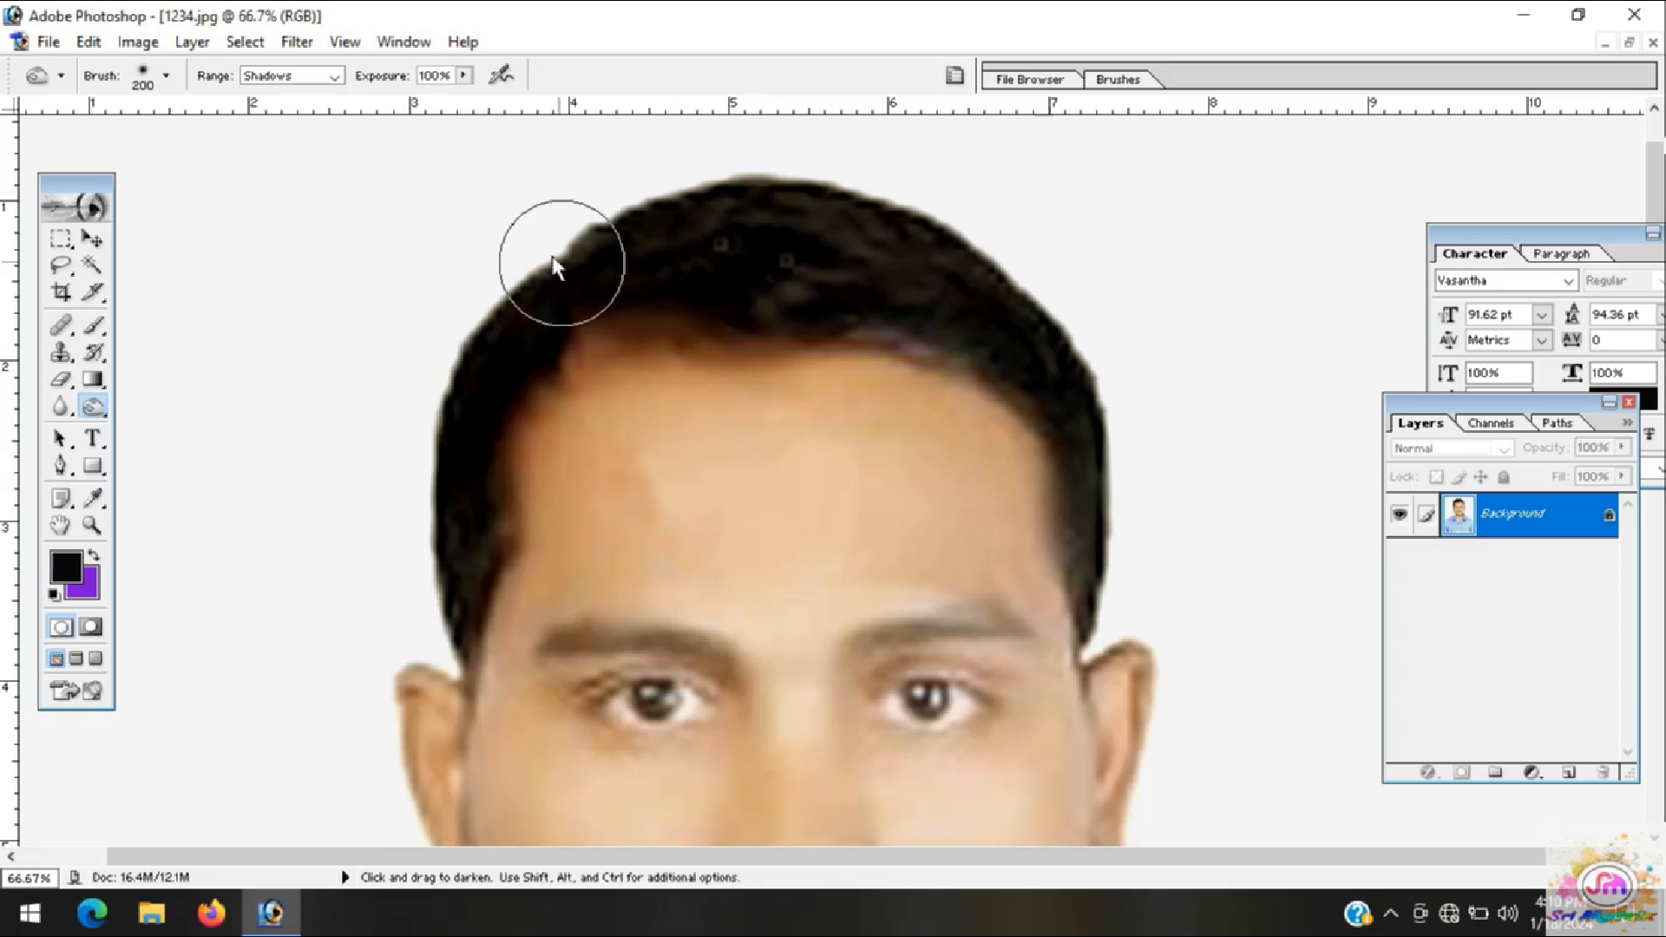
# Step: Darken the hair across the crown and both sides using Burn on Shadows at 40% exposure with a 90-pixel brush
pyautogui.click(464, 75)
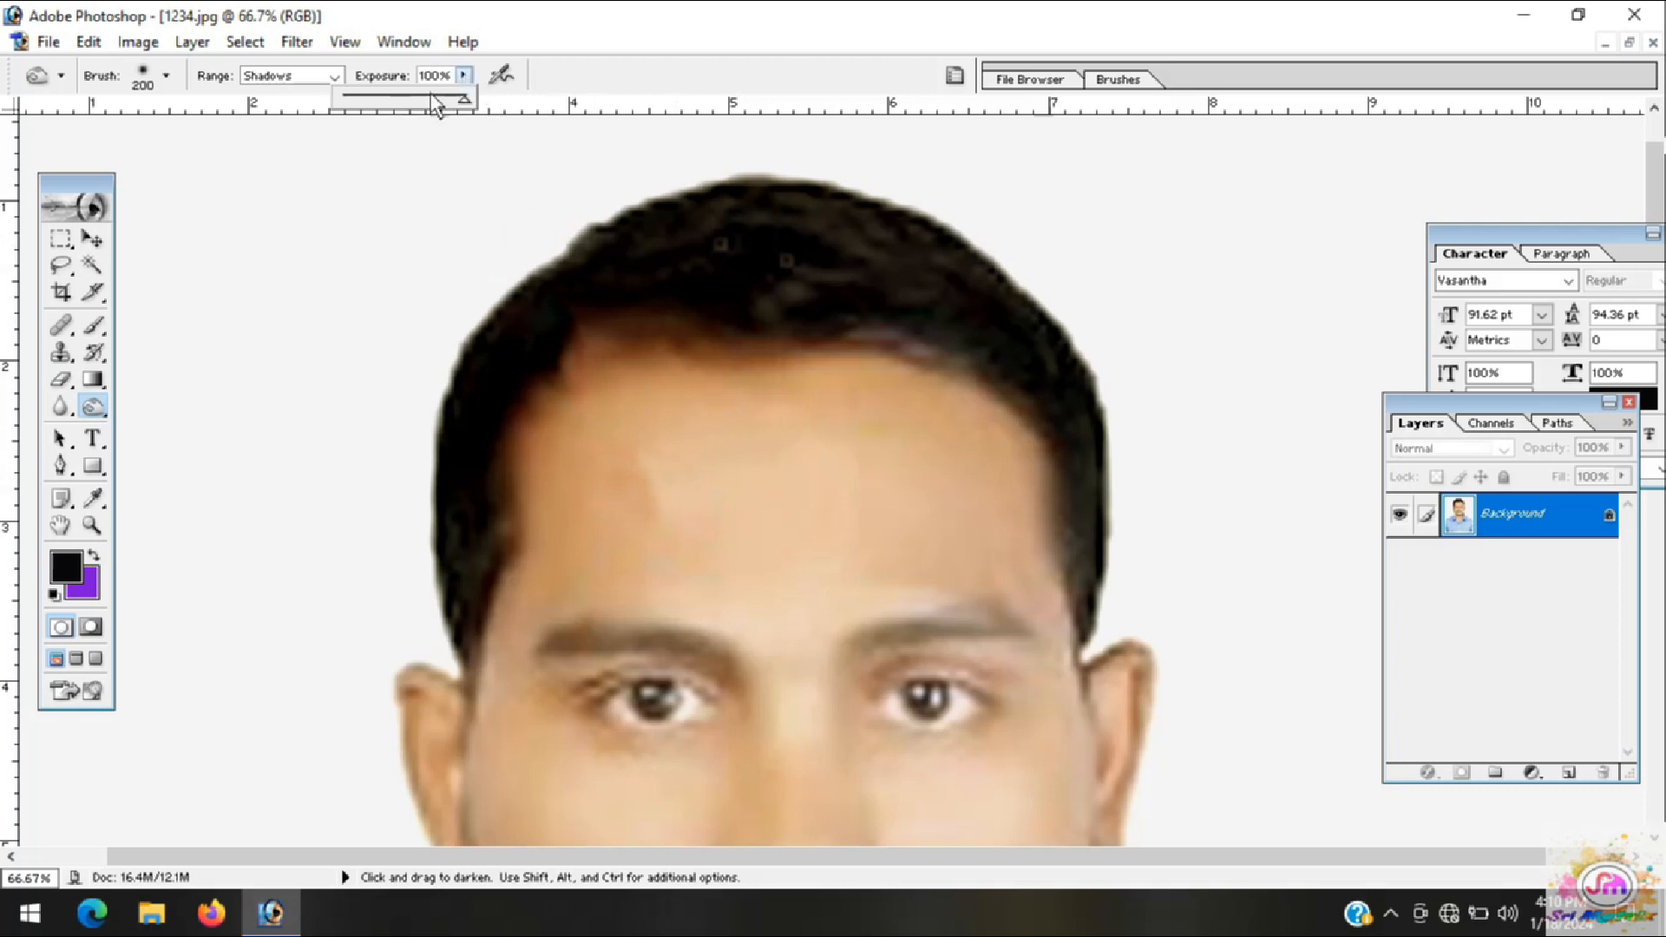
pyautogui.click(252, 75)
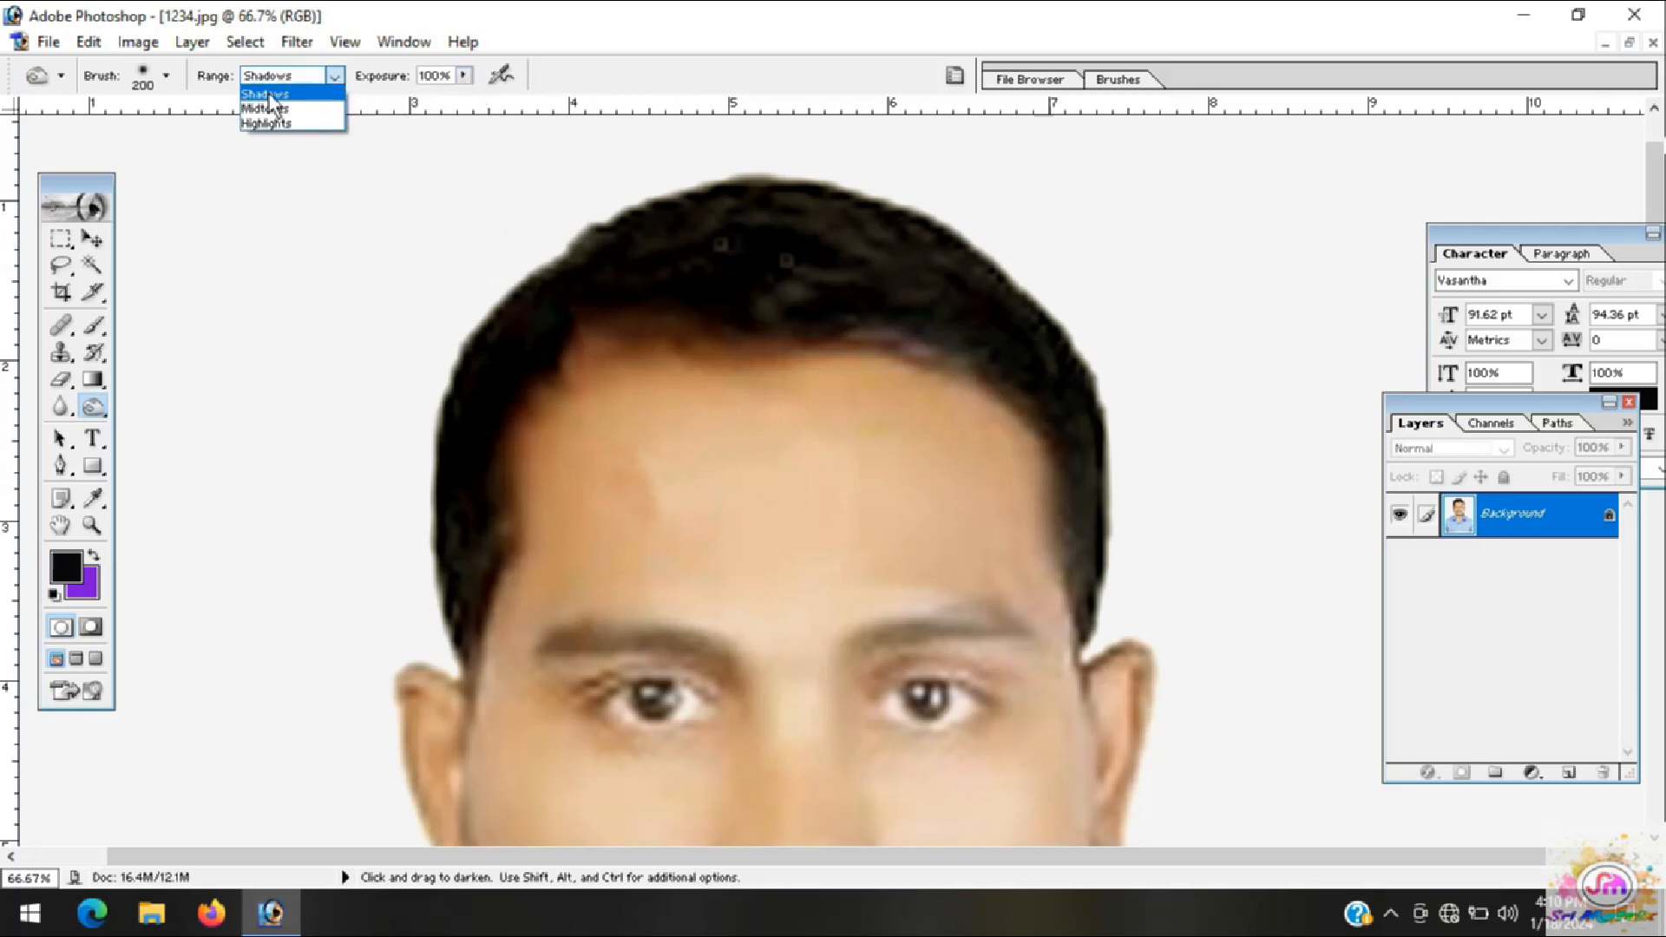
pyautogui.click(462, 77)
pyautogui.click(464, 76)
pyautogui.click(392, 97)
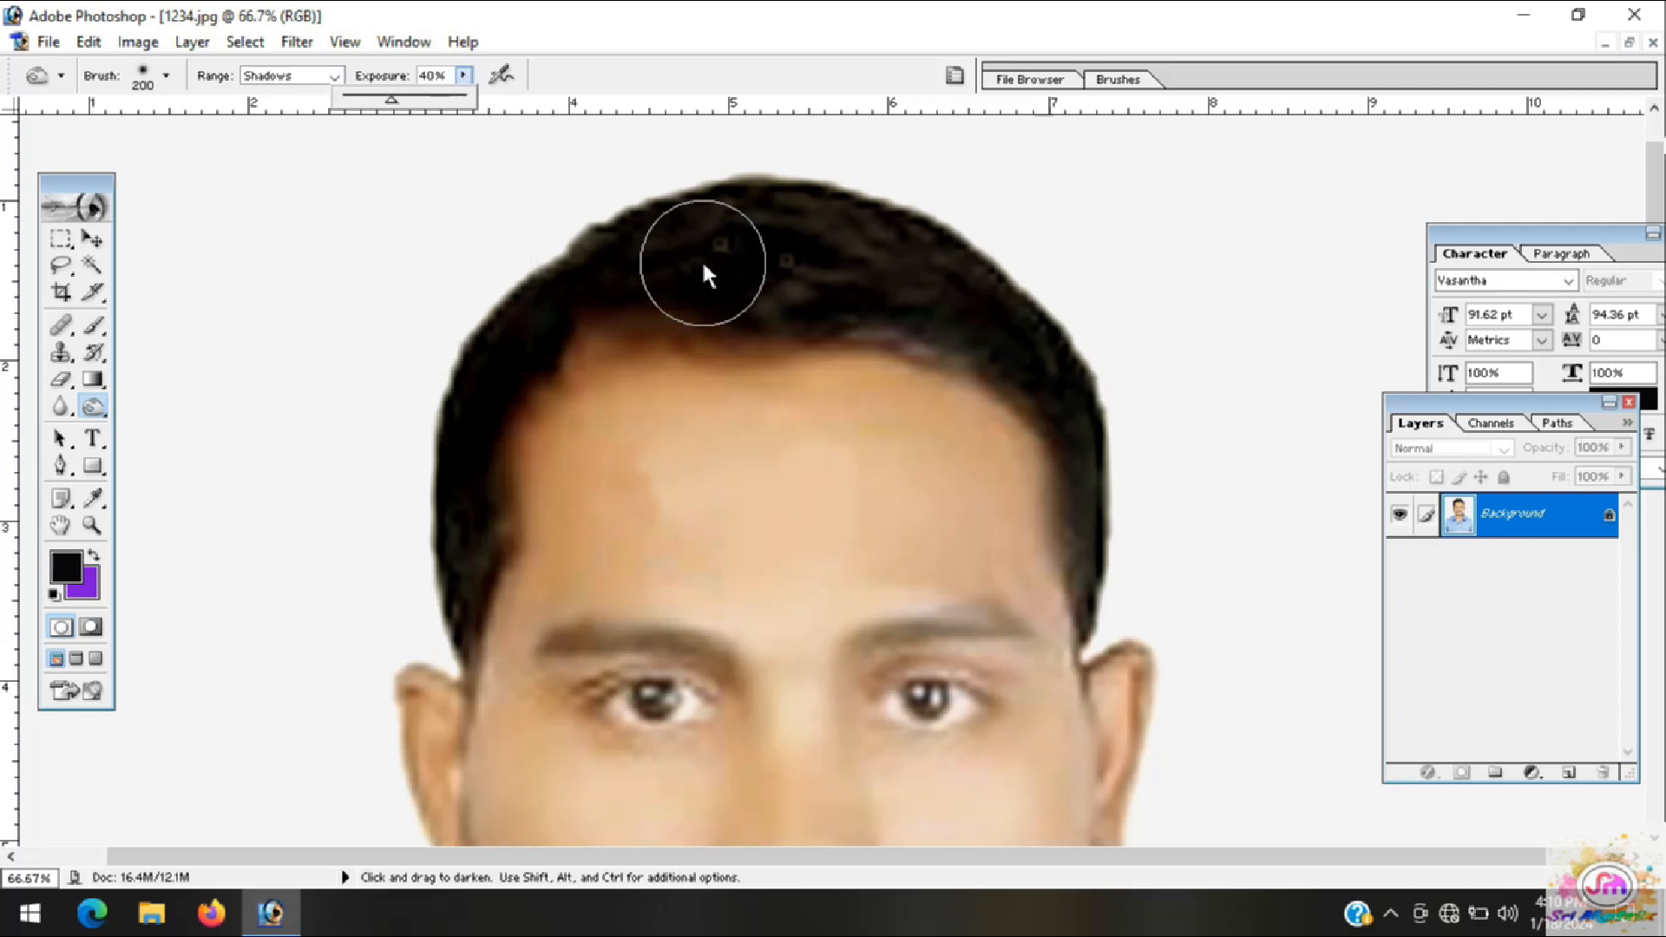
pyautogui.press('[')
pyautogui.press('[')
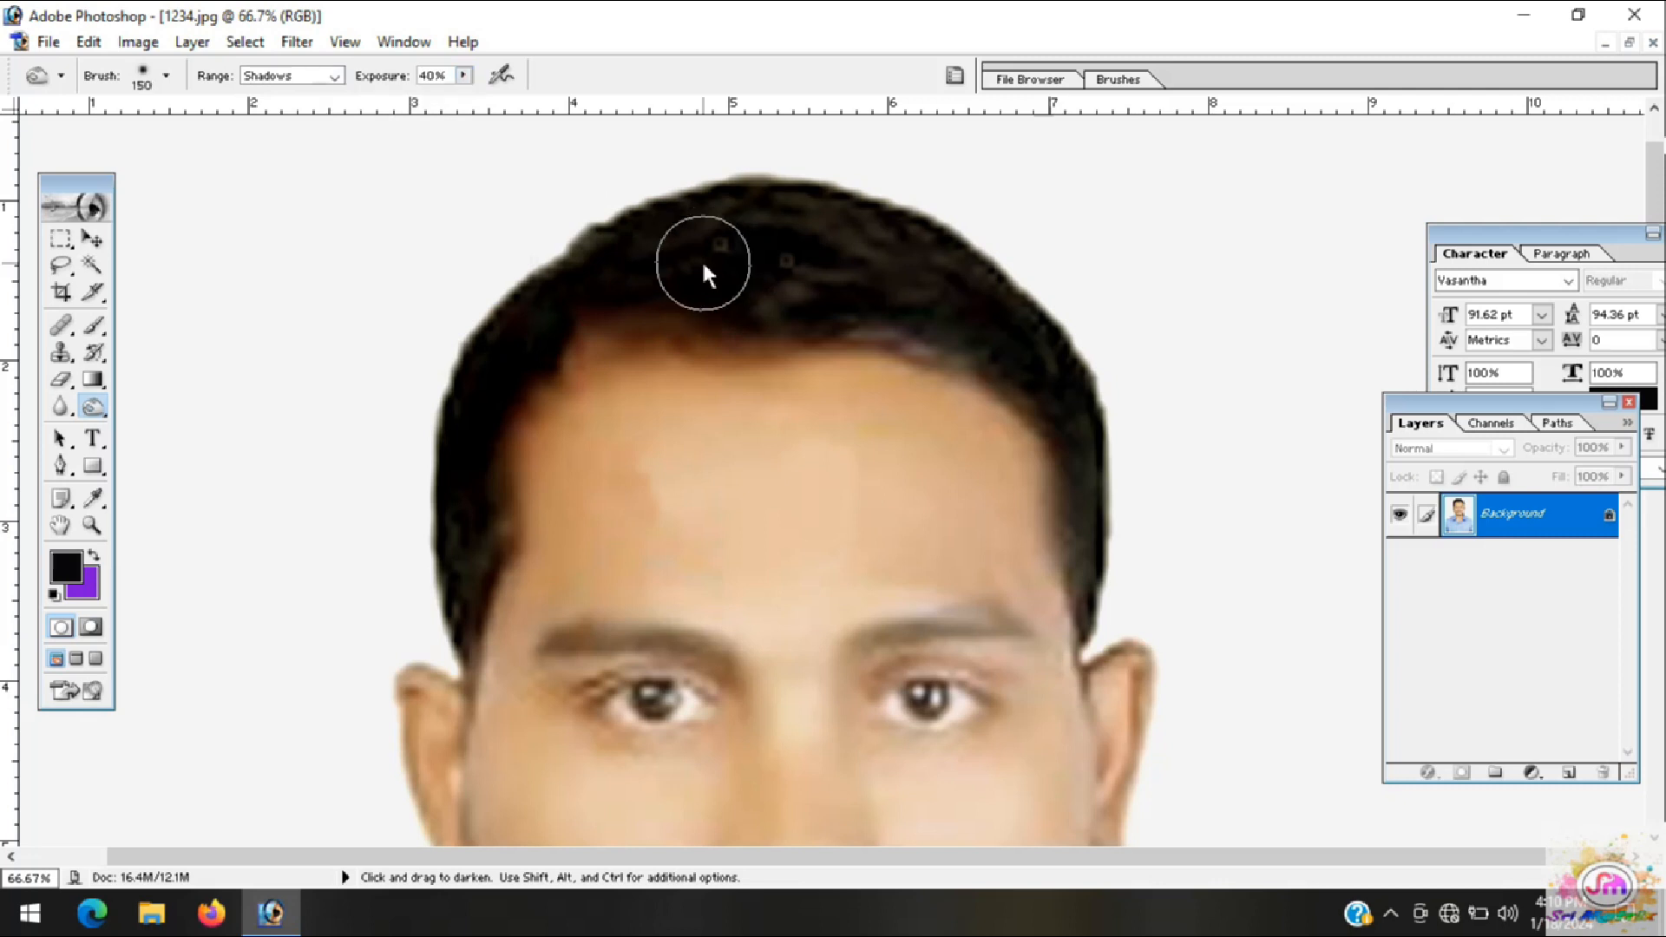
pyautogui.press('[')
pyautogui.moveTo(703, 263)
pyautogui.mouseDown()
pyautogui.moveTo(662, 275)
pyautogui.moveTo(735, 314)
pyautogui.moveTo(658, 317)
pyautogui.moveTo(520, 383)
pyautogui.moveTo(484, 466)
pyautogui.moveTo(492, 525)
pyautogui.moveTo(460, 692)
pyautogui.moveTo(449, 661)
pyautogui.moveTo(469, 713)
pyautogui.moveTo(456, 438)
pyautogui.moveTo(644, 241)
pyautogui.moveTo(775, 208)
pyautogui.moveTo(856, 205)
pyautogui.moveTo(856, 268)
pyautogui.moveTo(952, 320)
pyautogui.moveTo(920, 328)
pyautogui.moveTo(978, 352)
pyautogui.moveTo(960, 347)
pyautogui.moveTo(1051, 424)
pyautogui.moveTo(1086, 681)
pyautogui.moveTo(1063, 422)
pyautogui.moveTo(1132, 529)
pyautogui.moveTo(1109, 613)
pyautogui.mouseUp()
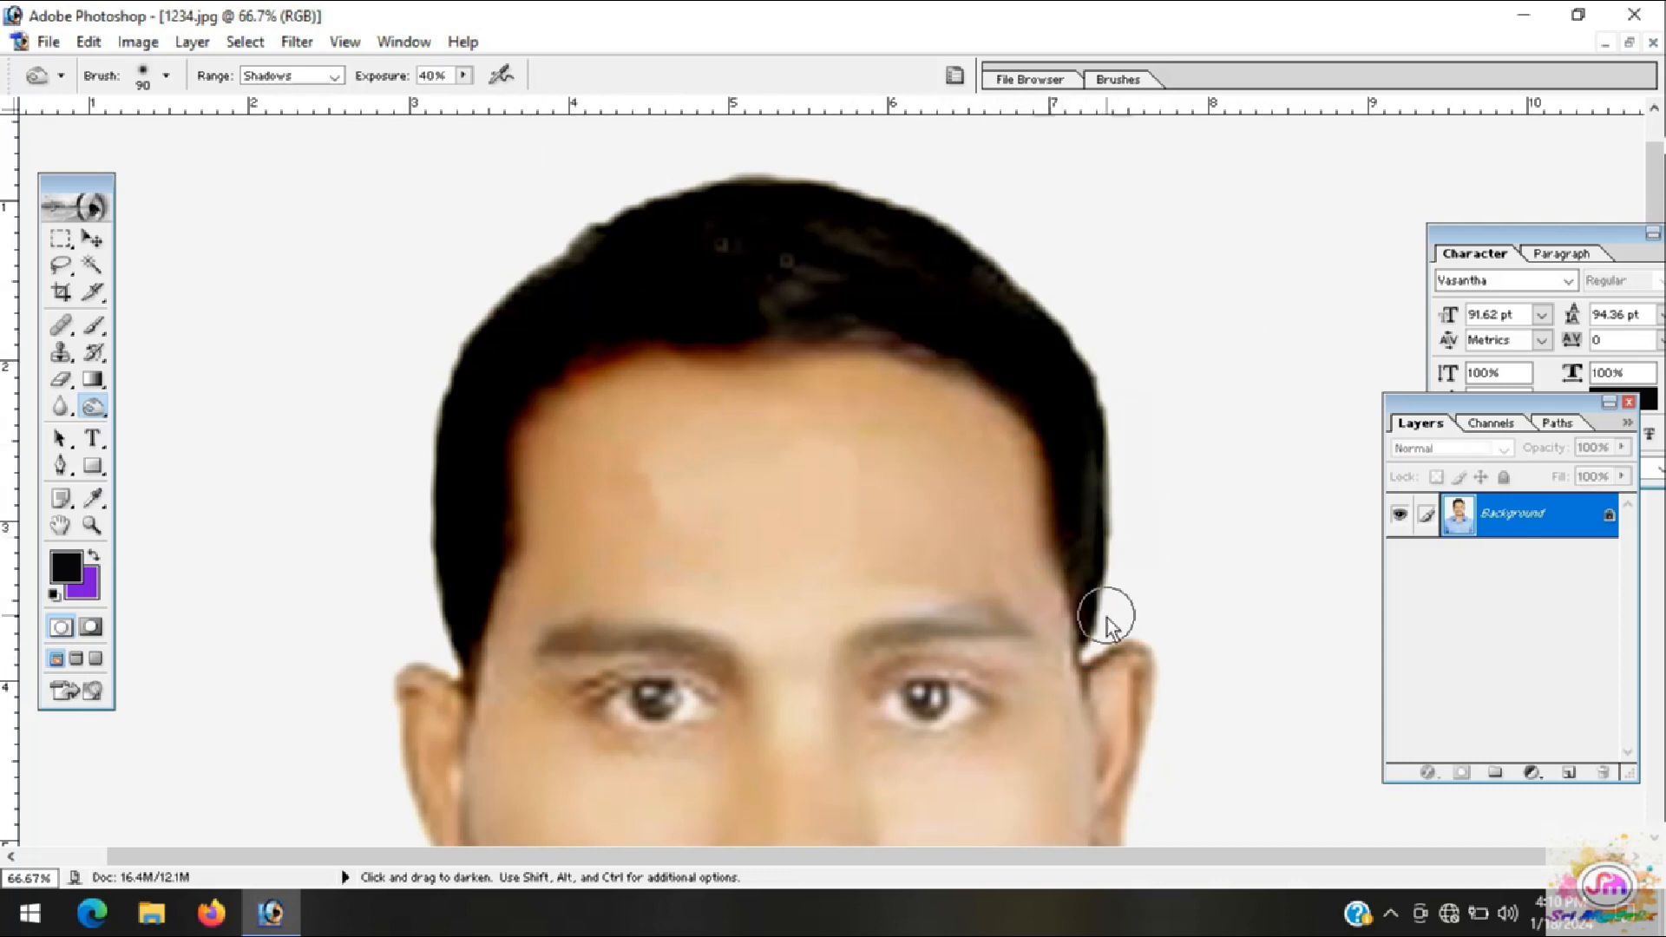
# Step: Darken both eyebrows and the mustache with the Burn tool at 40% exposure
pyautogui.scroll(-3, 1088, 580)
pyautogui.moveTo(862, 461); pyautogui.dragTo(1004, 455)
pyautogui.moveTo(742, 496)
pyautogui.mouseDown()
pyautogui.moveTo(711, 478)
pyautogui.moveTo(531, 469)
pyautogui.mouseUp()
pyautogui.scroll(-1, 683, 594)
pyautogui.scroll(-2, 694, 597)
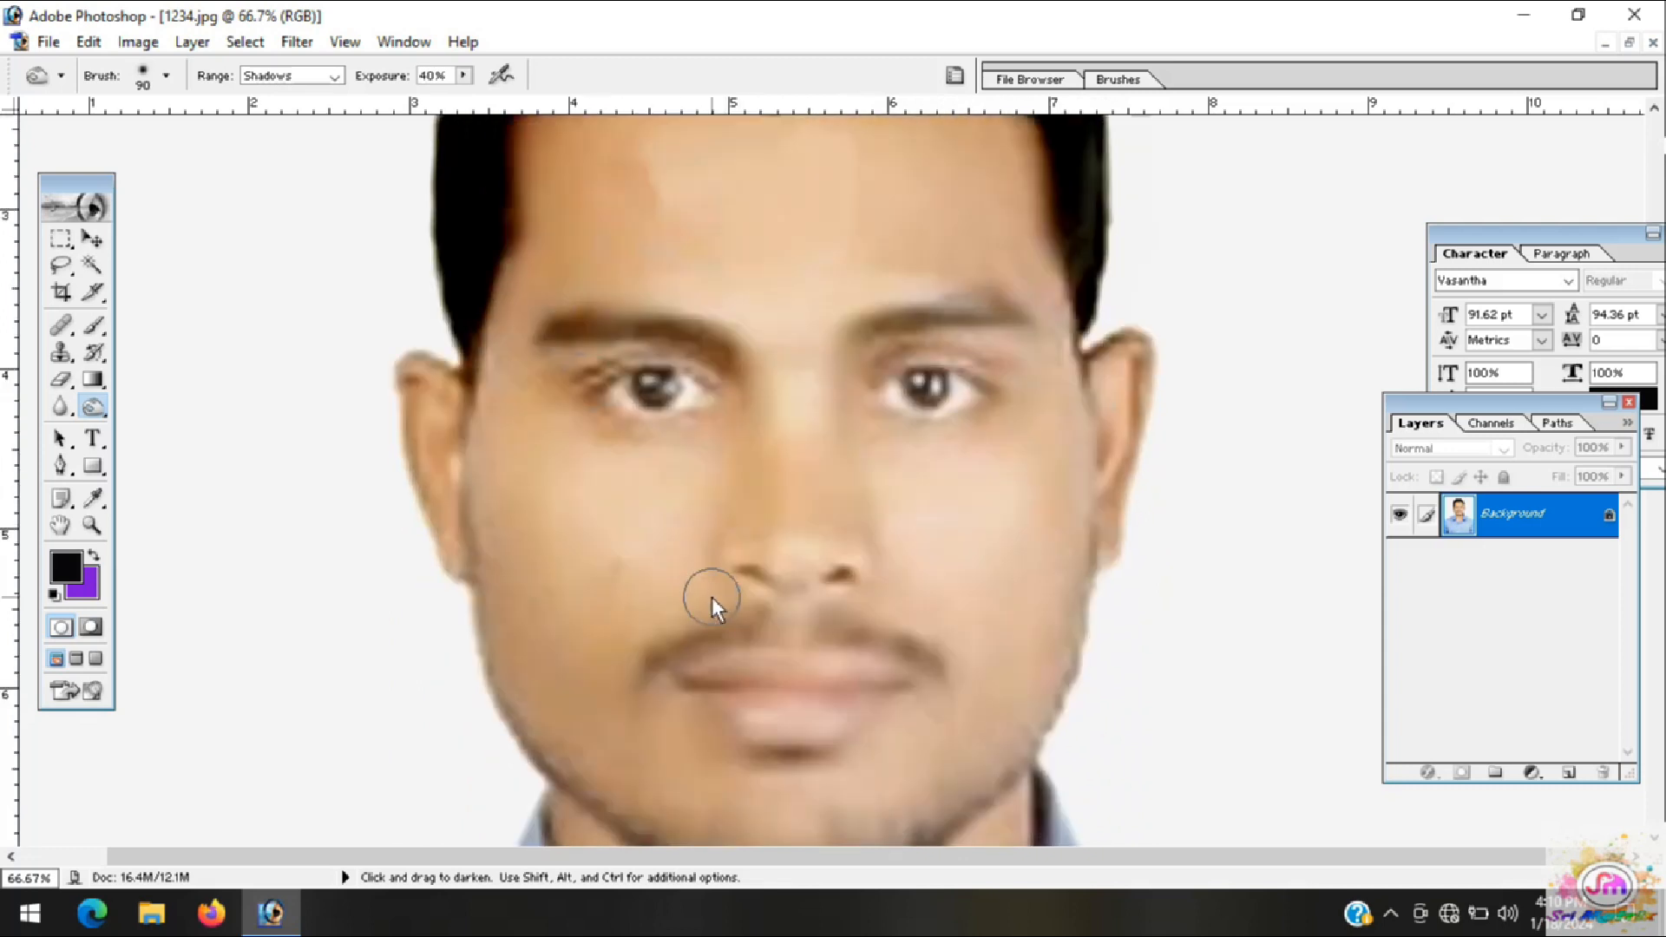
pyautogui.moveTo(647, 578)
pyautogui.mouseDown()
pyautogui.moveTo(664, 536)
pyautogui.moveTo(895, 516)
pyautogui.moveTo(941, 564)
pyautogui.moveTo(945, 622)
pyautogui.mouseUp()
pyautogui.scroll(-1, 1046, 616)
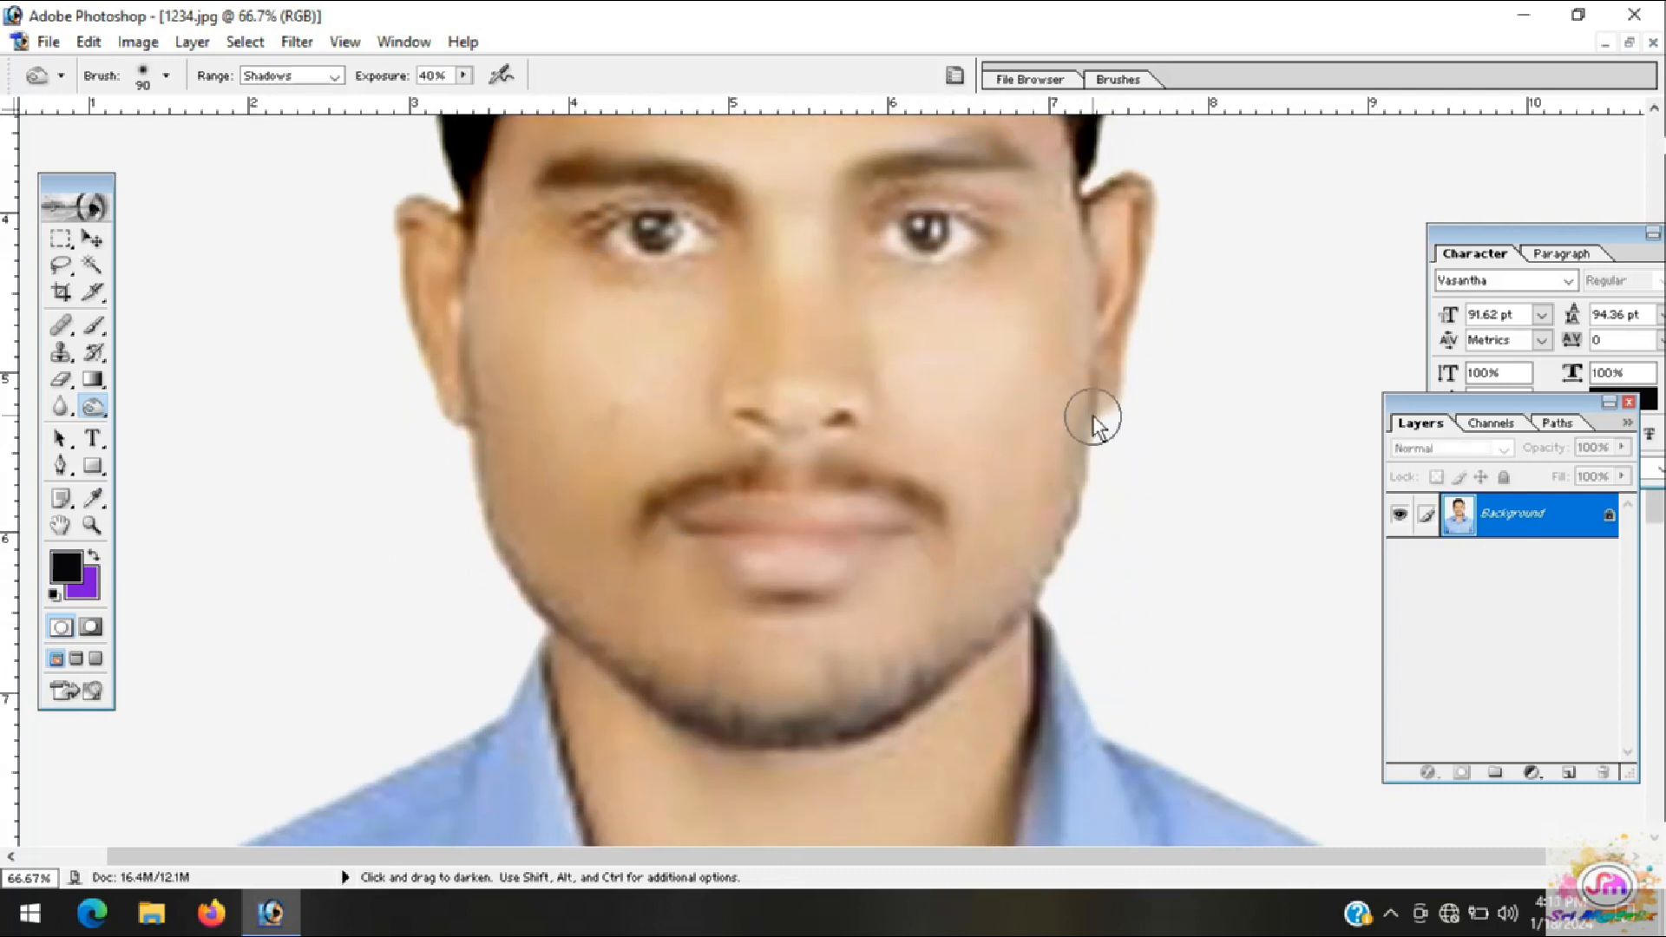
# Step: Darken the beard along the jawline and chin with Burn strokes, reducing the brush size from 90 to 60 pixels
pyautogui.moveTo(1015, 600)
pyautogui.mouseDown()
pyautogui.moveTo(890, 701)
pyautogui.moveTo(692, 727)
pyautogui.moveTo(608, 677)
pyautogui.moveTo(524, 583)
pyautogui.moveTo(468, 479)
pyautogui.moveTo(469, 366)
pyautogui.mouseUp()
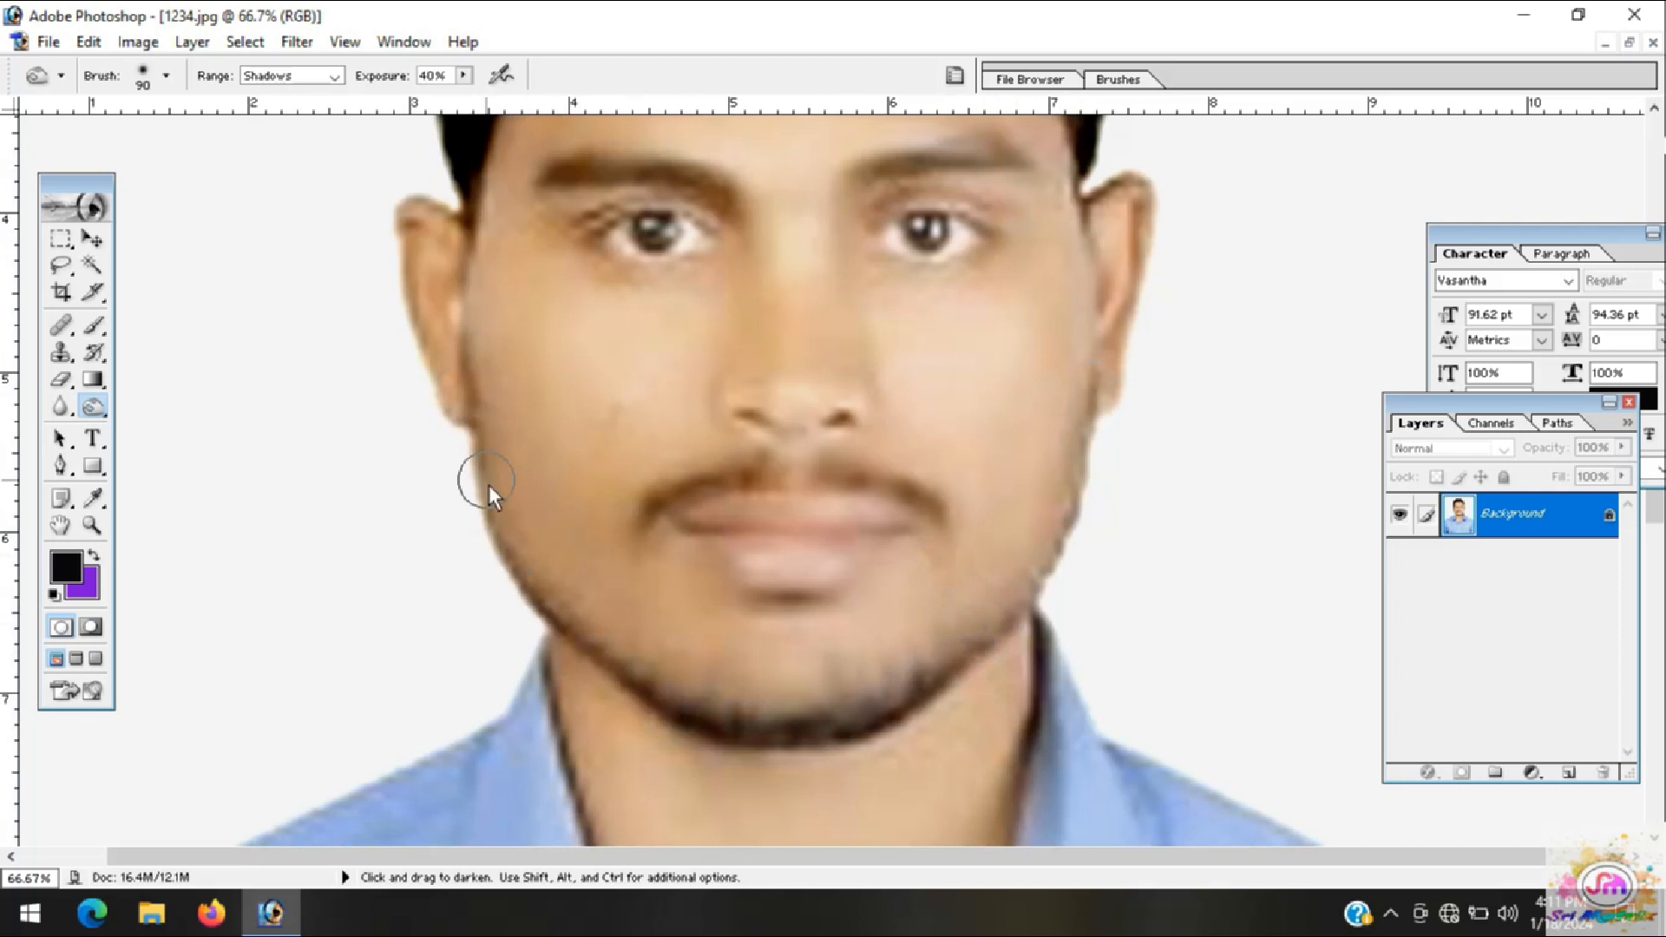
pyautogui.moveTo(752, 700)
pyautogui.mouseDown()
pyautogui.moveTo(821, 703)
pyautogui.moveTo(949, 661)
pyautogui.moveTo(992, 623)
pyautogui.moveTo(1090, 461)
pyautogui.moveTo(1093, 347)
pyautogui.mouseUp()
pyautogui.press('[')
pyautogui.press('[')
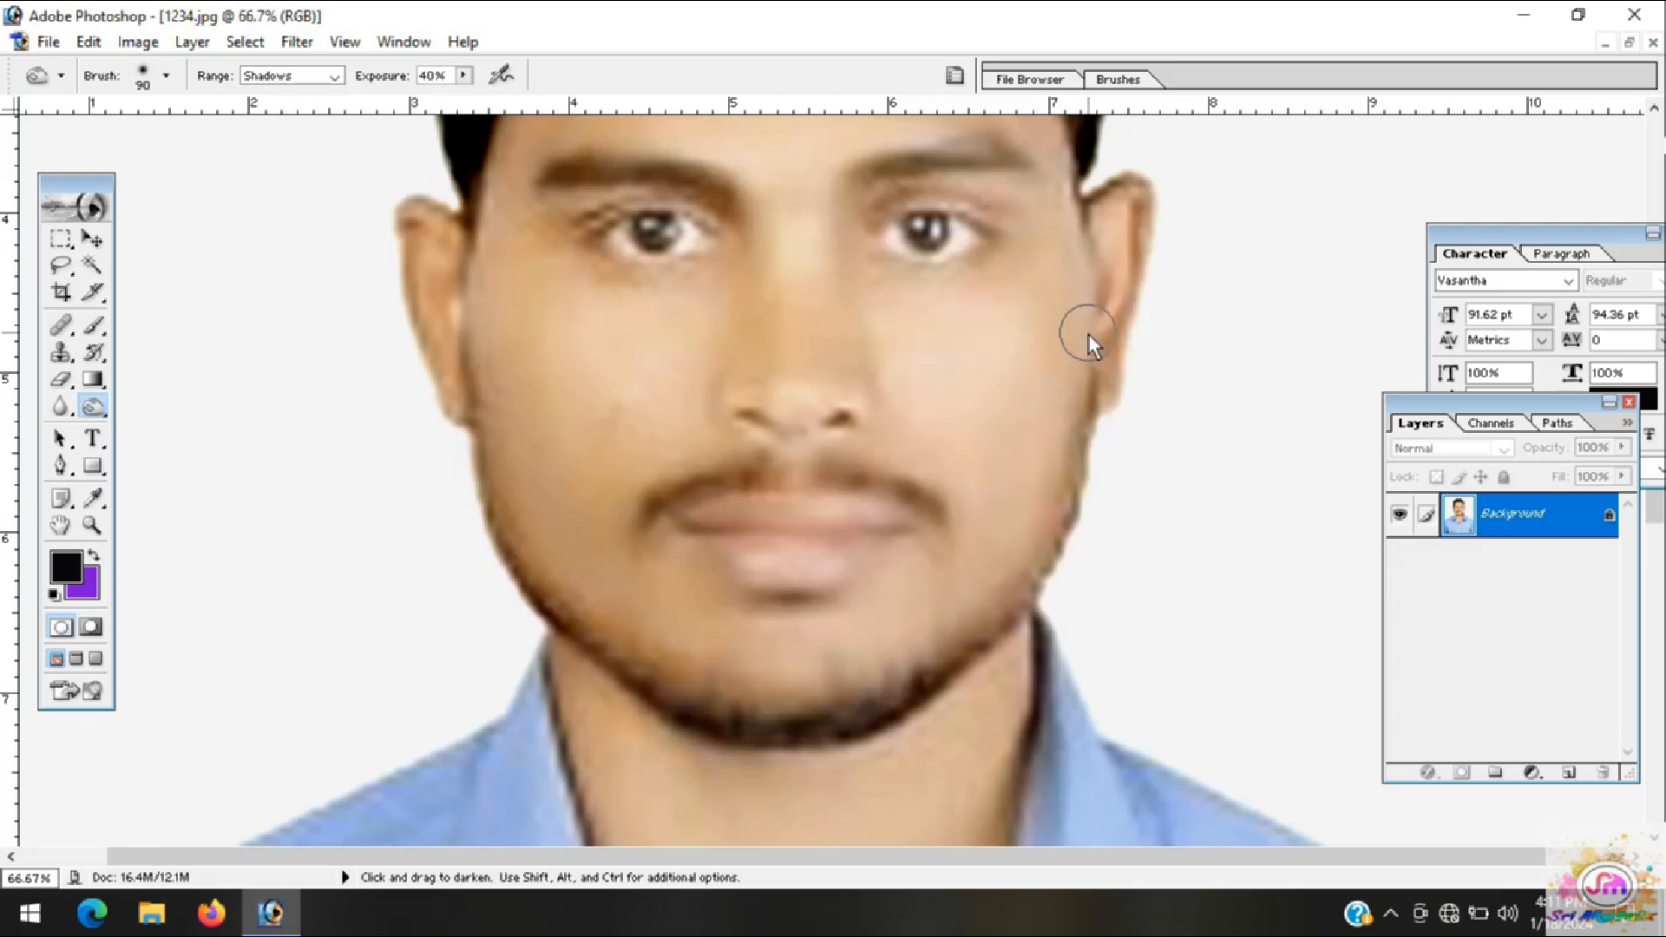
pyautogui.press('[')
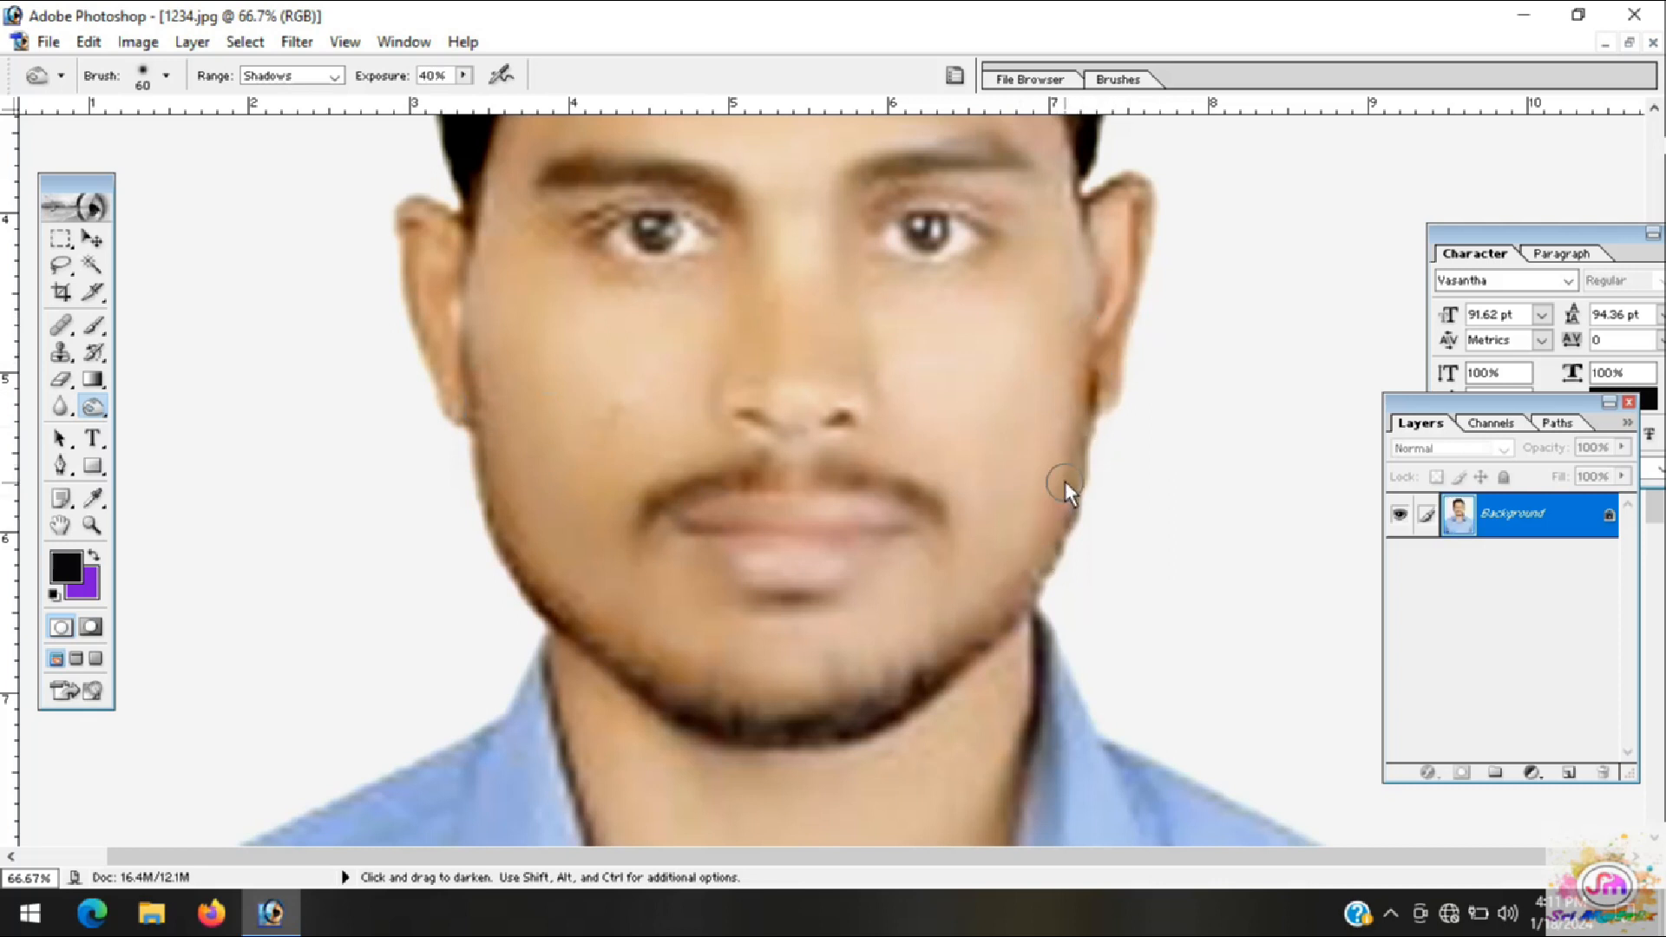
pyautogui.moveTo(1054, 517)
pyautogui.mouseDown()
pyautogui.moveTo(909, 664)
pyautogui.moveTo(994, 613)
pyautogui.moveTo(784, 668)
pyautogui.moveTo(836, 676)
pyautogui.moveTo(891, 667)
pyautogui.moveTo(725, 674)
pyautogui.moveTo(632, 646)
pyautogui.moveTo(866, 686)
pyautogui.moveTo(742, 687)
pyautogui.moveTo(838, 697)
pyautogui.moveTo(900, 677)
pyautogui.moveTo(729, 689)
pyautogui.moveTo(670, 674)
pyautogui.moveTo(601, 630)
pyautogui.mouseUp()
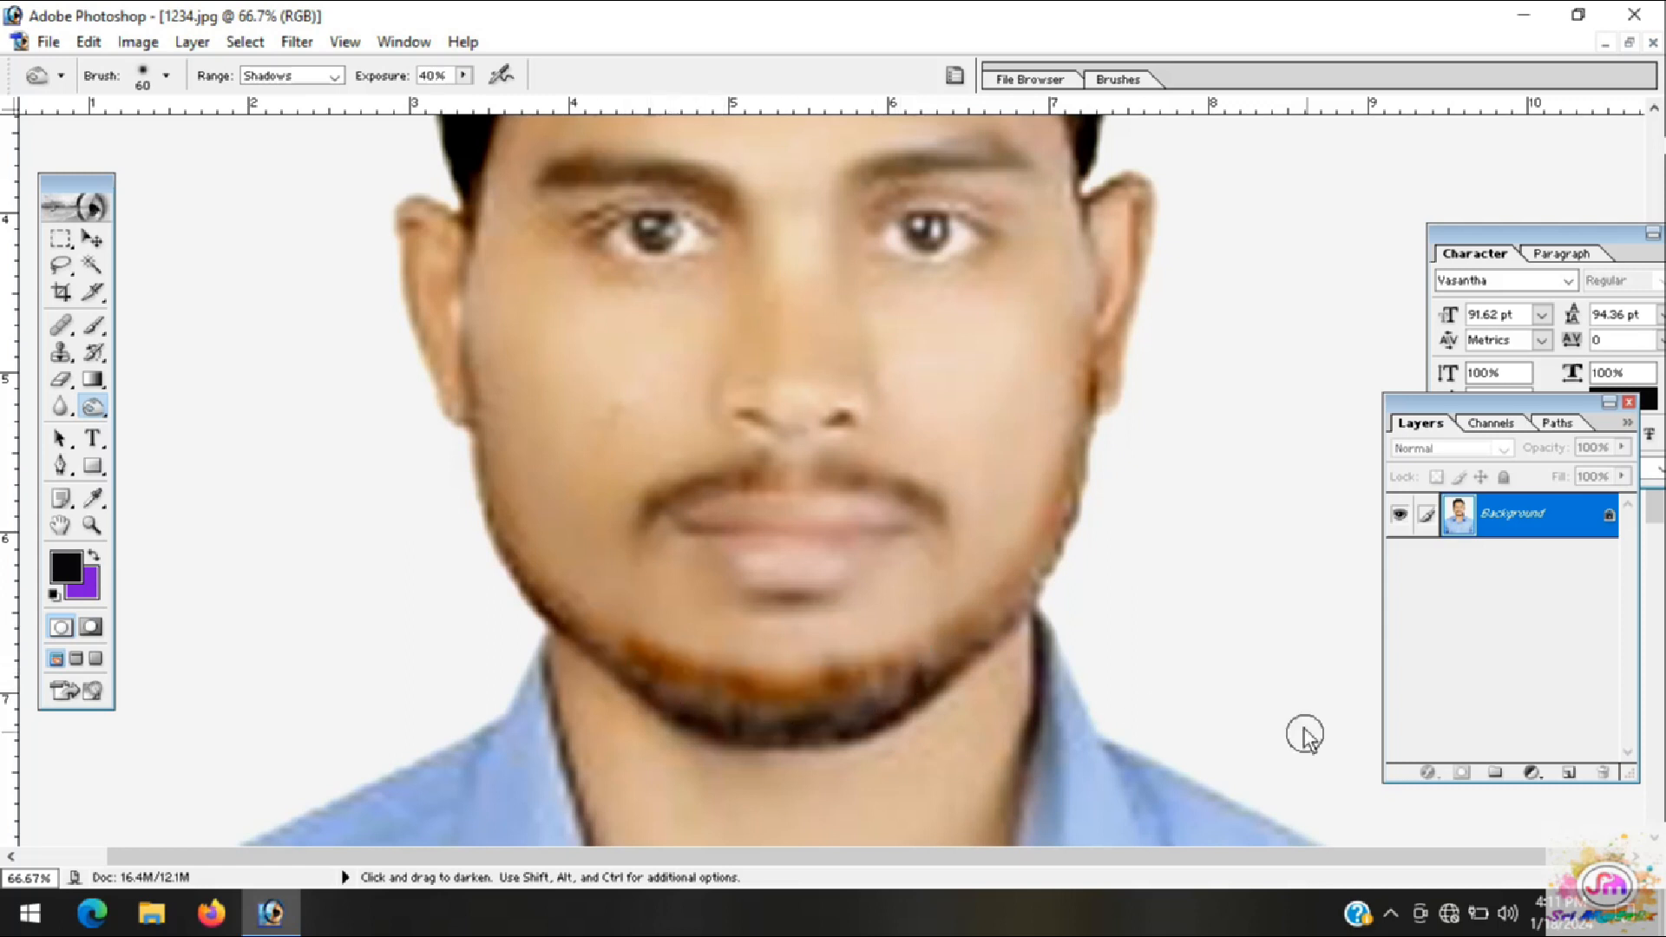
# Step: Burn the left jaw edge with a 50-pixel brush and the sideburns beside both ears with a 40-pixel brush
pyautogui.press('[')
pyautogui.moveTo(543, 585)
pyautogui.mouseDown()
pyautogui.moveTo(600, 623)
pyautogui.moveTo(486, 468)
pyautogui.moveTo(509, 537)
pyautogui.moveTo(639, 659)
pyautogui.mouseUp()
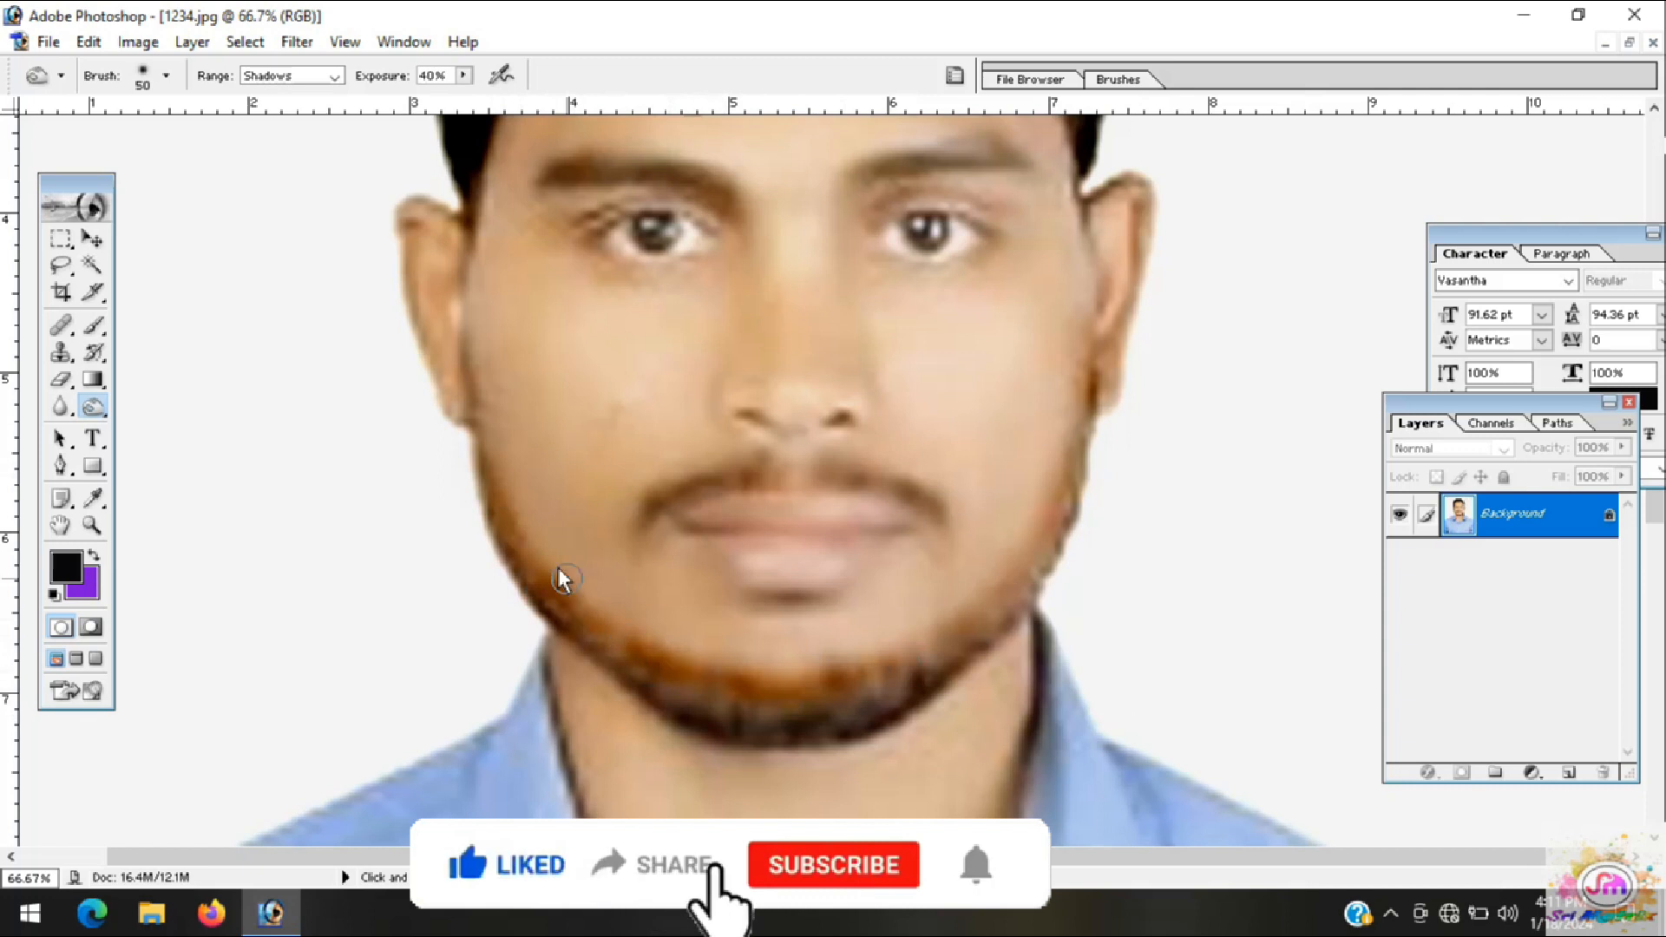
pyautogui.press('[')
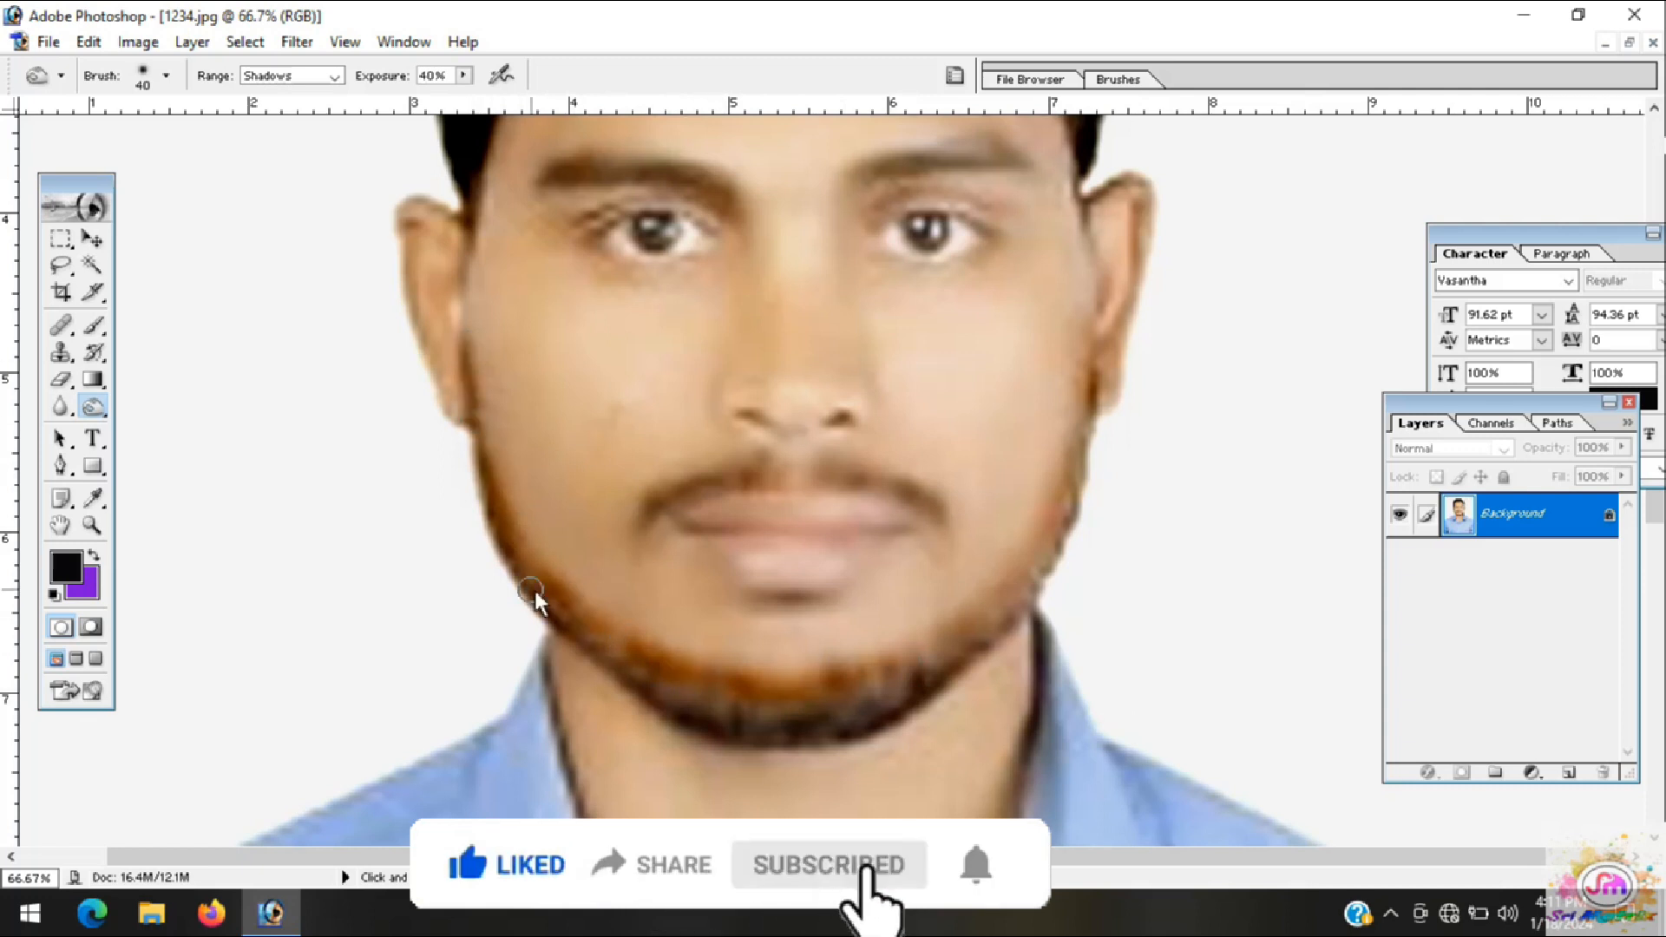
pyautogui.scroll(-2, 719, 656)
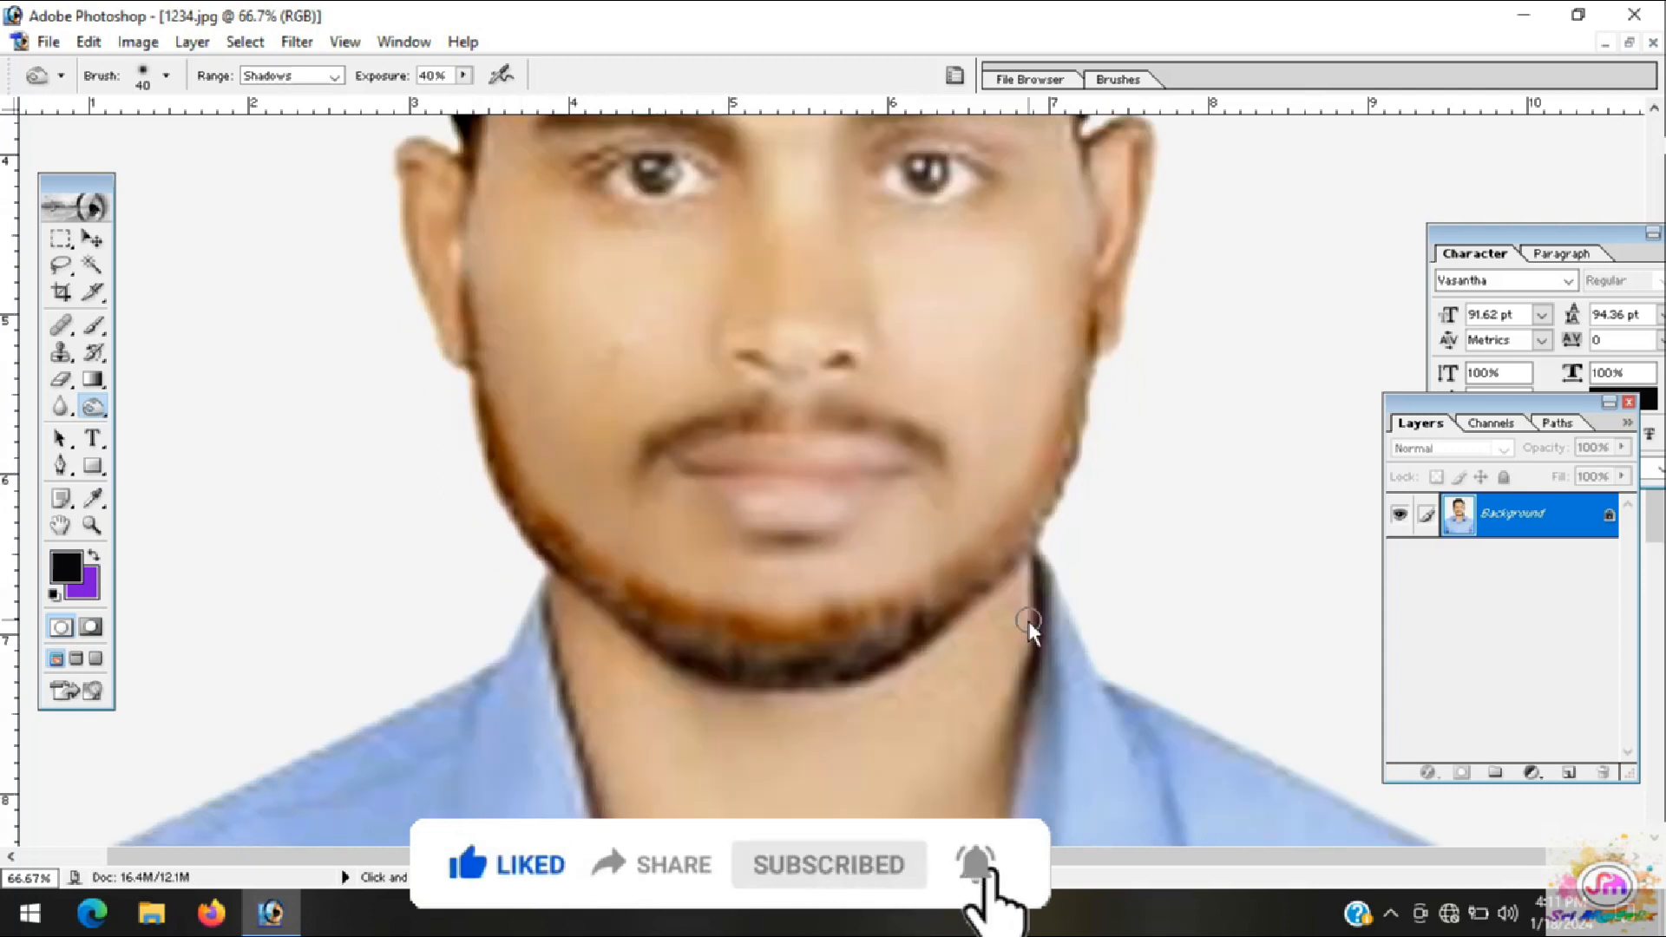
pyautogui.scroll(-3, 1026, 623)
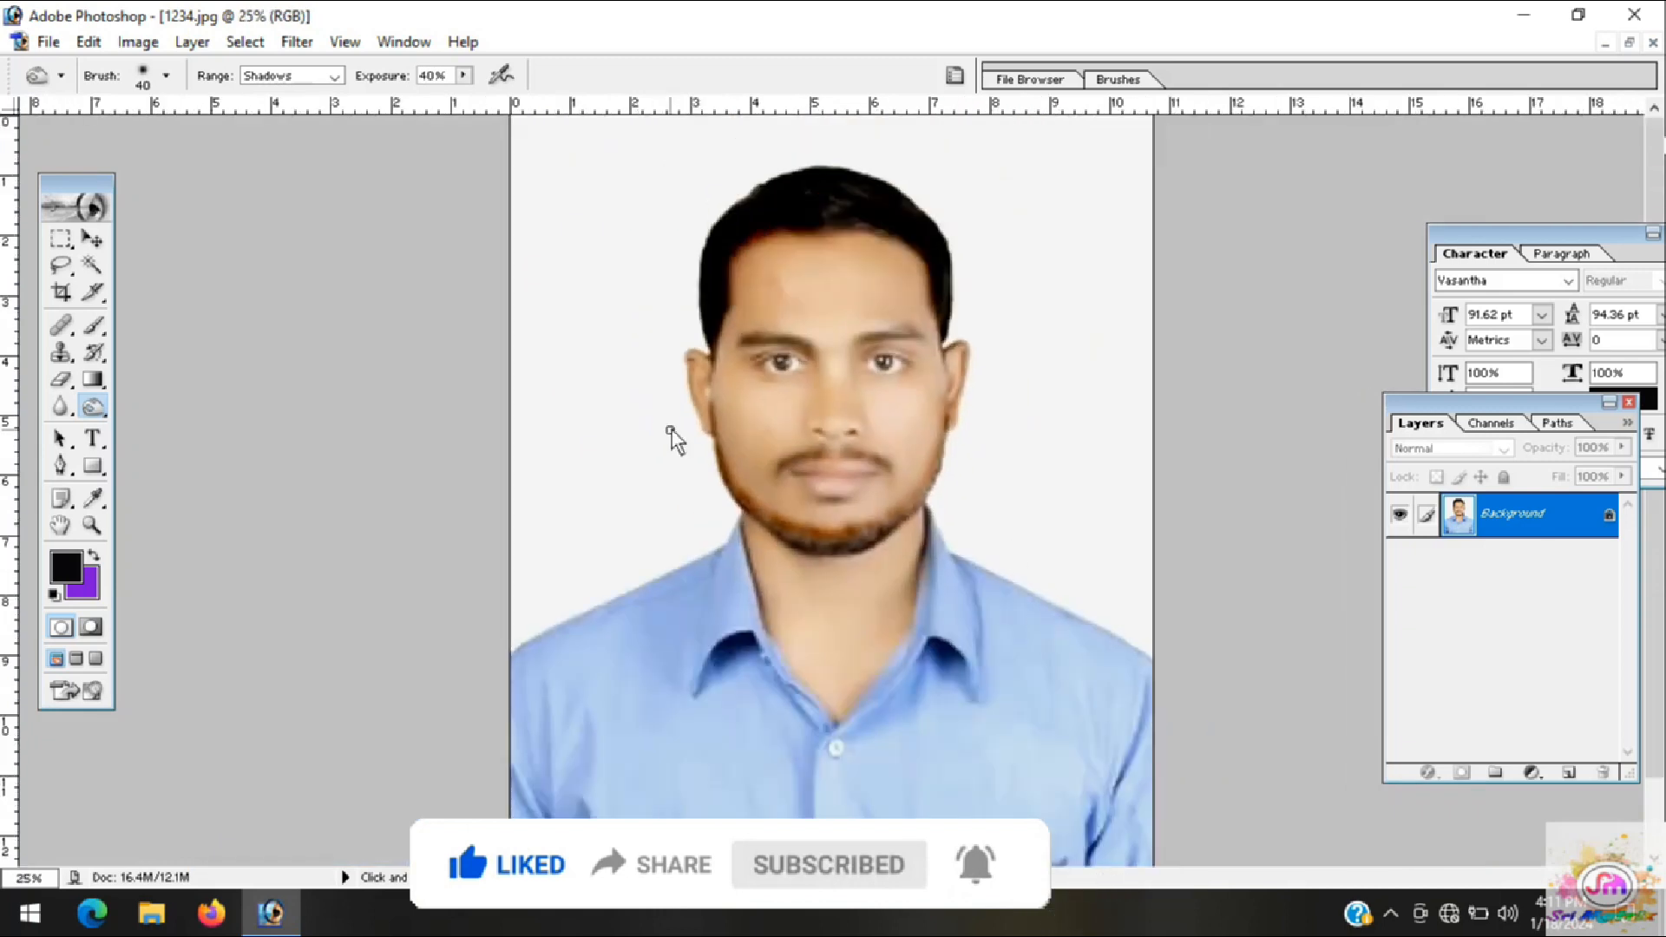
pyautogui.hotkey('ctrl', '+')
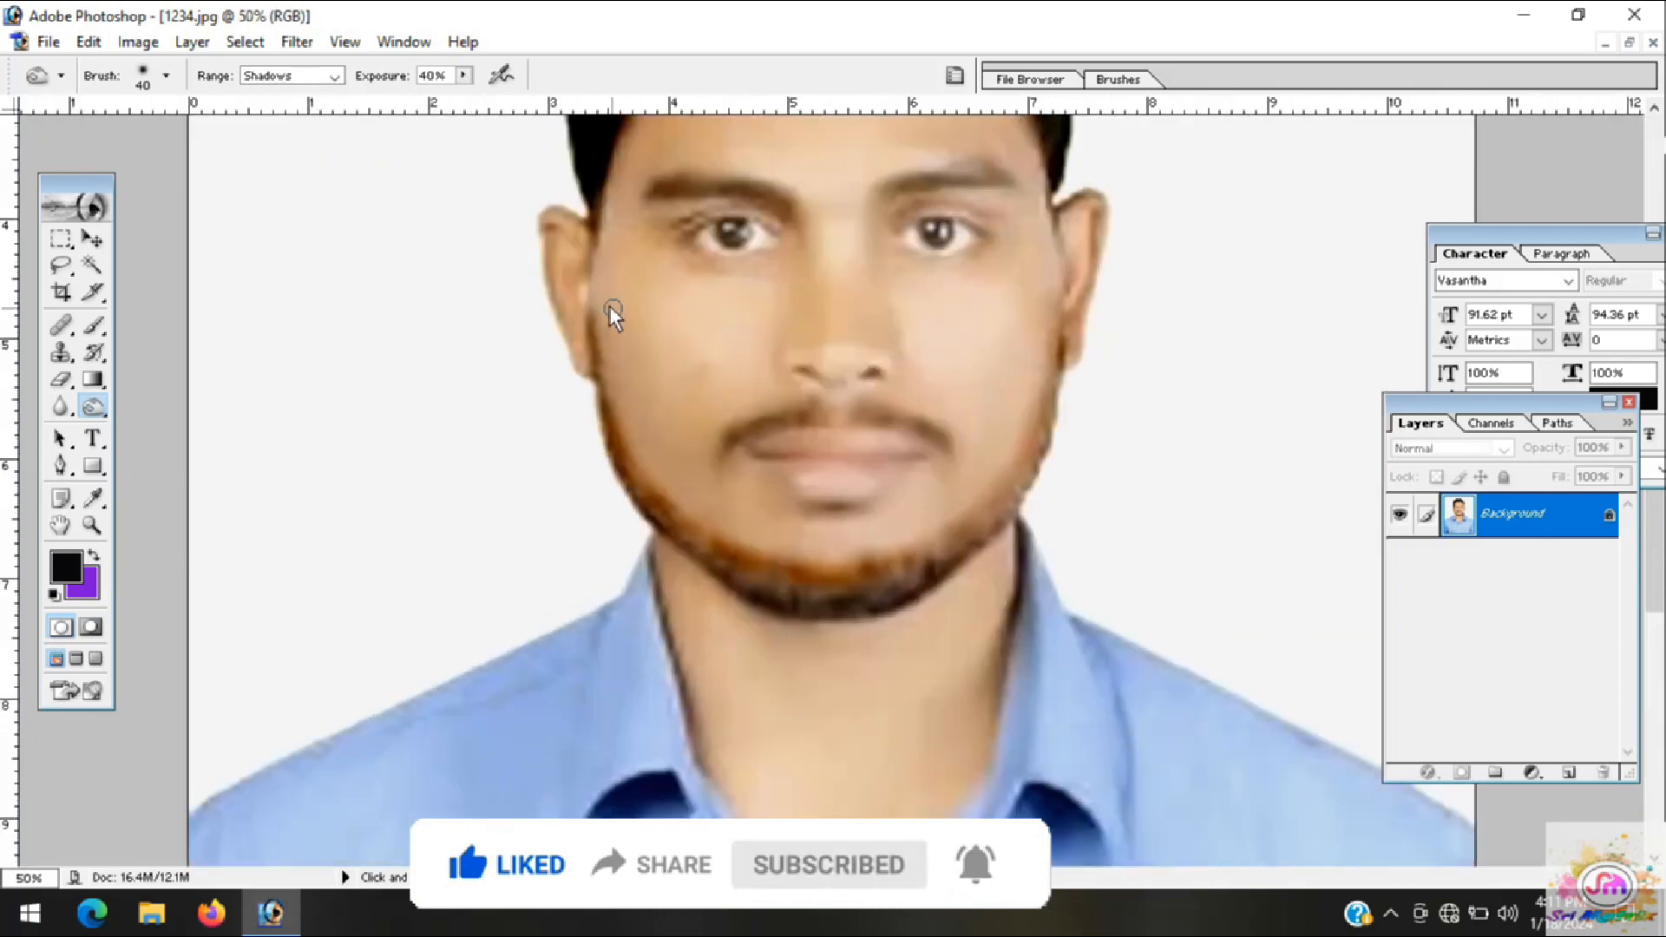
pyautogui.moveTo(589, 252)
pyautogui.mouseDown()
pyautogui.moveTo(594, 319)
pyautogui.moveTo(597, 255)
pyautogui.moveTo(592, 330)
pyautogui.moveTo(618, 405)
pyautogui.mouseUp()
pyautogui.moveTo(1060, 235)
pyautogui.mouseDown()
pyautogui.moveTo(1057, 320)
pyautogui.moveTo(1051, 220)
pyautogui.moveTo(1059, 331)
pyautogui.mouseUp()
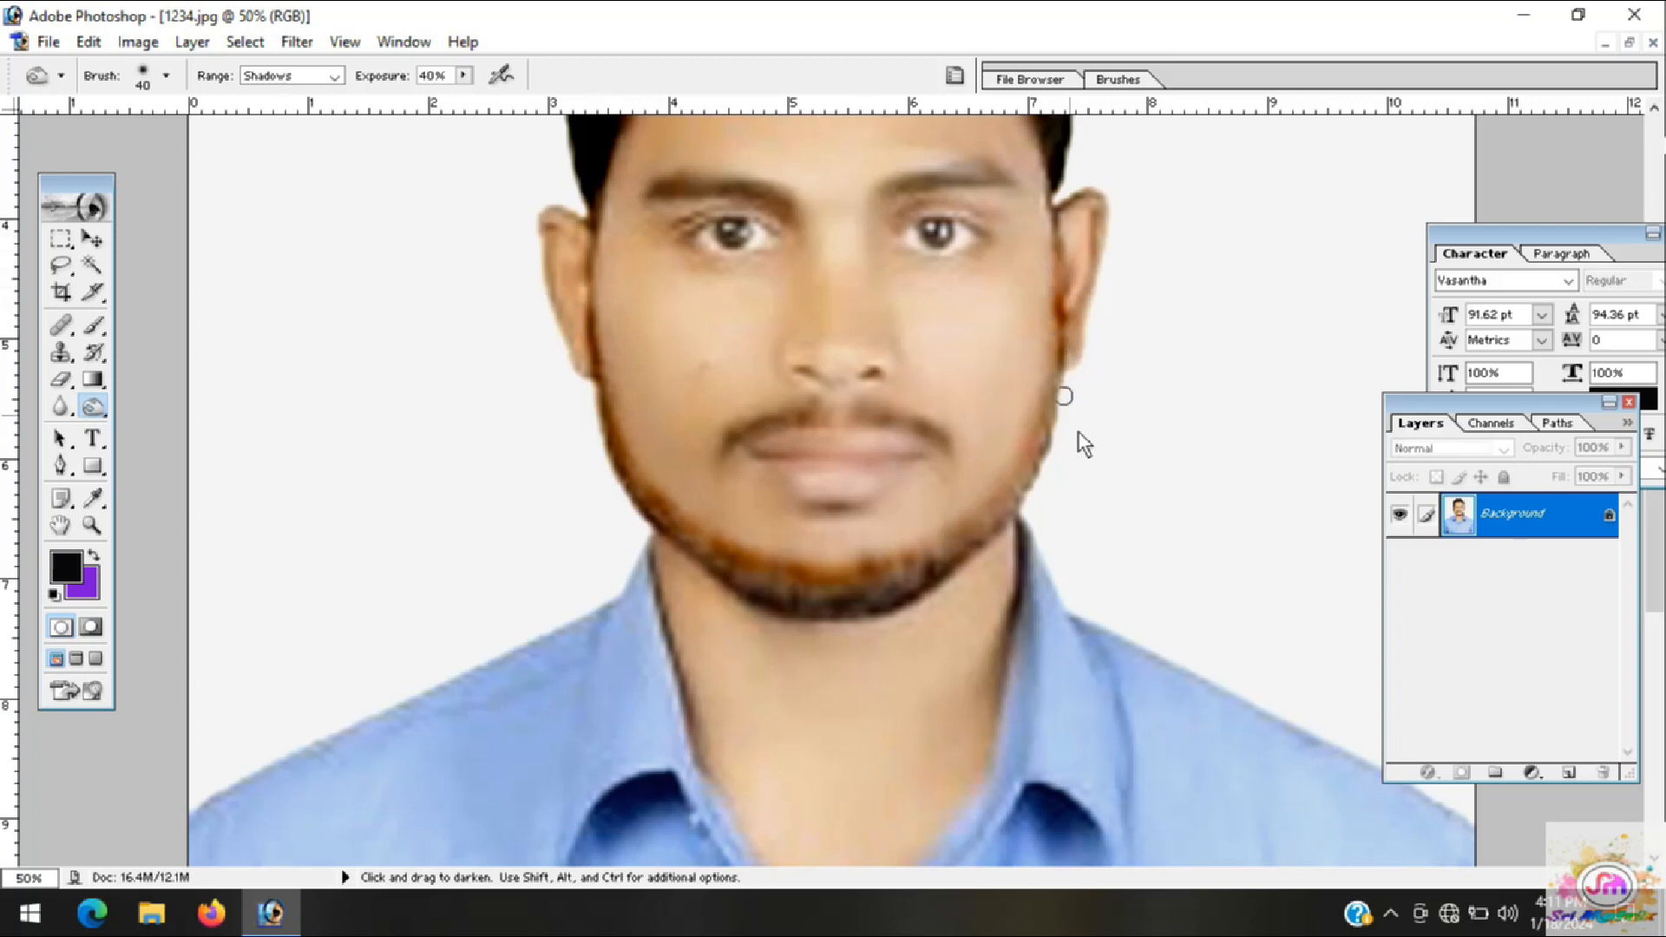
# Step: Darken the blue shirt's body and shoulders using Burn at 100% exposure with a 250-pixel brush
pyautogui.scroll(-5, 1093, 511)
pyautogui.hotkey('ctrl', '+')
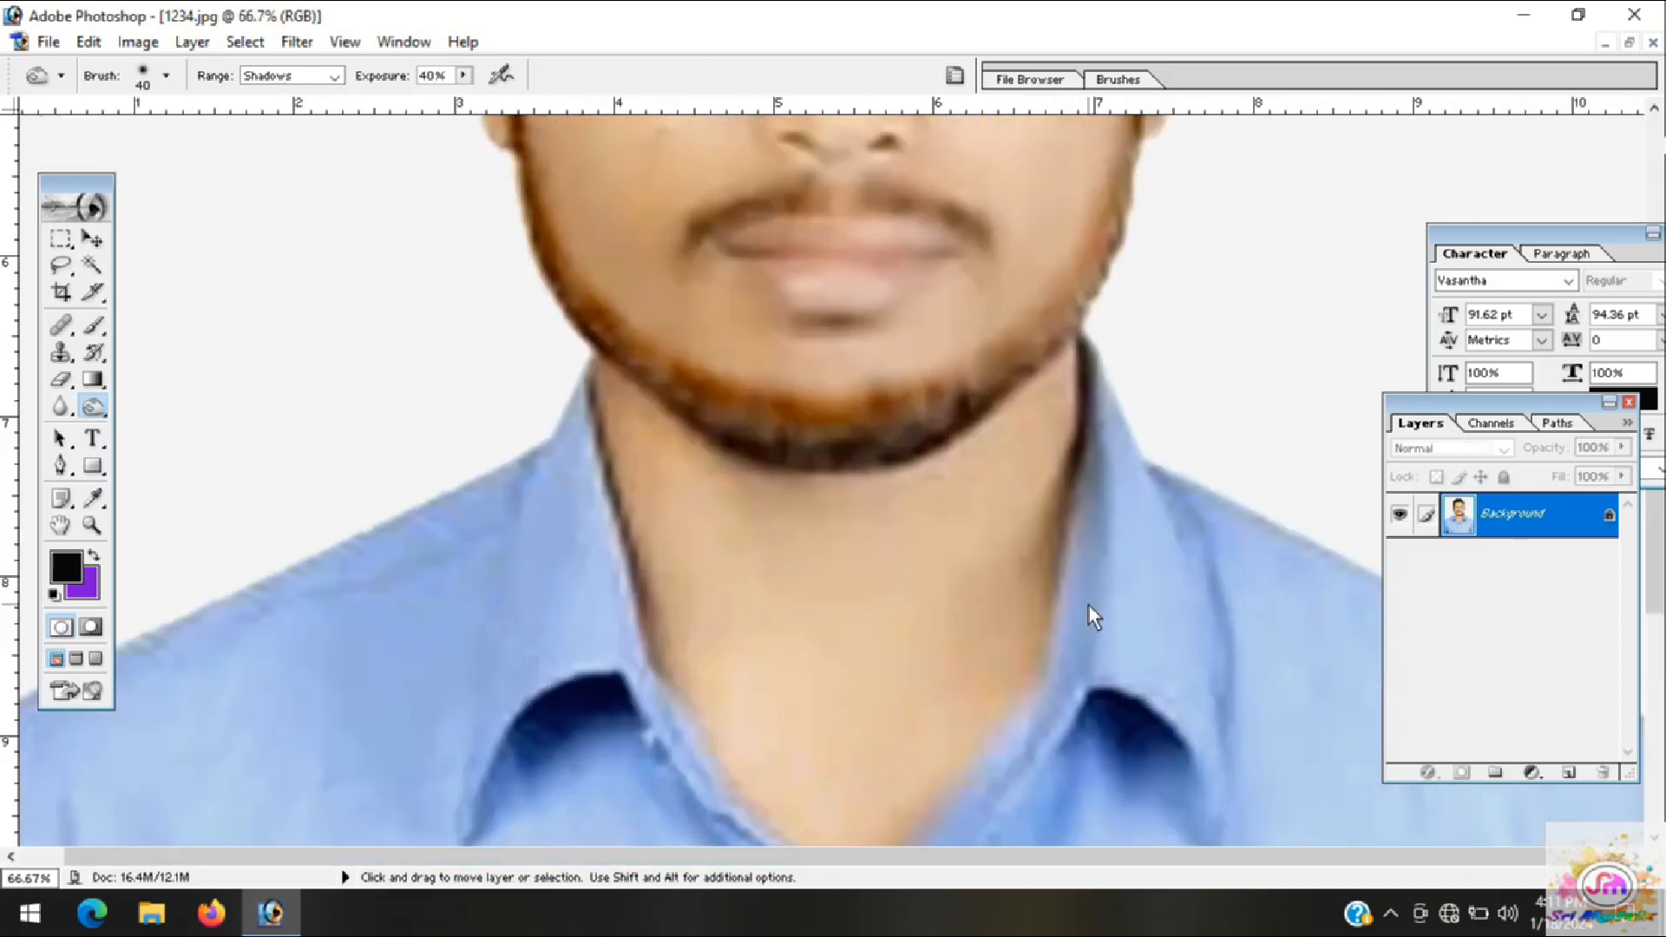
pyautogui.hotkey('ctrl', '-')
pyautogui.hotkey('ctrl', '-')
pyautogui.hotkey('ctrl', '-')
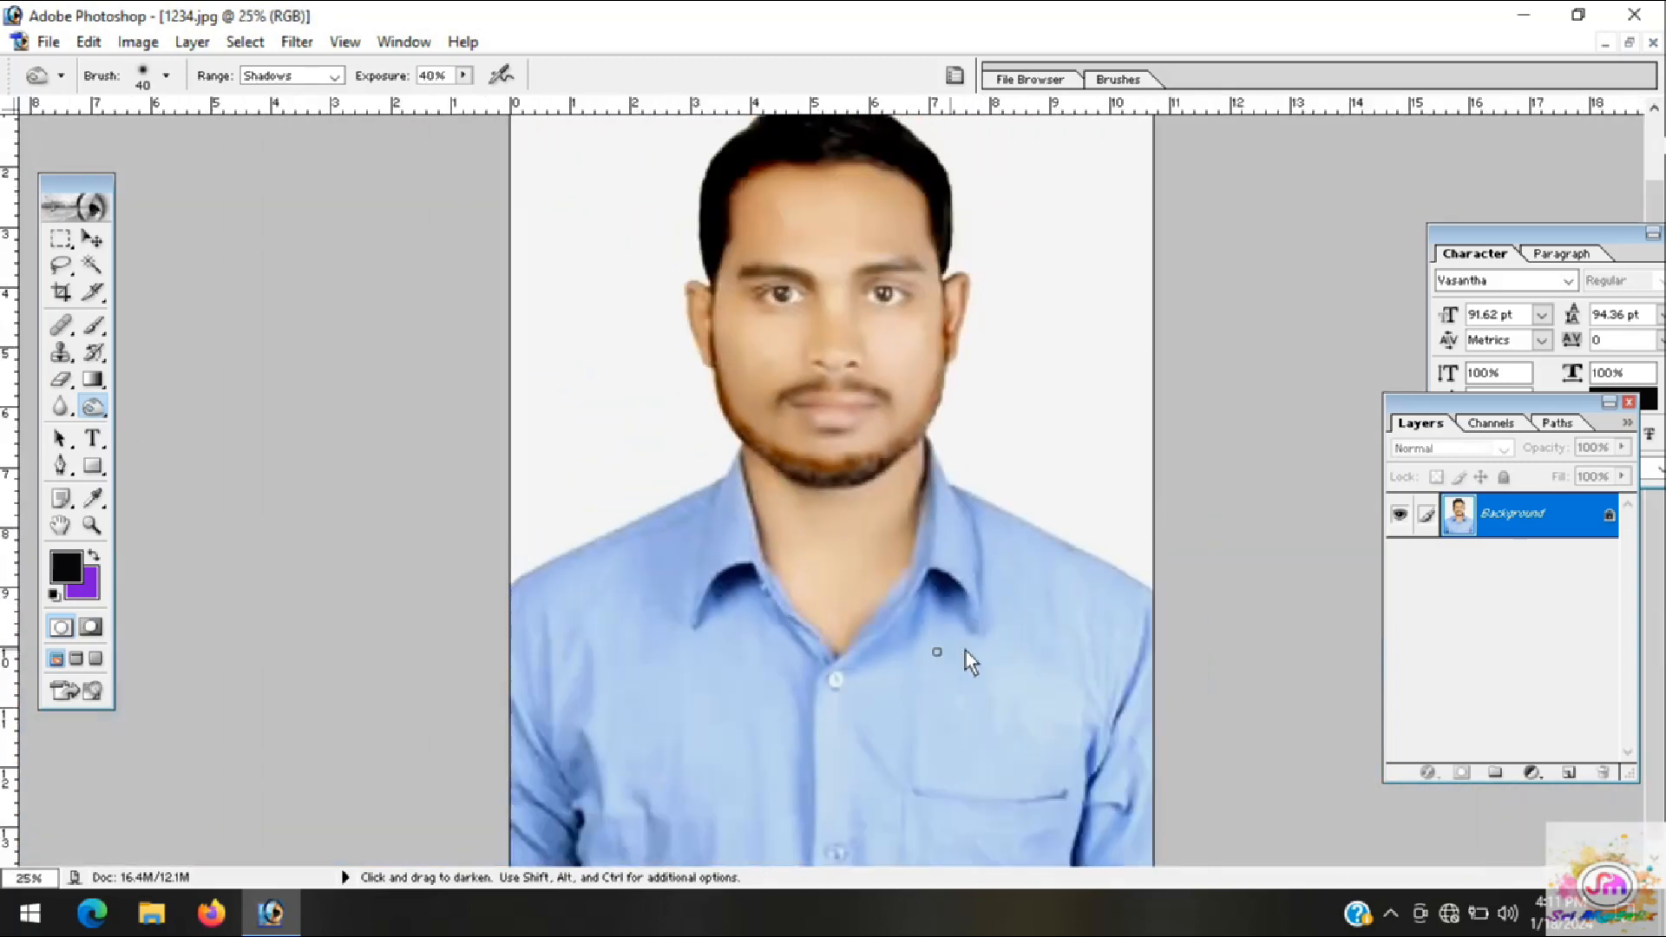
pyautogui.press(']')
pyautogui.press(']')
pyautogui.press(']')
pyautogui.press(']')
pyautogui.press(']')
pyautogui.press(']')
pyautogui.press(']')
pyautogui.press(']')
pyautogui.press(']')
pyautogui.press(']')
pyautogui.press(']')
pyautogui.press(']')
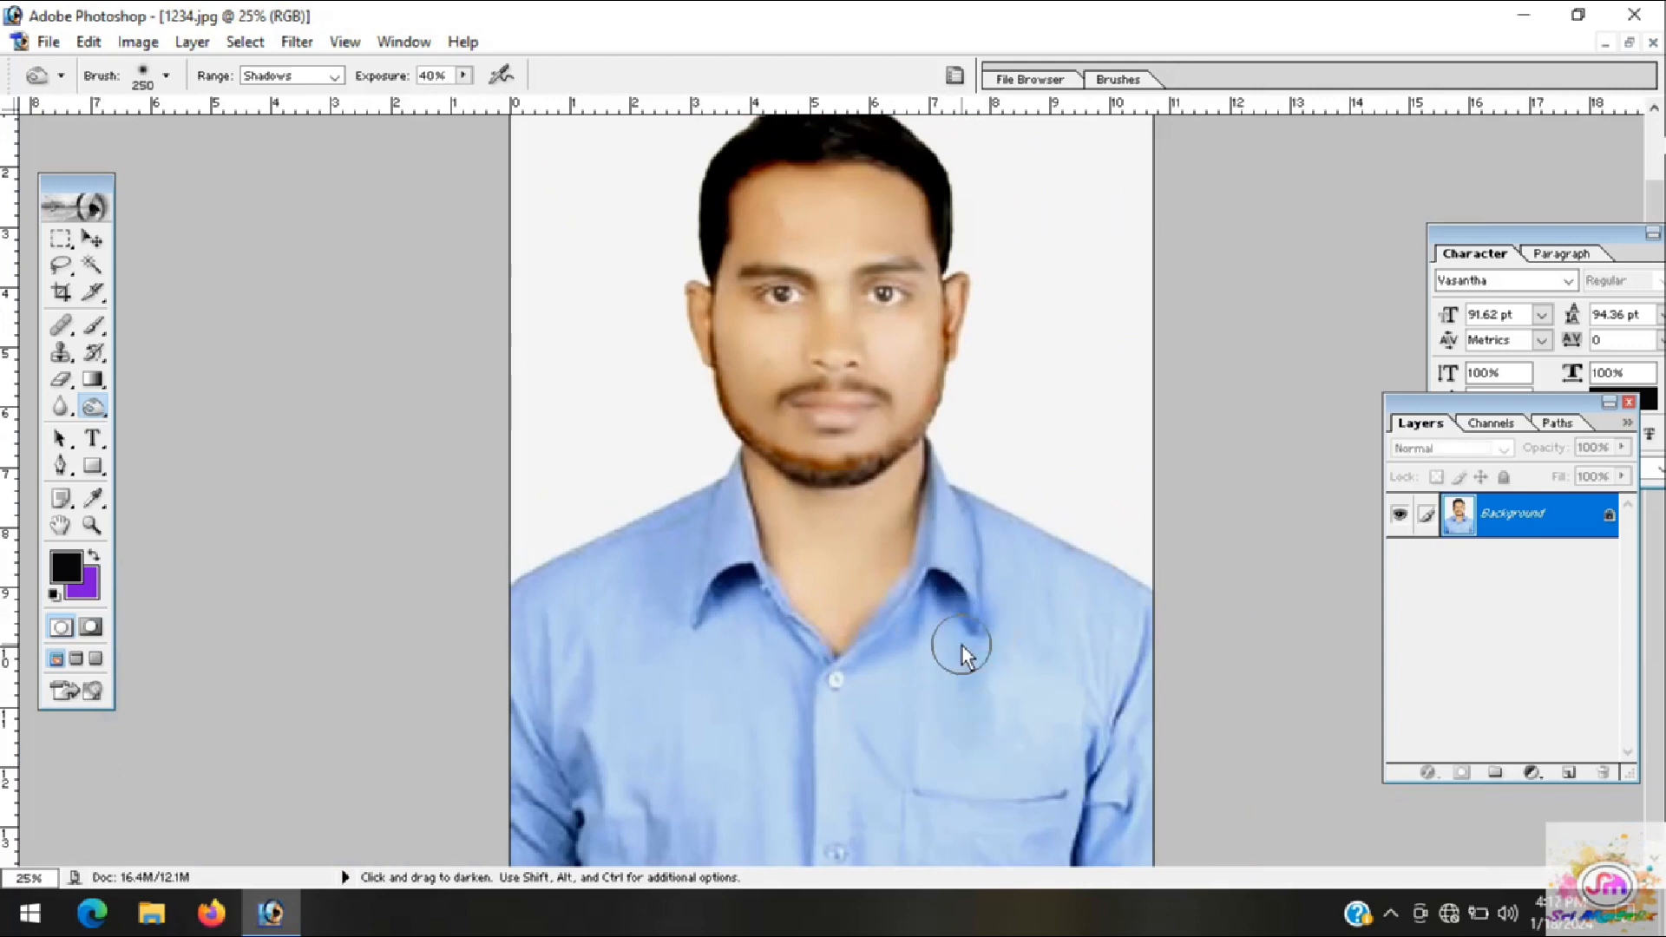
pyautogui.click(464, 76)
pyautogui.moveTo(466, 95); pyautogui.dragTo(590, 102)
pyautogui.click(1039, 787)
pyautogui.moveTo(1038, 789)
pyautogui.mouseDown()
pyautogui.moveTo(980, 769)
pyautogui.moveTo(972, 789)
pyautogui.moveTo(846, 786)
pyautogui.moveTo(767, 831)
pyautogui.moveTo(797, 835)
pyautogui.moveTo(669, 854)
pyautogui.moveTo(706, 854)
pyautogui.moveTo(575, 835)
pyautogui.moveTo(710, 810)
pyautogui.moveTo(796, 817)
pyautogui.moveTo(575, 790)
pyautogui.moveTo(526, 796)
pyautogui.mouseUp()
pyautogui.moveTo(517, 710)
pyautogui.mouseDown()
pyautogui.moveTo(569, 750)
pyautogui.moveTo(779, 758)
pyautogui.moveTo(550, 748)
pyautogui.moveTo(723, 758)
pyautogui.moveTo(764, 820)
pyautogui.moveTo(815, 833)
pyautogui.moveTo(1070, 835)
pyautogui.moveTo(990, 837)
pyautogui.moveTo(913, 803)
pyautogui.moveTo(1252, 861)
pyautogui.moveTo(872, 800)
pyautogui.moveTo(1105, 760)
pyautogui.moveTo(759, 721)
pyautogui.moveTo(973, 694)
pyautogui.moveTo(860, 673)
pyautogui.moveTo(911, 710)
pyautogui.moveTo(1228, 691)
pyautogui.moveTo(1074, 738)
pyautogui.moveTo(1090, 750)
pyautogui.moveTo(1127, 715)
pyautogui.moveTo(1049, 725)
pyautogui.moveTo(1016, 639)
pyautogui.moveTo(981, 665)
pyautogui.moveTo(946, 653)
pyautogui.moveTo(955, 608)
pyautogui.moveTo(913, 630)
pyautogui.moveTo(1122, 674)
pyautogui.moveTo(1040, 600)
pyautogui.moveTo(1128, 619)
pyautogui.moveTo(1081, 579)
pyautogui.moveTo(1148, 593)
pyautogui.moveTo(1074, 565)
pyautogui.moveTo(1106, 591)
pyautogui.moveTo(1030, 532)
pyautogui.moveTo(1008, 560)
pyautogui.moveTo(998, 502)
pyautogui.moveTo(992, 566)
pyautogui.moveTo(1125, 608)
pyautogui.moveTo(1072, 719)
pyautogui.moveTo(1092, 722)
pyautogui.moveTo(1059, 757)
pyautogui.moveTo(1124, 834)
pyautogui.moveTo(815, 813)
pyautogui.moveTo(682, 688)
pyautogui.moveTo(634, 726)
pyautogui.moveTo(638, 622)
pyautogui.moveTo(578, 679)
pyautogui.moveTo(554, 584)
pyautogui.moveTo(531, 660)
pyautogui.moveTo(568, 735)
pyautogui.moveTo(642, 535)
pyautogui.moveTo(635, 559)
pyautogui.moveTo(622, 530)
pyautogui.moveTo(658, 668)
pyautogui.moveTo(662, 607)
pyautogui.moveTo(699, 654)
pyautogui.moveTo(731, 633)
pyautogui.moveTo(705, 471)
pyautogui.mouseUp()
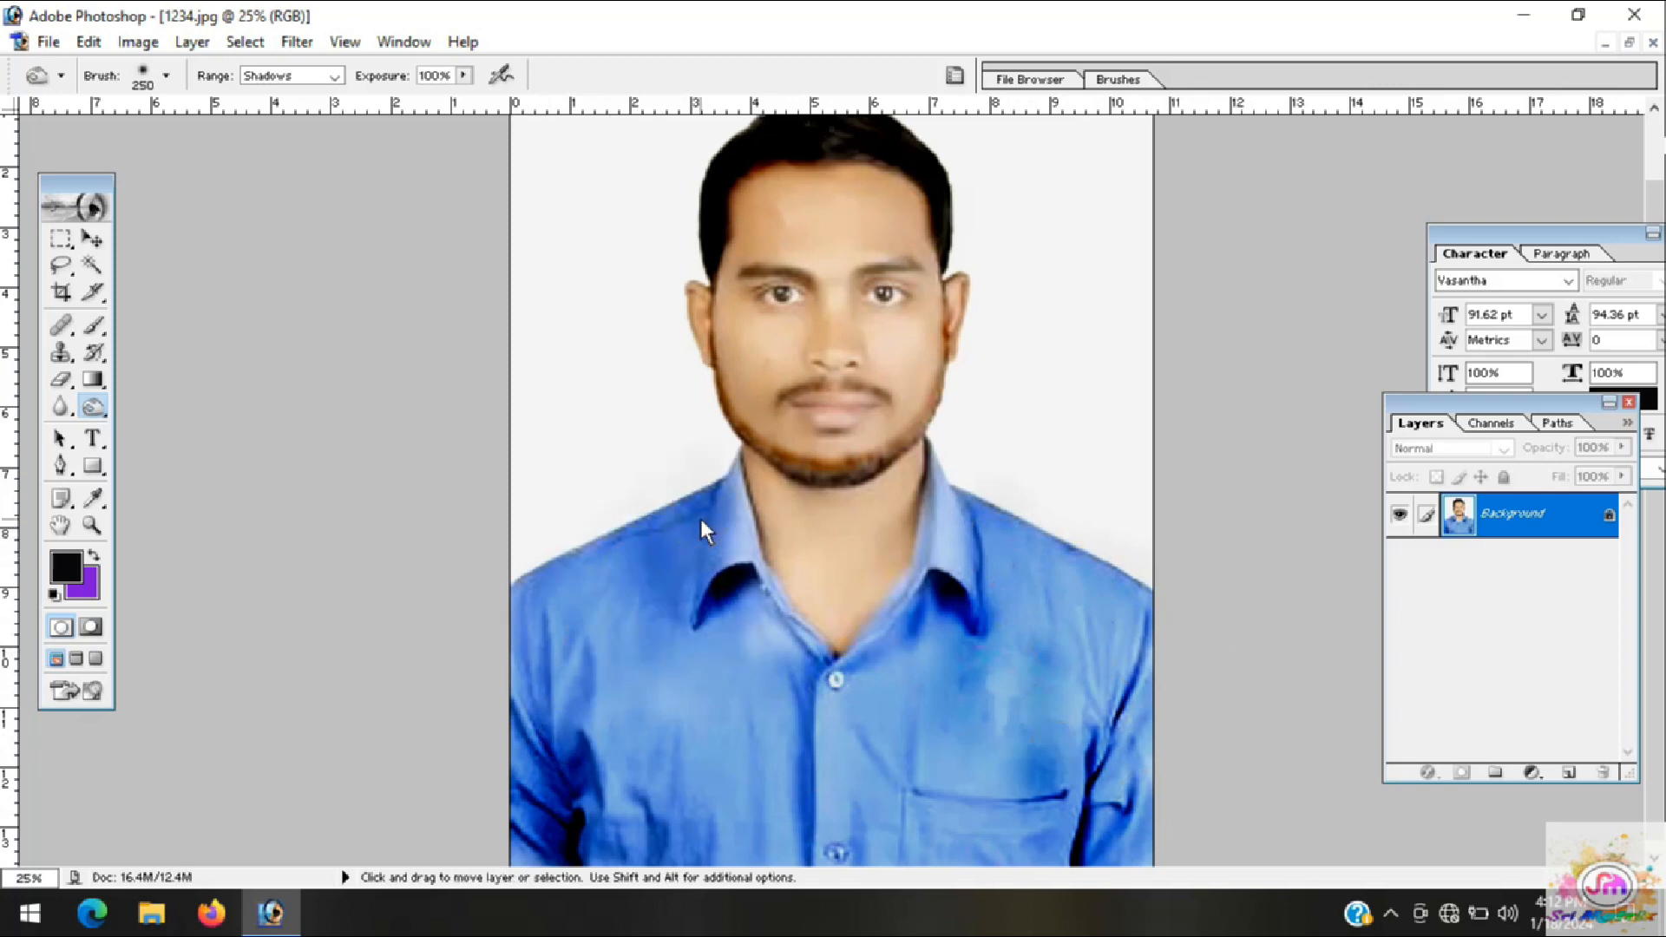
# Step: Darken the left shirt collar and its lower edge with a 90-pixel Burn brush
pyautogui.hotkey('ctrl', '+')
pyautogui.hotkey('ctrl', '+')
pyautogui.hotkey('ctrl', '+')
pyautogui.press('[')
pyautogui.press('[')
pyautogui.press('[')
pyautogui.press('[')
pyautogui.press('[')
pyautogui.press('[')
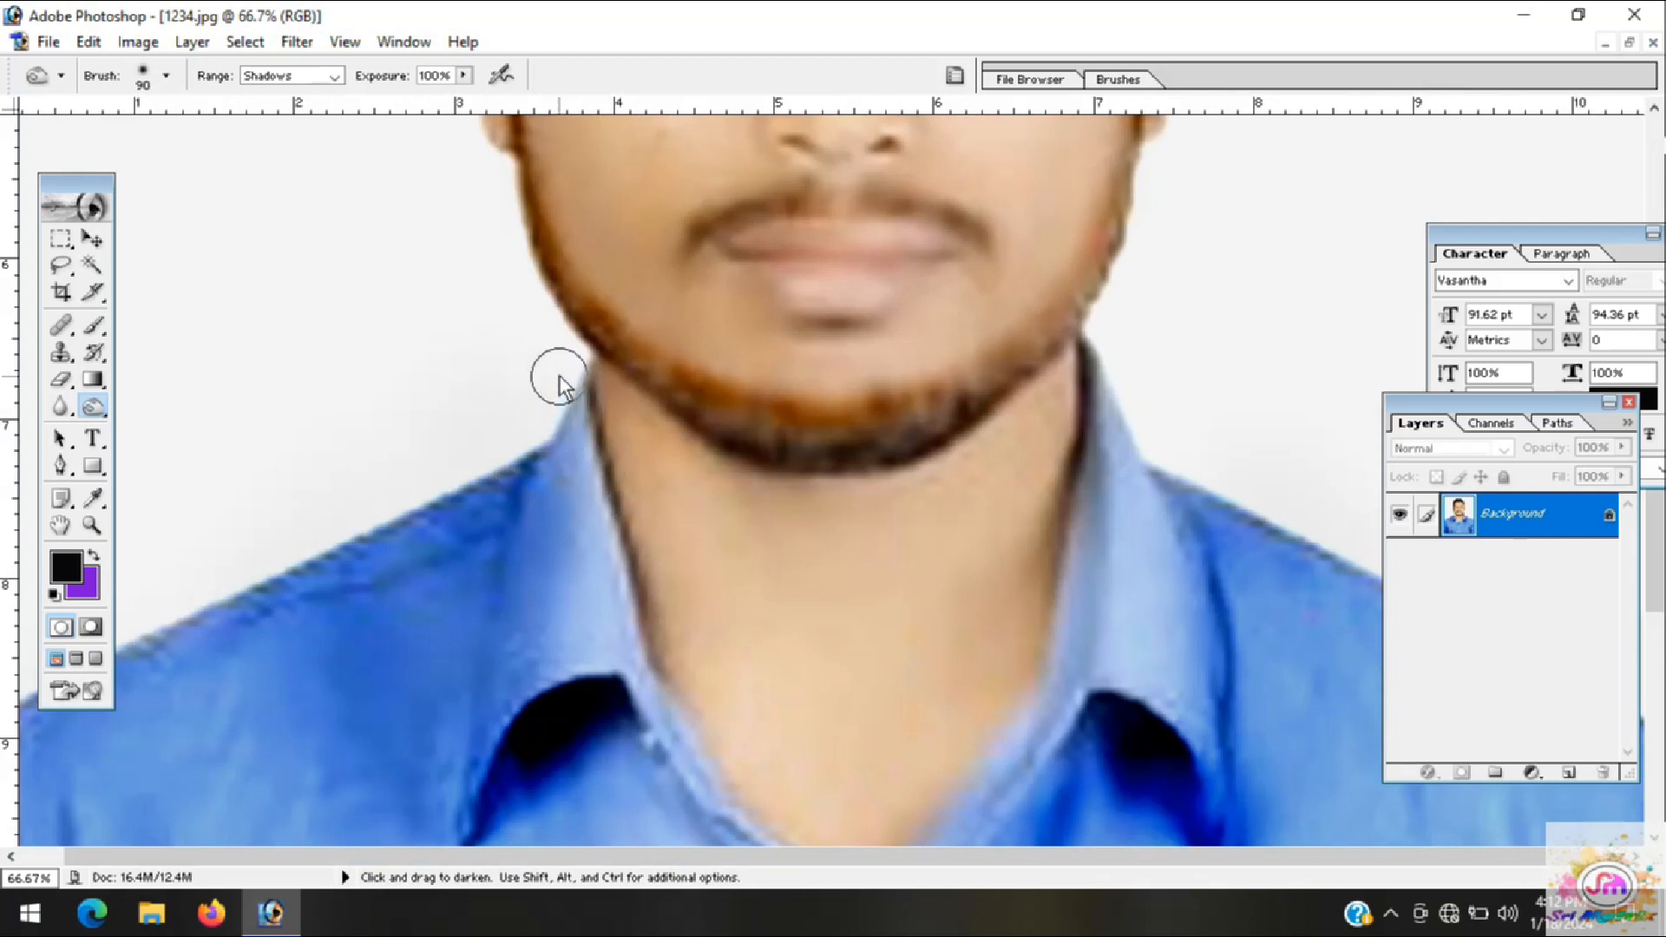
pyautogui.moveTo(555, 418); pyautogui.dragTo(589, 546)
pyautogui.moveTo(565, 468); pyautogui.dragTo(601, 666)
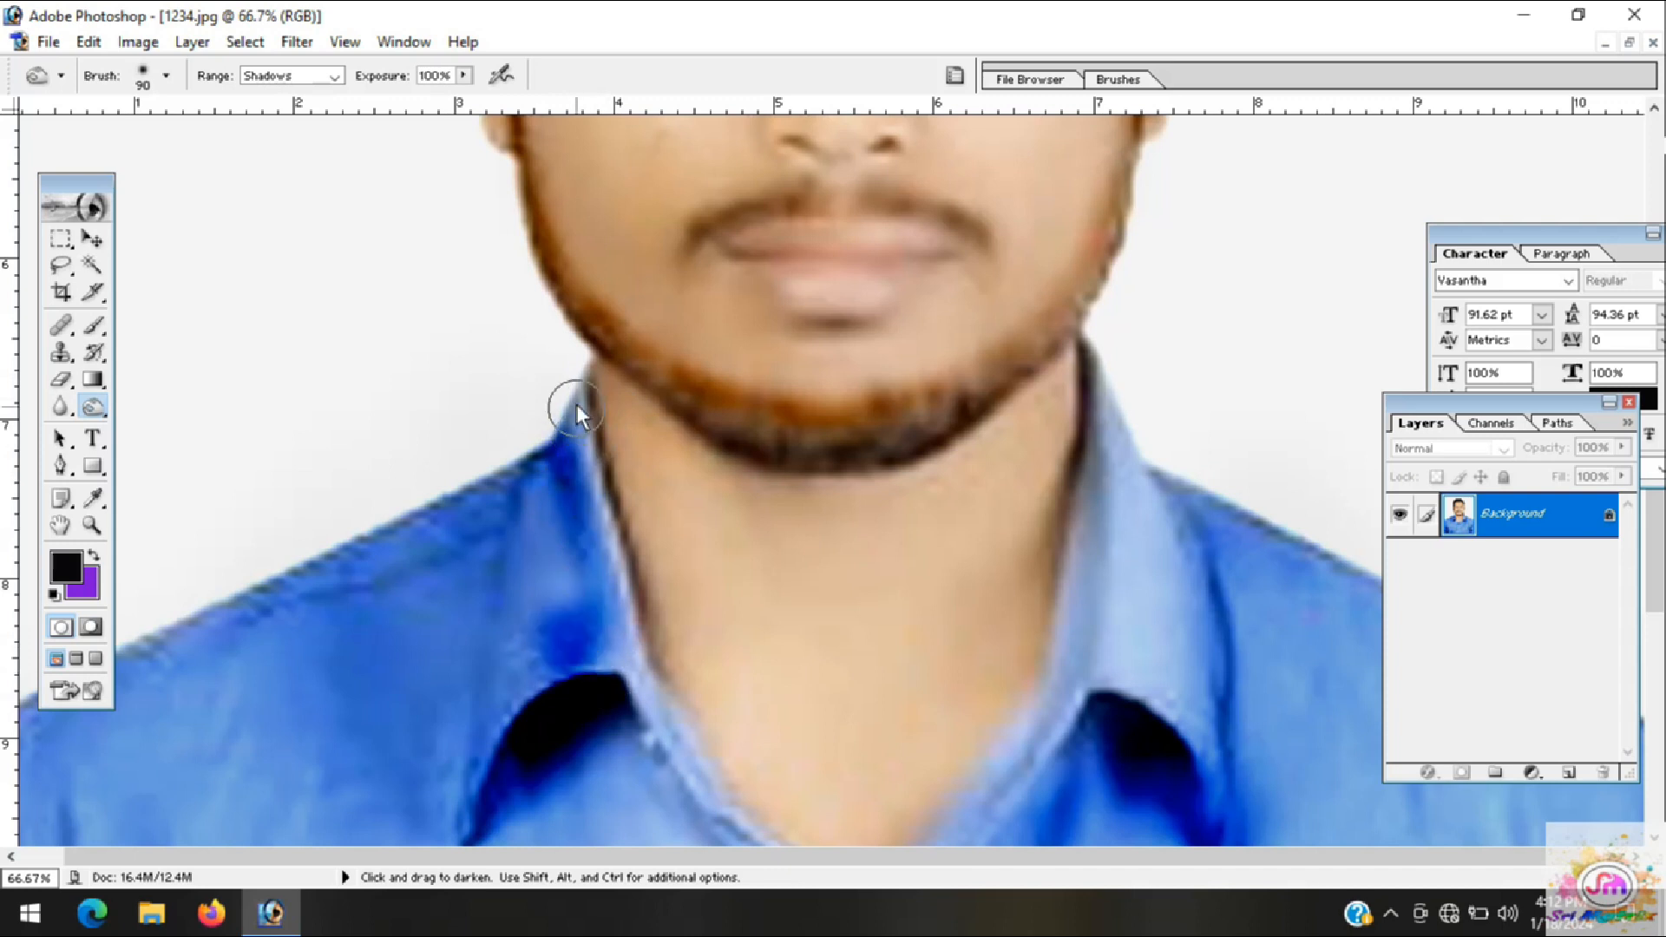
pyautogui.moveTo(558, 373)
pyautogui.mouseDown()
pyautogui.moveTo(586, 544)
pyautogui.moveTo(727, 825)
pyautogui.mouseUp()
pyautogui.moveTo(540, 508); pyautogui.dragTo(498, 755)
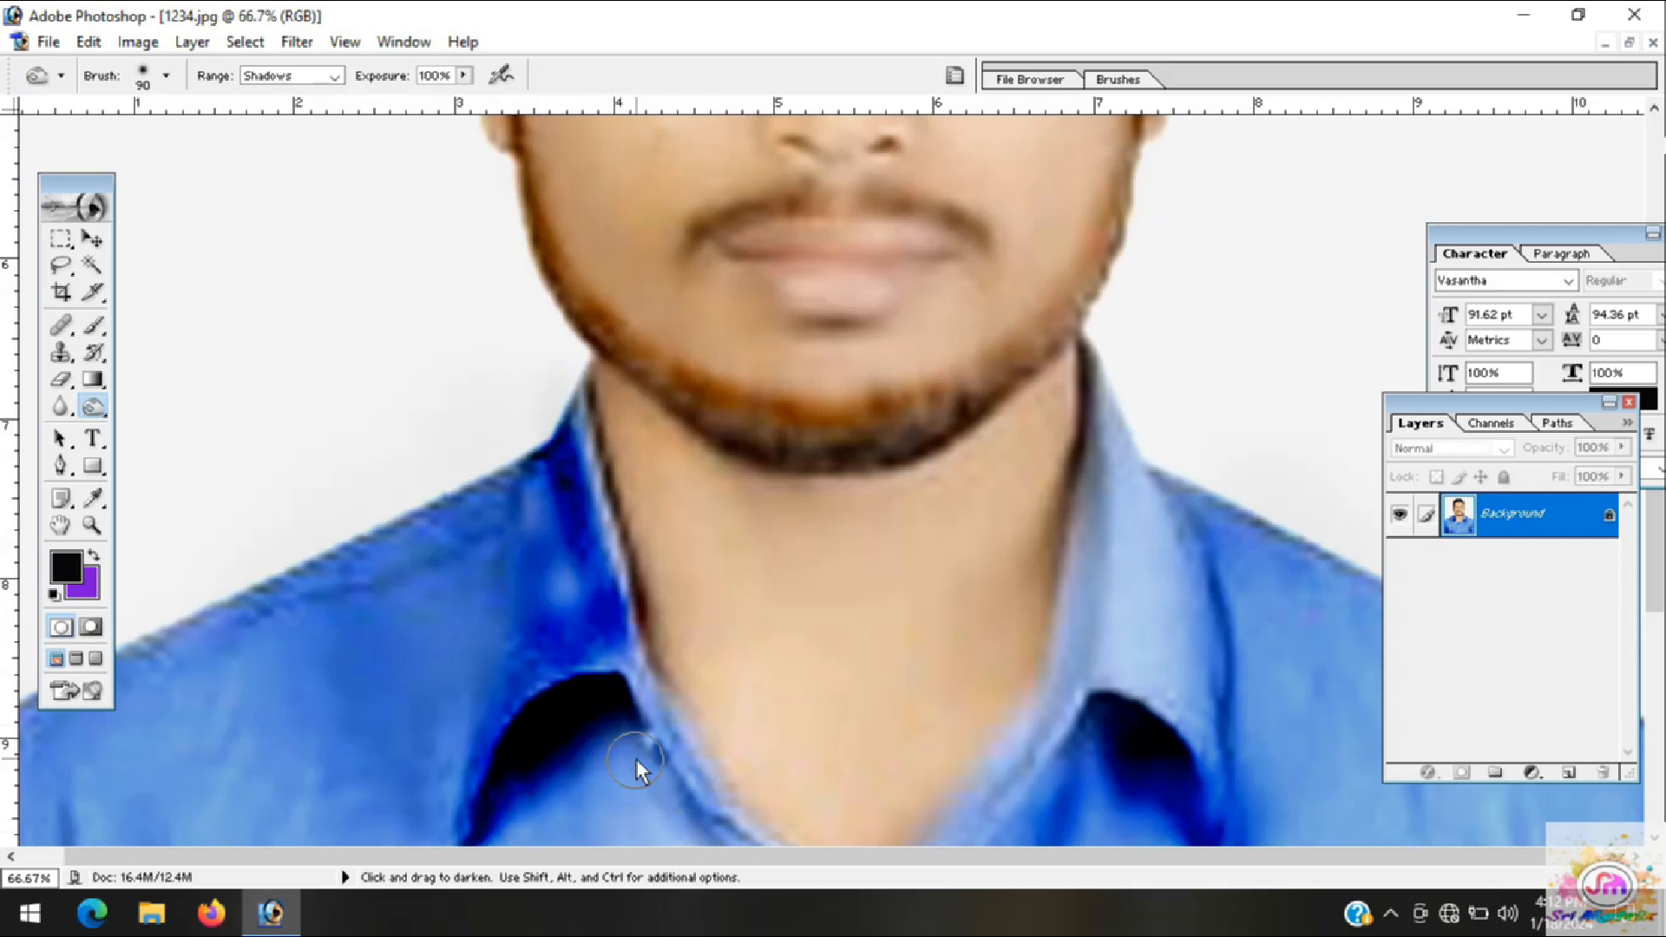
# Step: Darken the left neckline edge, the right collar and the button placket of the shirt with the Burn tool
pyautogui.scroll(-3, 637, 761)
pyautogui.moveTo(637, 514)
pyautogui.mouseDown()
pyautogui.moveTo(821, 753)
pyautogui.moveTo(815, 841)
pyautogui.mouseUp()
pyautogui.moveTo(1095, 209)
pyautogui.mouseDown()
pyautogui.moveTo(1170, 440)
pyautogui.moveTo(1175, 539)
pyautogui.moveTo(1142, 450)
pyautogui.moveTo(1089, 503)
pyautogui.moveTo(1160, 576)
pyautogui.moveTo(1164, 361)
pyautogui.moveTo(1198, 550)
pyautogui.moveTo(1114, 397)
pyautogui.moveTo(1028, 573)
pyautogui.moveTo(888, 781)
pyautogui.mouseUp()
pyautogui.scroll(-3, 887, 781)
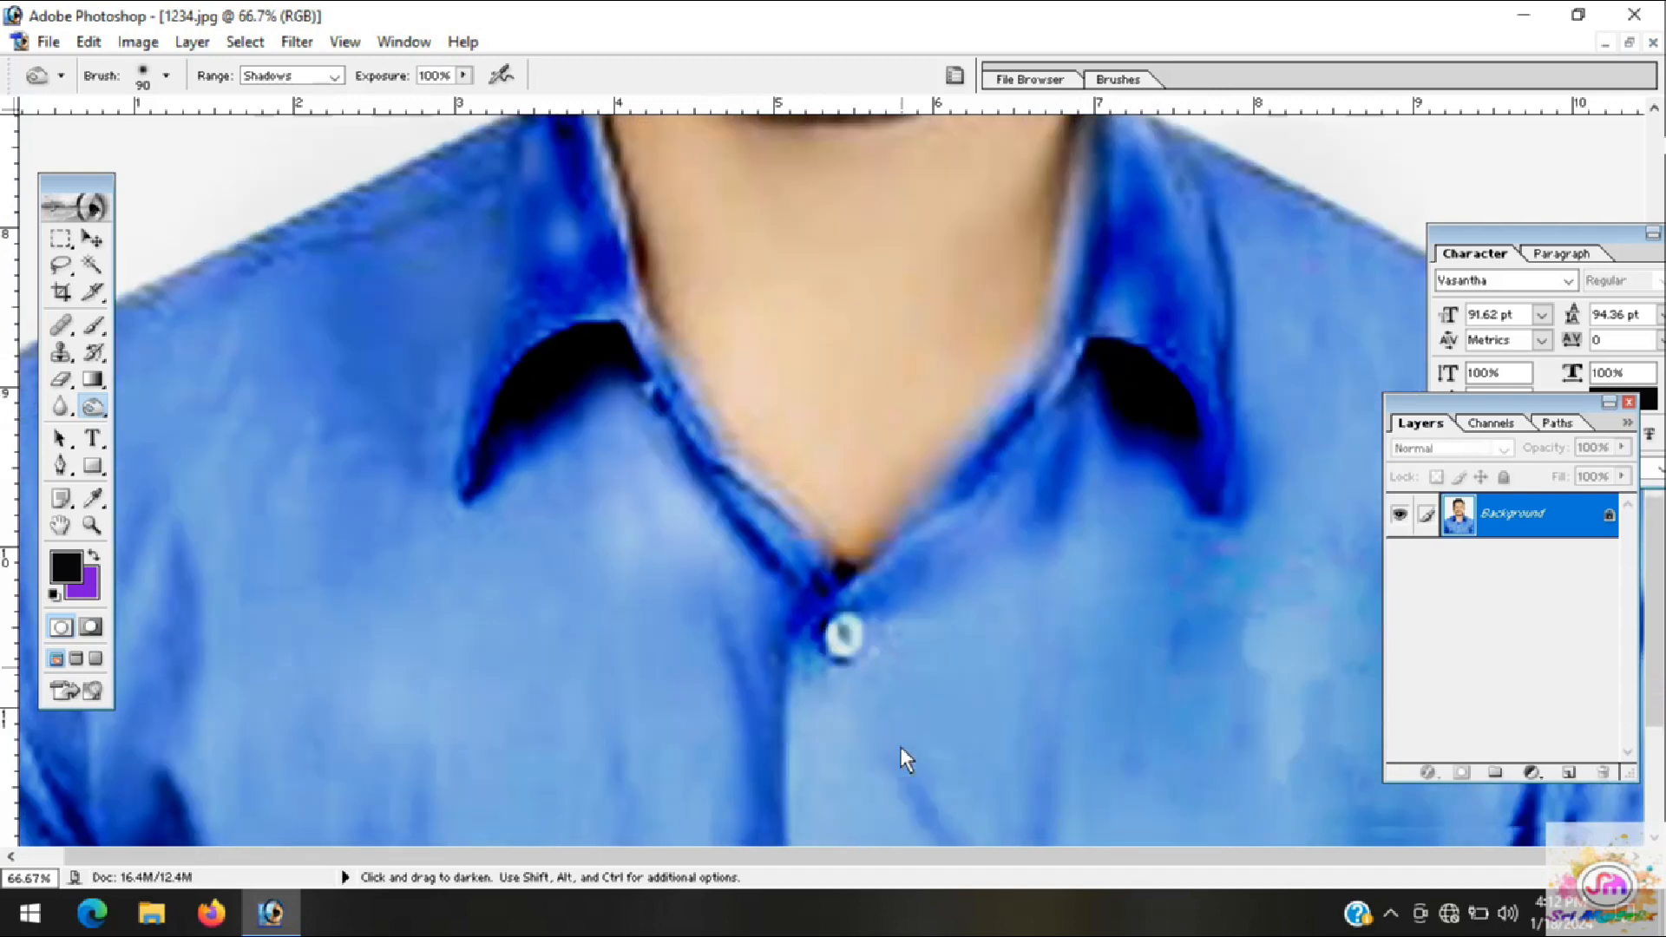
pyautogui.moveTo(828, 730); pyautogui.dragTo(820, 841)
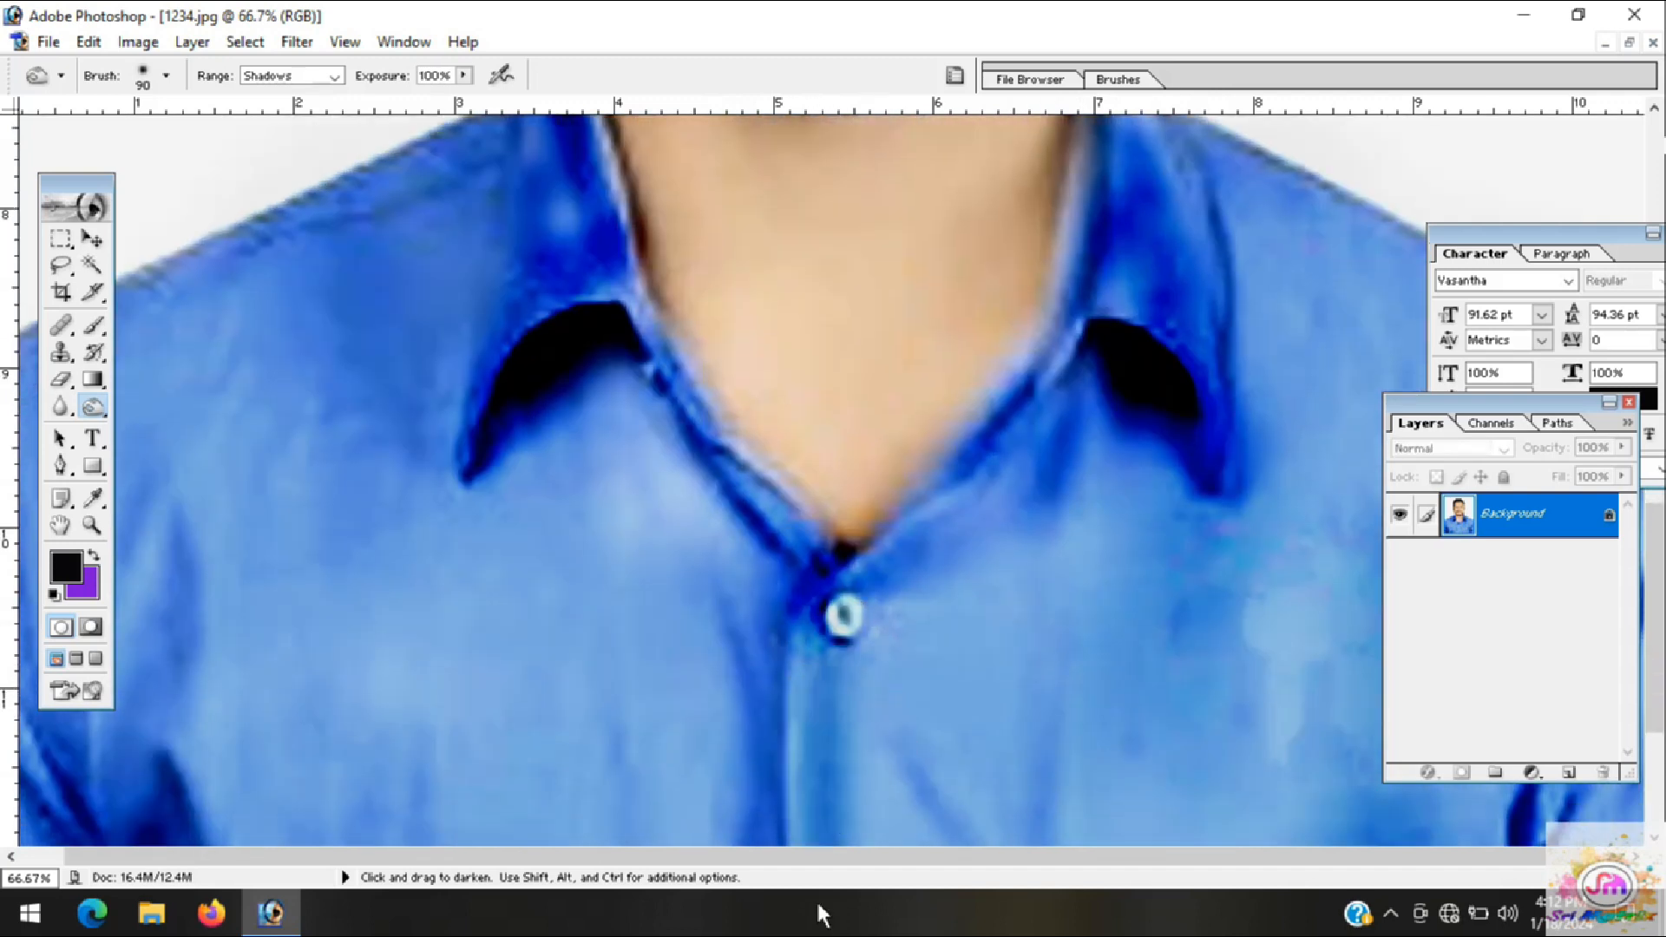
pyautogui.hotkey('ctrl', '-')
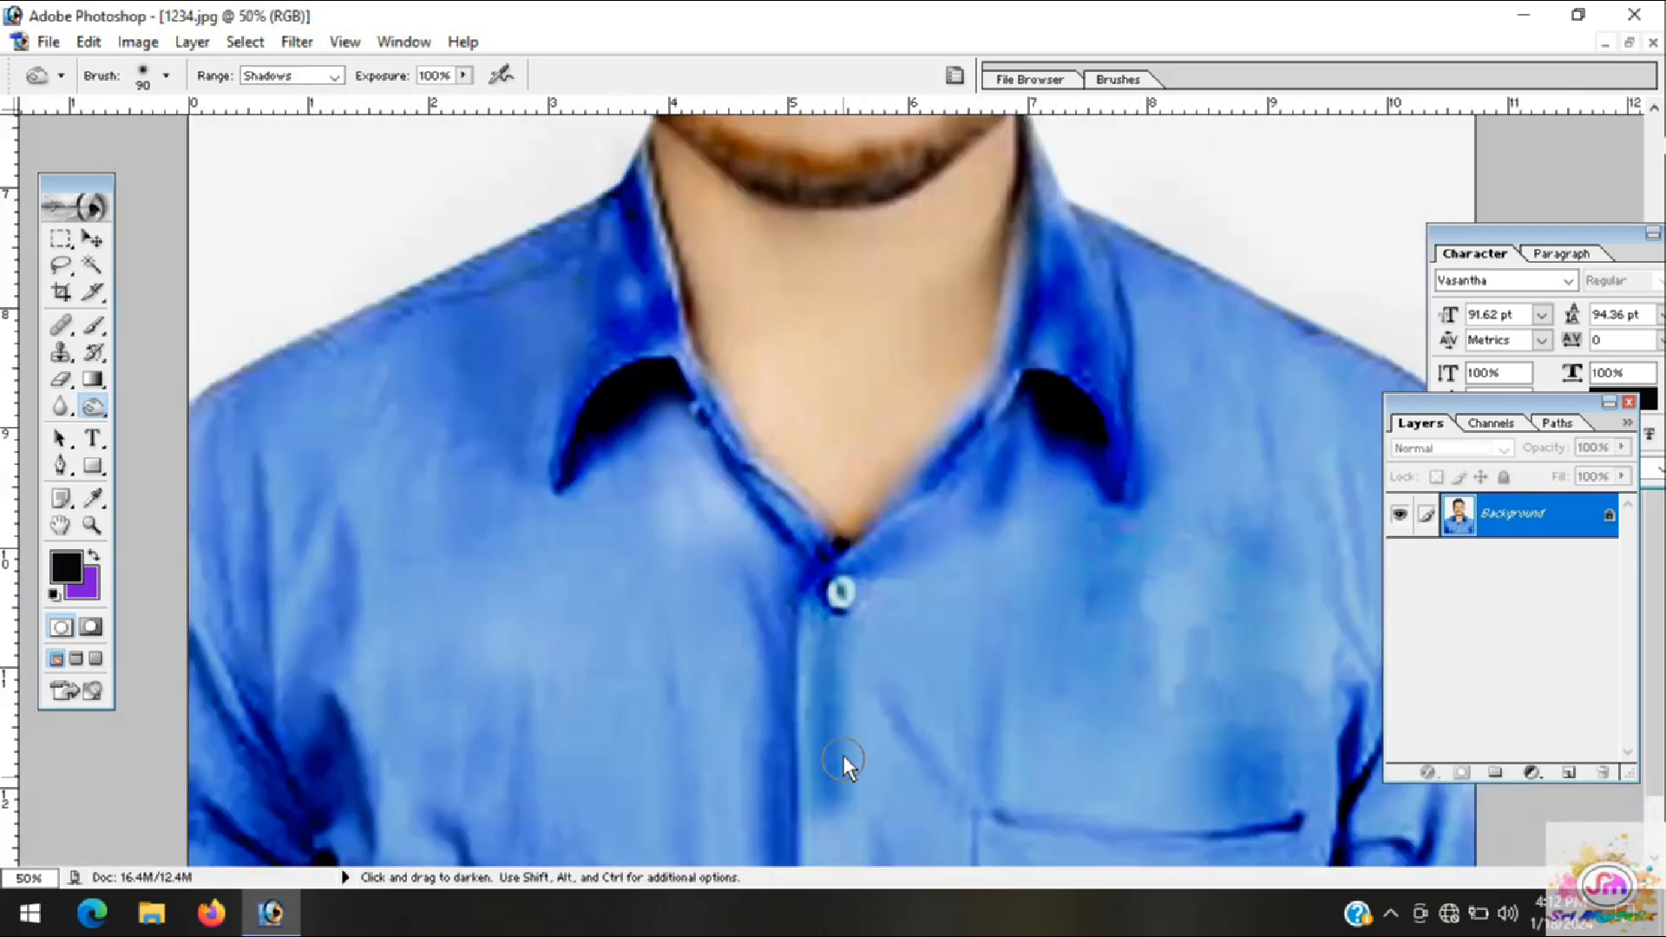
# Step: Darken the lower shirt between the button placket and the pocket using Burn with brushes up to 150 pixels
pyautogui.hotkey('ctrl', '-')
pyautogui.moveTo(833, 739)
pyautogui.mouseDown()
pyautogui.moveTo(826, 872)
pyautogui.moveTo(825, 784)
pyautogui.moveTo(849, 716)
pyautogui.moveTo(809, 854)
pyautogui.moveTo(833, 877)
pyautogui.mouseUp()
pyautogui.moveTo(872, 642)
pyautogui.mouseDown()
pyautogui.moveTo(872, 804)
pyautogui.moveTo(911, 642)
pyautogui.moveTo(887, 616)
pyautogui.moveTo(867, 783)
pyautogui.moveTo(883, 621)
pyautogui.moveTo(913, 789)
pyautogui.moveTo(926, 677)
pyautogui.moveTo(907, 828)
pyautogui.moveTo(945, 581)
pyautogui.moveTo(969, 843)
pyautogui.moveTo(1044, 851)
pyautogui.mouseUp()
pyautogui.press(']')
pyautogui.press(']')
pyautogui.press(']')
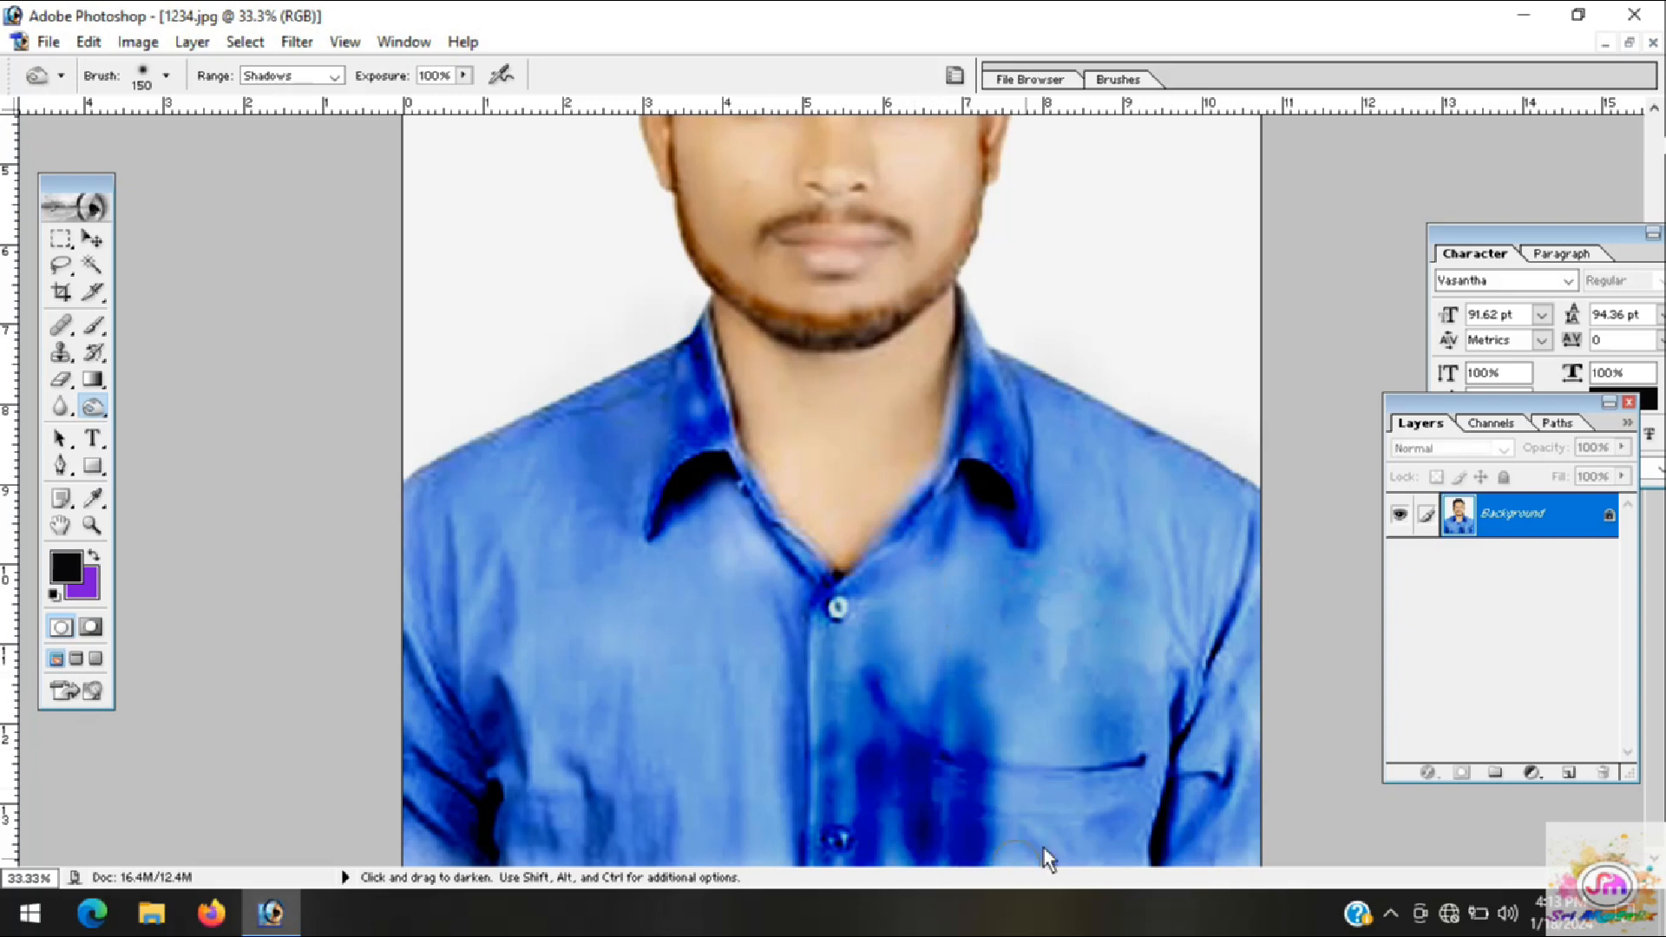
pyautogui.moveTo(968, 623)
pyautogui.mouseDown()
pyautogui.moveTo(935, 564)
pyautogui.moveTo(829, 755)
pyautogui.moveTo(857, 775)
pyautogui.moveTo(848, 743)
pyautogui.moveTo(981, 662)
pyautogui.moveTo(885, 911)
pyautogui.moveTo(903, 846)
pyautogui.mouseUp()
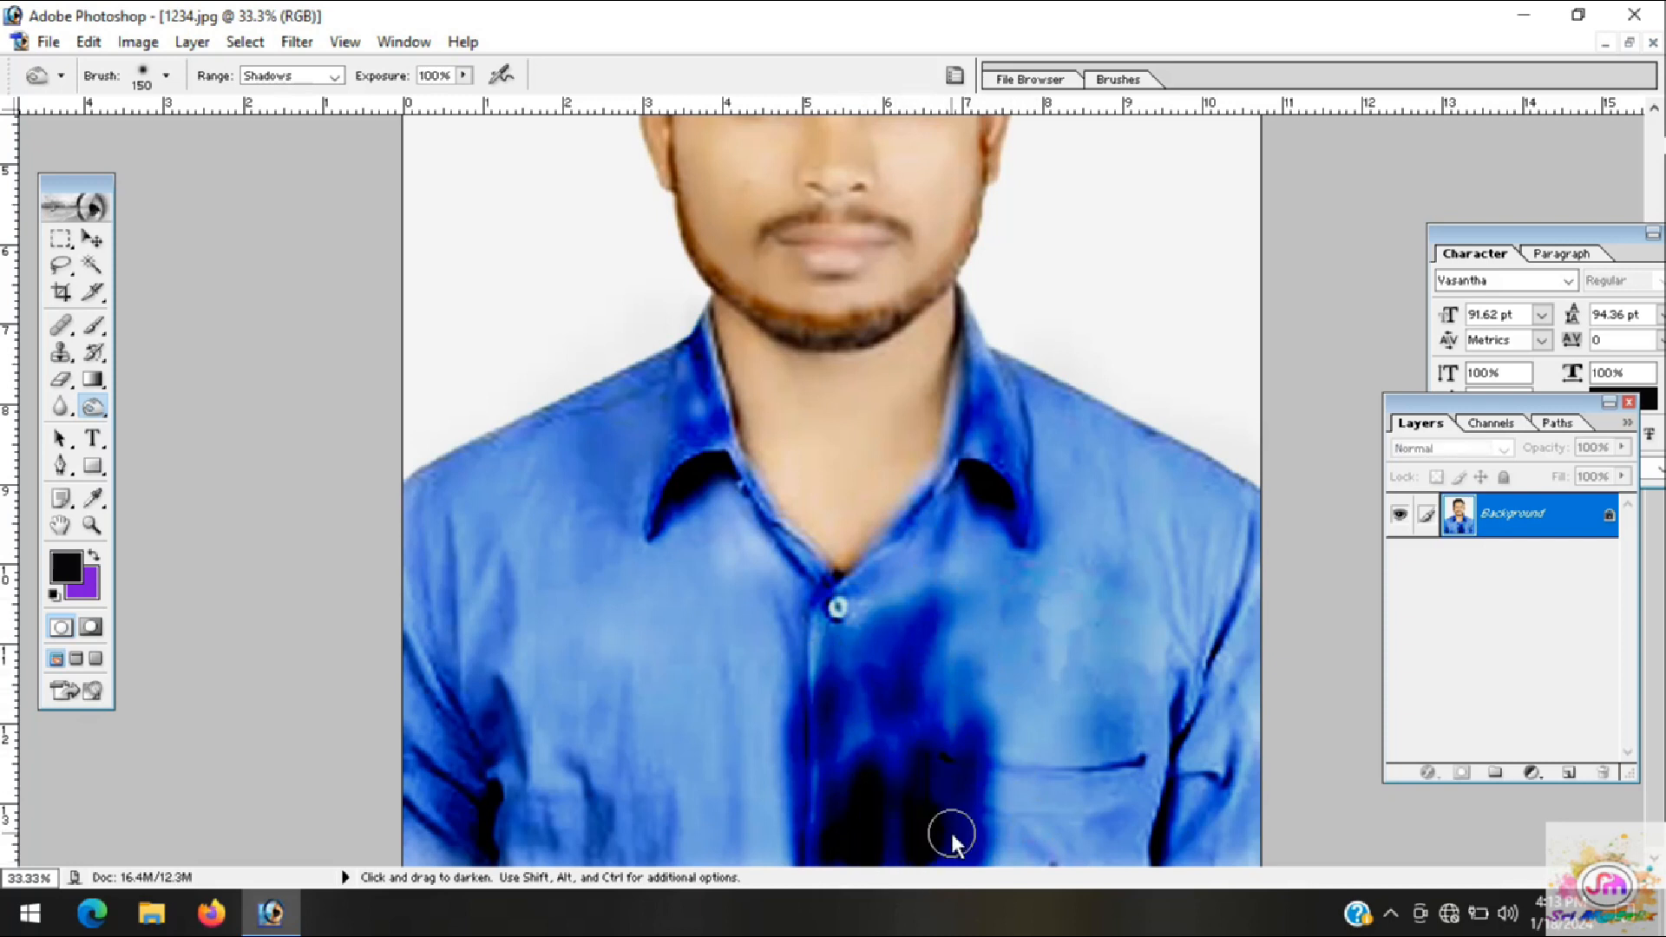
# Step: Undo the most recent Burn strokes around the shirt's placket and pocket
pyautogui.hotkey('ctrl', 'z')
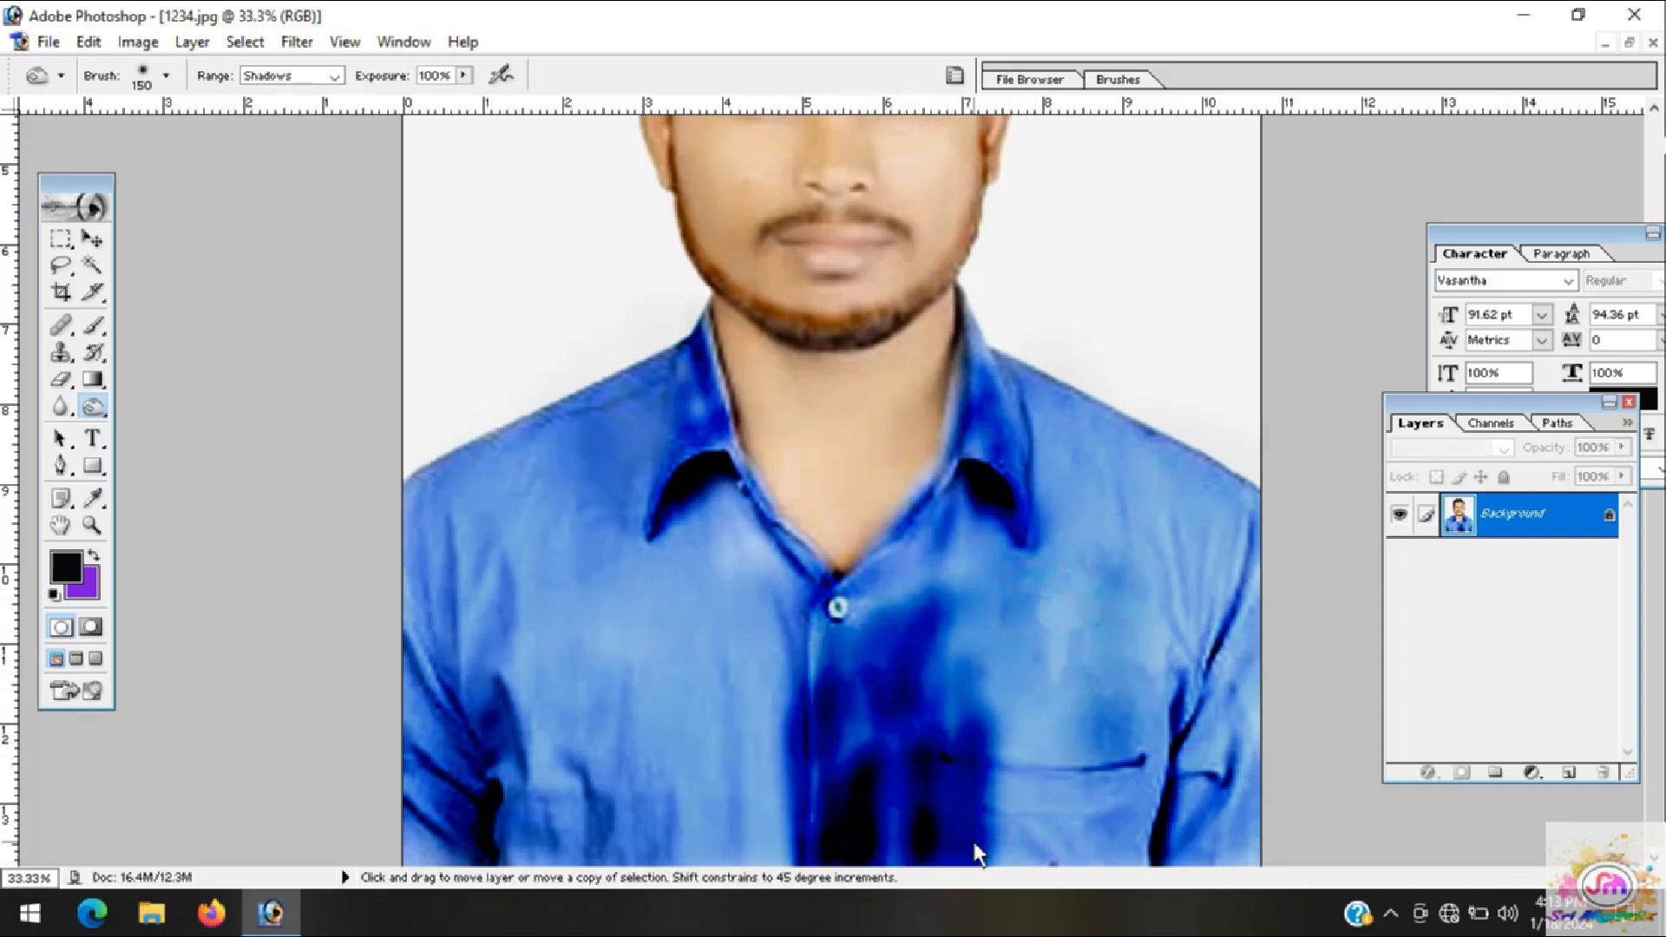
pyautogui.hotkey('ctrl', 'alt', 'z')
pyautogui.hotkey('ctrl', 'alt', 'z')
pyautogui.hotkey('ctrl', 'alt', 'z')
pyautogui.hotkey('ctrl', 'alt', 'z')
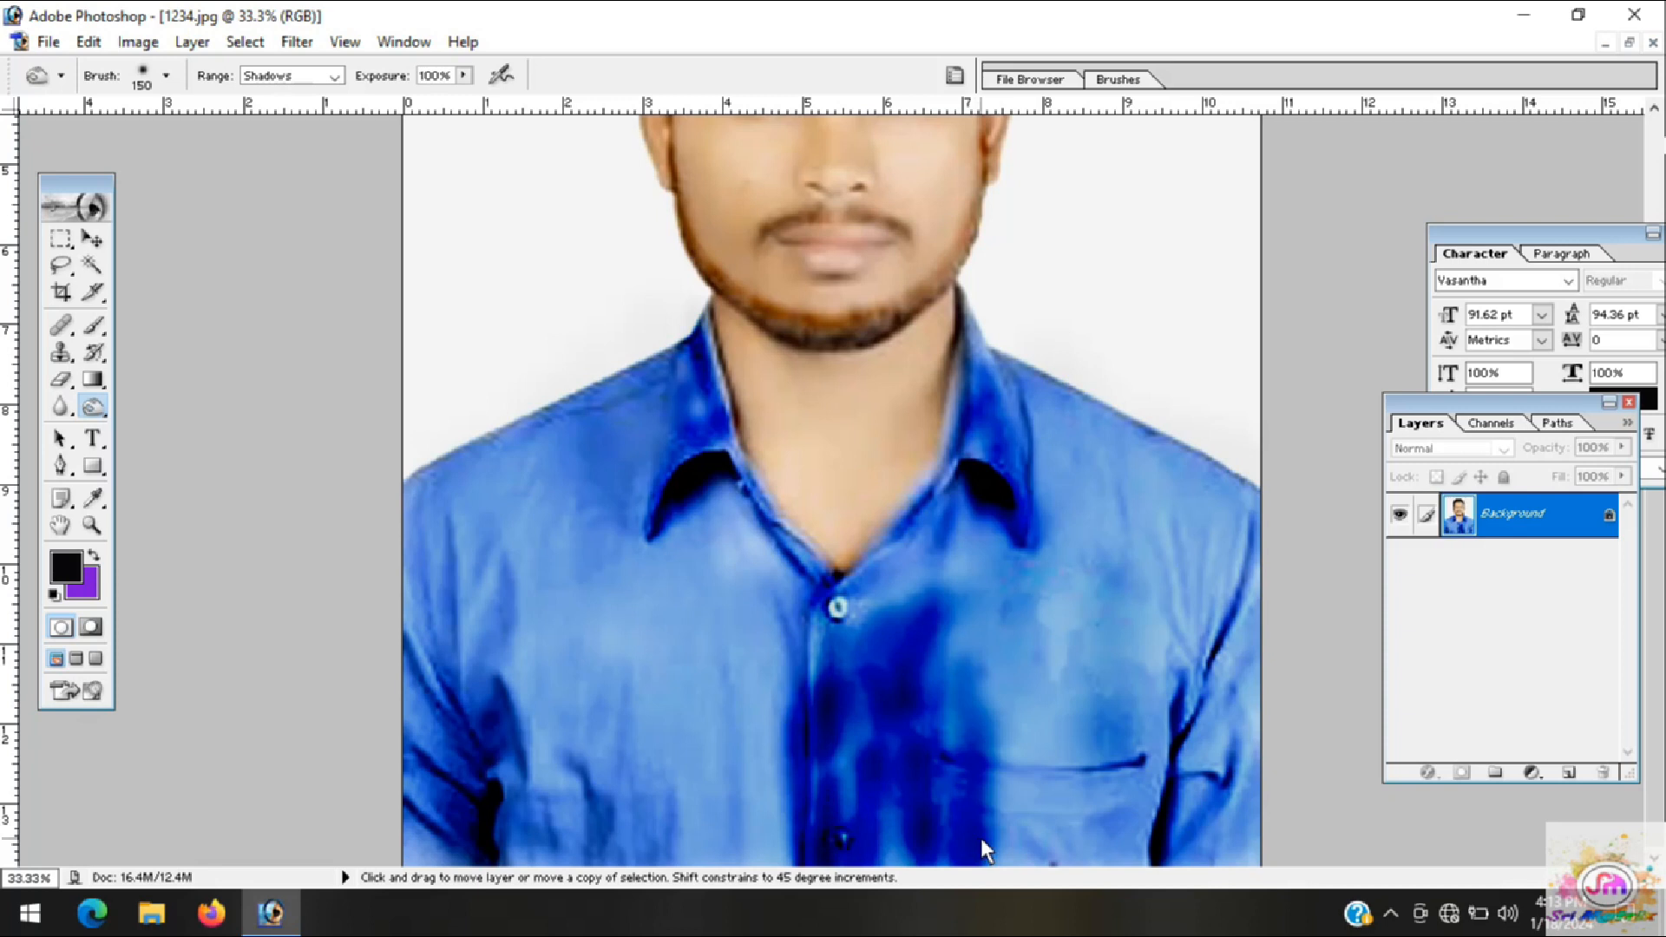
pyautogui.hotkey('ctrl', 'alt', 'z')
pyautogui.hotkey('ctrl', 'alt', 'z')
pyautogui.hotkey('ctrl', 'alt', 'z')
pyautogui.hotkey('ctrl', 'alt', 'z')
pyautogui.hotkey('ctrl', 'alt', 'z')
pyautogui.hotkey('ctrl', 'alt', 'z')
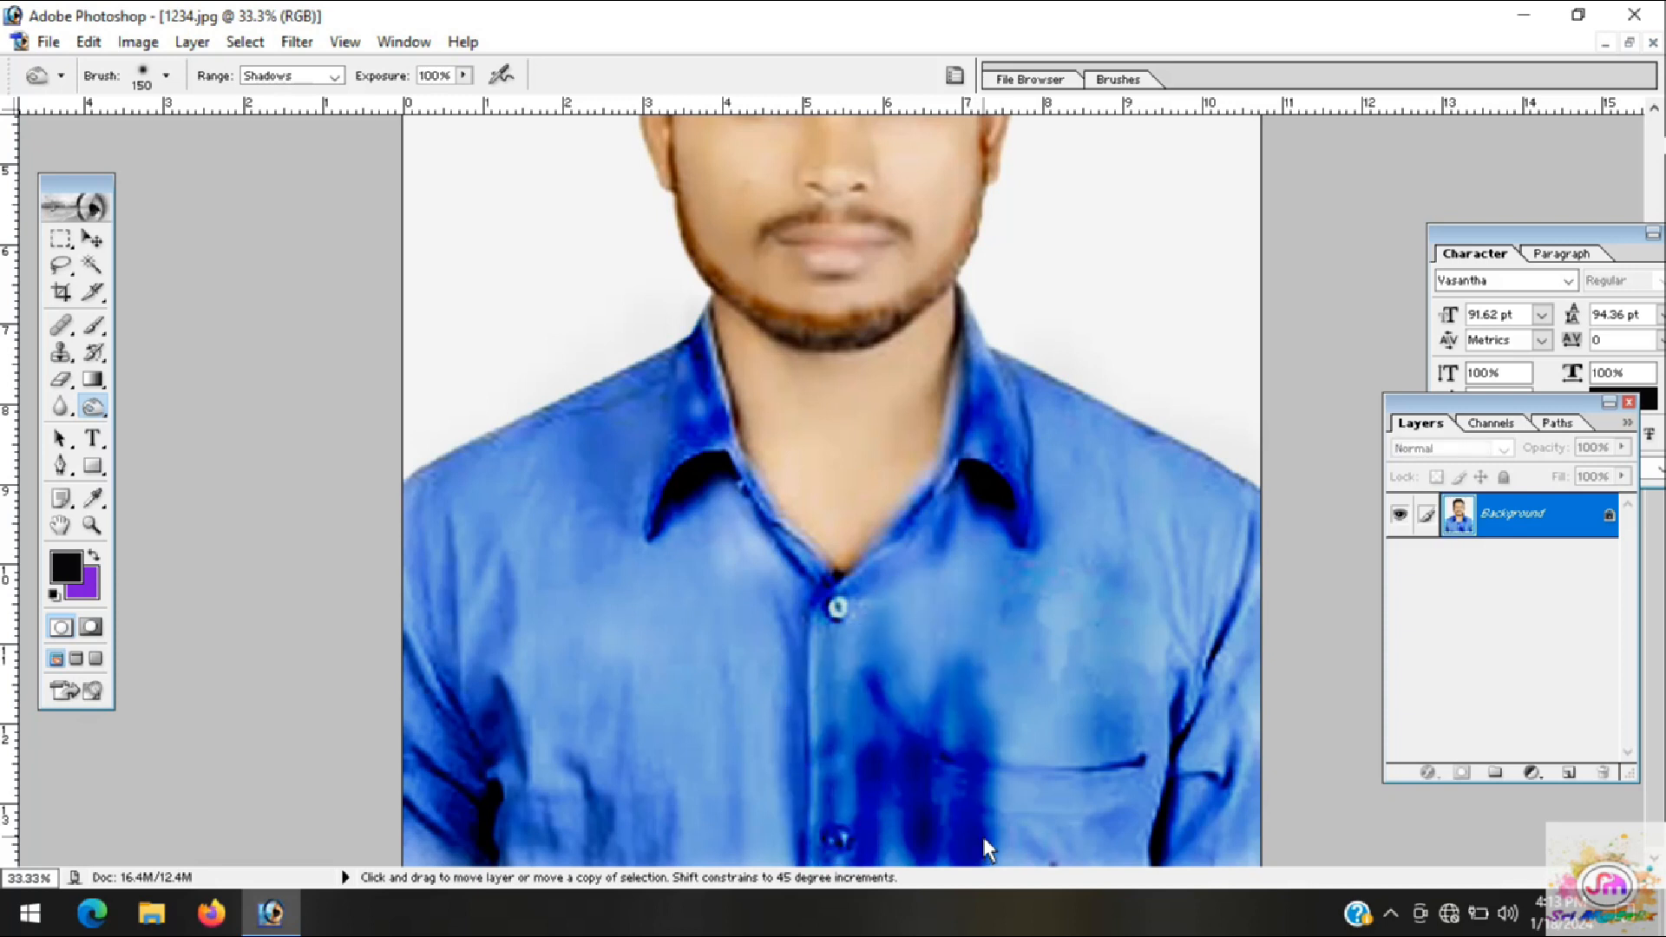
pyautogui.hotkey('ctrl', 'alt', 'z')
pyautogui.hotkey('ctrl', 'alt', 'z')
pyautogui.hotkey('ctrl', 'alt', 'z')
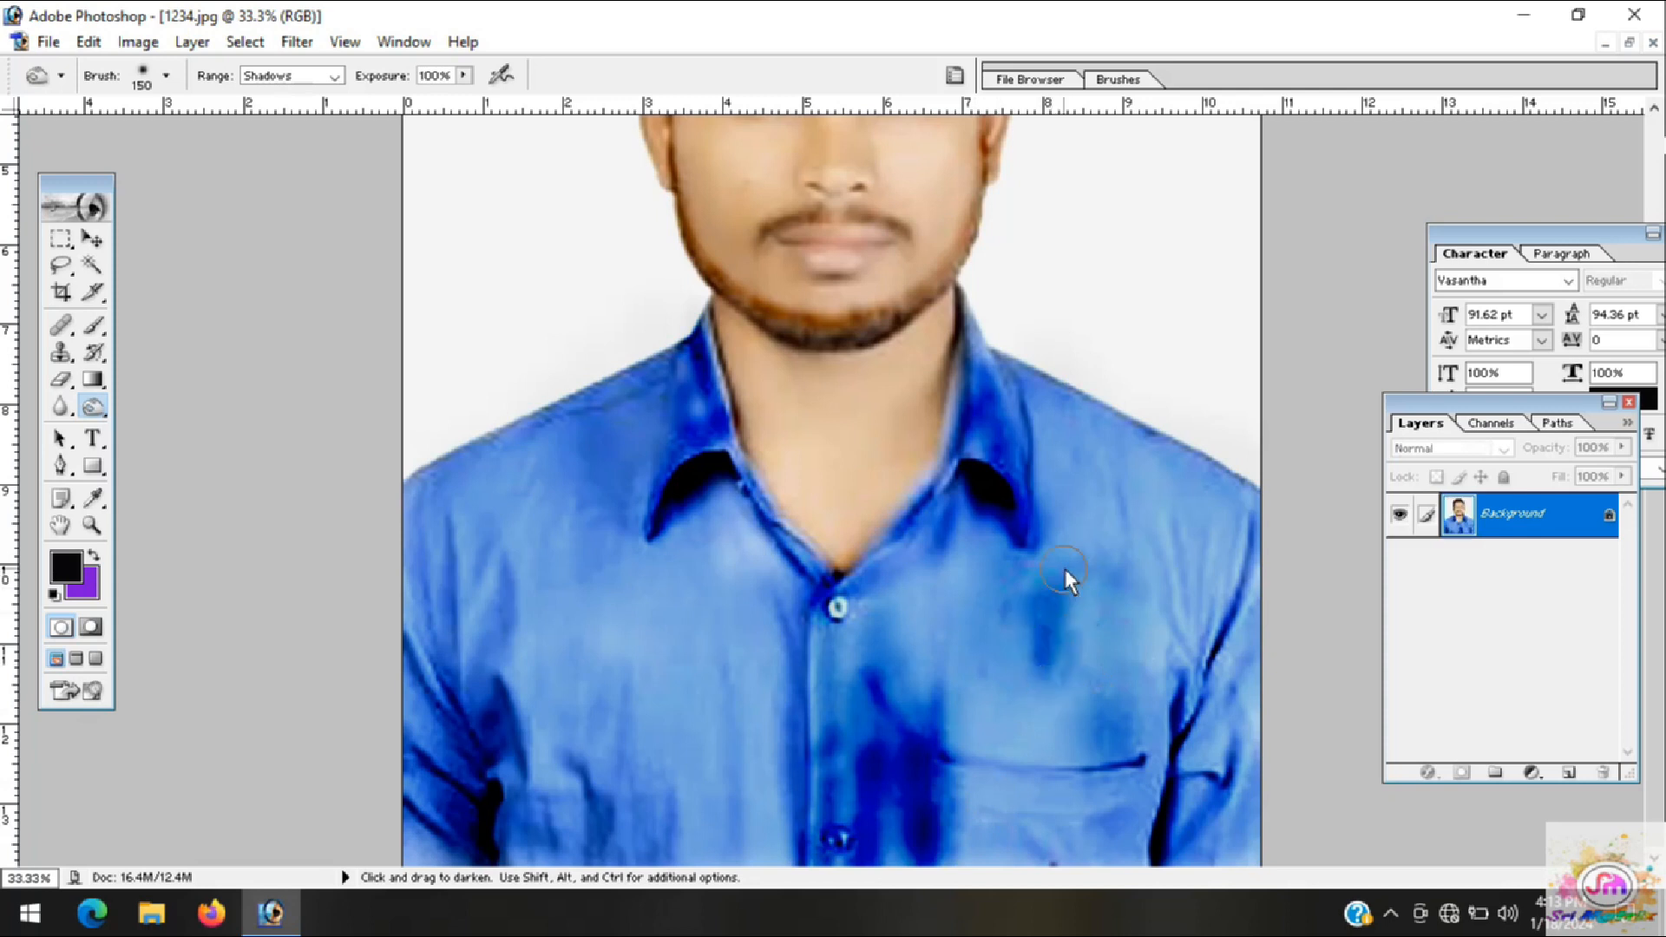
# Step: Select the plain light backdrop around the man using the Magic Wand with a tolerance of 32
pyautogui.scroll(1, 908, 746)
pyautogui.scroll(10, 908, 753)
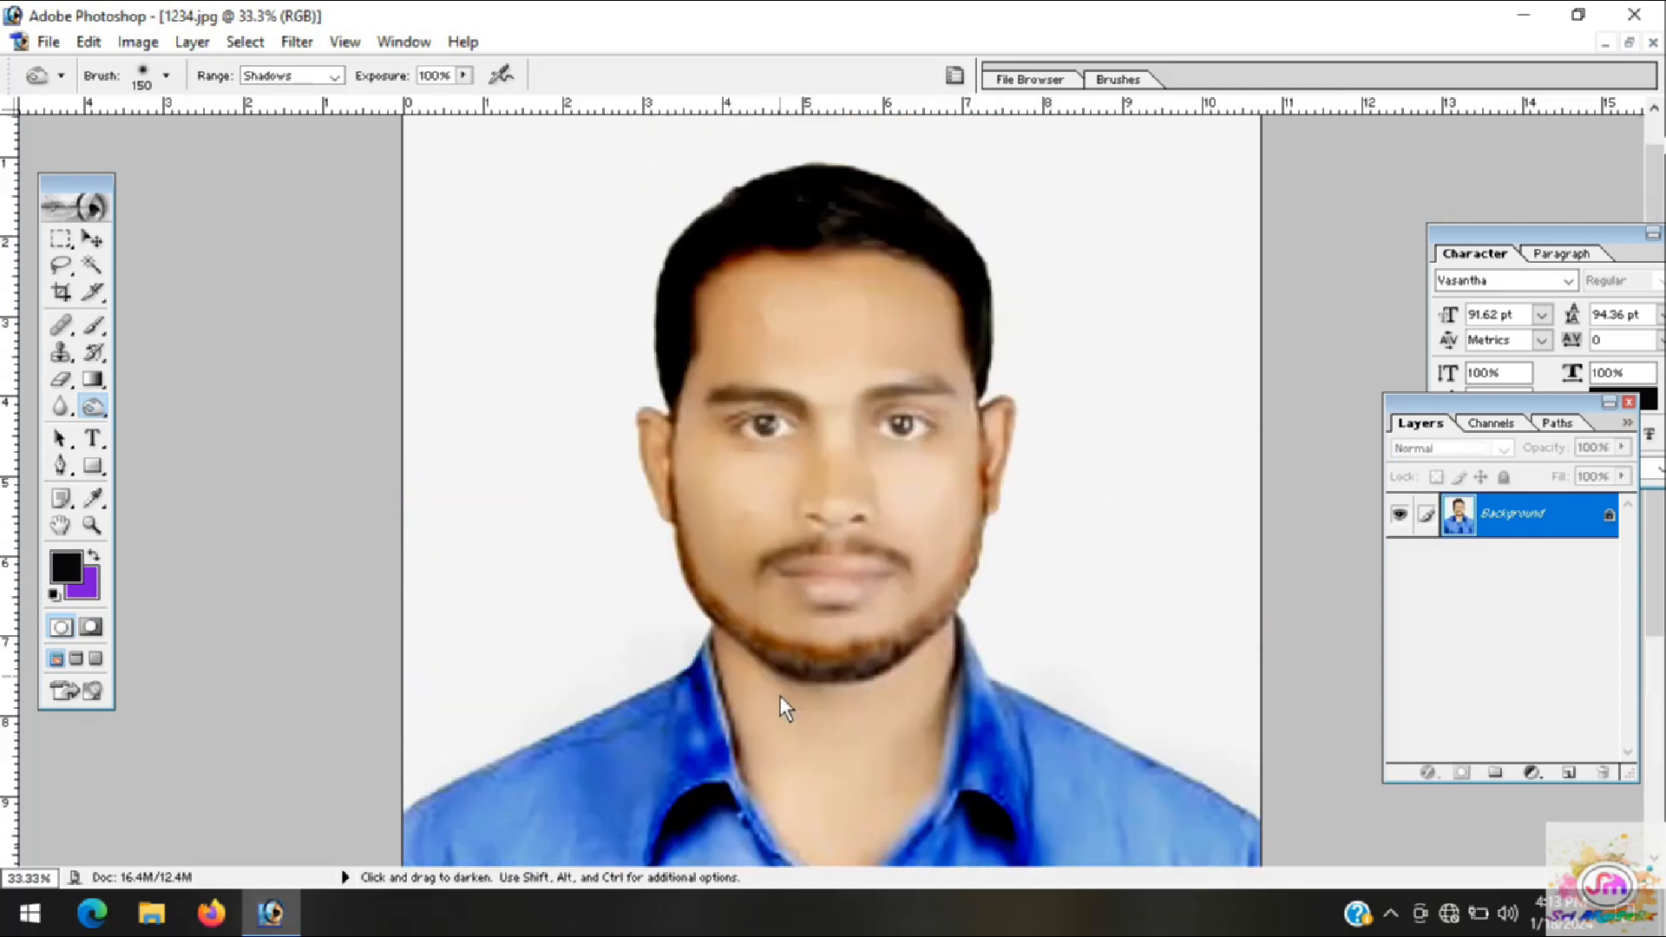
pyautogui.hotkey('ctrl', '+')
pyautogui.hotkey('ctrl', '-')
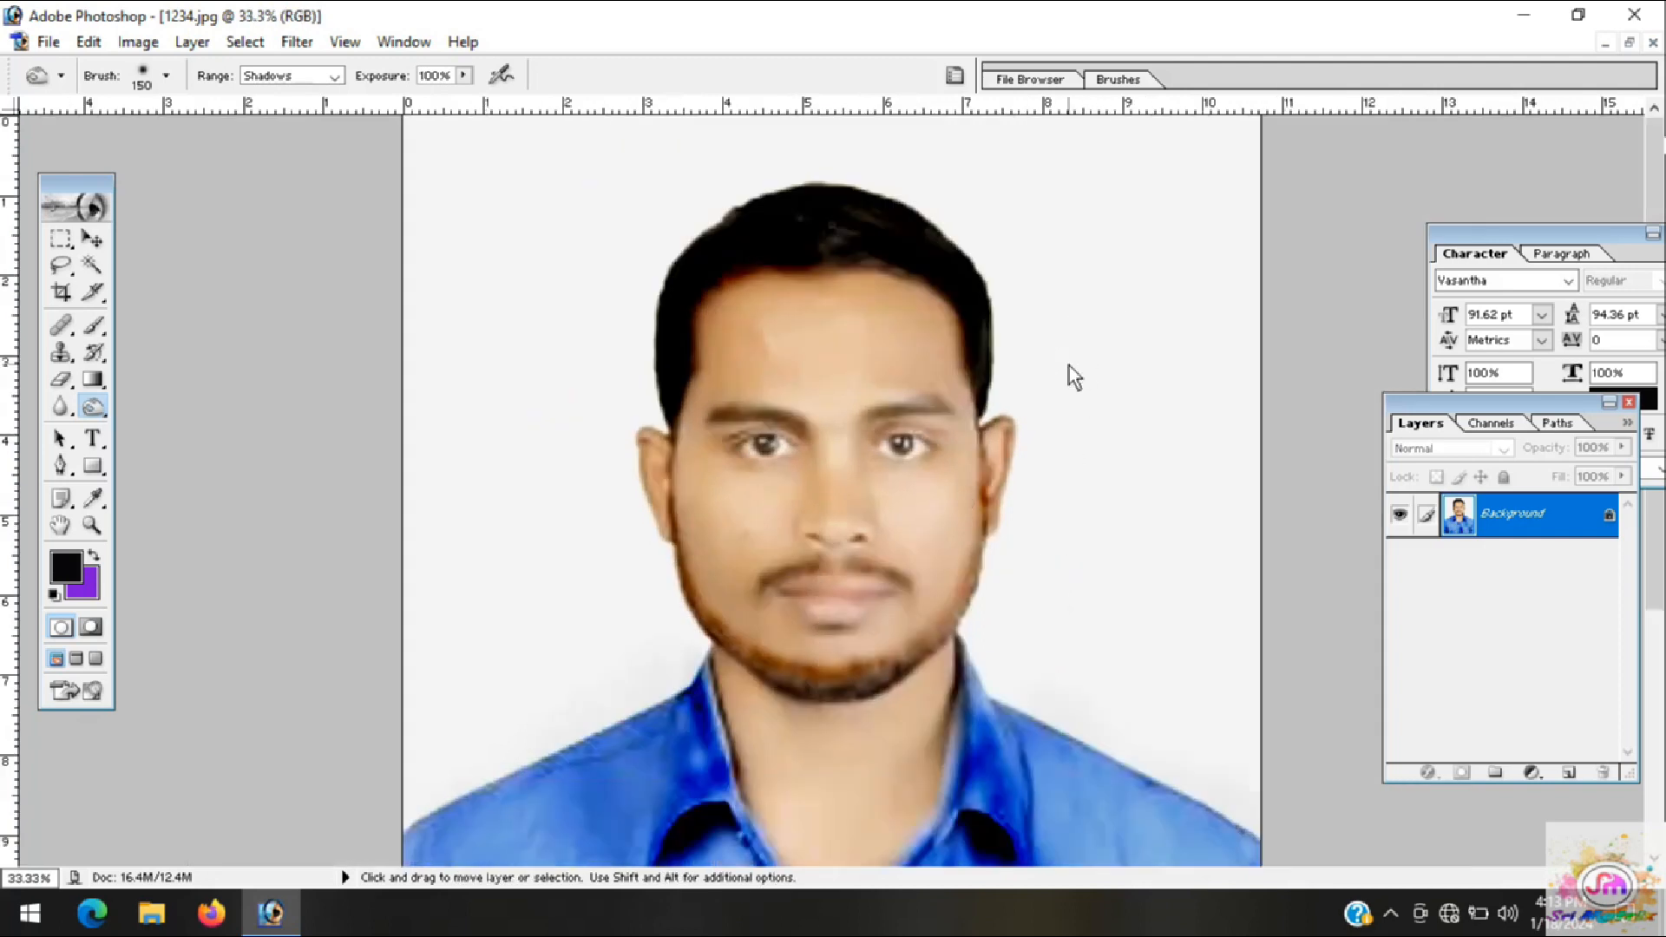
pyautogui.hotkey('ctrl', '-')
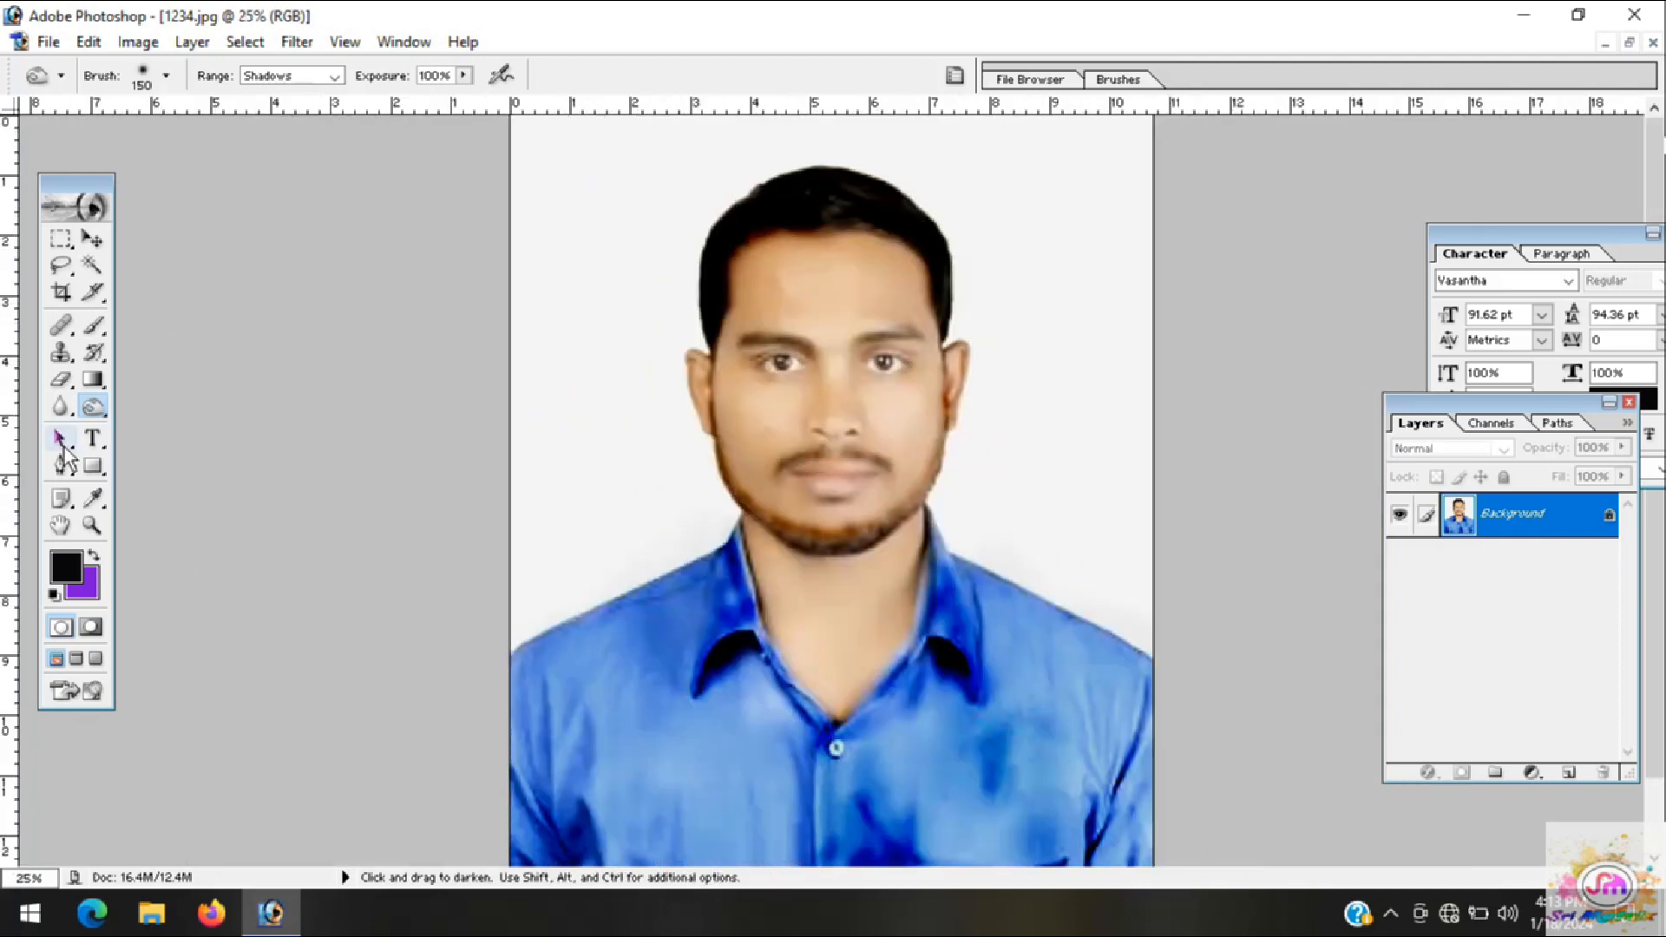
pyautogui.click(92, 266)
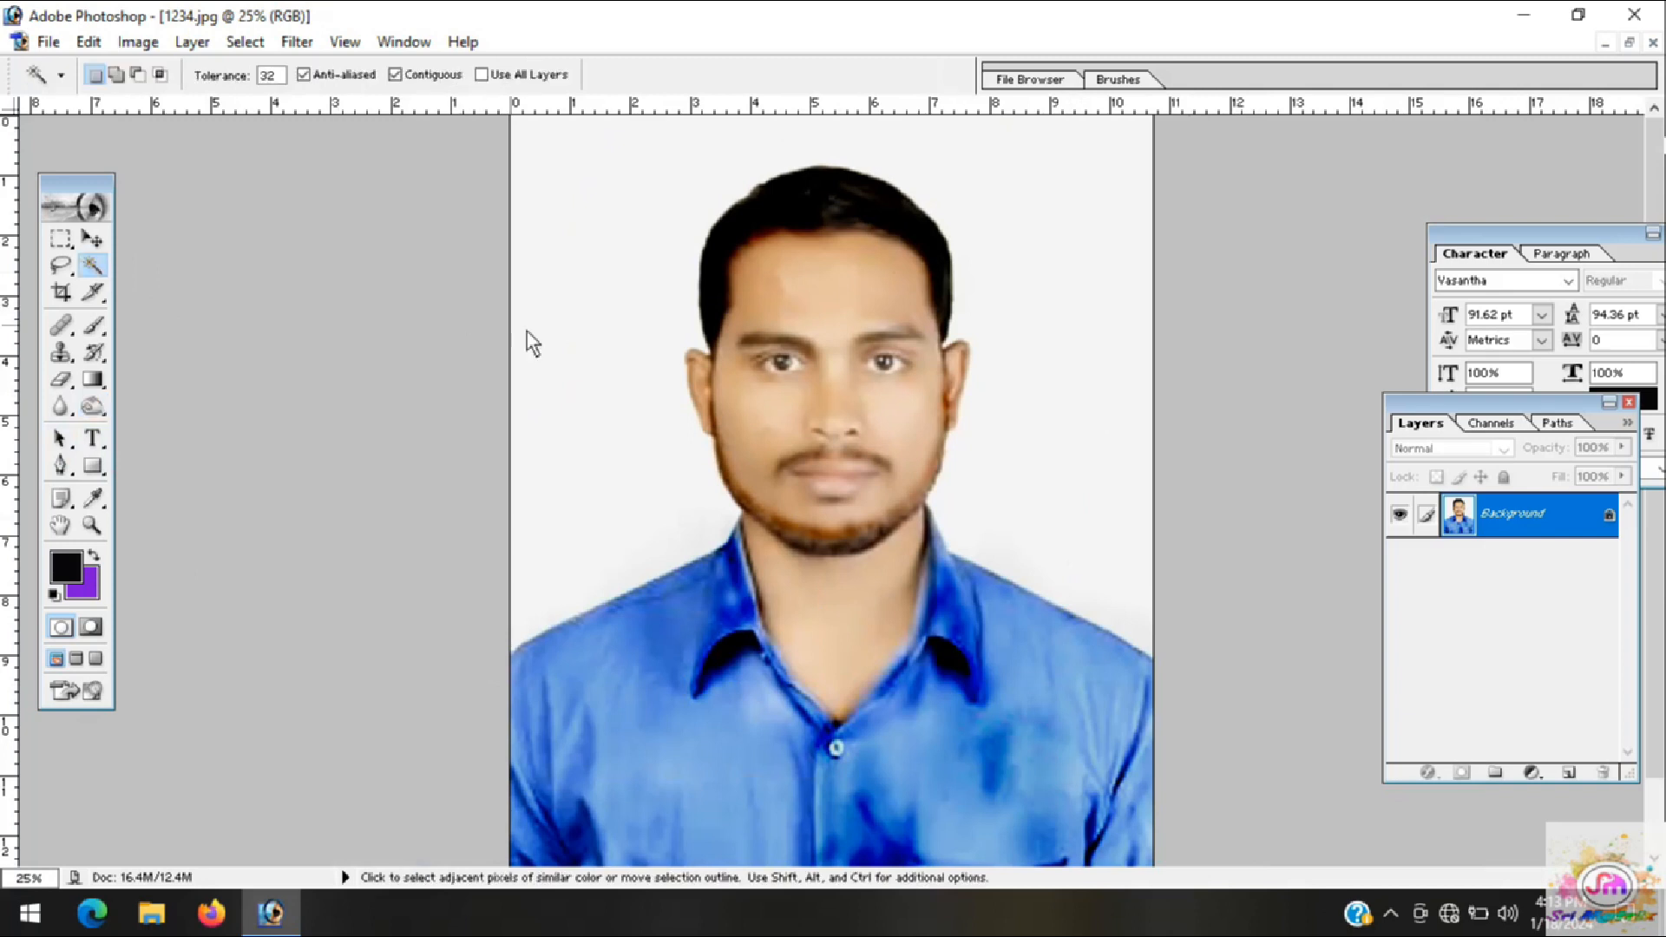
pyautogui.click(586, 323)
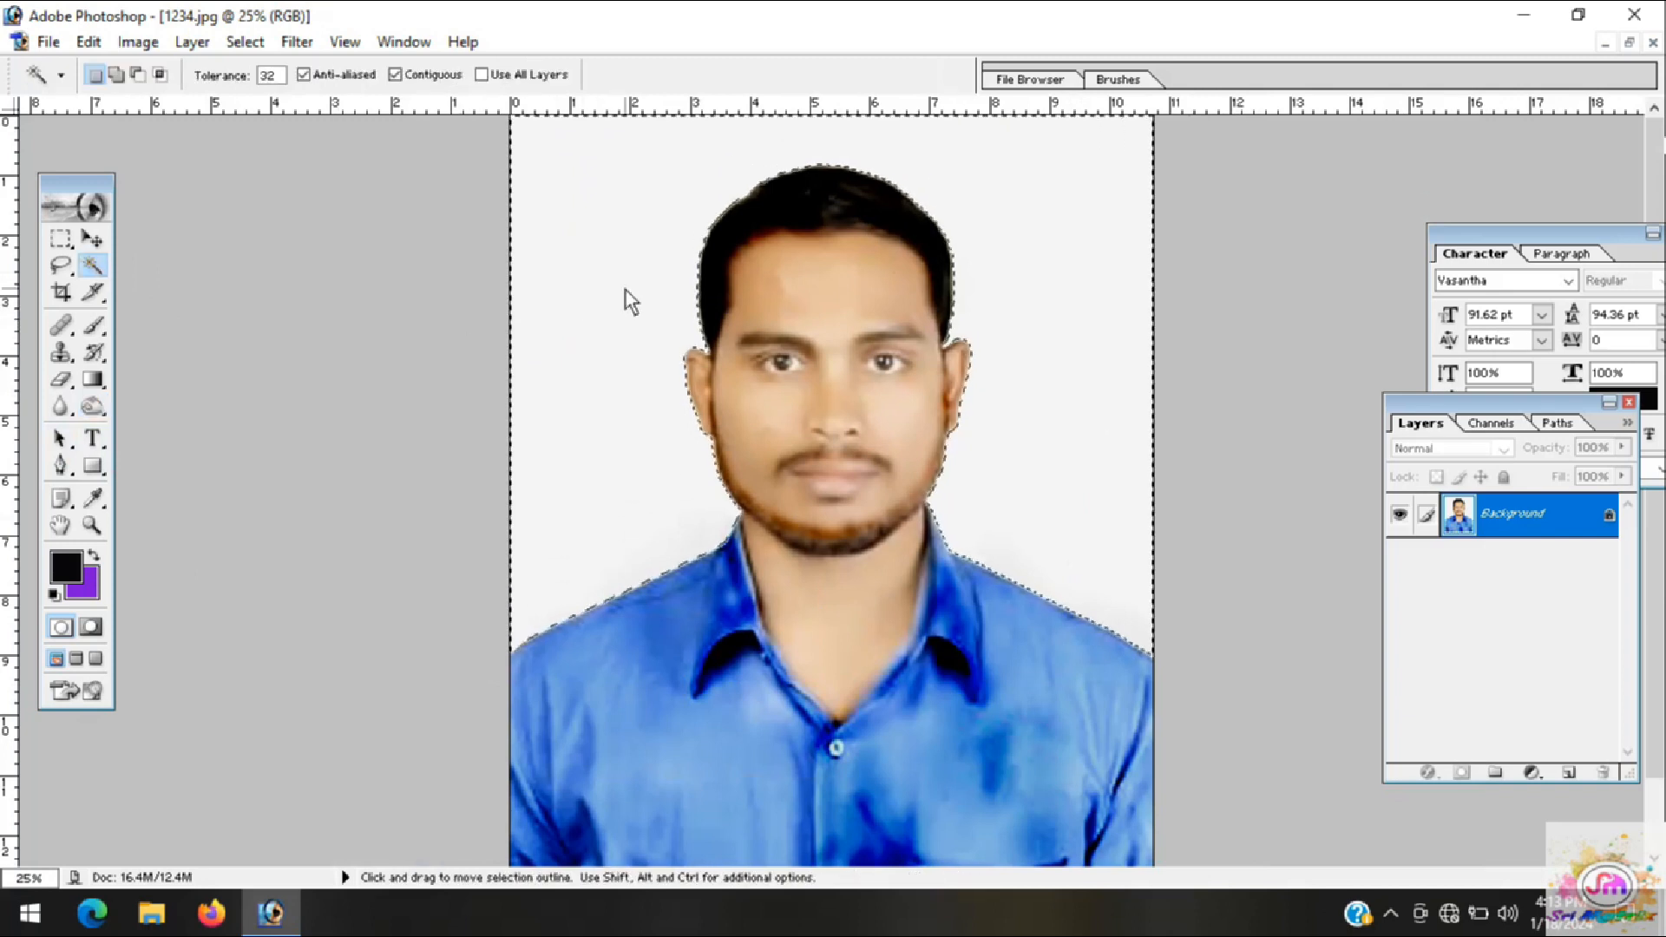
# Step: Set the background color to dark purple 3B1294
pyautogui.click(91, 590)
pyautogui.click(356, 655)
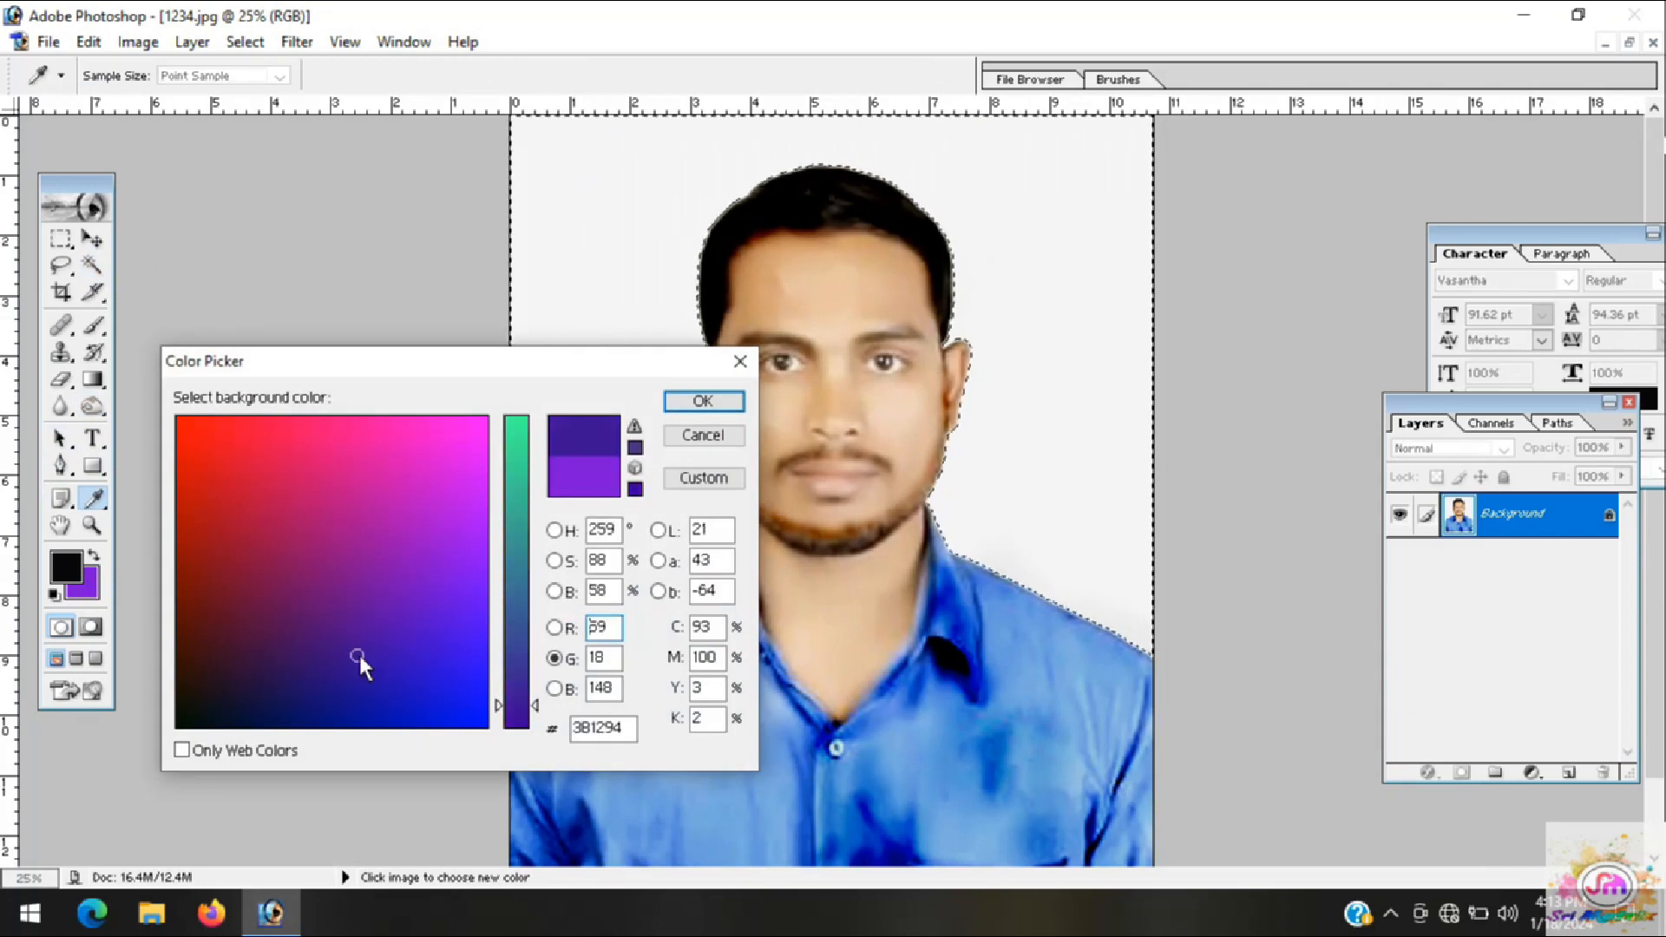
pyautogui.click(691, 408)
# Step: Fill the selected backdrop with the purple background color and deselect it
pyautogui.hotkey('ctrl', 'BackSpace')
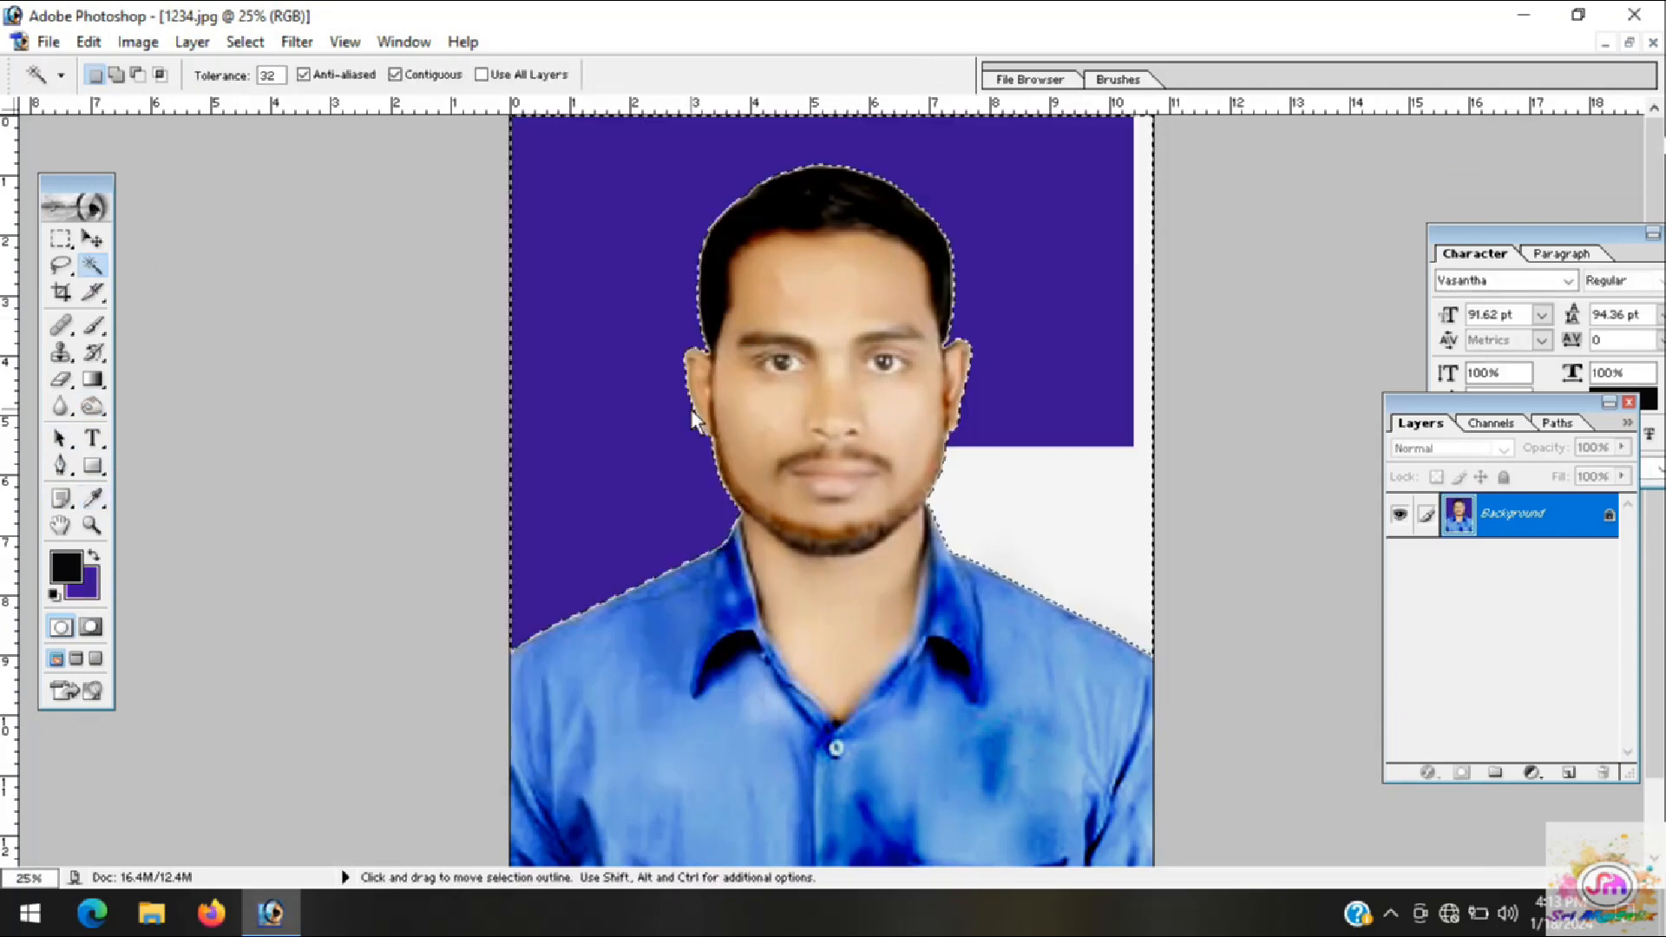
pyautogui.click(245, 42)
pyautogui.click(286, 100)
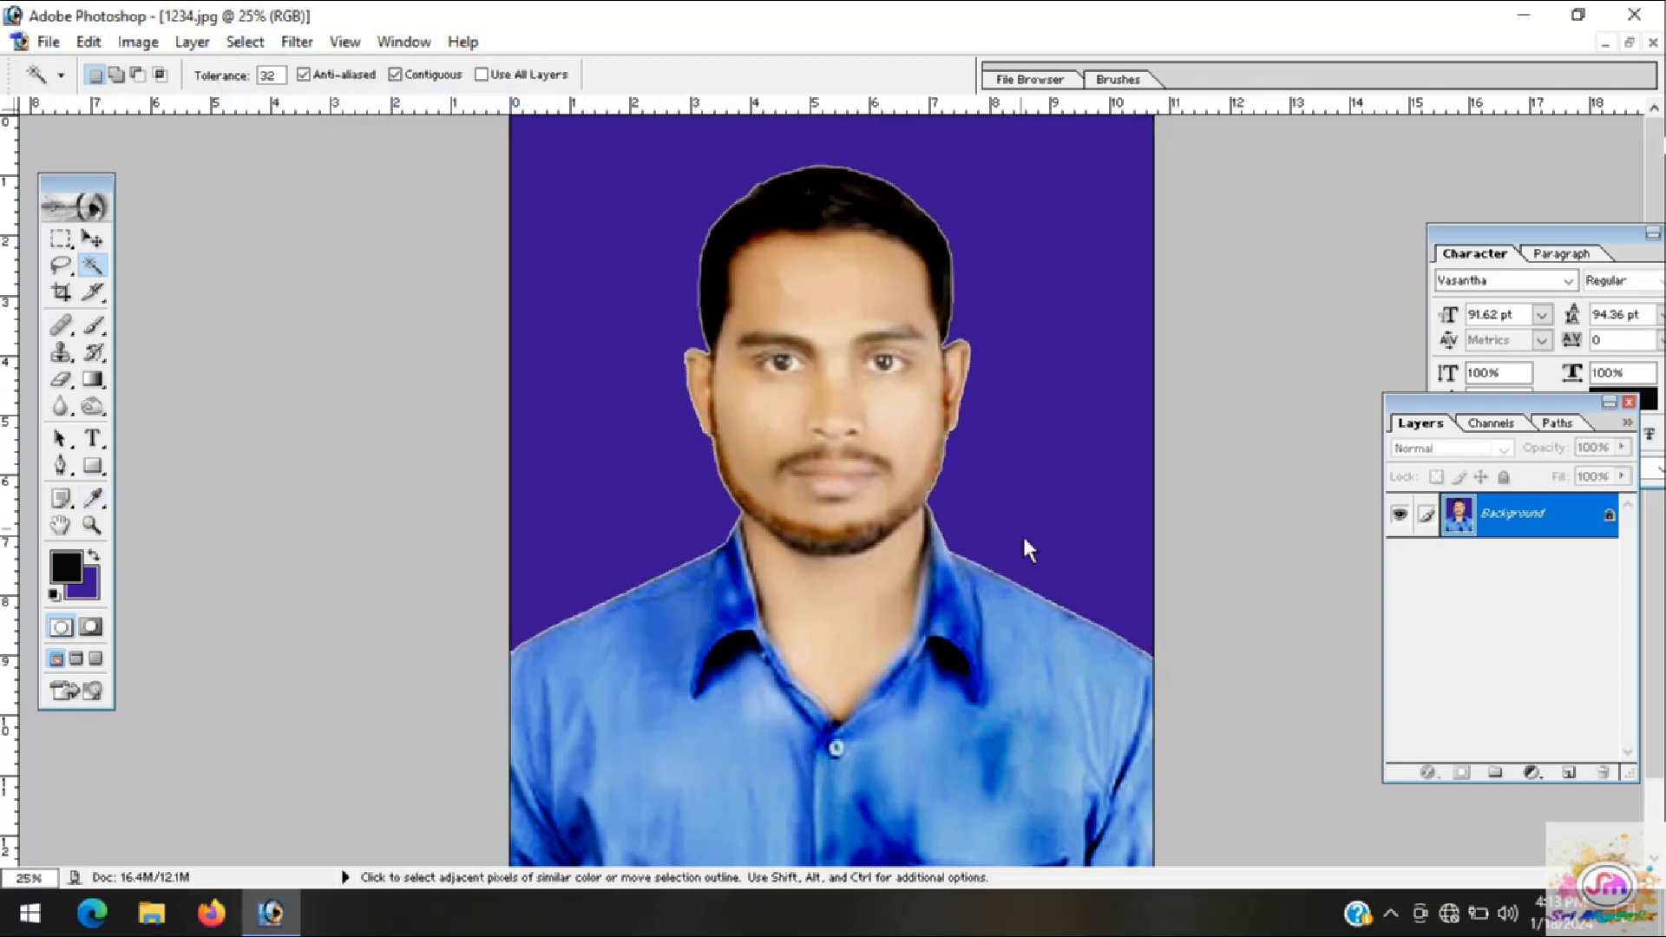
# Step: Undo the purple backdrop fill and clear the selection
pyautogui.click(237, 46)
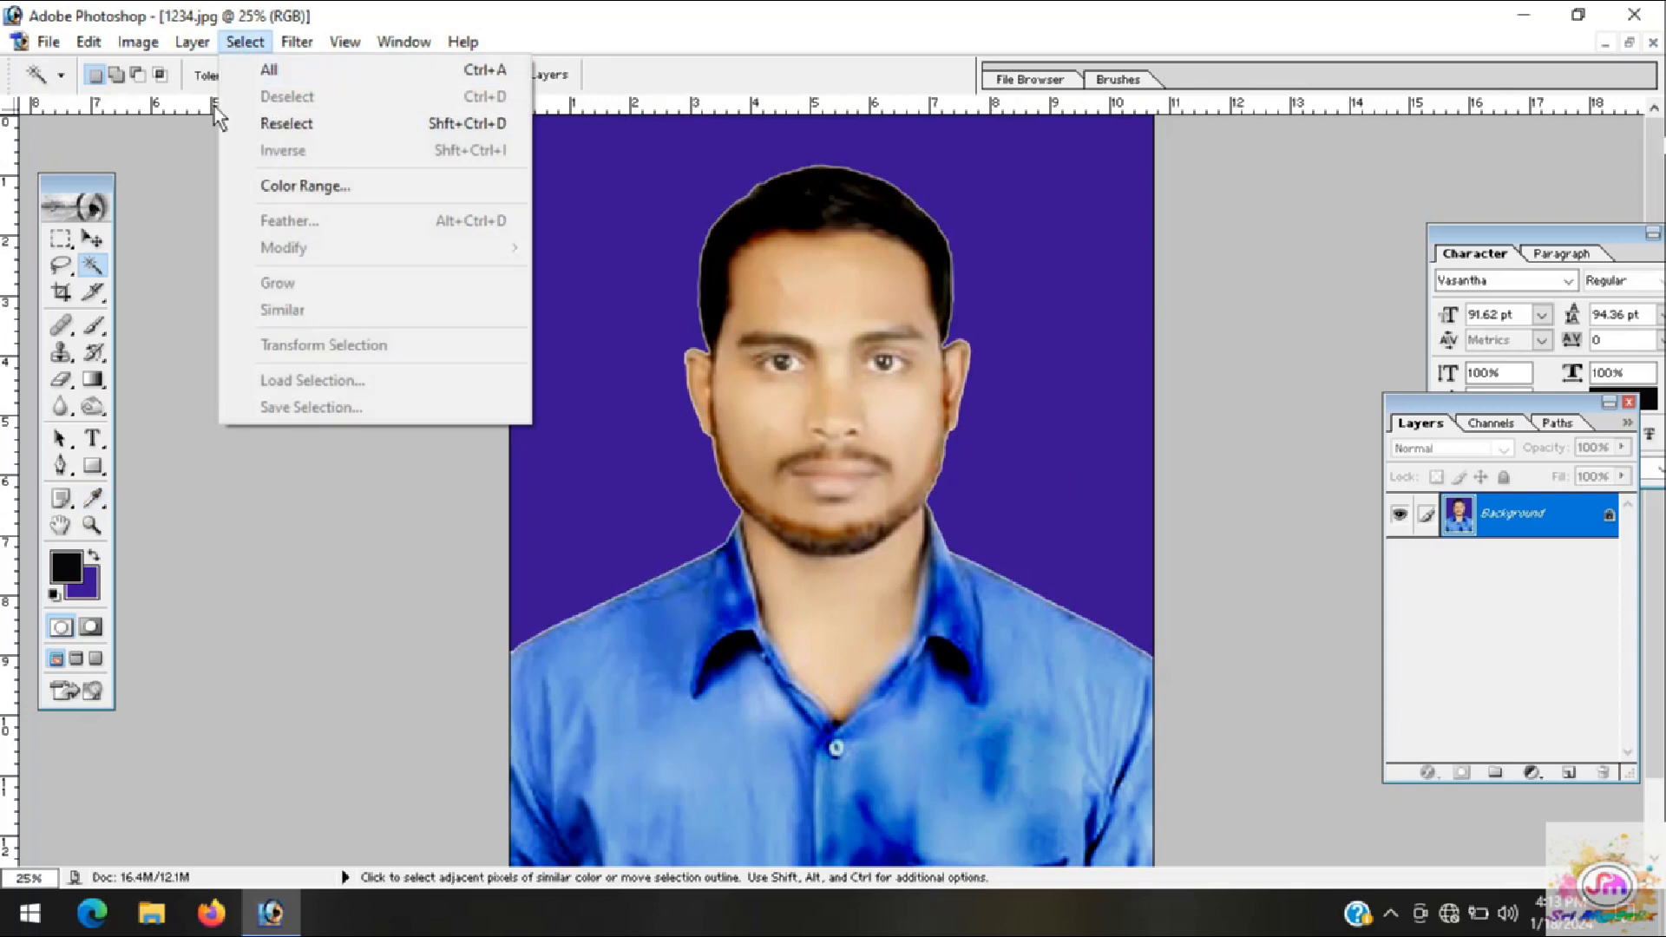
pyautogui.click(189, 133)
pyautogui.hotkey('ctrl', 'shift', 'd')
pyautogui.hotkey('ctrl', 'alt', 'z')
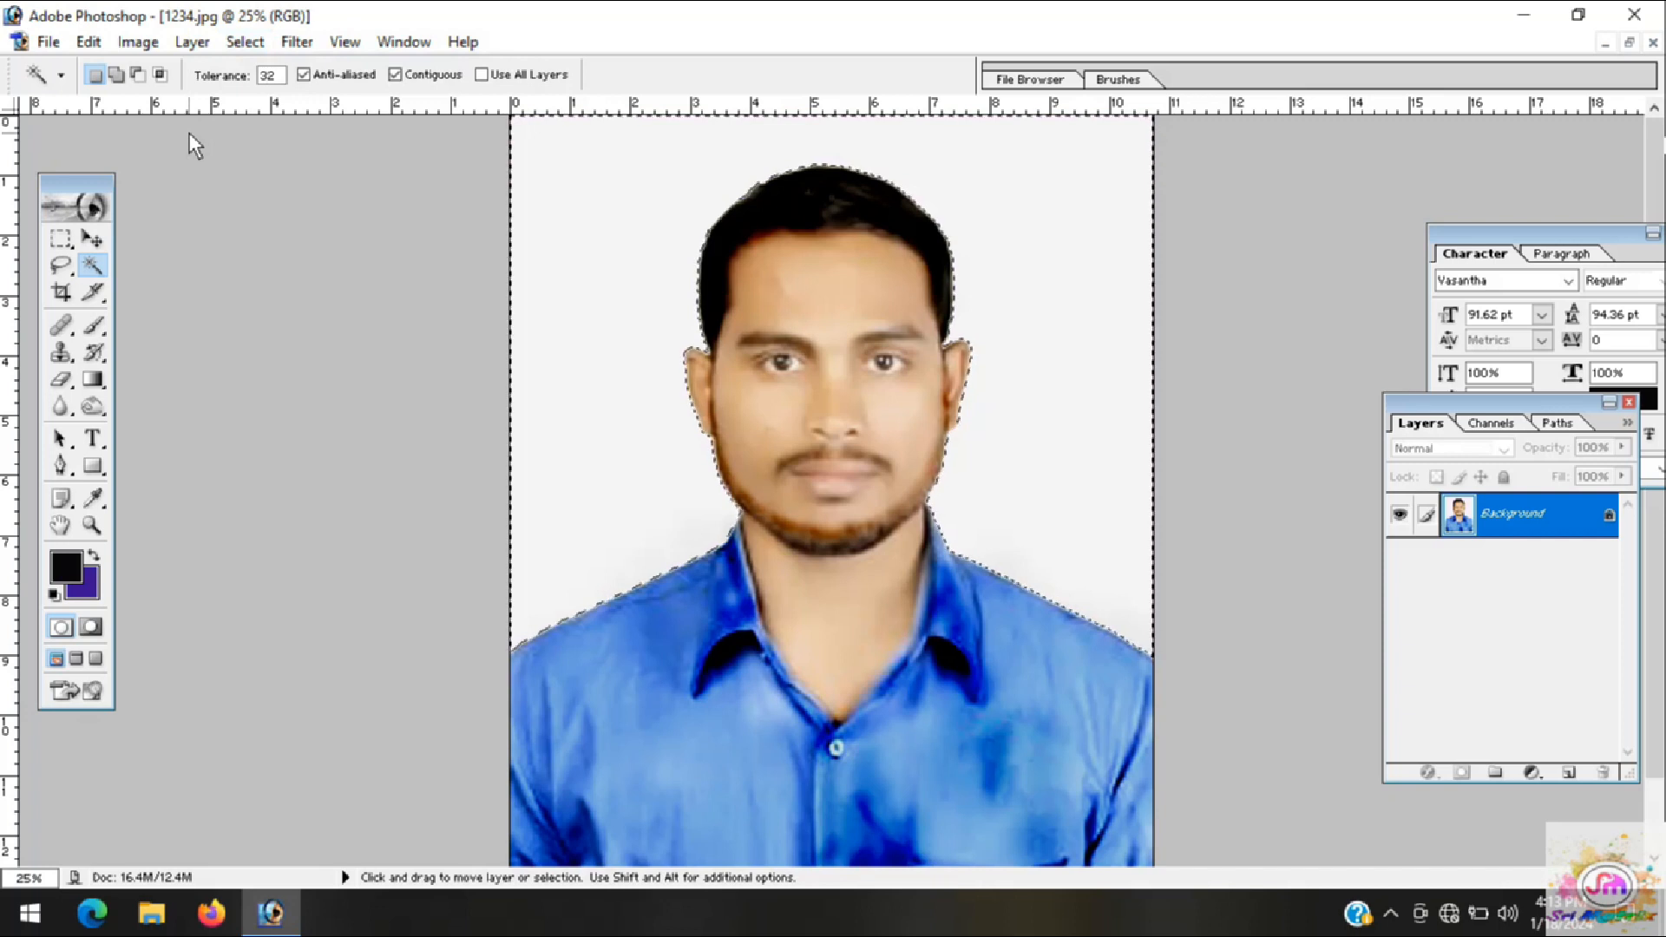
pyautogui.hotkey('ctrl', 'd')
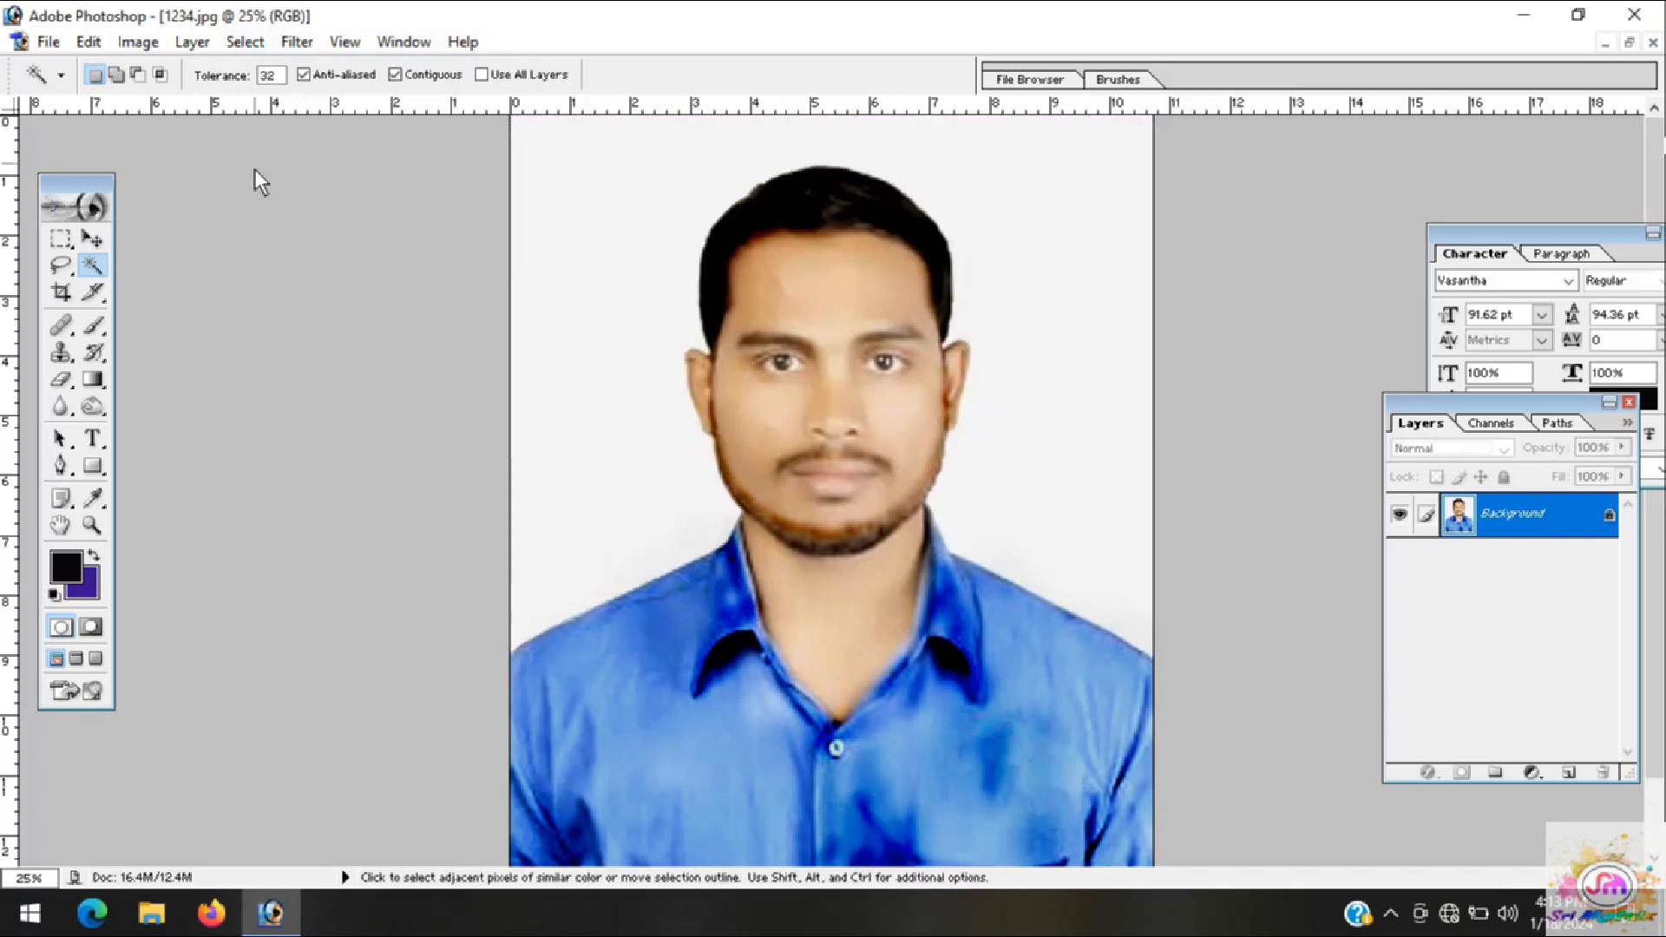
# Step: Start a Pen path in Paths mode just outside the canvas and place its first points on the left shoulder's outer end
pyautogui.click(244, 42)
pyautogui.click(633, 200)
pyautogui.click(61, 466)
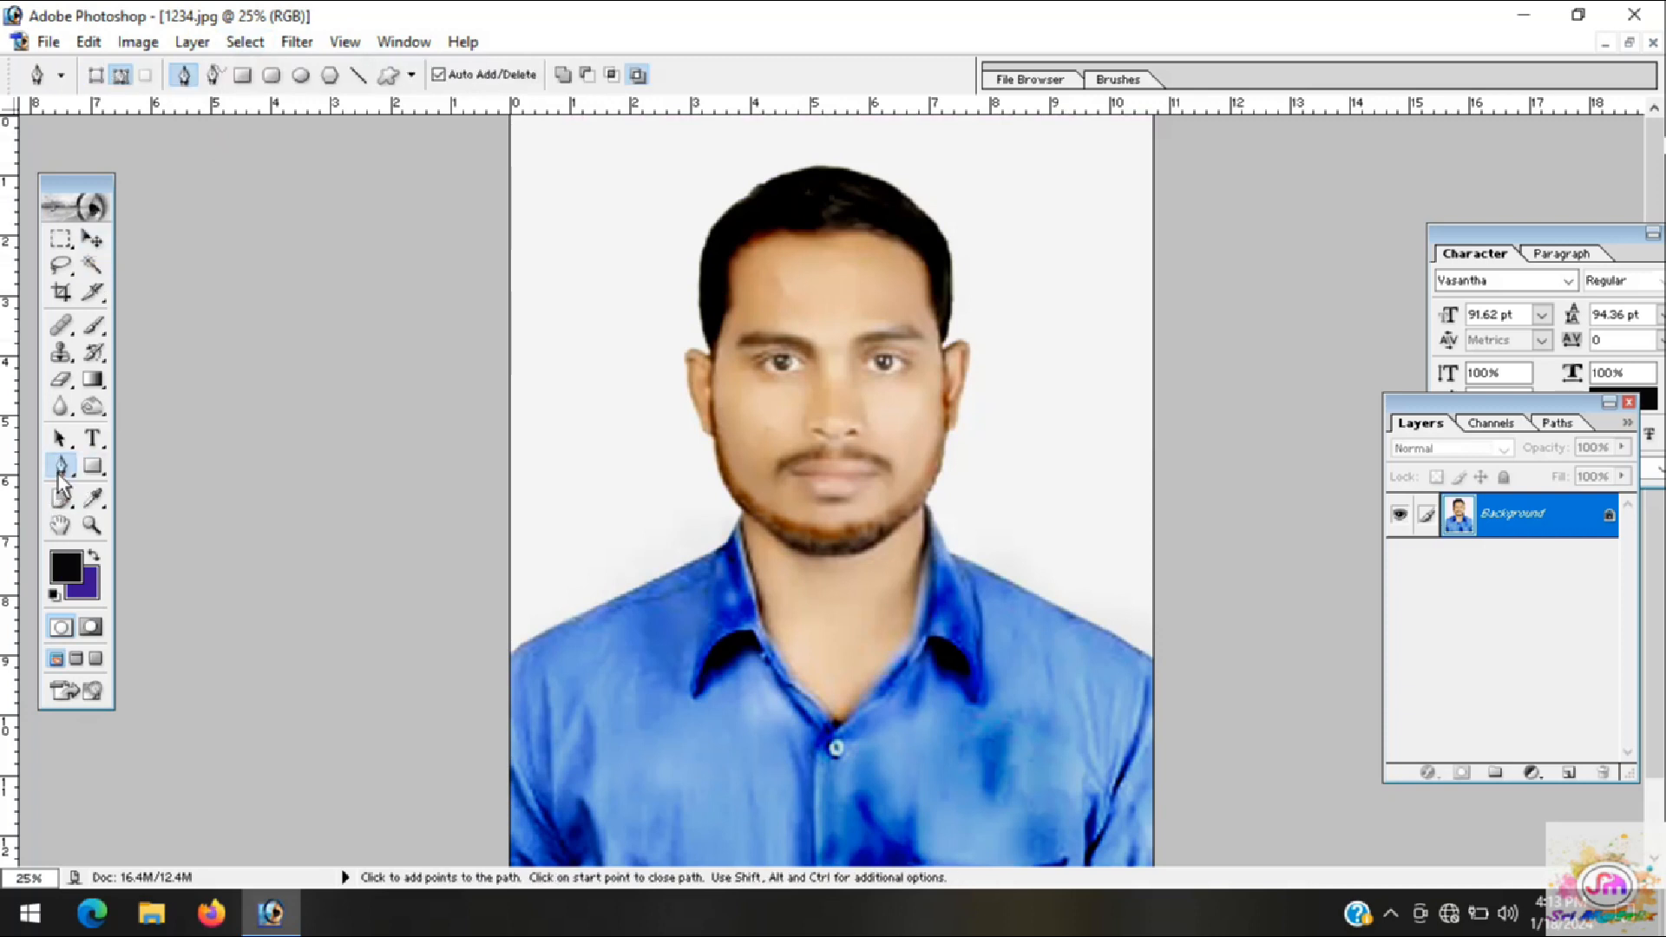
pyautogui.click(121, 76)
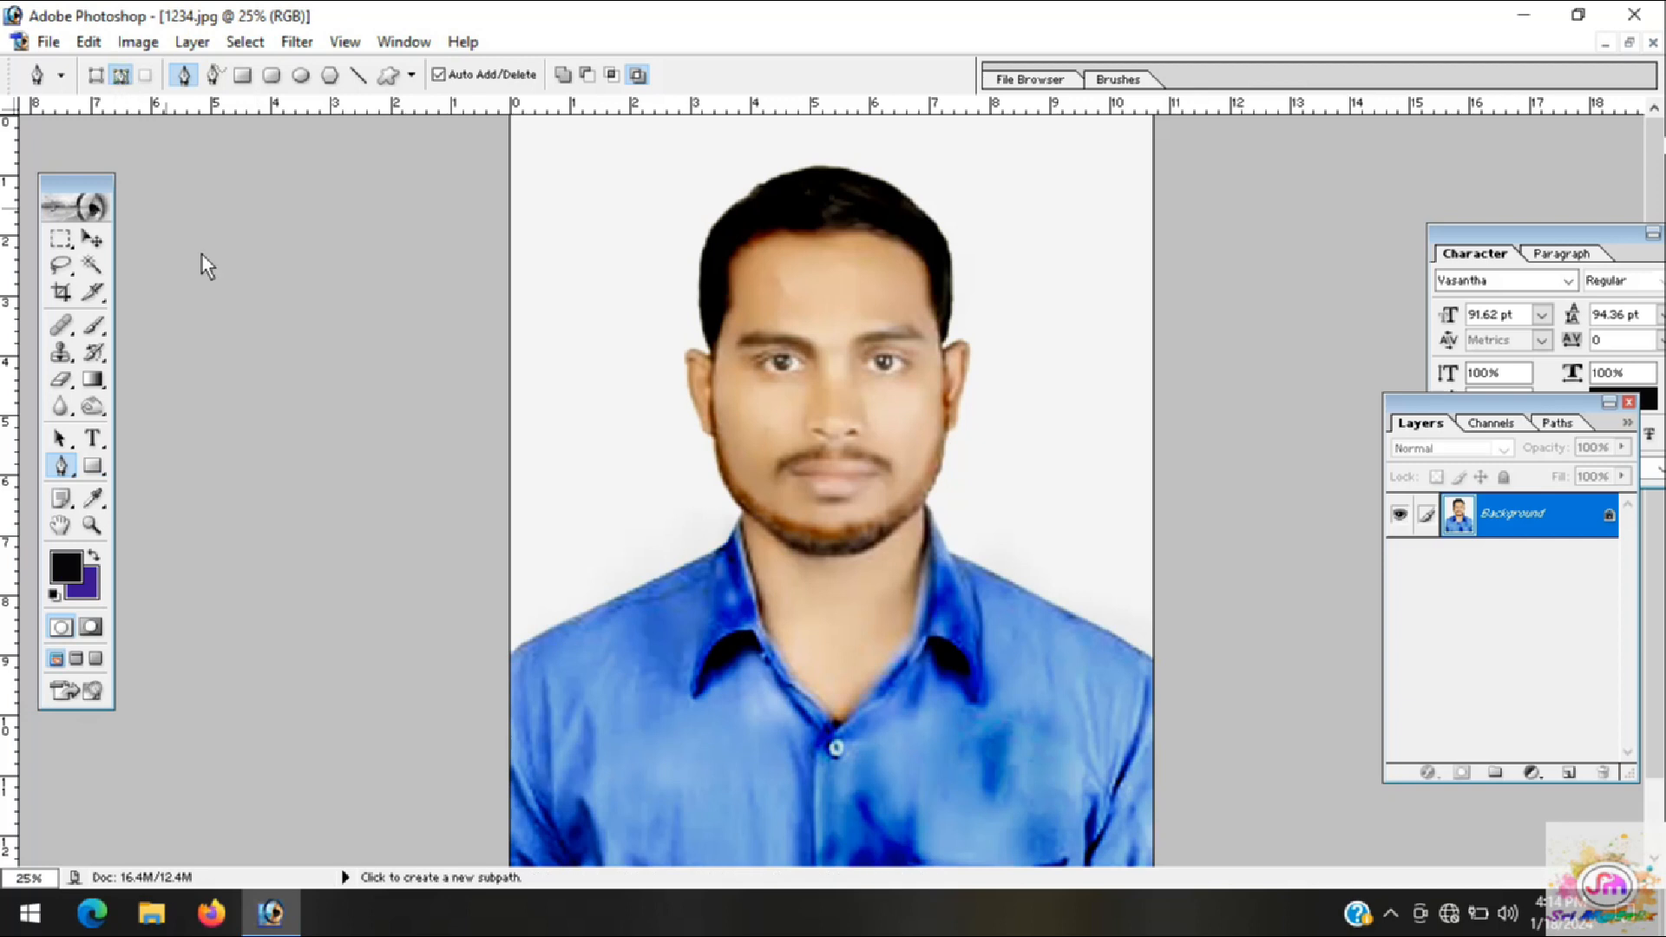
pyautogui.hotkey('ctrl', '+')
pyautogui.hotkey('ctrl', '+')
pyautogui.hotkey('ctrl', '+')
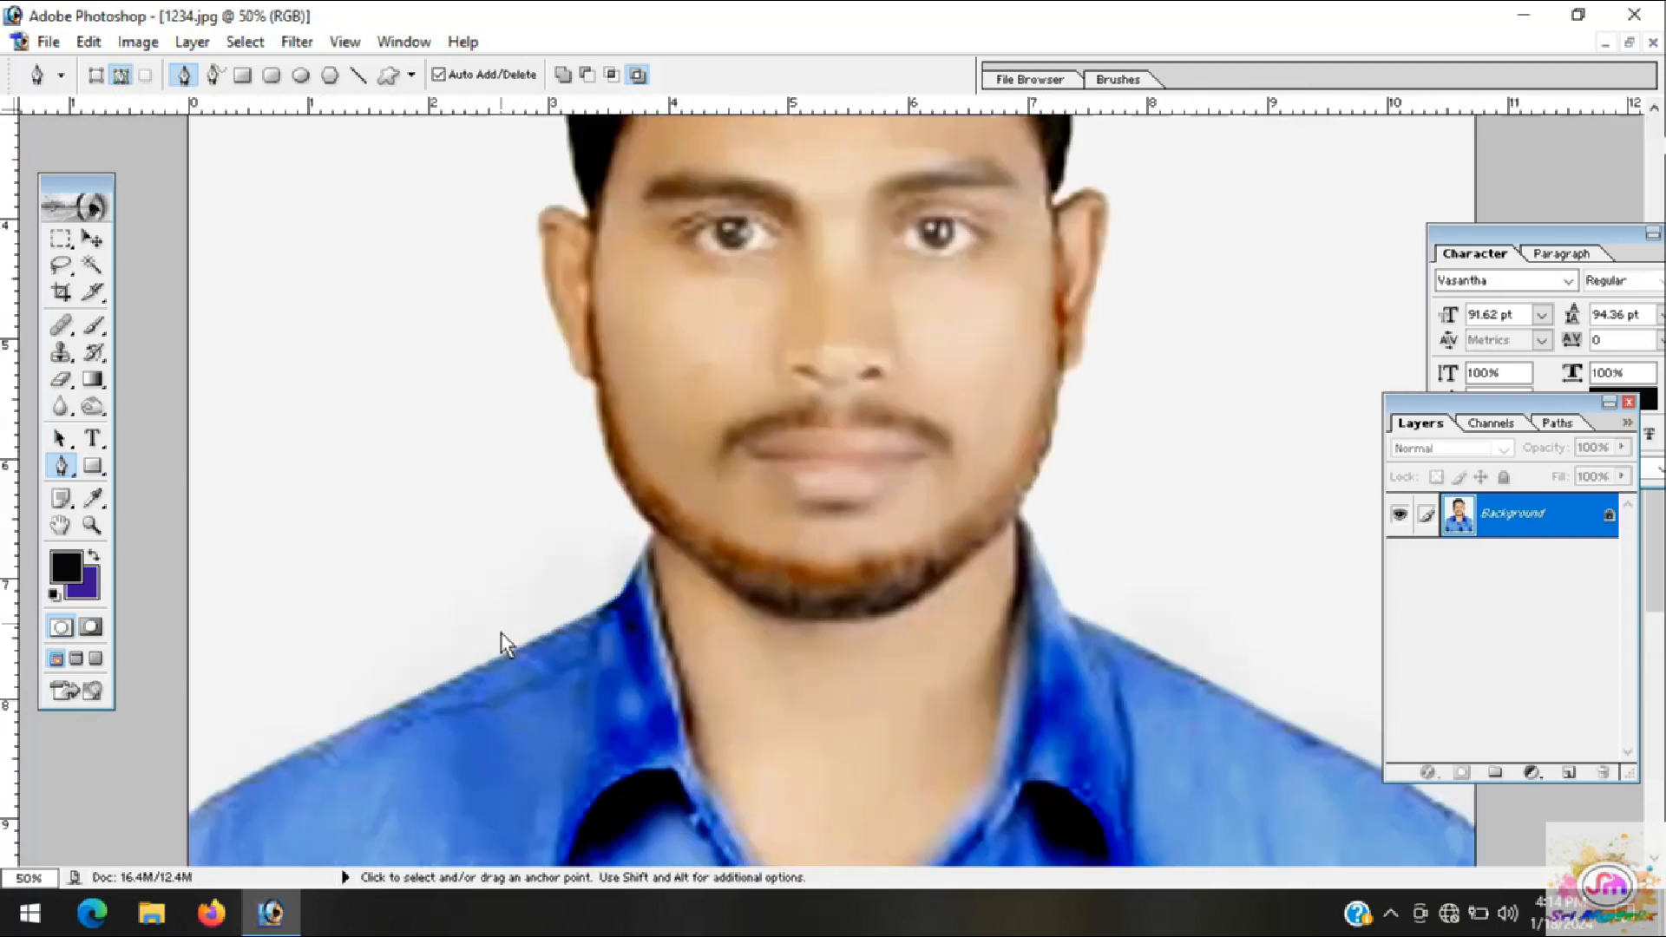
pyautogui.moveTo(240, 753); pyautogui.dragTo(546, 626)
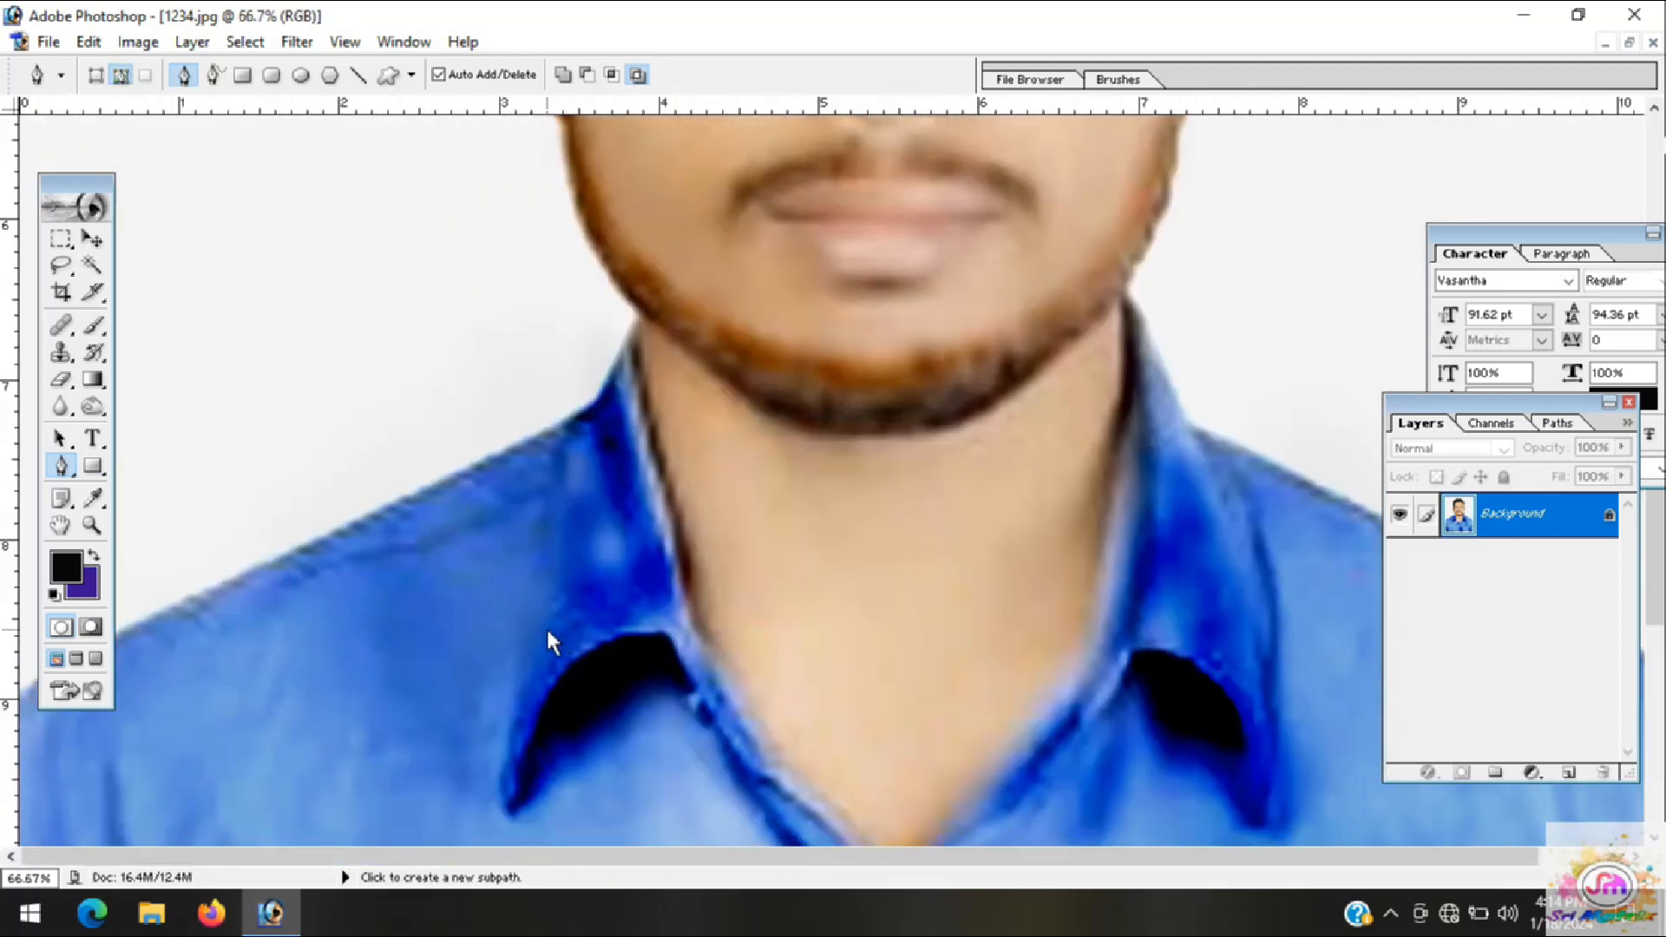
pyautogui.hotkey('ctrl', '-')
pyautogui.click(151, 678)
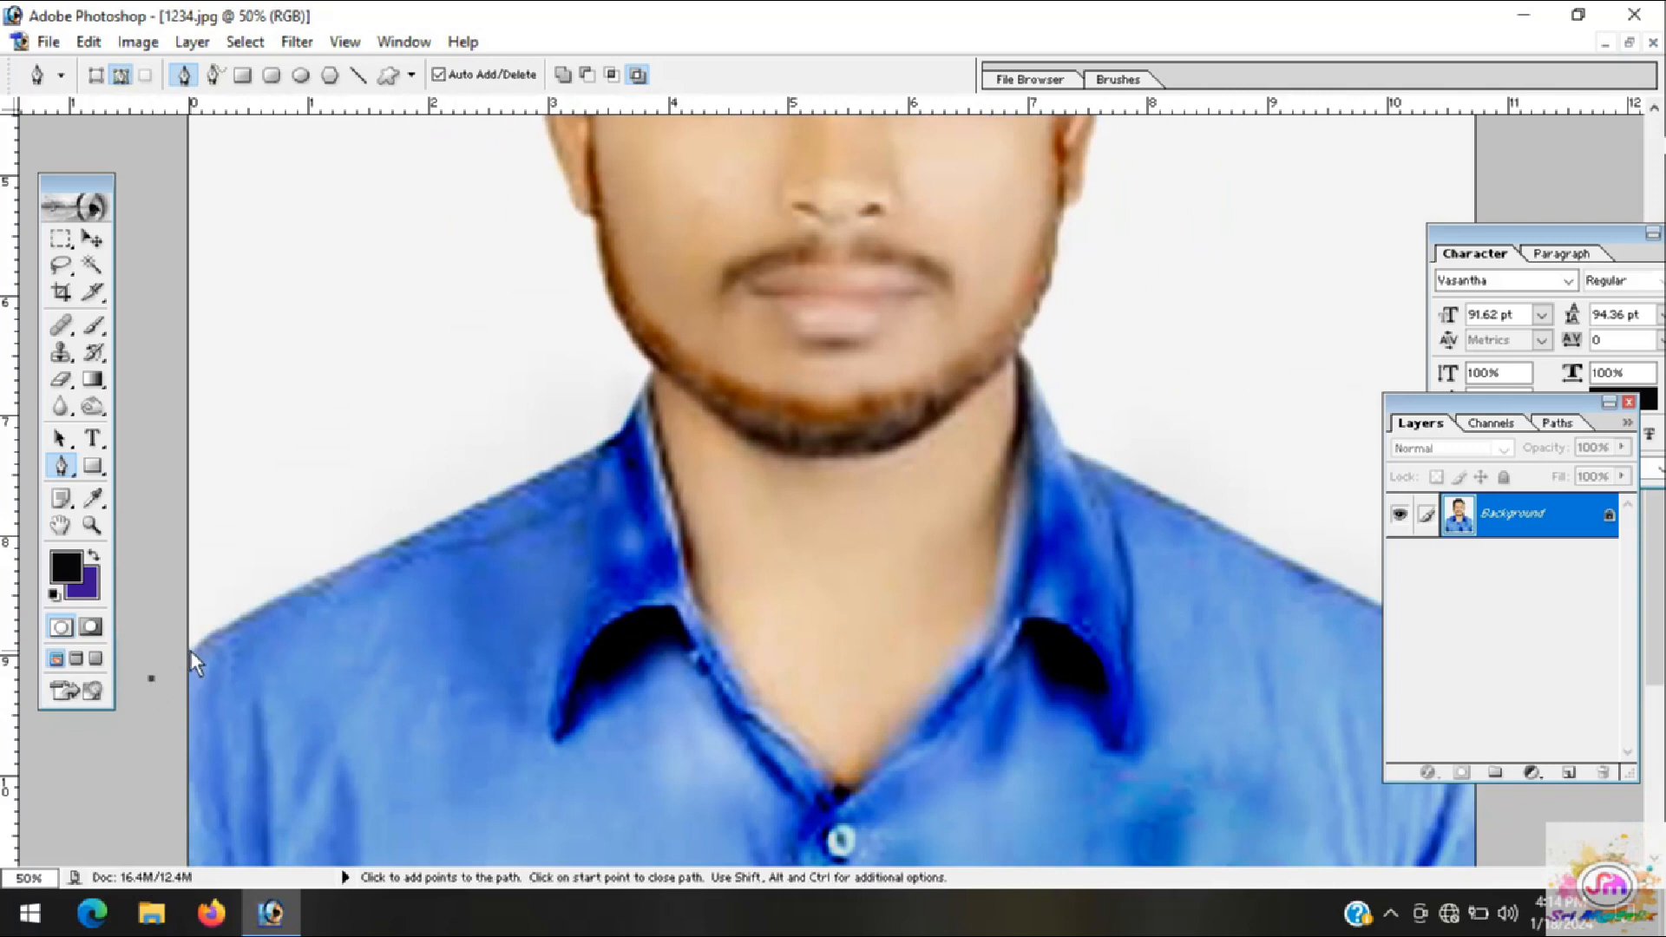
pyautogui.click(207, 642)
pyautogui.click(243, 619)
# Step: Continue the path along the upper edge of the left shoulder toward the collar
pyautogui.hotkey('ctrl', '+')
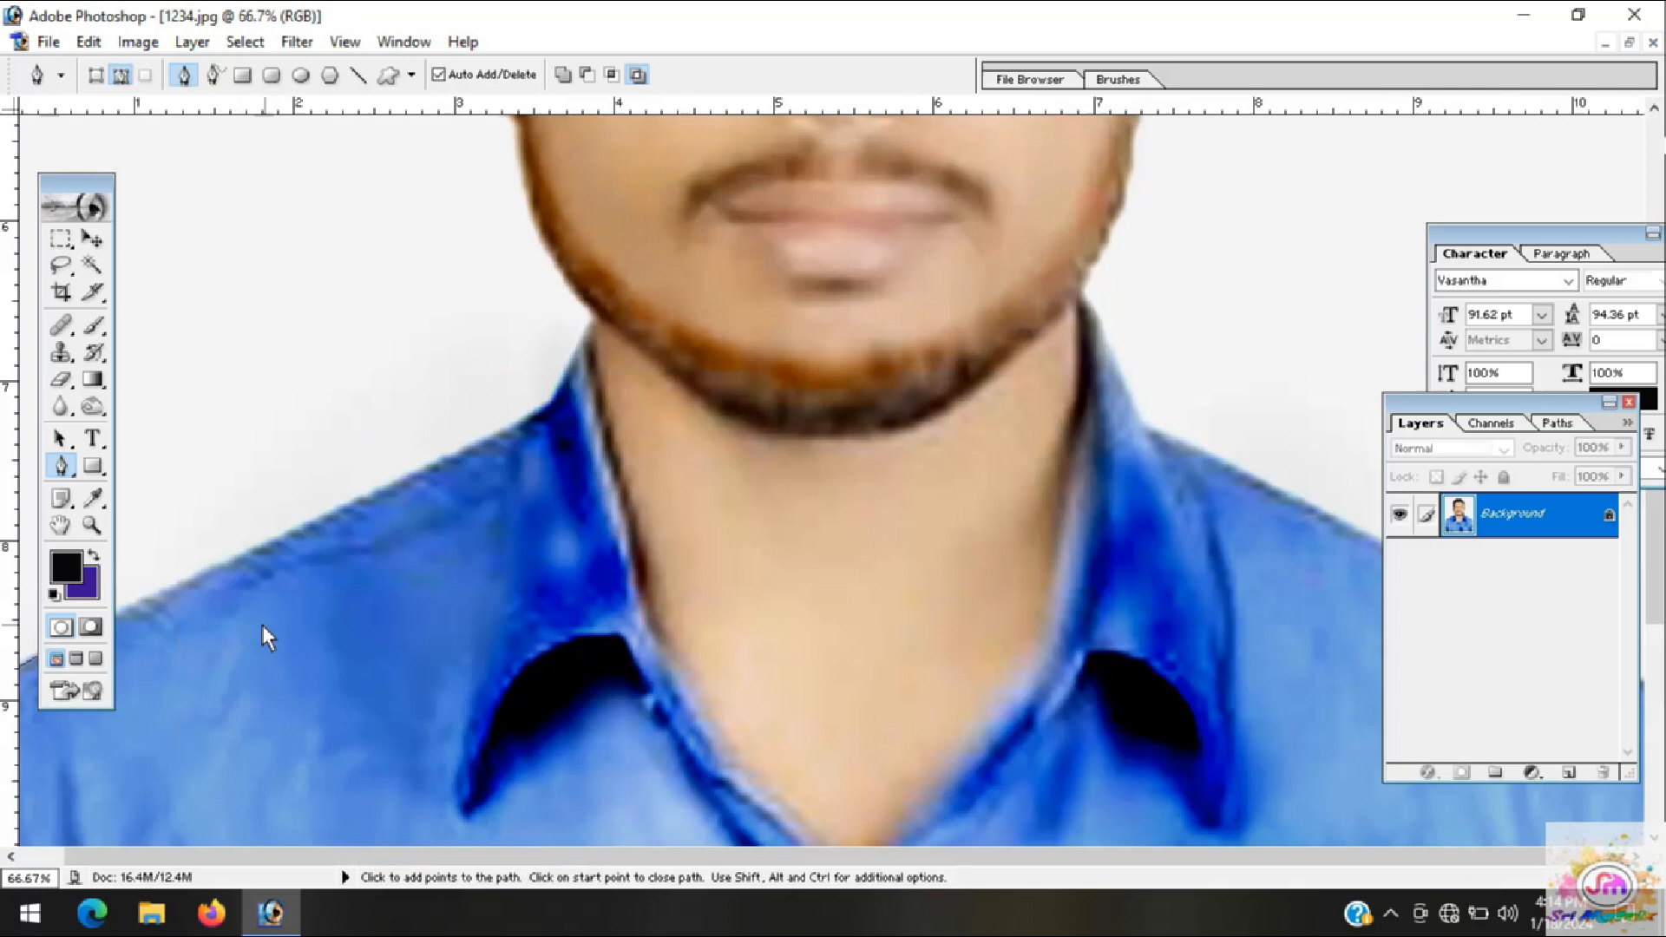
pyautogui.click(184, 584)
pyautogui.click(274, 540)
pyautogui.click(347, 505)
pyautogui.click(415, 476)
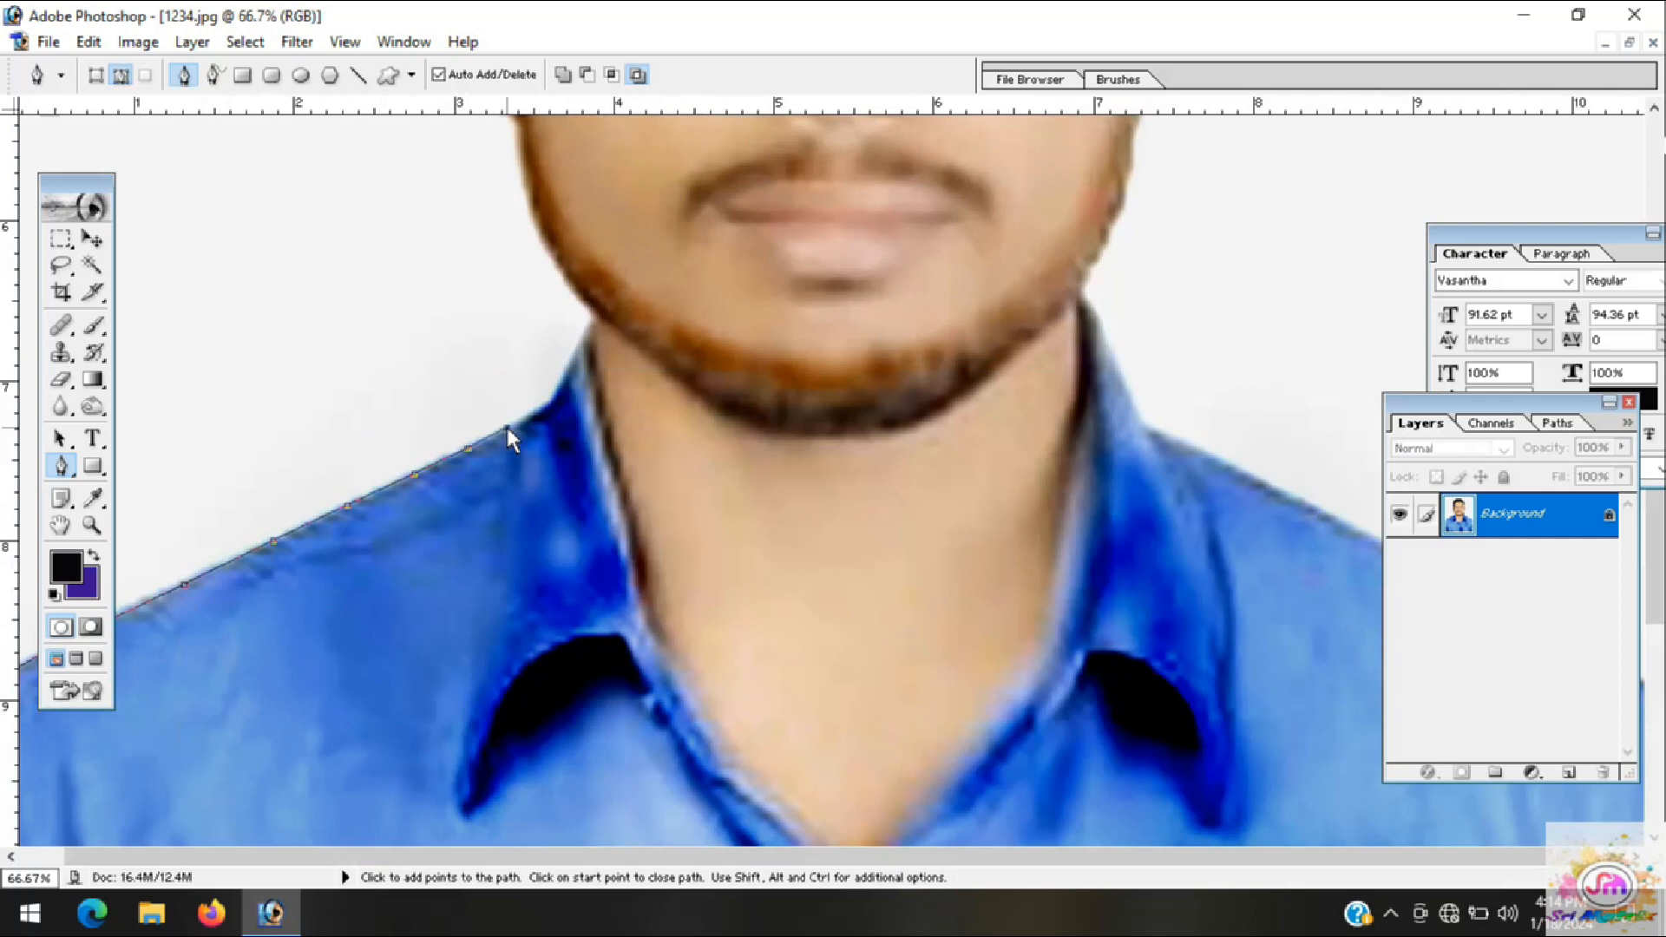
# Step: Try tracing the outer edge of the left collar with path points, and undo those points
pyautogui.click(548, 400)
pyautogui.click(559, 376)
pyautogui.click(570, 356)
pyautogui.click(580, 336)
pyautogui.hotkey('ctrl', '+')
pyautogui.hotkey('ctrl', '+')
pyautogui.moveTo(503, 327); pyautogui.dragTo(628, 361)
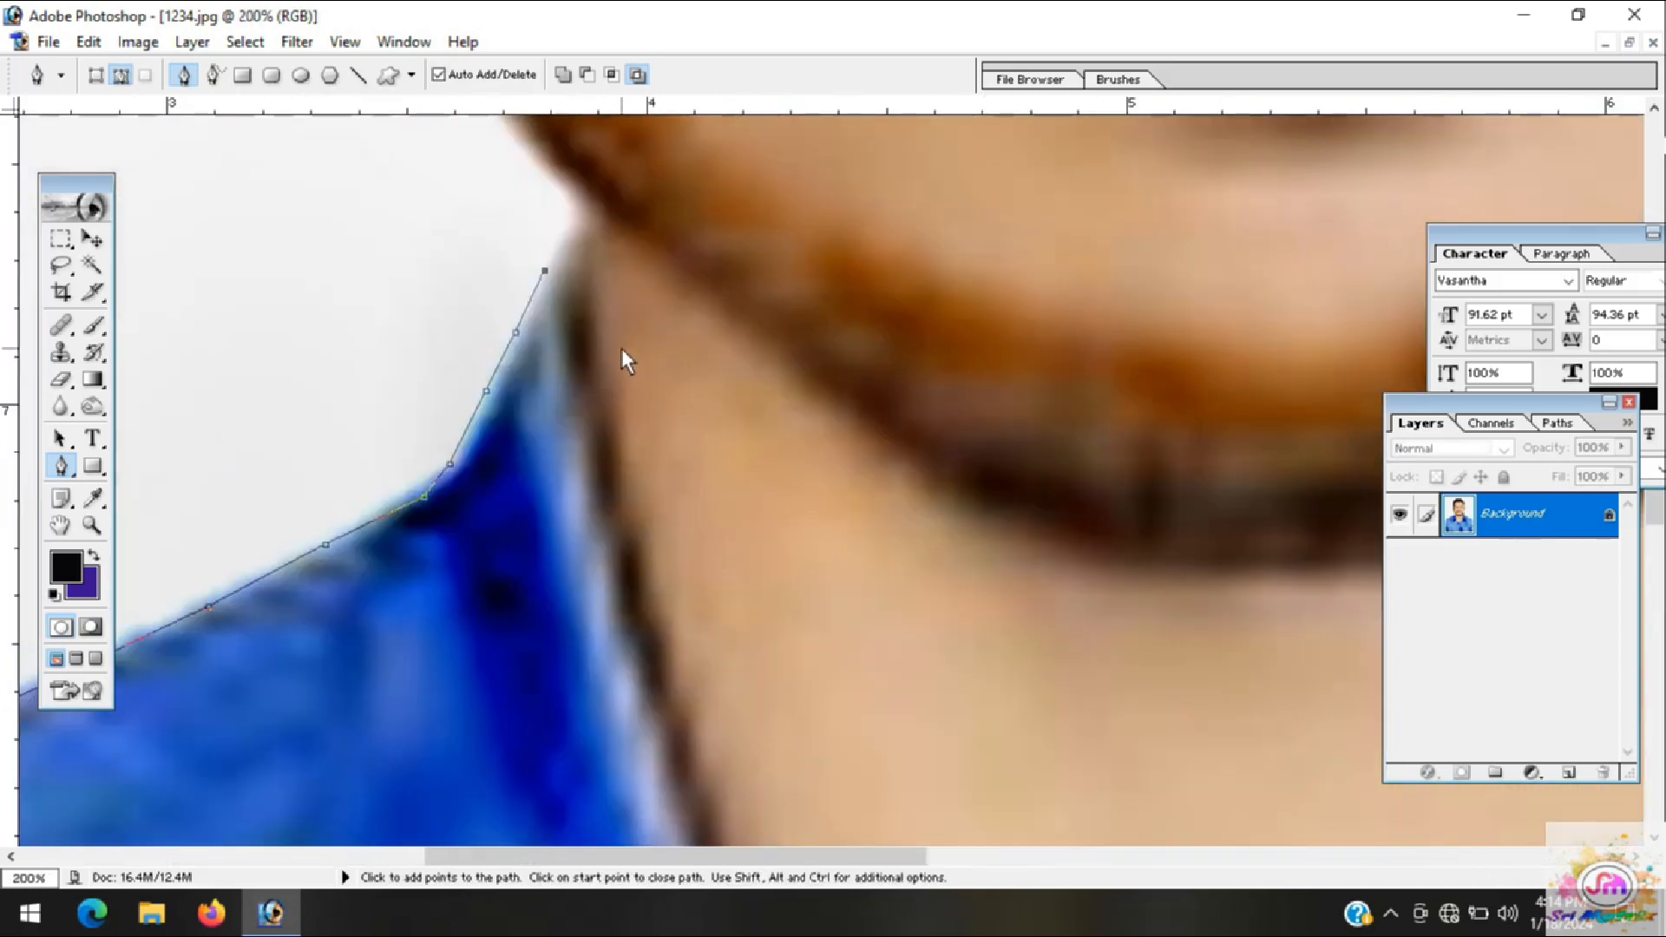
pyautogui.hotkey('ctrl', 'alt', 'z')
pyautogui.hotkey('ctrl', 'alt', 'z')
pyautogui.hotkey('ctrl', 'alt', 'z')
pyautogui.hotkey('ctrl', 'alt', 'z')
# Step: Retrace the left collar's outer edge up to the jaw with closely spaced path points at 200% zoom
pyautogui.click(511, 362)
pyautogui.click(527, 320)
pyautogui.click(539, 291)
pyautogui.click(554, 259)
pyautogui.click(569, 242)
pyautogui.click(582, 230)
pyautogui.click(583, 199)
# Step: Continue the path along the lower left jaw edge, following the beard outline upward from the collar
pyautogui.moveTo(590, 207); pyautogui.dragTo(819, 608)
pyautogui.click(747, 525)
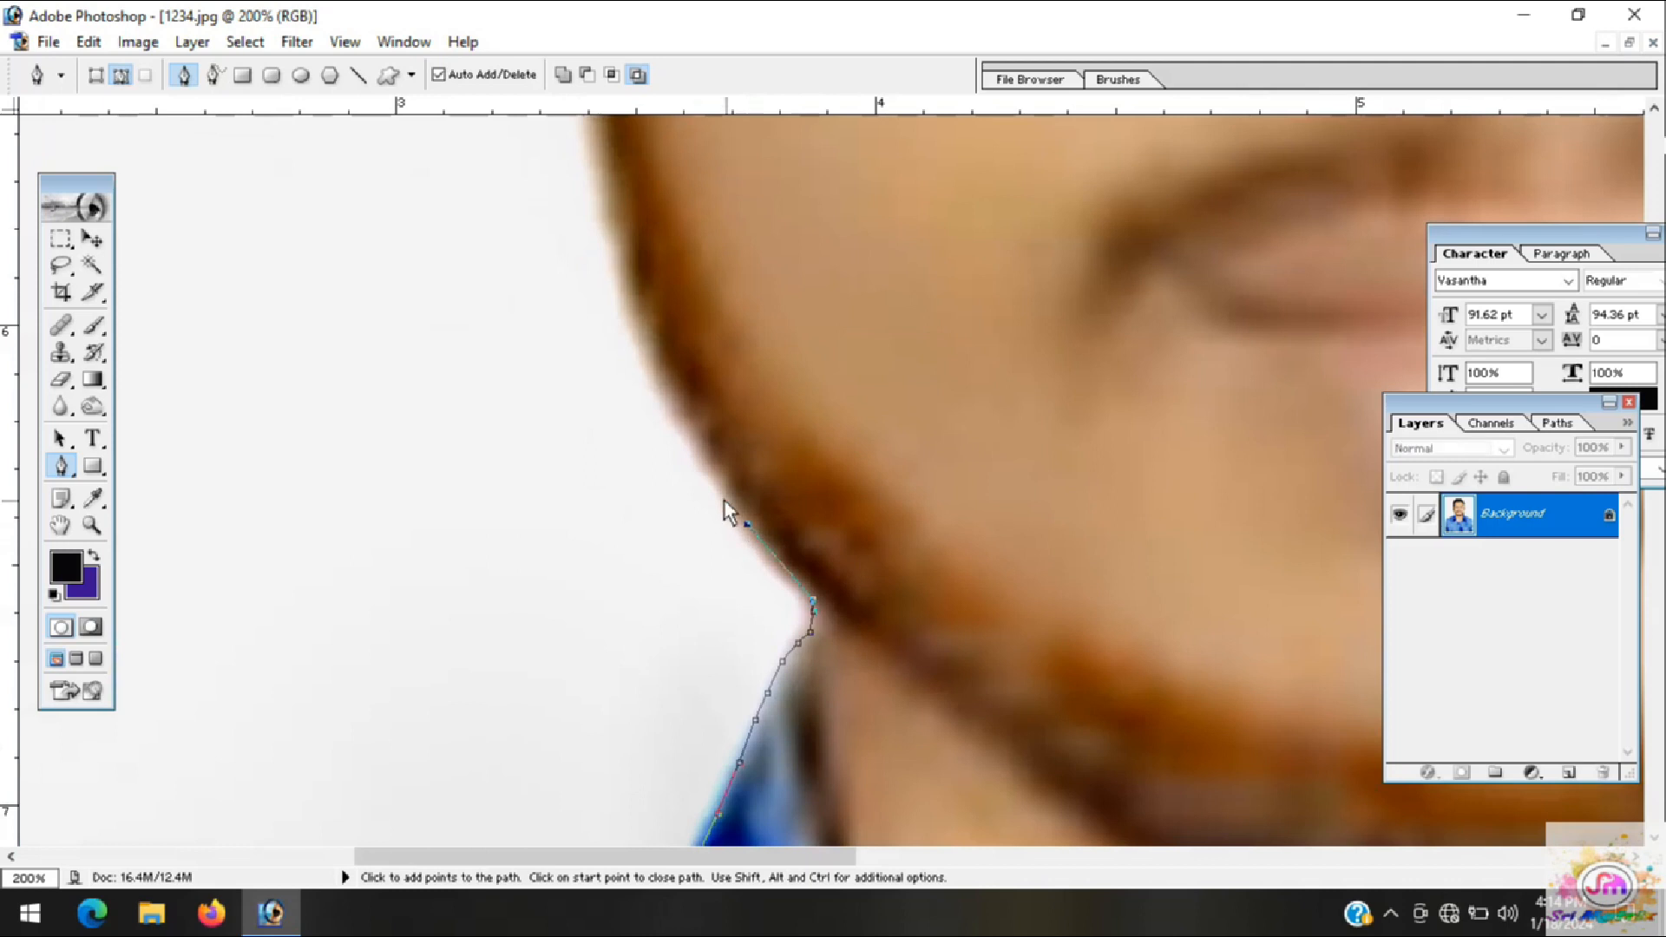
pyautogui.click(698, 451)
pyautogui.click(658, 386)
# Step: Extend the path up the left cheek edge to the base of the earlobe
pyautogui.moveTo(676, 384); pyautogui.dragTo(754, 658)
pyautogui.click(701, 541)
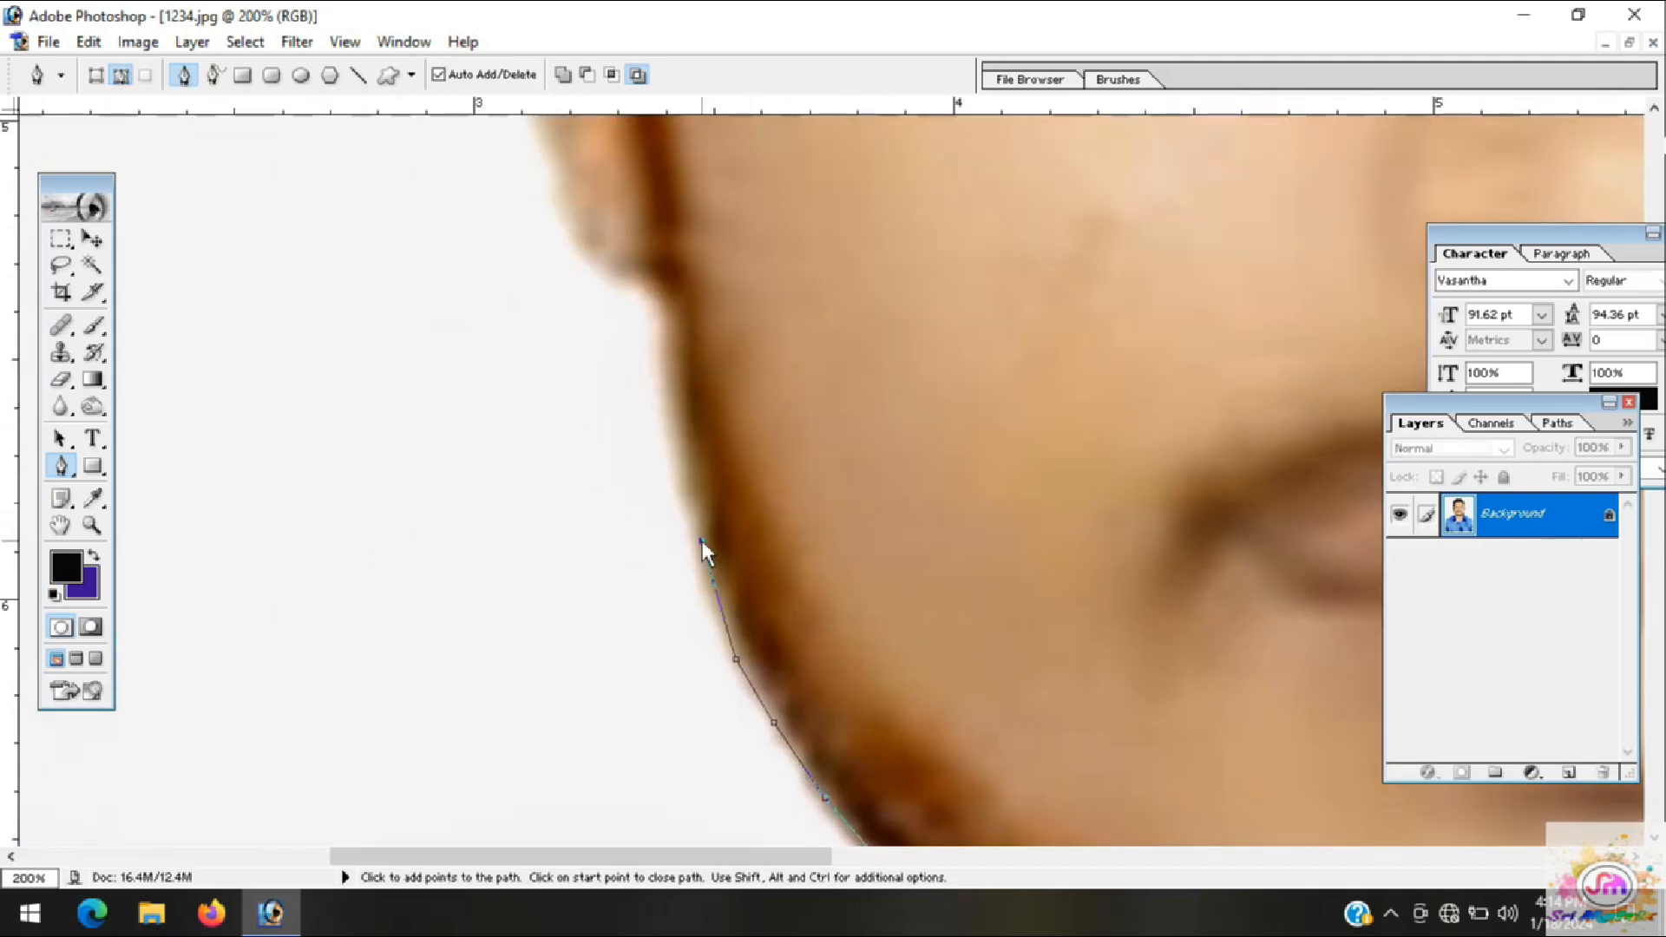
pyautogui.click(683, 474)
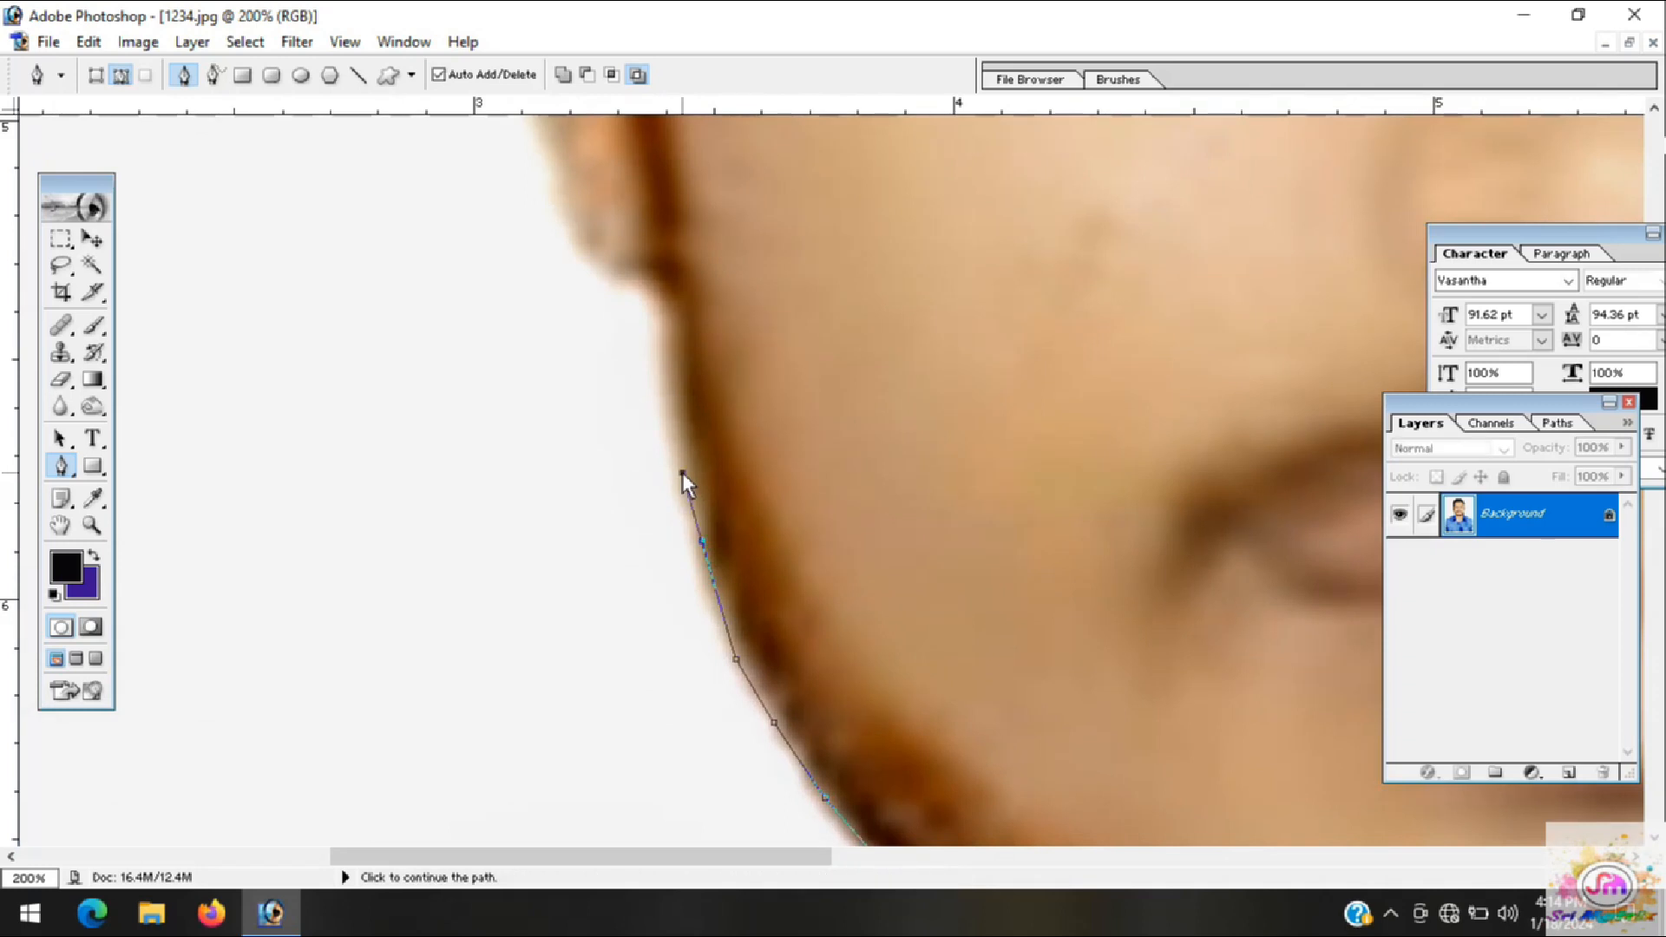
pyautogui.click(672, 400)
pyautogui.click(664, 345)
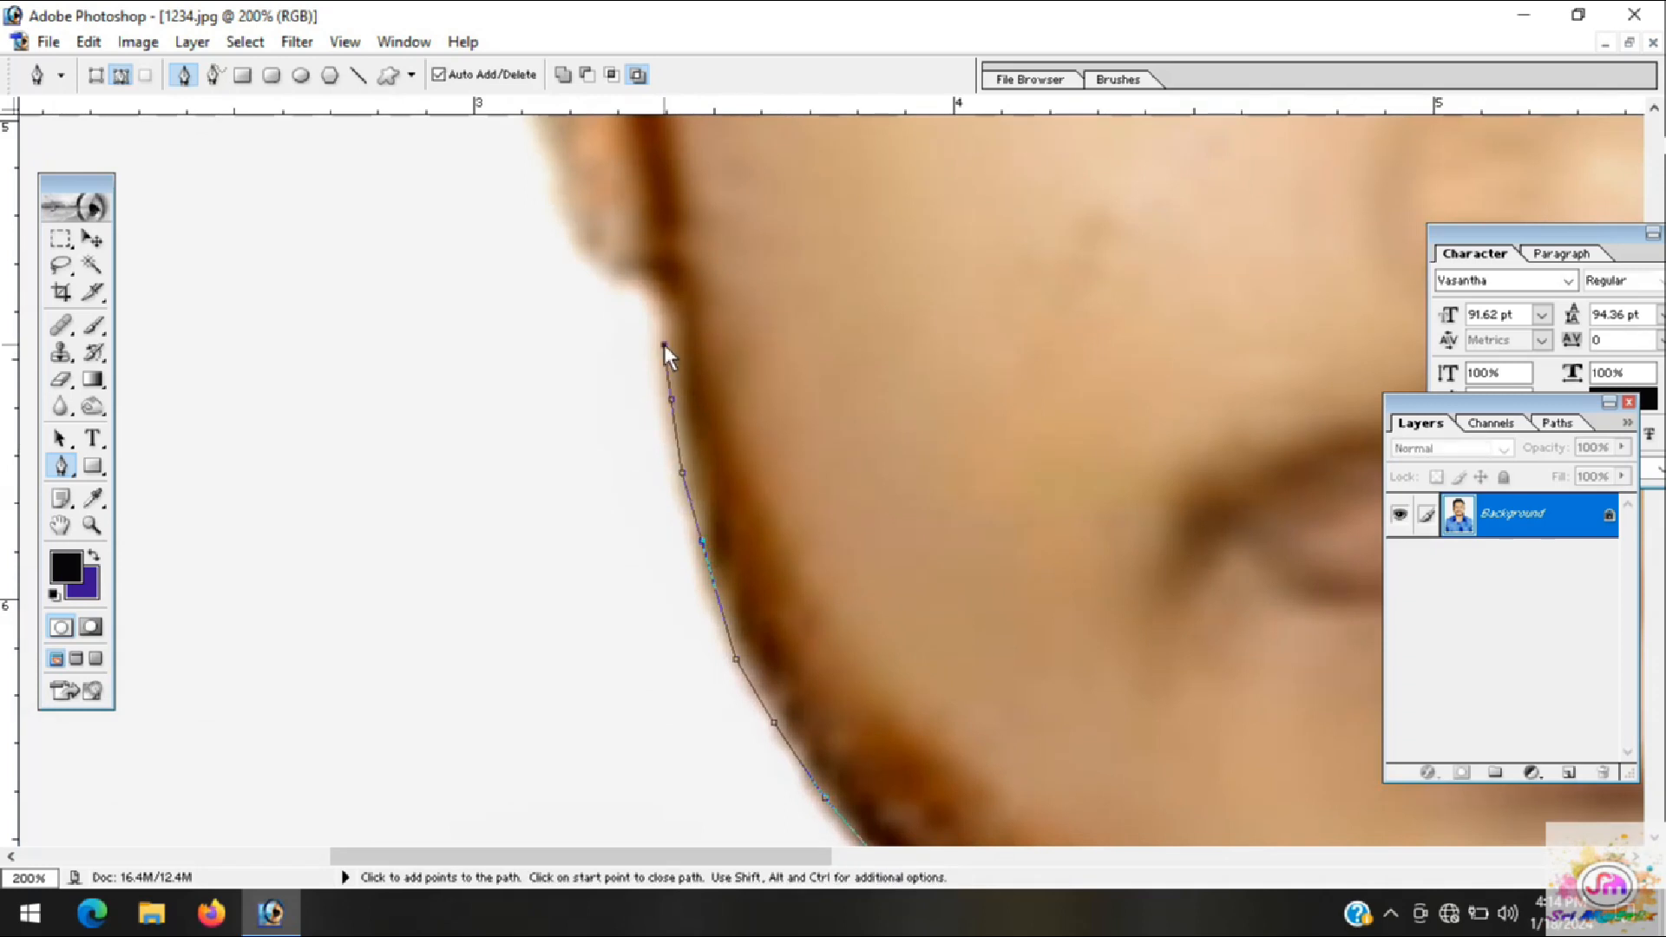
pyautogui.click(658, 295)
pyautogui.moveTo(657, 295); pyautogui.dragTo(701, 531)
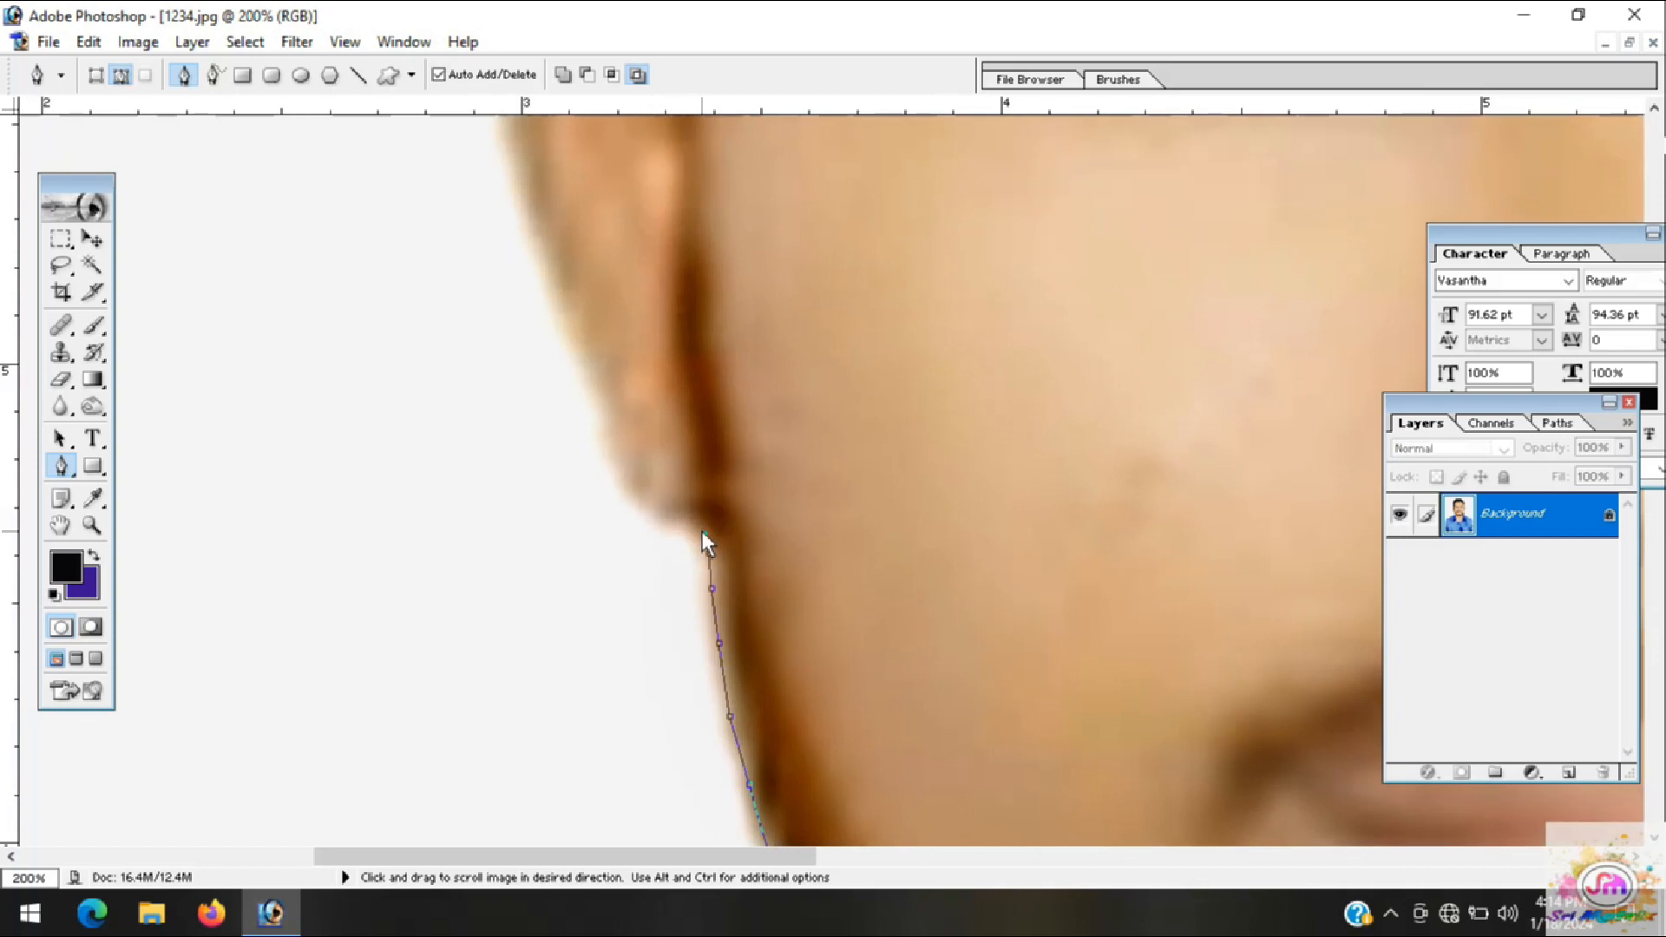
# Step: Trace the path around the left earlobe and up the ear's outer edge
pyautogui.click(670, 510)
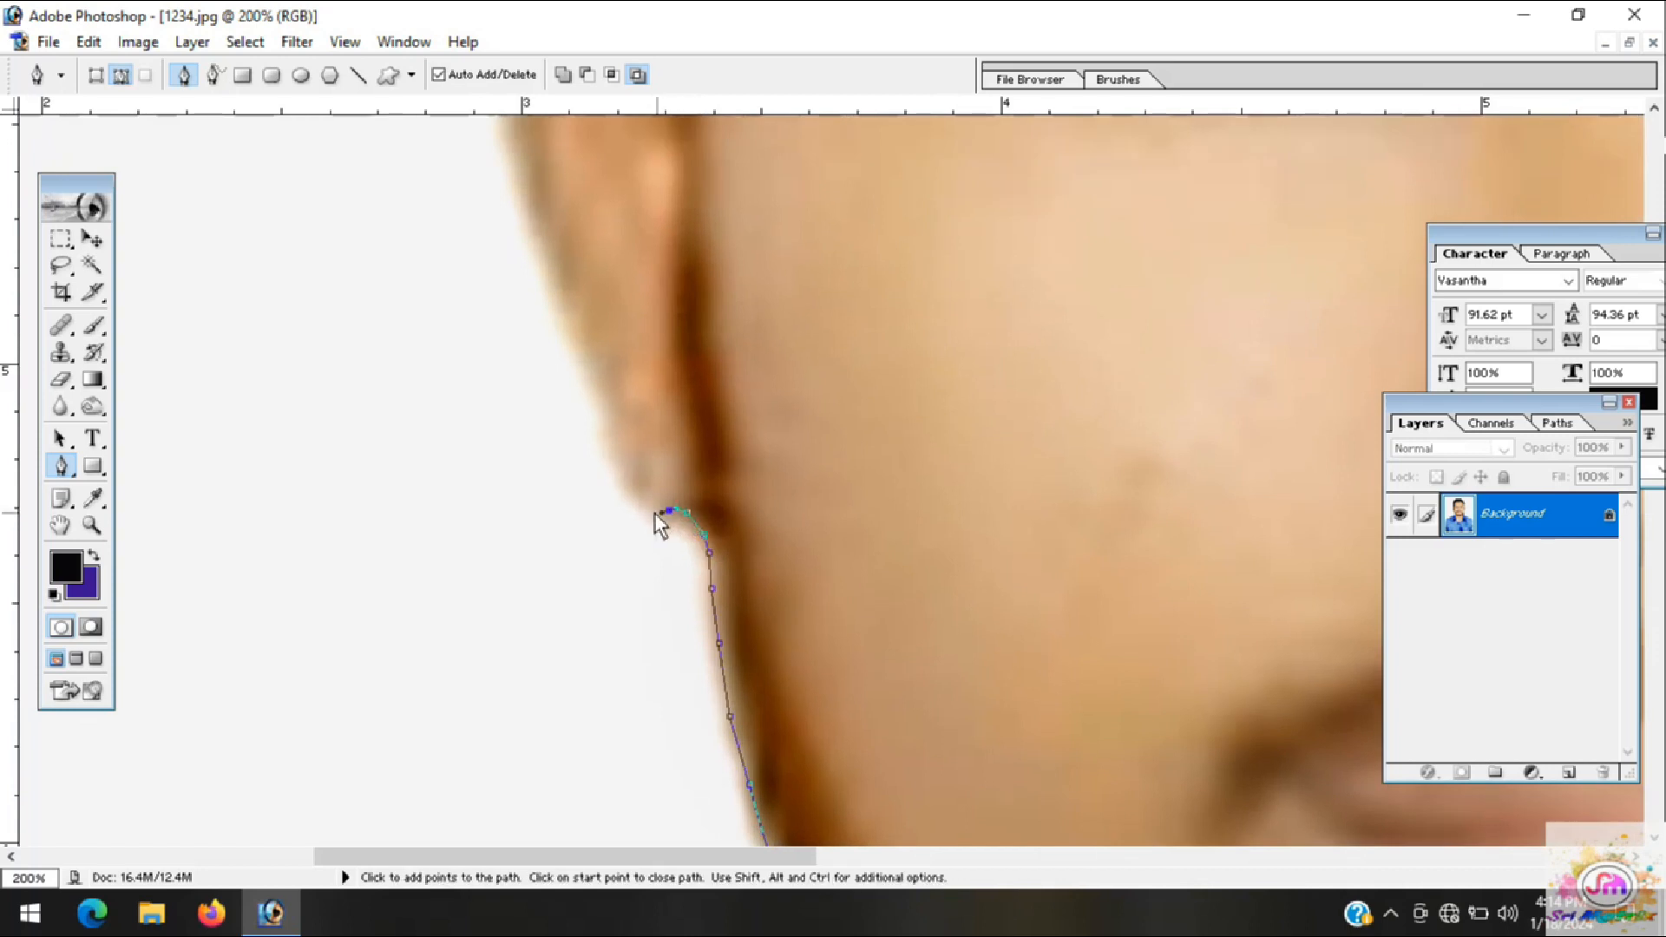
pyautogui.click(608, 422)
pyautogui.moveTo(608, 423); pyautogui.dragTo(668, 695)
pyautogui.click(651, 663)
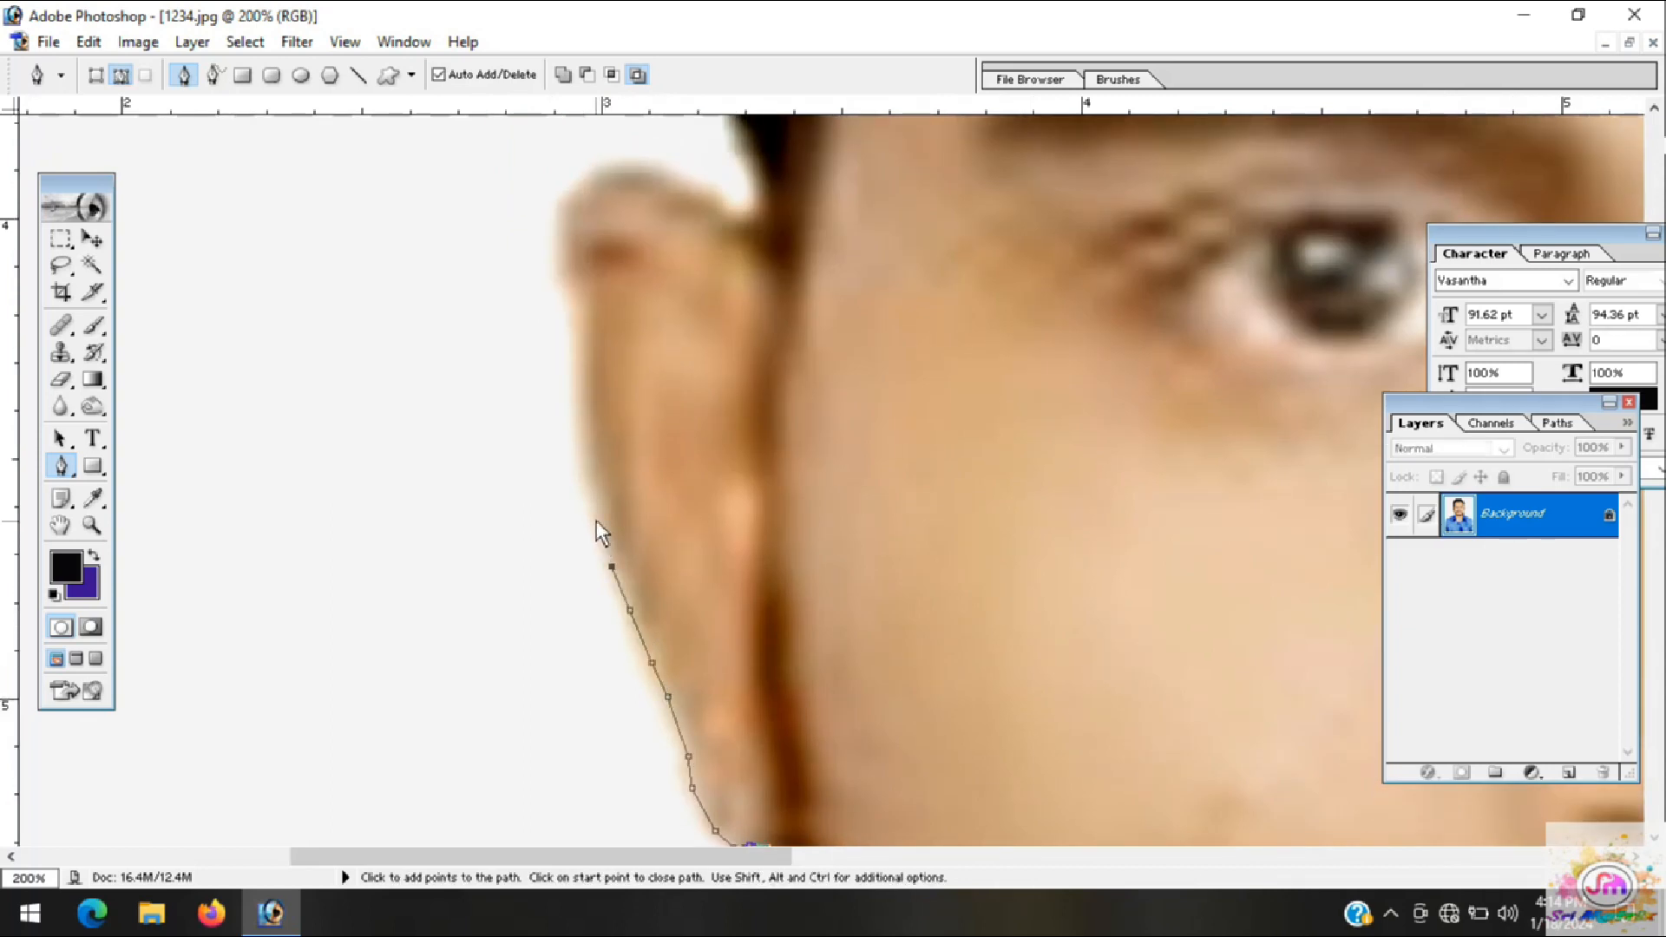
pyautogui.click(587, 465)
pyautogui.click(581, 409)
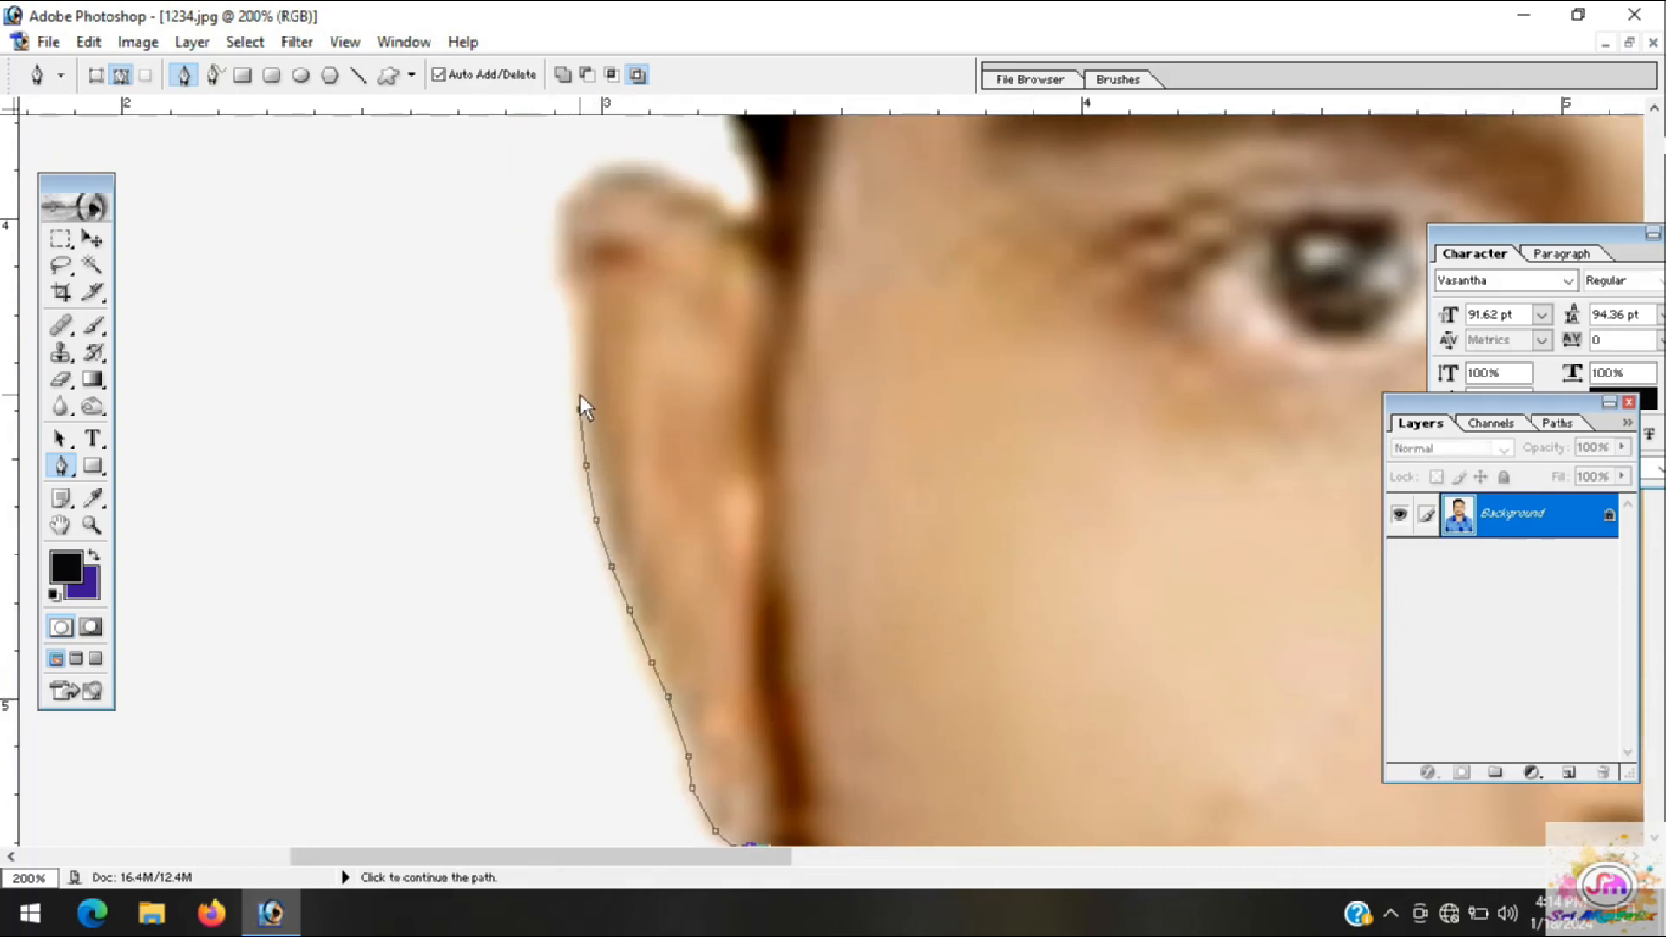
pyautogui.click(578, 358)
pyautogui.click(571, 303)
pyautogui.click(559, 275)
pyautogui.click(554, 245)
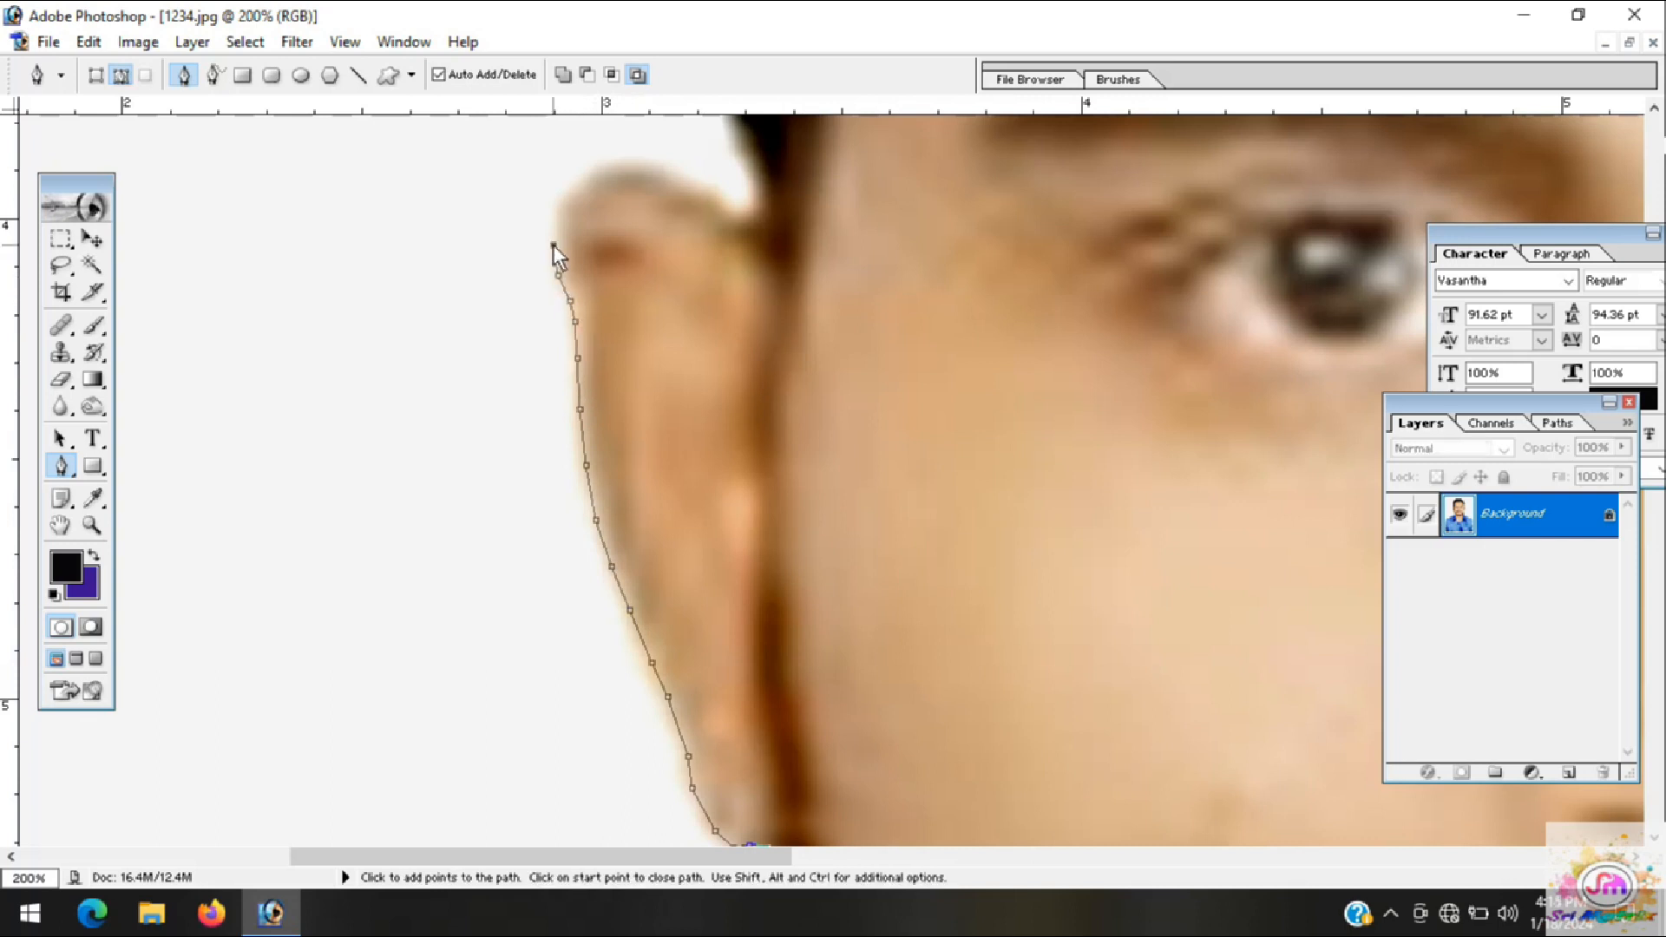
# Step: Carry the path over the curved top of the left ear to where it meets the hair
pyautogui.click(553, 219)
pyautogui.click(565, 199)
pyautogui.click(588, 179)
pyautogui.click(610, 170)
pyautogui.click(633, 167)
pyautogui.click(662, 175)
pyautogui.click(697, 191)
pyautogui.click(738, 222)
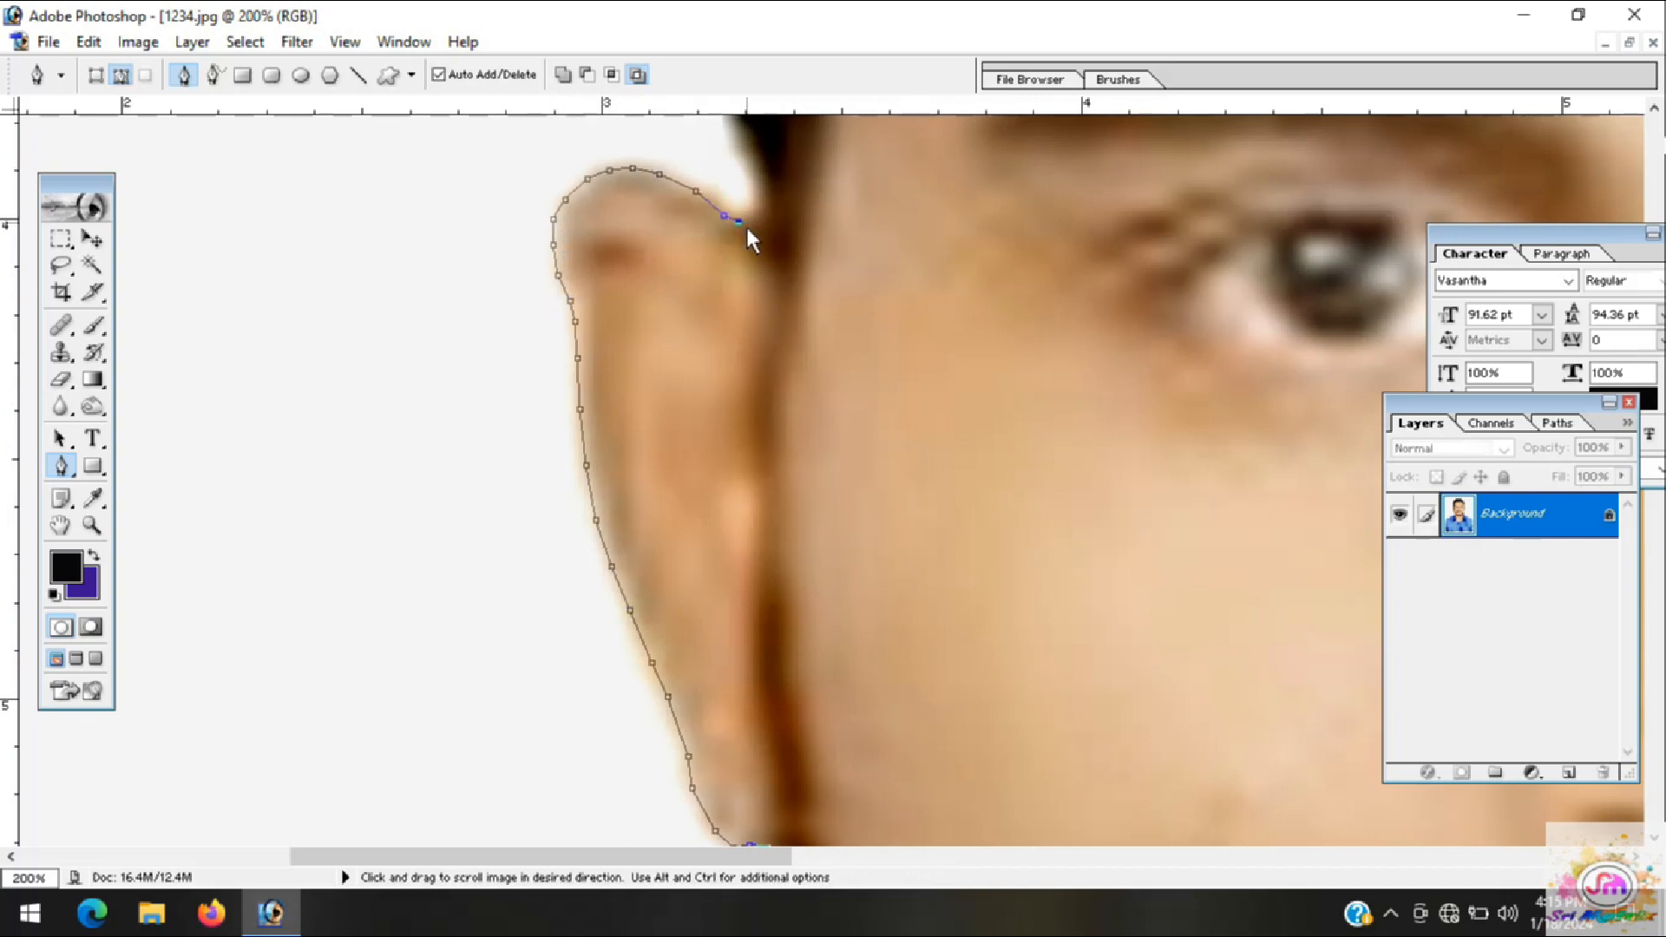
# Step: Curve the path through the notch between the left ear and hair, continuing up the sideburn's edge
pyautogui.moveTo(747, 224); pyautogui.dragTo(686, 465)
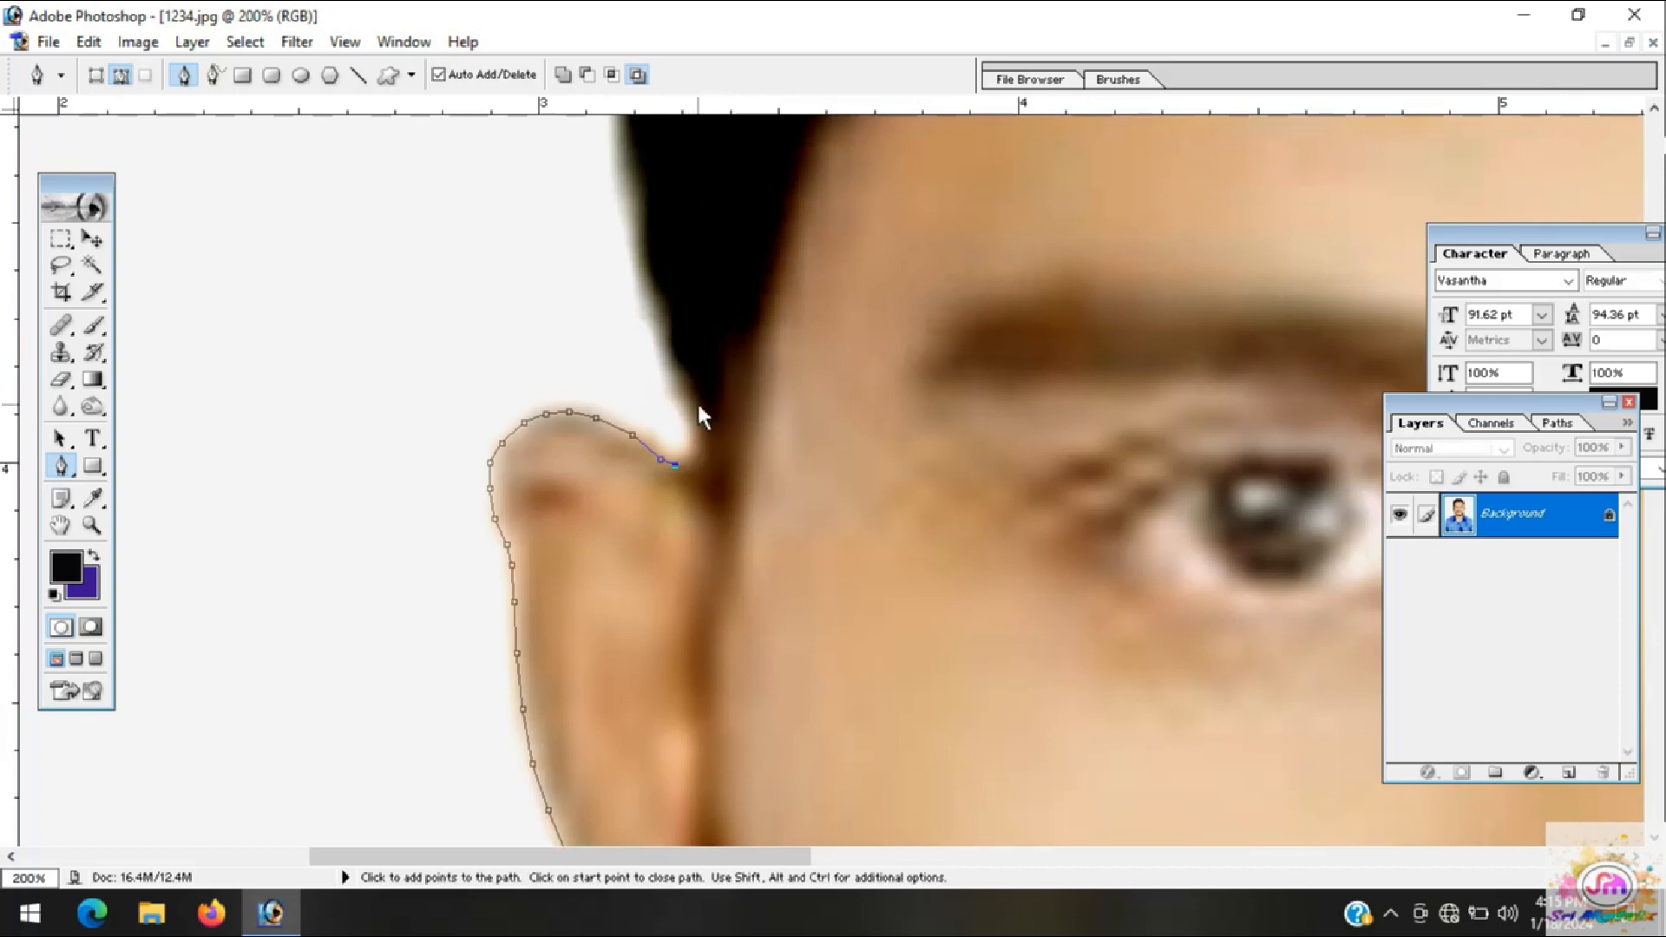
pyautogui.moveTo(680, 376); pyautogui.dragTo(626, 265)
pyautogui.click(680, 381)
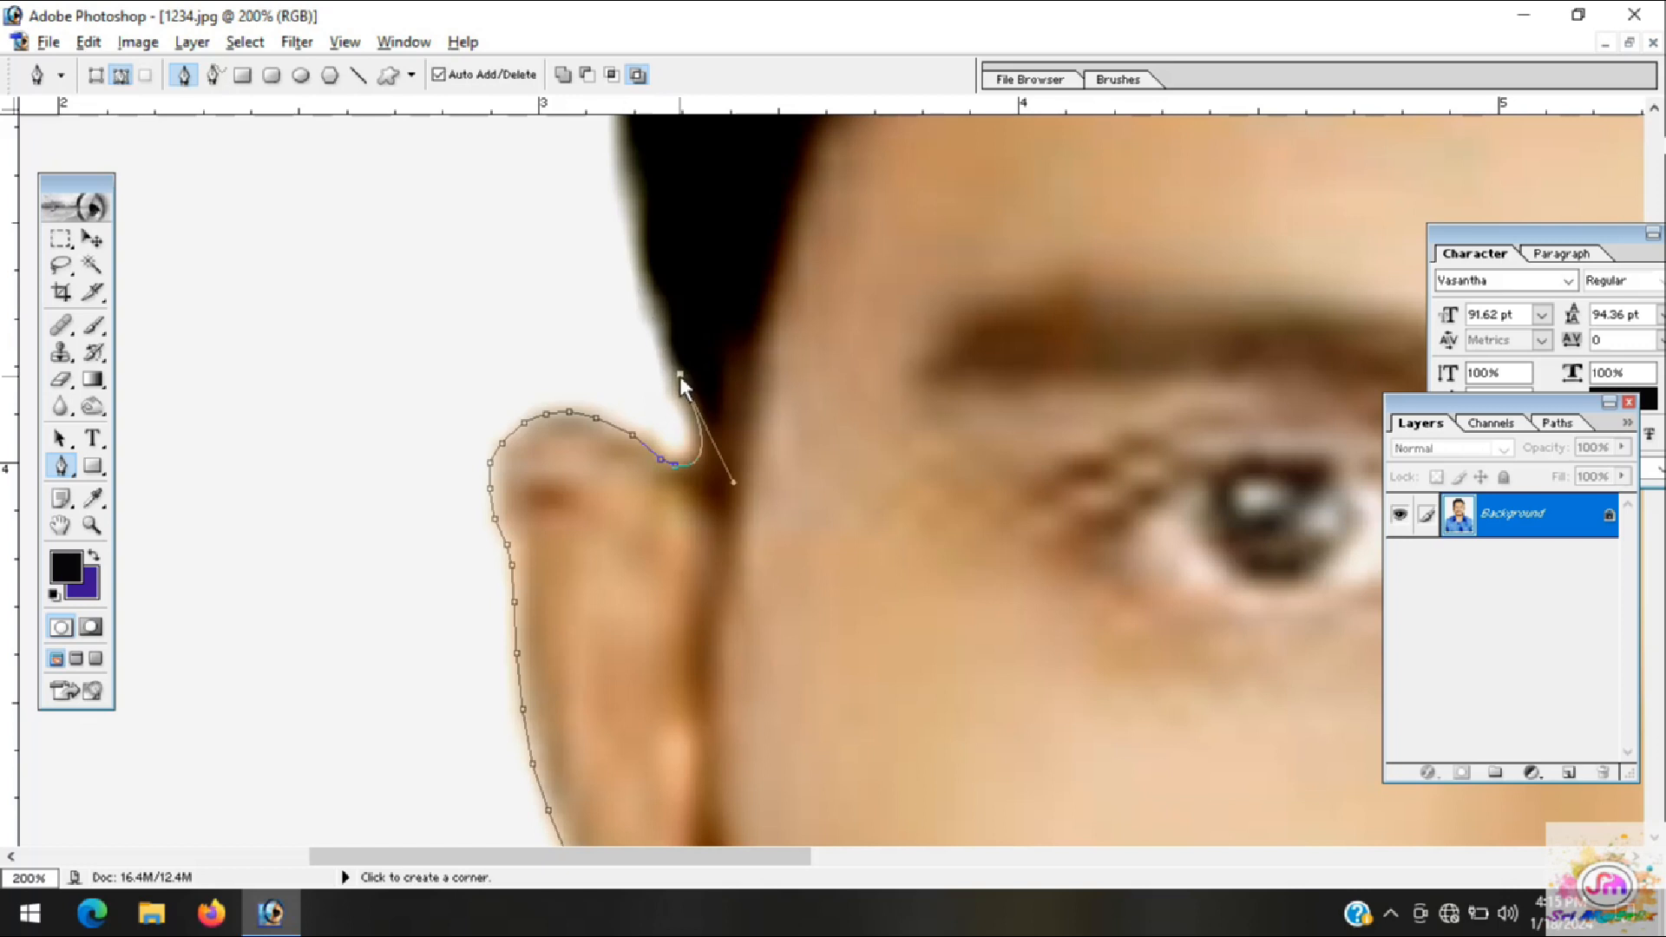
pyautogui.moveTo(711, 438); pyautogui.dragTo(720, 672)
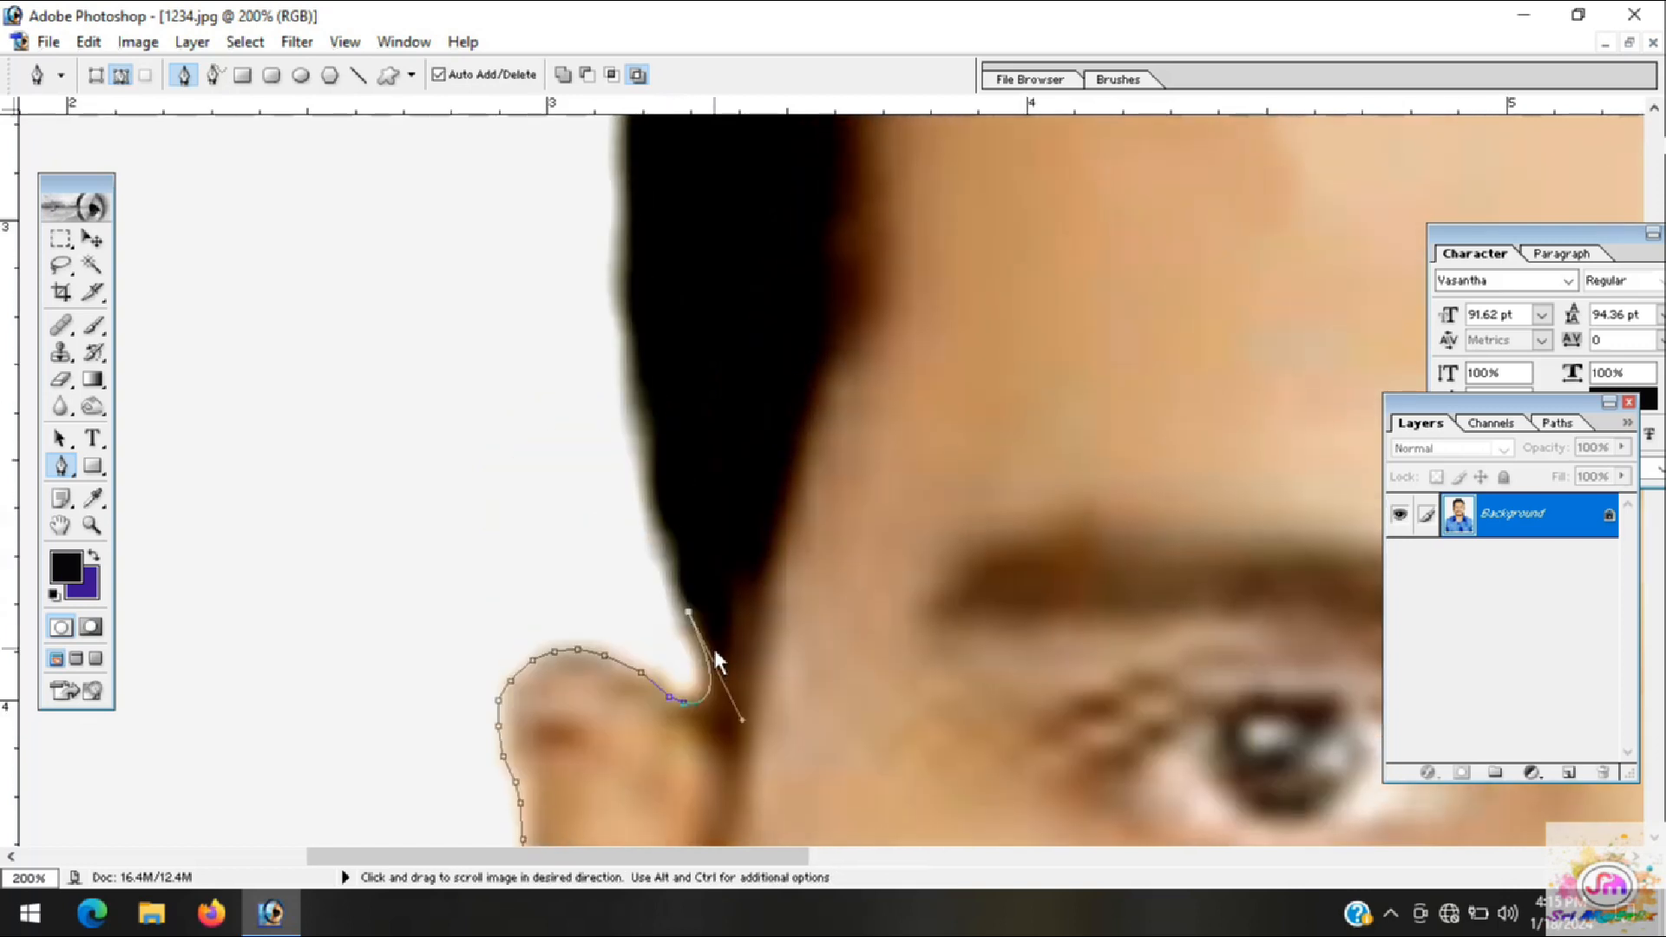
pyautogui.click(657, 506)
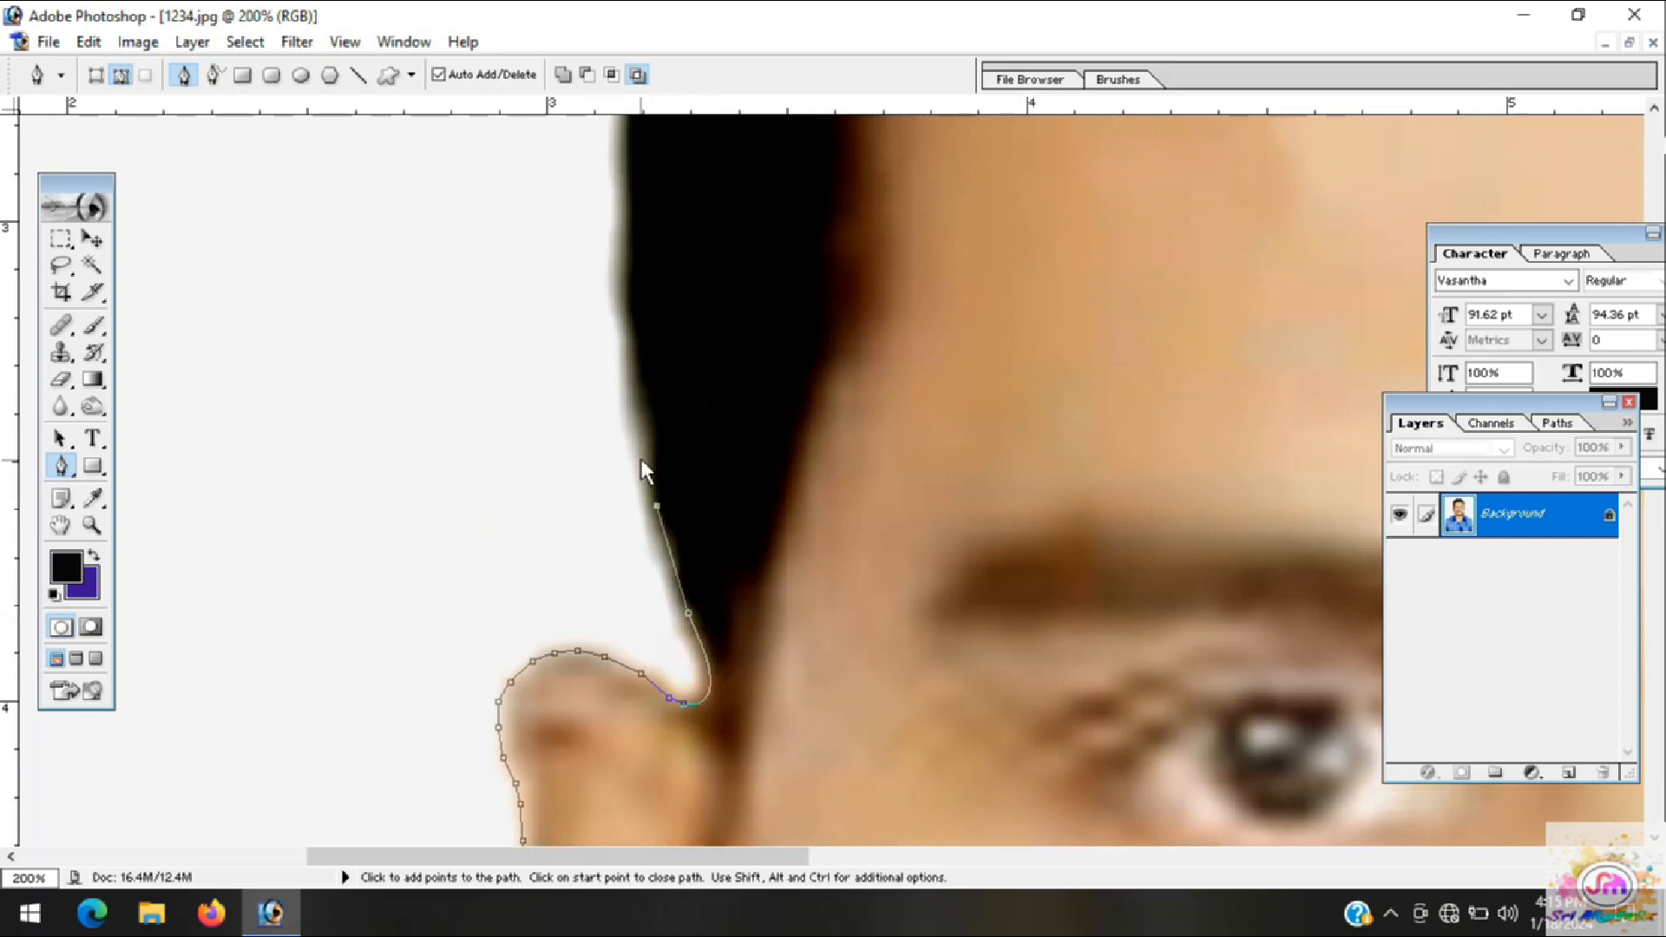
pyautogui.click(641, 430)
pyautogui.click(625, 331)
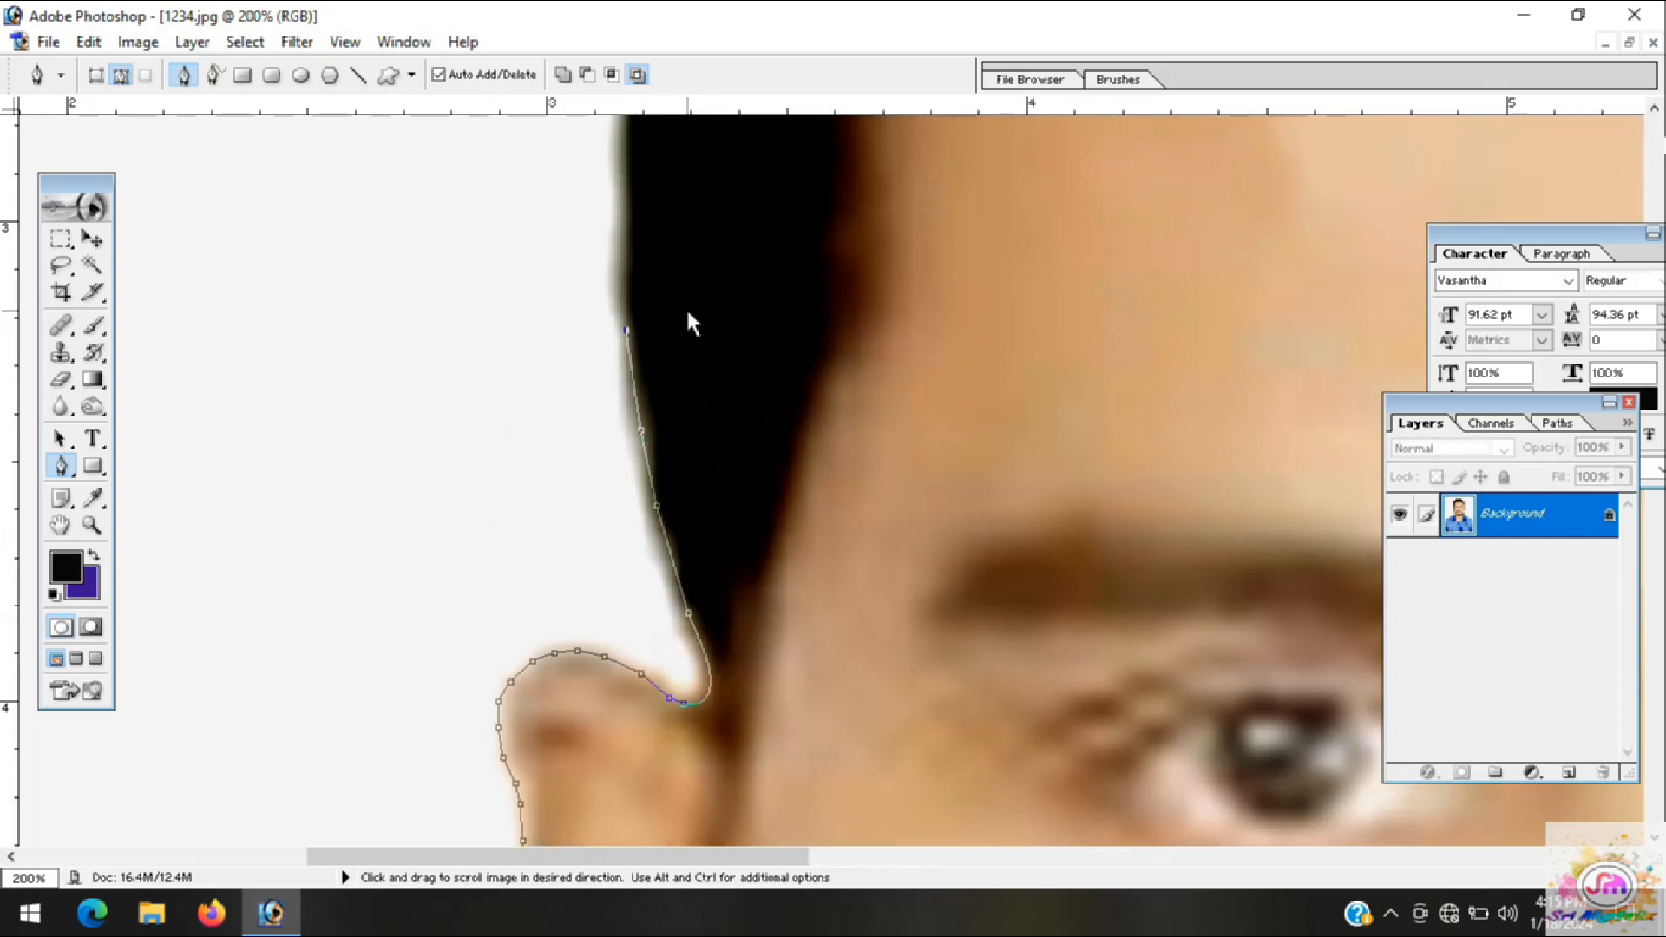
# Step: Extend the path up the left side of the hair to where it starts rounding toward the crown
pyautogui.moveTo(688, 324); pyautogui.dragTo(624, 662)
pyautogui.click(563, 460)
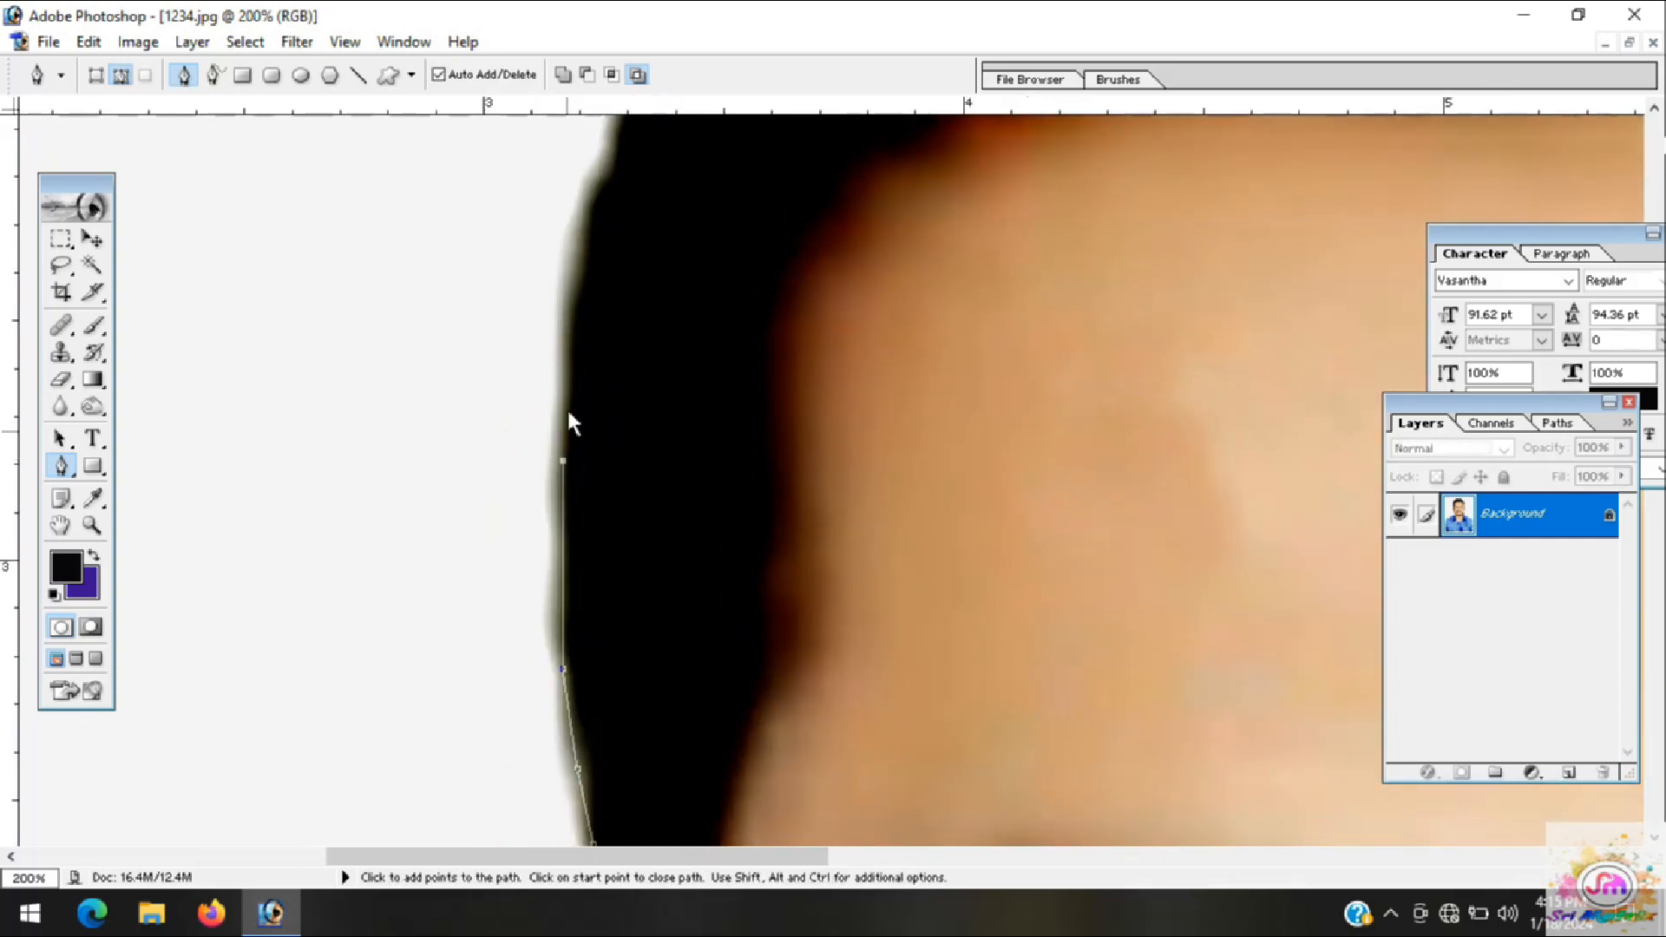
pyautogui.moveTo(583, 226); pyautogui.dragTo(522, 658)
pyautogui.click(523, 645)
pyautogui.click(541, 579)
pyautogui.click(569, 531)
pyautogui.click(604, 485)
pyautogui.click(611, 482)
pyautogui.click(654, 435)
pyautogui.click(685, 397)
# Step: Follow the uneven upper left hairline with closely spaced path points
pyautogui.moveTo(721, 394); pyautogui.dragTo(361, 666)
pyautogui.click(410, 597)
pyautogui.click(486, 551)
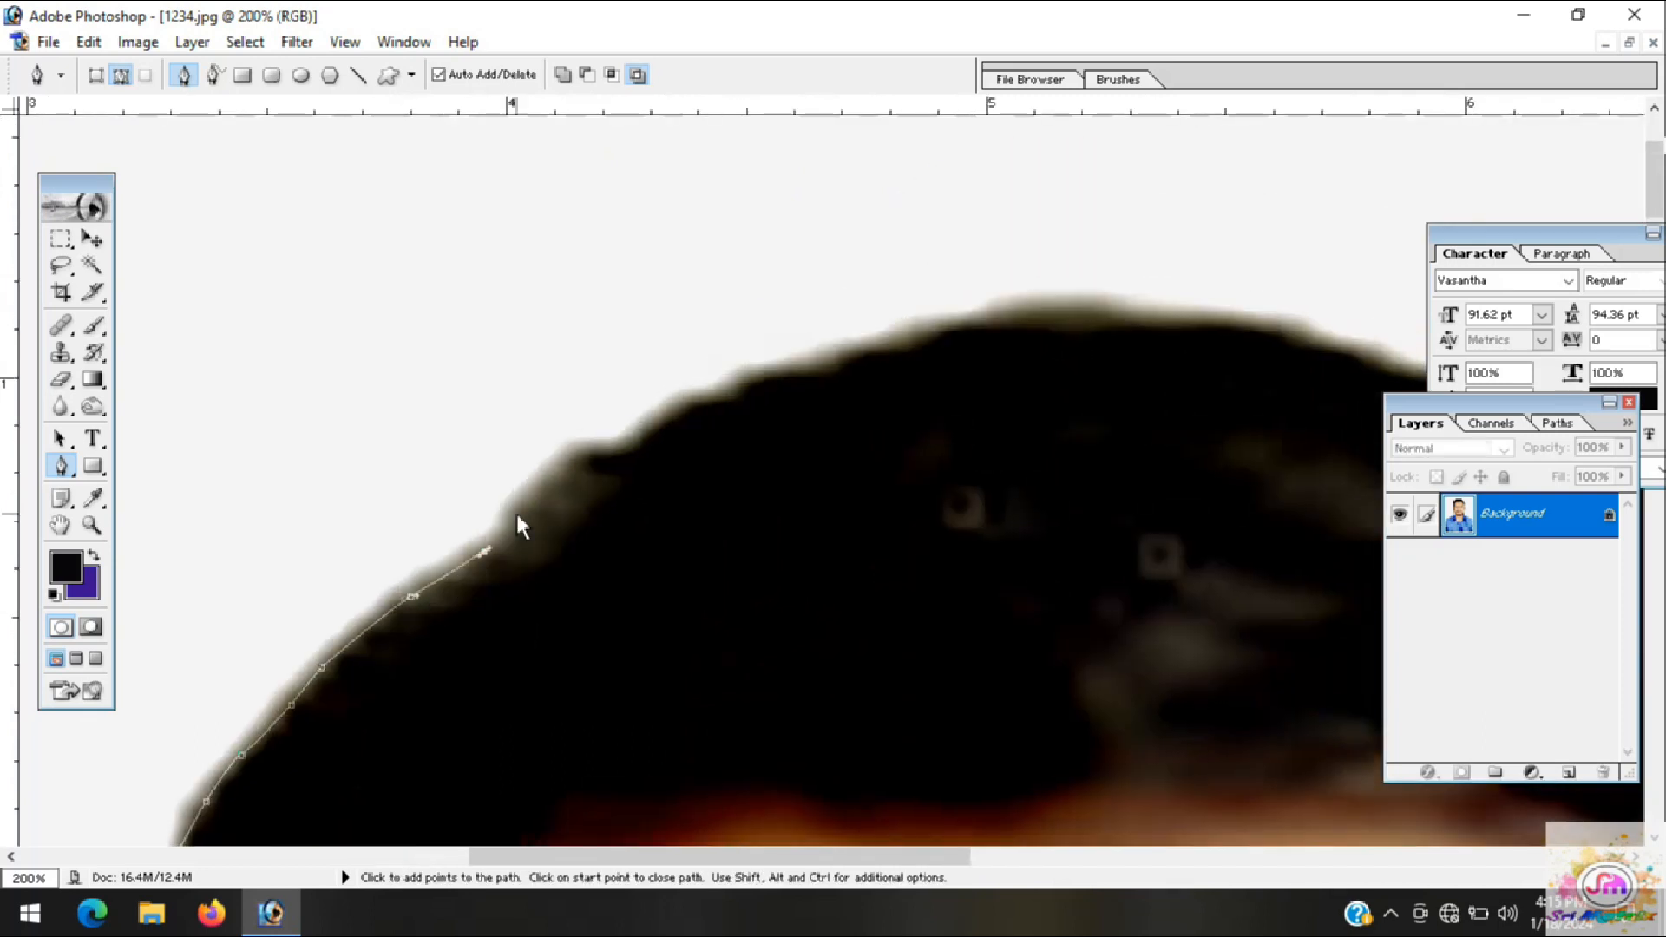
pyautogui.click(568, 465)
pyautogui.click(611, 451)
pyautogui.click(642, 441)
pyautogui.click(665, 414)
# Step: Carry the path across the top of the hair over the crown
pyautogui.click(735, 392)
pyautogui.click(768, 376)
pyautogui.click(820, 370)
pyautogui.click(922, 338)
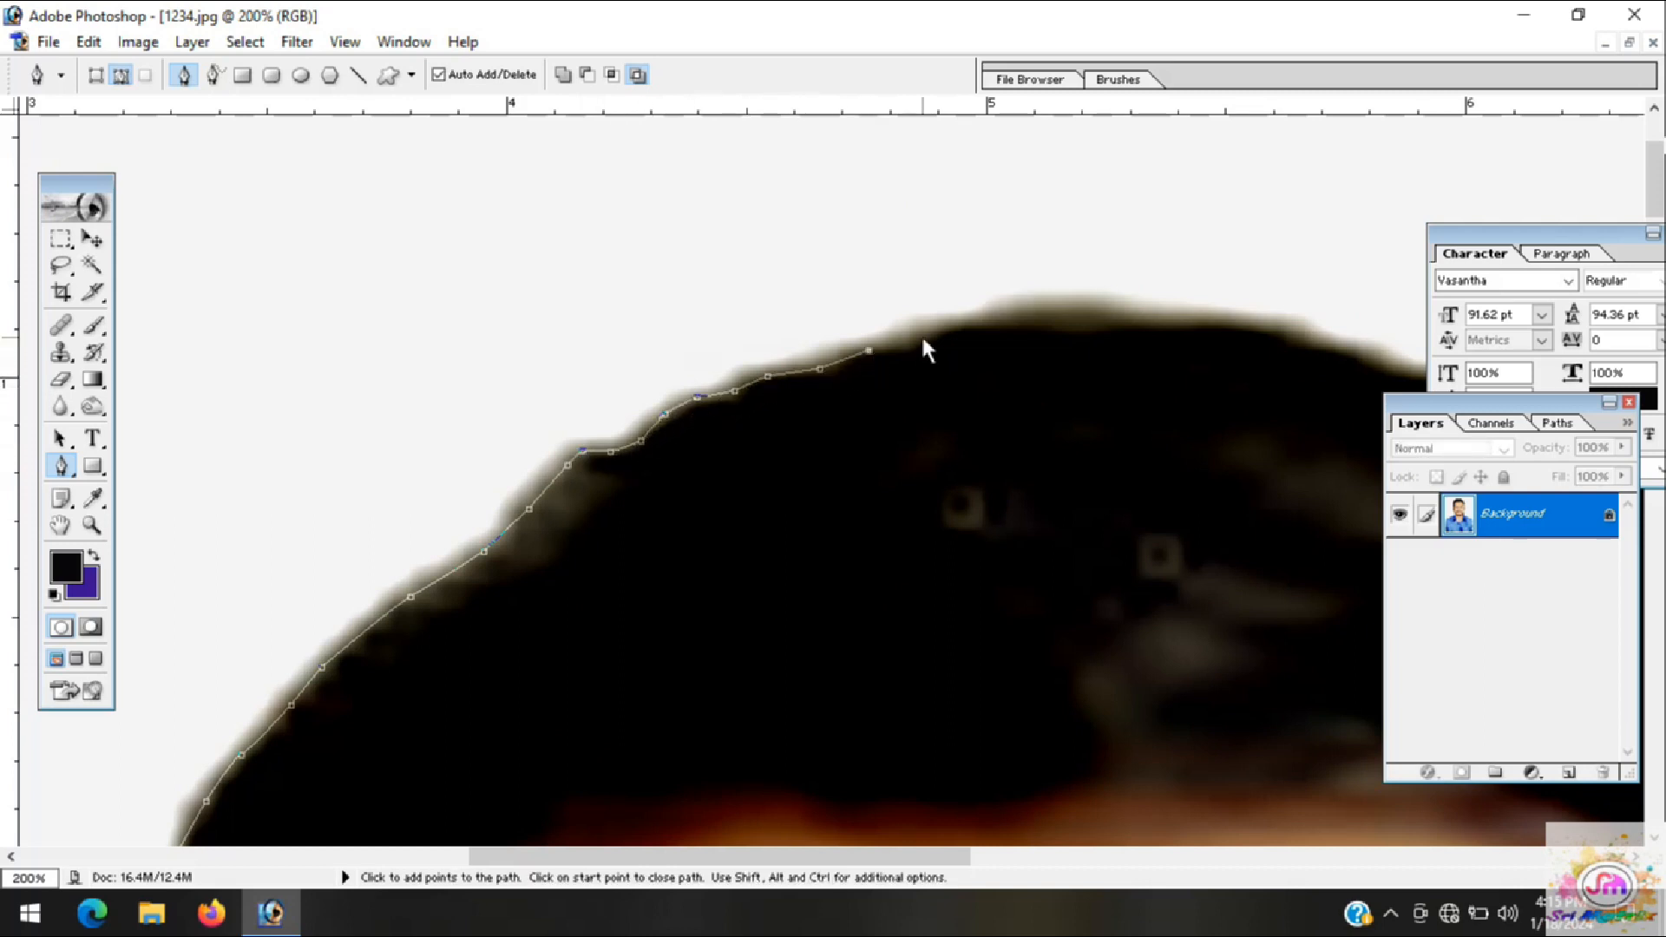
pyautogui.click(968, 332)
pyautogui.moveTo(1014, 342); pyautogui.dragTo(414, 518)
pyautogui.click(417, 522)
pyautogui.click(488, 526)
pyautogui.click(547, 525)
# Step: Continue the path from the crown down the right slope of the hair's top edge
pyautogui.click(732, 566)
pyautogui.click(802, 591)
pyautogui.click(831, 601)
pyautogui.click(883, 613)
pyautogui.click(898, 619)
pyautogui.click(959, 646)
pyautogui.click(976, 652)
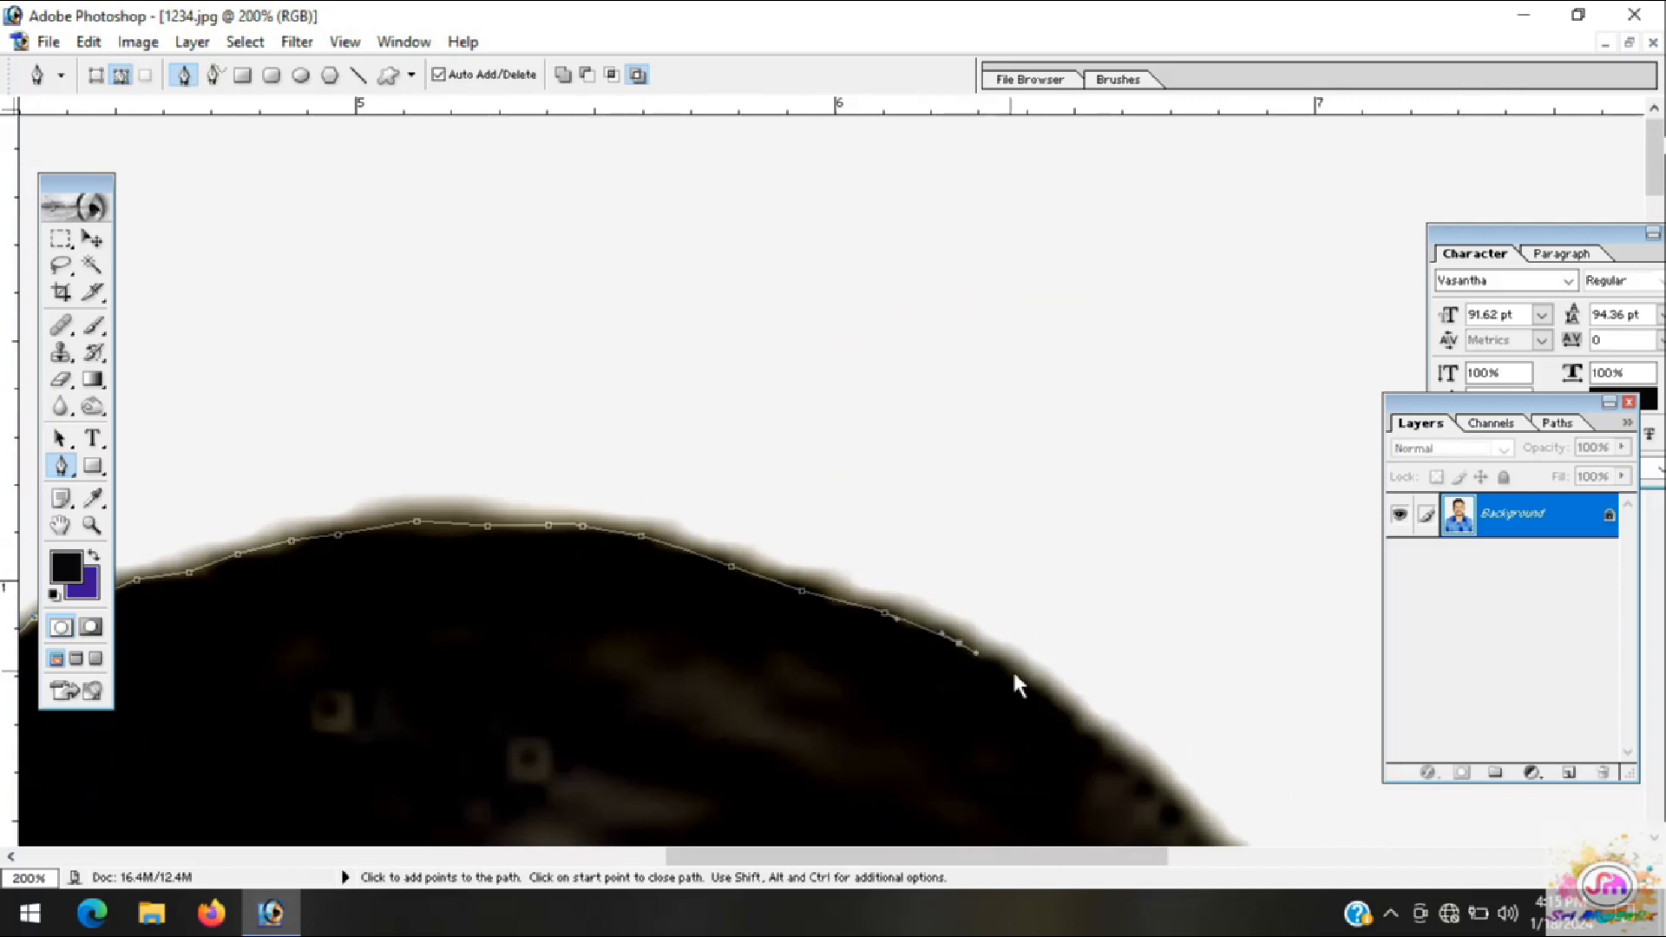
pyautogui.click(1039, 689)
# Step: Trace the path around the upper right curve of the hair and onto its right side
pyautogui.moveTo(1038, 737); pyautogui.dragTo(389, 420)
pyautogui.click(395, 422)
pyautogui.click(471, 486)
pyautogui.click(560, 576)
pyautogui.click(615, 626)
pyautogui.moveTo(560, 695); pyautogui.dragTo(295, 517)
pyautogui.click(390, 437)
pyautogui.click(465, 555)
pyautogui.click(466, 597)
pyautogui.click(478, 634)
pyautogui.click(488, 680)
# Step: Extend the path down the right side of the hair to the sideburn tip above the right ear
pyautogui.moveTo(500, 771); pyautogui.dragTo(387, 439)
pyautogui.click(389, 453)
pyautogui.click(382, 533)
pyautogui.click(387, 607)
pyautogui.click(386, 692)
pyautogui.moveTo(347, 715); pyautogui.dragTo(353, 347)
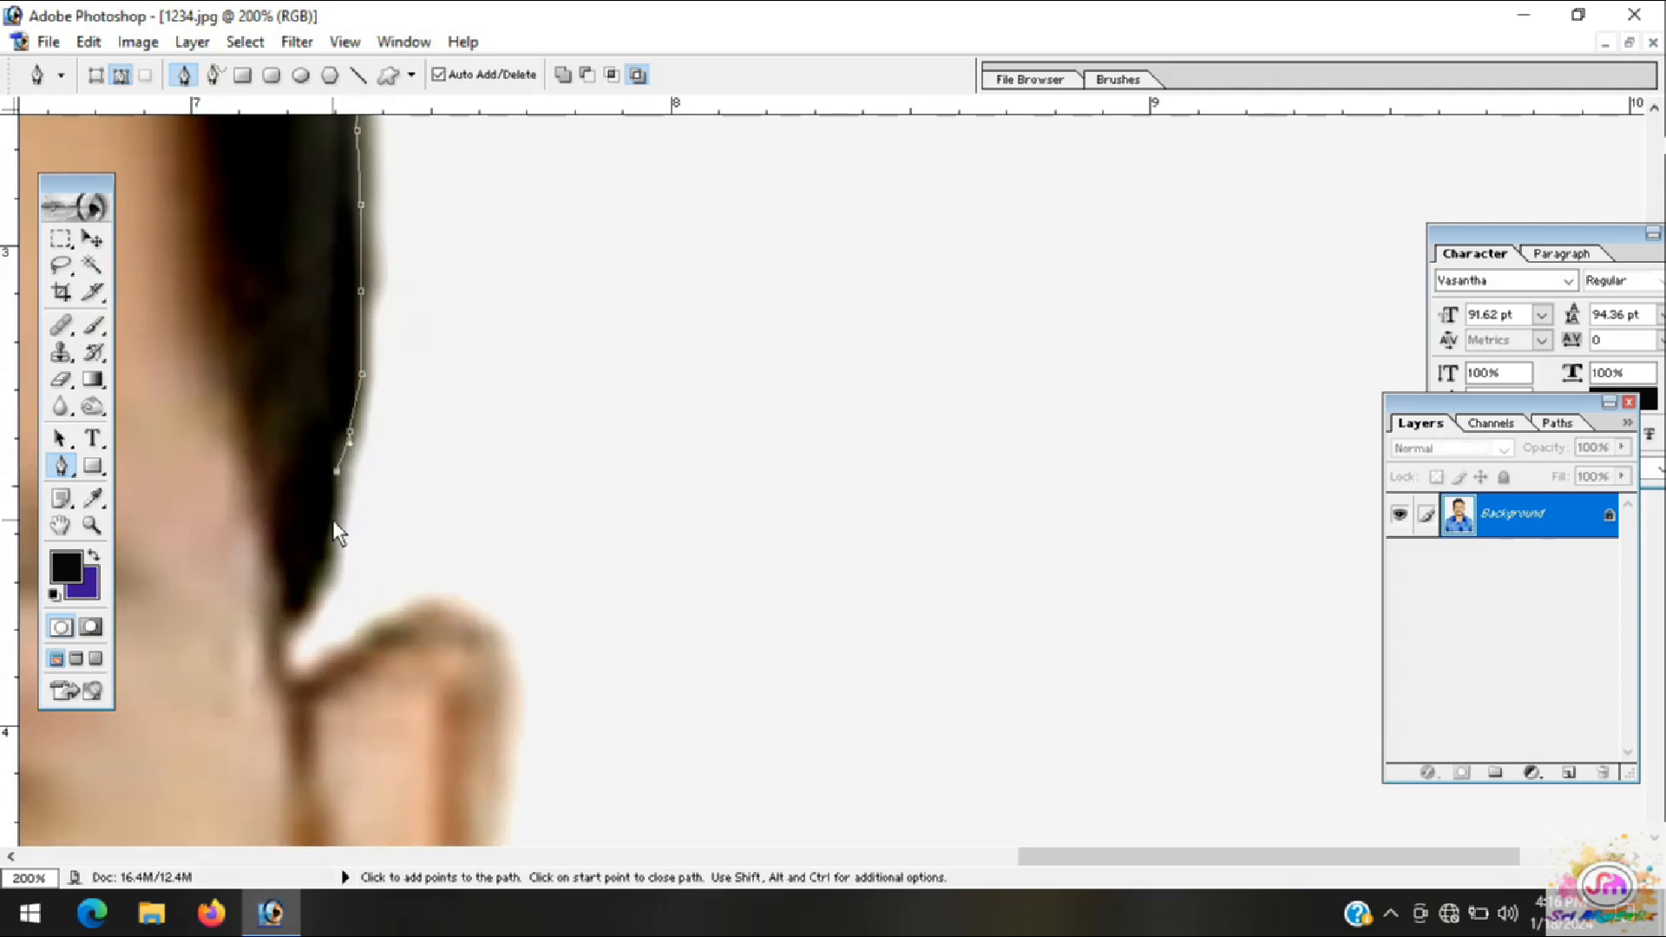
pyautogui.click(327, 561)
pyautogui.click(317, 595)
pyautogui.click(304, 607)
pyautogui.click(294, 622)
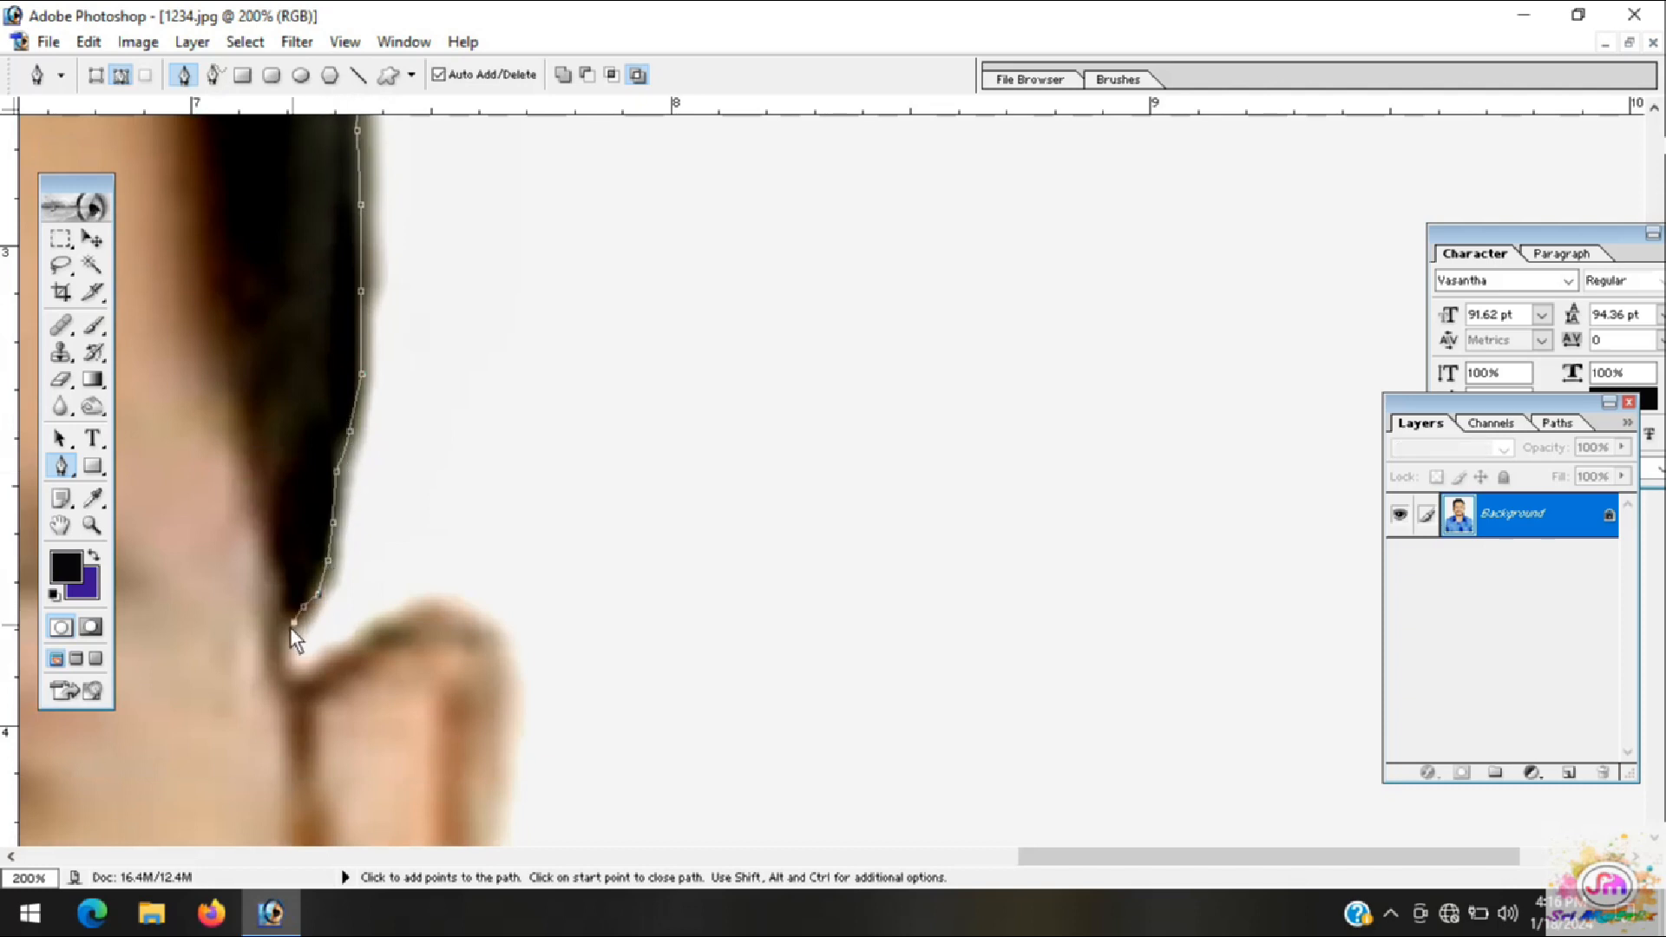
# Step: Curve the path through the notch between hair and right ear, continuing onto the ear's top edge
pyautogui.moveTo(315, 666); pyautogui.dragTo(370, 638)
pyautogui.keyDown('alt'); pyautogui.click(315, 668); pyautogui.keyUp('alt')
pyautogui.click(340, 651)
pyautogui.click(367, 634)
pyautogui.moveTo(388, 617); pyautogui.dragTo(393, 616)
pyautogui.moveTo(408, 612); pyautogui.dragTo(416, 612)
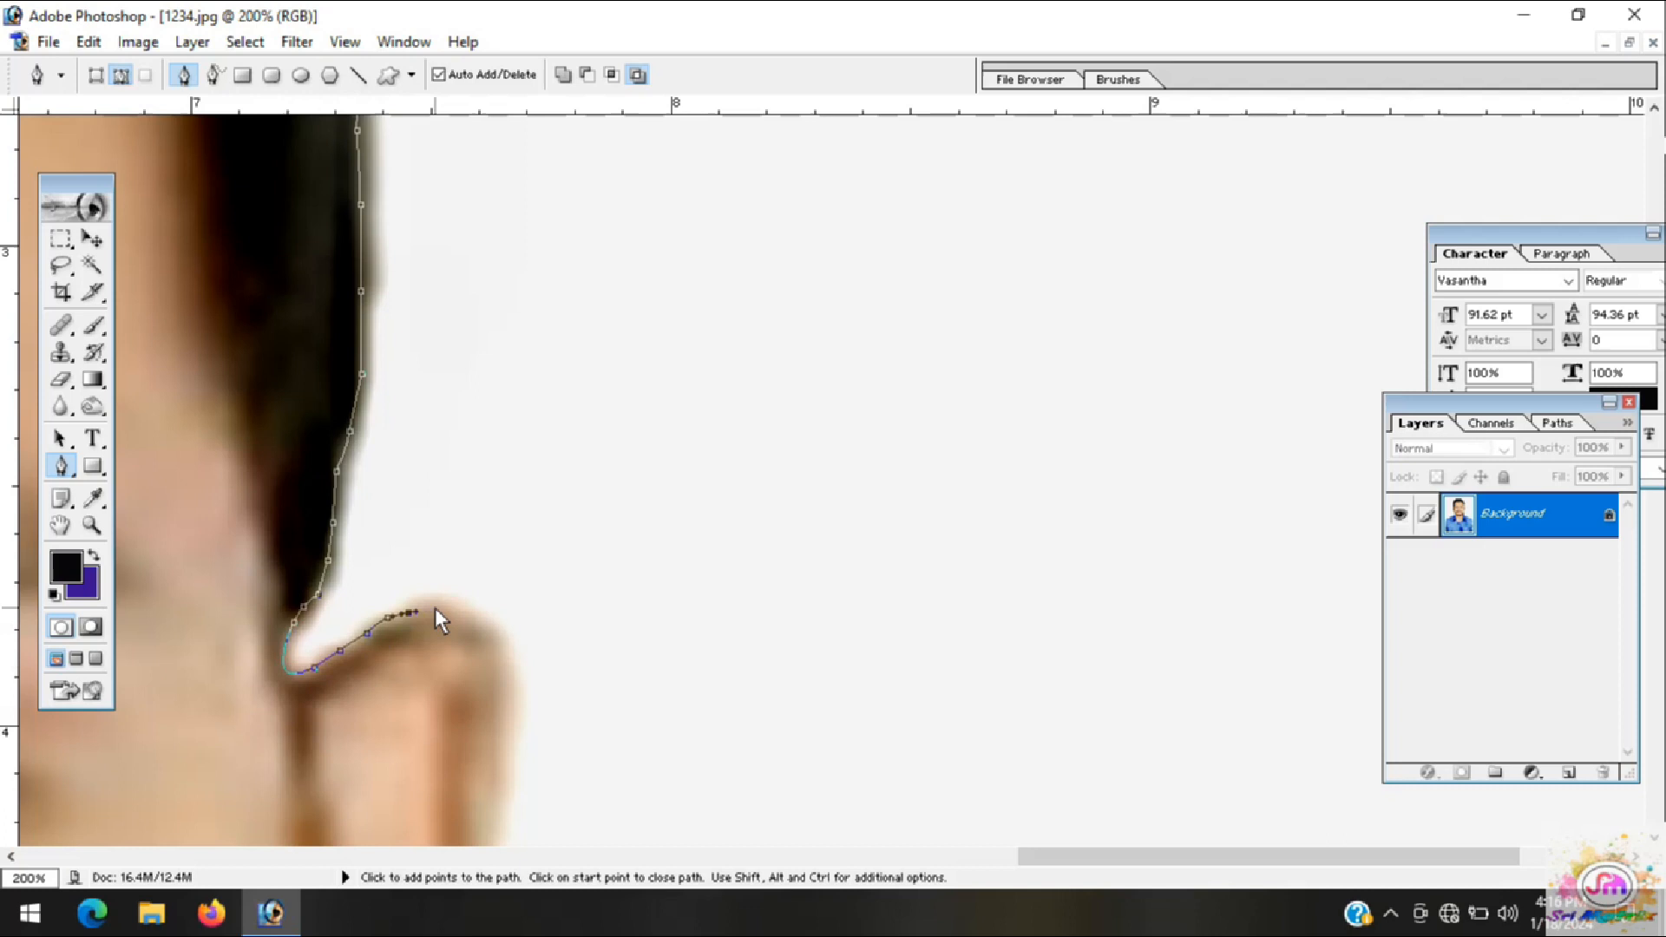
pyautogui.click(458, 612)
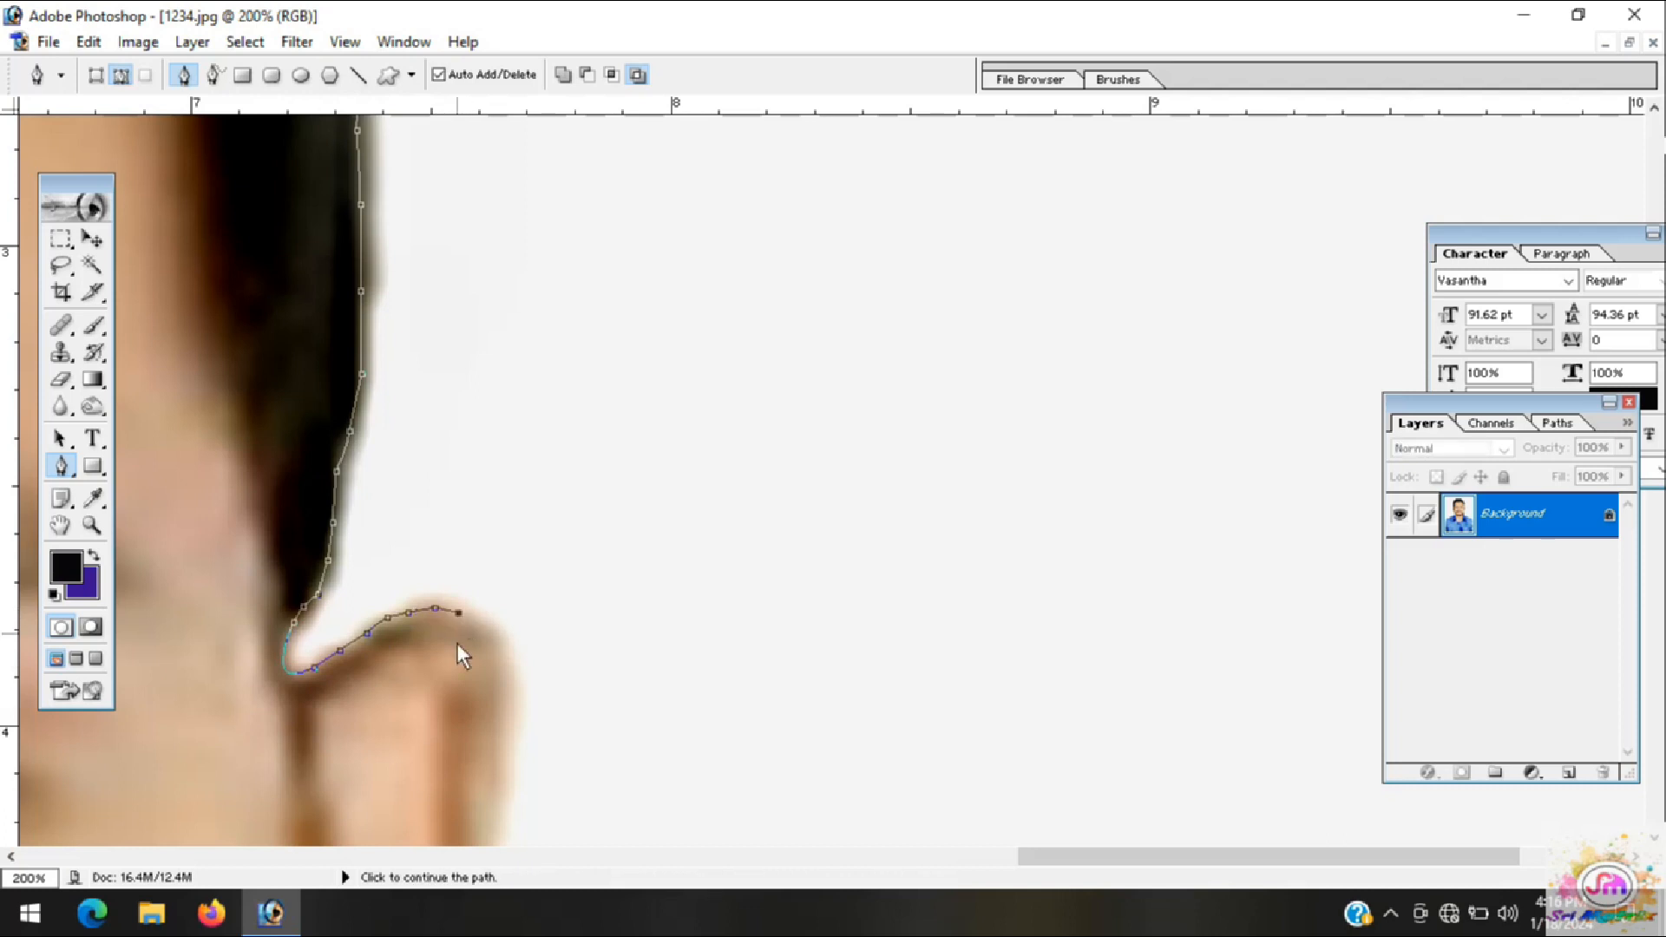
# Step: Round the top of the right ear with the path and start down its outer edge
pyautogui.moveTo(456, 643); pyautogui.dragTo(139, 483)
pyautogui.click(167, 423)
pyautogui.click(194, 449)
pyautogui.click(198, 487)
pyautogui.click(198, 531)
pyautogui.click(185, 591)
pyautogui.click(172, 650)
# Step: Continue the path down the right ear's outer edge toward the earlobe
pyautogui.moveTo(158, 684); pyautogui.dragTo(205, 470)
pyautogui.click(235, 468)
pyautogui.click(222, 526)
pyautogui.click(209, 570)
pyautogui.click(194, 614)
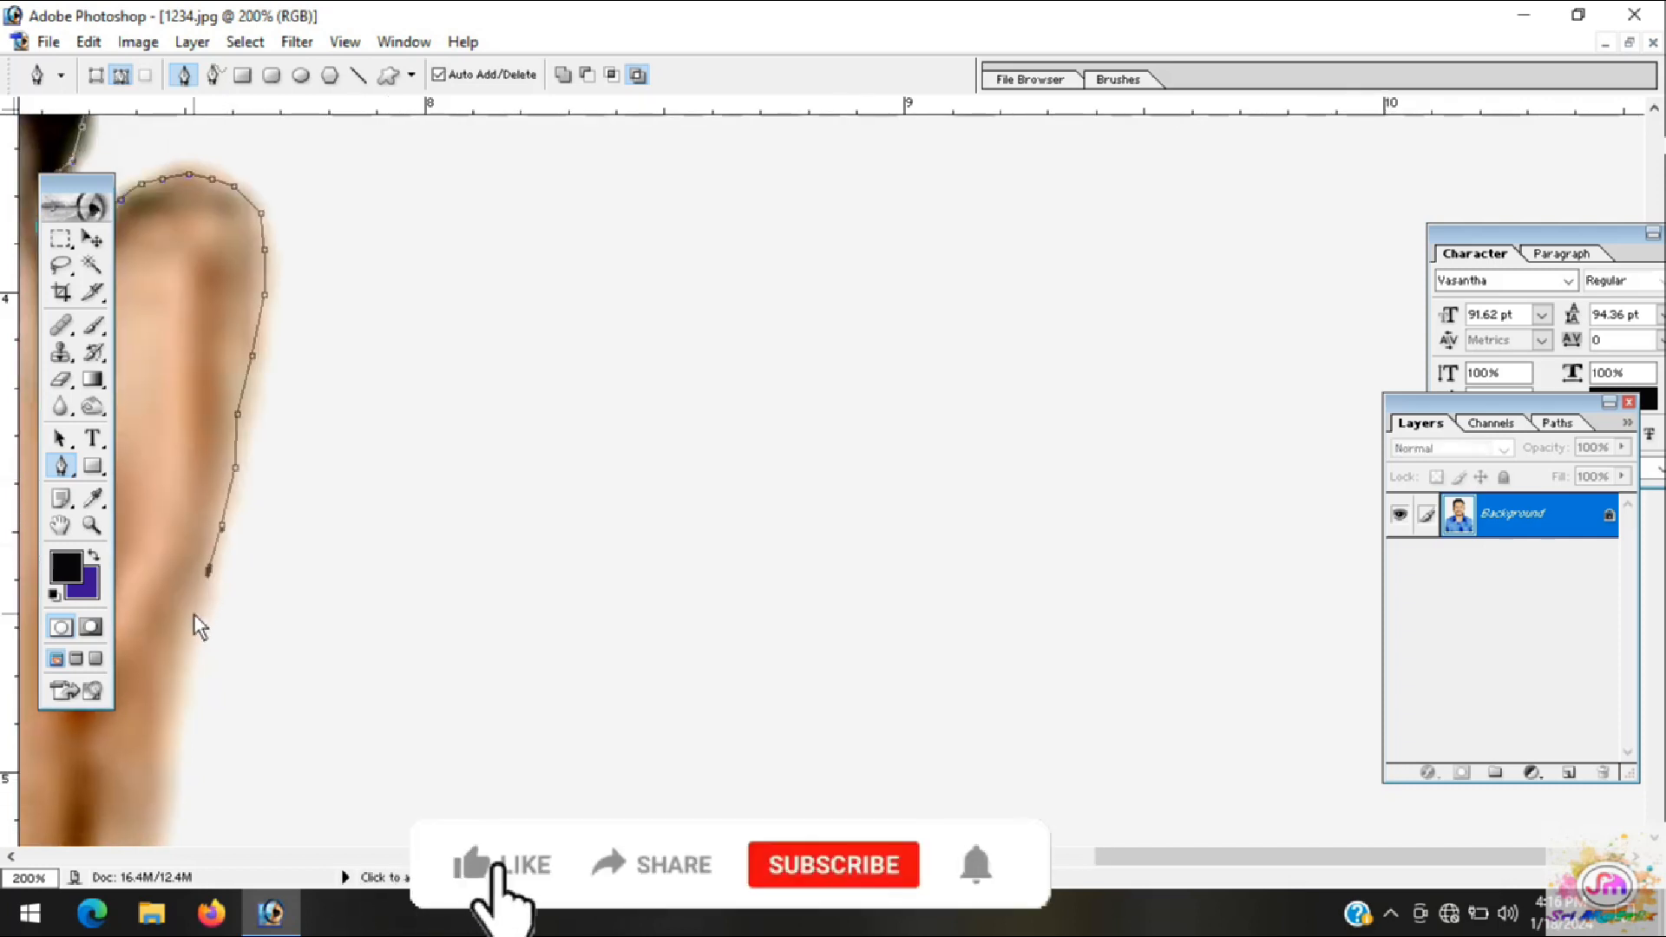
pyautogui.click(183, 657)
pyautogui.click(199, 518)
pyautogui.click(197, 564)
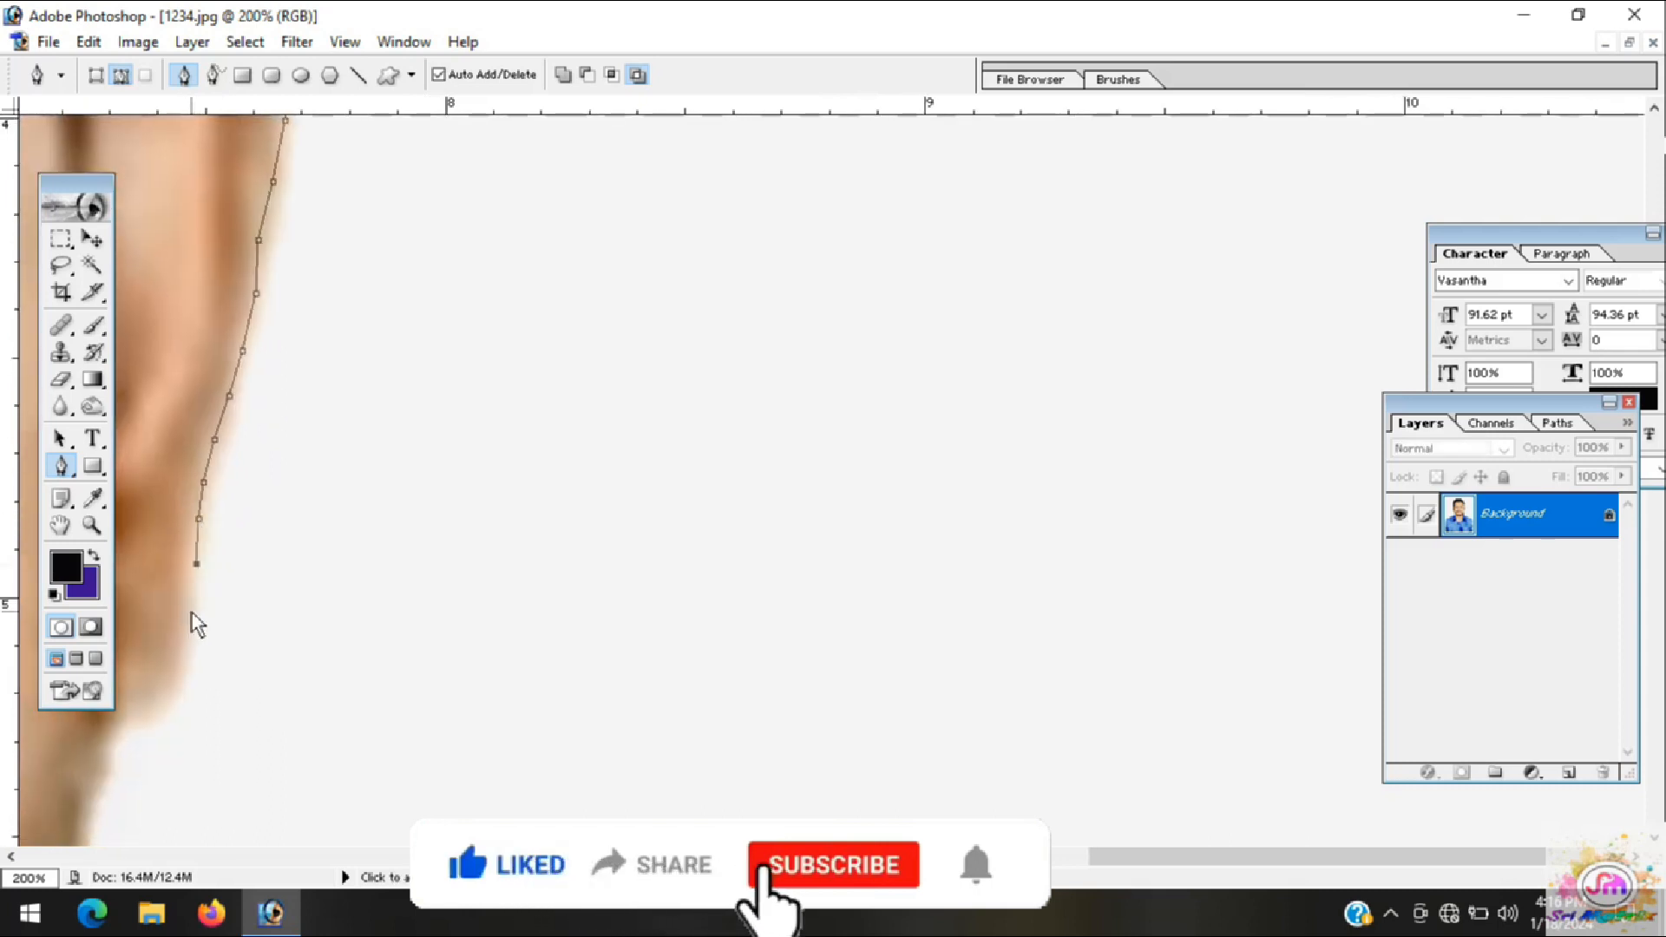
# Step: Trace the path around the right earlobe to where it meets the cheek
pyautogui.moveTo(194, 612); pyautogui.dragTo(309, 598)
pyautogui.click(310, 596)
pyautogui.click(303, 625)
pyautogui.click(296, 645)
pyautogui.click(286, 658)
pyautogui.click(271, 669)
pyautogui.click(250, 669)
pyautogui.click(229, 664)
# Step: Extend the path from the right earlobe down the cheek and bearded jaw edge
pyautogui.moveTo(227, 665); pyautogui.dragTo(274, 564)
pyautogui.click(274, 564)
pyautogui.click(269, 600)
pyautogui.moveTo(268, 639); pyautogui.dragTo(329, 382)
pyautogui.click(325, 395)
pyautogui.click(309, 501)
pyautogui.click(301, 563)
pyautogui.click(278, 610)
pyautogui.click(261, 653)
pyautogui.click(247, 679)
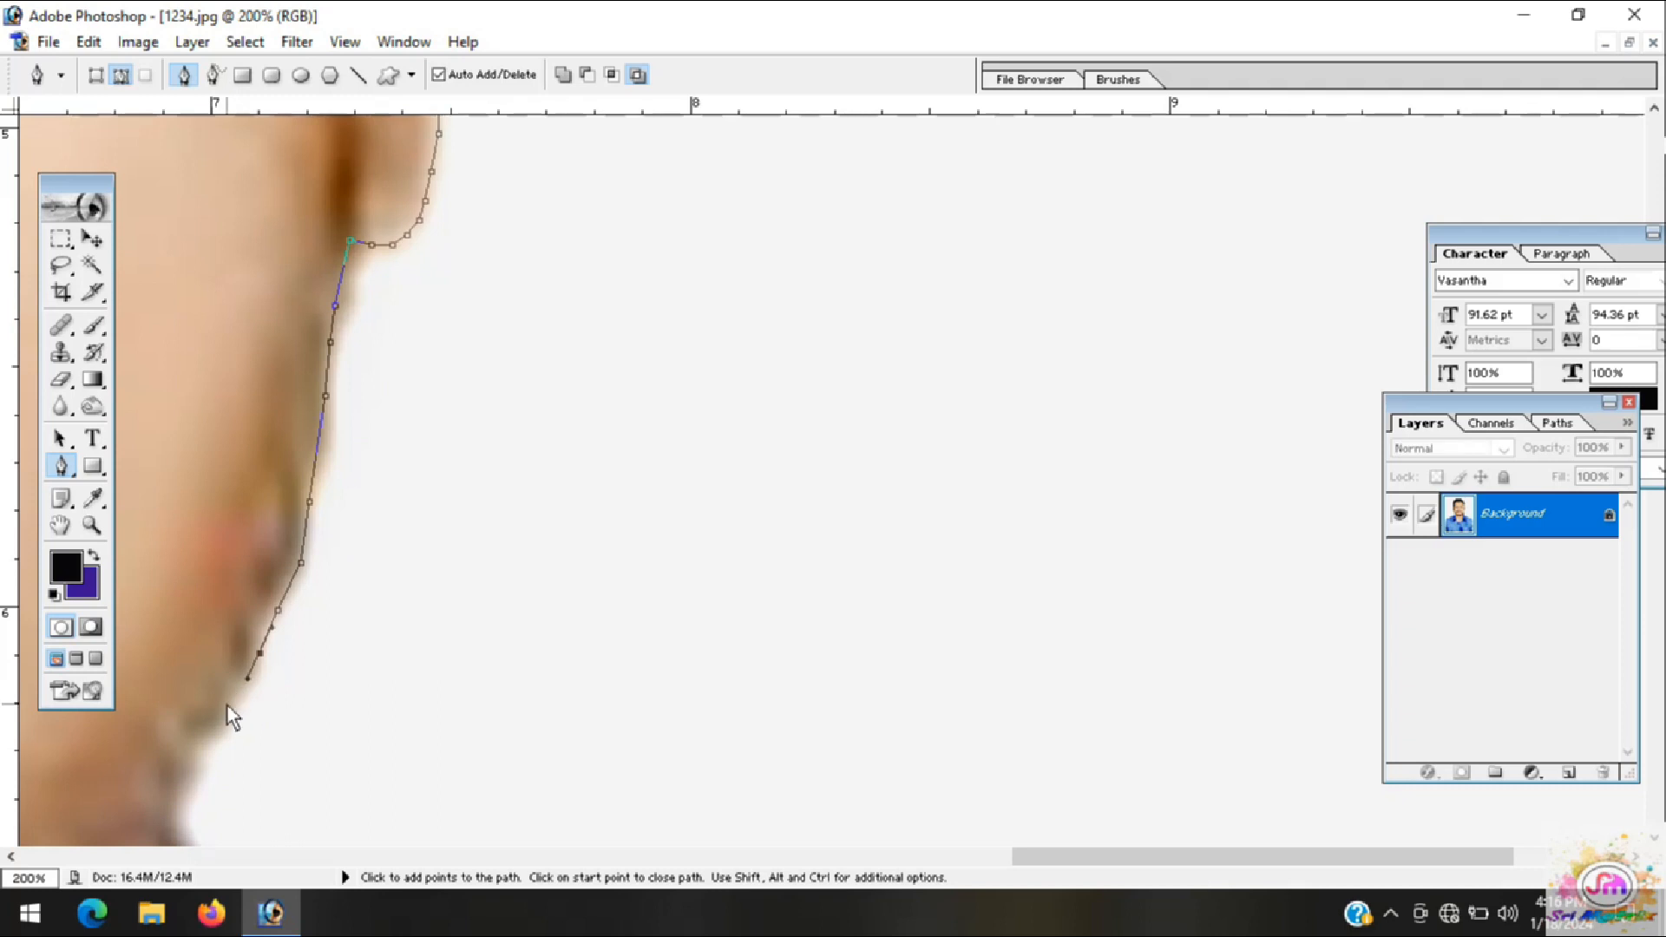
pyautogui.click(219, 735)
# Step: Carry the path from the lower right jaw around the corner onto the shirt collar's outer edge
pyautogui.moveTo(200, 797); pyautogui.dragTo(356, 472)
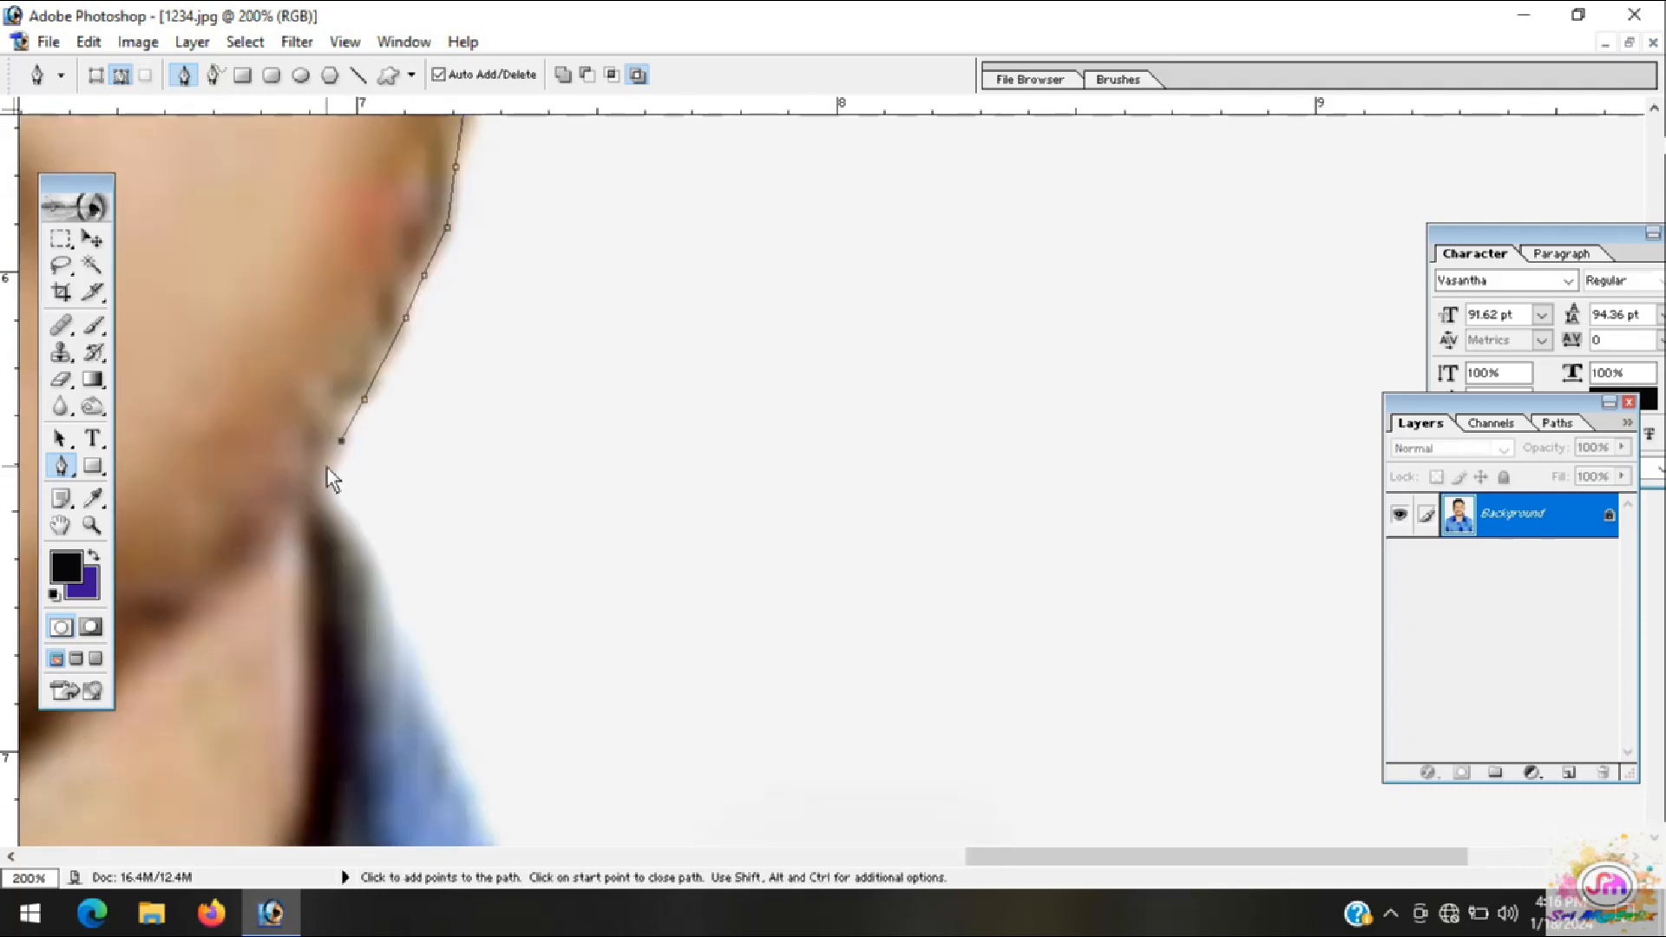
pyautogui.click(323, 486)
pyautogui.click(333, 504)
pyautogui.click(396, 633)
# Step: Continue the path down the right collar's outer edge to the shoulder, redoing one misplaced point
pyautogui.moveTo(395, 633); pyautogui.dragTo(199, 352)
pyautogui.click(217, 373)
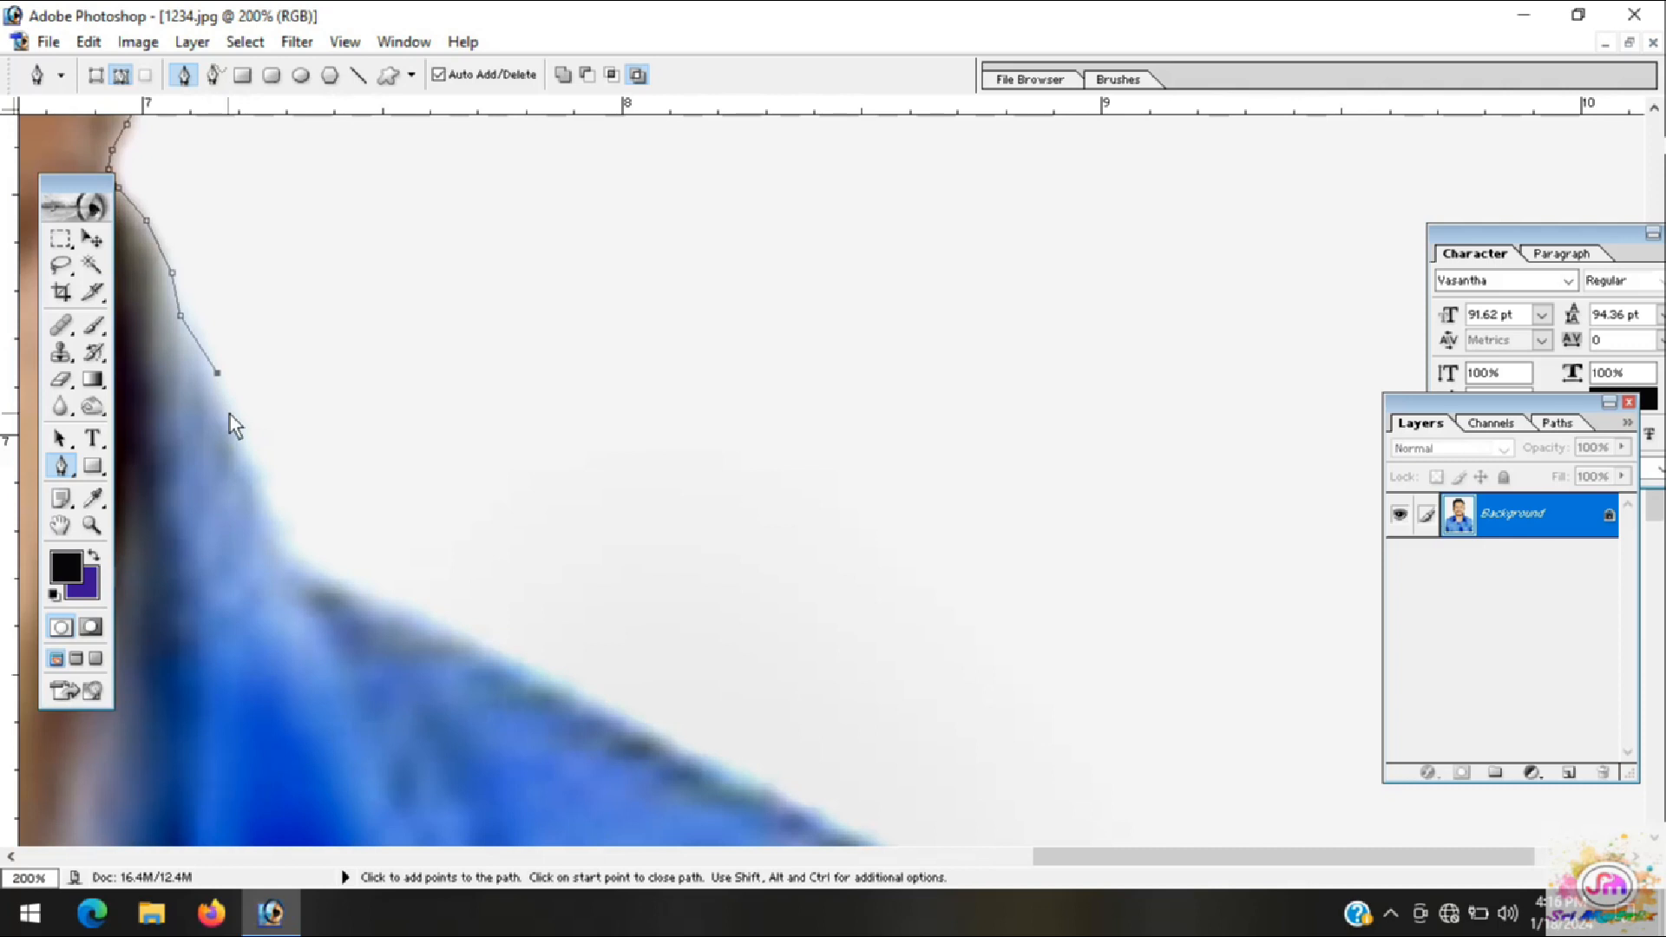
pyautogui.hotkey('ctrl', 'alt', 'z')
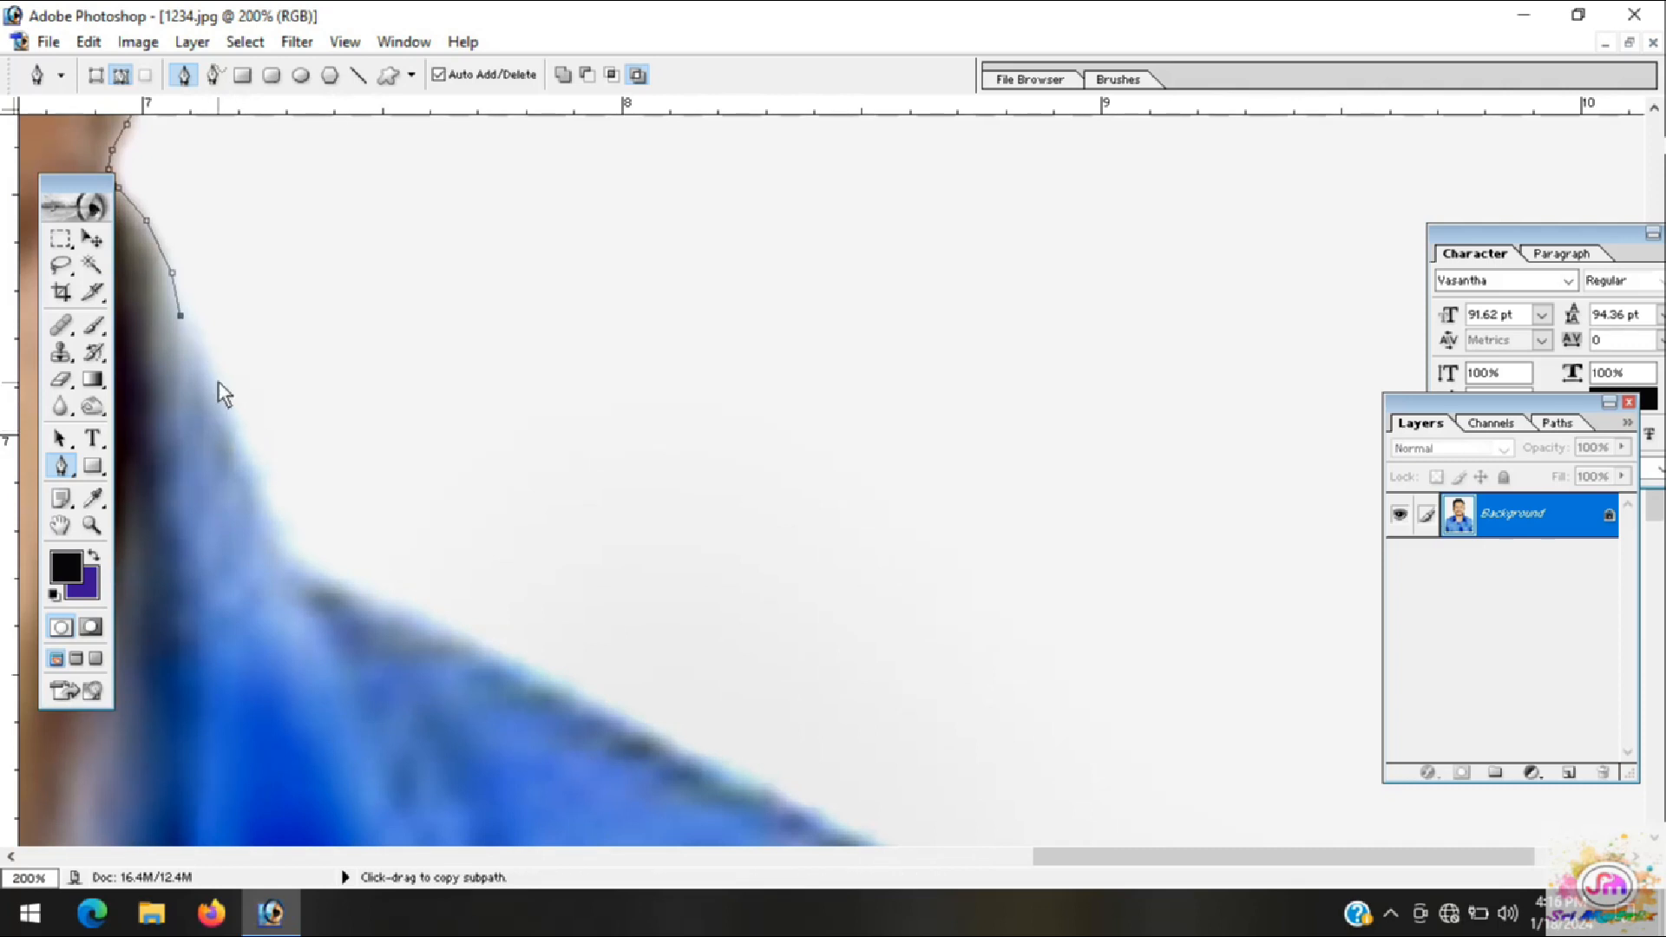
pyautogui.click(201, 346)
pyautogui.click(245, 451)
pyautogui.click(259, 498)
pyautogui.click(278, 541)
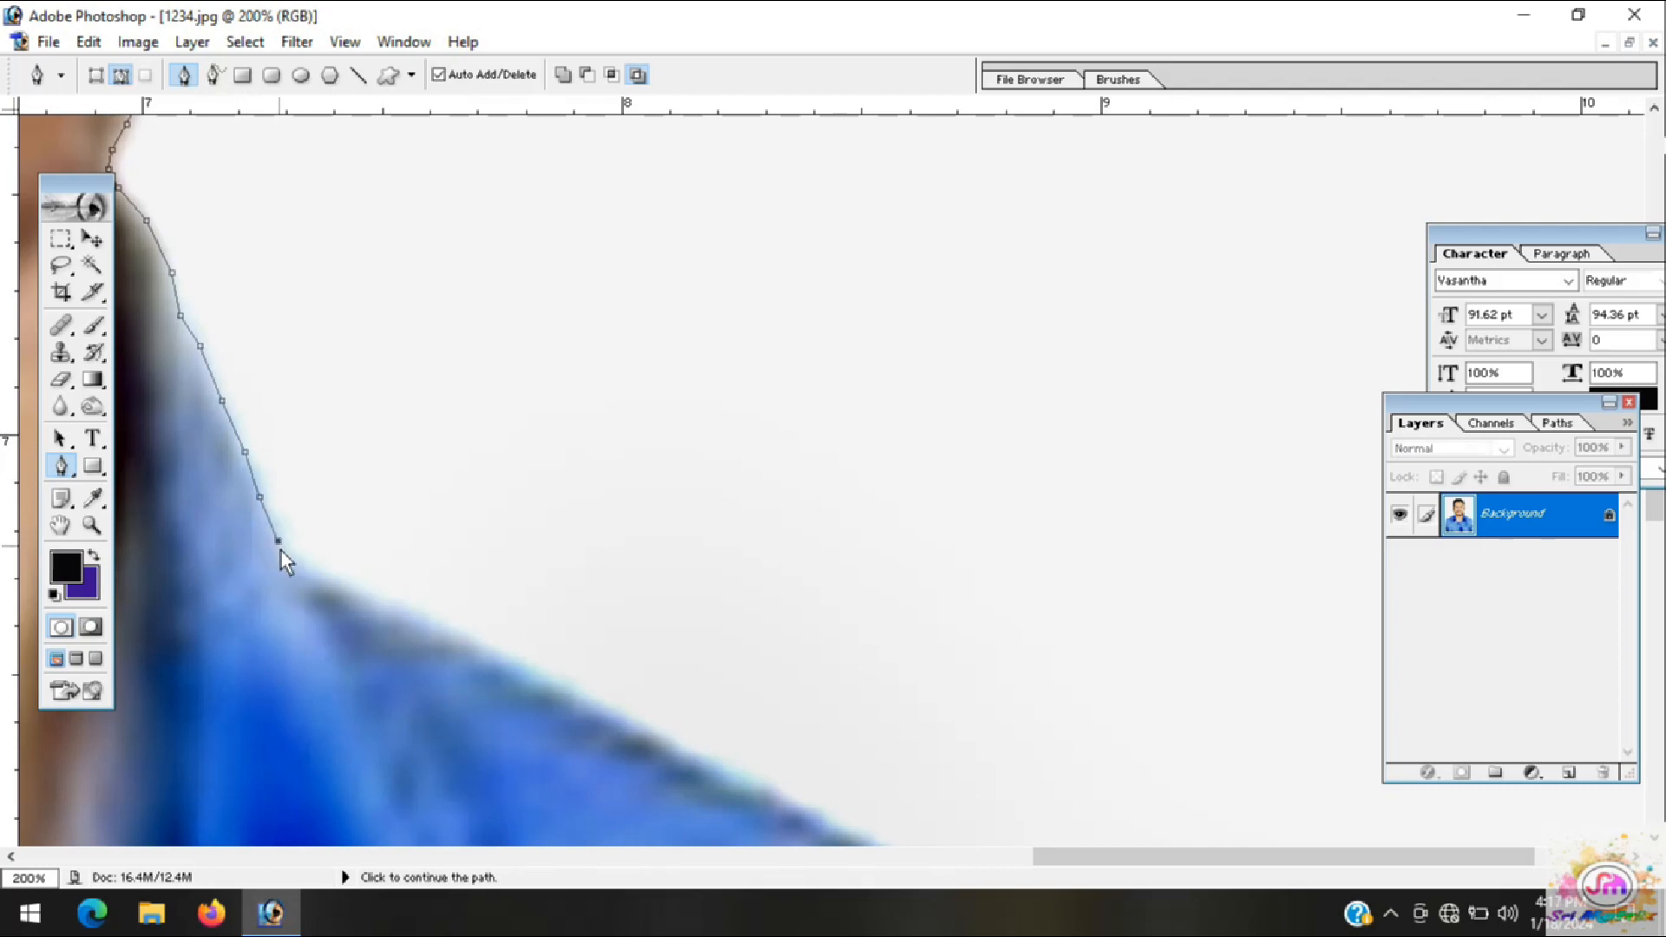
# Step: Turn the path at the collar base and follow the sloping edge of the right shoulder
pyautogui.moveTo(328, 580); pyautogui.dragTo(41, 420)
pyautogui.moveTo(195, 486); pyautogui.dragTo(142, 324)
pyautogui.click(139, 399)
pyautogui.click(263, 457)
pyautogui.click(309, 408)
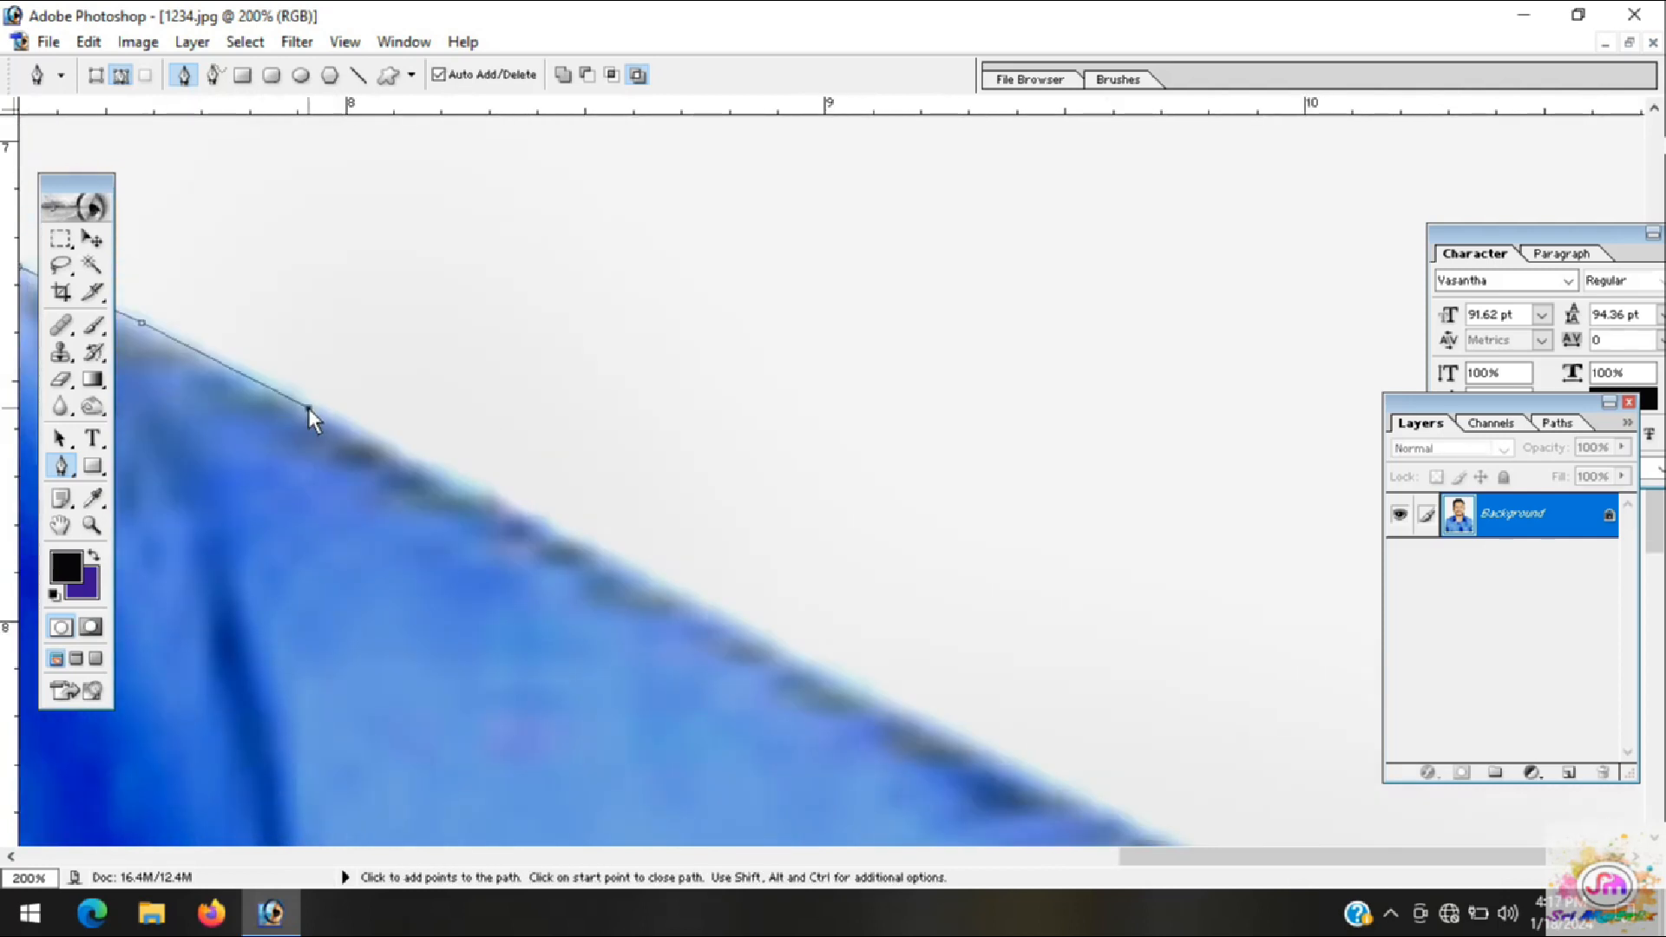
pyautogui.press('space')
pyautogui.click(512, 513)
pyautogui.click(753, 636)
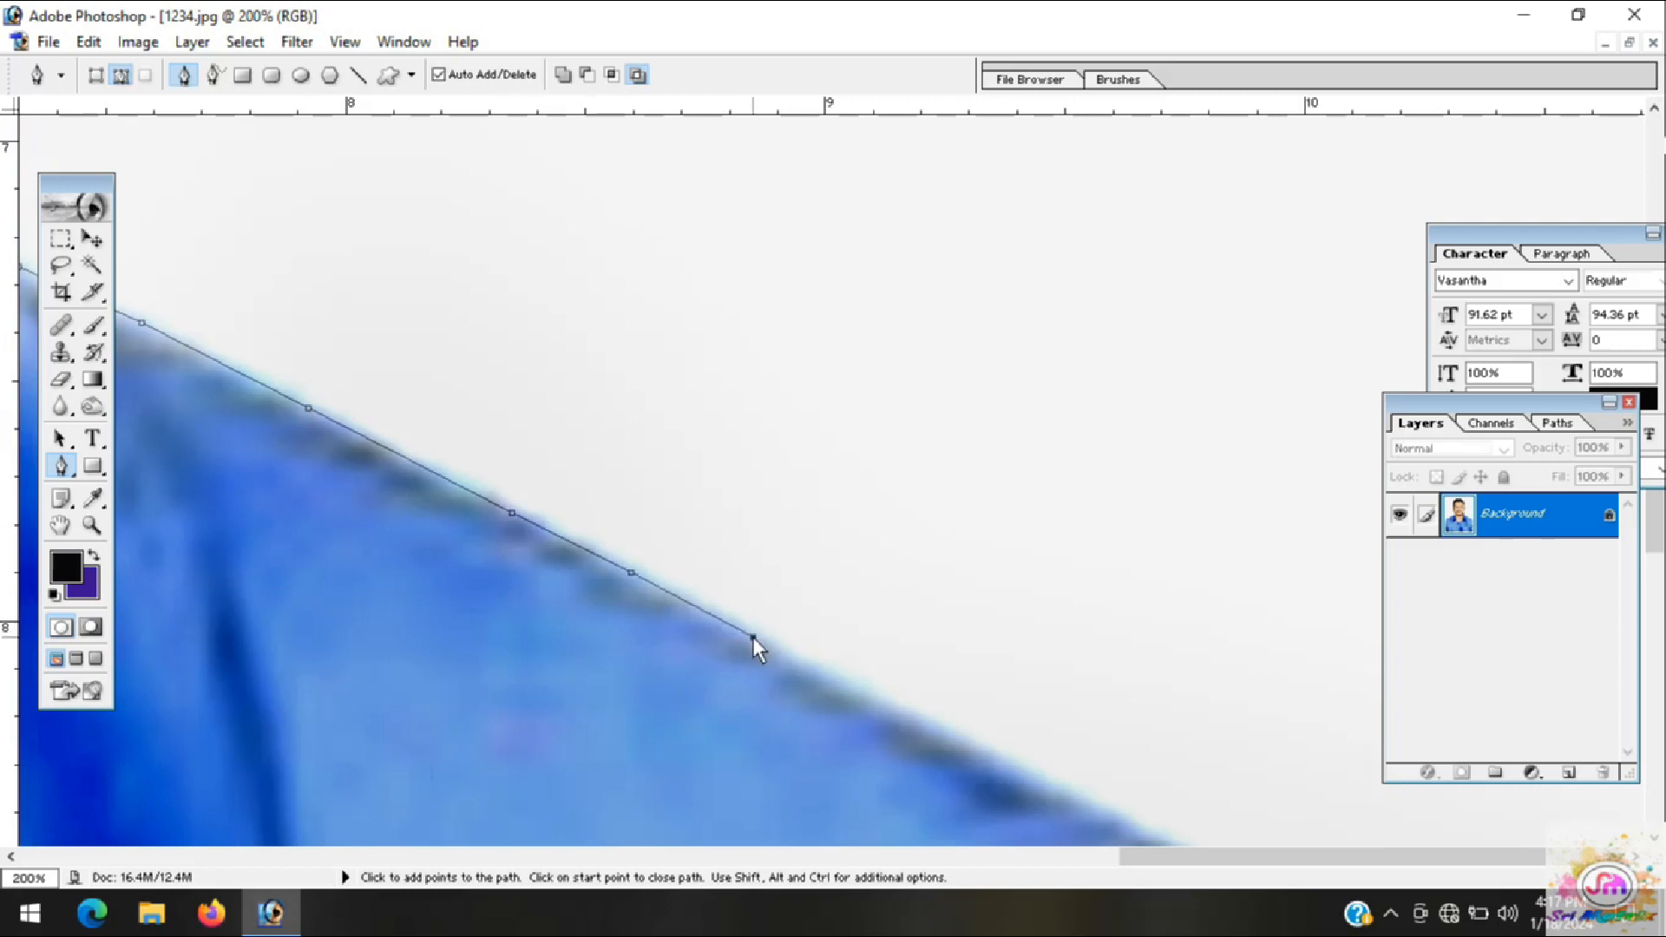
# Step: Collapse the Layers palette and move it clear of the right shoulder
pyautogui.hotkey('ctrl', '-')
pyautogui.hotkey('ctrl', '-')
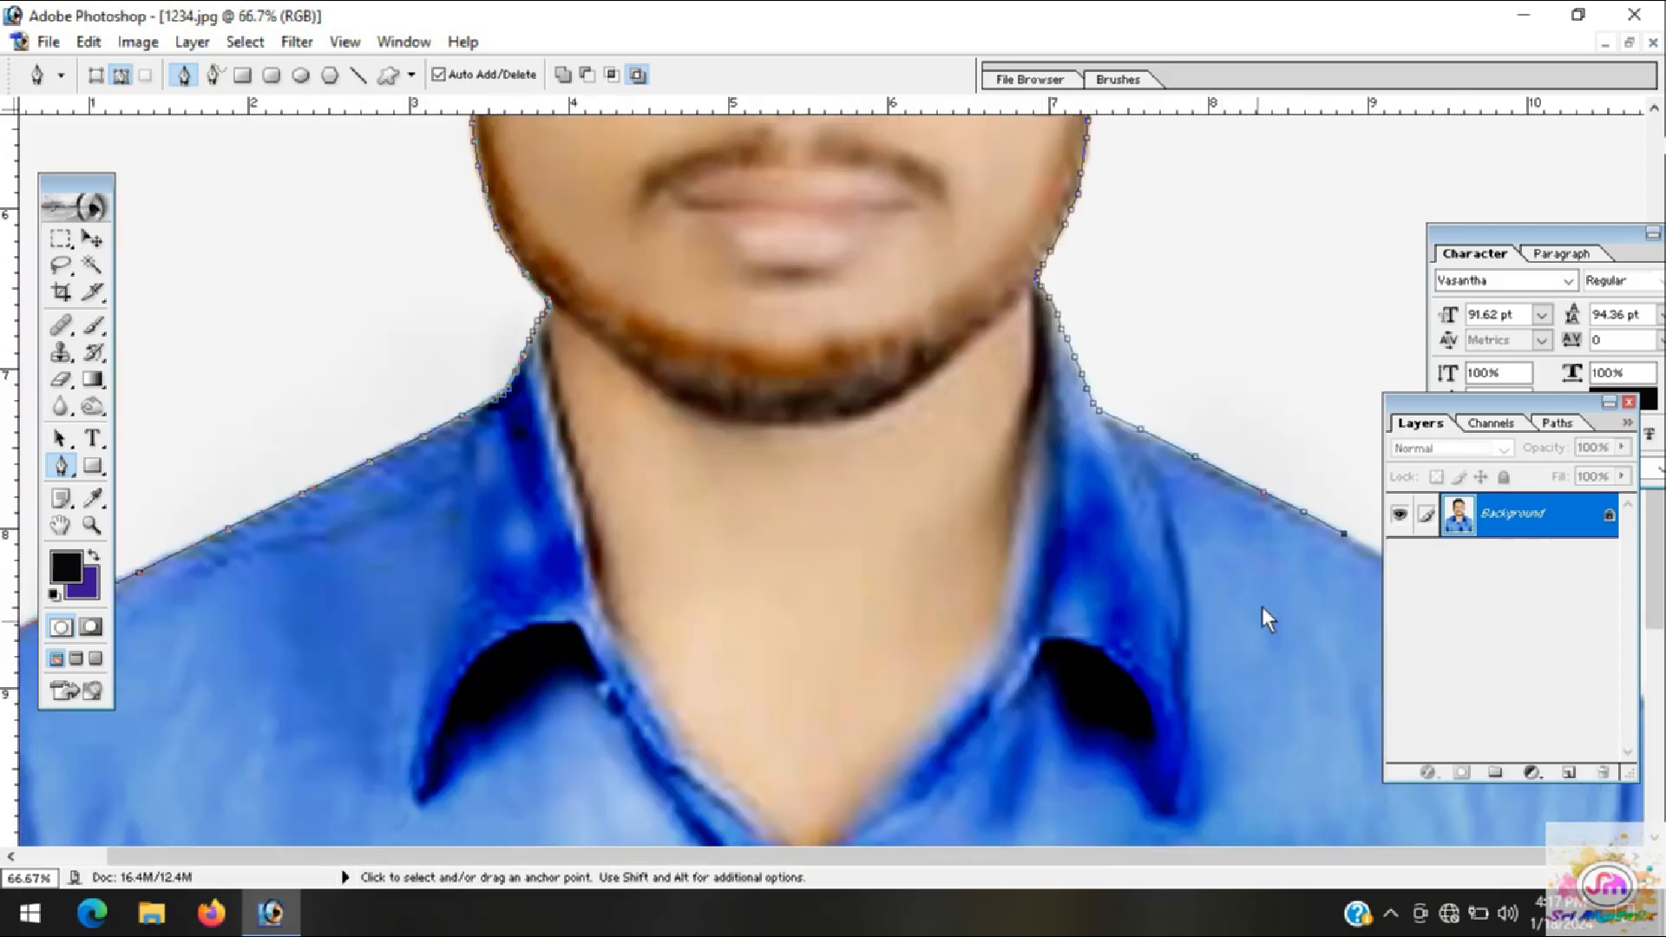
pyautogui.click(1607, 402)
pyautogui.moveTo(1577, 402); pyautogui.dragTo(1600, 177)
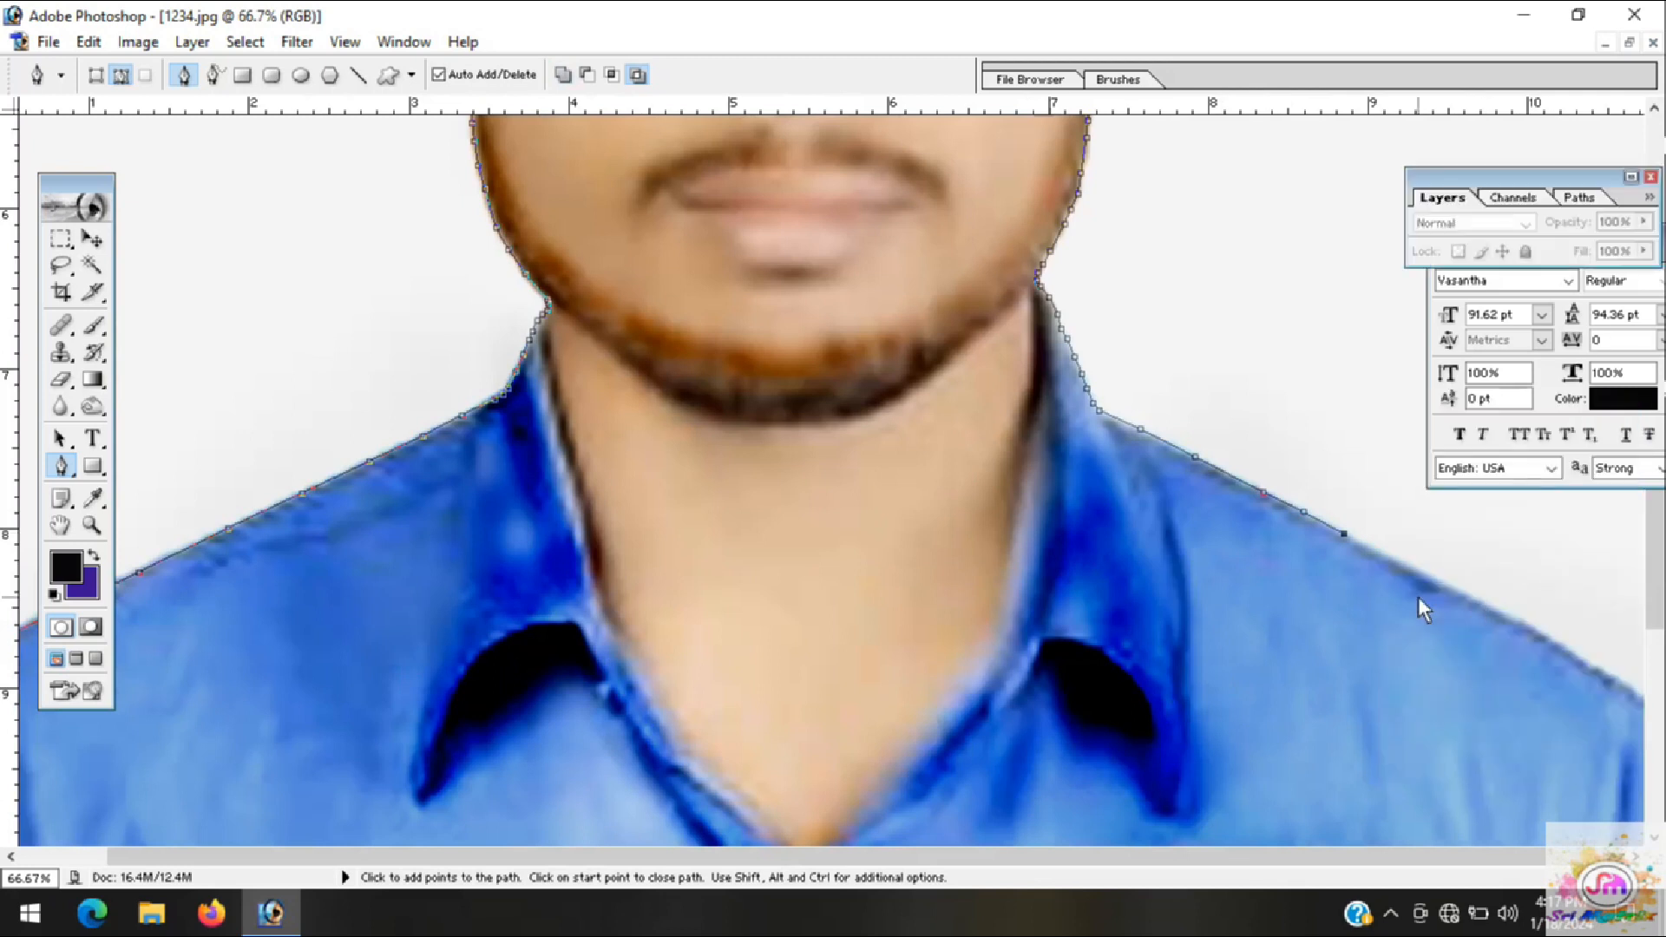
# Step: Finish the path along the right shoulder and extend it past the image's right edge
pyautogui.click(1466, 596)
pyautogui.click(1529, 627)
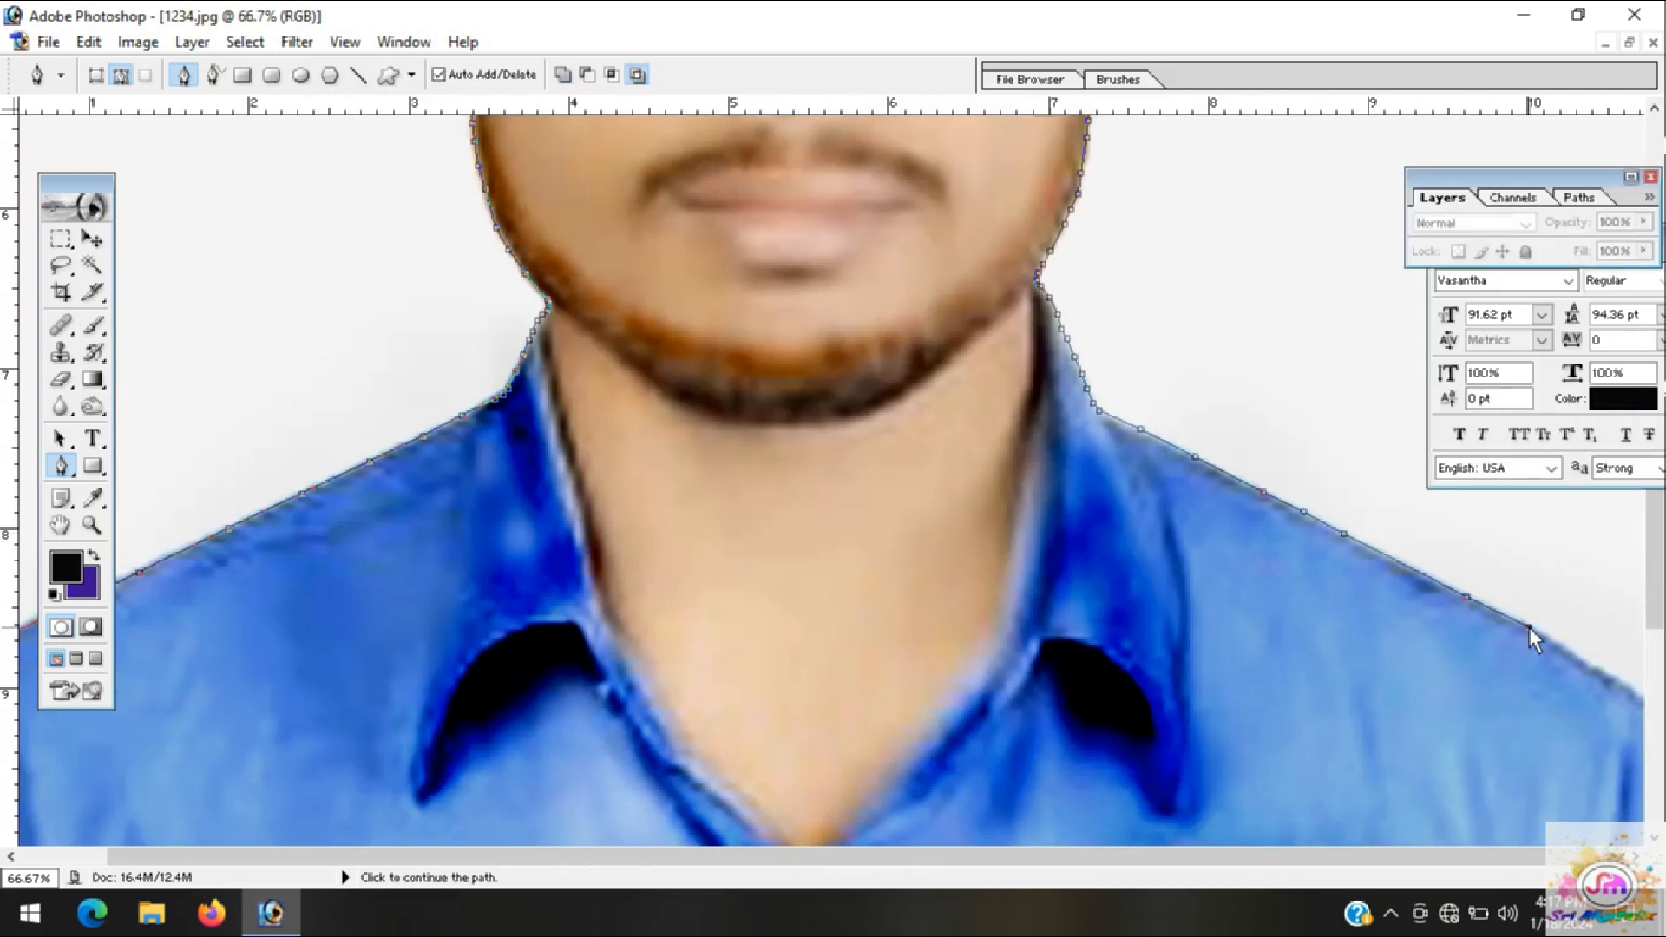
pyautogui.hotkey('ctrl', '-')
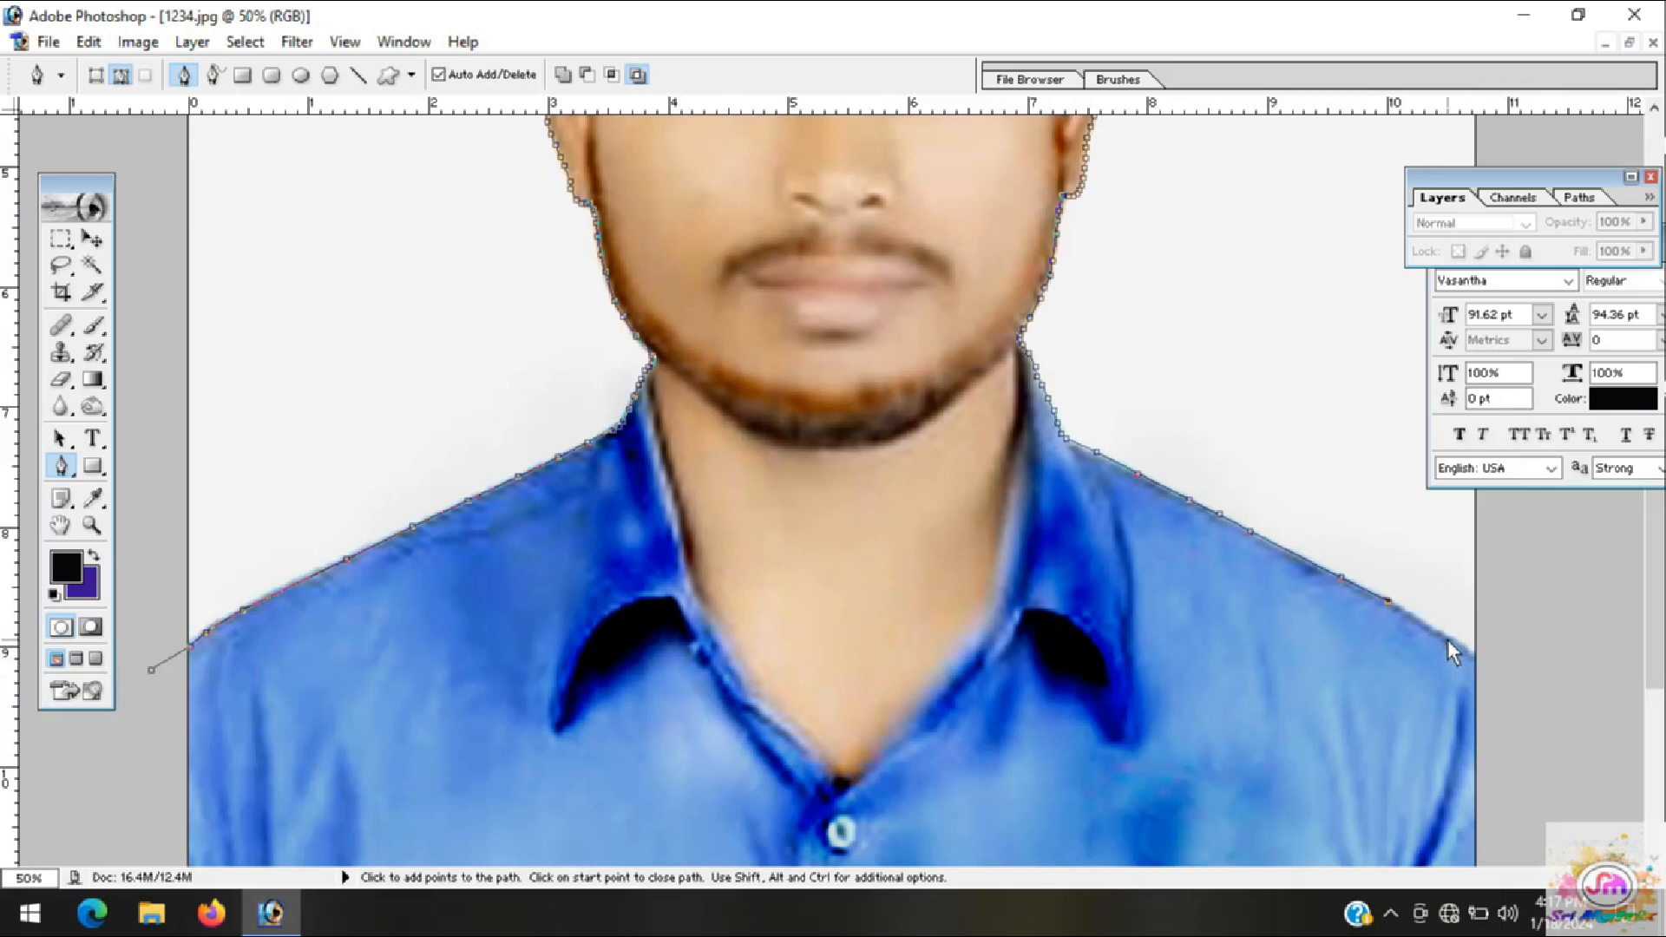
pyautogui.click(1524, 576)
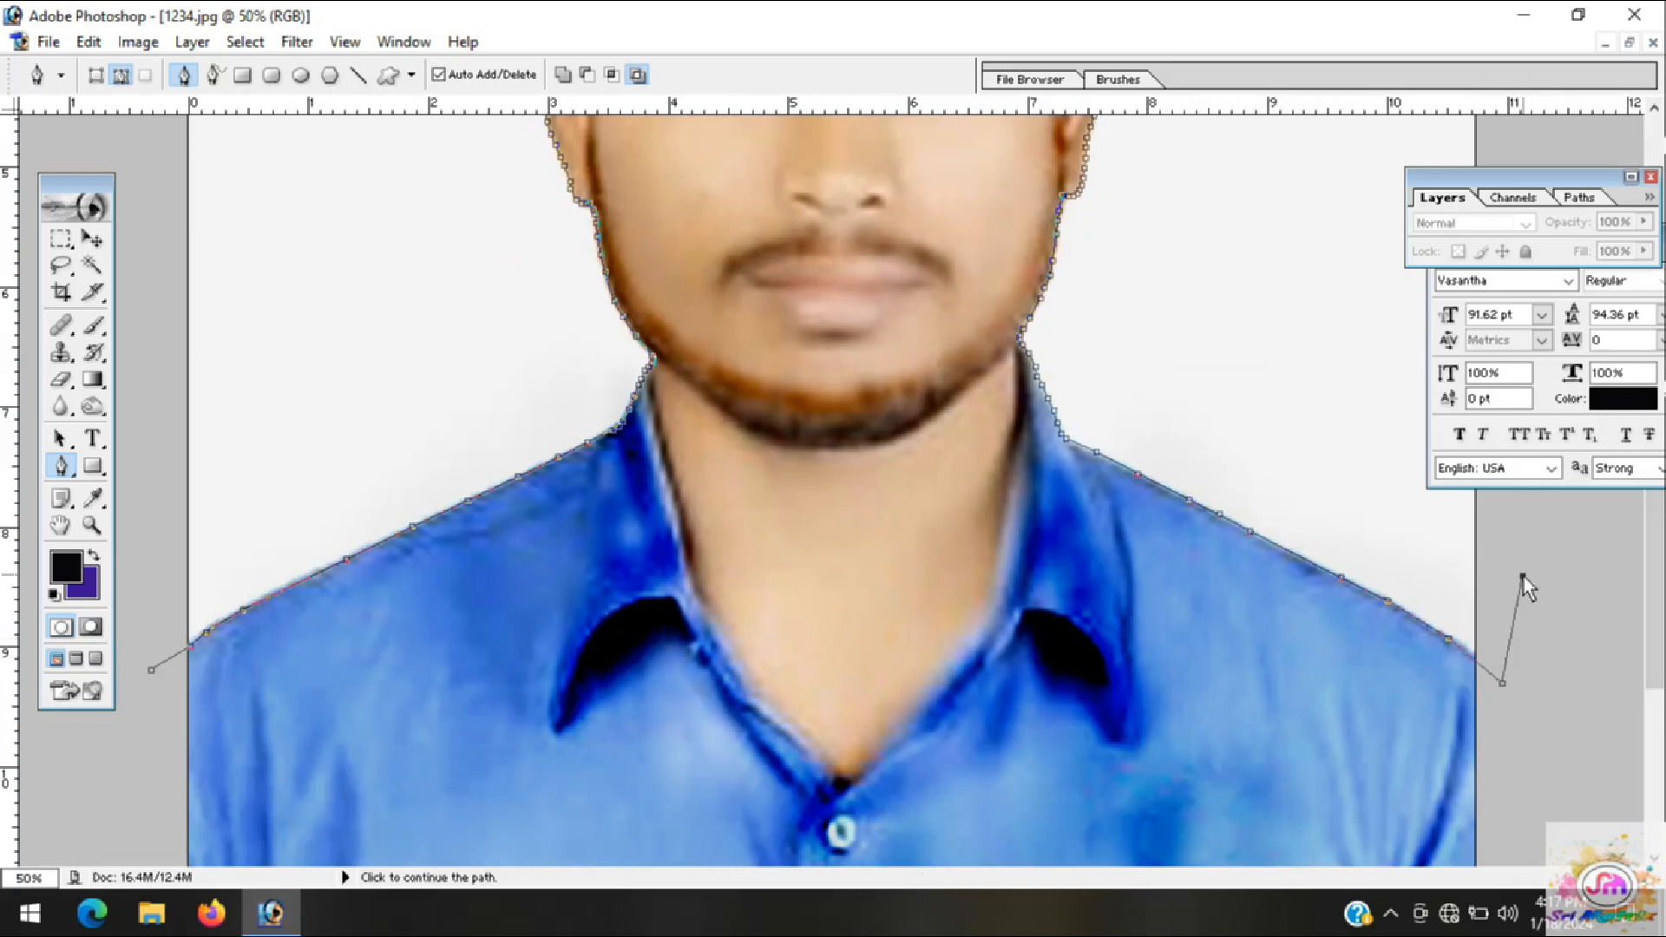
# Step: Route the path outside the canvas above the head and close it at the starting point beyond the left shoulder
pyautogui.hotkey('ctrl', '-')
pyautogui.hotkey('ctrl', '-')
pyautogui.click(1203, 197)
pyautogui.click(1049, 172)
pyautogui.click(822, 156)
pyautogui.click(804, 156)
pyautogui.click(642, 181)
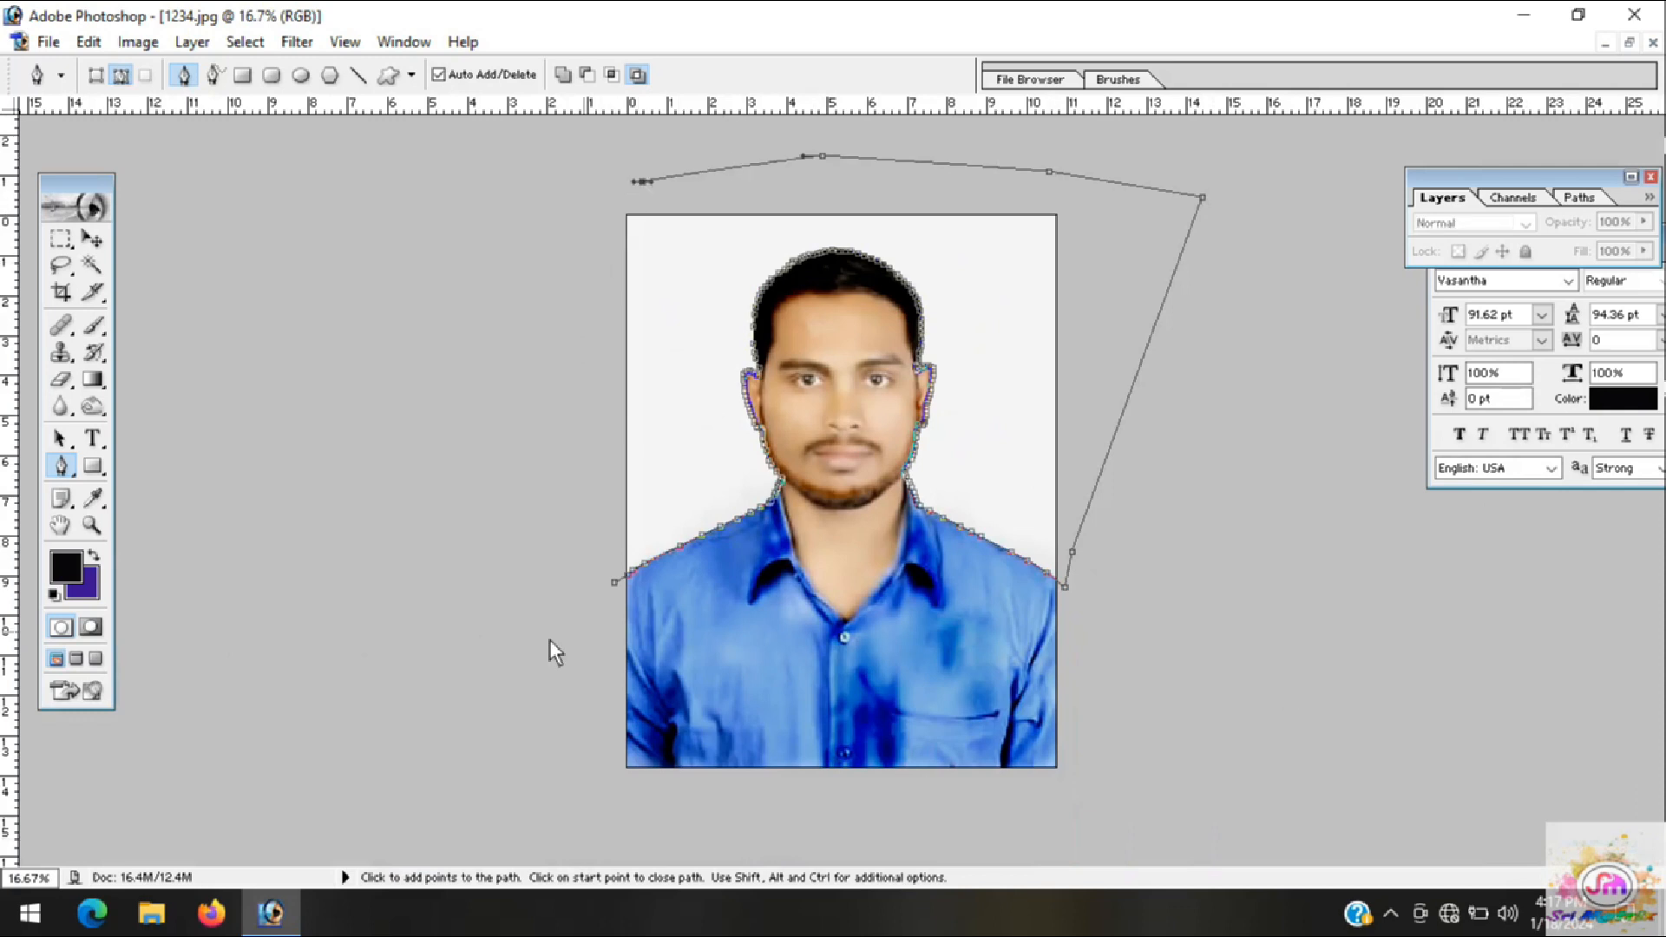
pyautogui.click(614, 584)
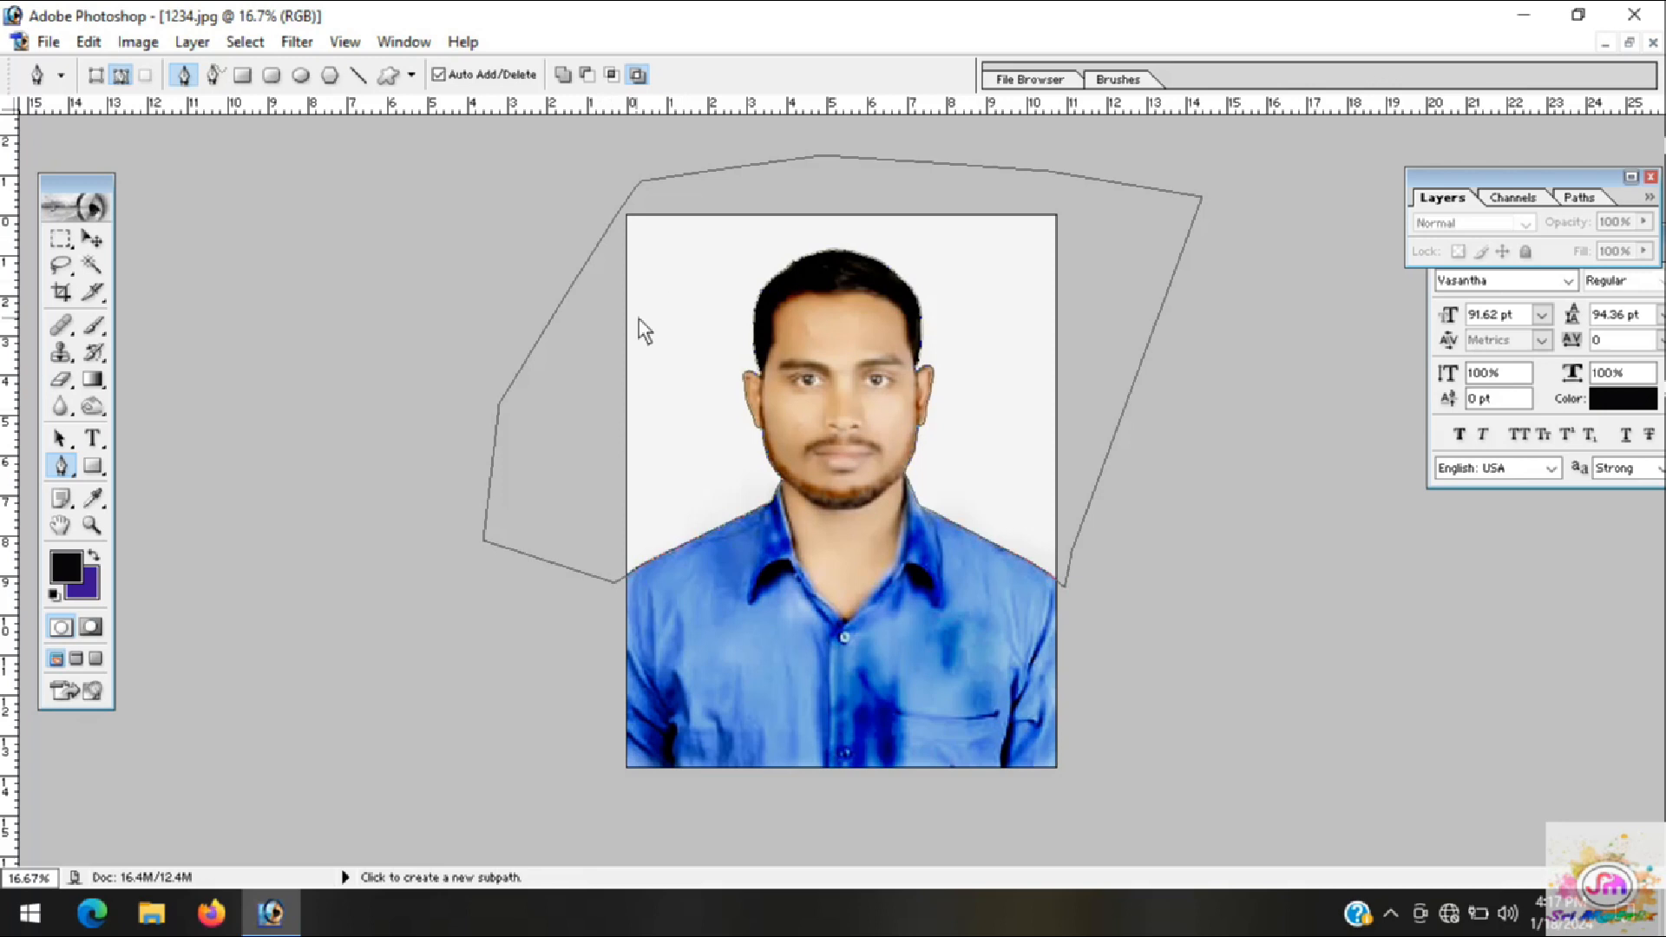
# Step: Convert the closed path around the backdrop into a selection
pyautogui.rightClick(970, 356)
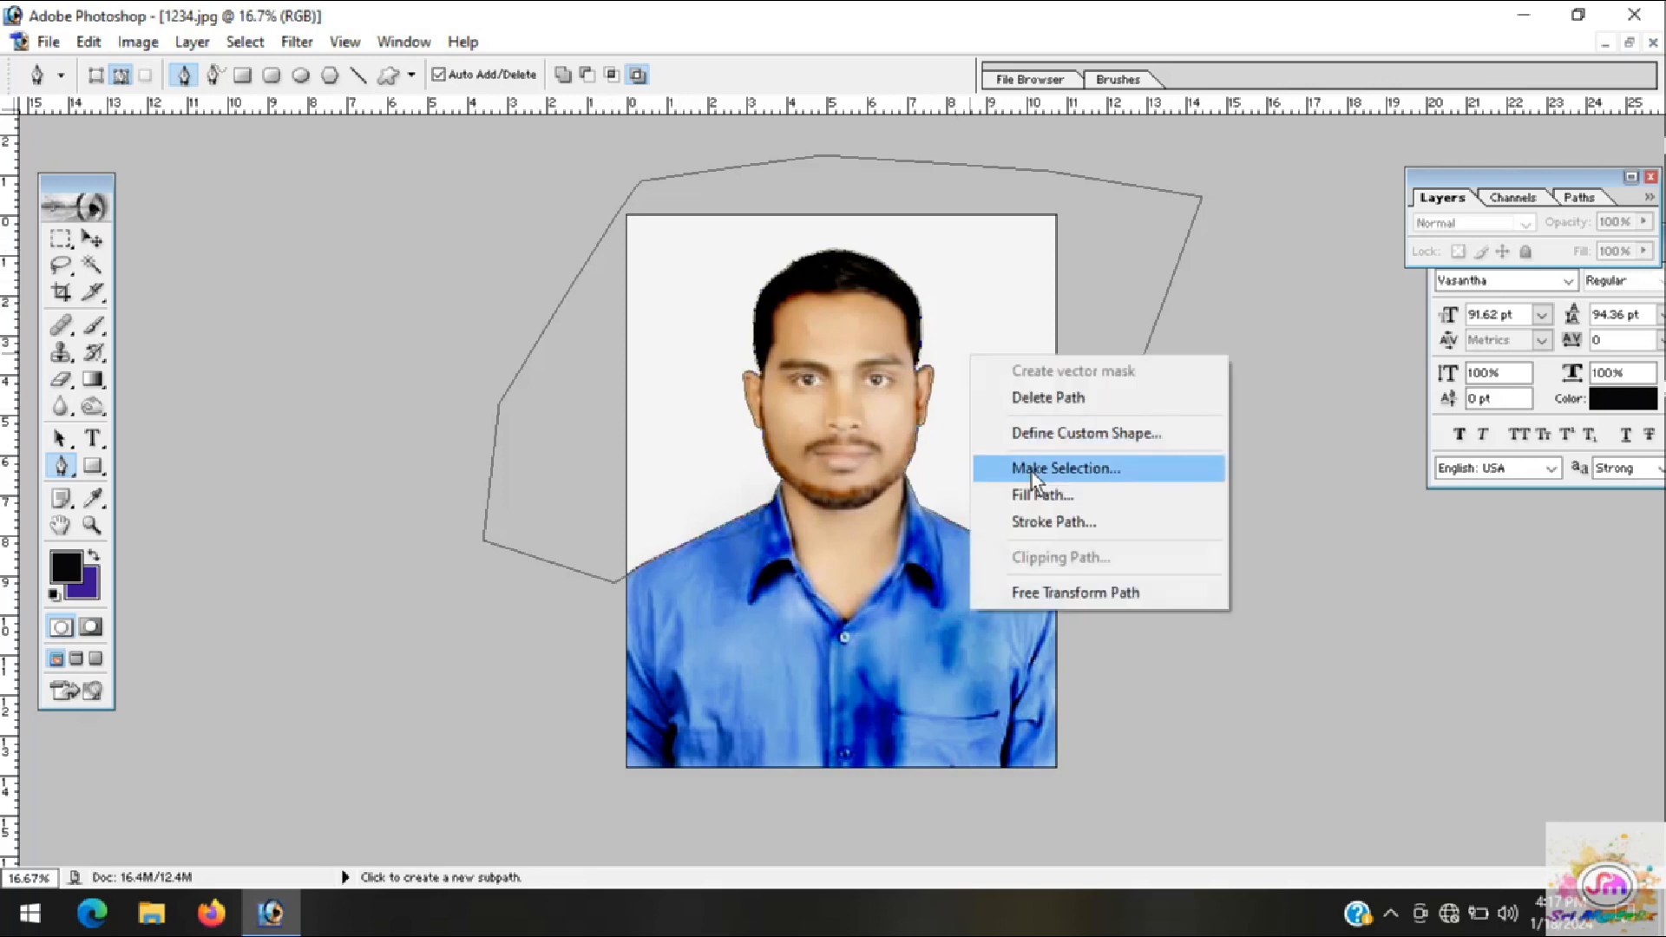
pyautogui.click(1033, 472)
pyautogui.click(952, 361)
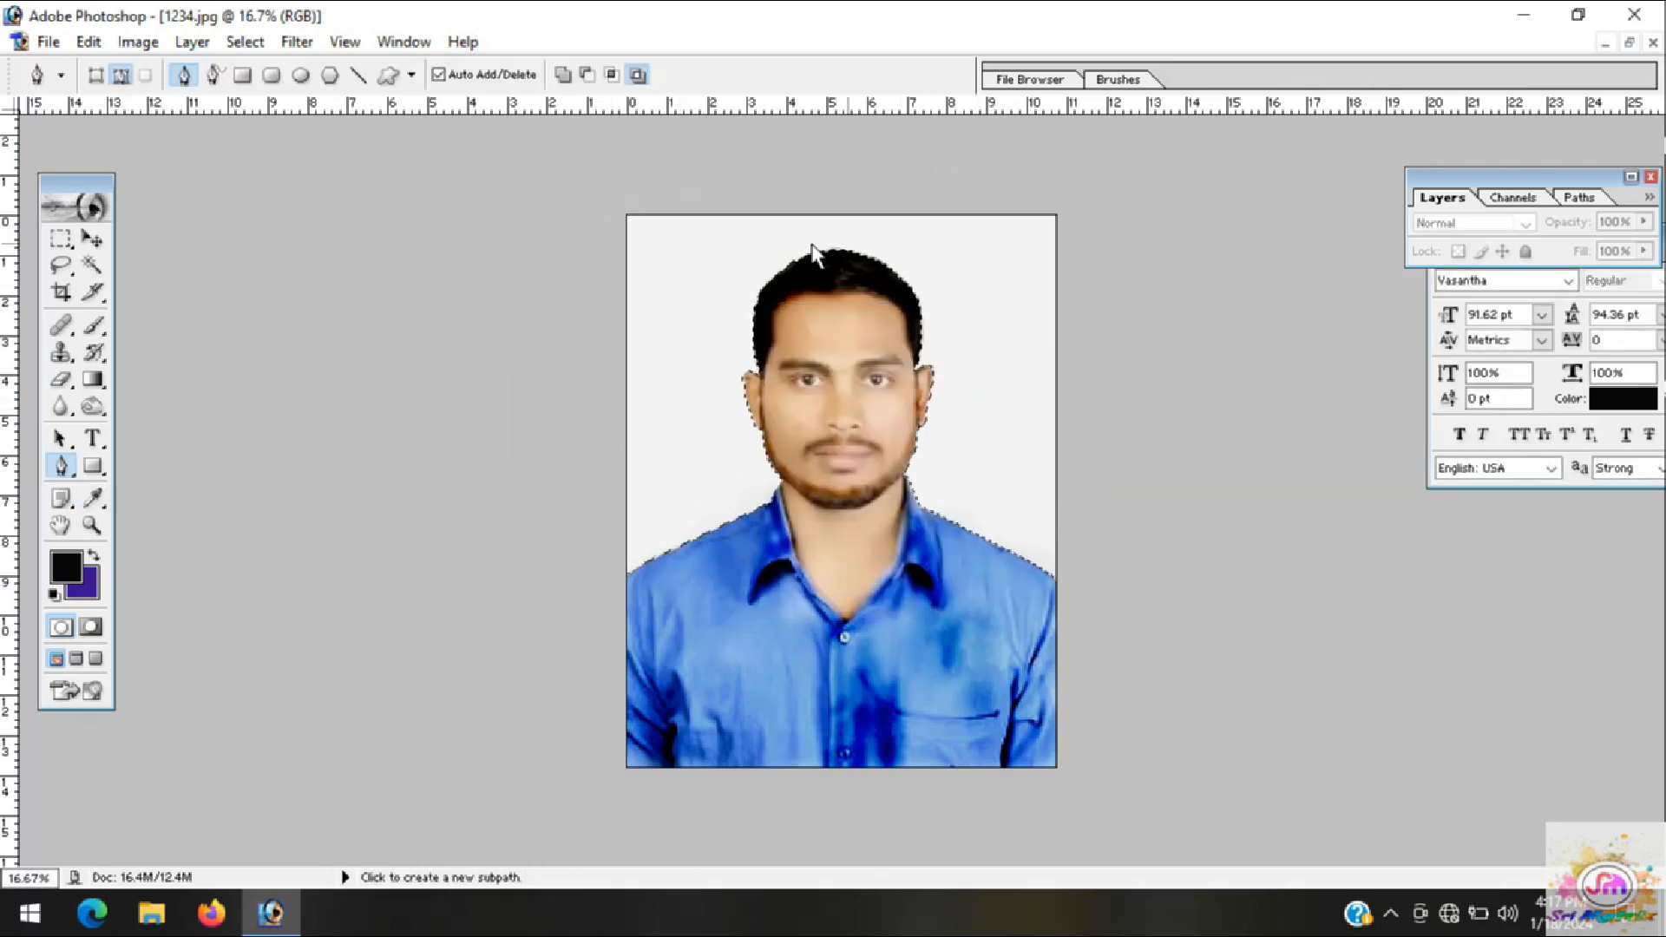
# Step: Switch to the Move tool and set the background color to dark purple 3B126C
pyautogui.press('p')
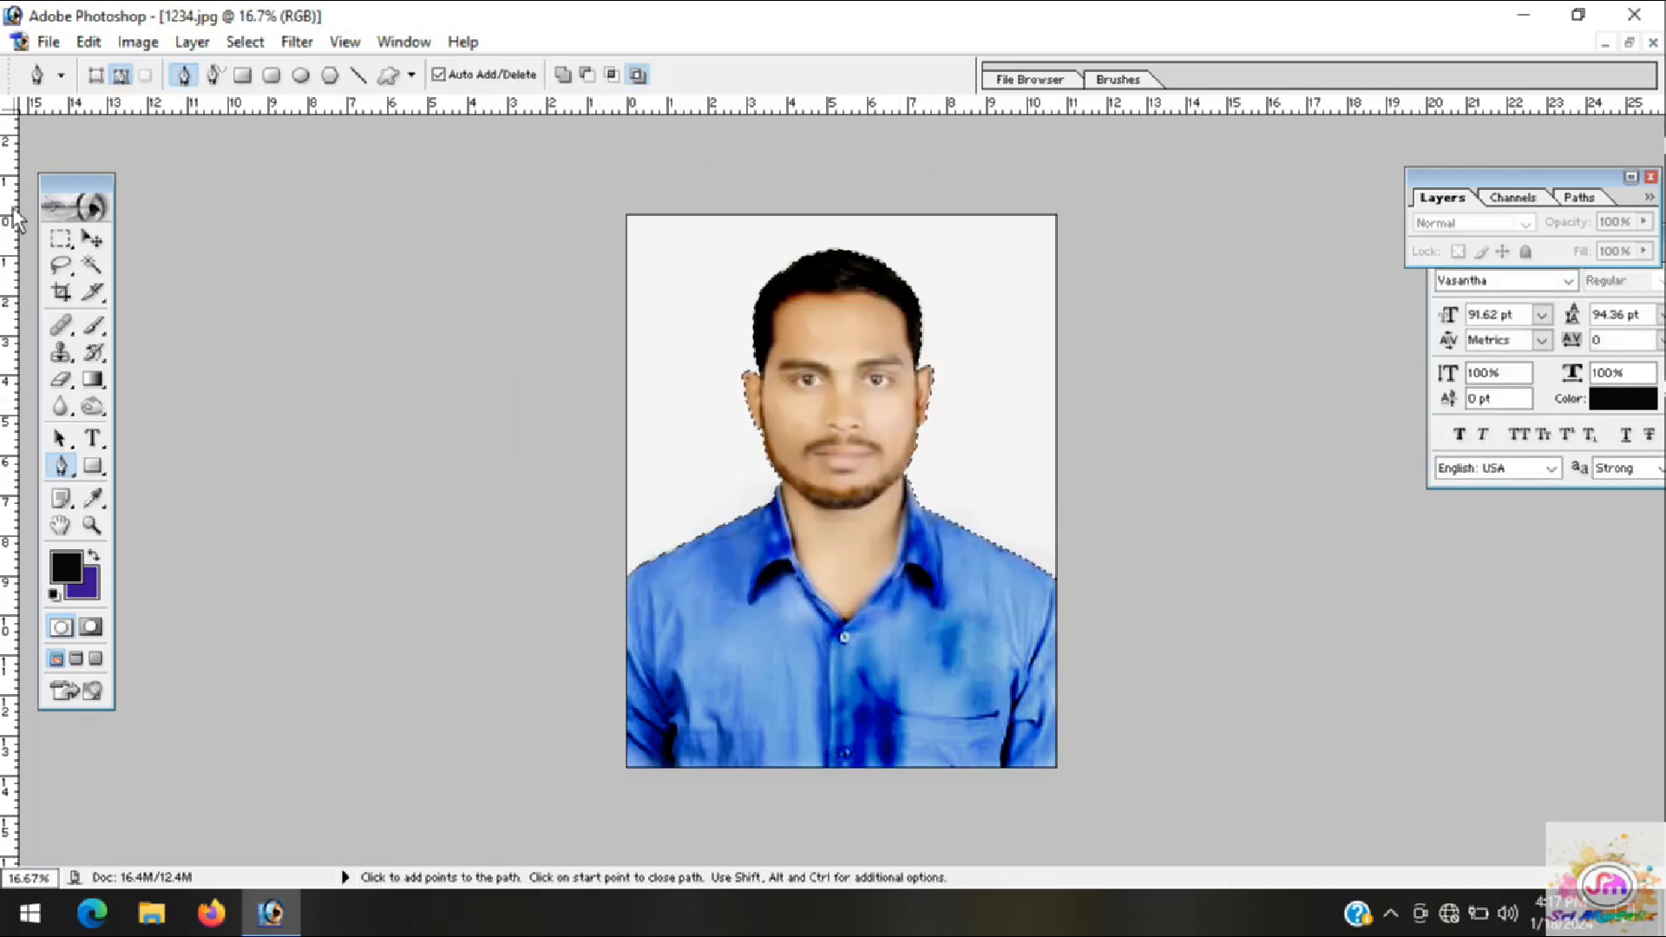
pyautogui.click(91, 239)
pyautogui.click(99, 590)
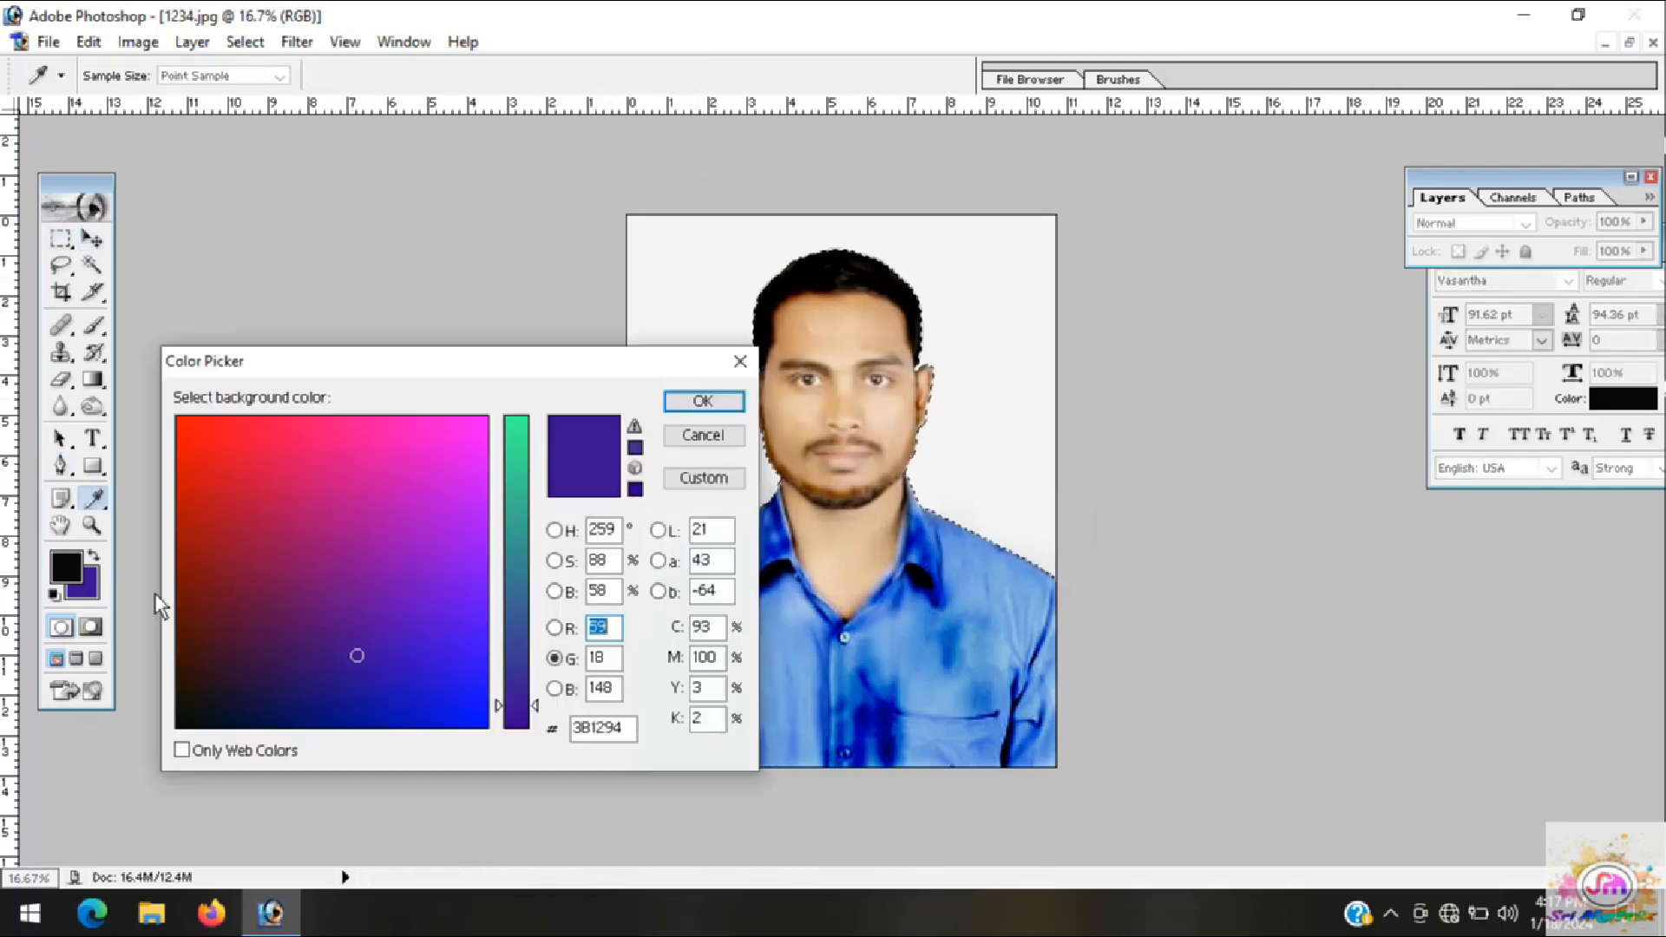
pyautogui.click(309, 655)
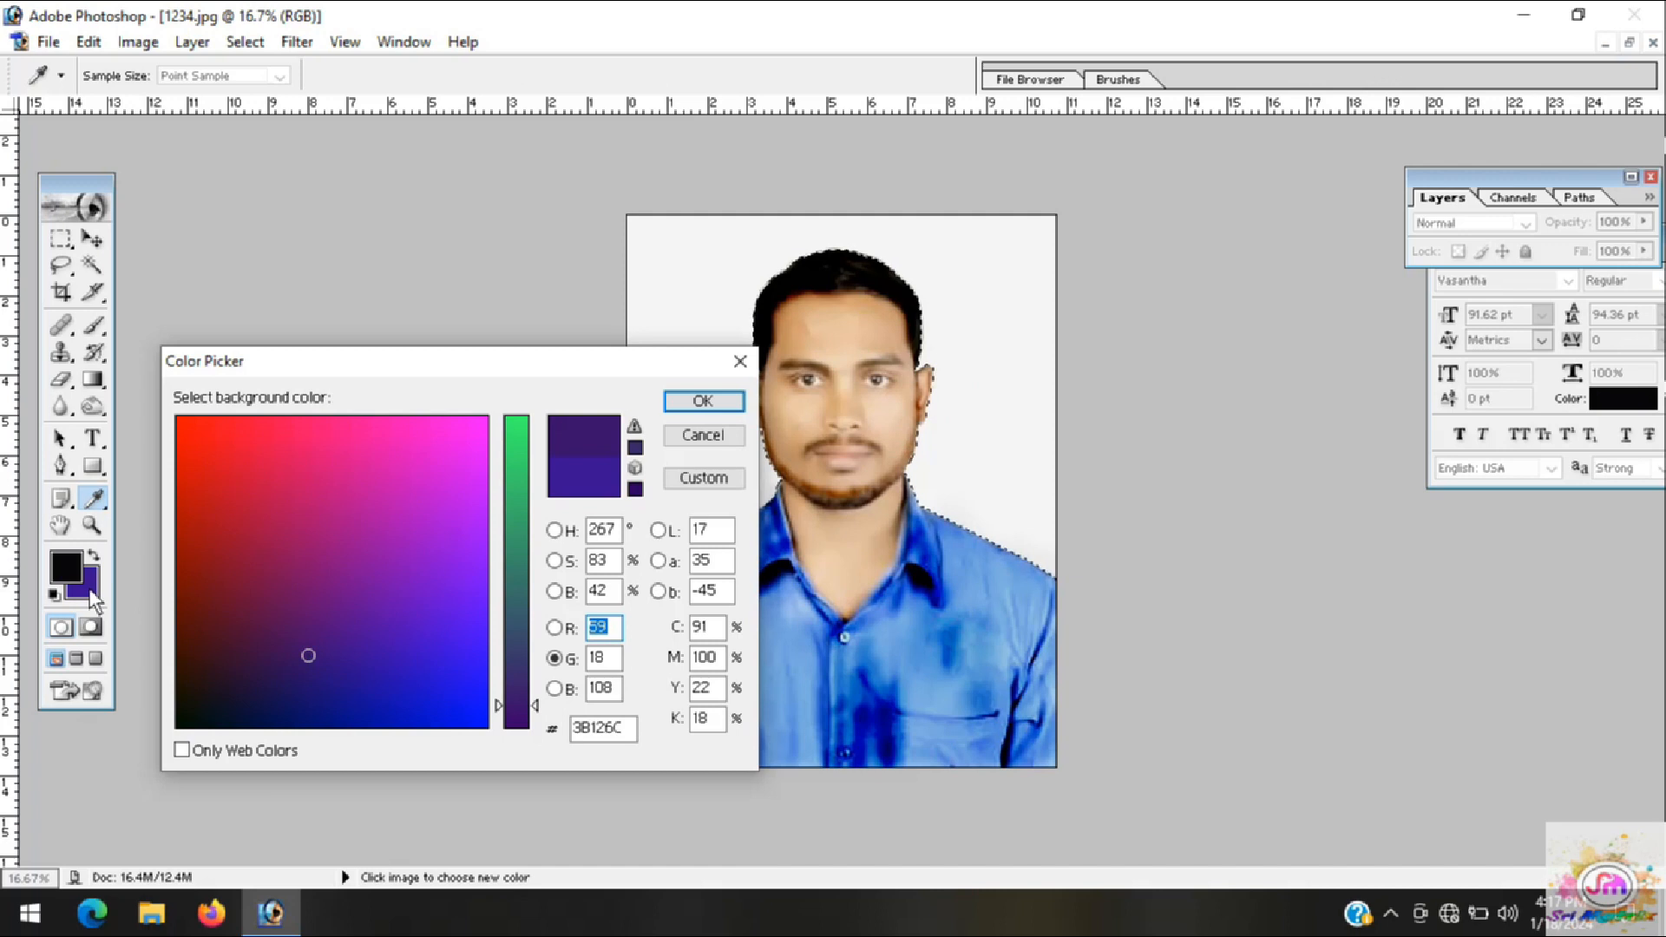
pyautogui.click(671, 402)
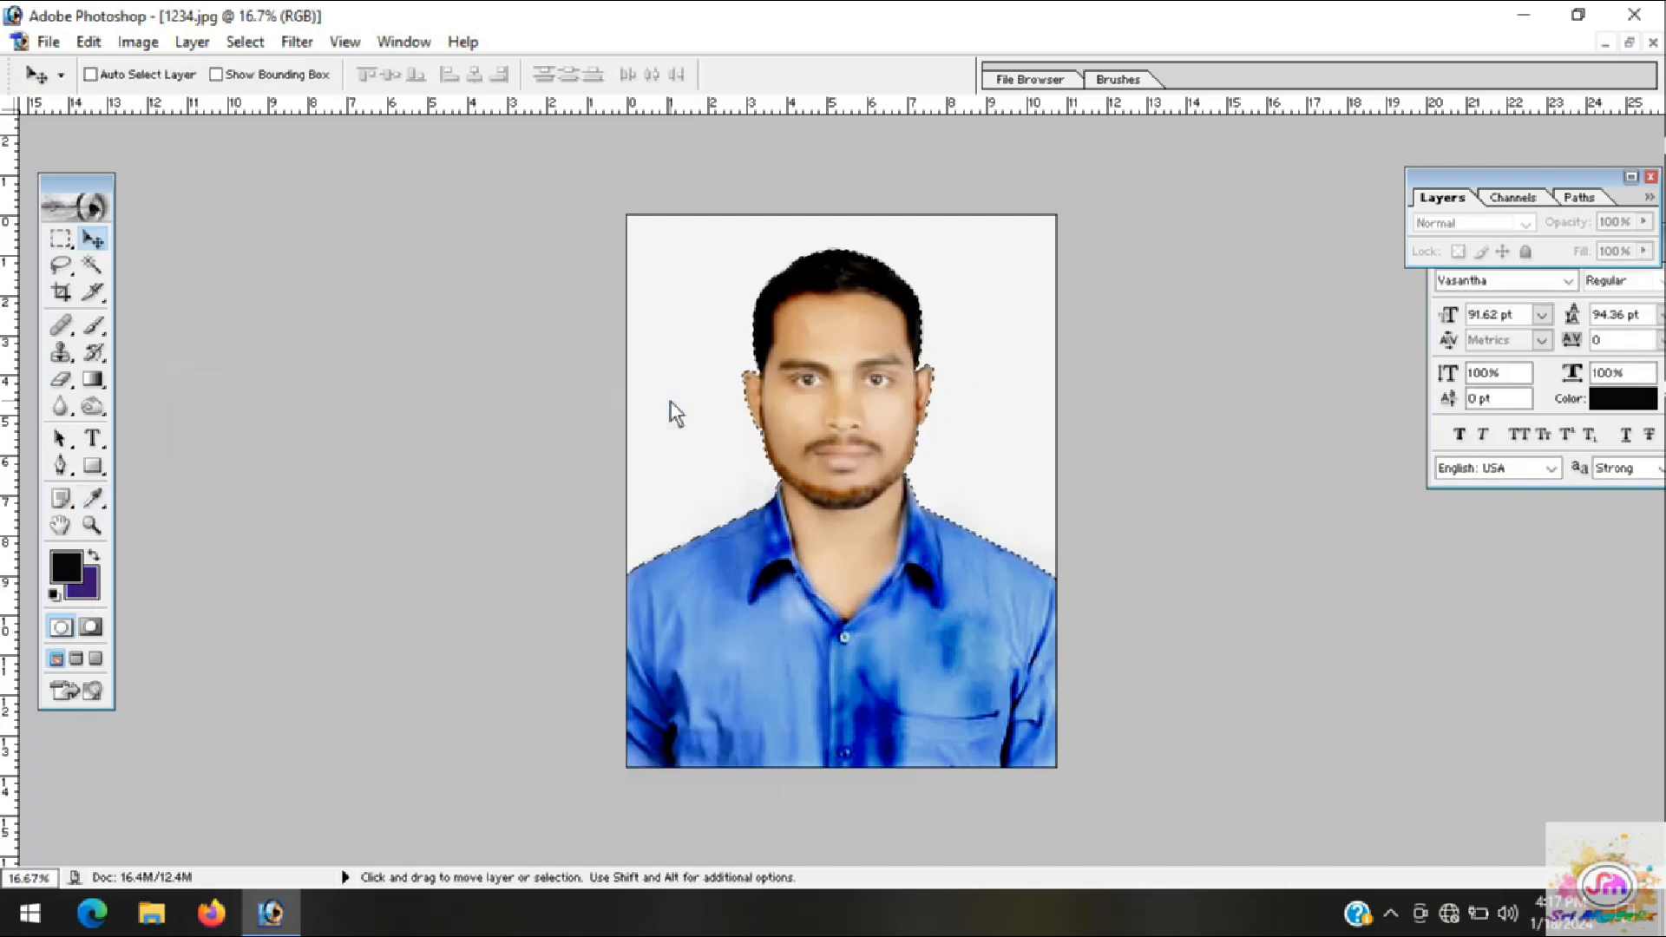
# Step: Fill the selected backdrop with the dark purple background color and clear the selection
pyautogui.hotkey('ctrl', 'BackSpace')
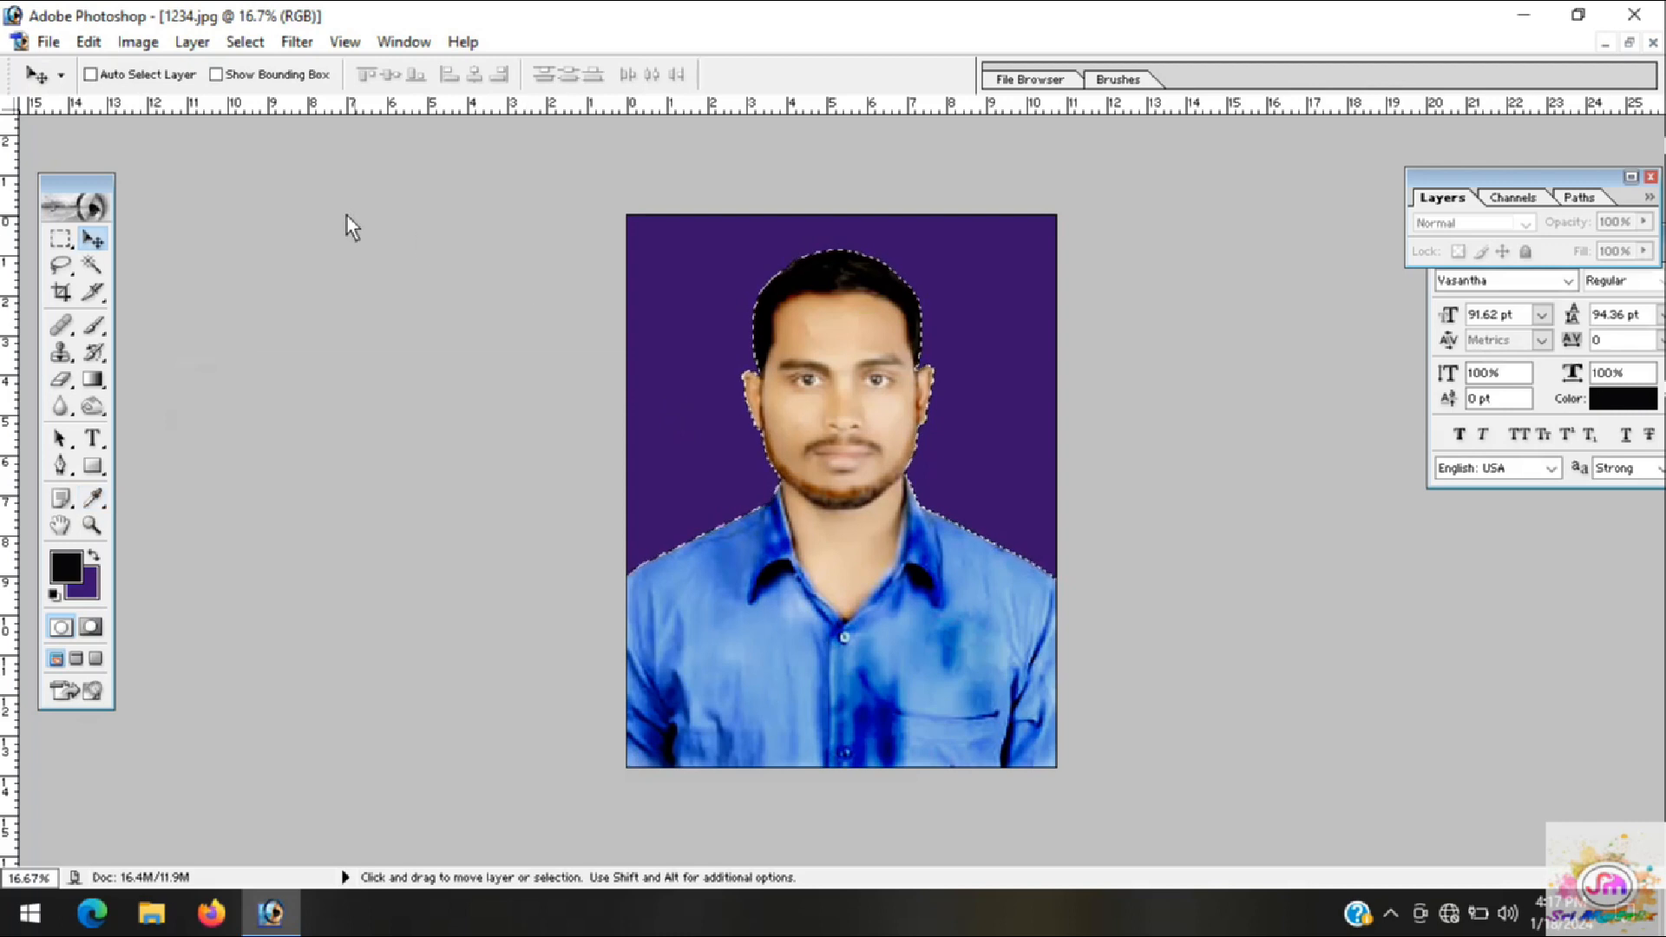
pyautogui.click(240, 52)
pyautogui.click(260, 94)
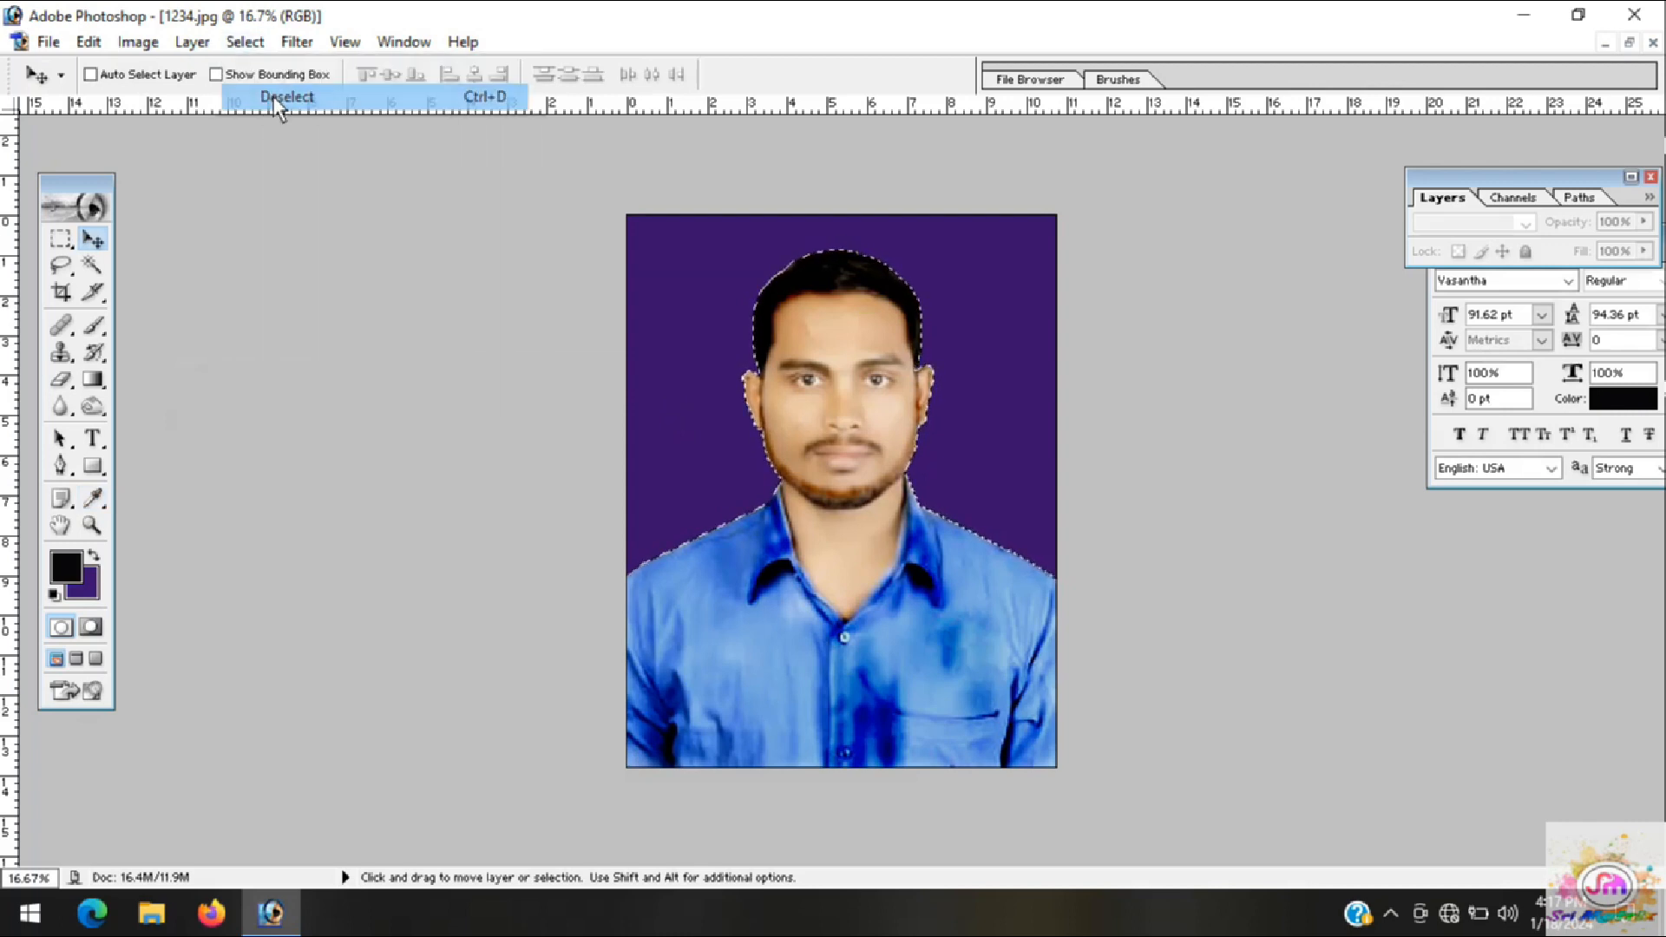
pyautogui.hotkey('ctrl', '+')
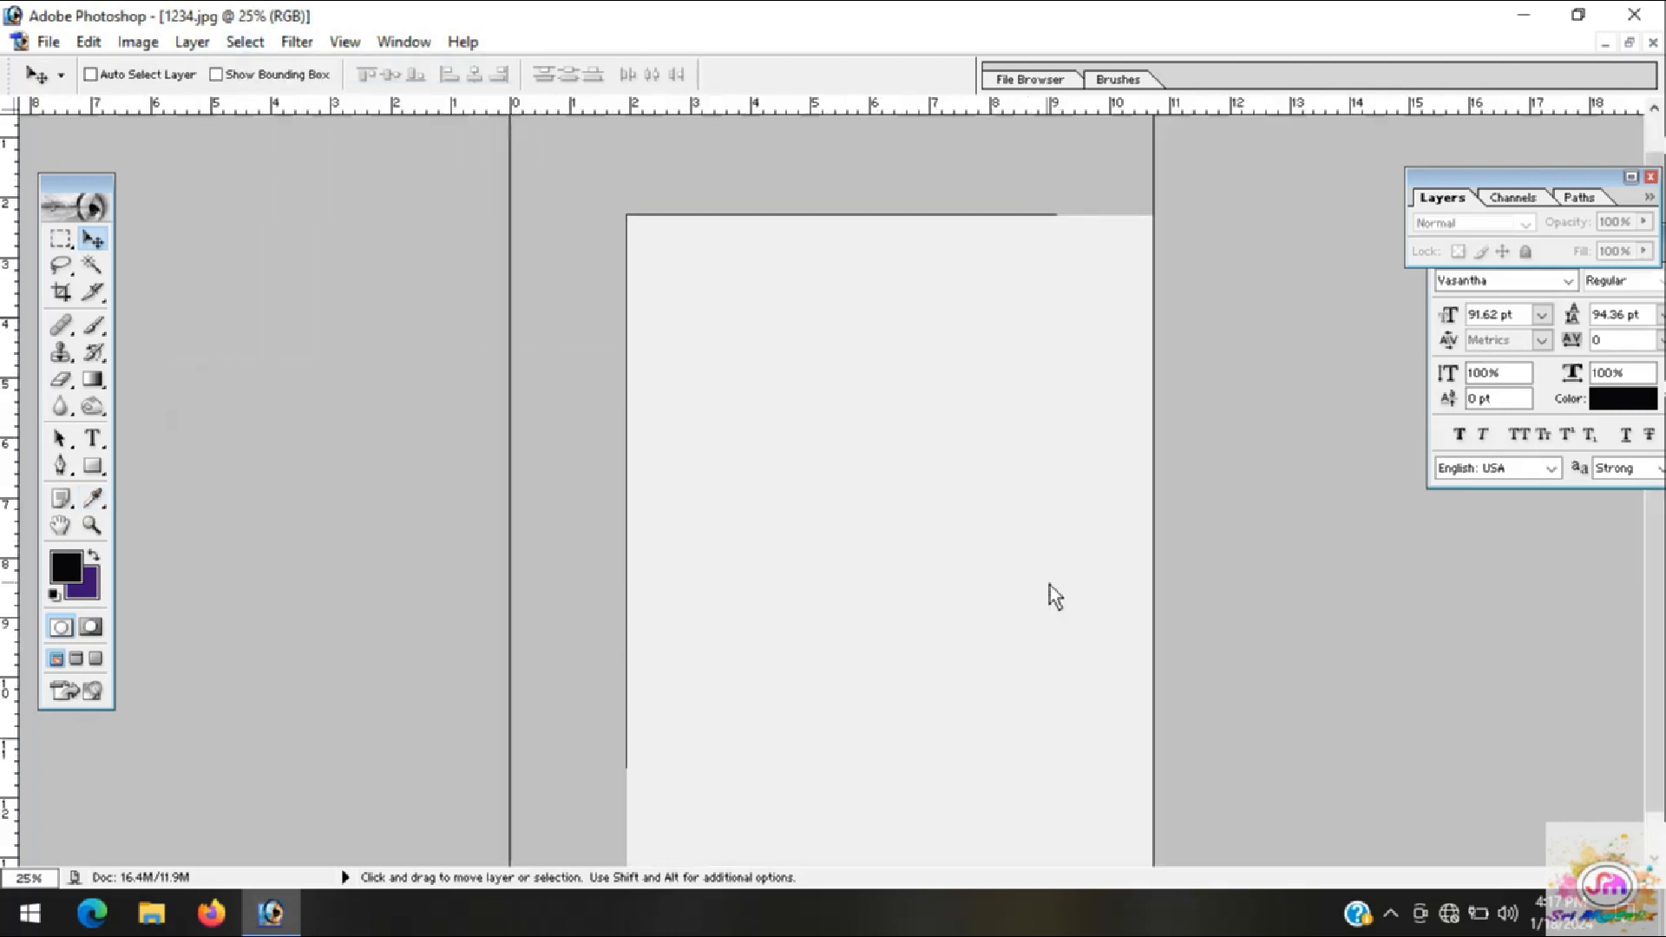
pyautogui.hotkey('ctrl', '-')
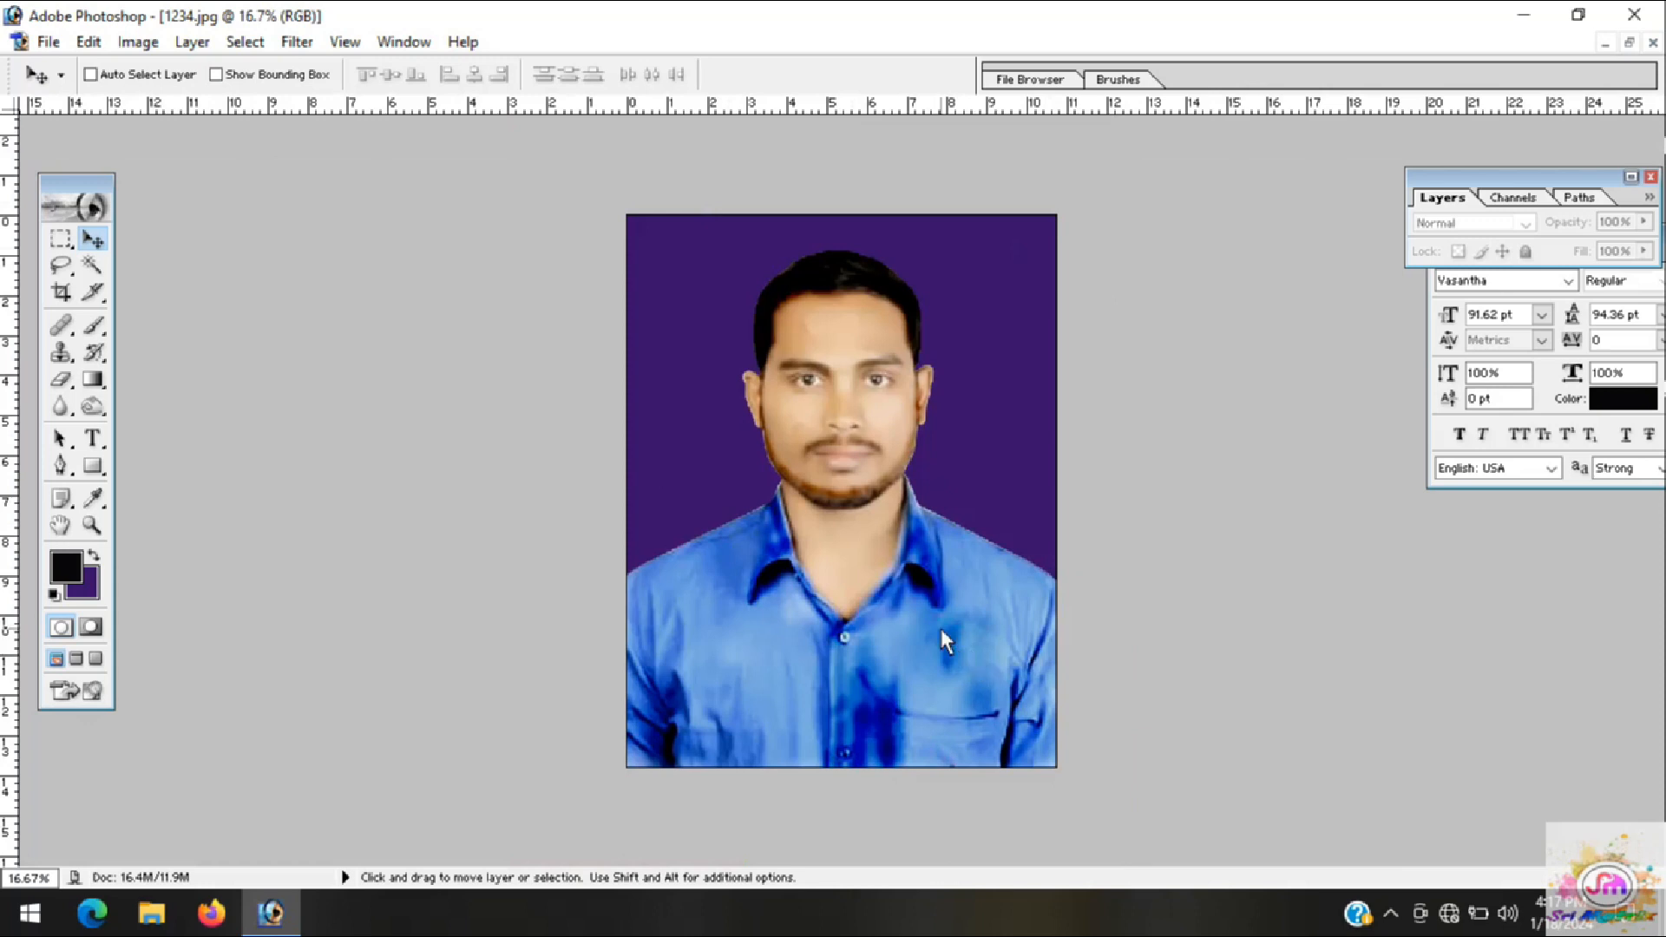
# Step: Select the whole image and open the color choice for a stroke around it
pyautogui.click(259, 50)
pyautogui.click(257, 75)
pyautogui.click(95, 48)
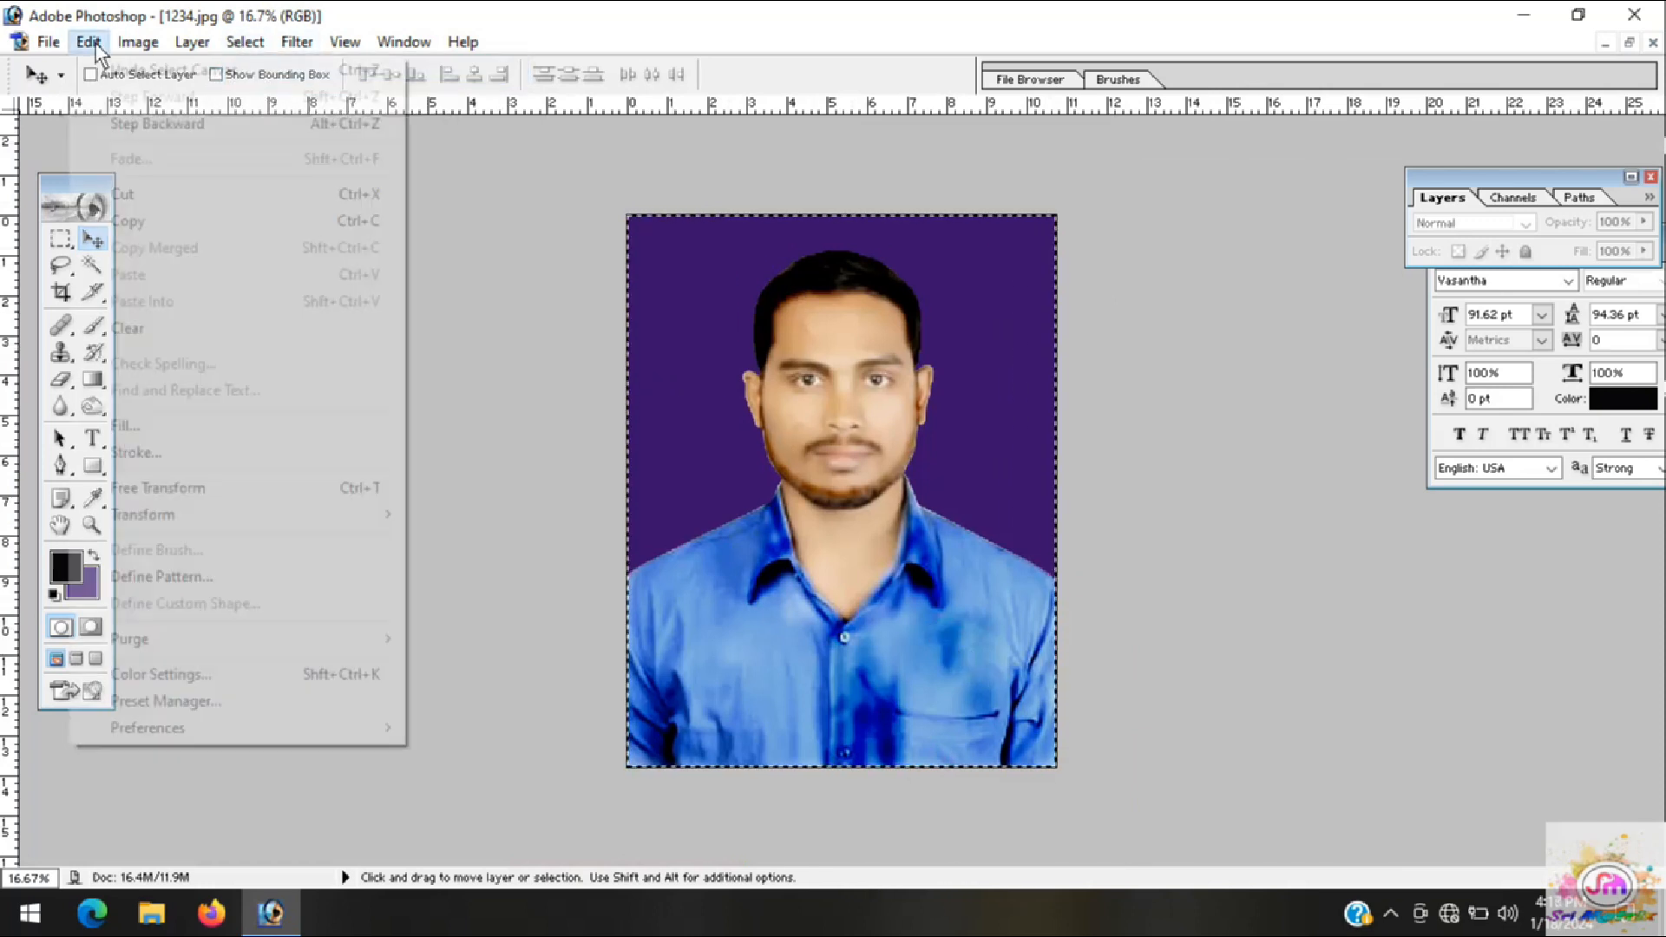
pyautogui.click(153, 450)
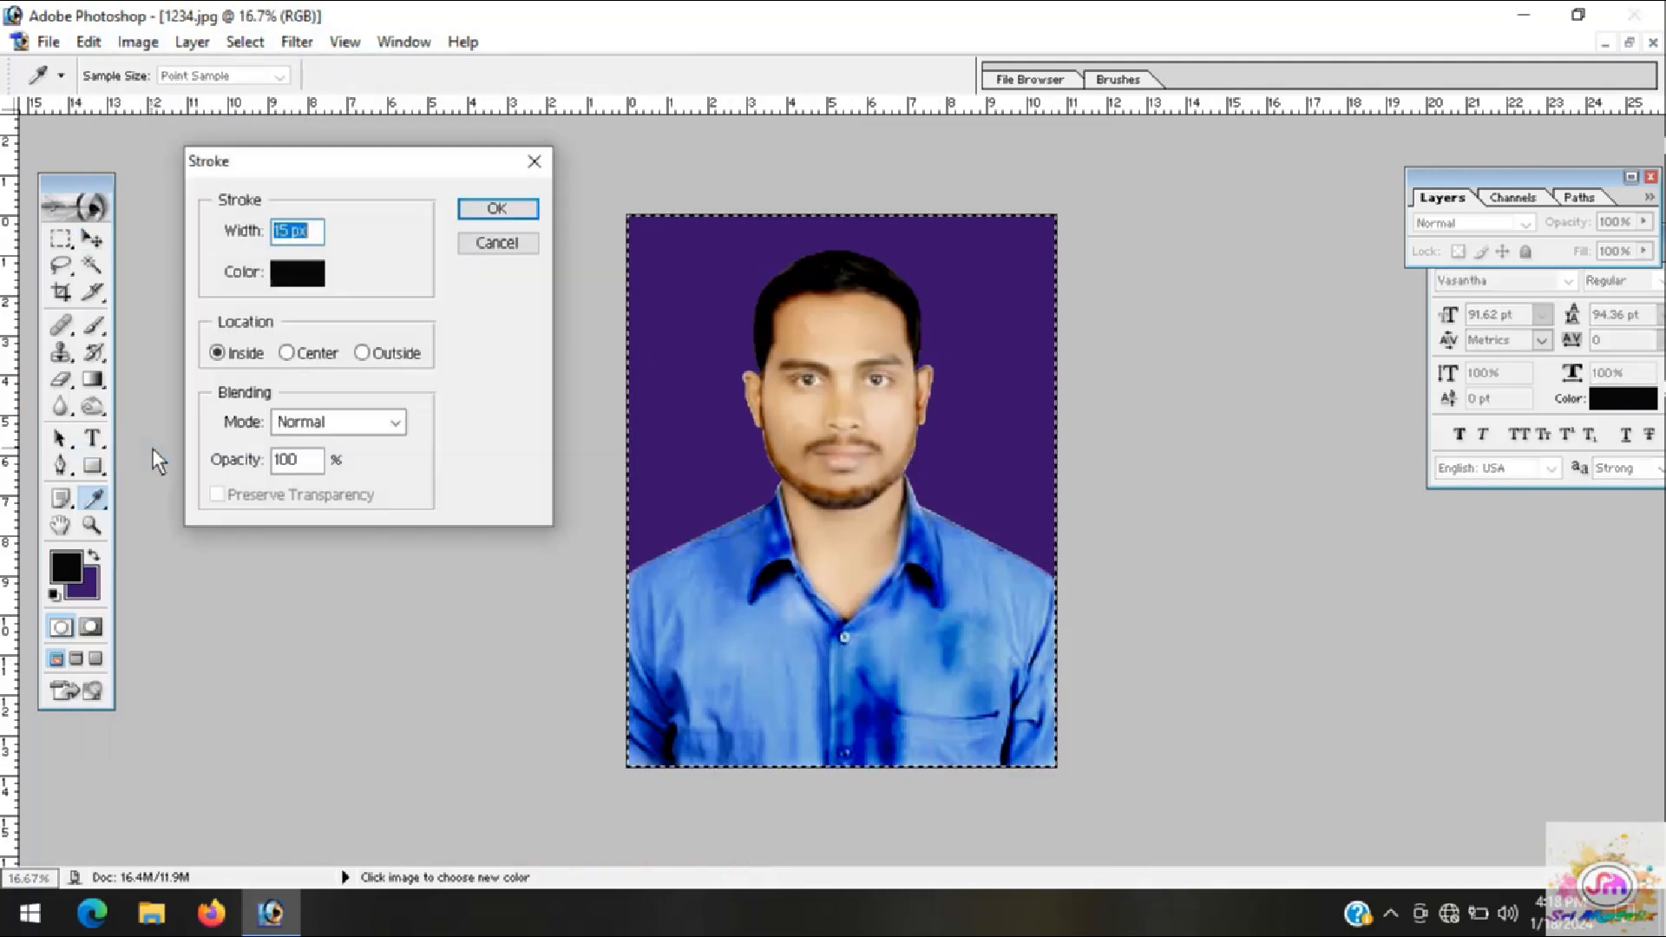
pyautogui.click(297, 274)
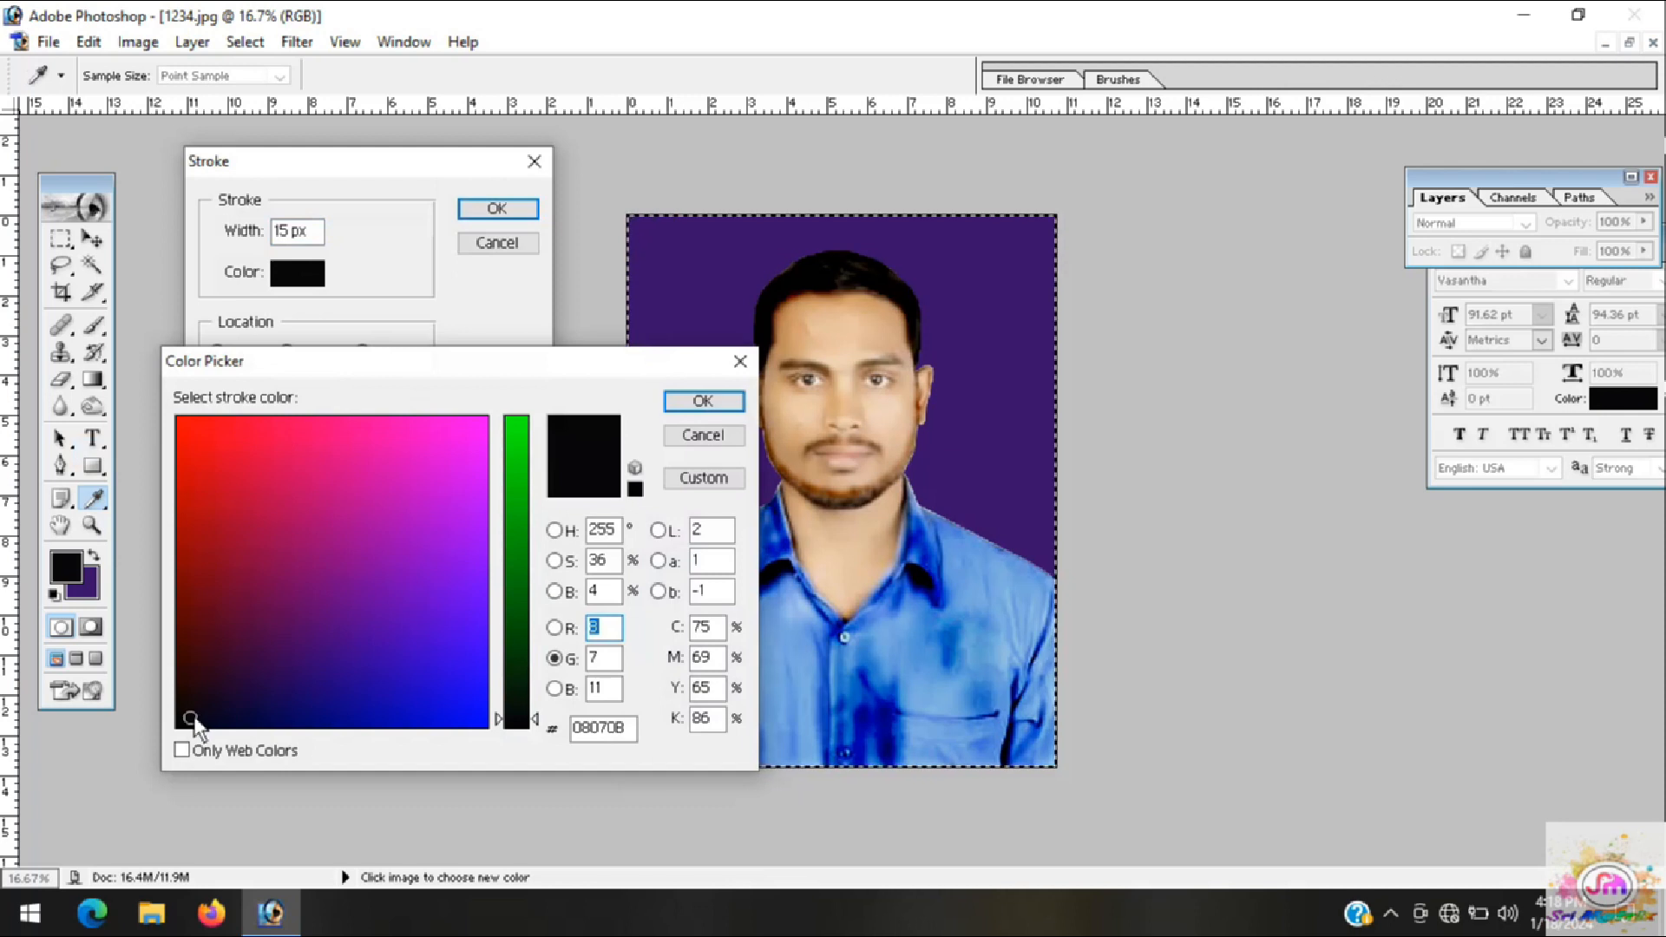
# Step: Try pink and magenta shades such as E107AA and F907F4 for the stroke color
pyautogui.click(463, 438)
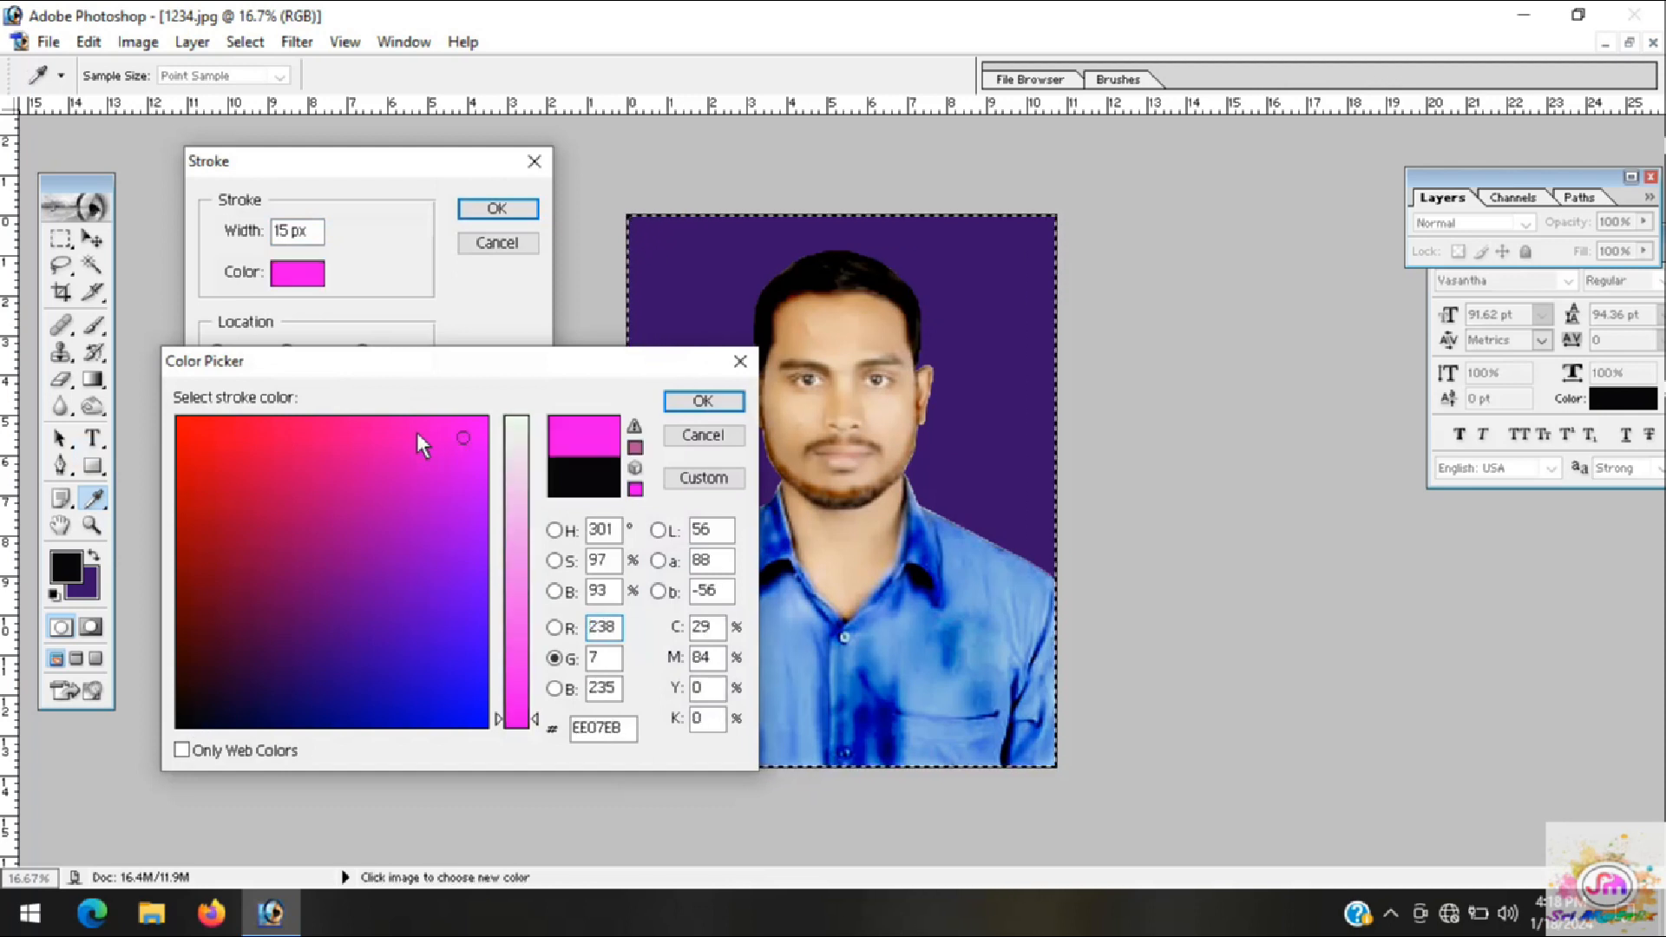
pyautogui.click(382, 452)
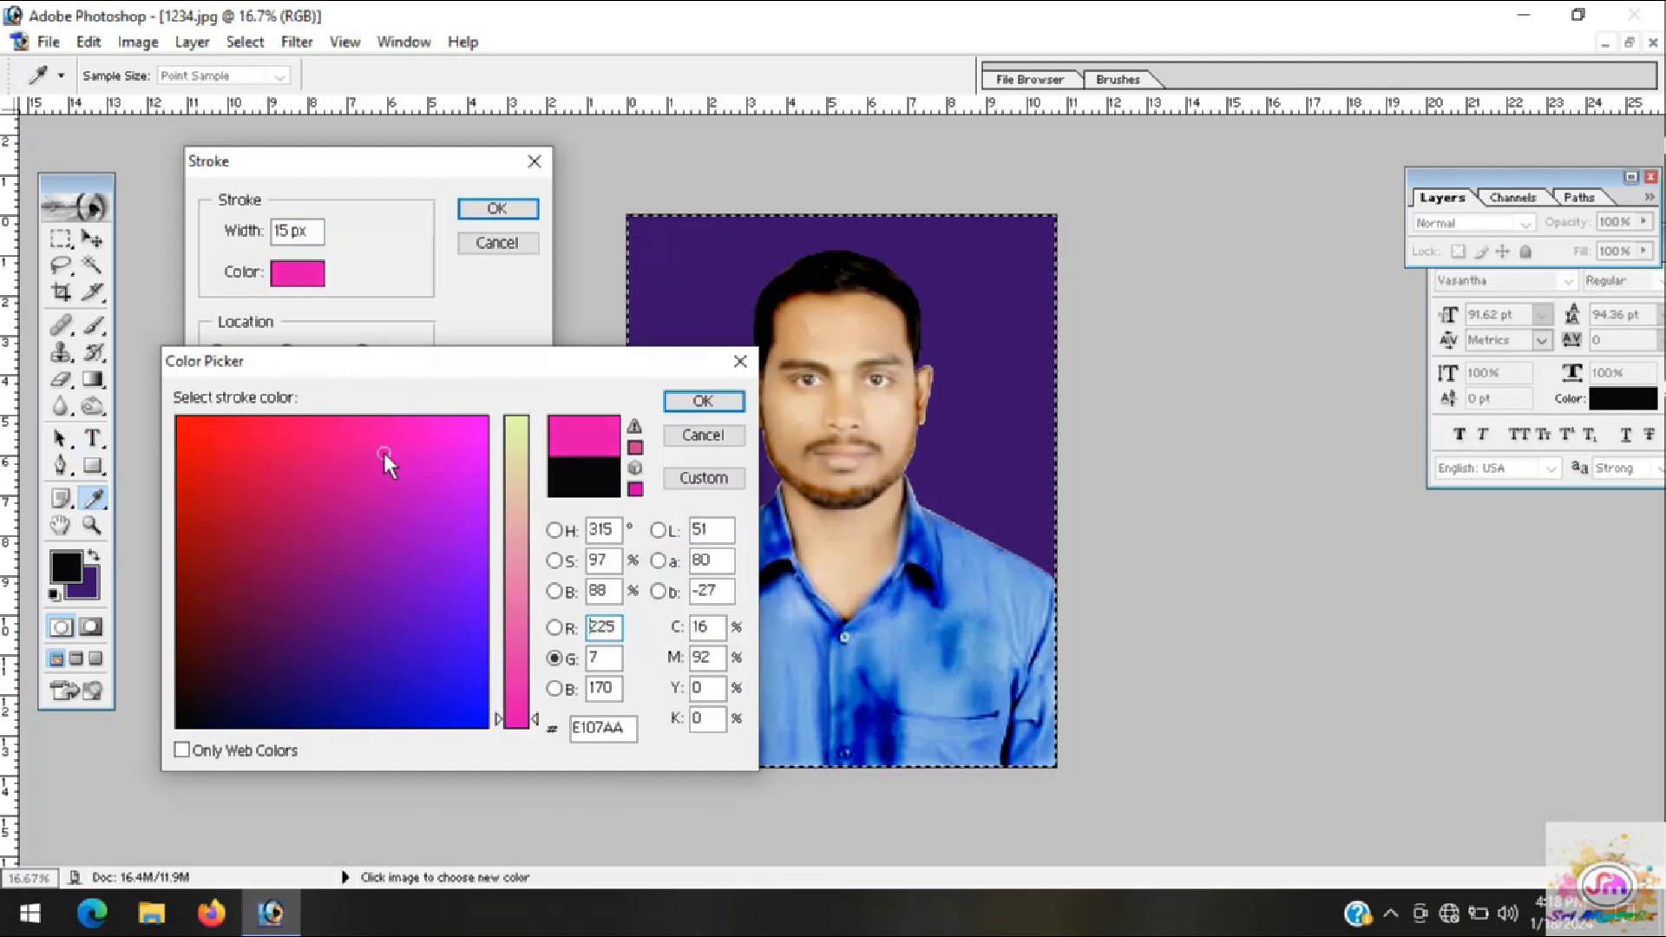
pyautogui.click(473, 434)
pyautogui.click(483, 420)
pyautogui.click(475, 425)
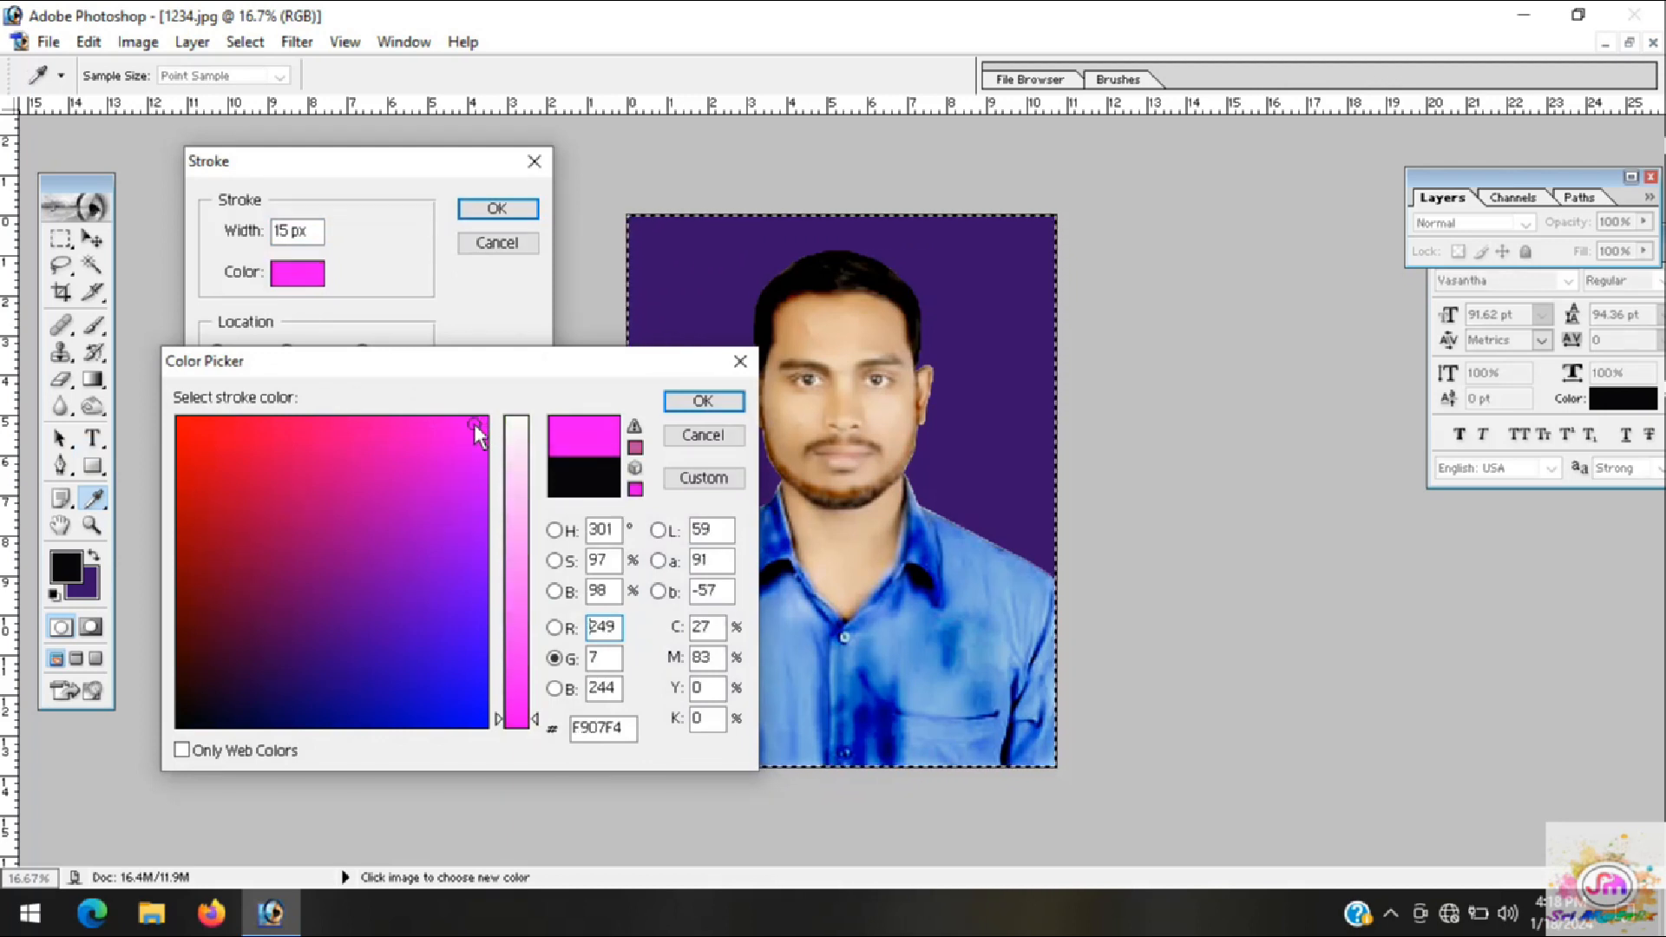
# Step: Apply a 15 px inside stroke in near-black 0E070B around the image and clear the selection
pyautogui.click(191, 712)
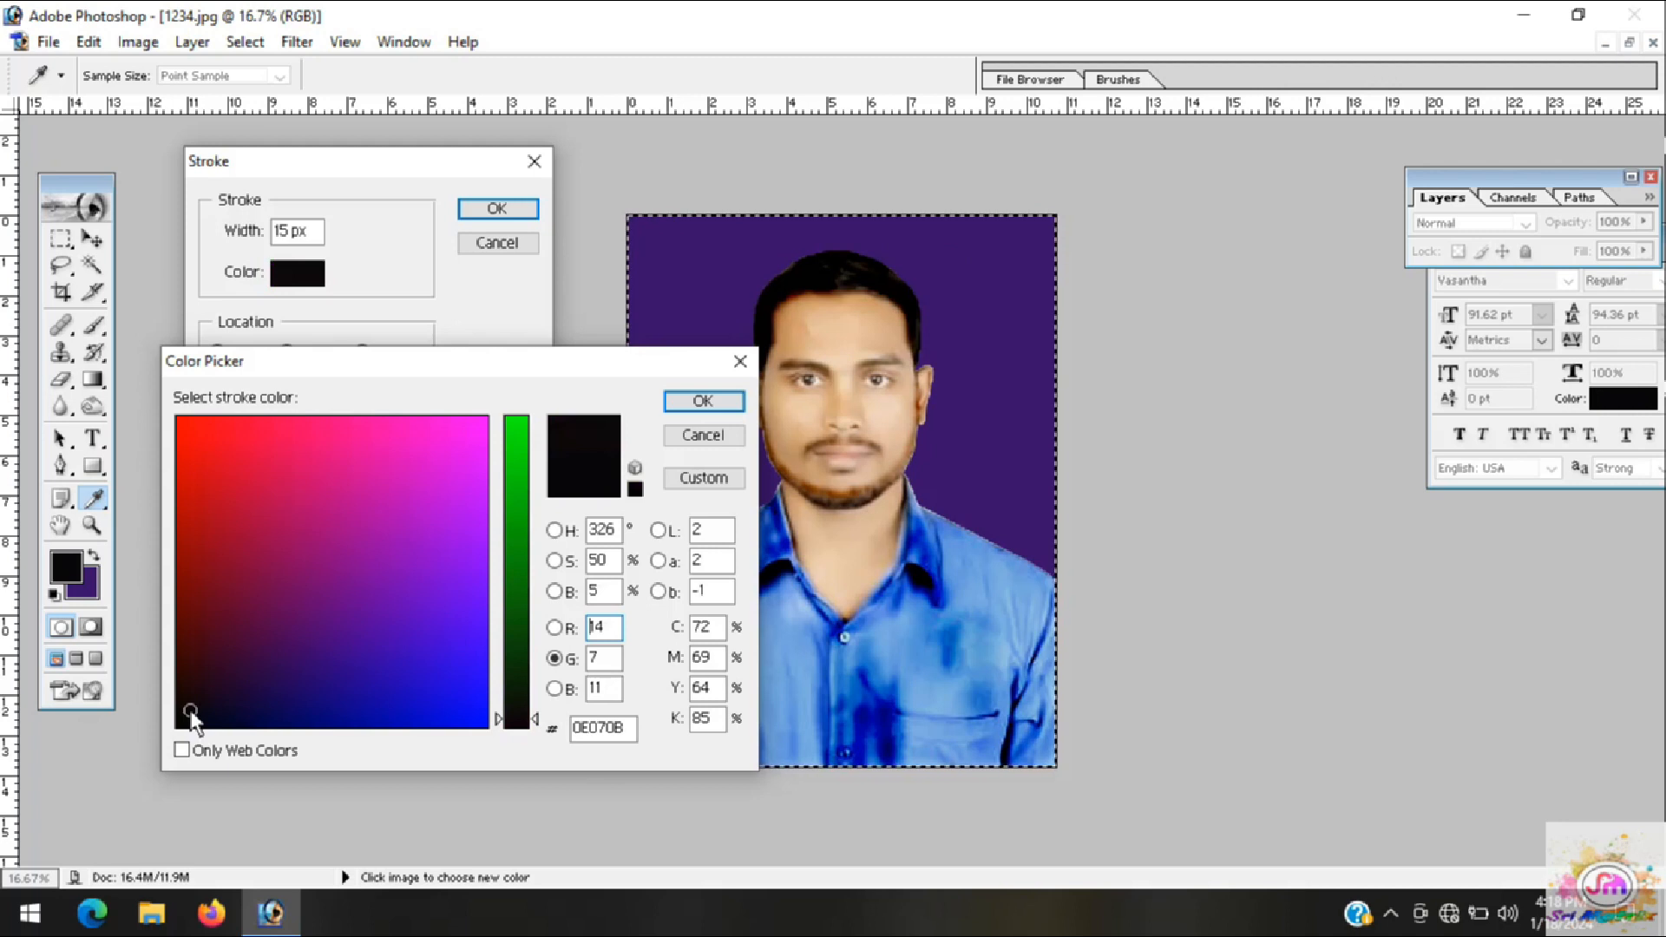
pyautogui.click(702, 401)
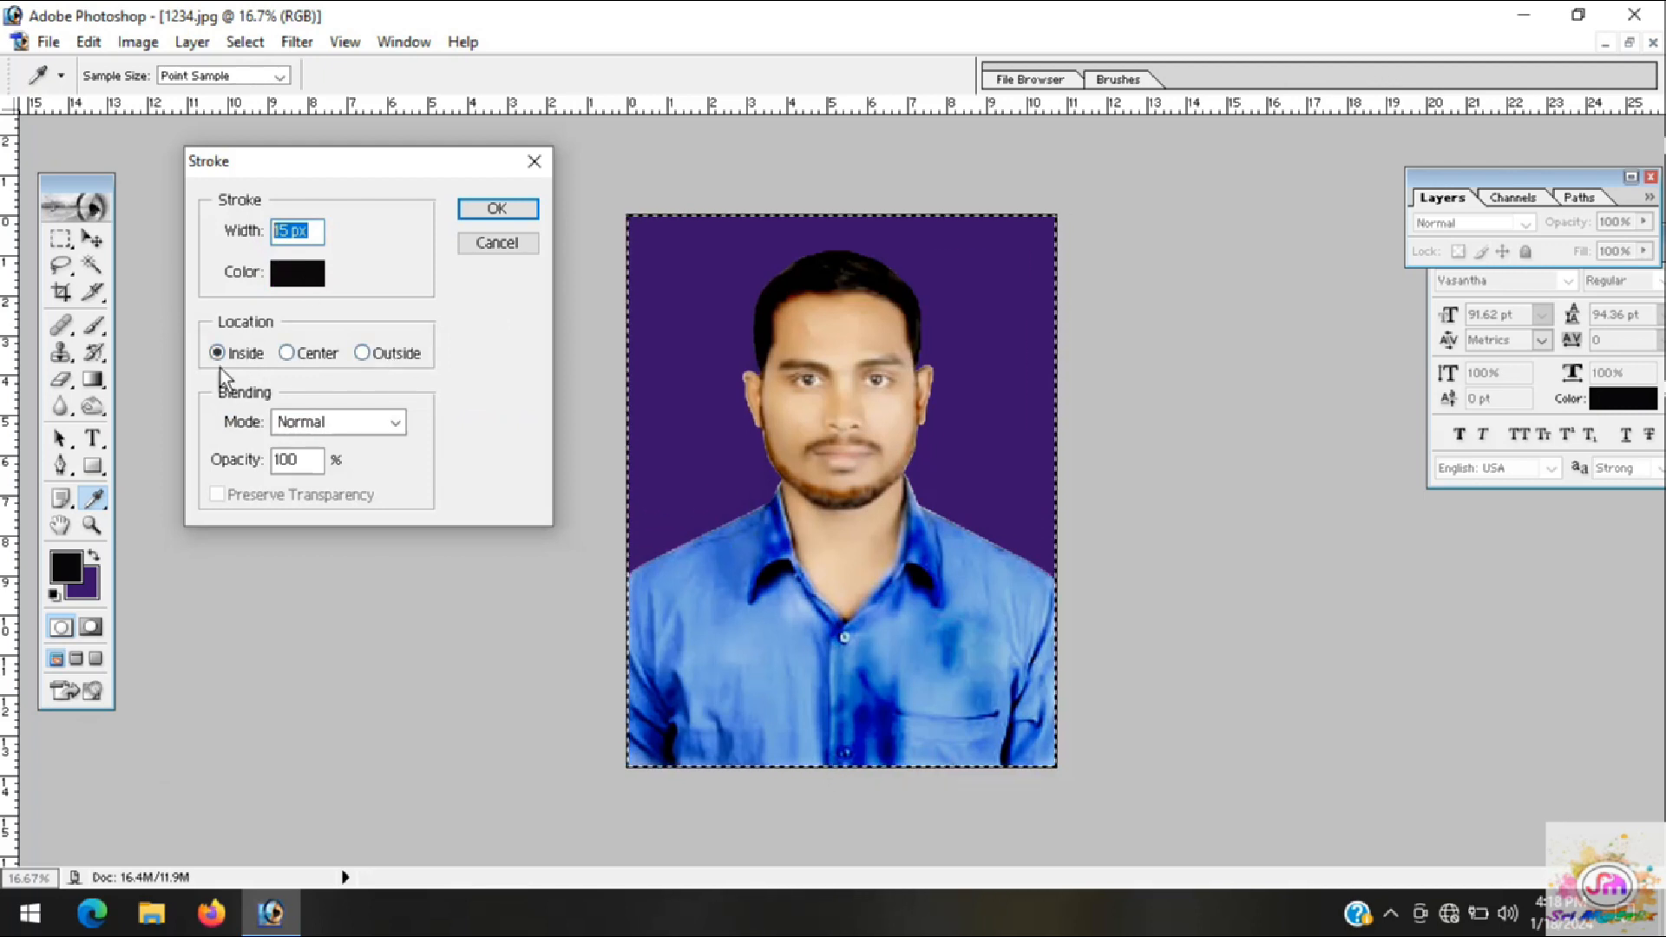
pyautogui.click(497, 208)
pyautogui.press('v')
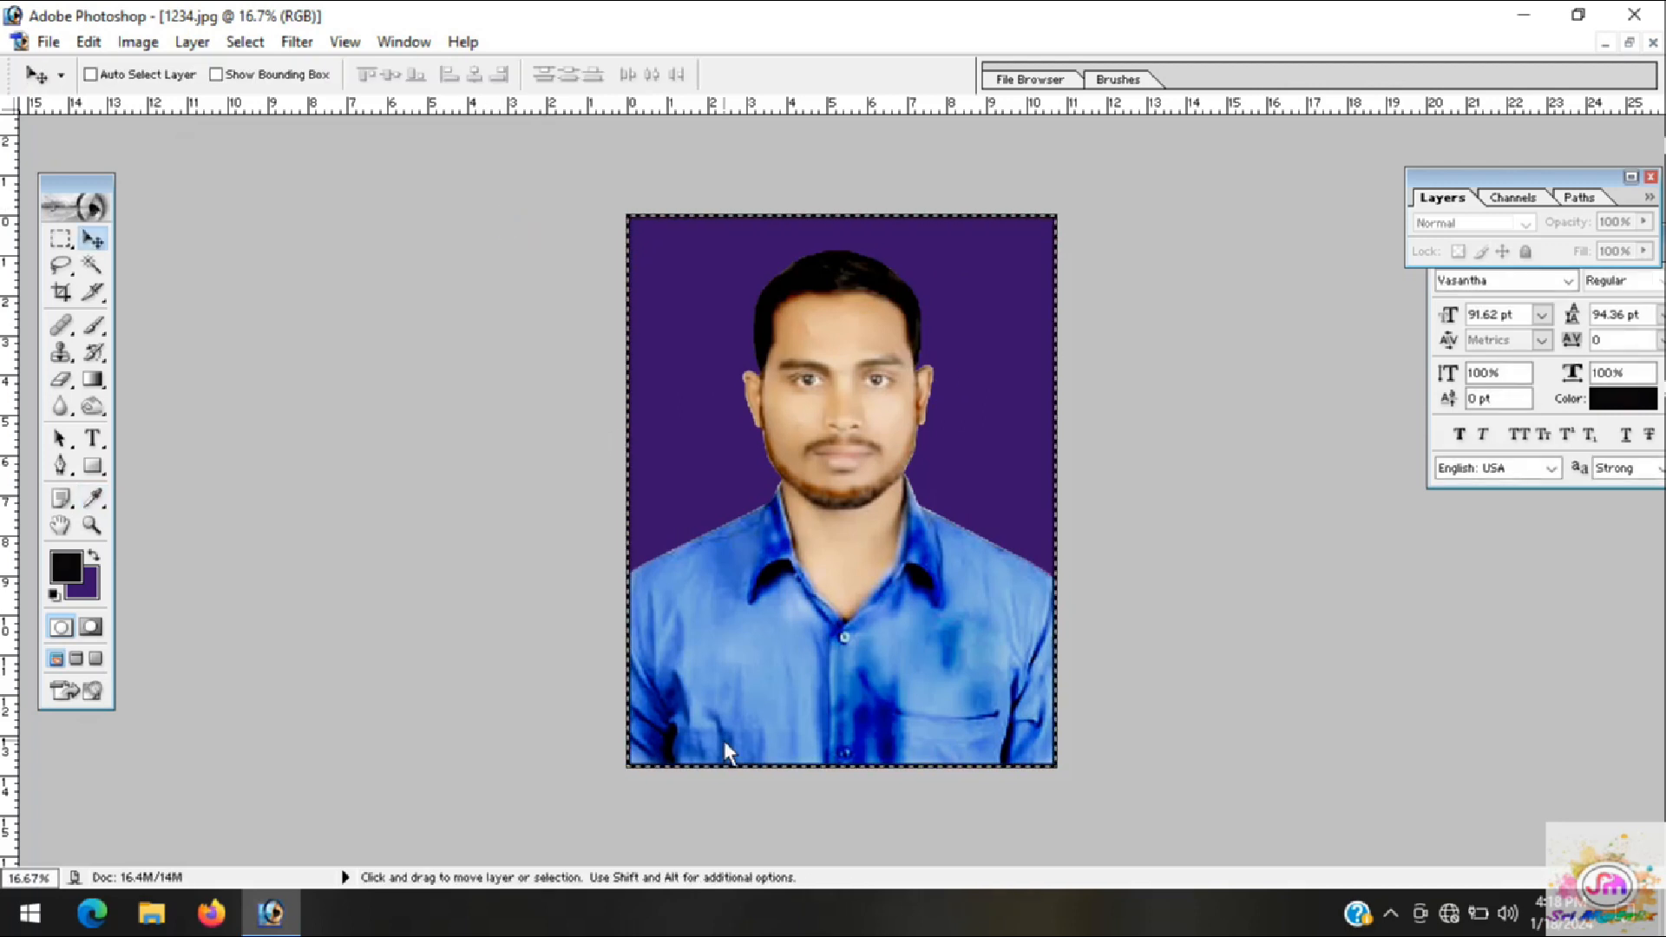
pyautogui.click(243, 49)
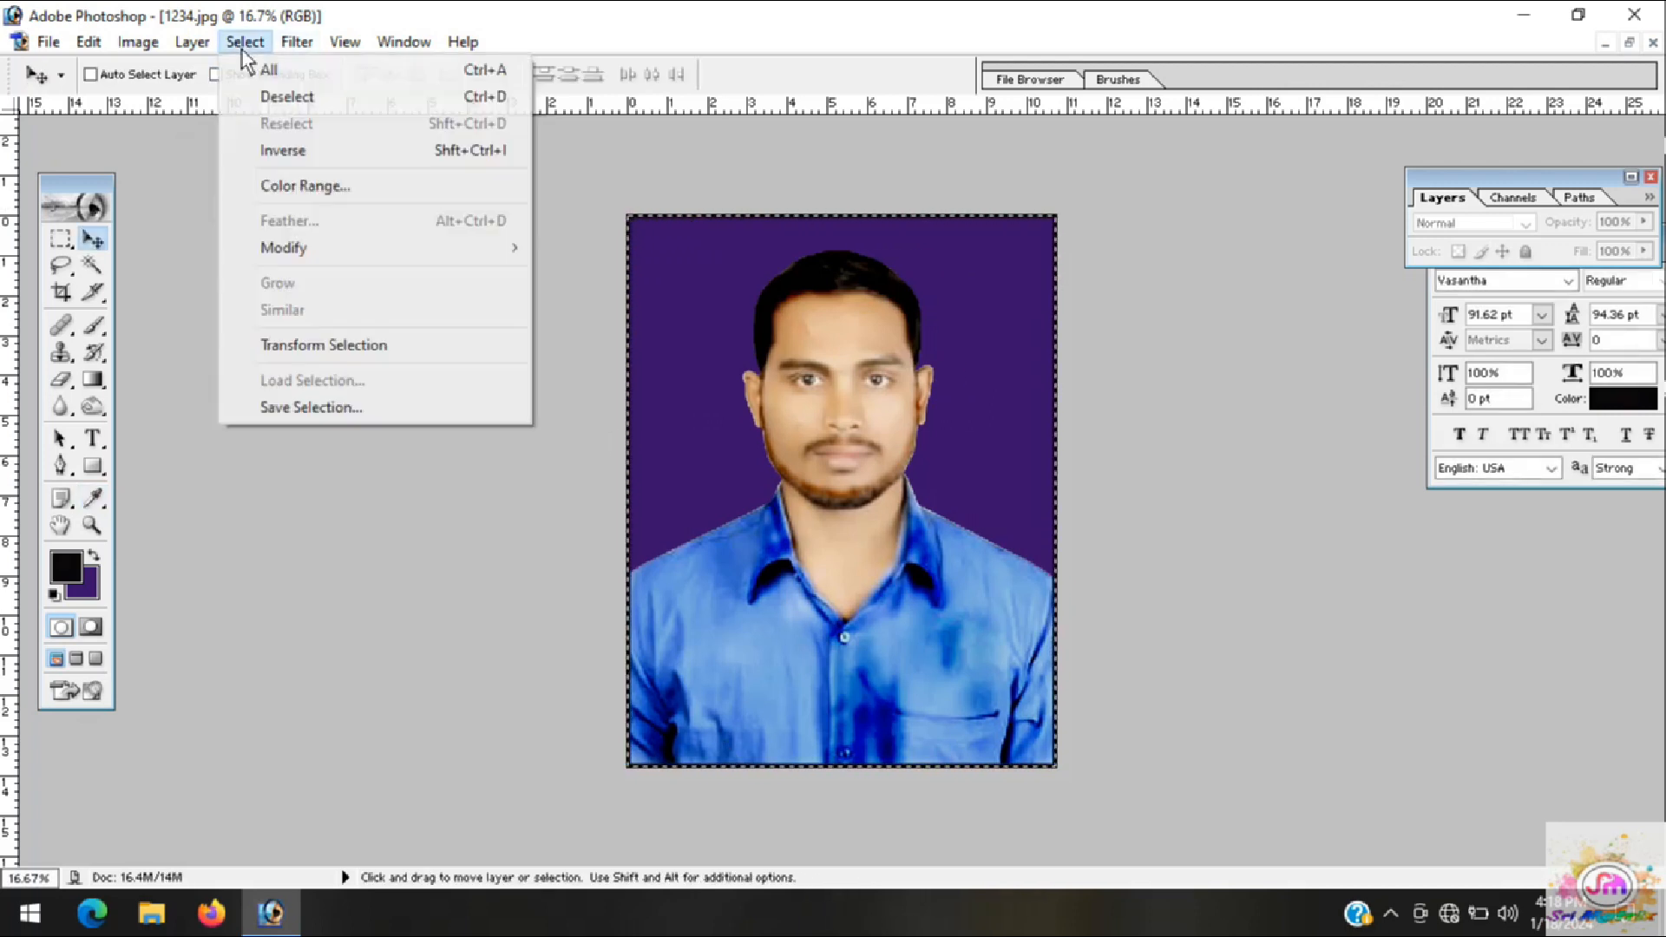
pyautogui.click(269, 97)
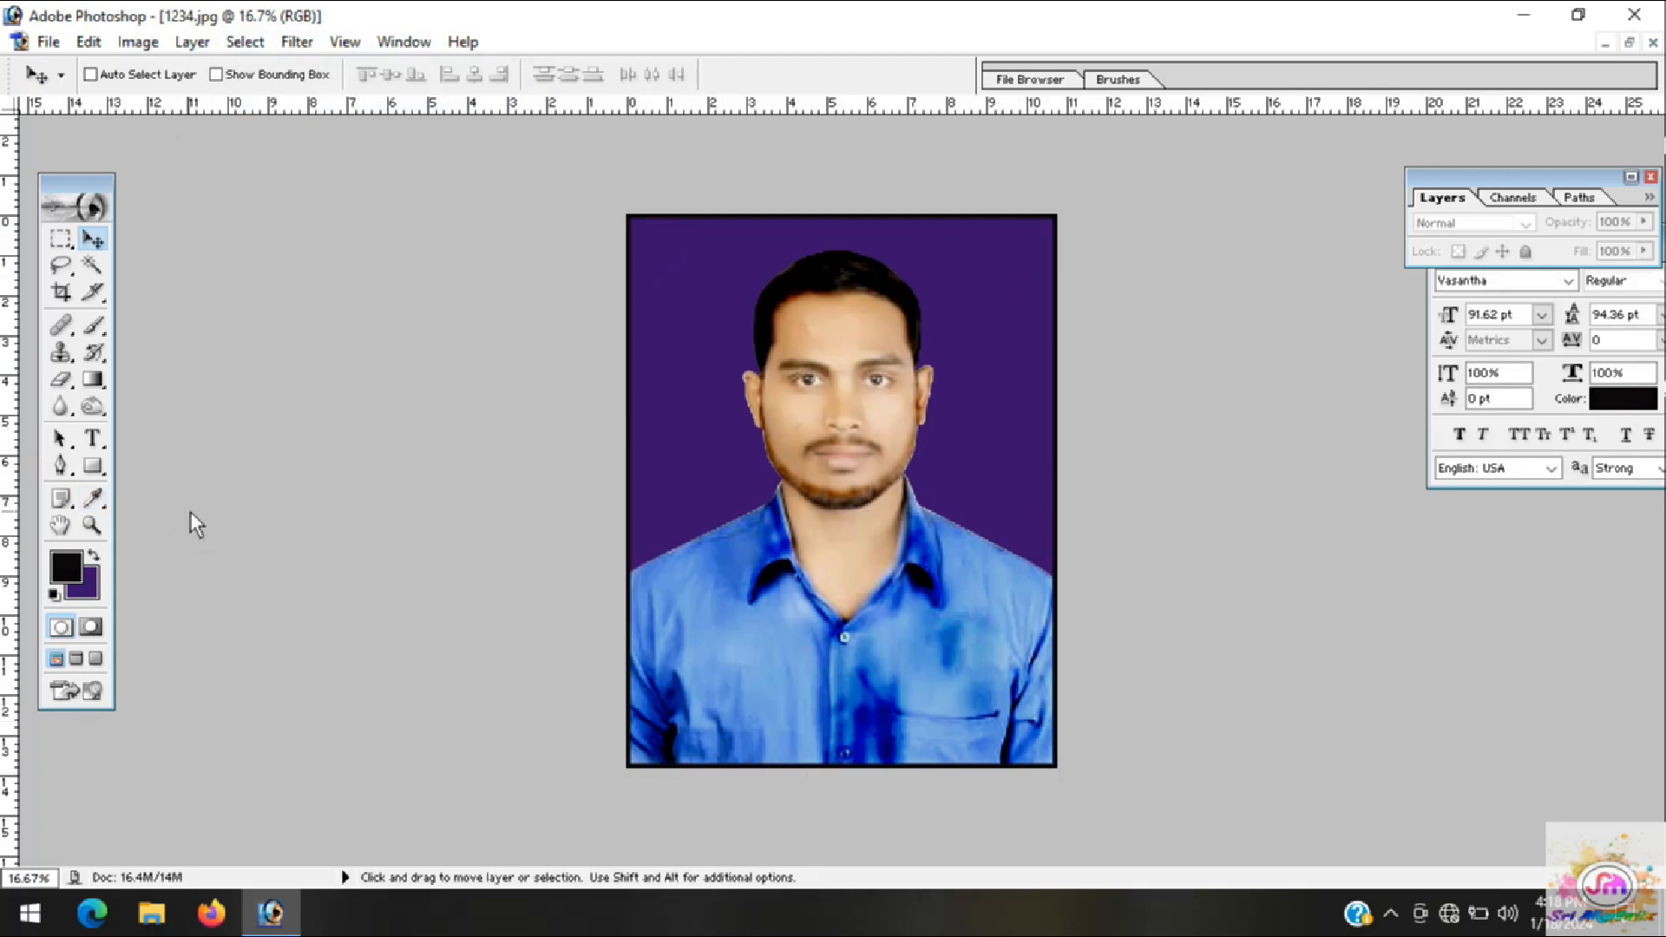
# Step: Create a white A4 document, 210 x 297 mm, at 300 pixels/inch in RGB Color
pyautogui.click(47, 42)
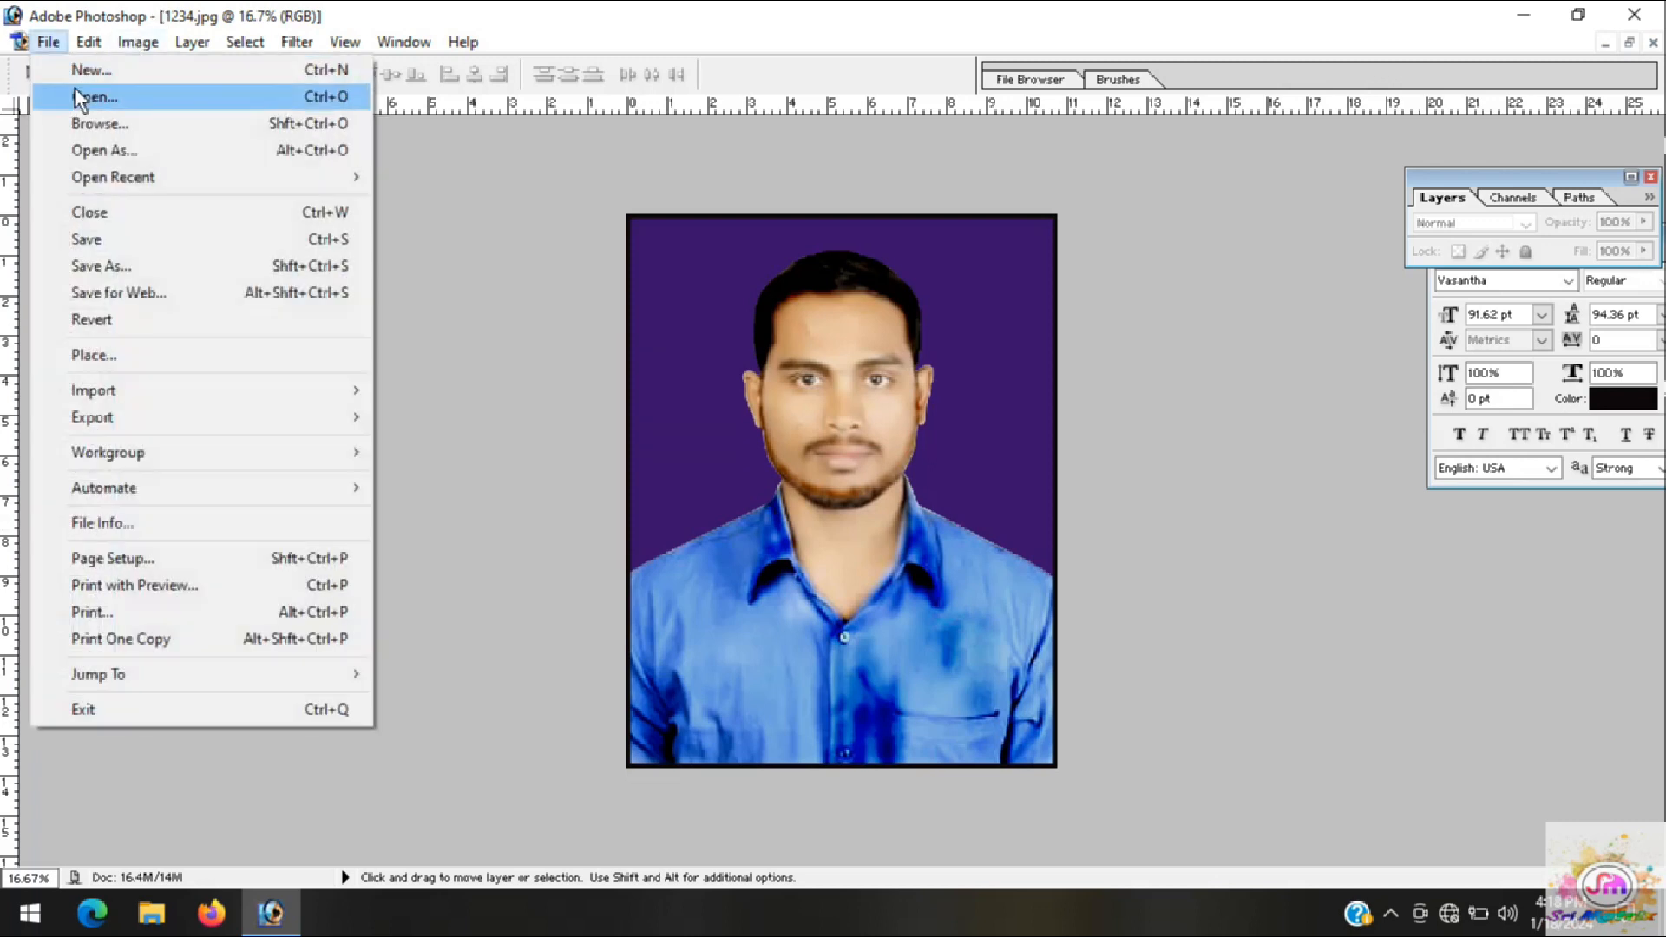
pyautogui.click(85, 72)
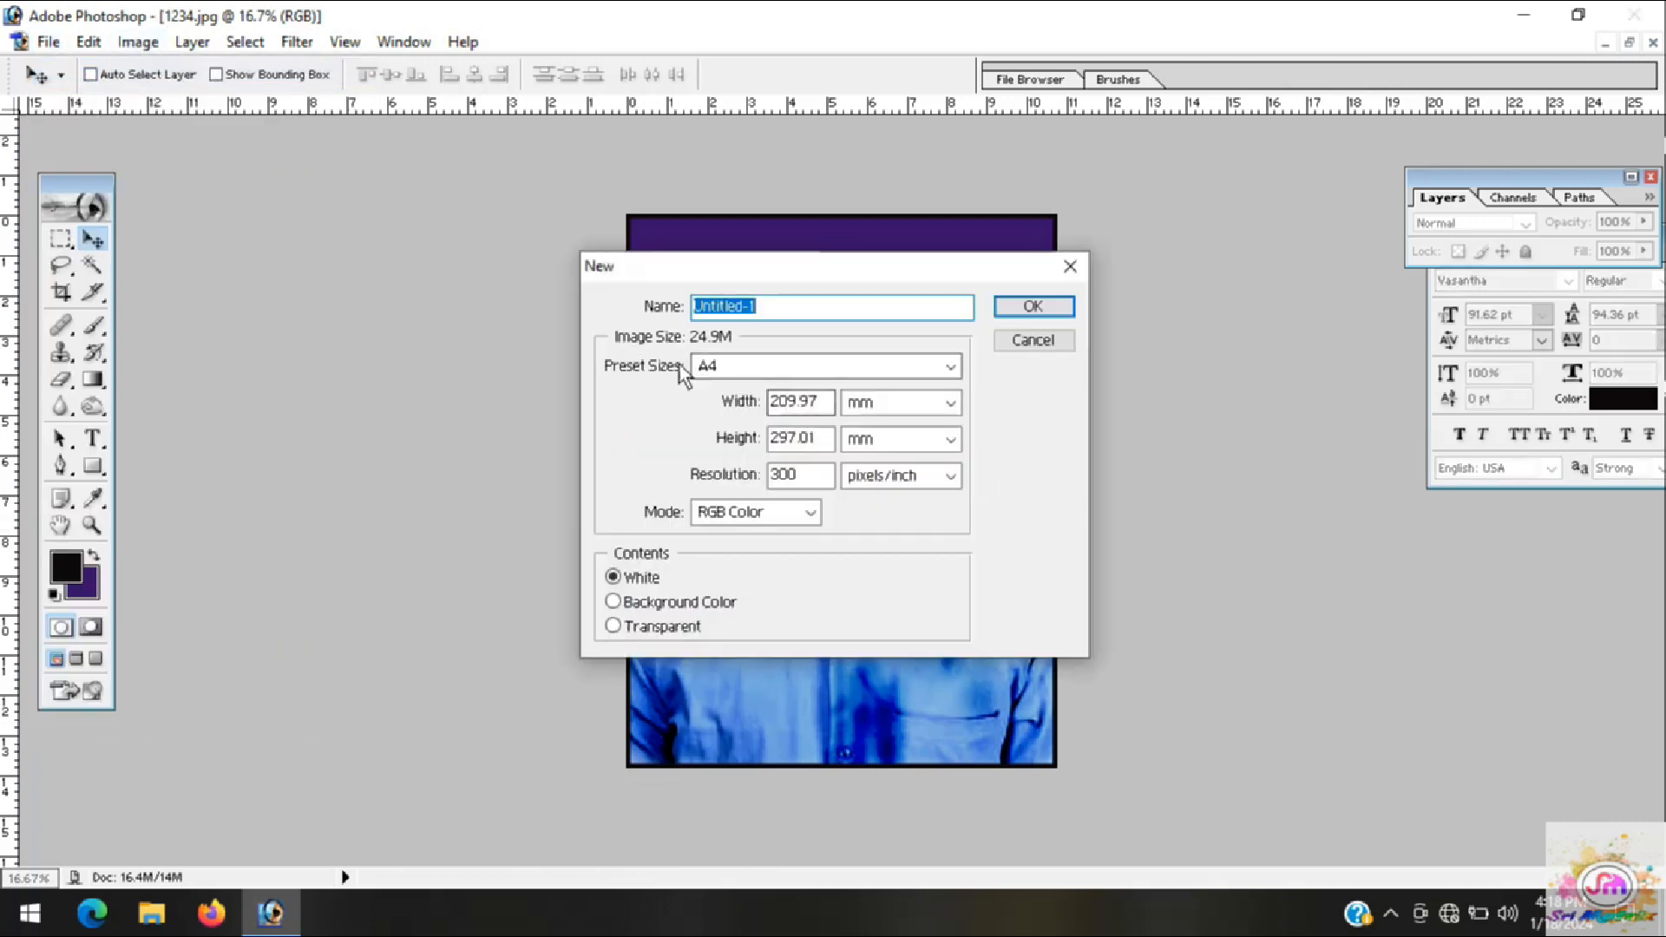
pyautogui.click(712, 365)
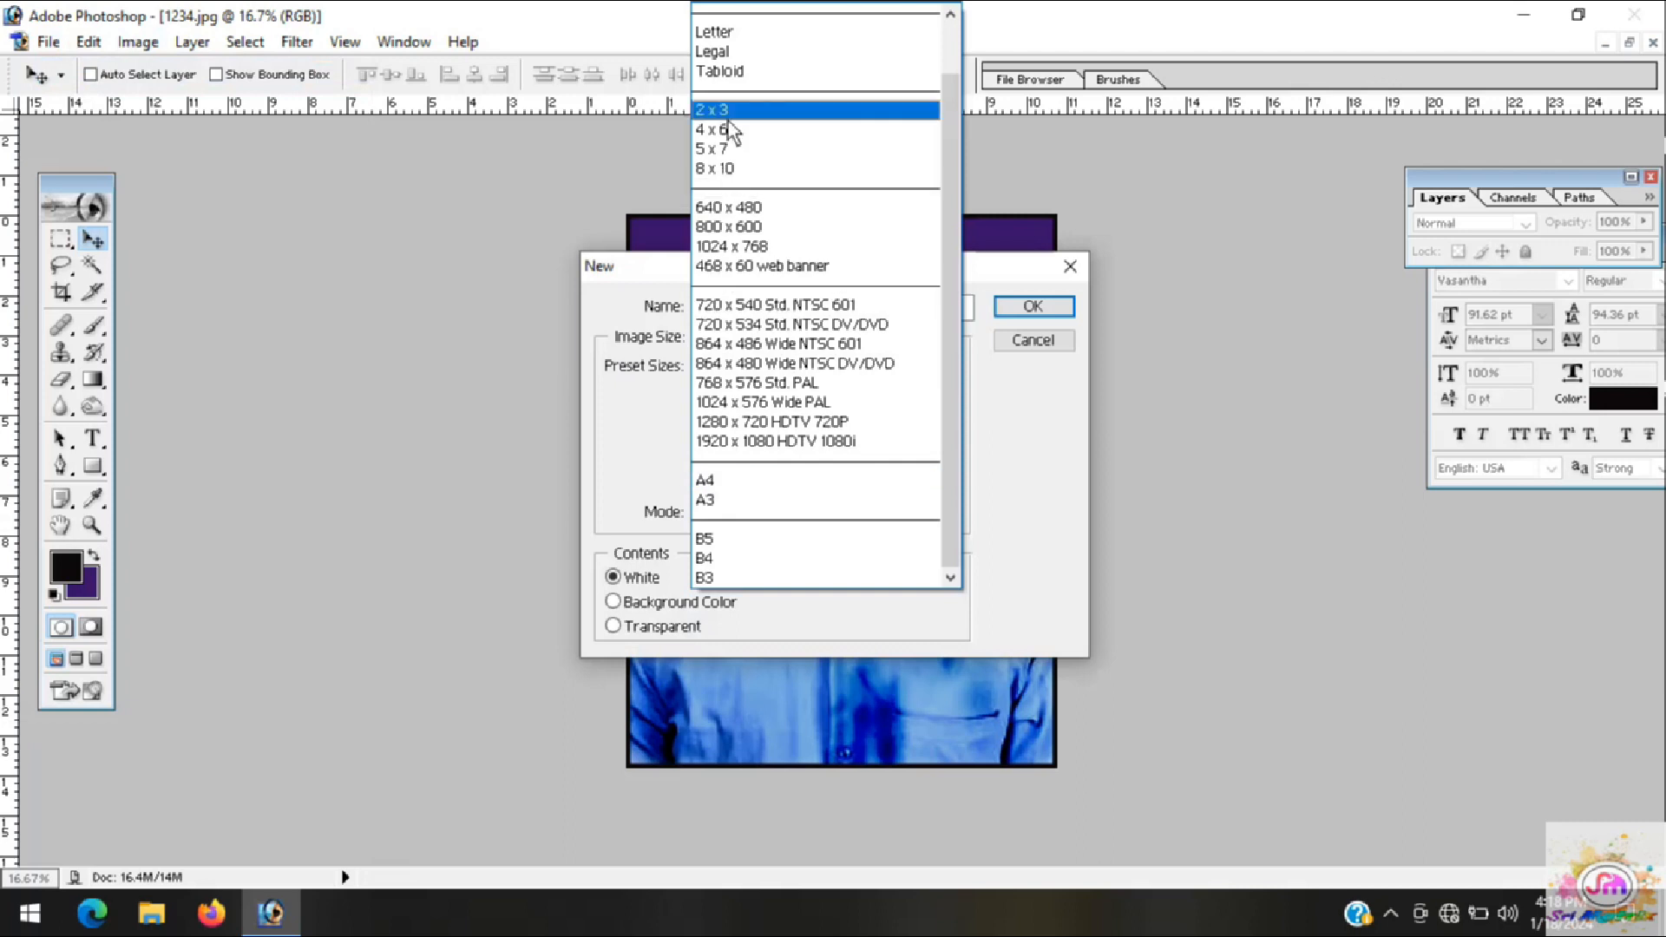
pyautogui.click(775, 485)
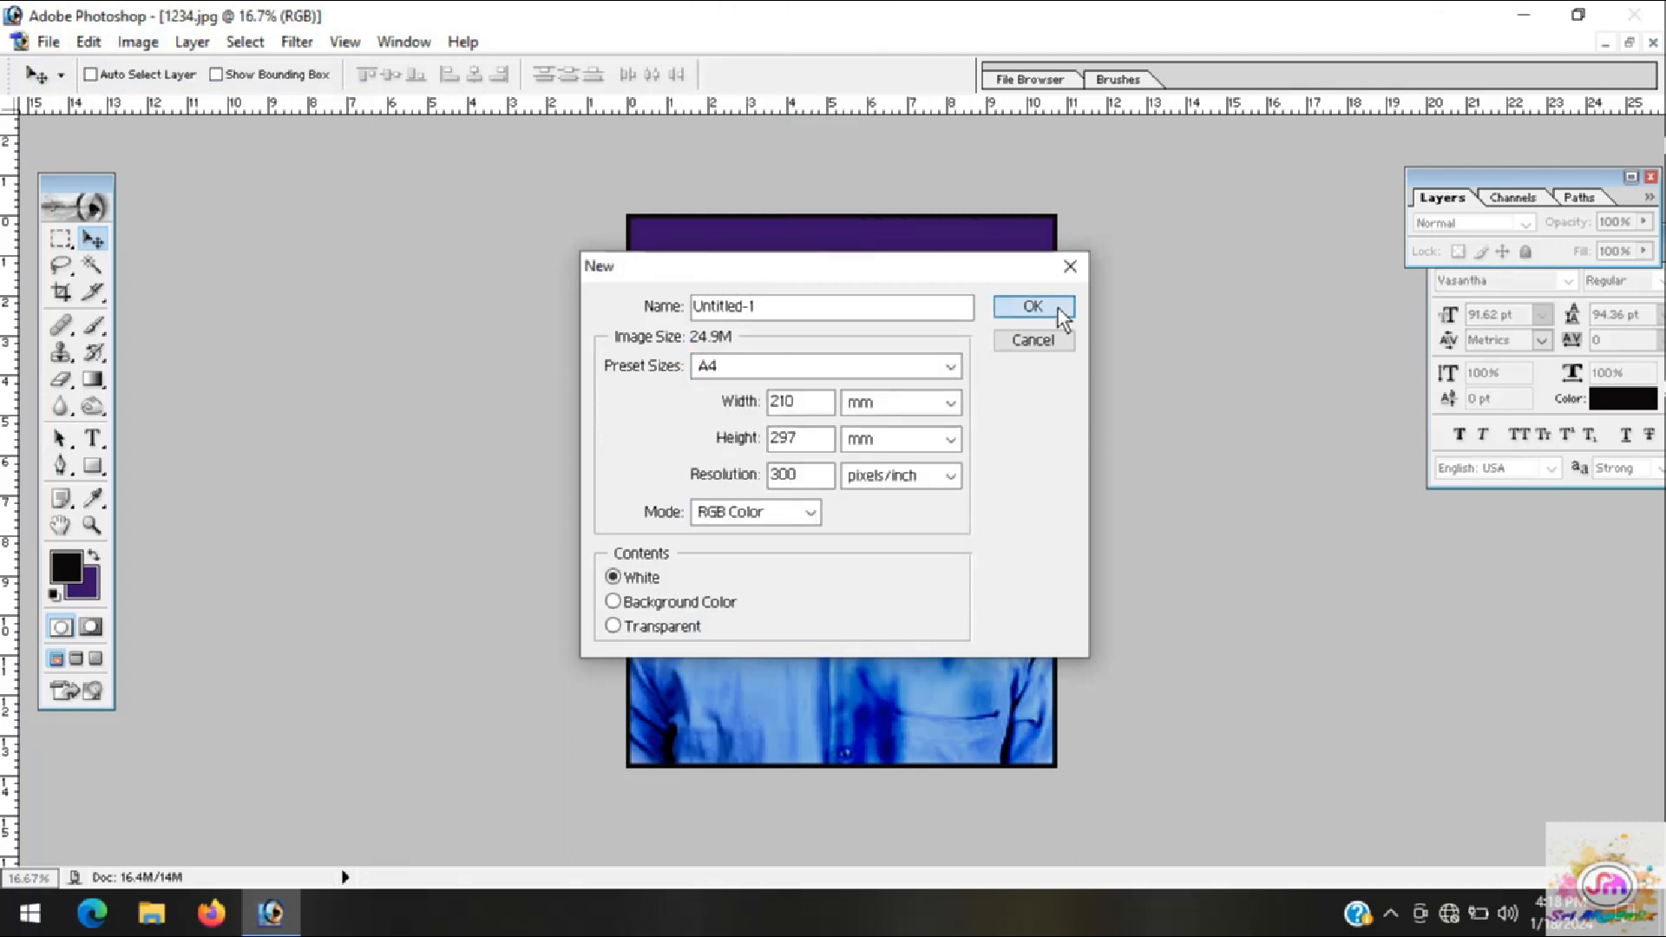
pyautogui.click(1060, 314)
# Step: Copy the bordered portrait from 1234.jpg into the new A4 document and align it with the page's upper-left corner
pyautogui.moveTo(221, 133); pyautogui.dragTo(775, 243)
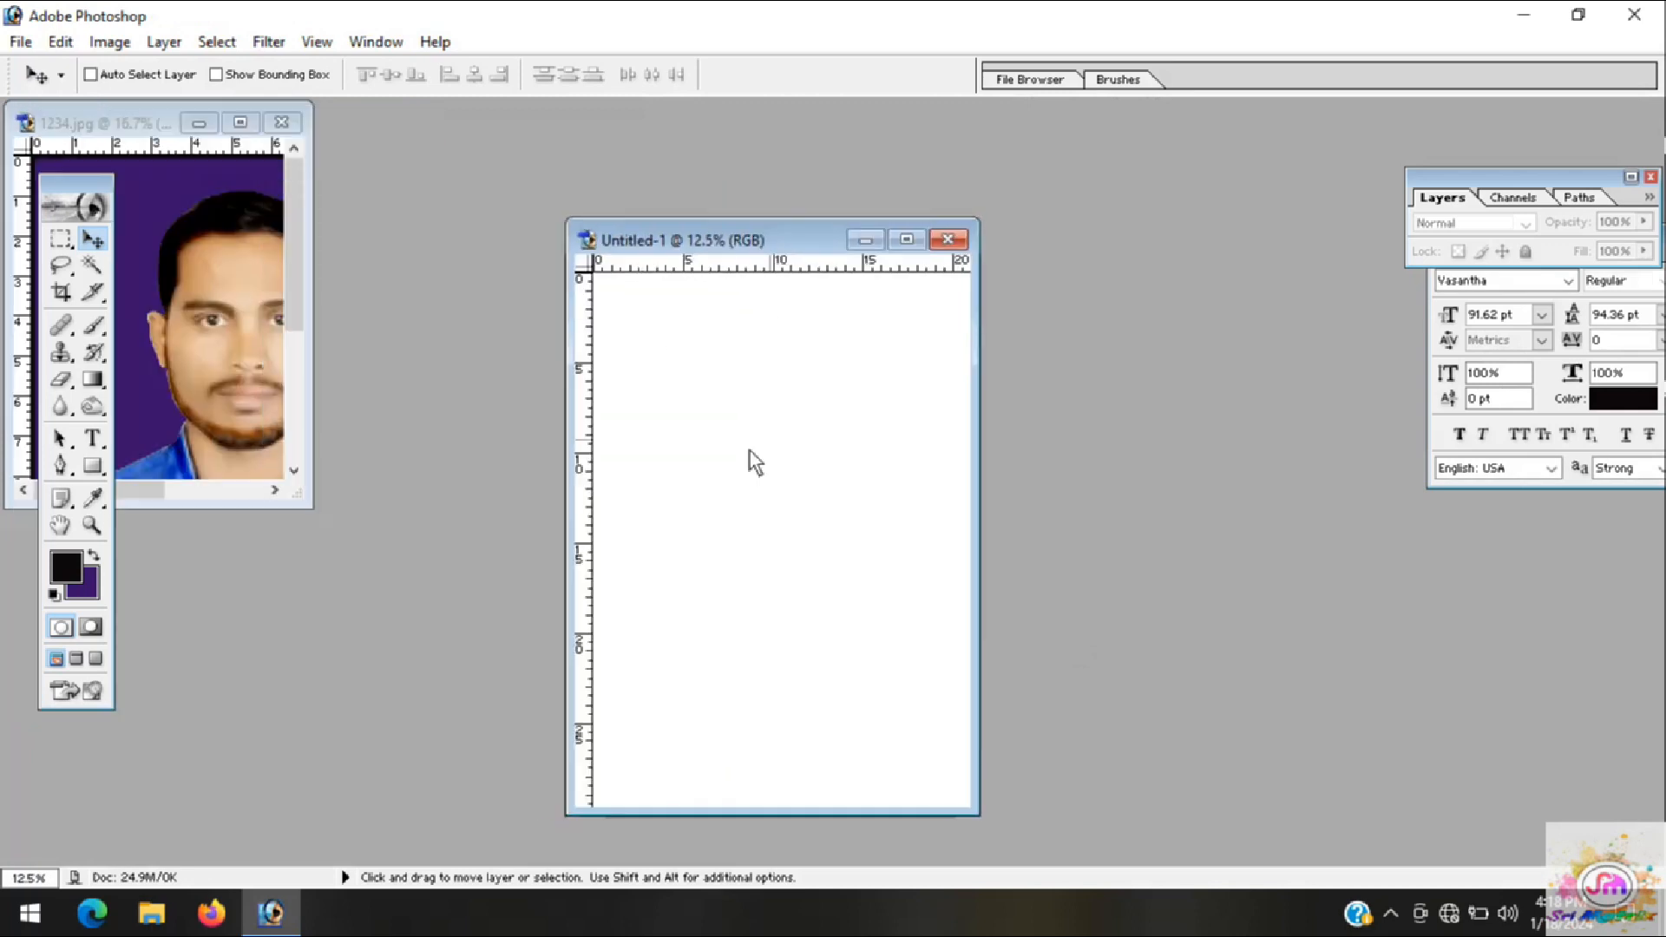
pyautogui.click(180, 316)
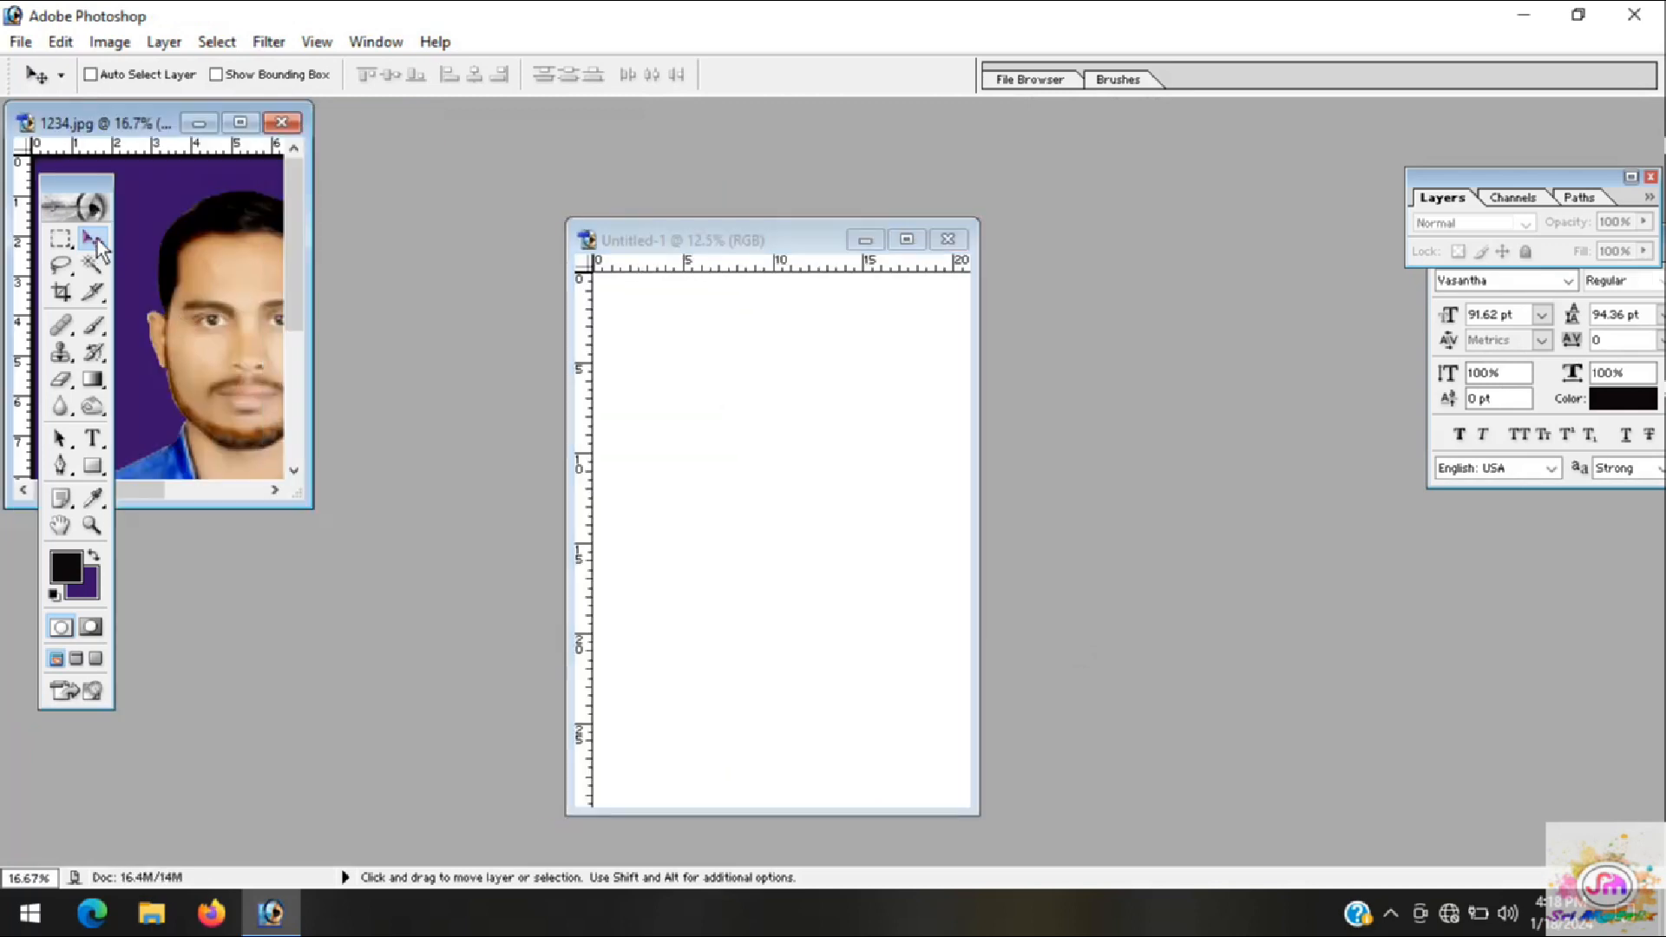
pyautogui.moveTo(175, 259); pyautogui.dragTo(722, 491)
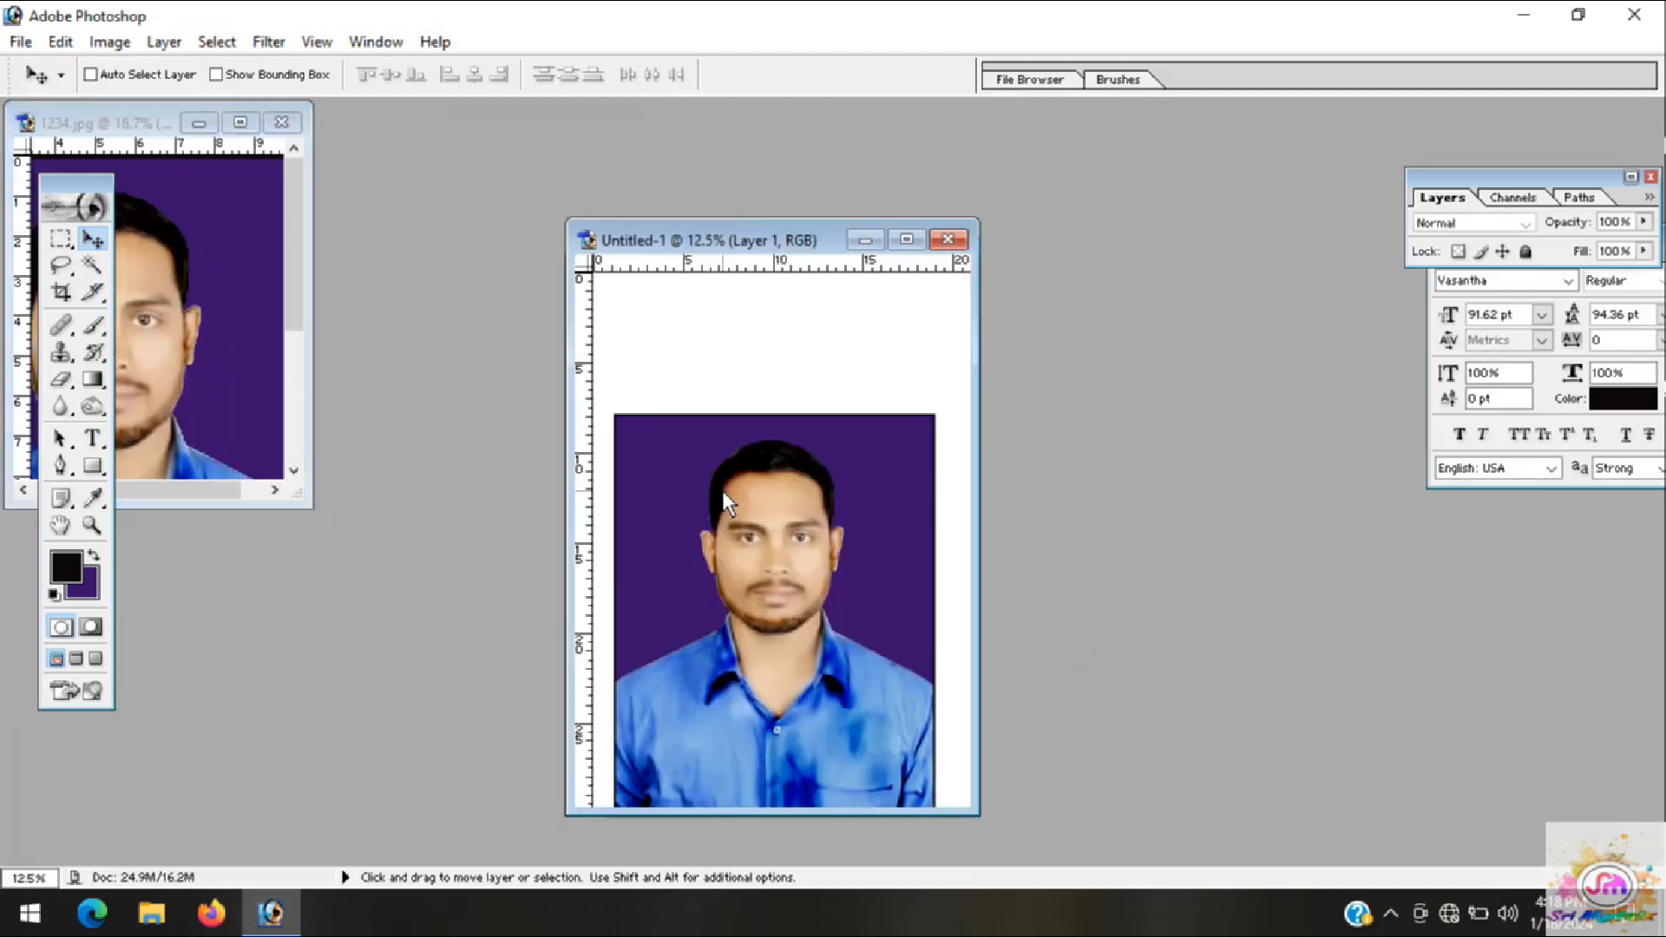
pyautogui.click(906, 245)
pyautogui.moveTo(853, 476); pyautogui.dragTo(833, 361)
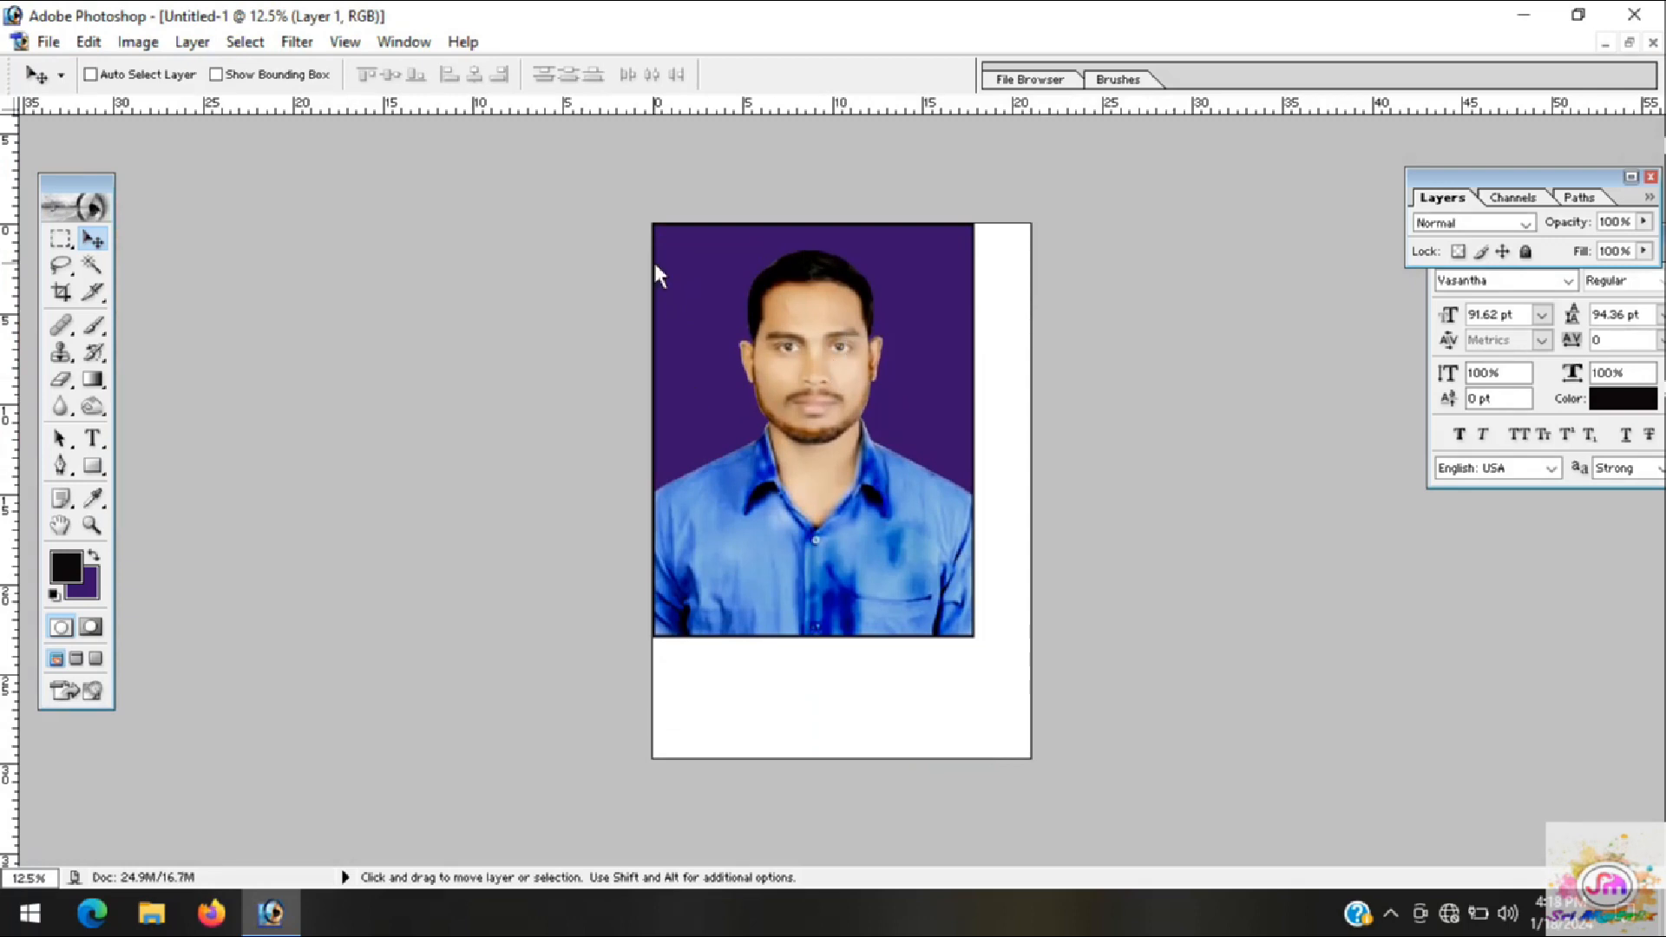
# Step: Free-transform the portrait down to about 42.4% width and 35.5% height, keeping its upper-left corner in place
pyautogui.hotkey('ctrl', 't')
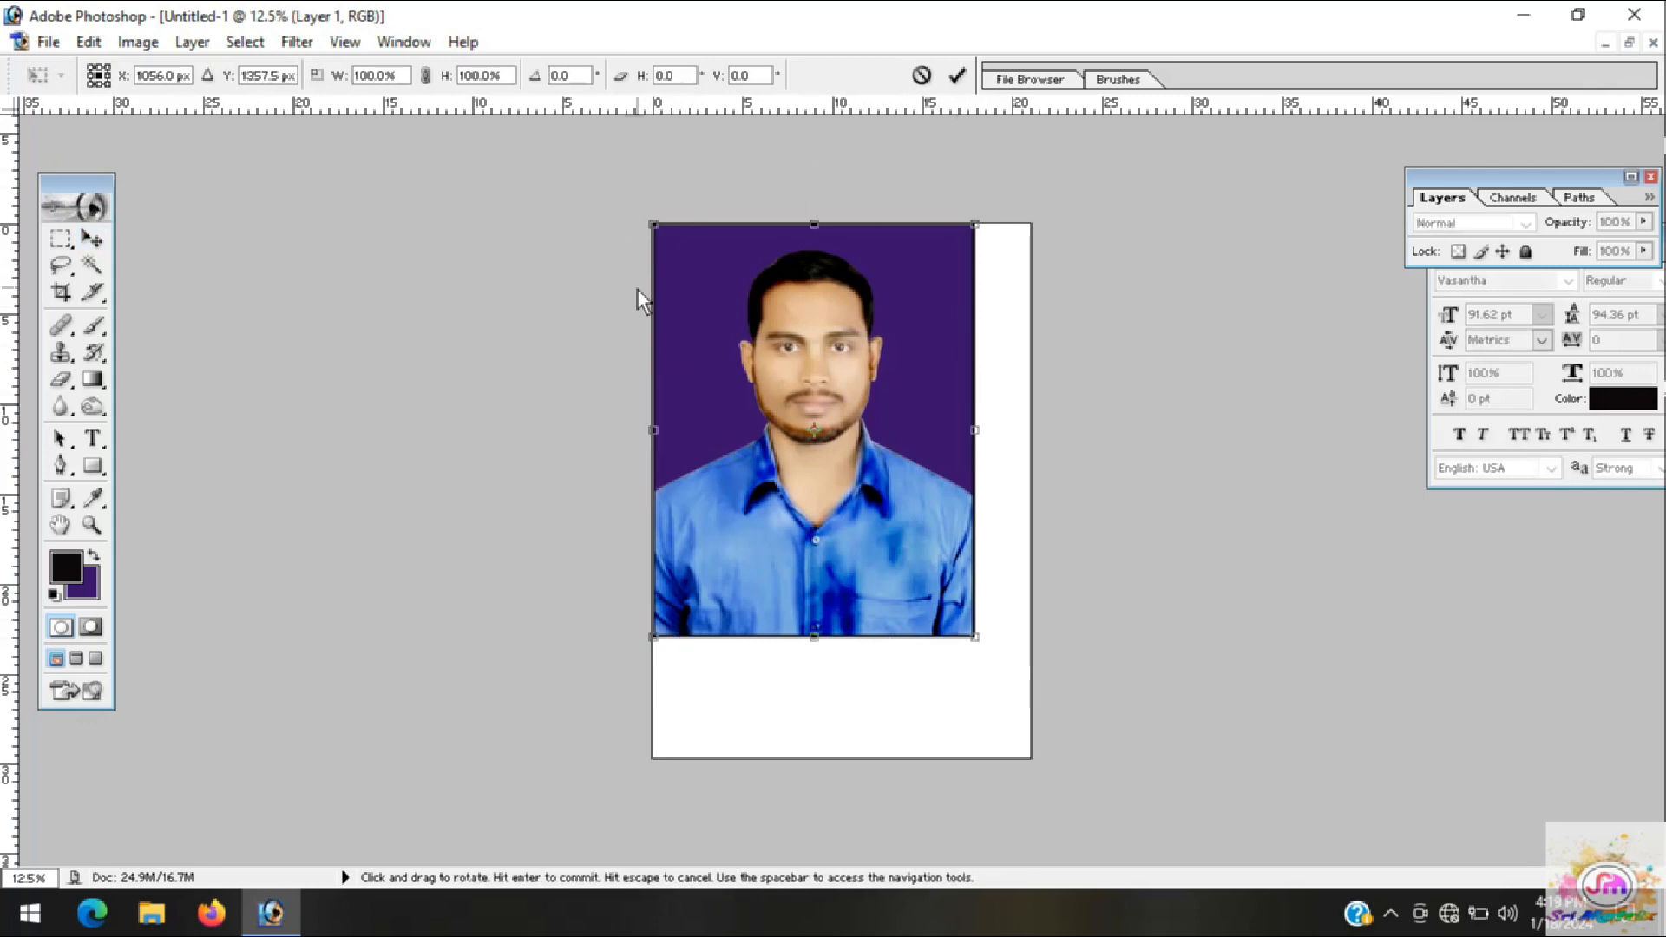
pyautogui.moveTo(975, 637); pyautogui.dragTo(790, 378)
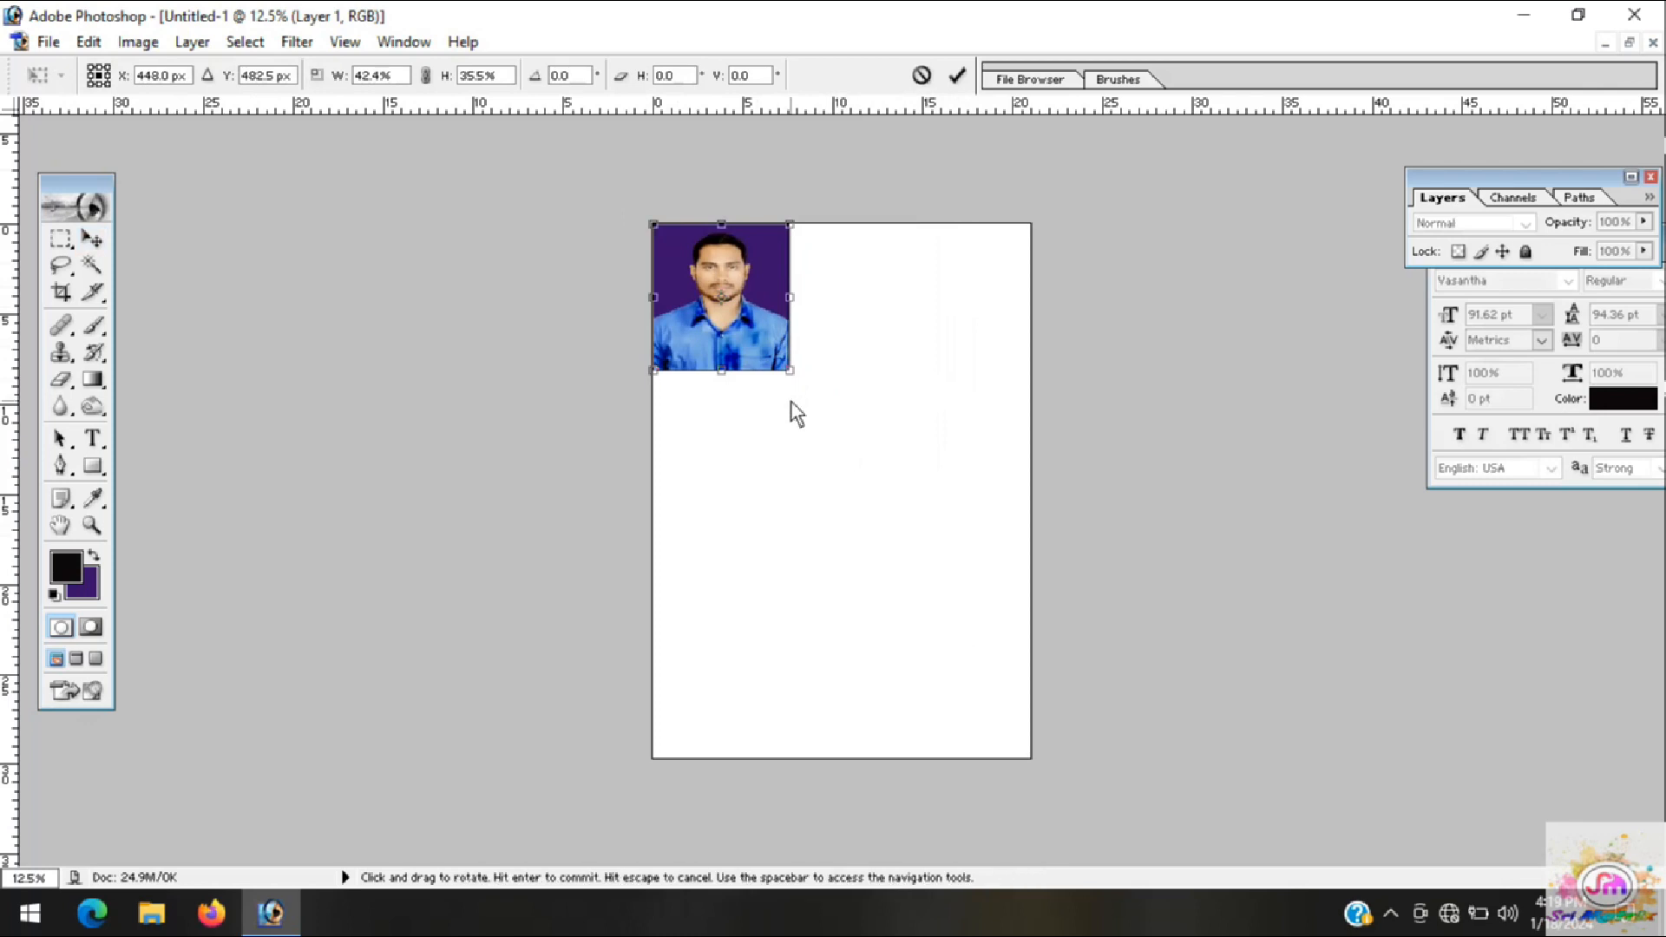
pyautogui.hotkey('ctrl', '+')
pyautogui.hotkey('ctrl', '+')
pyautogui.hotkey('ctrl', '+')
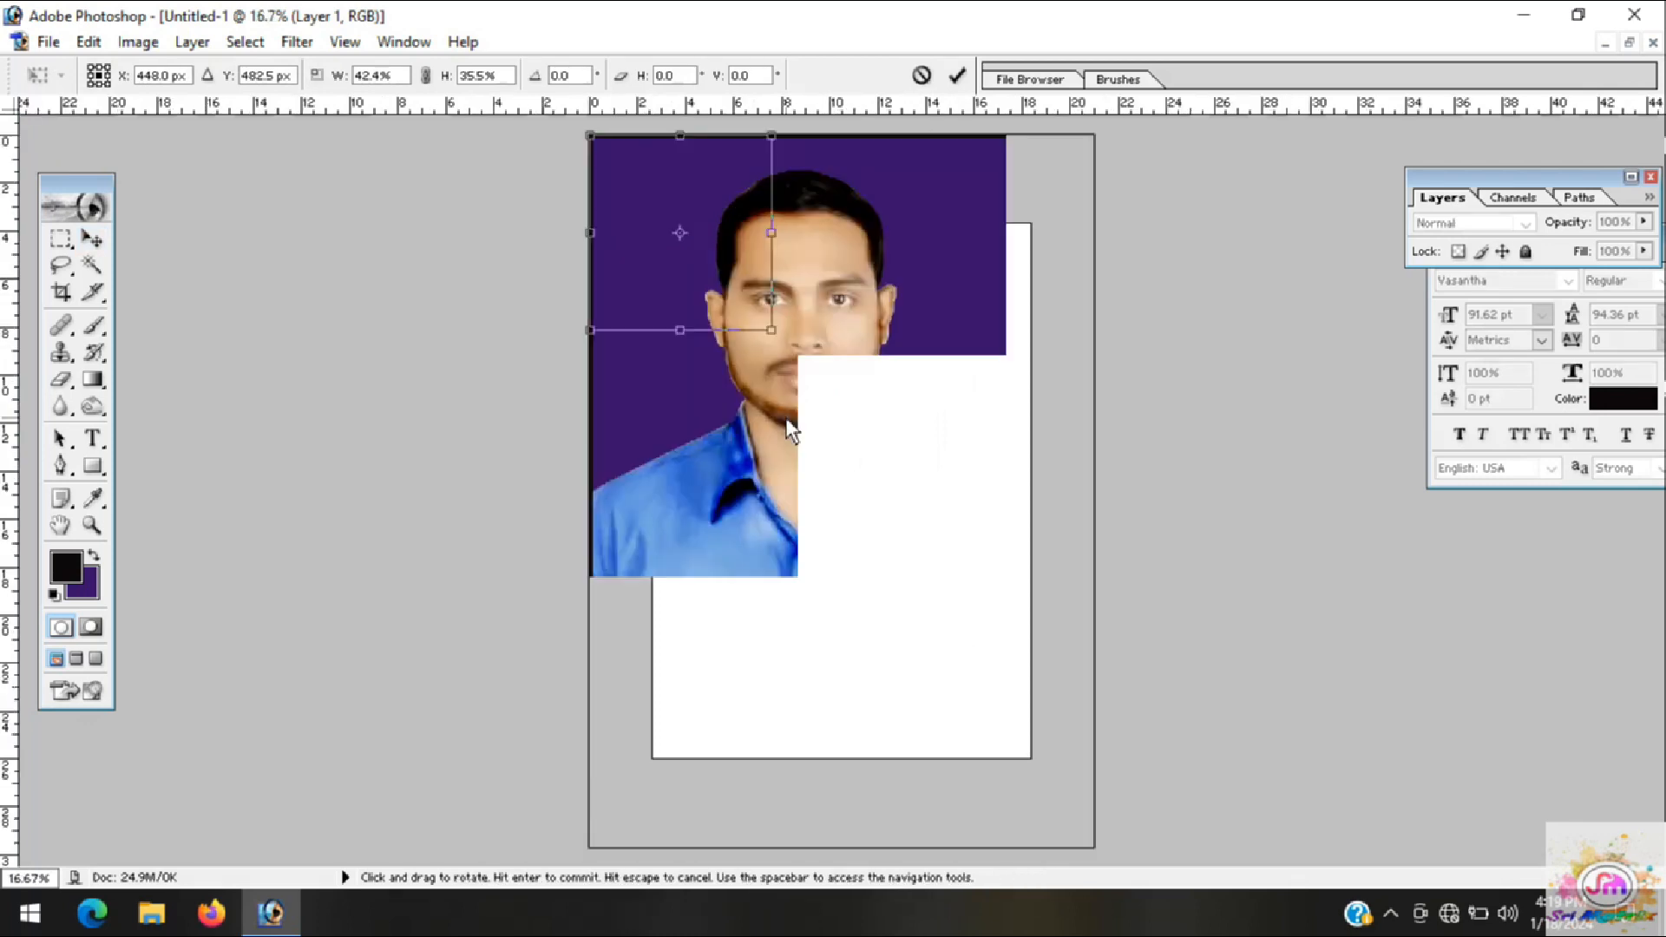
pyautogui.scroll(2, 834, 485)
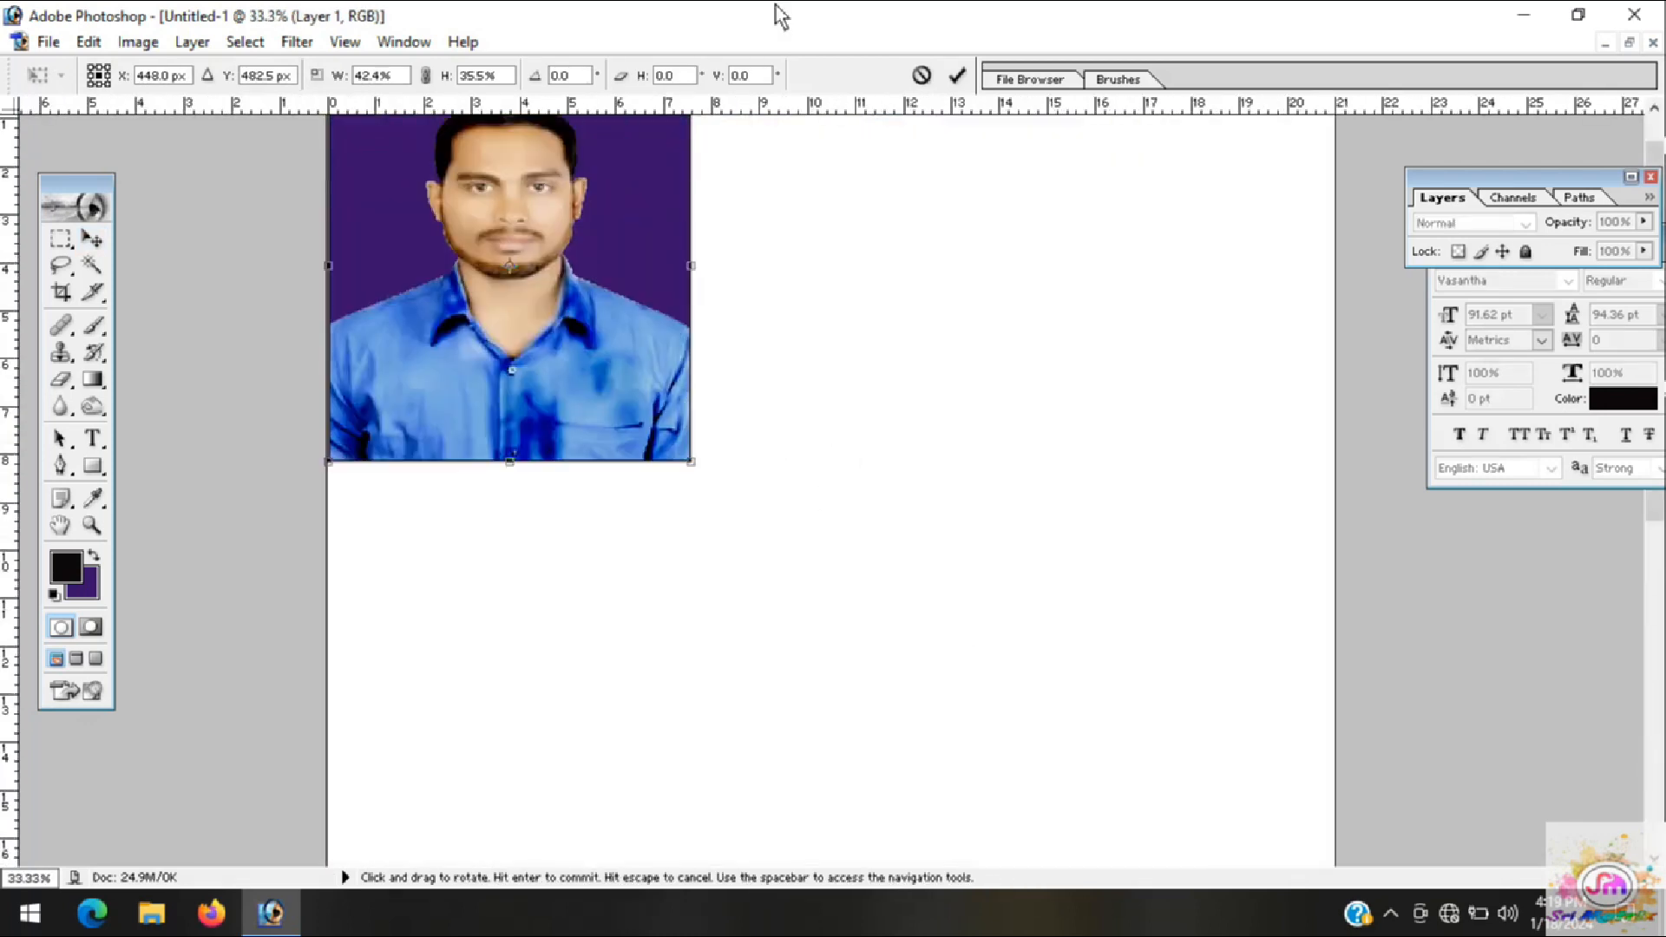
# Step: Check which measurement unit the rulers use, leaving the setting as it is
pyautogui.rightClick(630, 112)
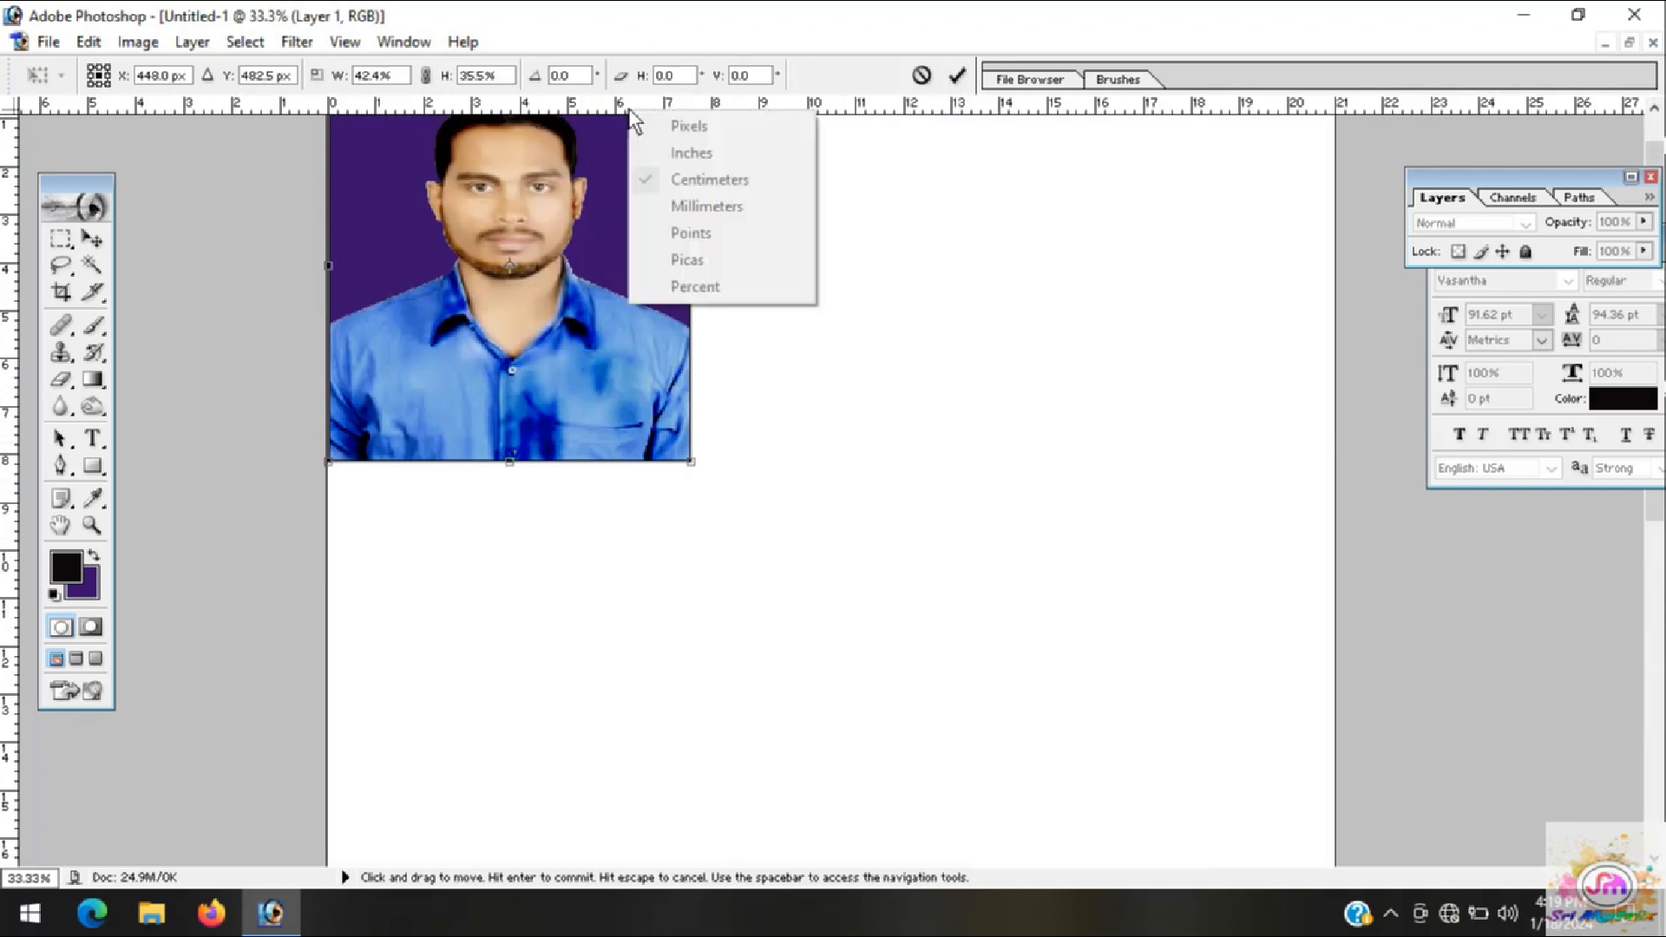
pyautogui.click(885, 196)
pyautogui.hotkey('ctrl', '+')
pyautogui.scroll(7, 643, 143)
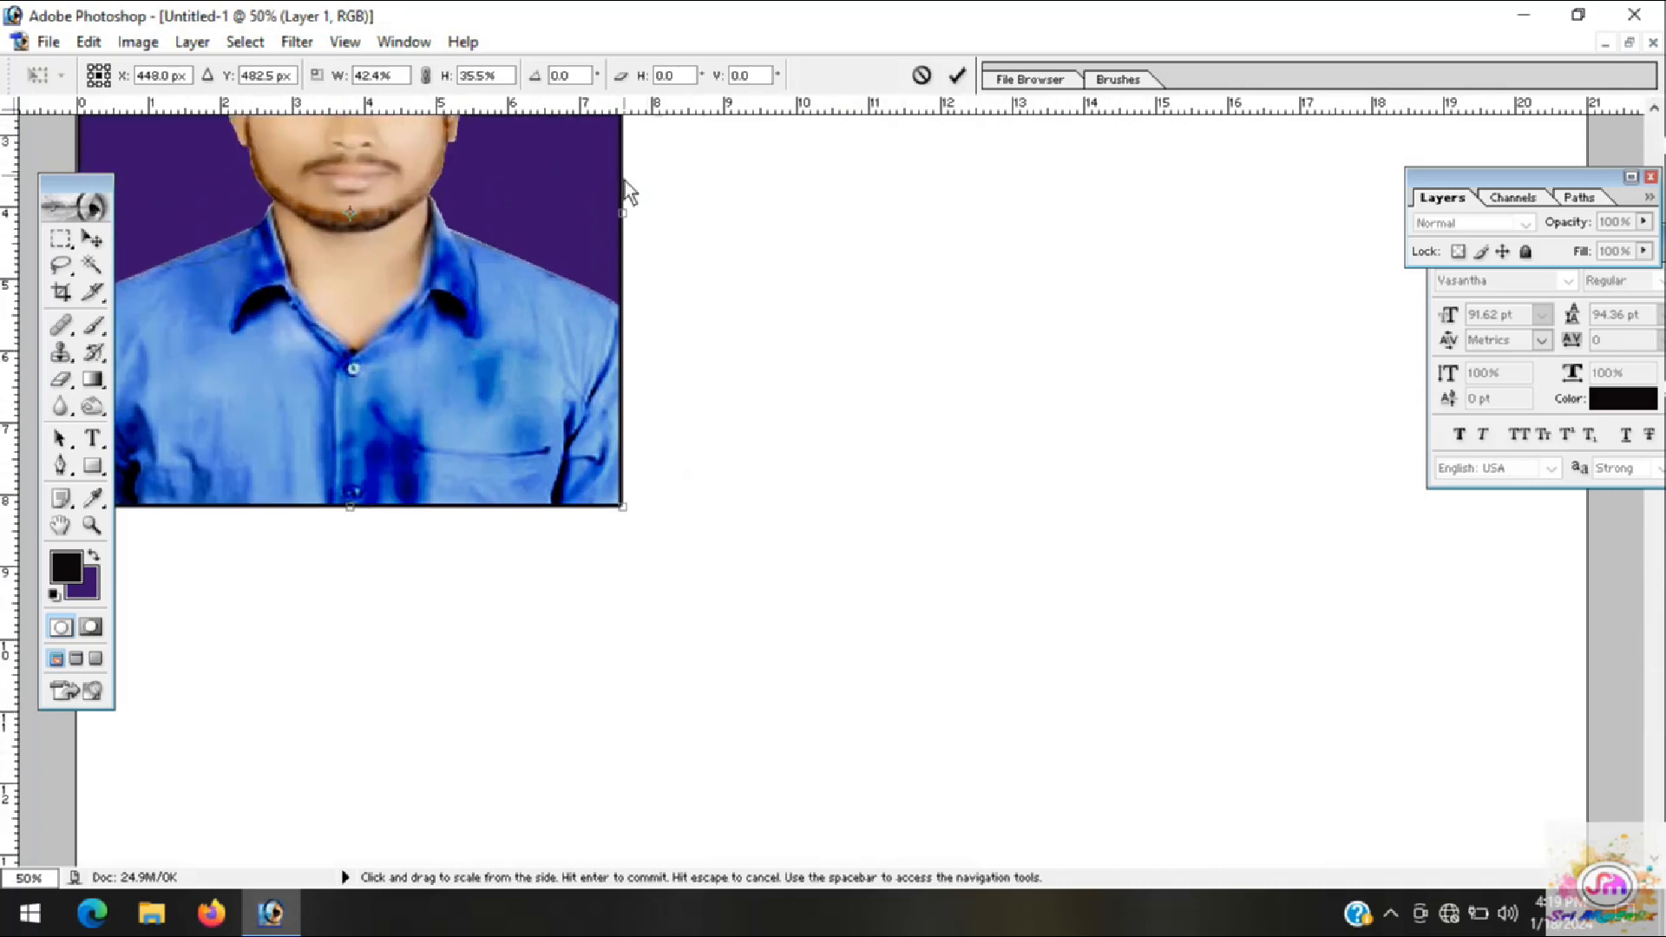
pyautogui.click(344, 42)
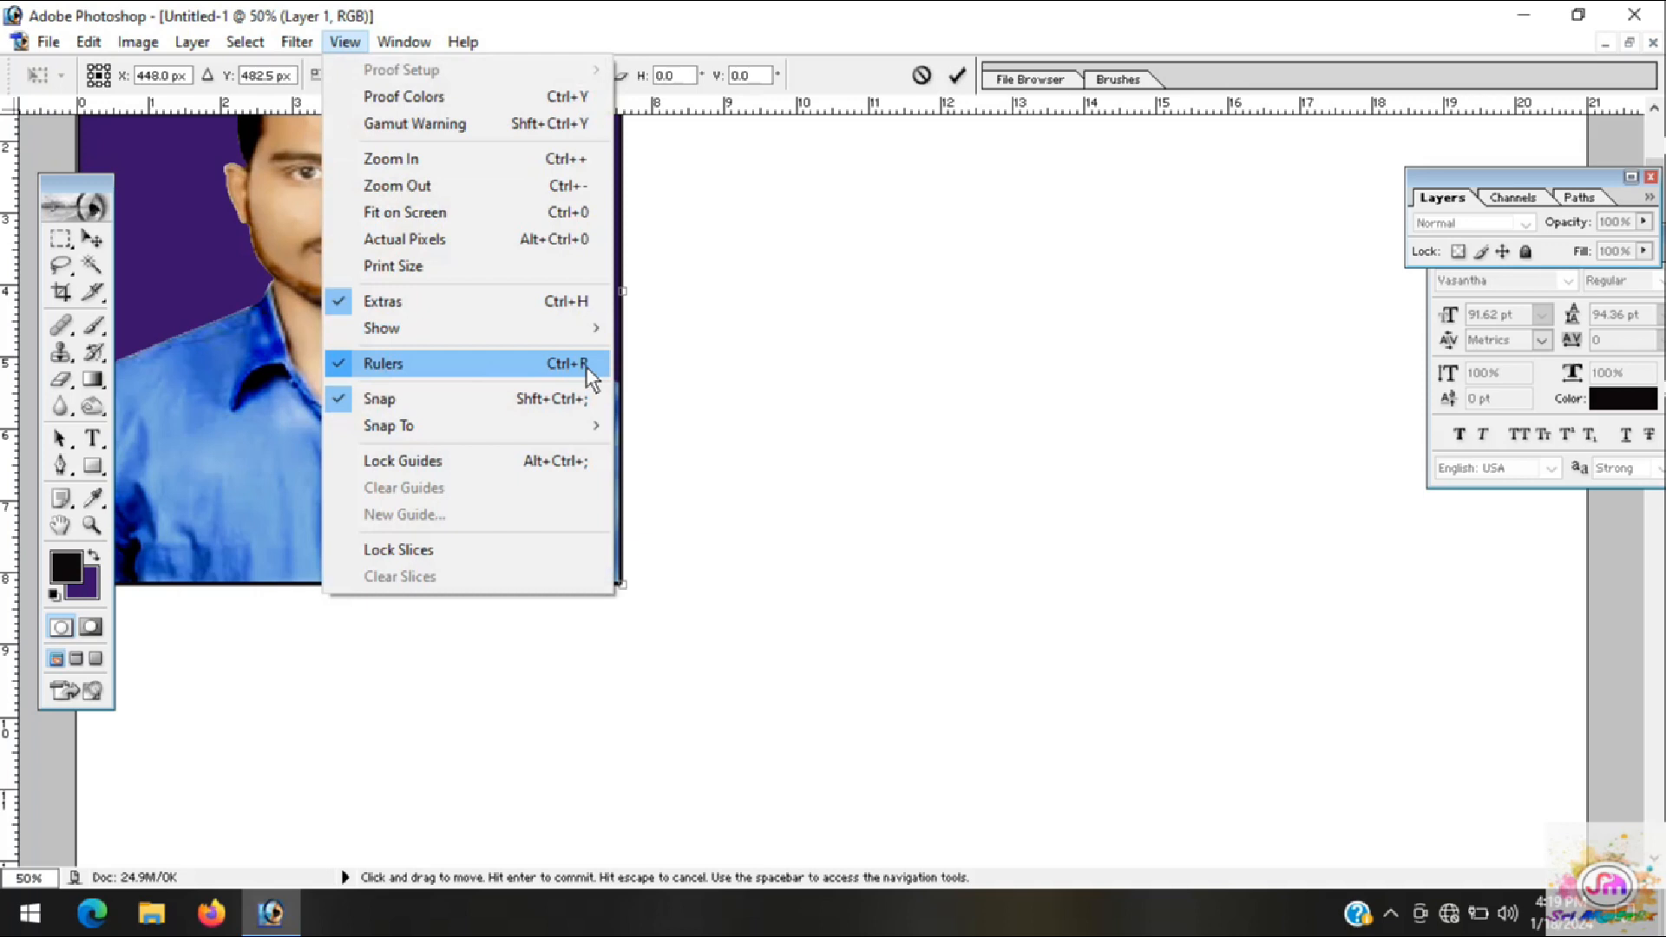
pyautogui.rightClick(749, 105)
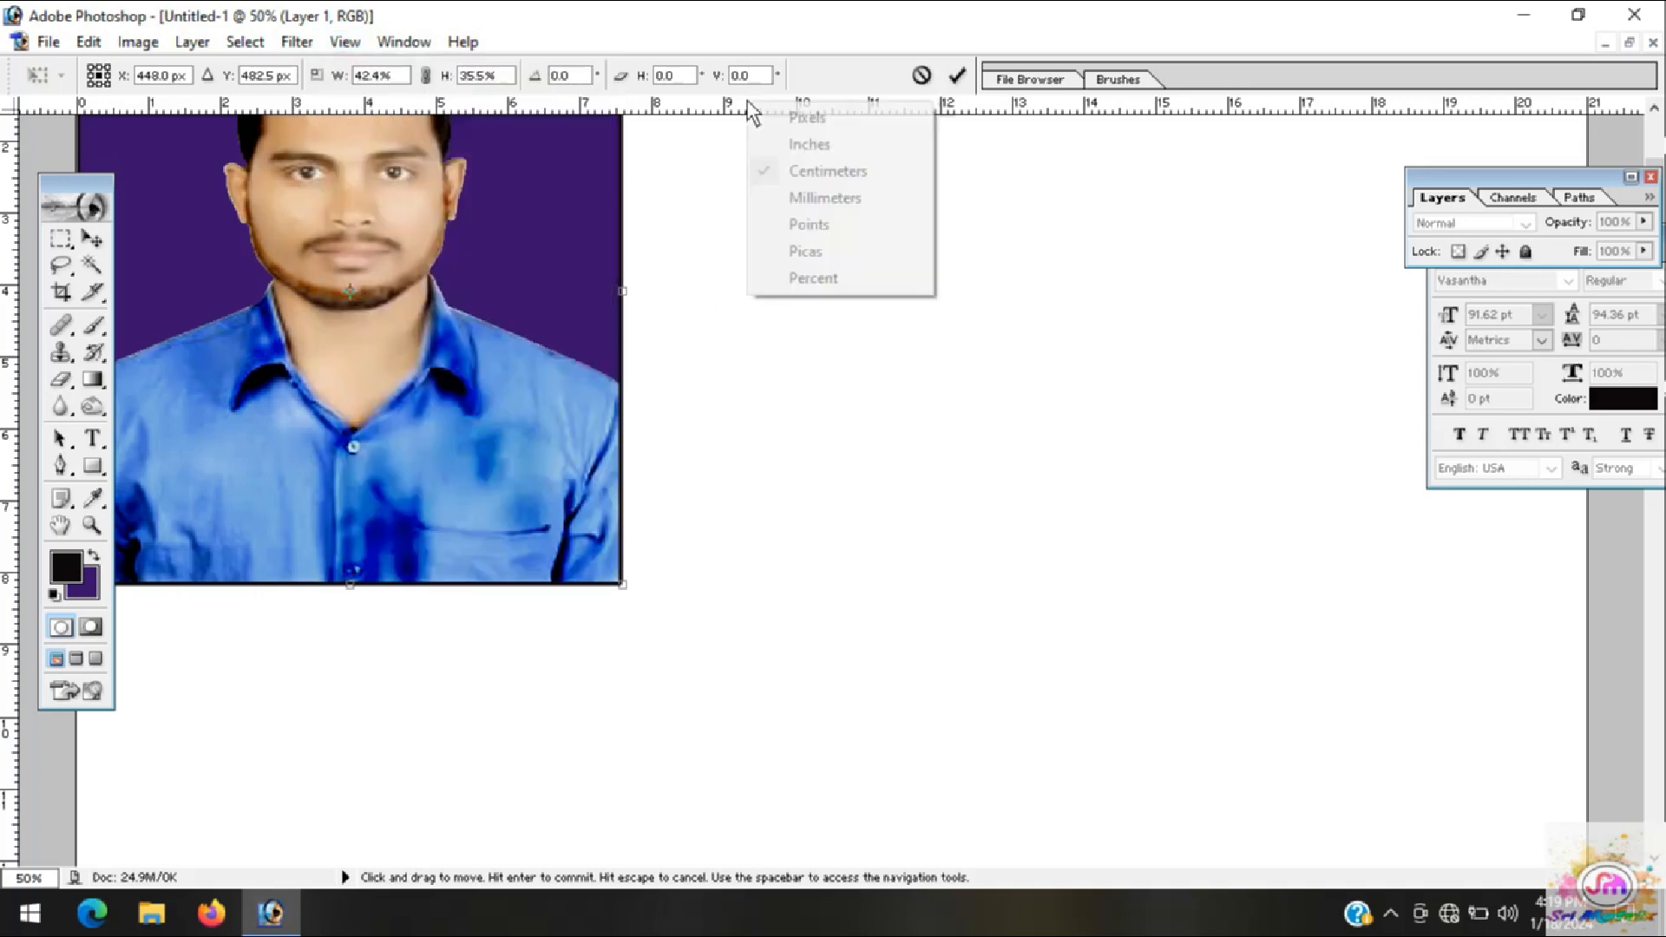
pyautogui.rightClick(689, 106)
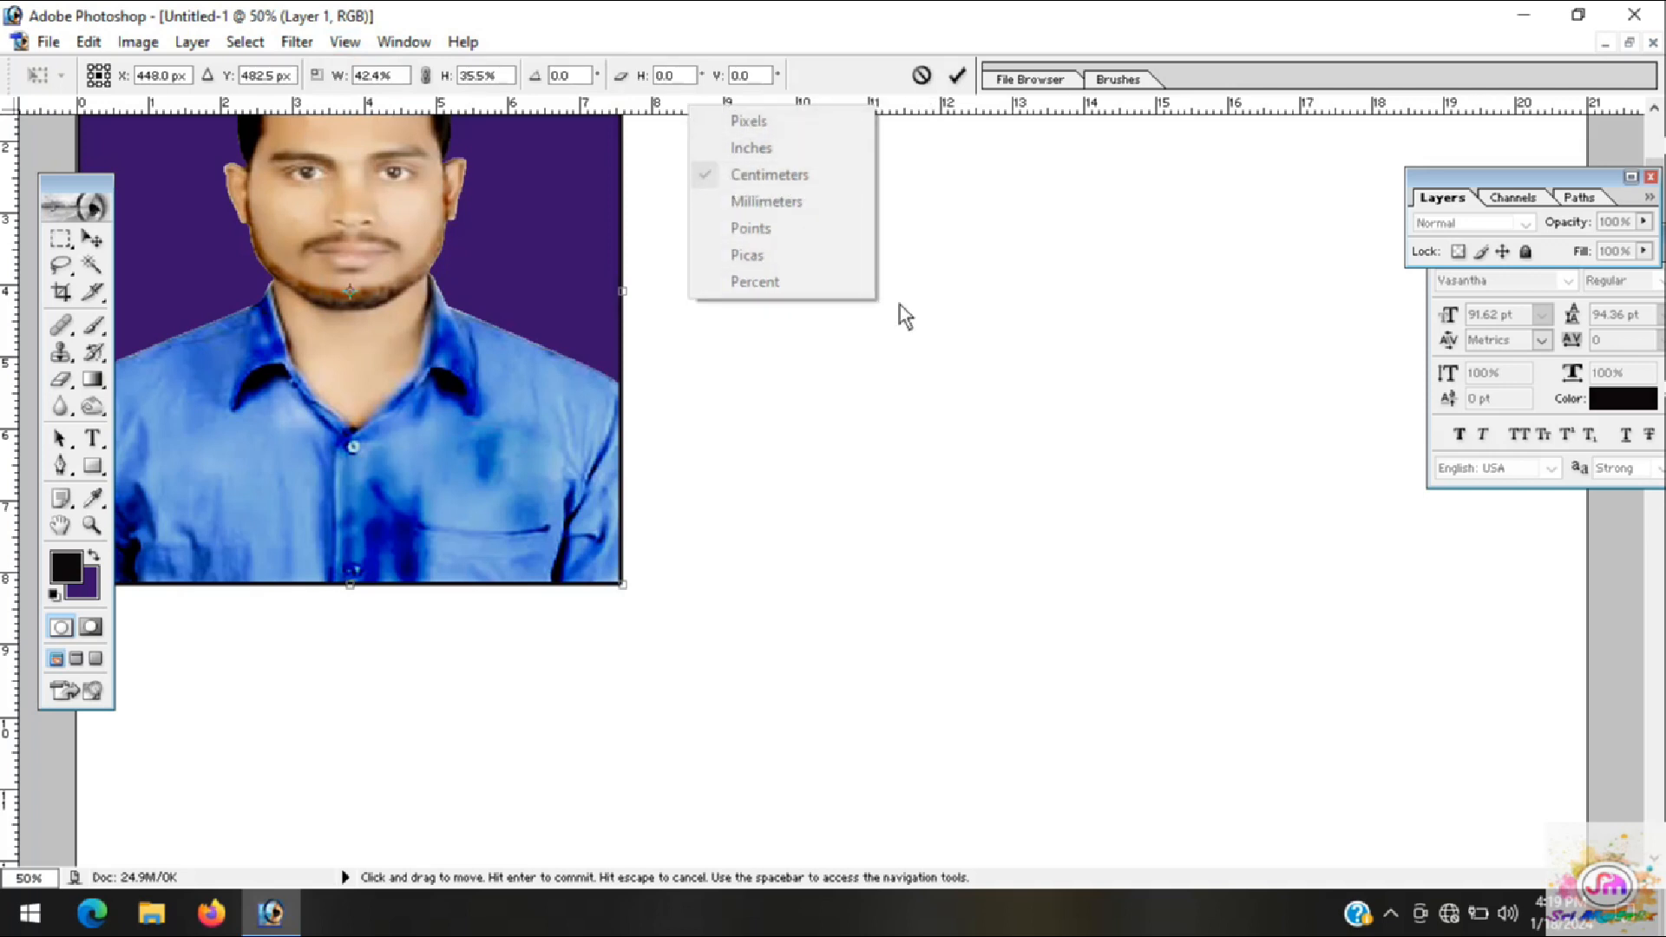
pyautogui.click(903, 335)
# Step: Scale the portrait down to about 19.1% width and 19.0% height from the page's upper-left corner, and apply the transform
pyautogui.scroll(3, 763, 477)
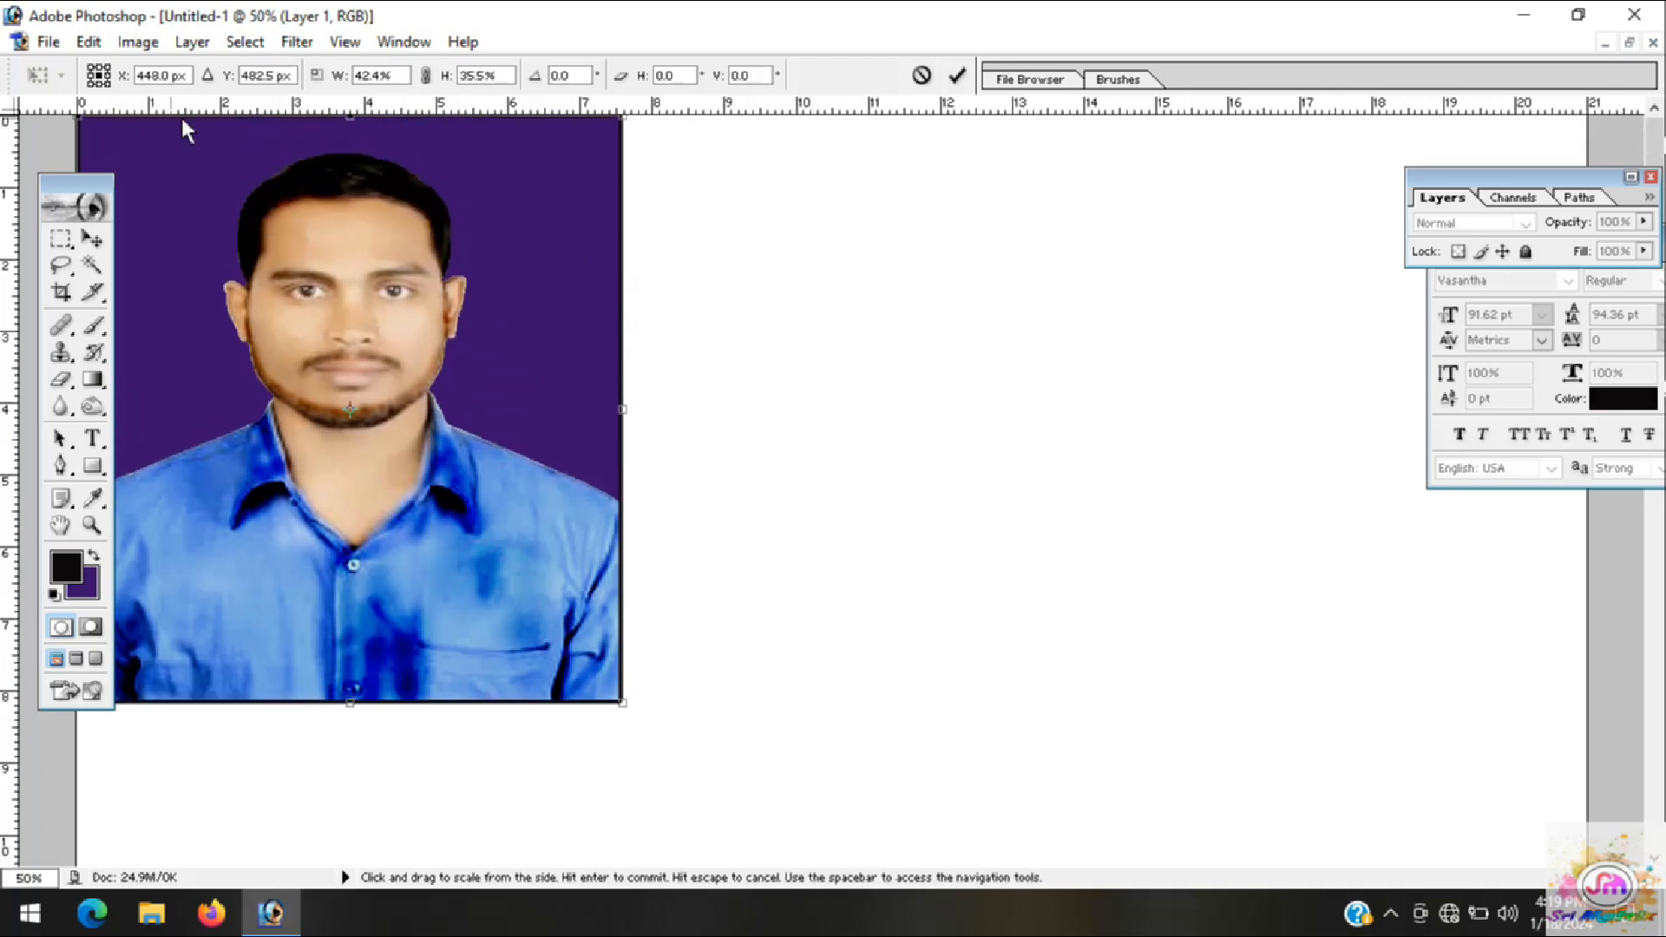
pyautogui.moveTo(628, 414); pyautogui.dragTo(321, 394)
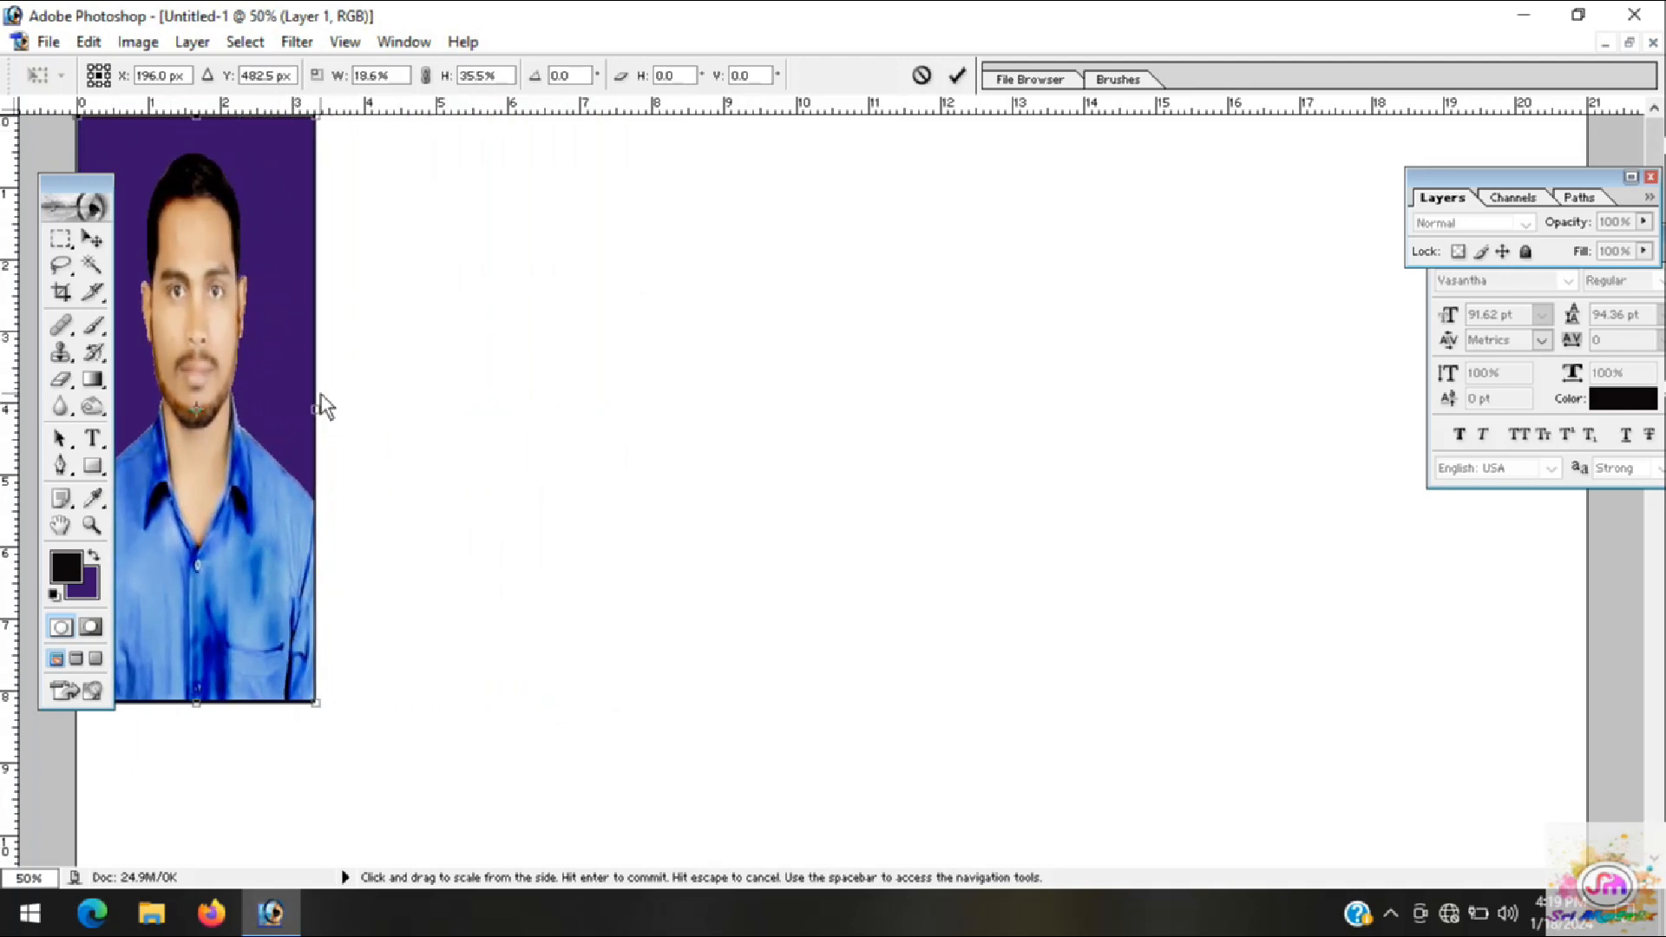
pyautogui.moveTo(195, 703); pyautogui.dragTo(212, 430)
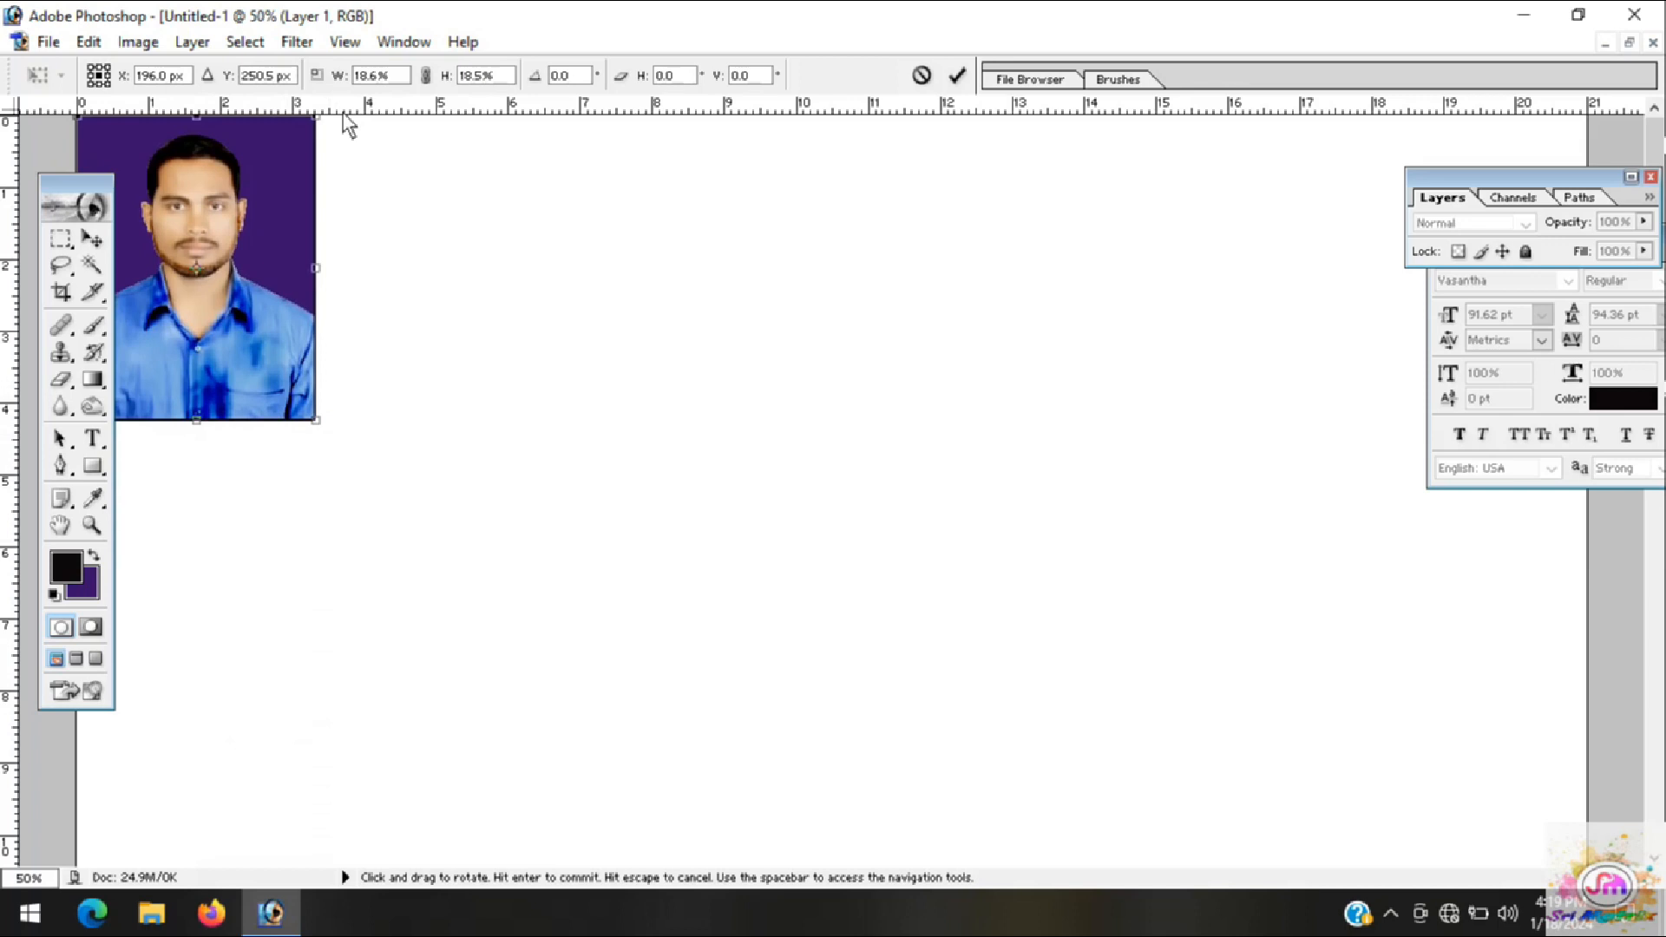
pyautogui.moveTo(332, 258); pyautogui.dragTo(325, 257)
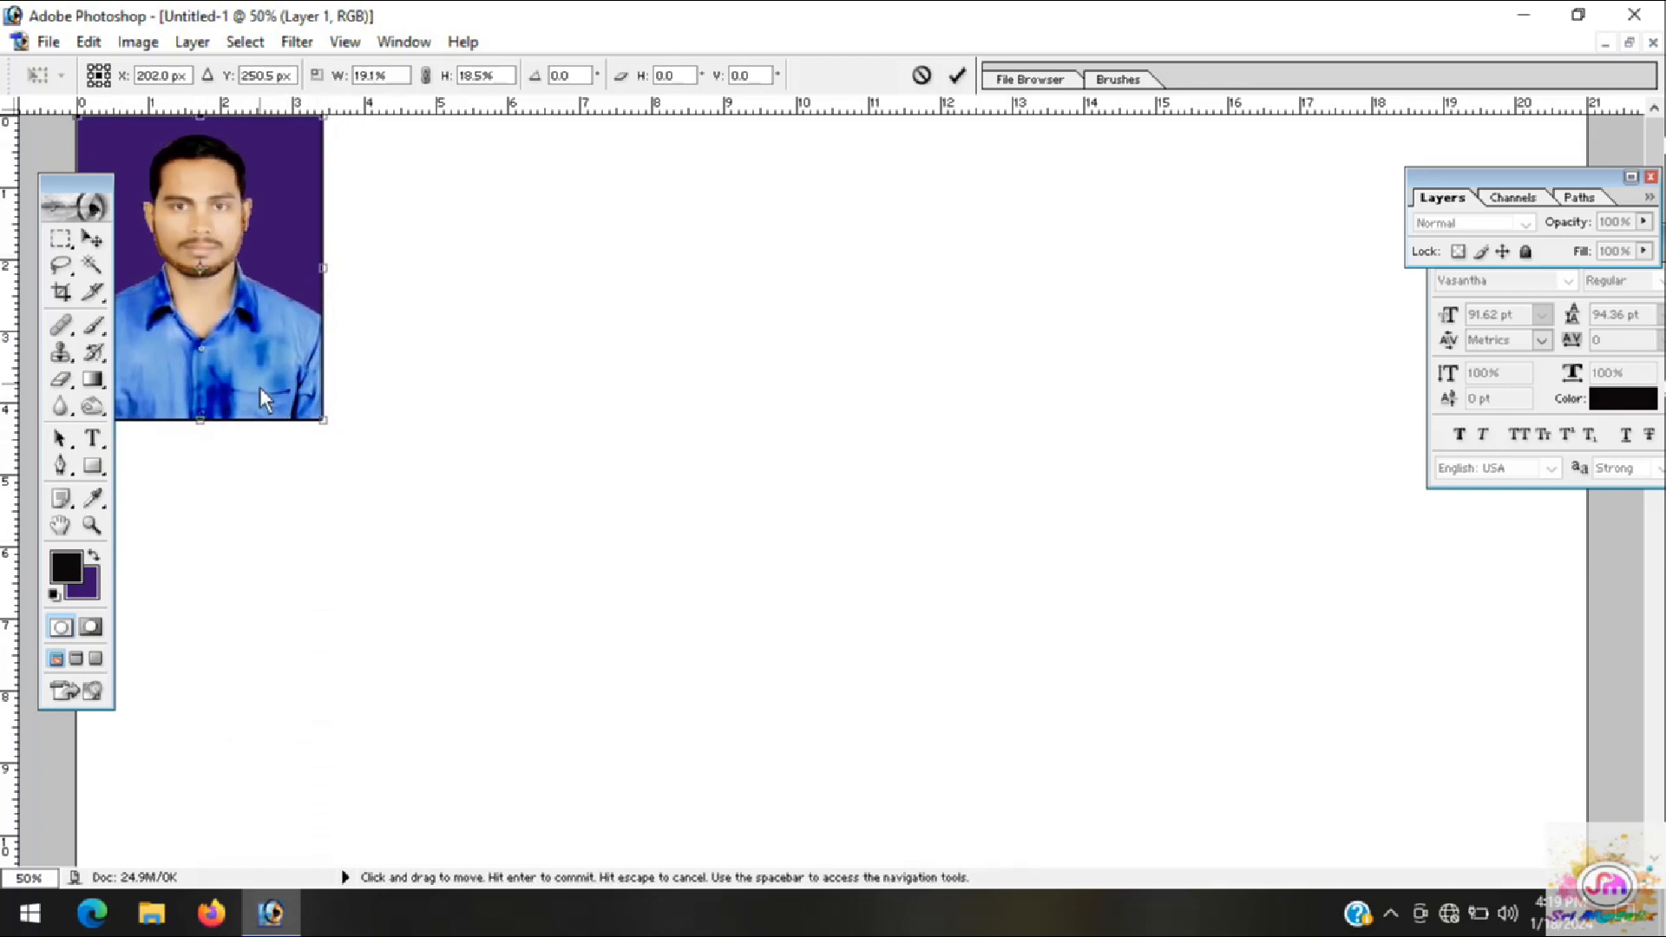
pyautogui.moveTo(209, 419); pyautogui.dragTo(218, 427)
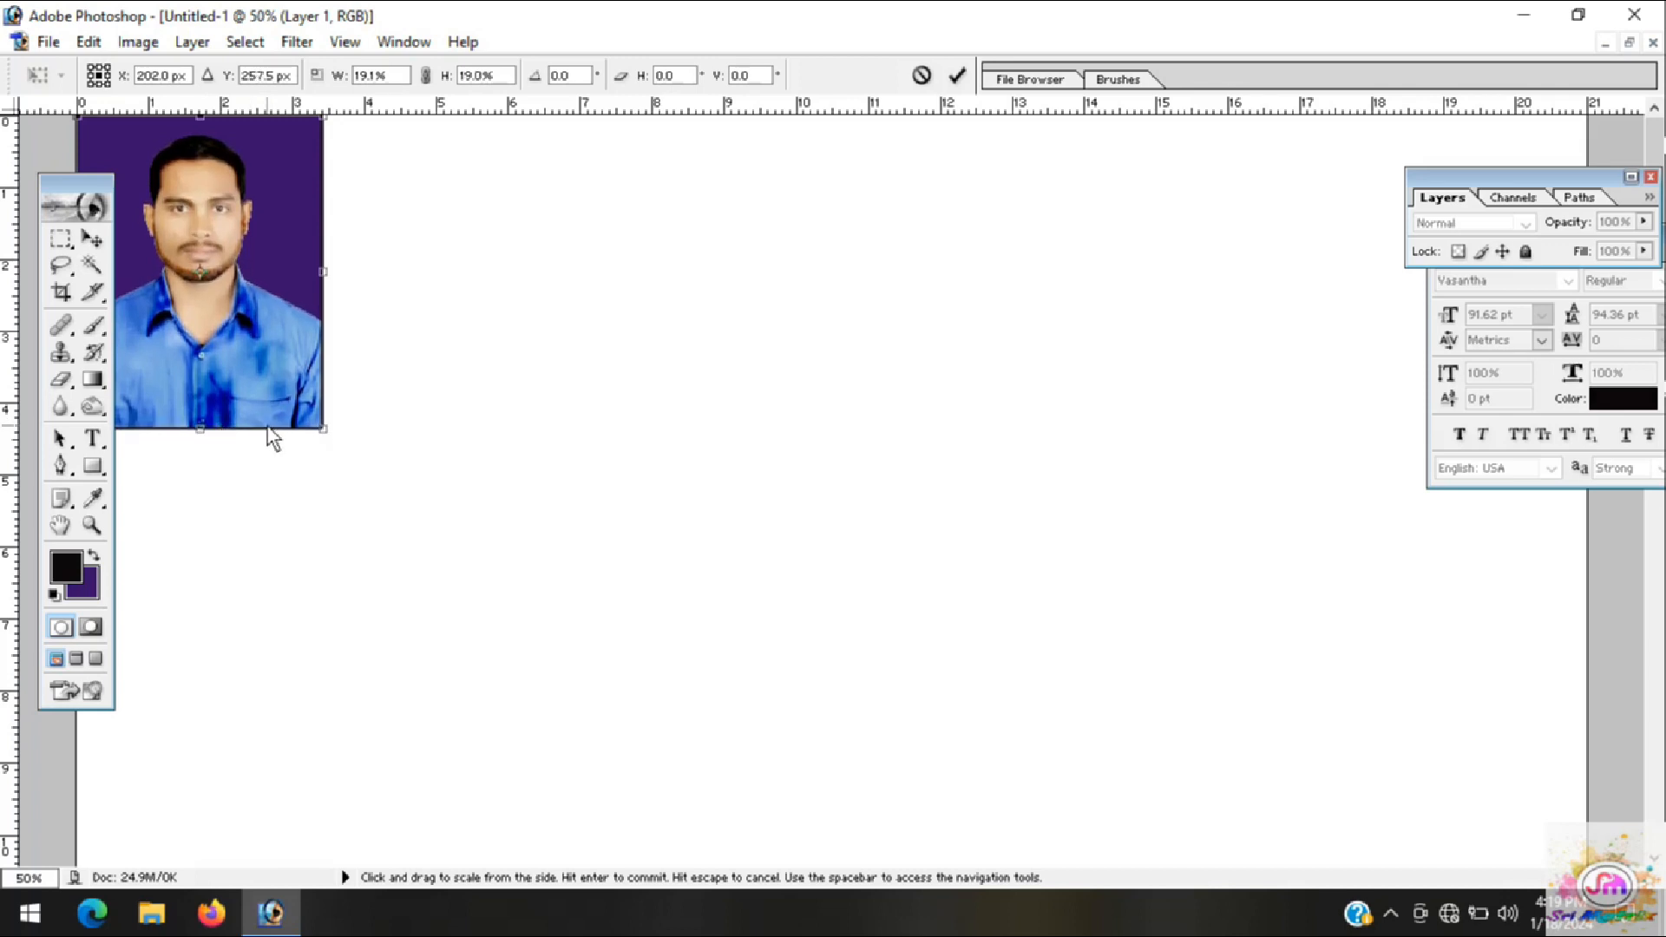
pyautogui.press('Return')
# Step: Move the portrait slightly inward from the page's upper-left corner, leaving a narrow margin above and beside it
pyautogui.moveTo(265, 380); pyautogui.dragTo(281, 393)
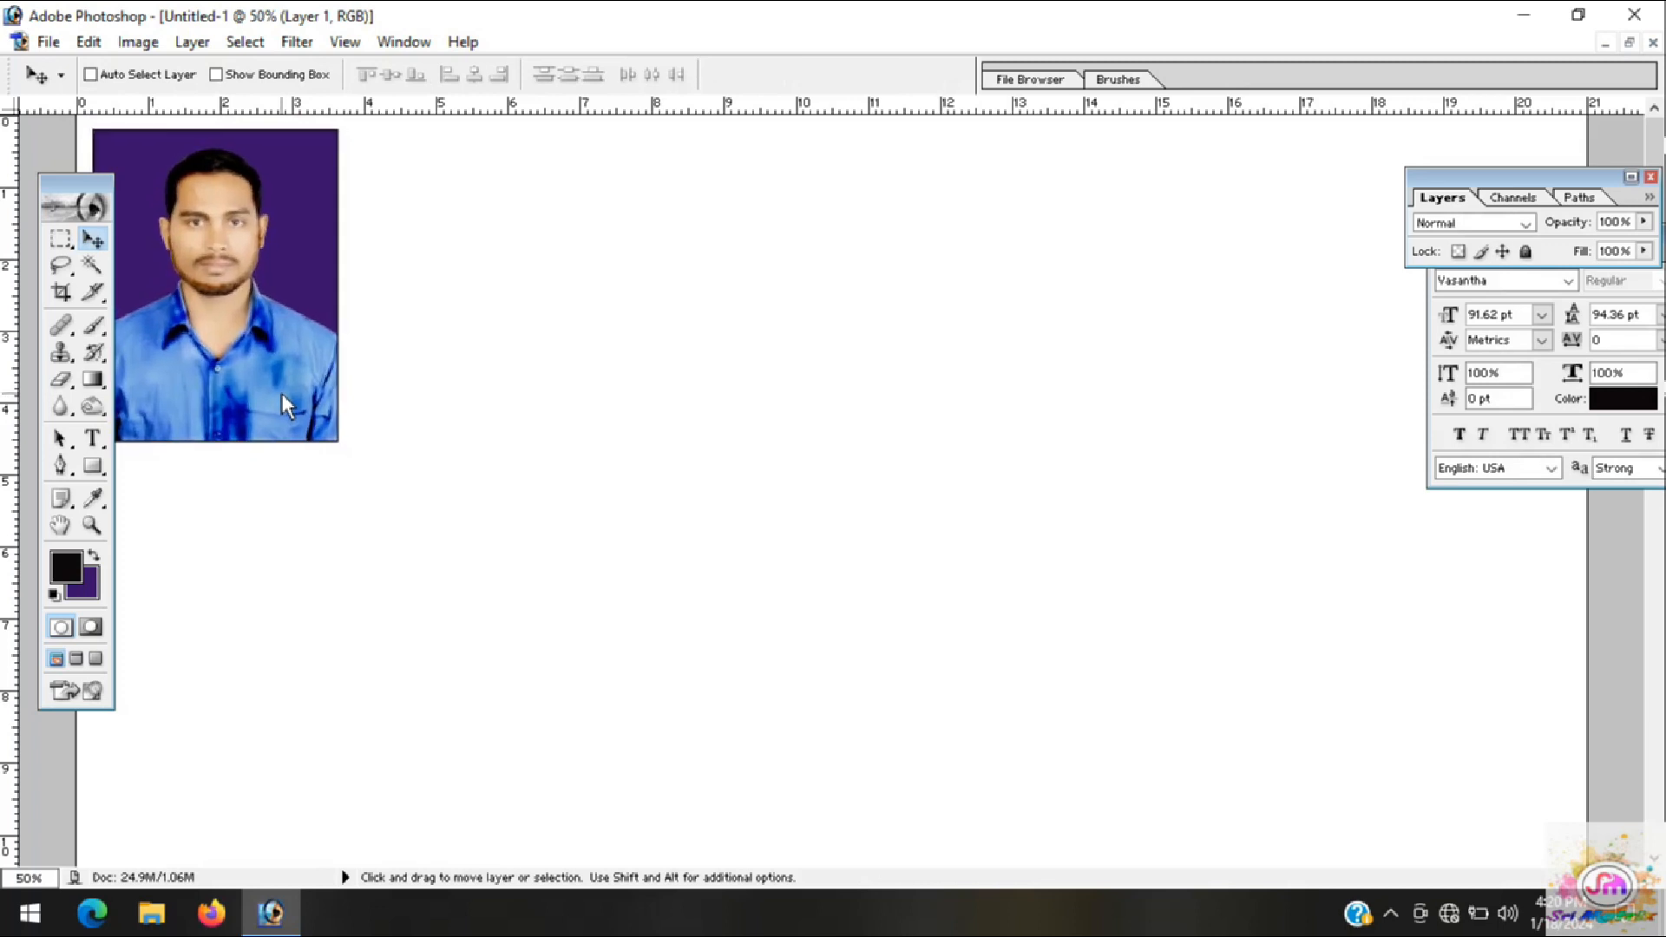
pyautogui.press('Left')
pyautogui.press('Left')
pyautogui.press('Left')
pyautogui.press('Left')
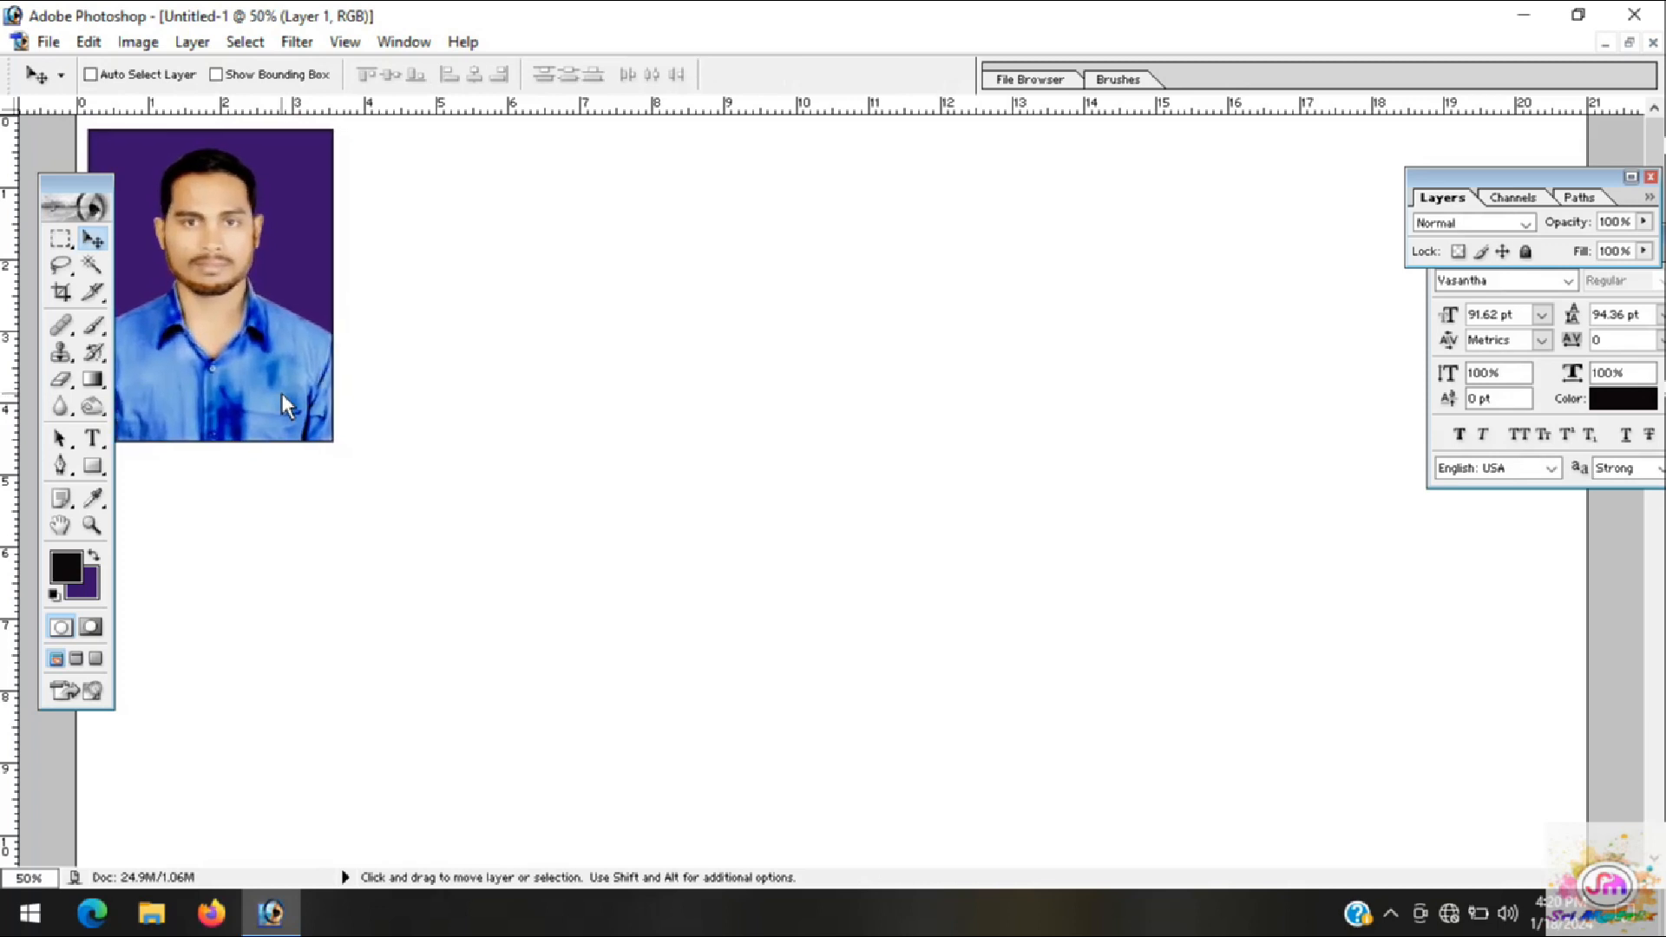
# Step: Free-transform the portrait to about 93.3% width and a slightly reduced height, keeping its upper-left corner in place
pyautogui.hotkey('ctrl', '-')
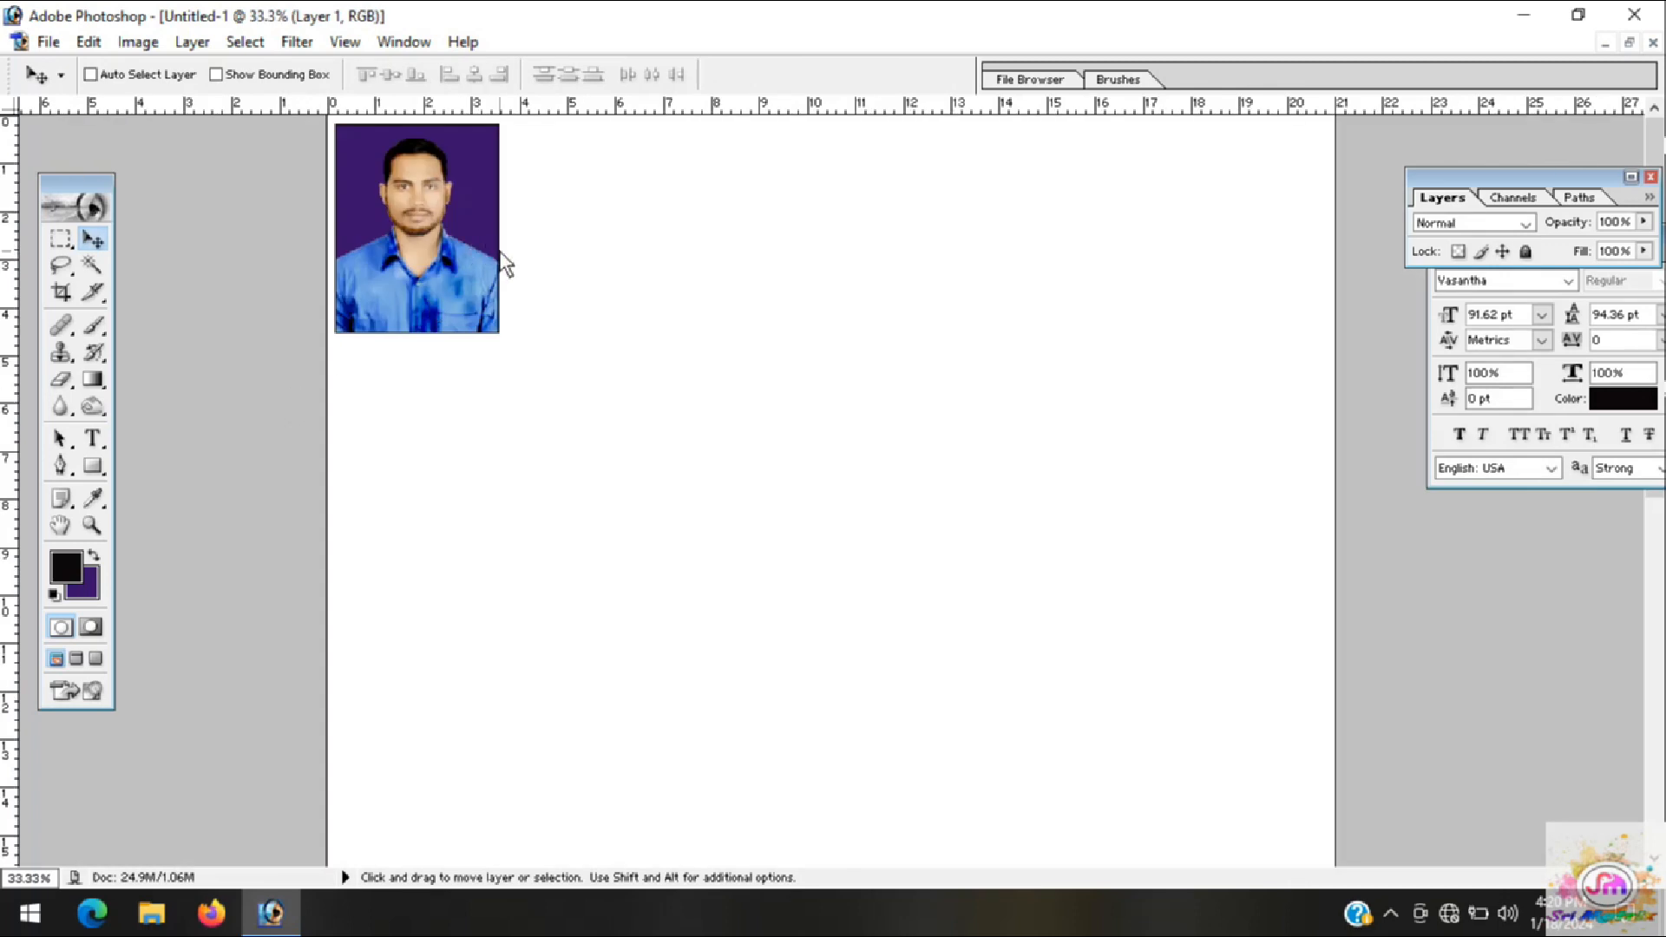
pyautogui.hotkey('ctrl', '+')
pyautogui.scroll(3, 503, 373)
pyautogui.moveTo(648, 850); pyautogui.dragTo(326, 837)
pyautogui.scroll(5, 387, 664)
pyautogui.scroll(1, 387, 664)
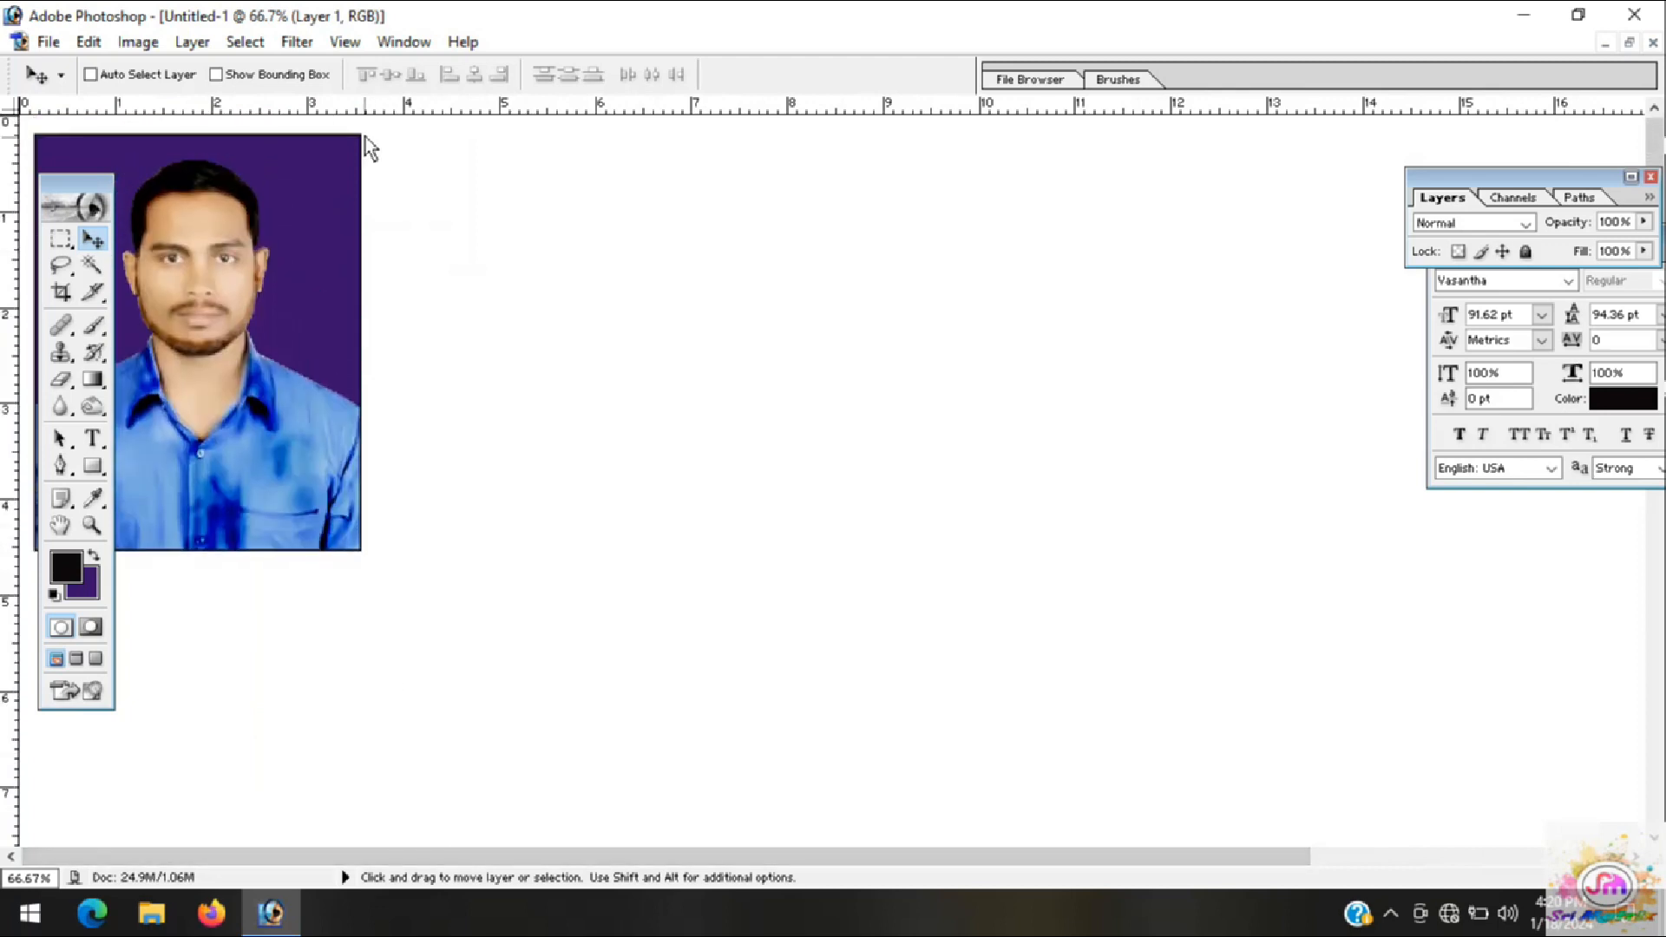
pyautogui.hotkey('ctrl', 't')
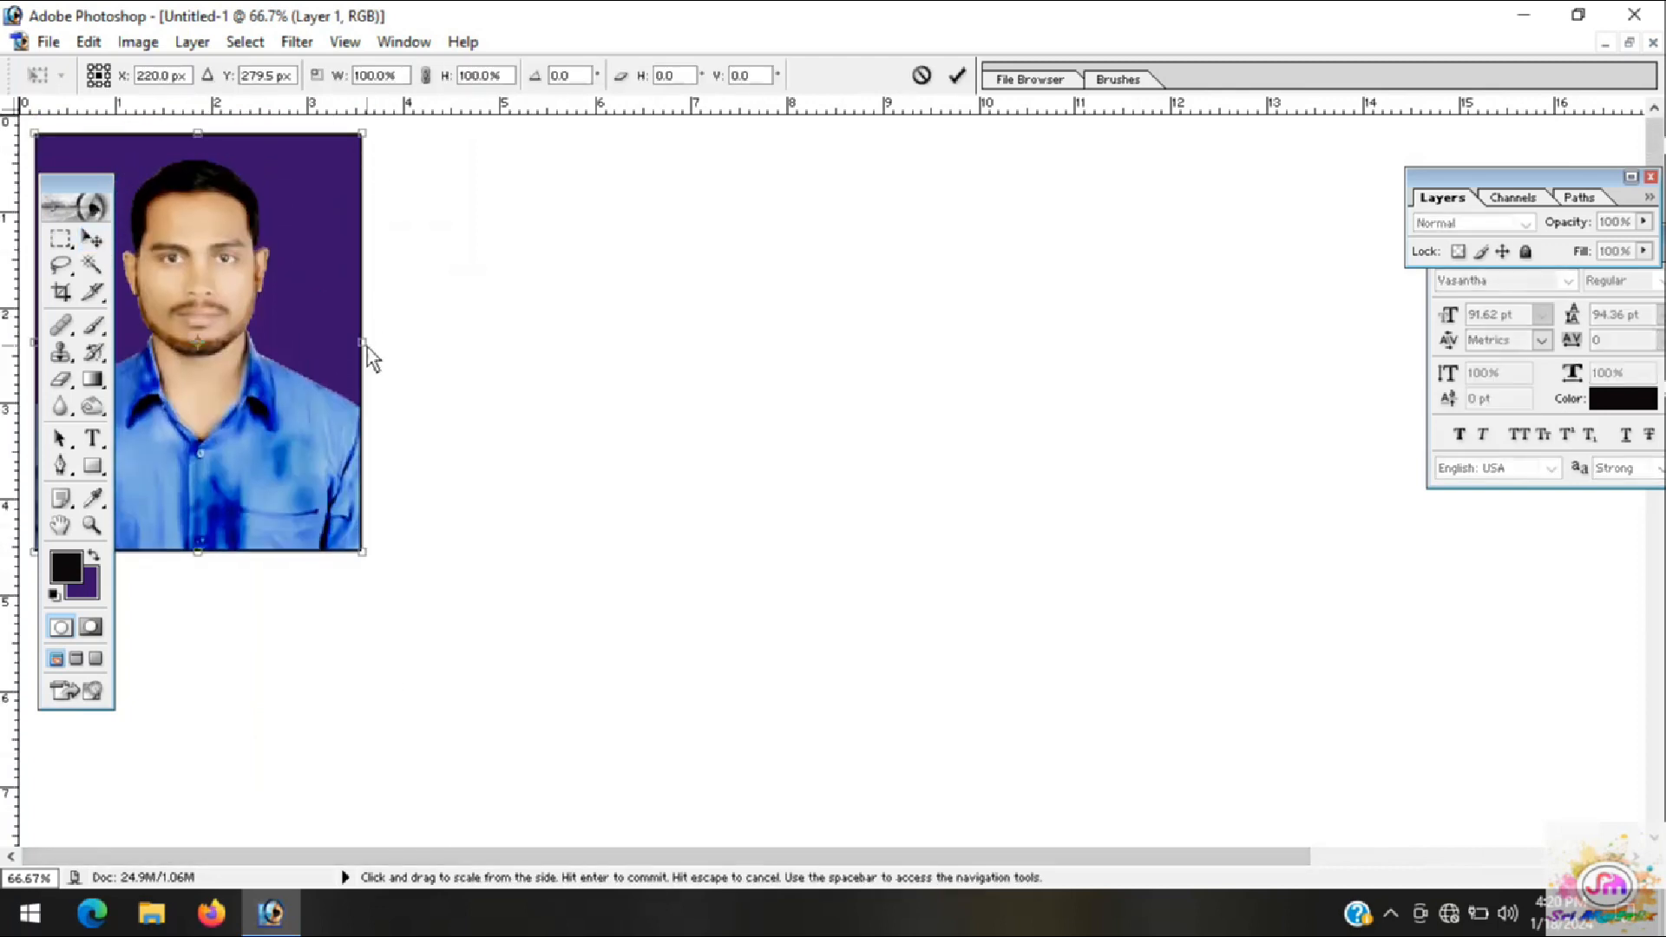
pyautogui.moveTo(360, 347); pyautogui.dragTo(347, 349)
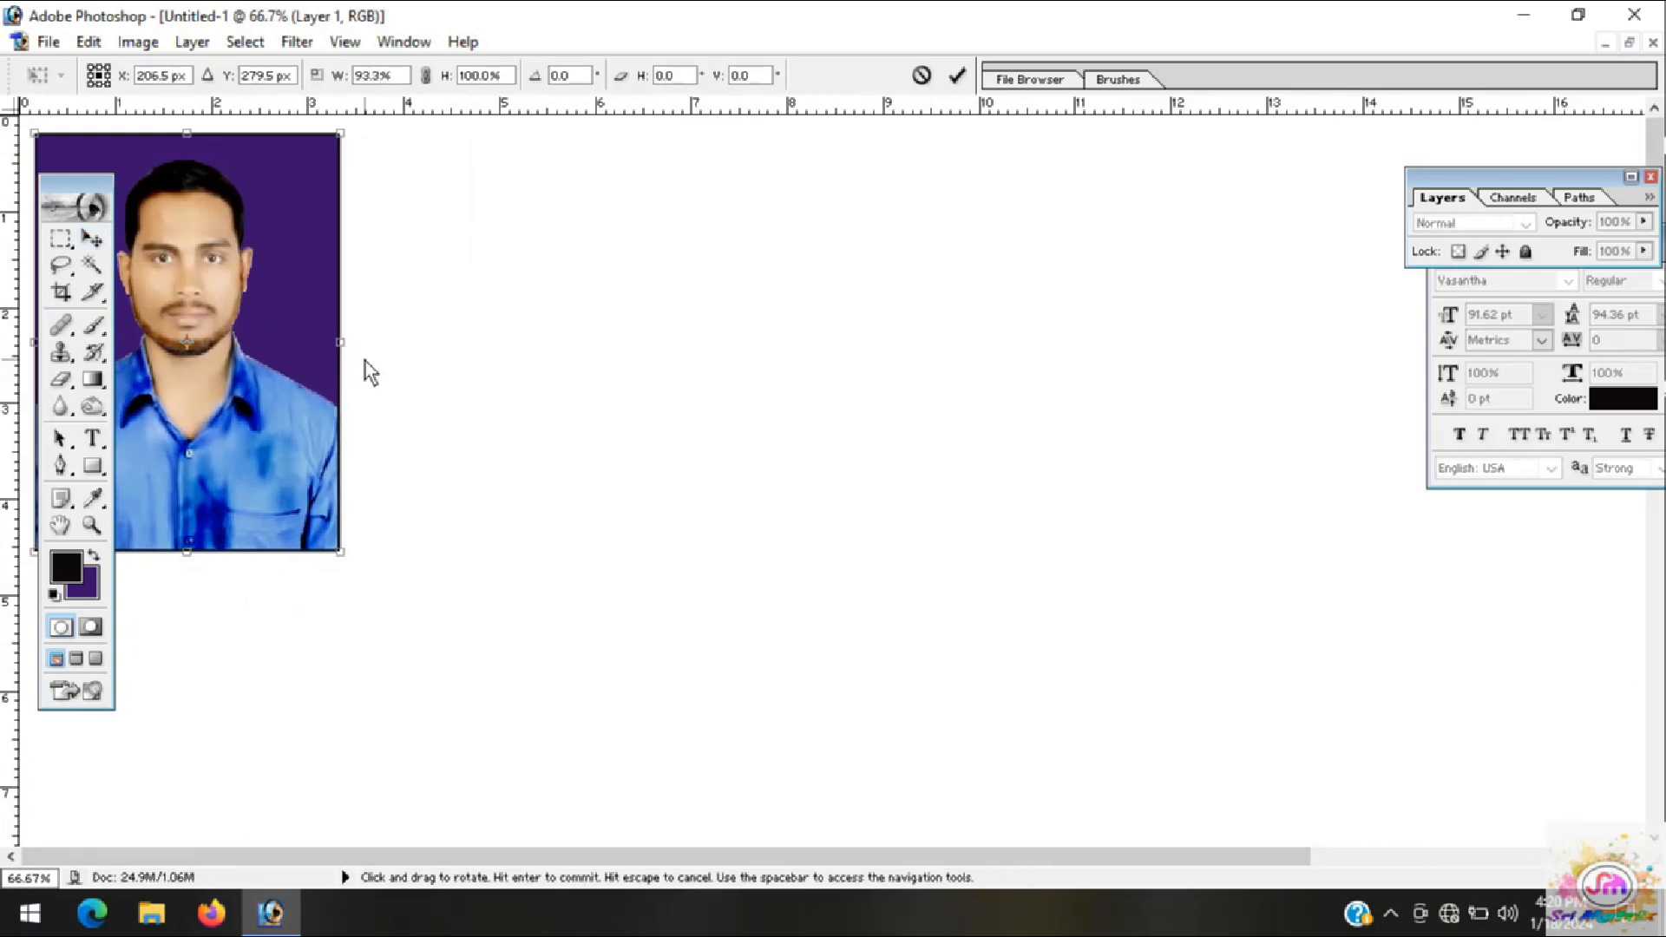
pyautogui.moveTo(198, 555); pyautogui.dragTo(201, 536)
pyautogui.press('Return')
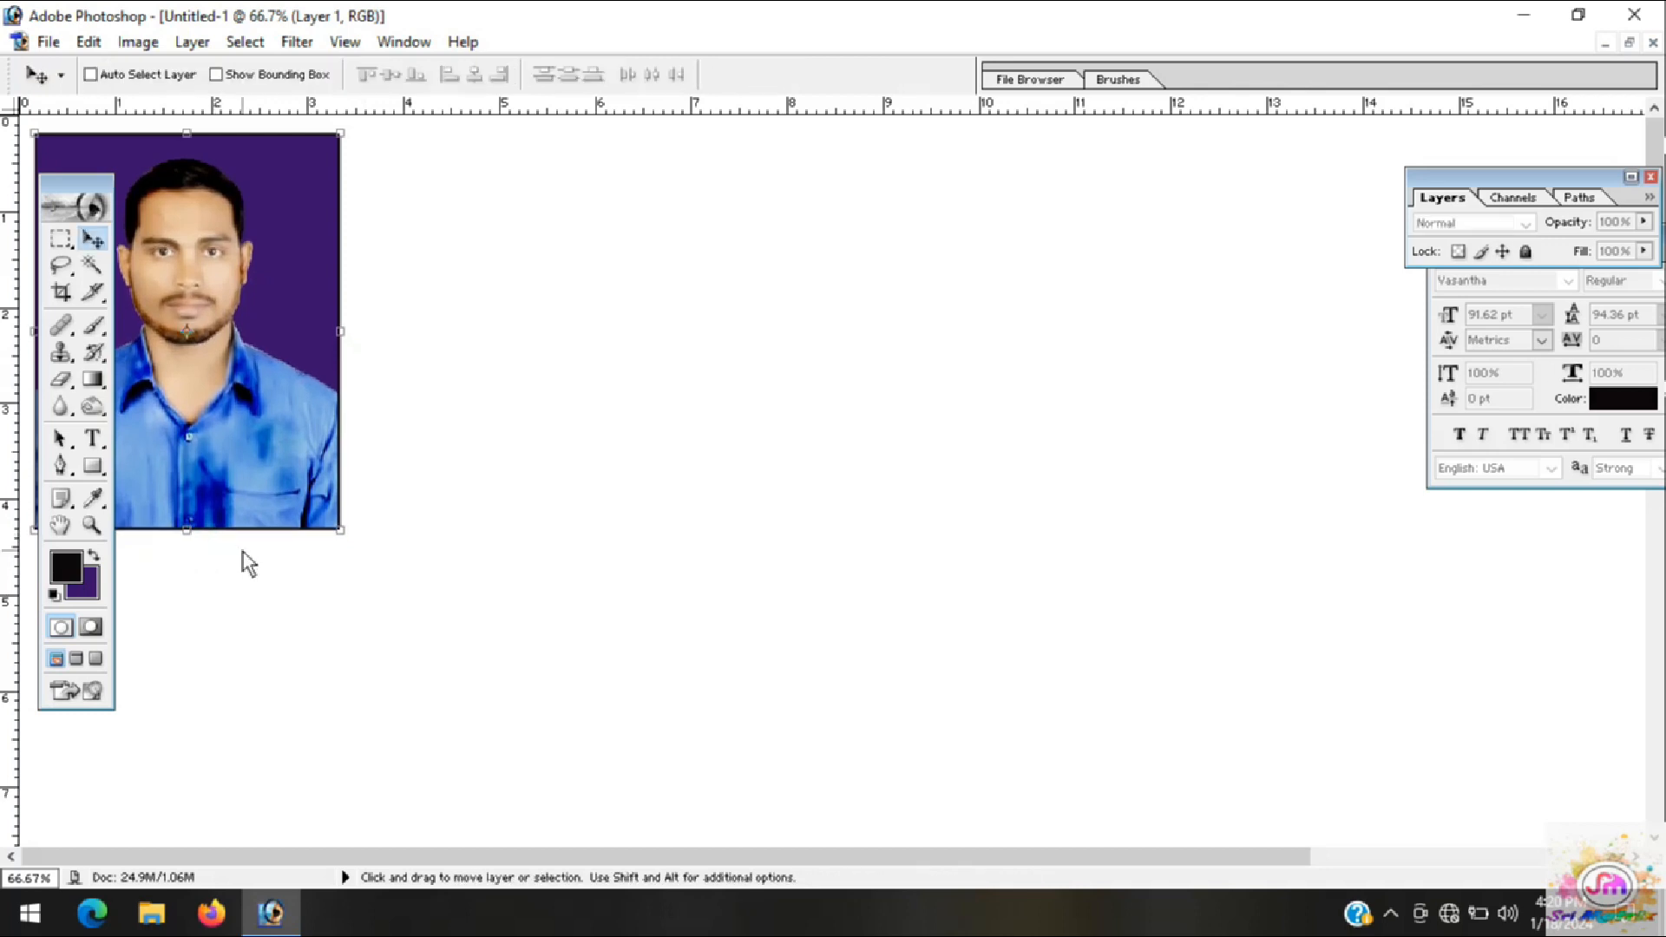
# Step: Shift the portrait slightly to the right and place two evenly spaced copies beside it in a row
pyautogui.hotkey('ctrl', '-')
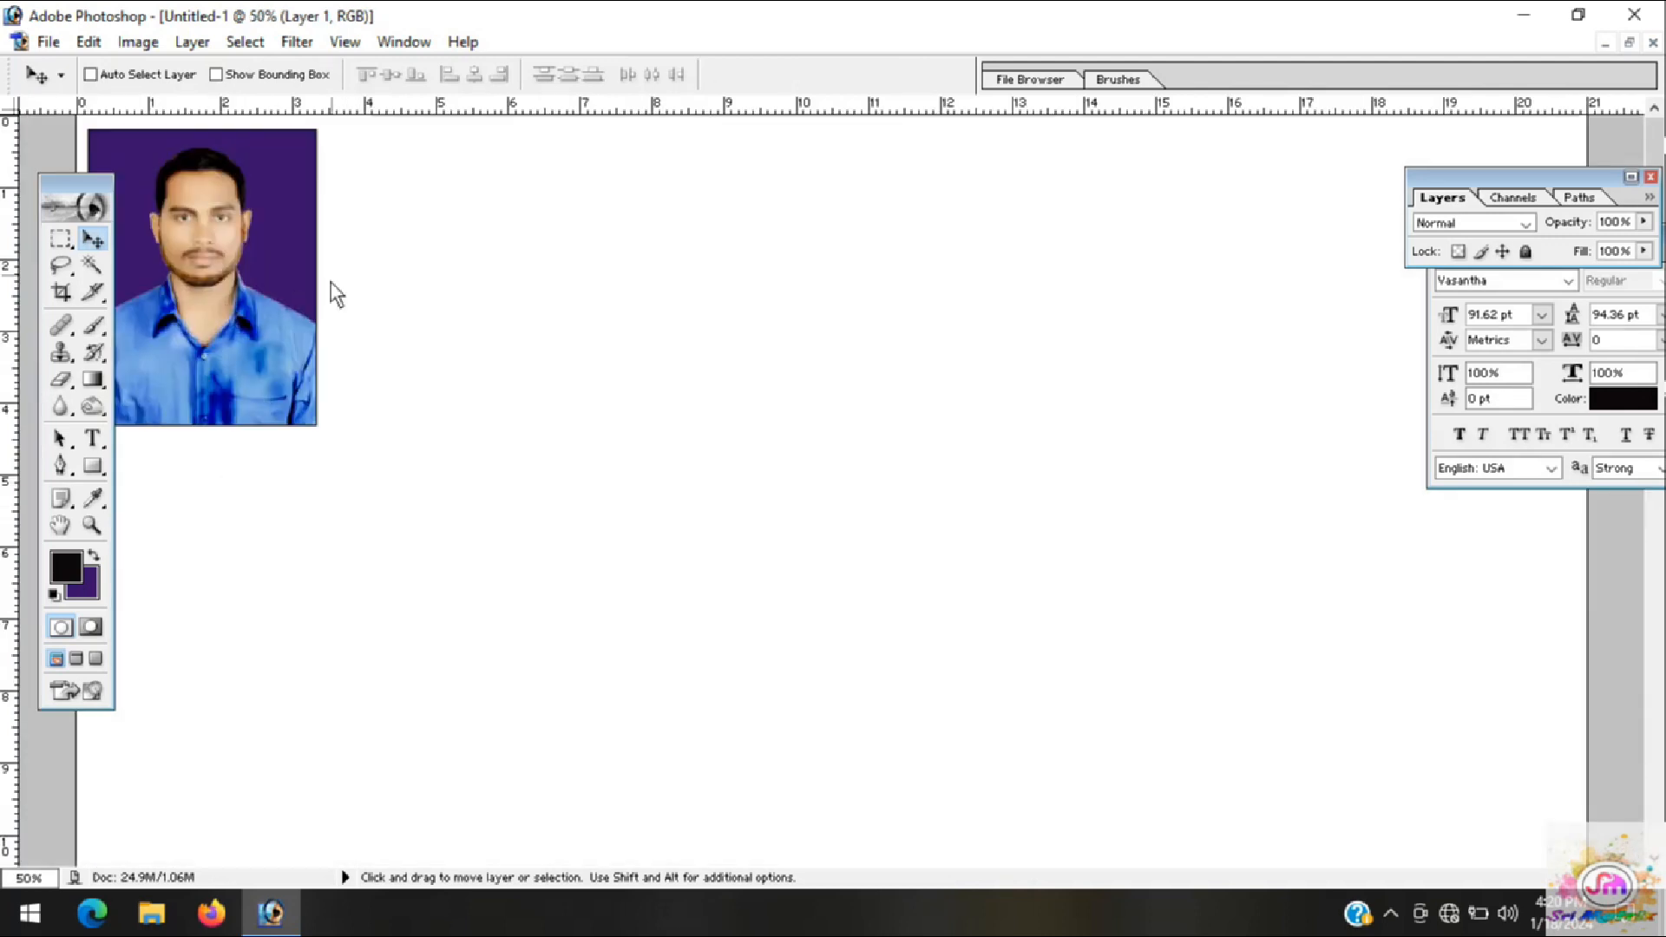
pyautogui.moveTo(285, 316); pyautogui.dragTo(288, 315)
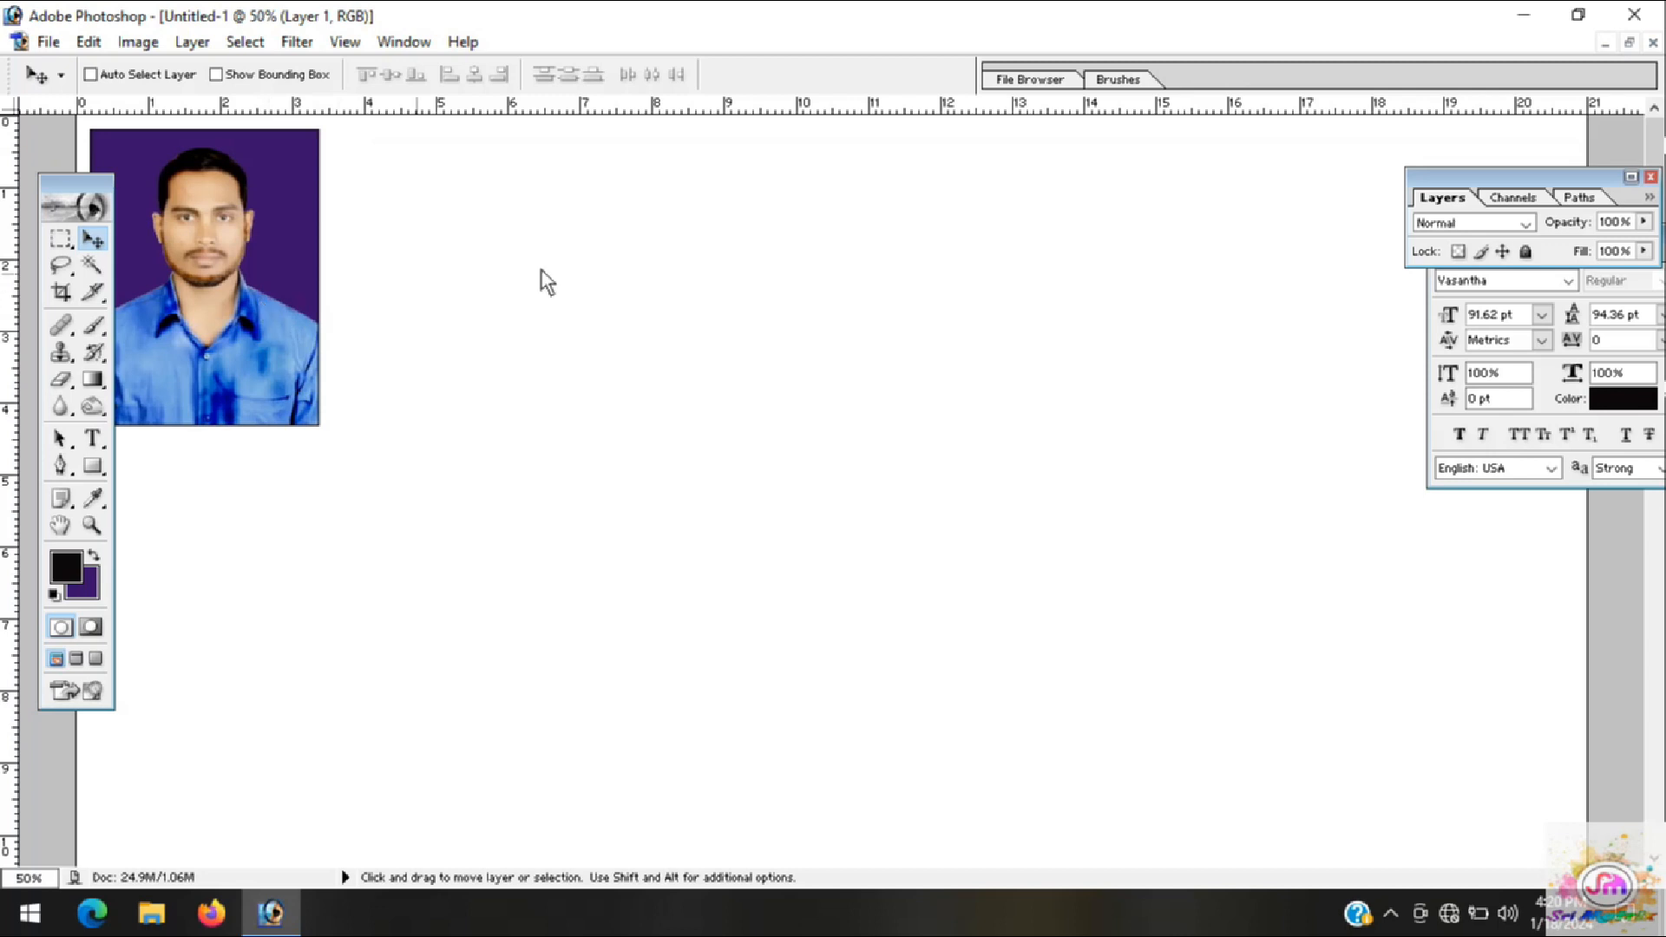
pyautogui.press('alt')
pyautogui.moveTo(245, 321); pyautogui.dragTo(765, 333)
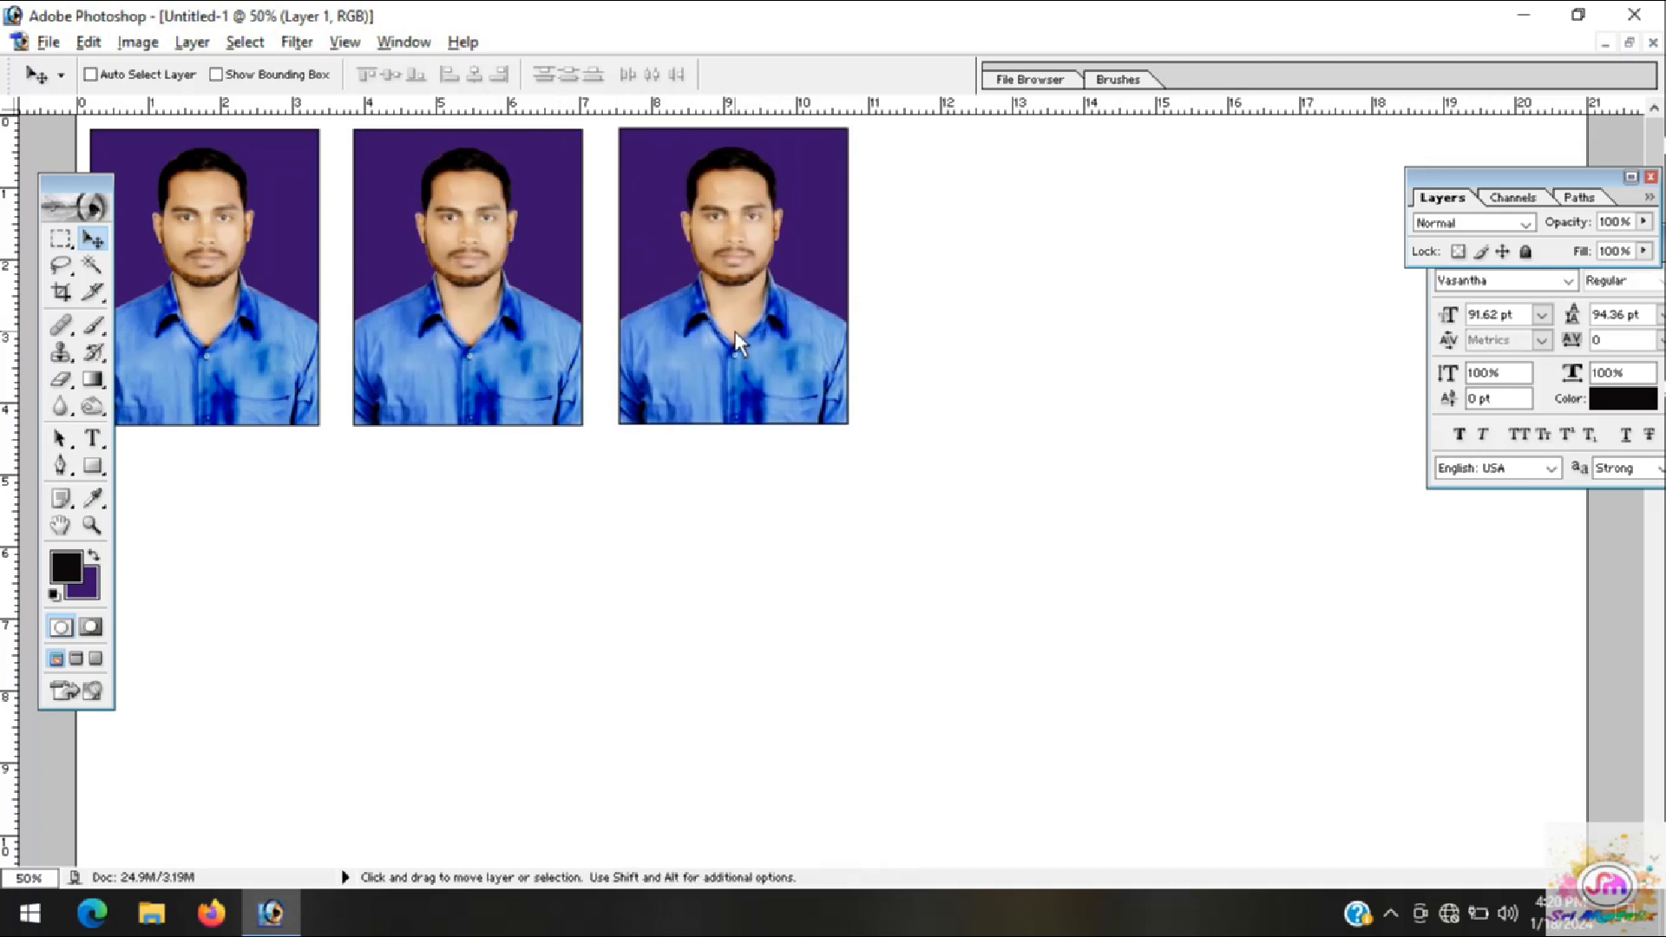
# Step: Level the third portrait with the other two and add two more copies to make a row of five
pyautogui.press('Down')
pyautogui.press('Down')
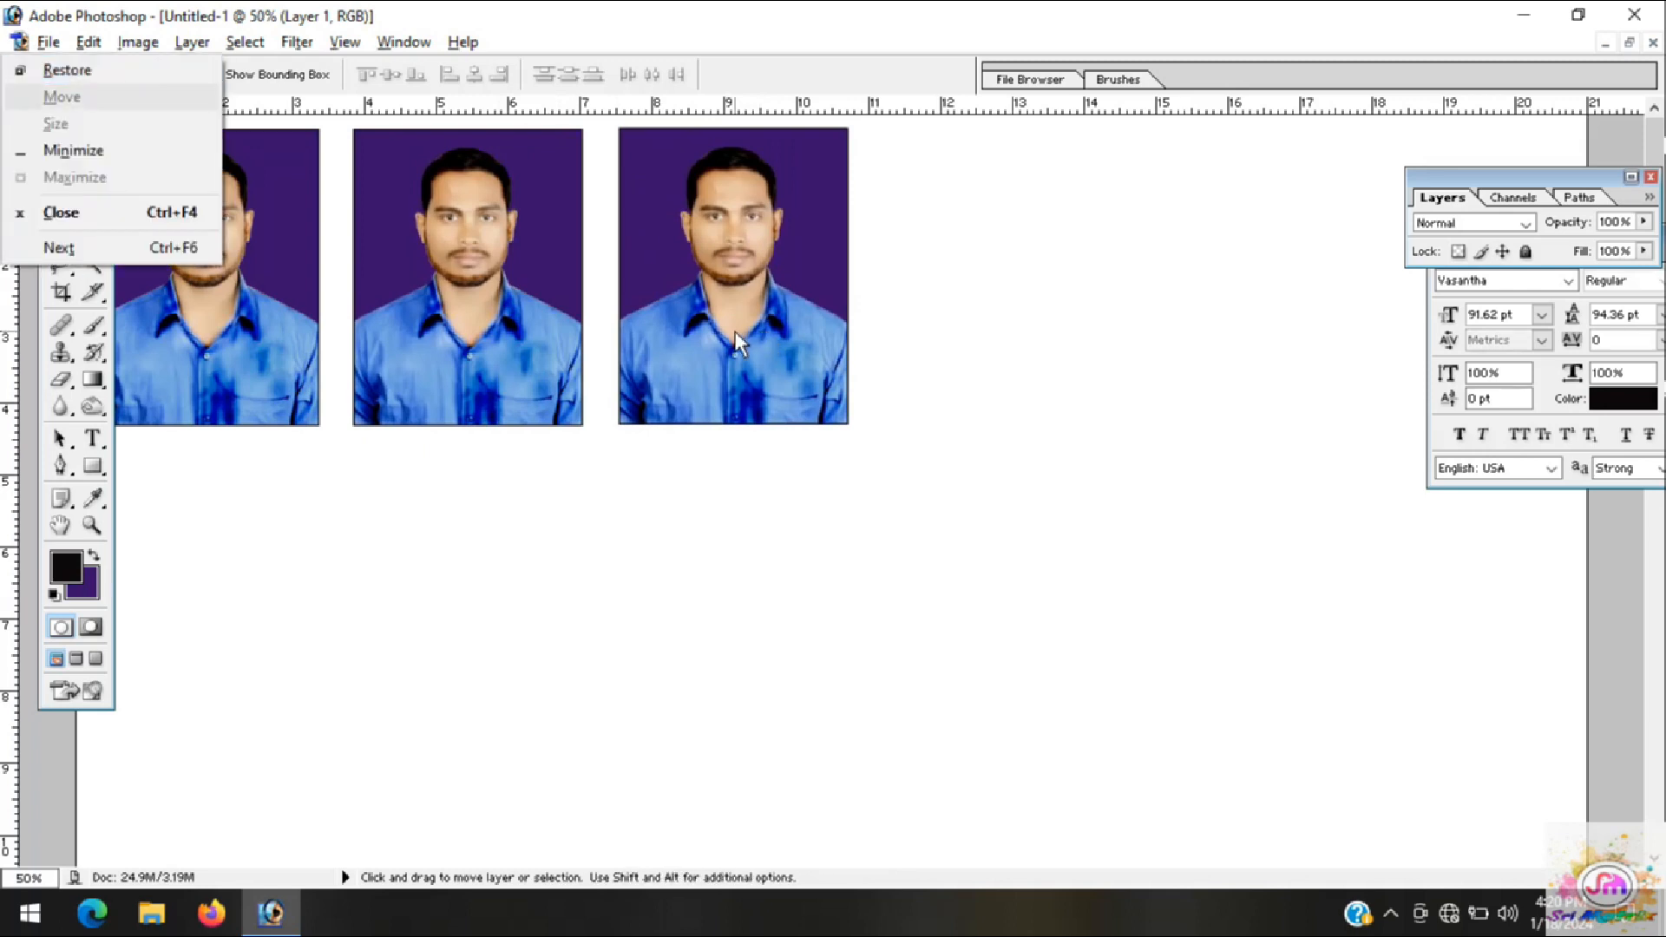
pyautogui.click(784, 321)
pyautogui.press('Down')
pyautogui.press('Down')
pyautogui.press('Down')
pyautogui.press('Down')
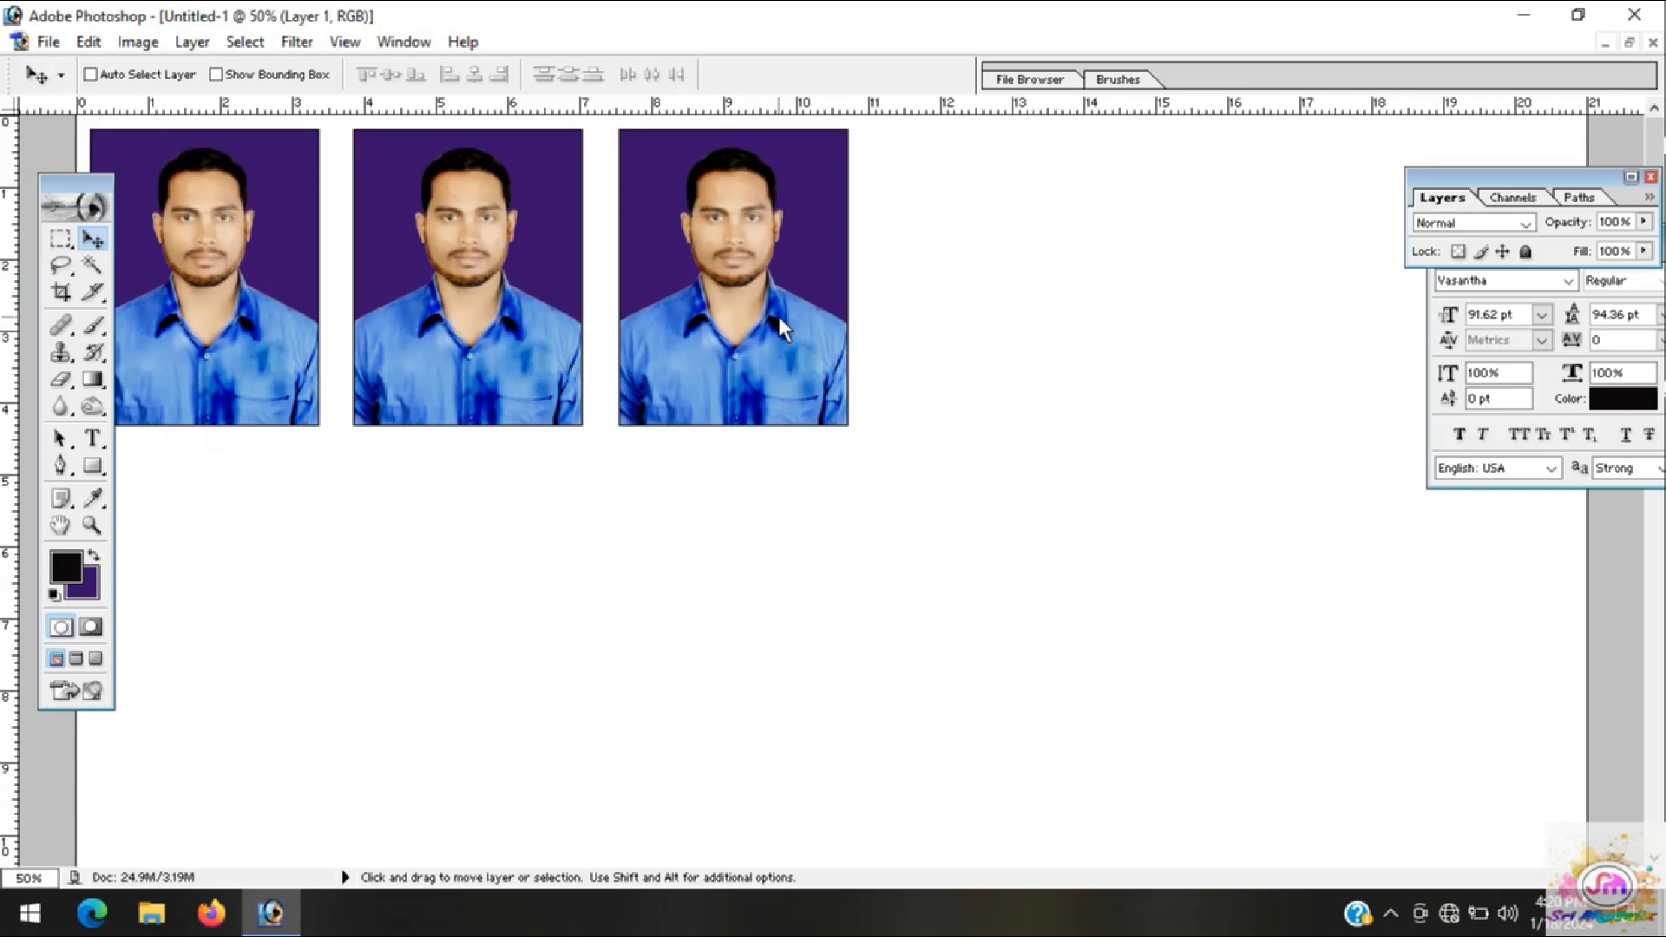
pyautogui.moveTo(738, 314); pyautogui.dragTo(1253, 320)
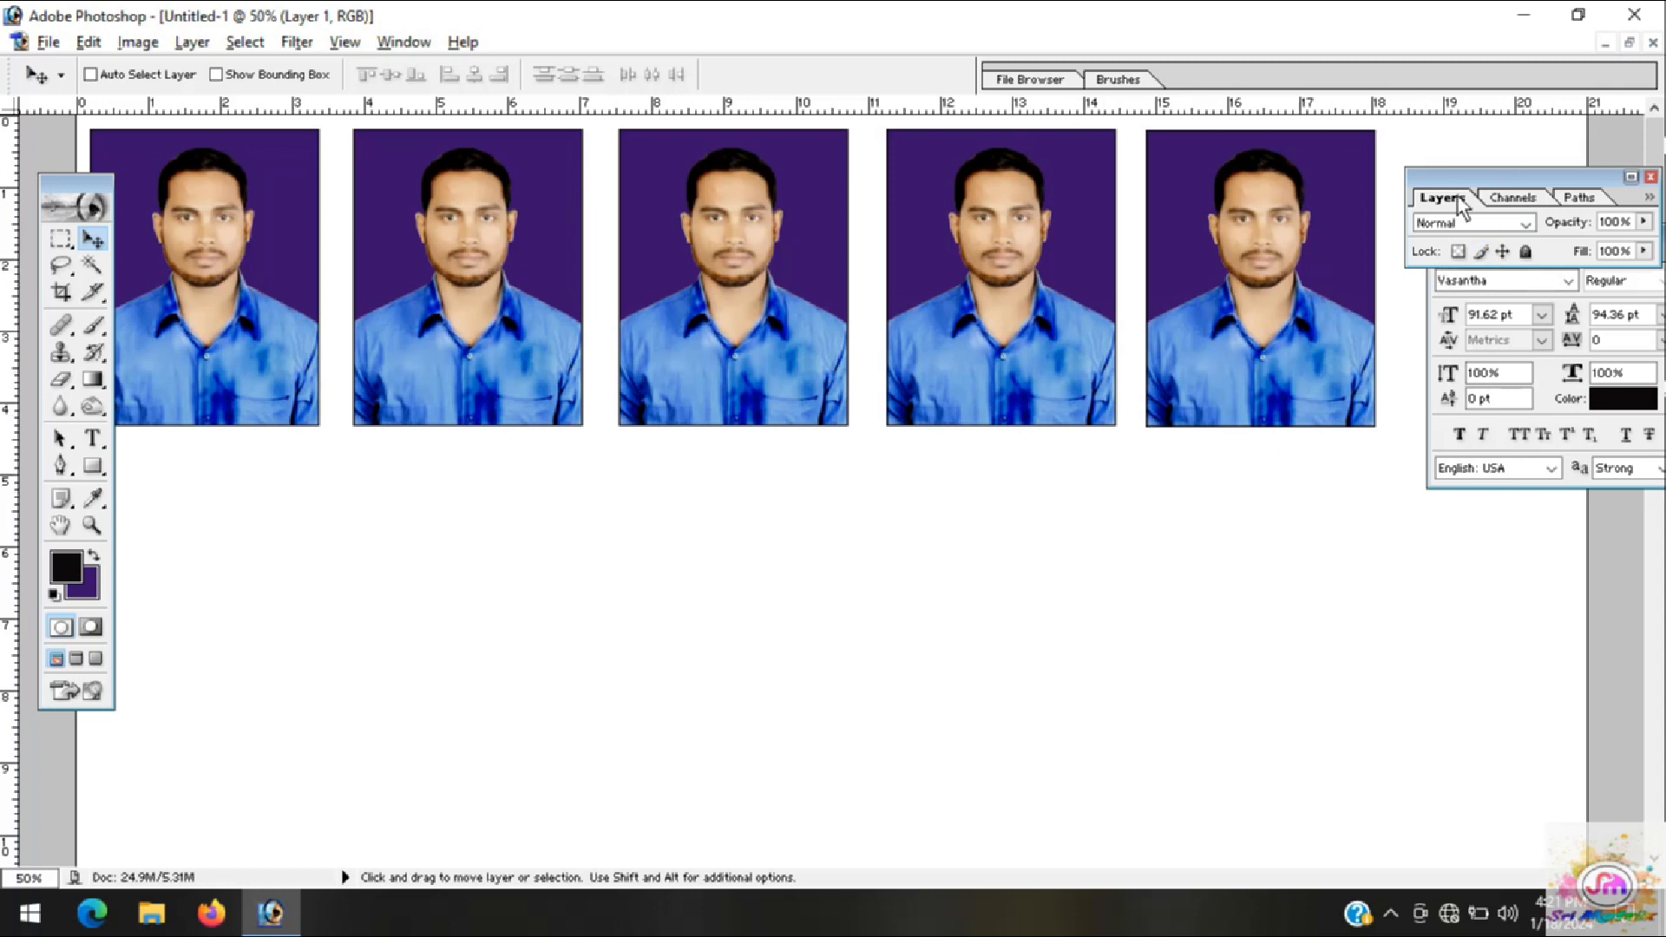
# Step: Expand the Layers palette to its full list and merge the five portrait layers into one by linking them
pyautogui.click(403, 41)
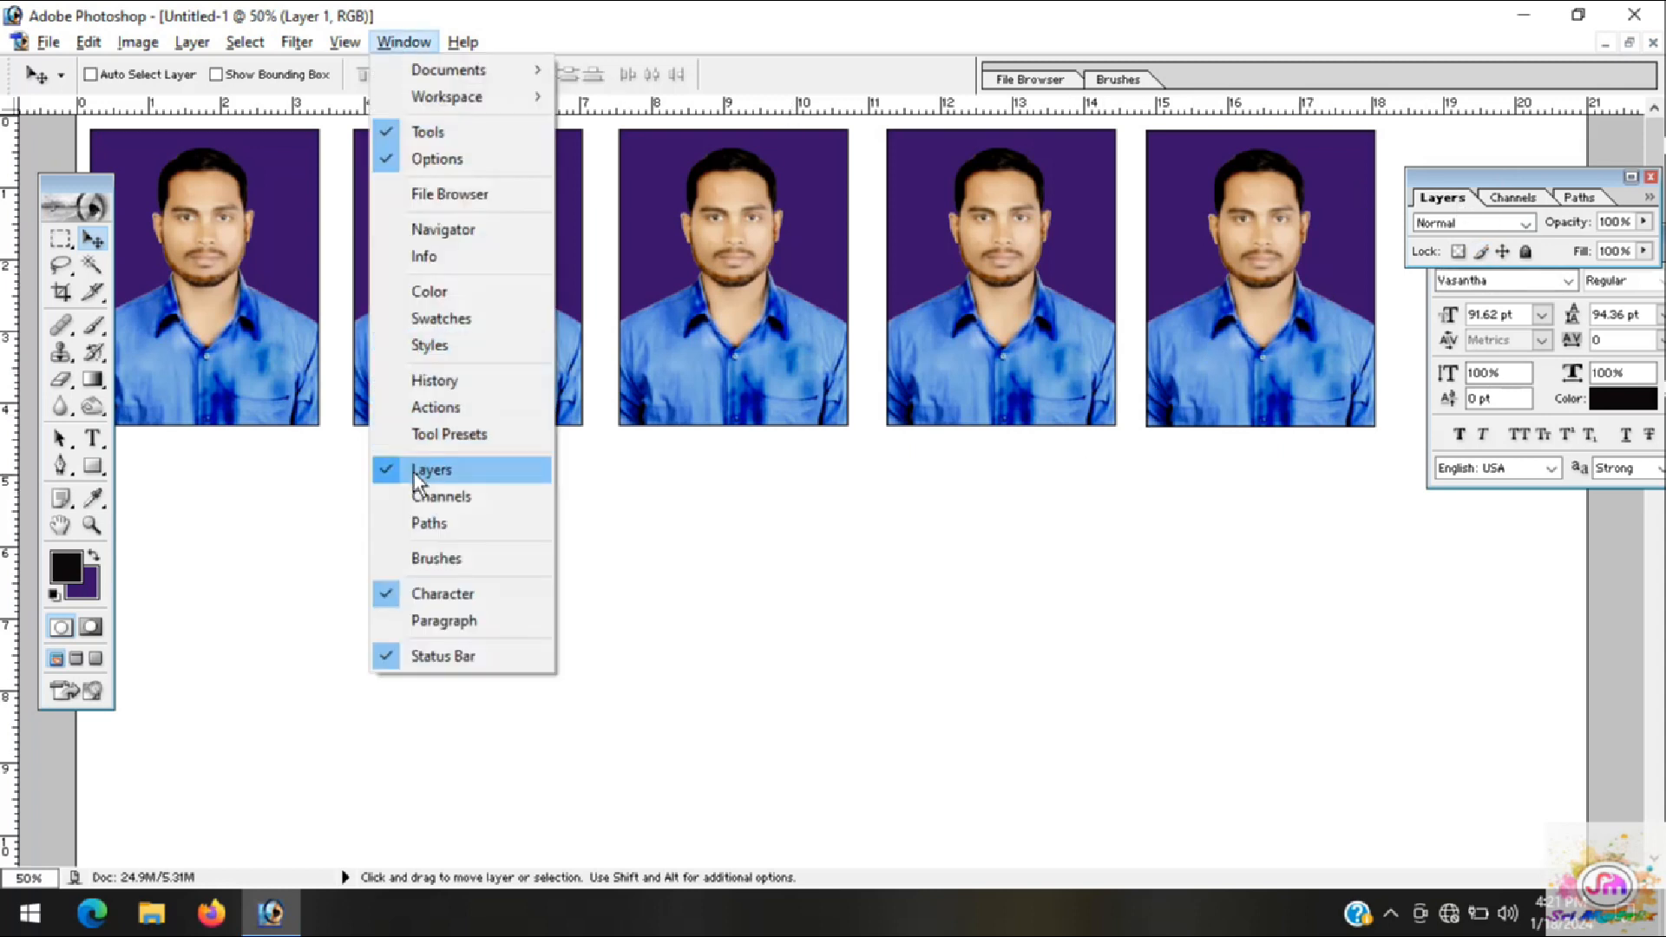
pyautogui.click(413, 472)
pyautogui.click(403, 41)
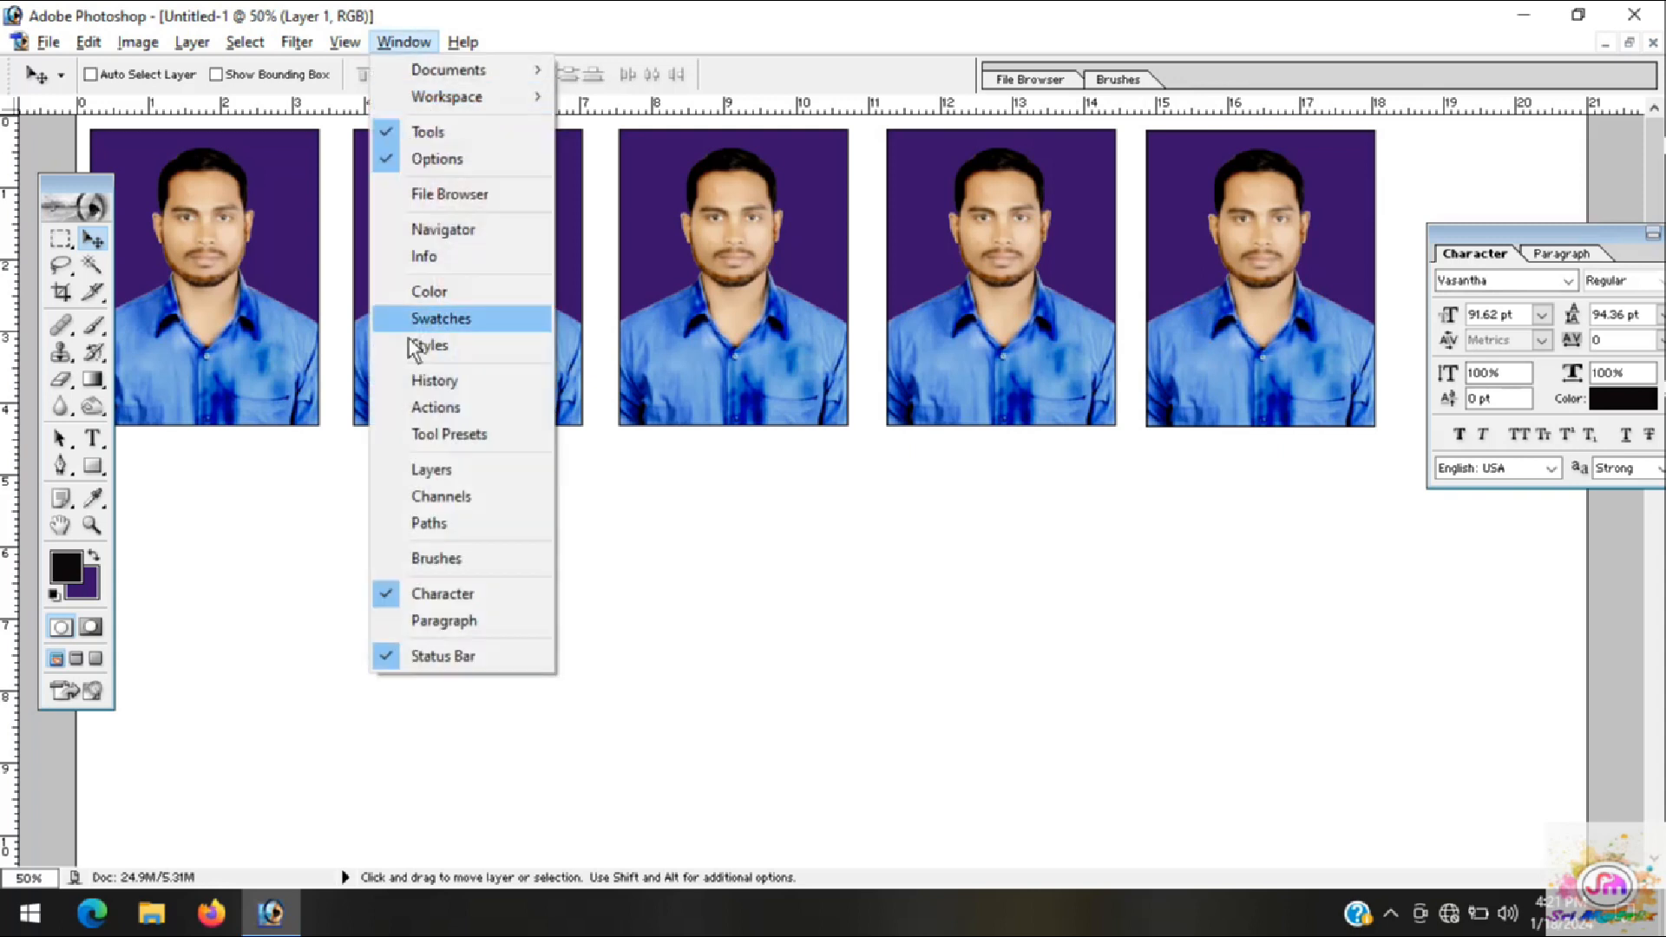
pyautogui.click(416, 470)
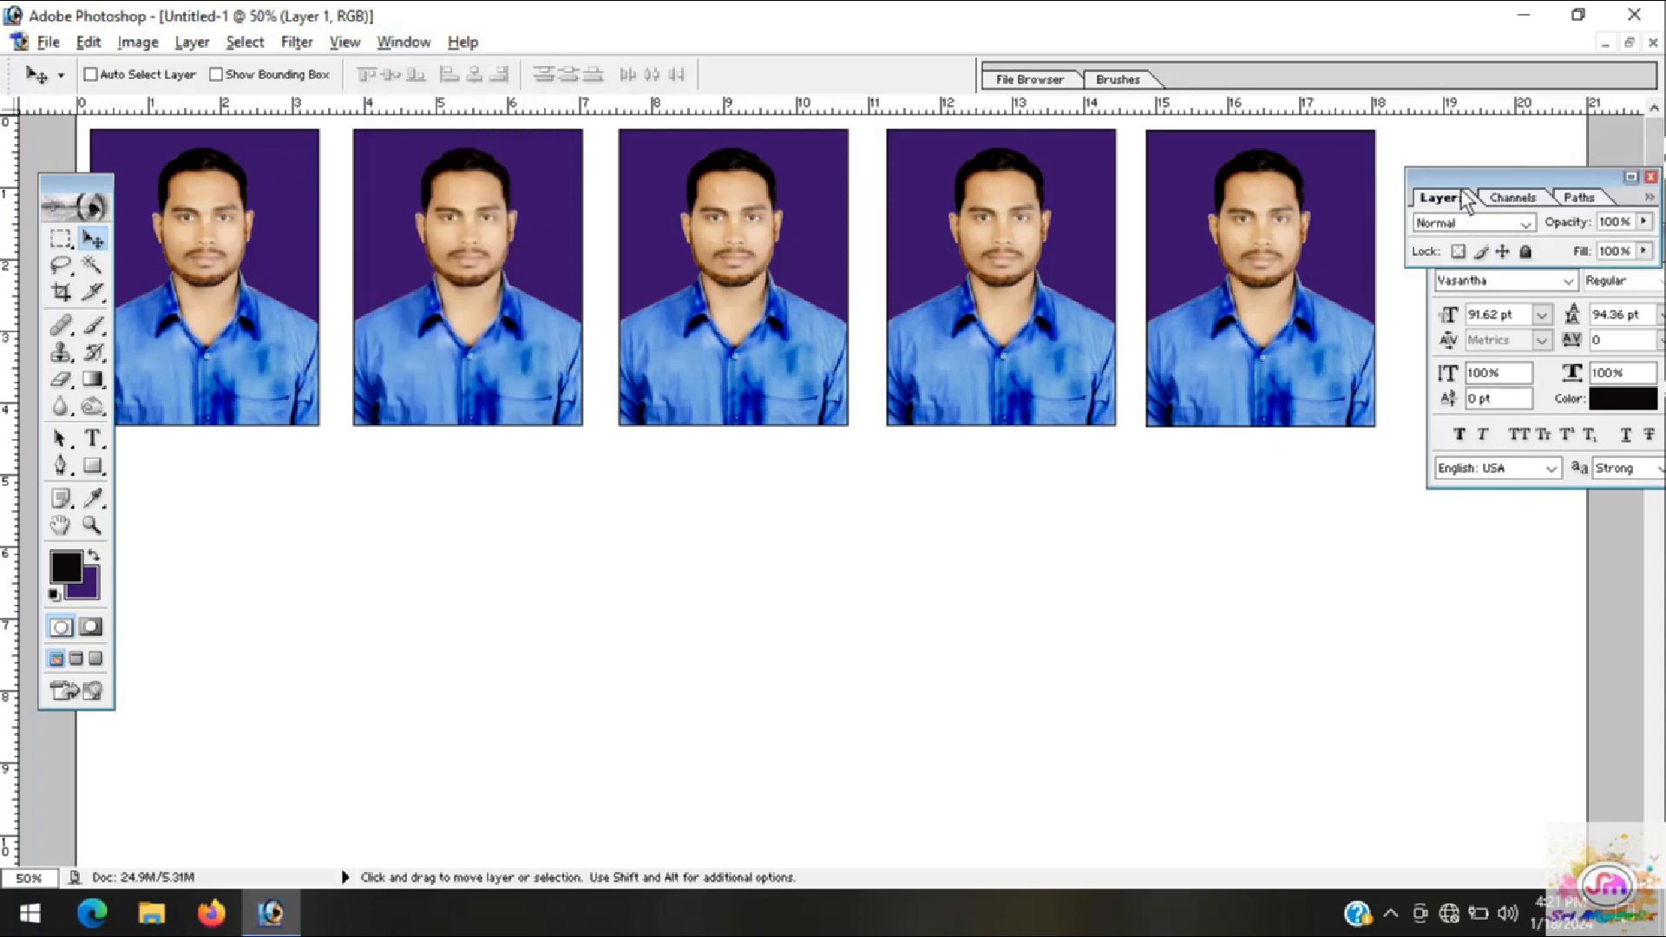
pyautogui.click(1633, 178)
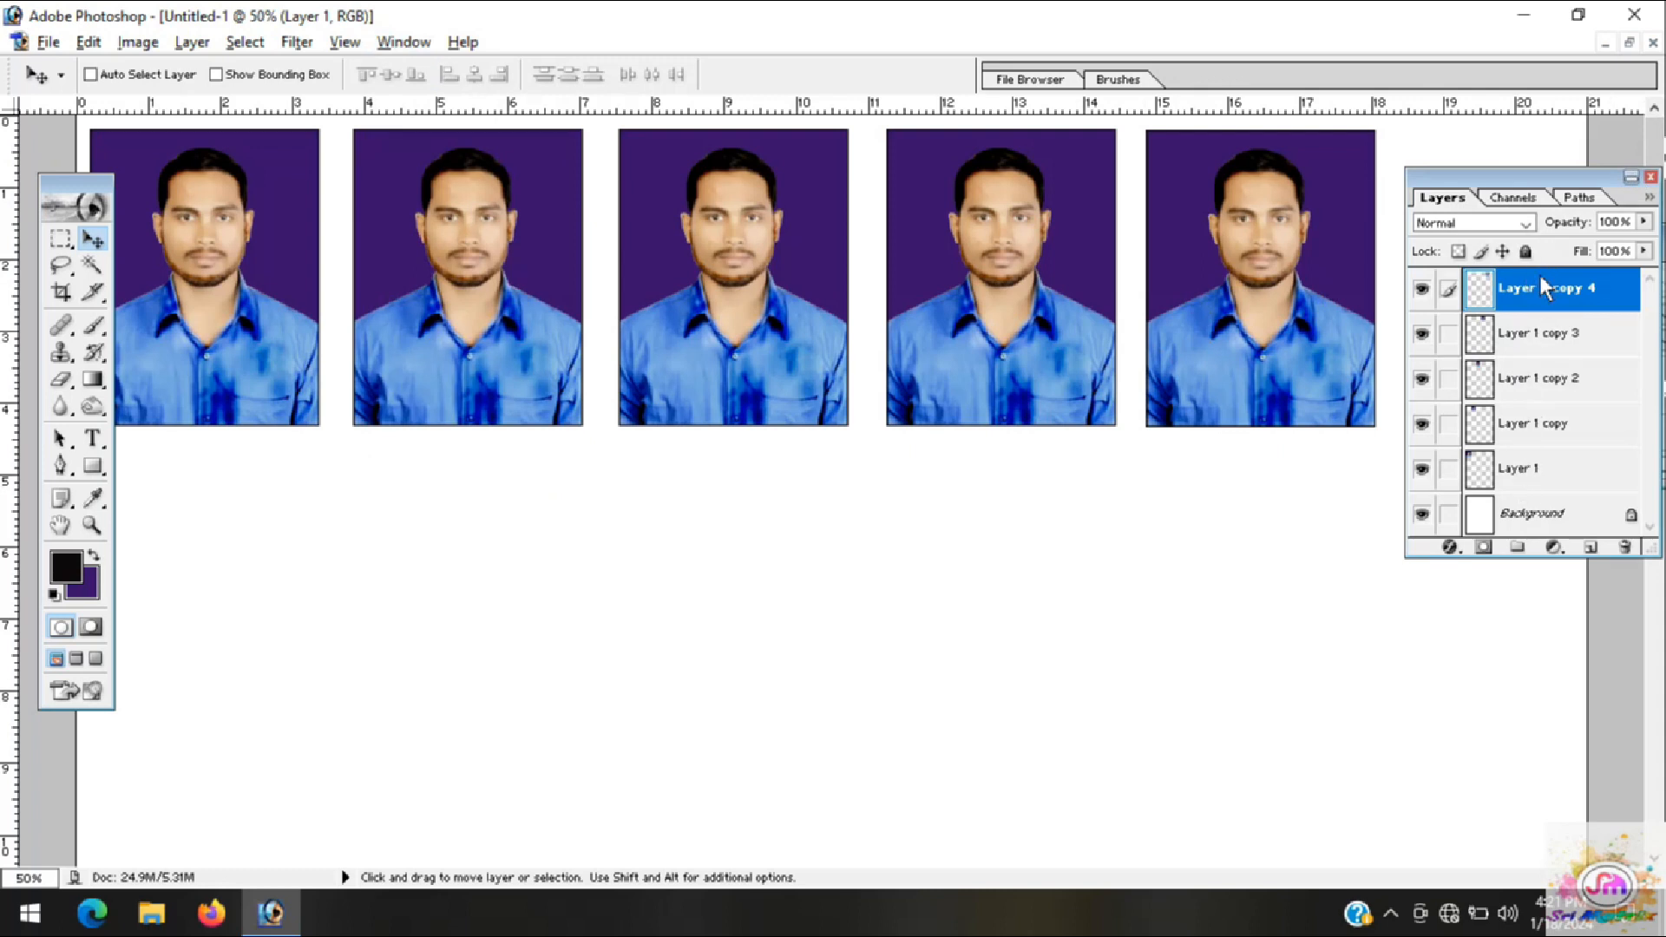
pyautogui.moveTo(1447, 469); pyautogui.dragTo(1451, 380)
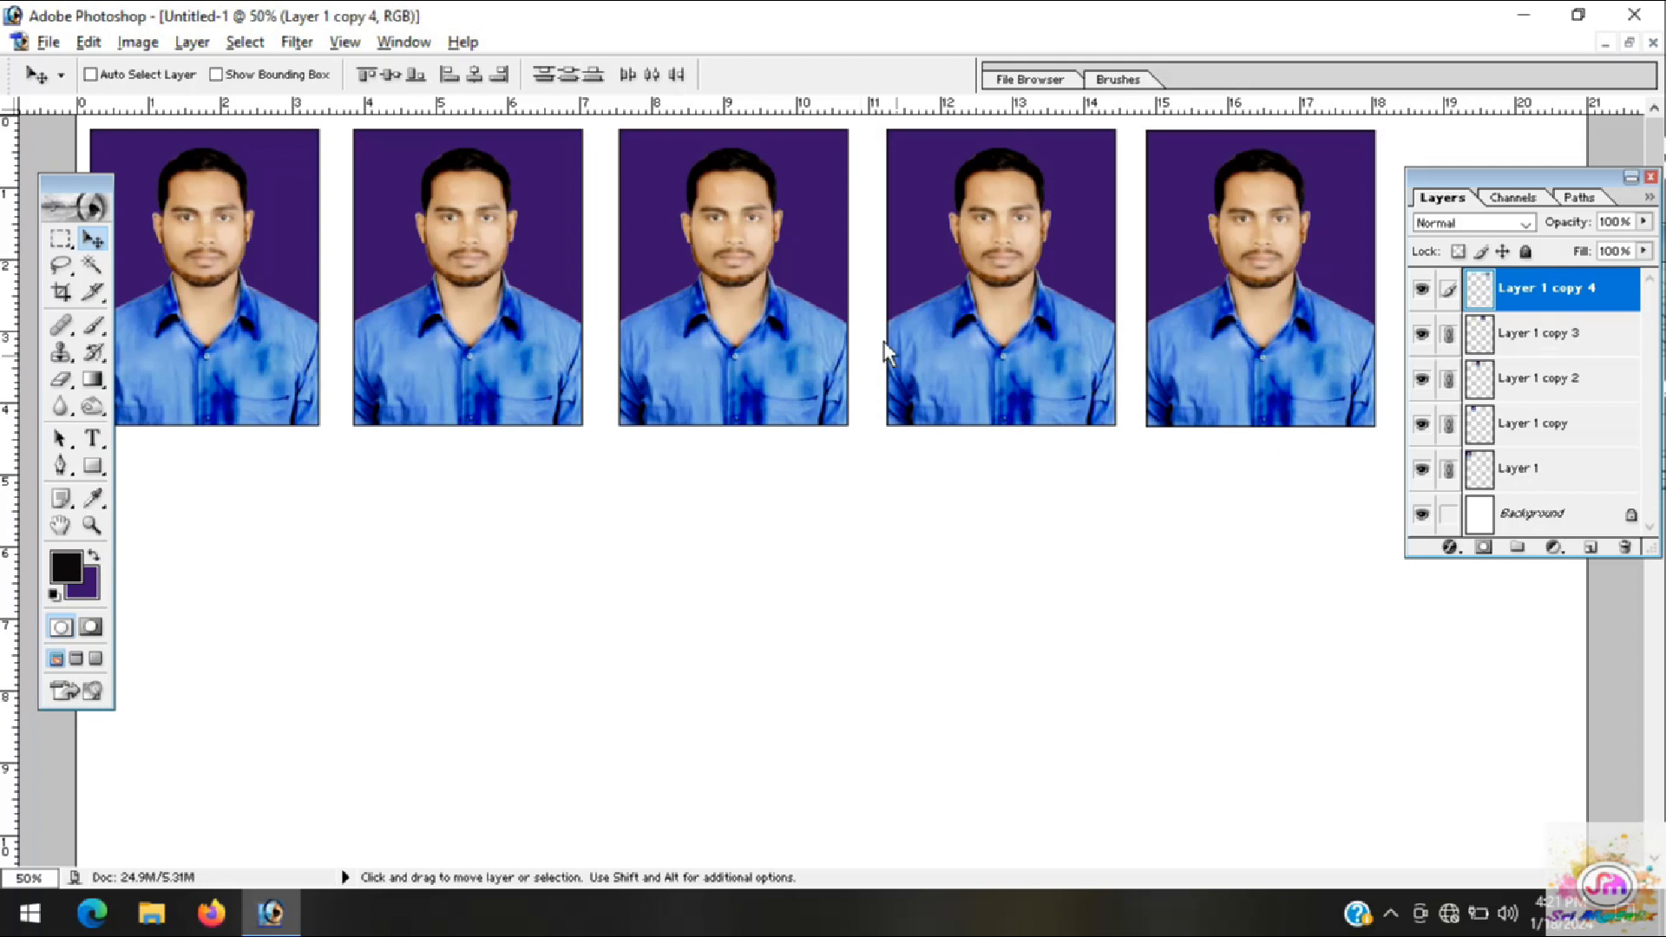
pyautogui.hotkey('ctrl', 'e')
# Step: Duplicate the merged row of five portraits directly below and align the copy with the first row's columns
pyautogui.press('alt')
pyautogui.moveTo(1003, 321); pyautogui.dragTo(1005, 648)
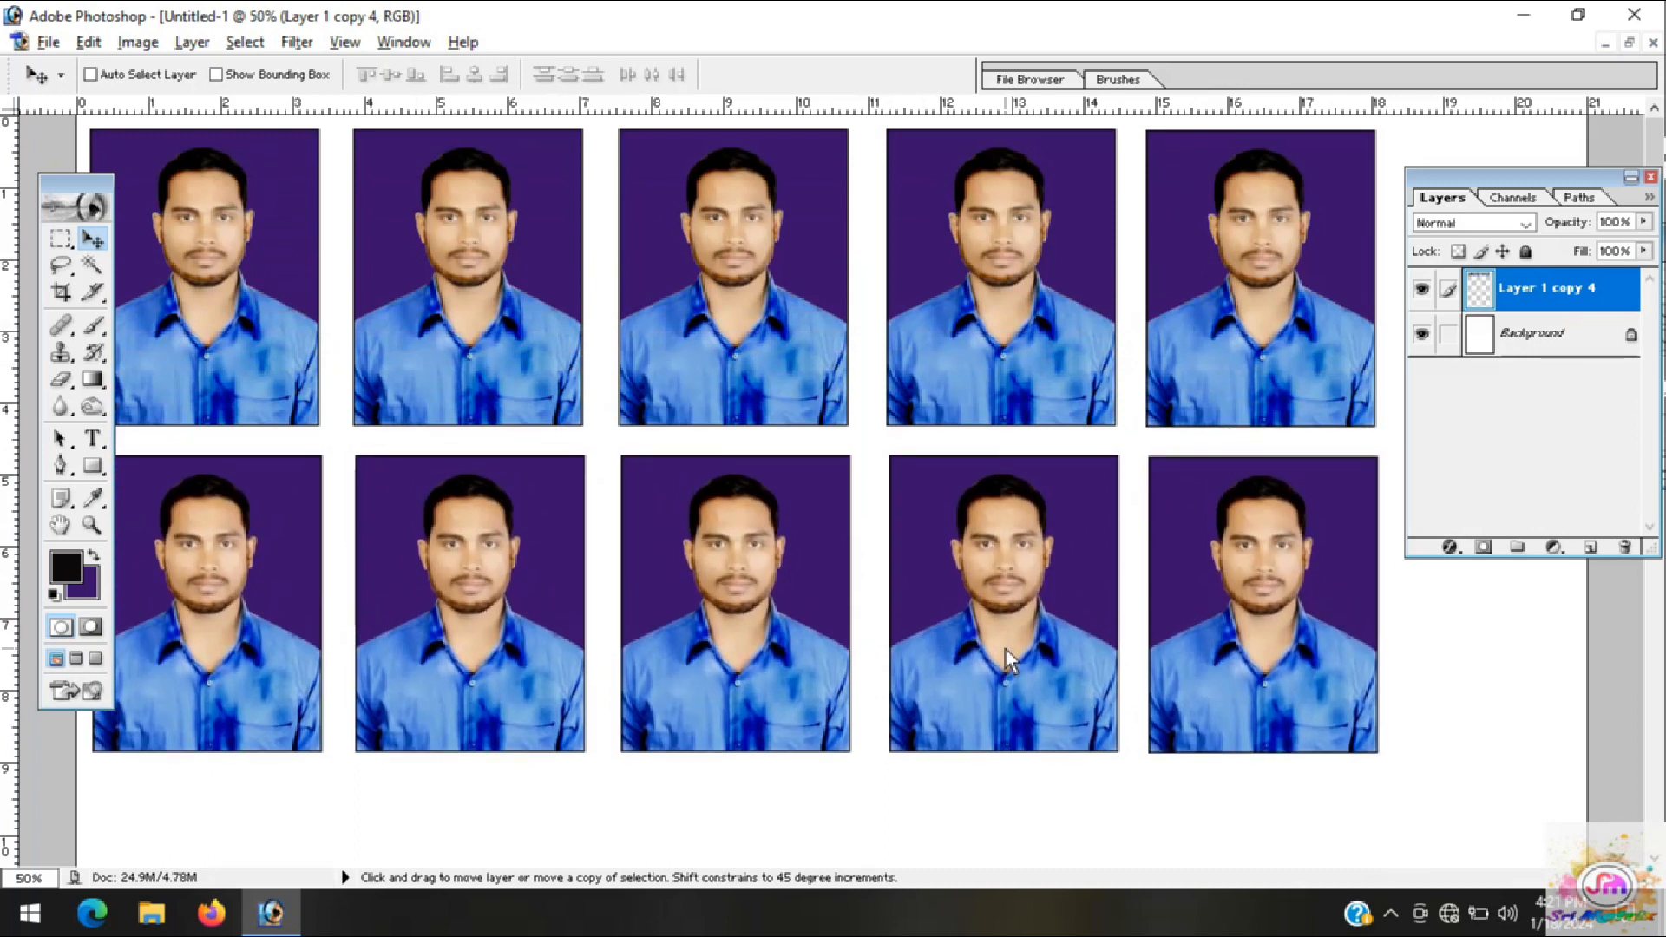
pyautogui.moveTo(1005, 648); pyautogui.dragTo(1003, 647)
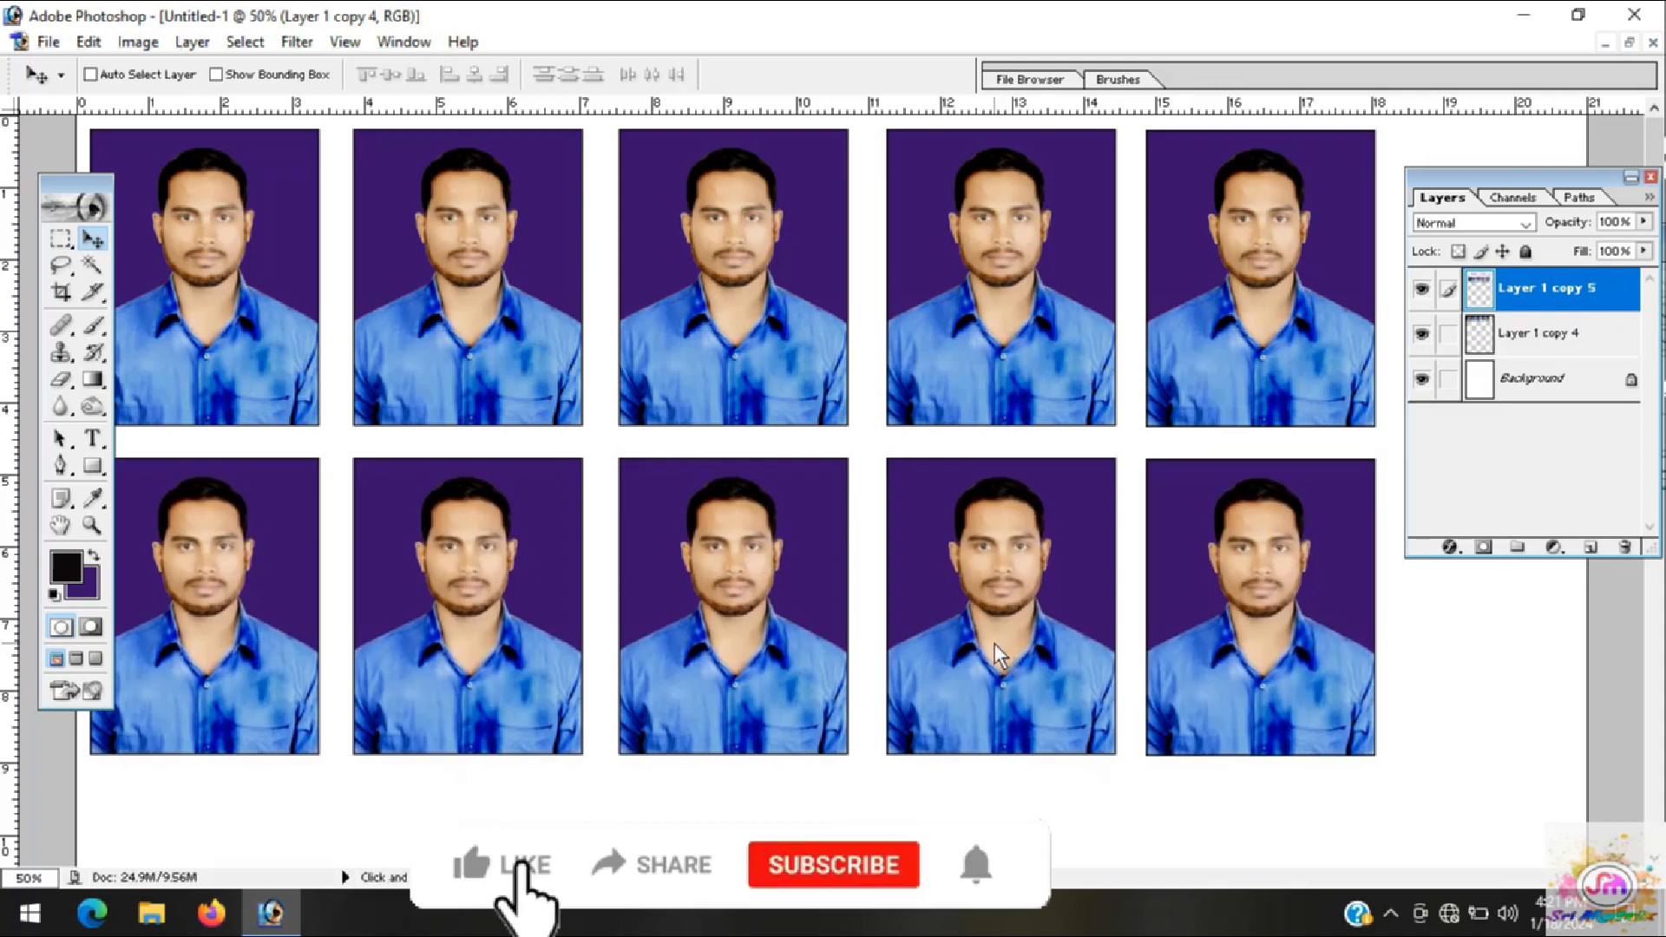
# Step: Add a third row of five portraits as a copy of the second row, placed beneath it
pyautogui.hotkey('ctrl', '-')
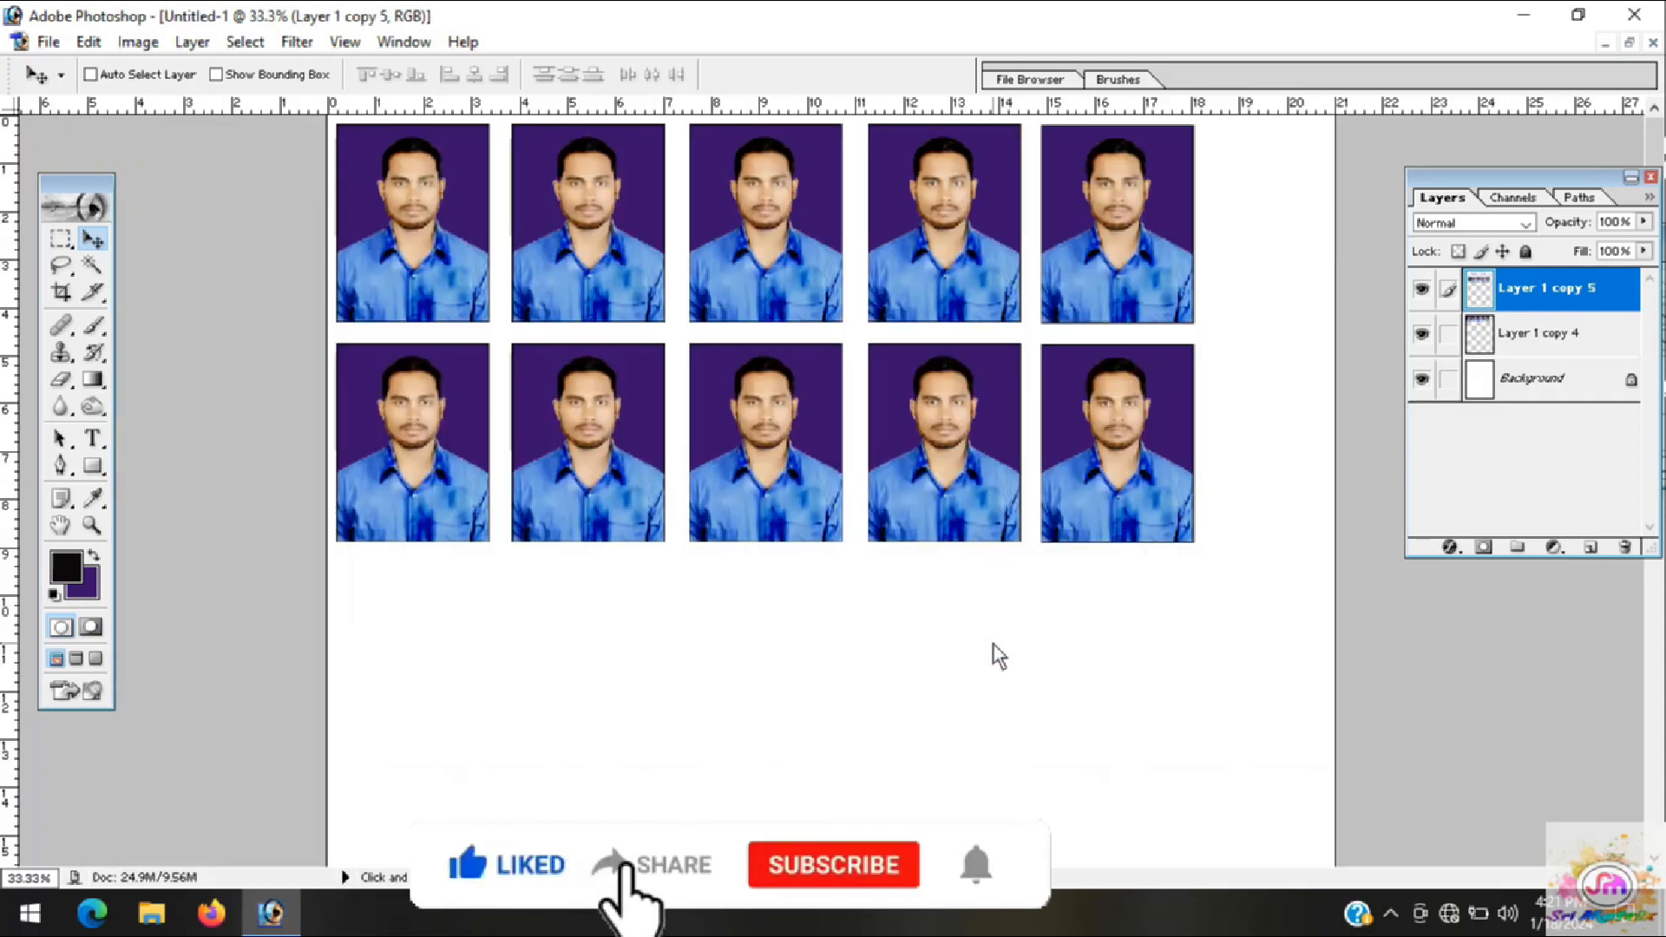
pyautogui.hotkey('ctrl', '-')
pyautogui.moveTo(975, 425); pyautogui.dragTo(972, 590)
pyautogui.hotkey('ctrl', 'j')
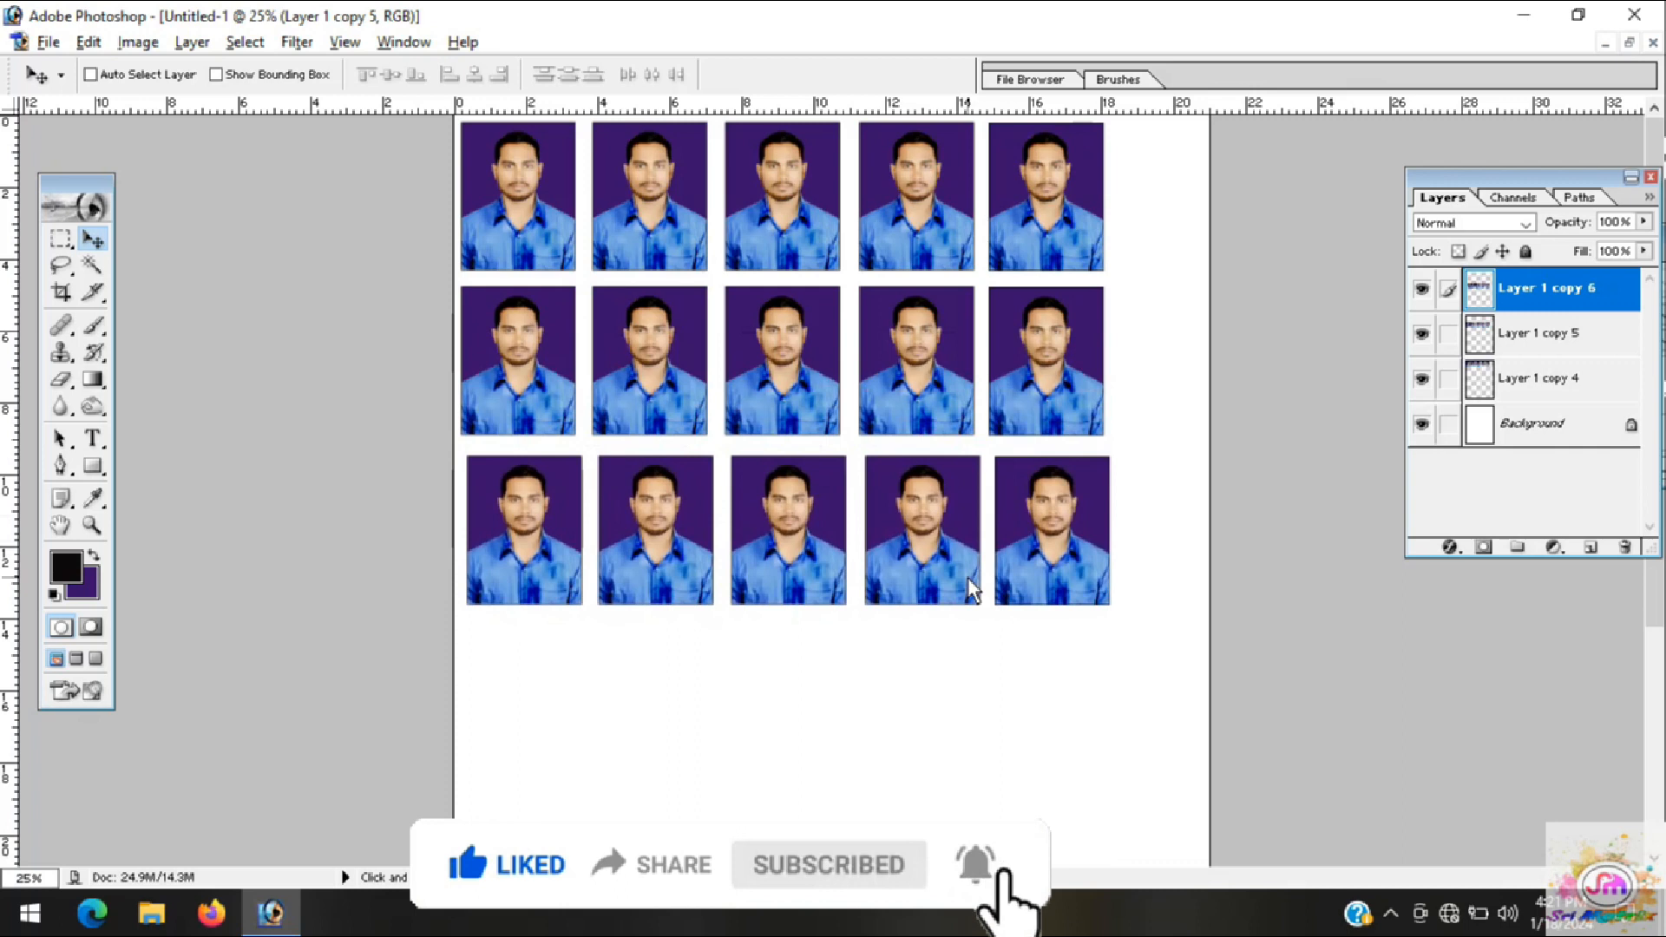
# Step: Select the top row's layer, Layer 1 copy 4, and nudge it right to line up with the third row
pyautogui.rightClick(972, 230)
pyautogui.click(958, 231)
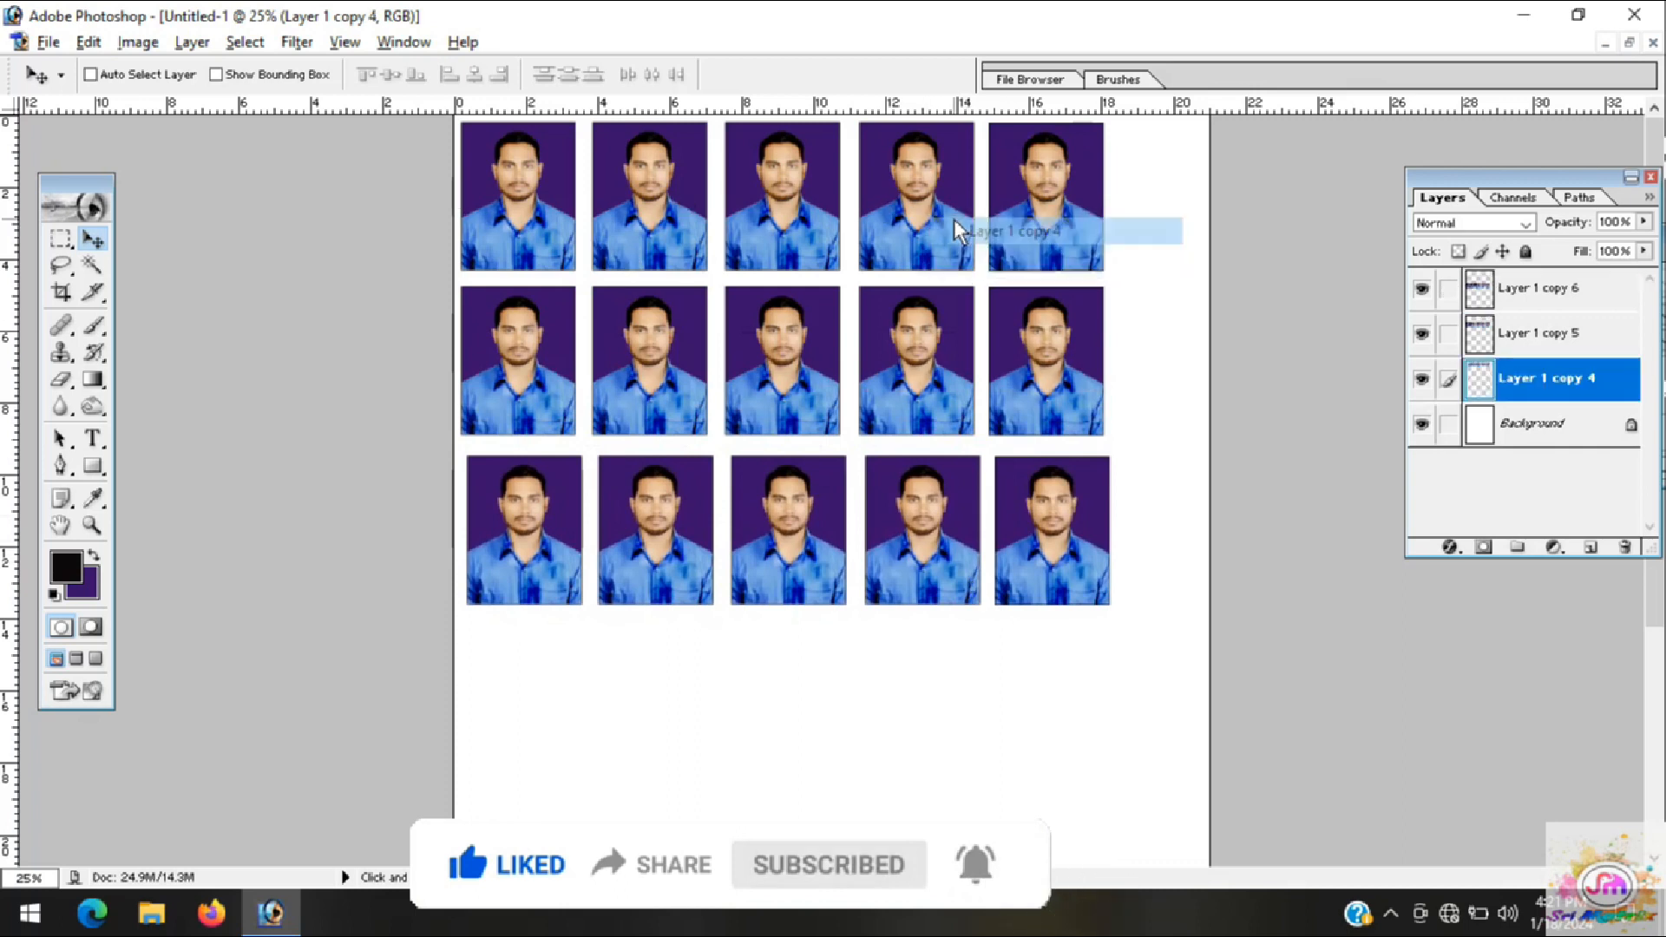
pyautogui.rightClick(950, 221)
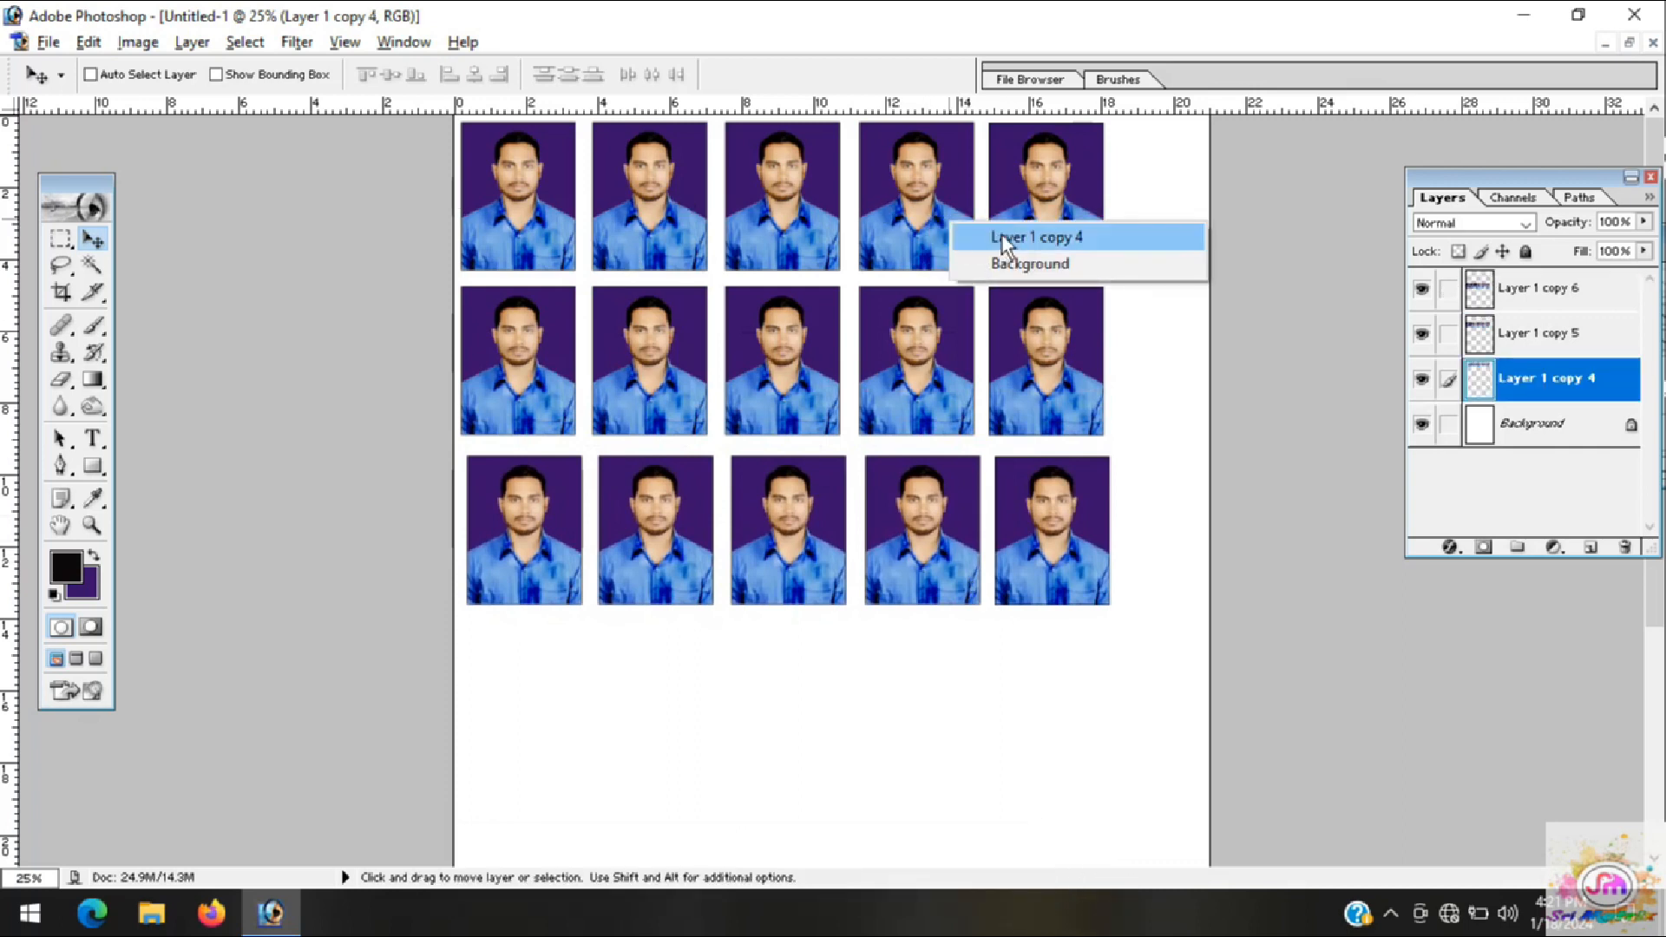
pyautogui.click(1002, 236)
pyautogui.press('Right')
pyautogui.press('Right')
pyautogui.press('Right')
pyautogui.press('Right')
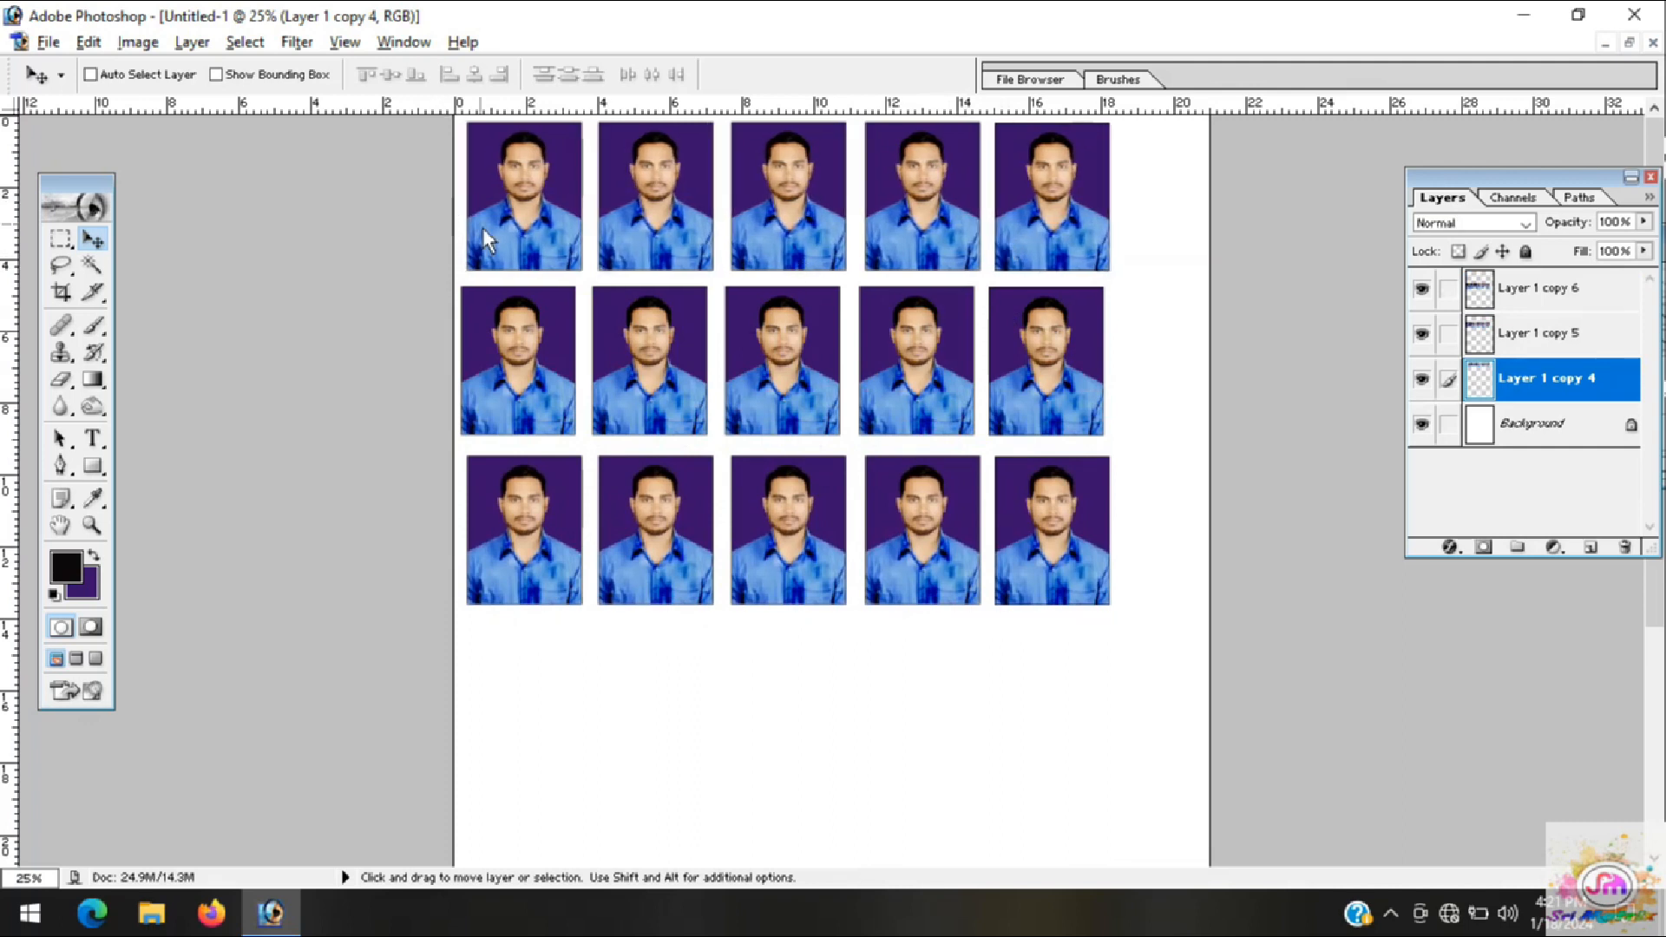
# Step: Select the second row's layer, Layer 1 copy 5, and nudge it right and slightly down to even out the grid
pyautogui.rightClick(535, 349)
pyautogui.click(564, 361)
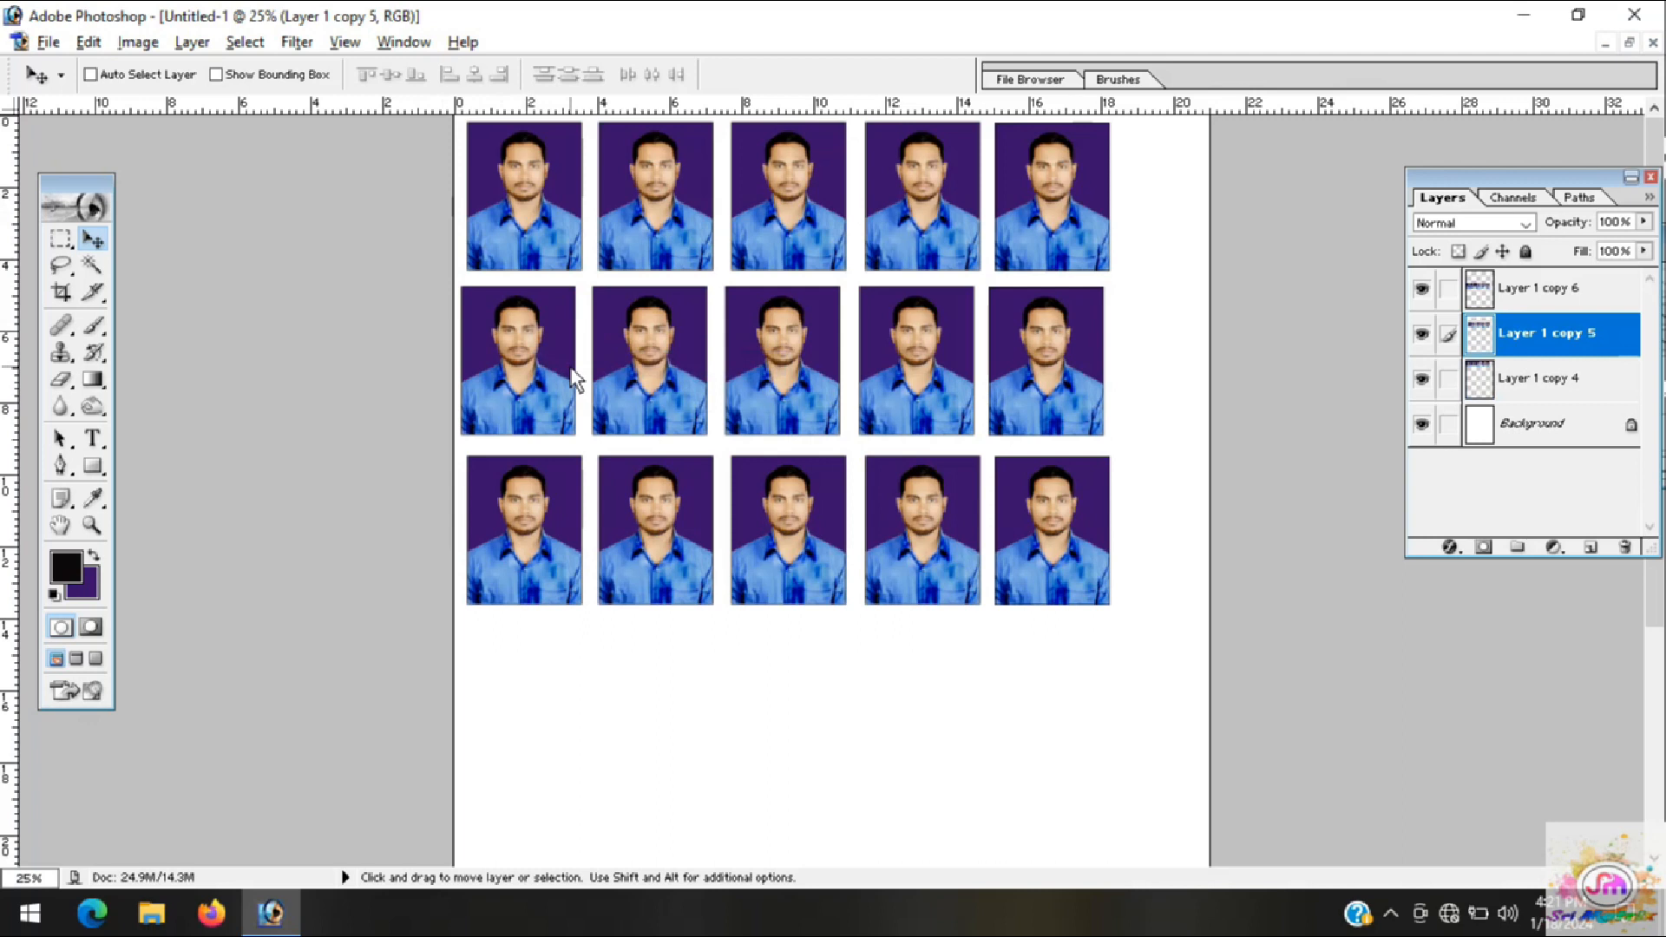
pyautogui.press('Right')
pyautogui.press('Right')
pyautogui.press('Right')
pyautogui.press('Right')
pyautogui.press('Right')
pyautogui.press('Right')
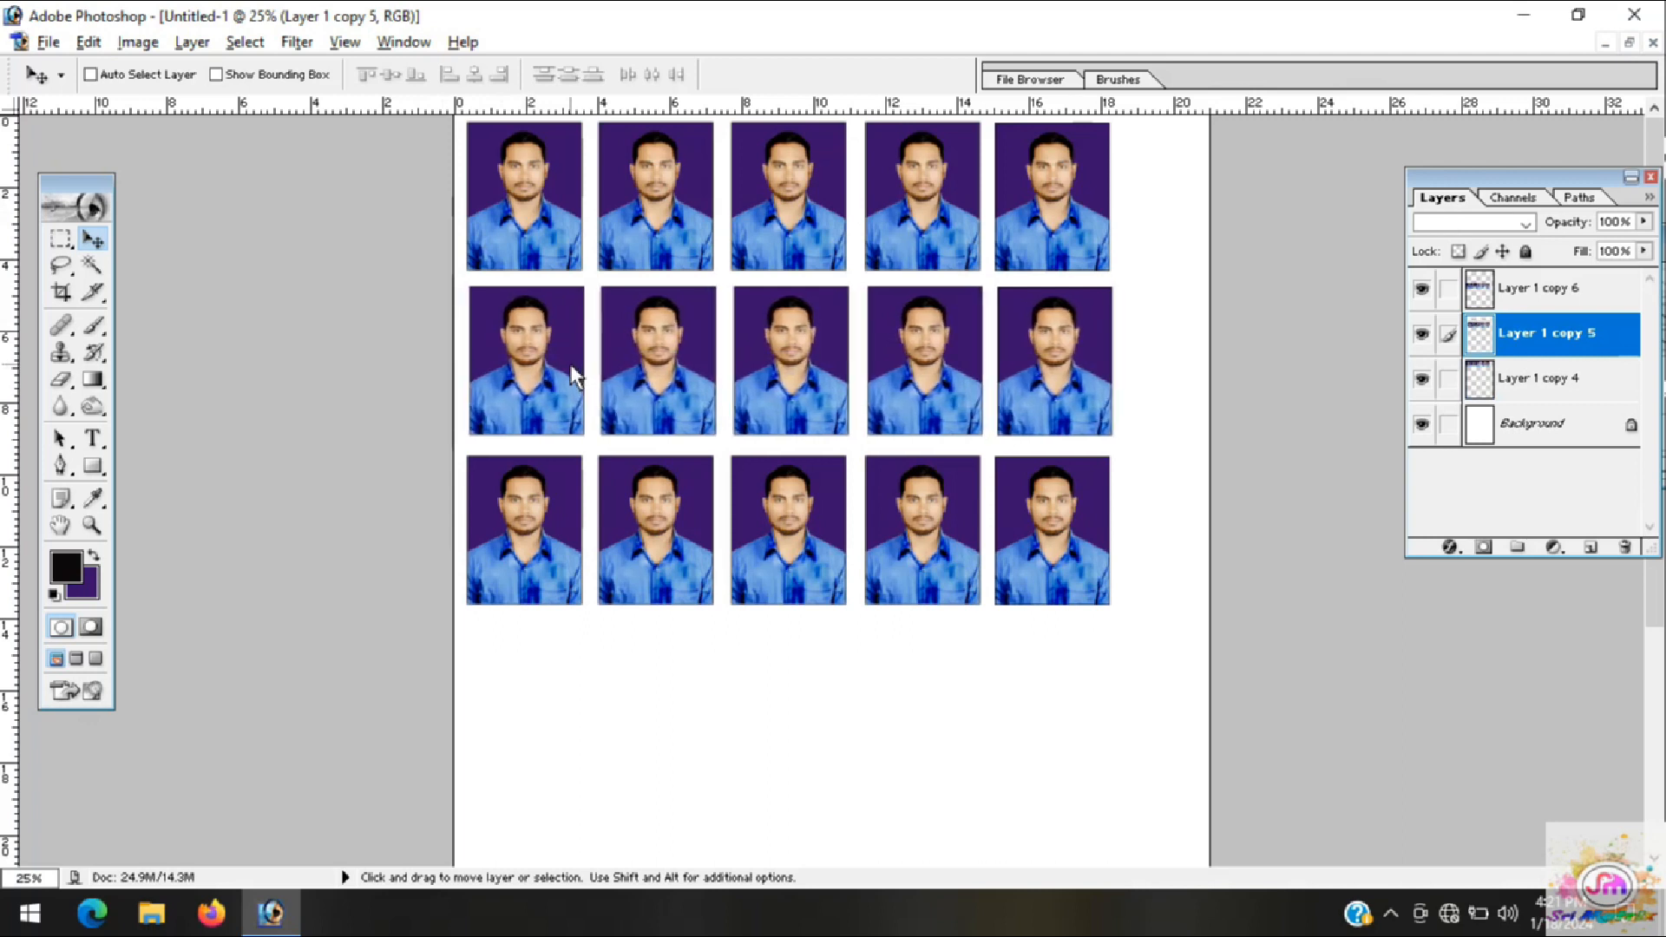
pyautogui.press('Down')
pyautogui.press('Right')
pyautogui.press('Down')
pyautogui.press('Left')
pyautogui.press('Left')
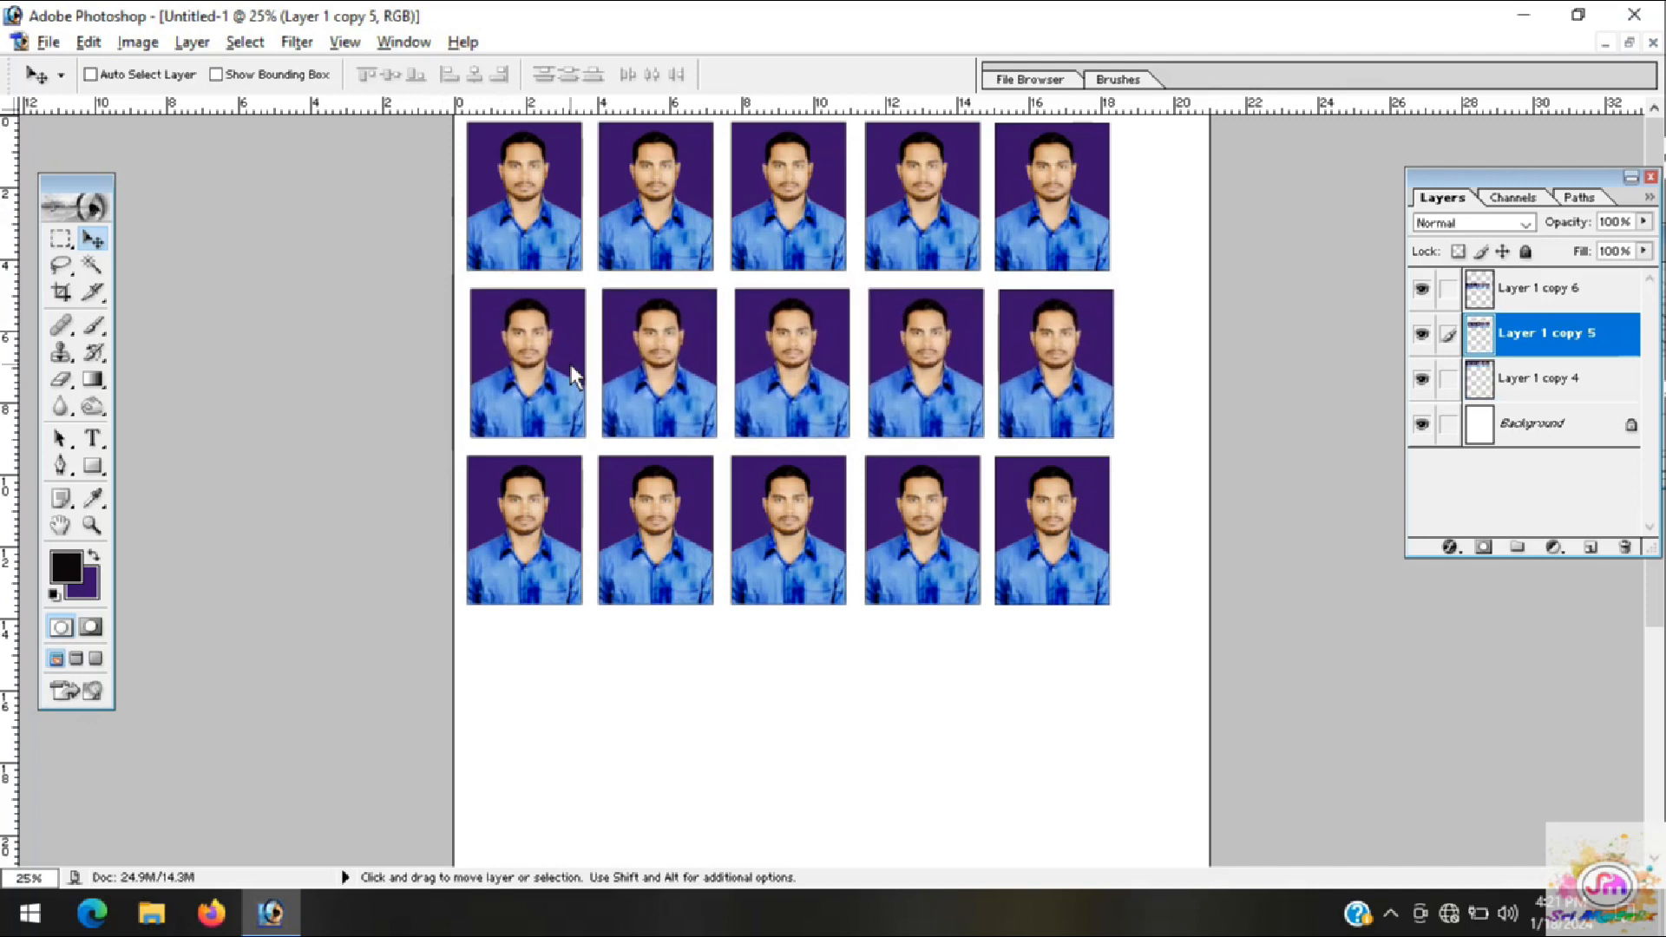
# Step: Select the third row's layer, Layer 1 copy 6, and nudge it slightly right and down to match the row spacing
pyautogui.rightClick(604, 528)
pyautogui.click(608, 529)
pyautogui.press('Right')
pyautogui.press('Right')
pyautogui.press('Right')
pyautogui.press('Right')
pyautogui.press('Down')
pyautogui.press('Down')
pyautogui.press('Down')
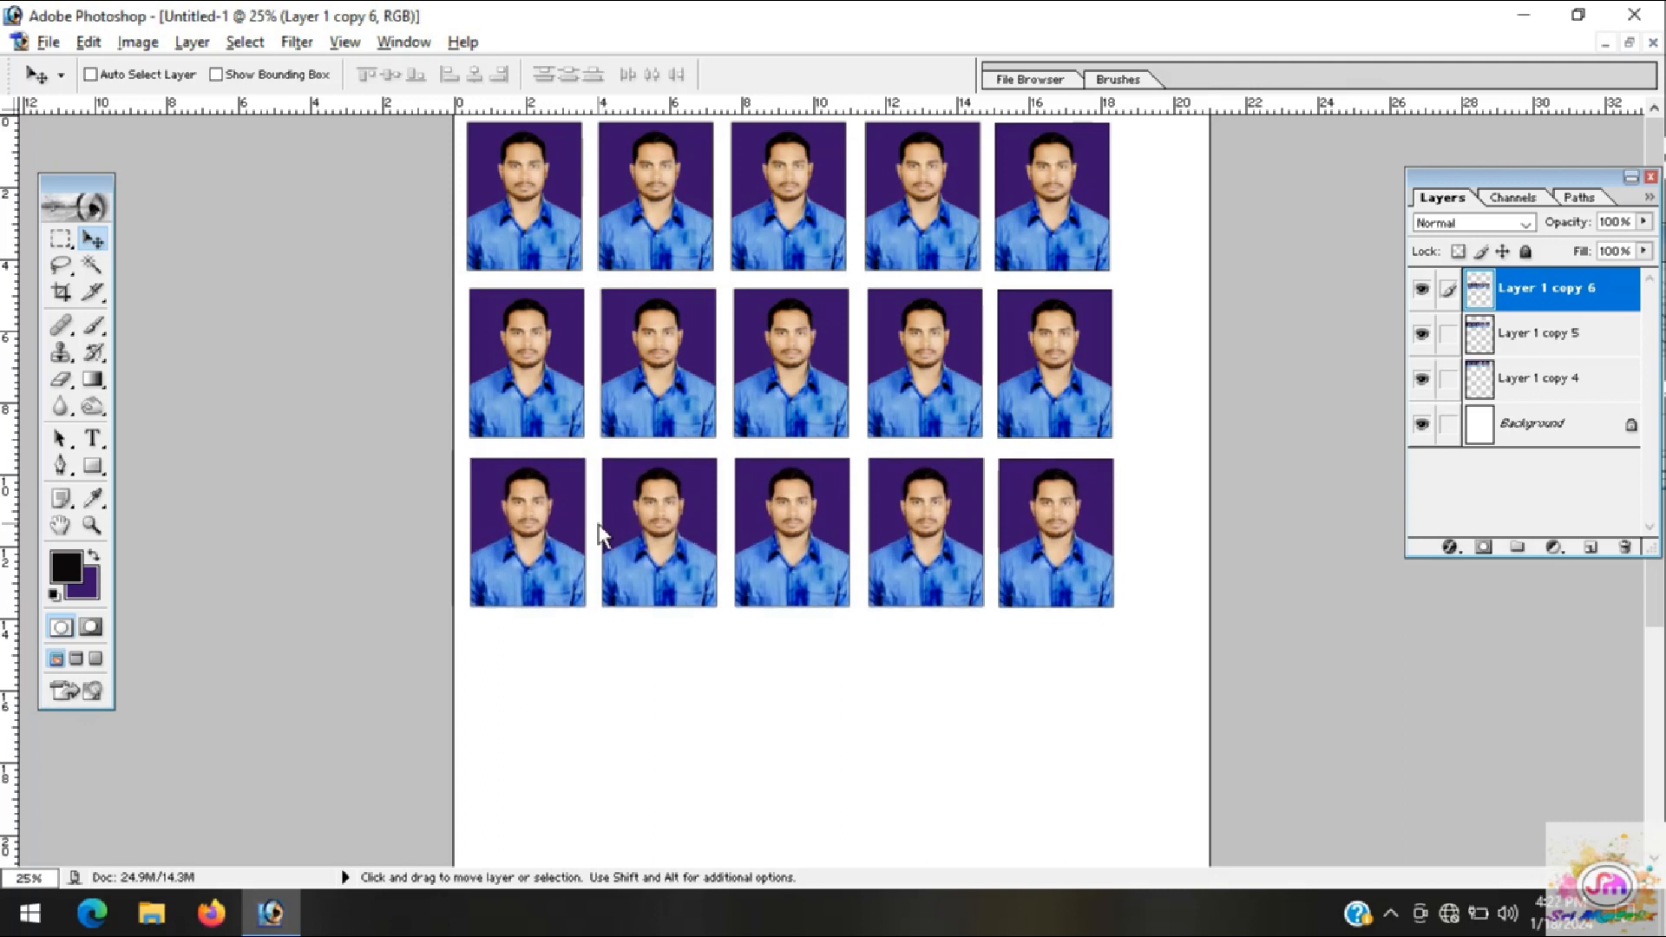
# Step: Duplicate the third row twice to add a fourth and a fifth row of portraits further down the page
pyautogui.scroll(-3, 607, 533)
pyautogui.moveTo(641, 446); pyautogui.dragTo(644, 779)
pyautogui.scroll(1, 638, 618)
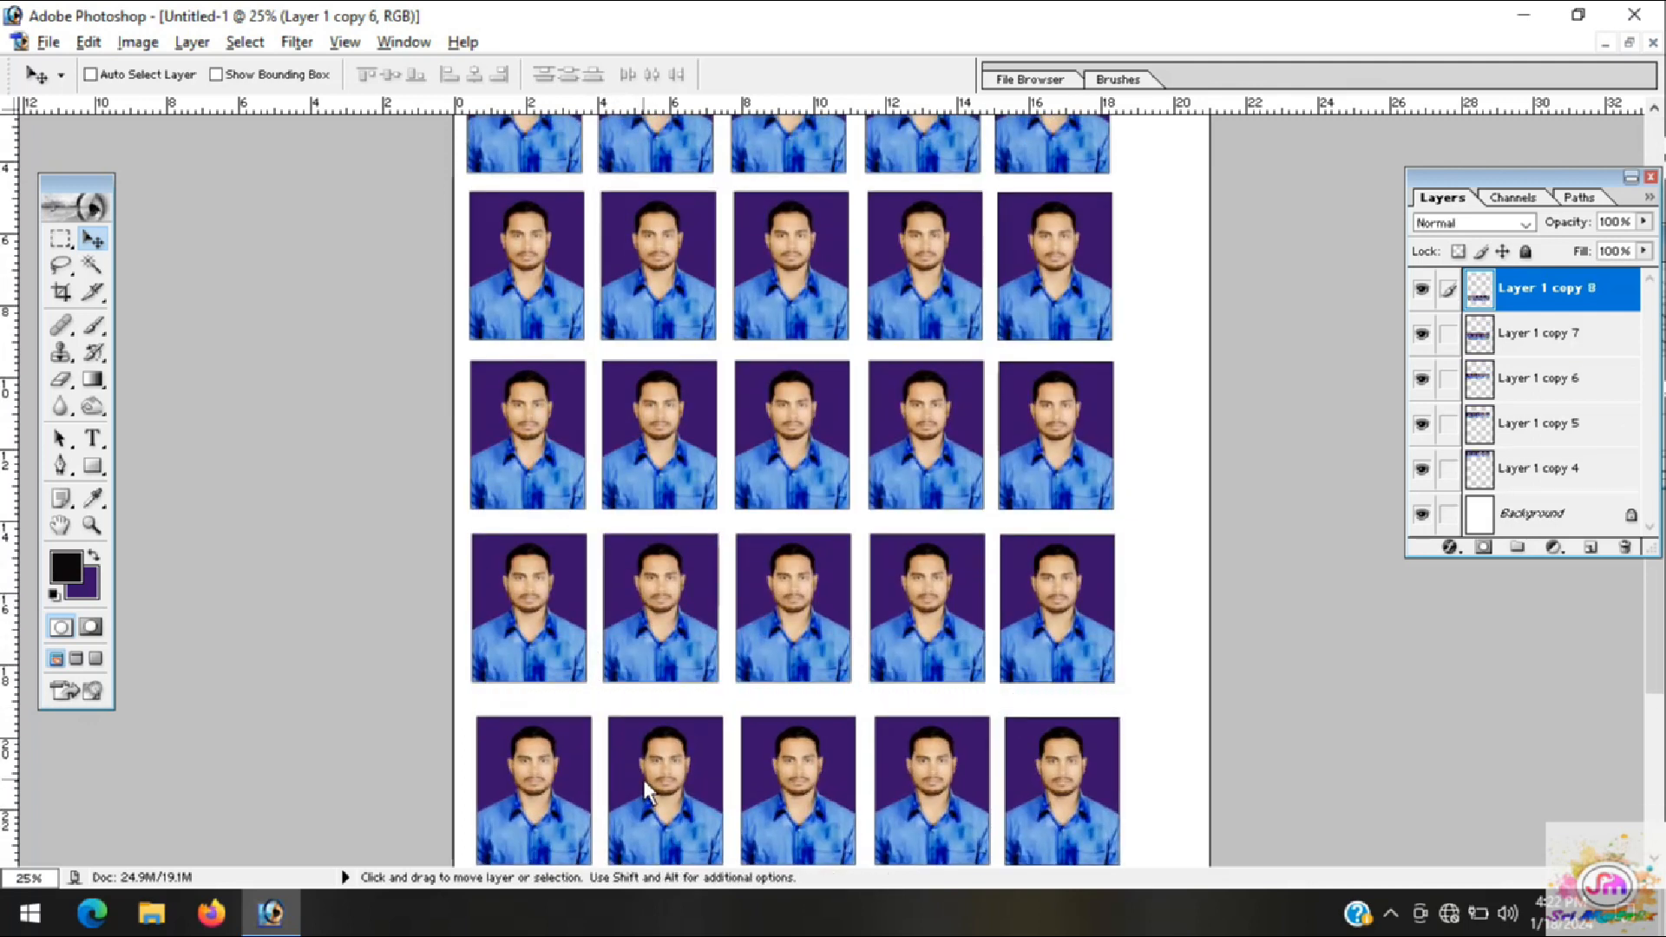
# Step: Duplicate the fifth row of portraits, Layer 1 copy 8, directly below itself as a sixth row near the page's lower edge
pyautogui.scroll(-4, 642, 774)
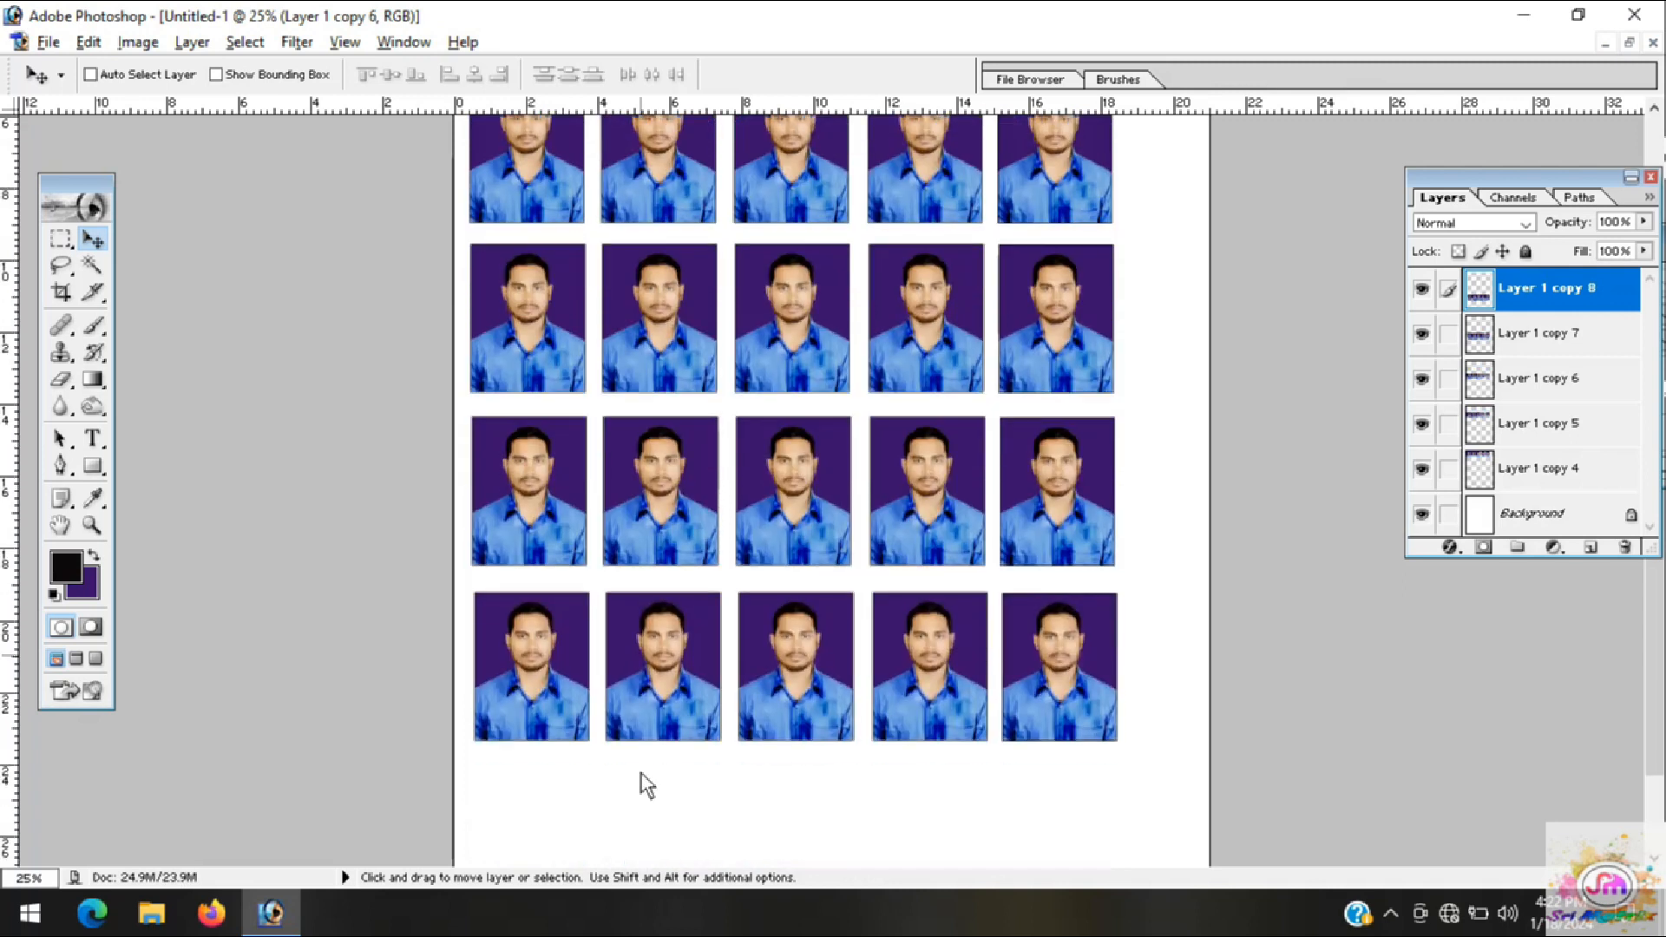
pyautogui.scroll(1, 653, 690)
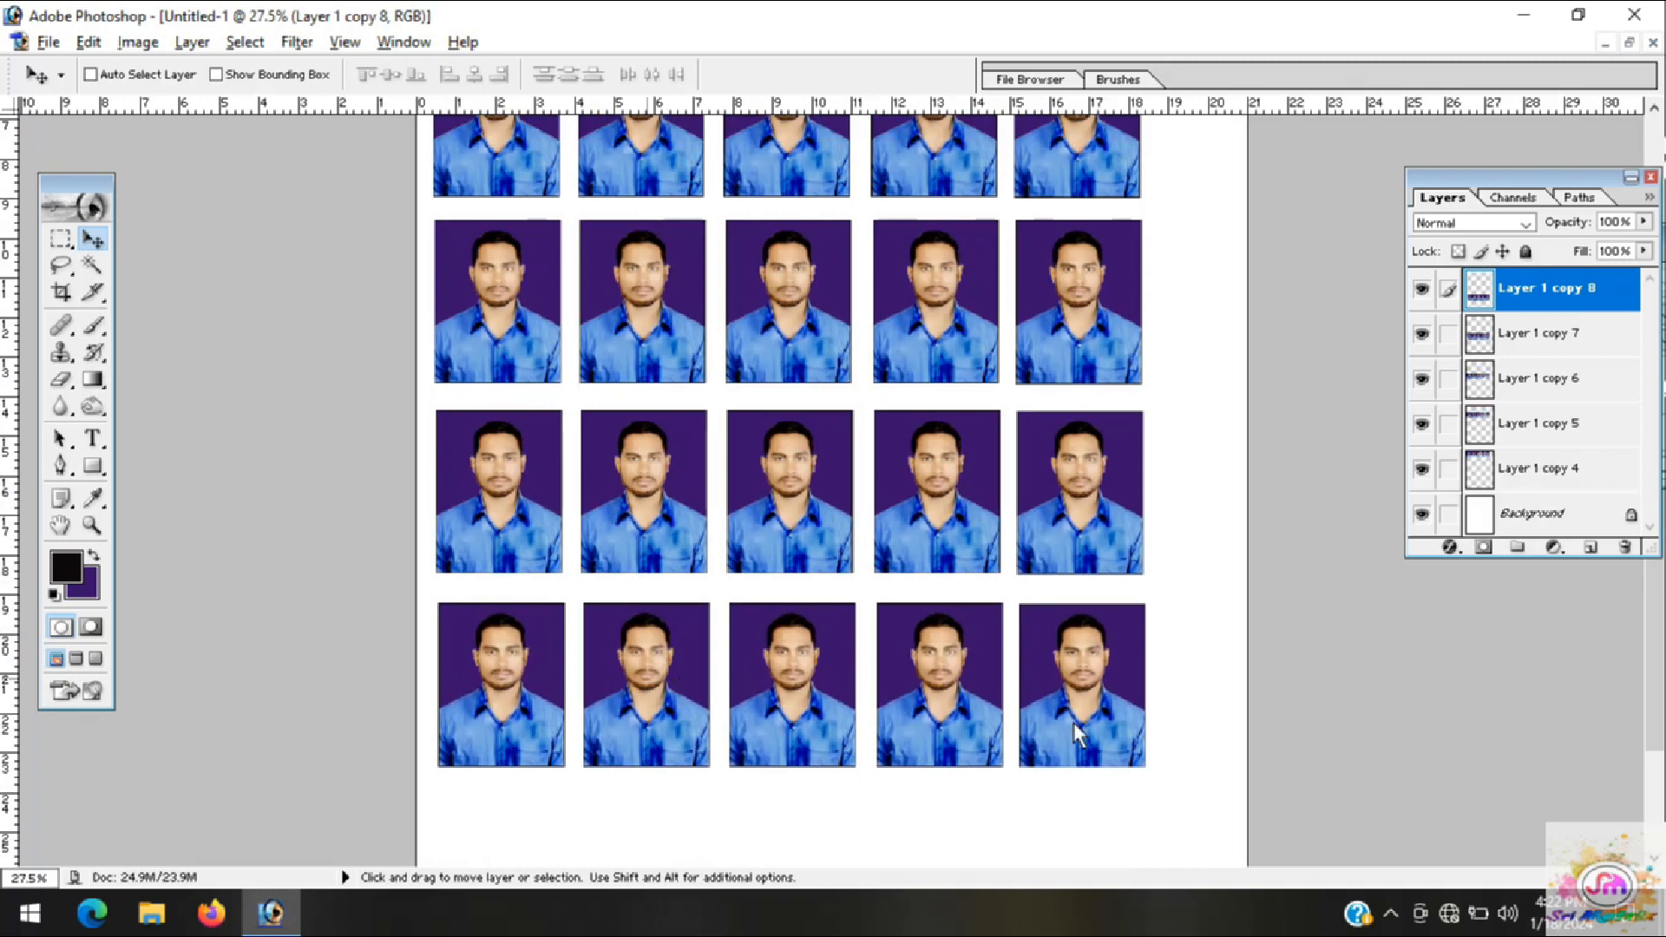
pyautogui.scroll(-3, 1200, 757)
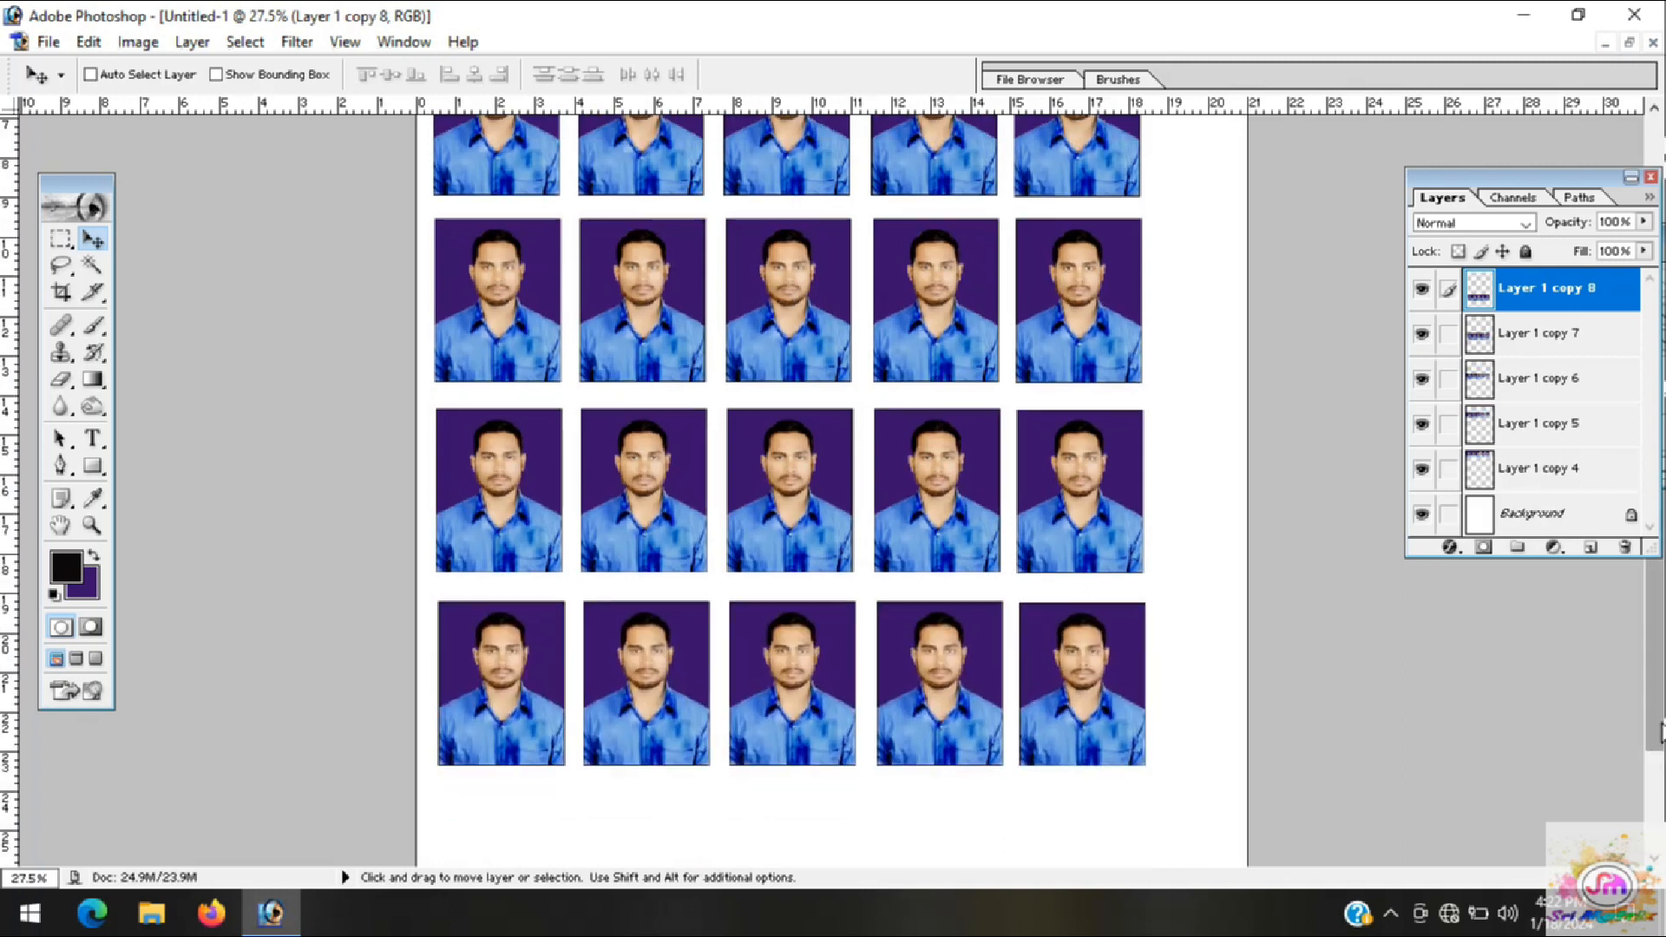
pyautogui.moveTo(1046, 607); pyautogui.dragTo(1050, 782)
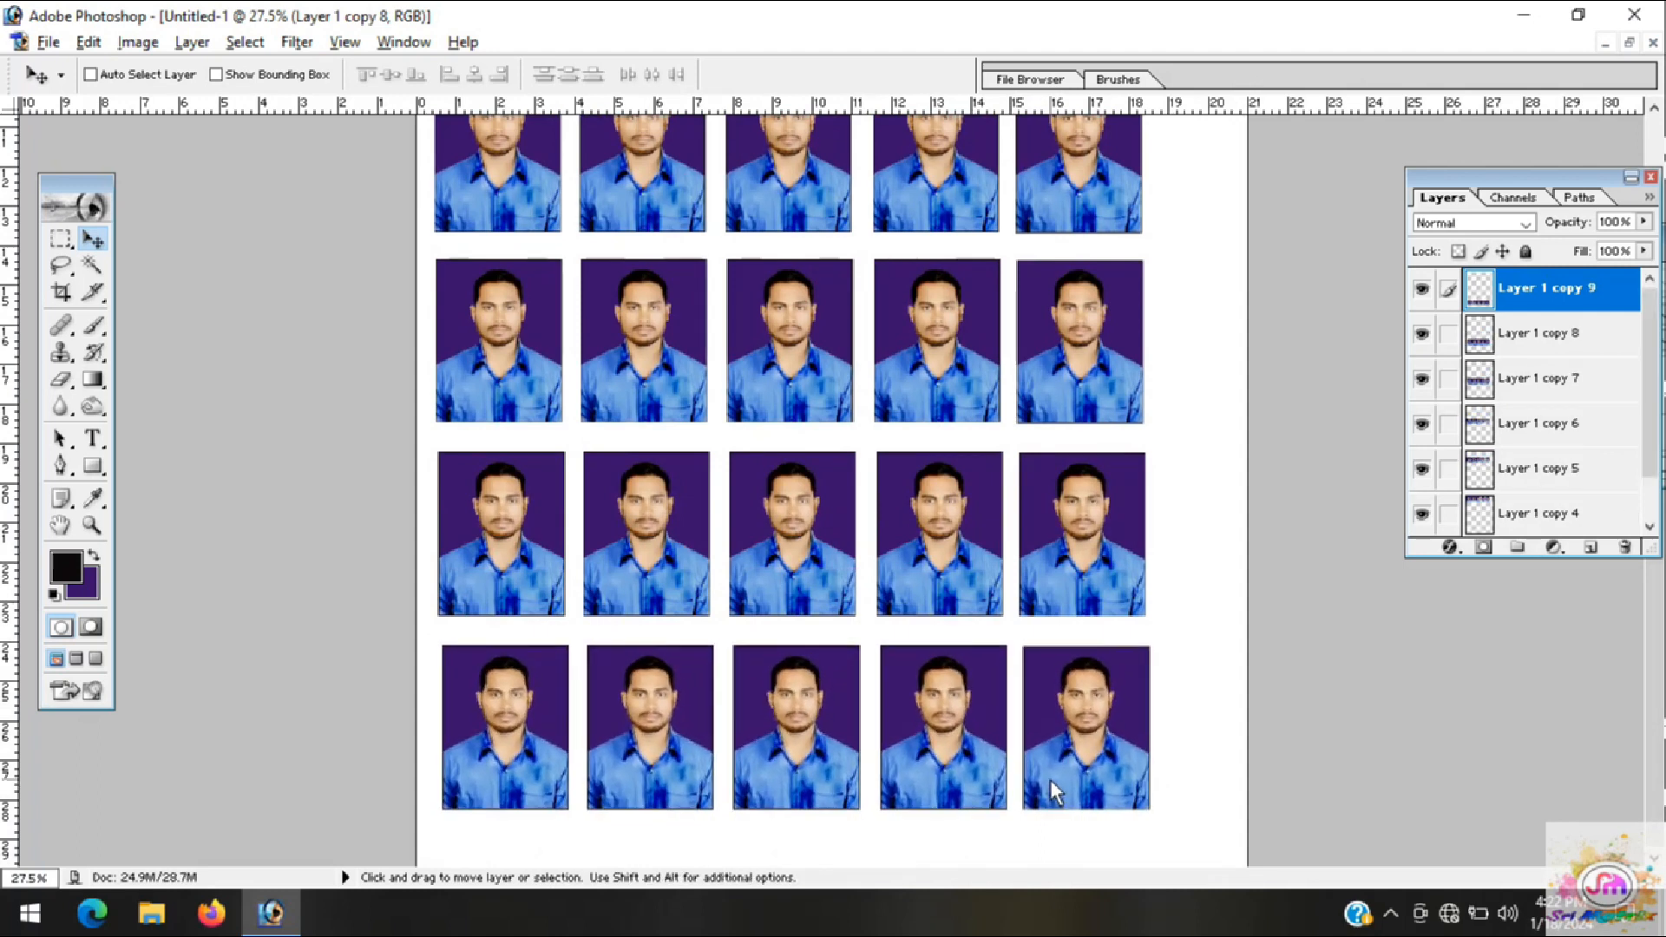
# Step: Open the print preview for the finished photo sheet and scale the image to fit the media
pyautogui.hotkey('ctrl', '-')
pyautogui.hotkey('ctrl', '-')
pyautogui.hotkey('ctrl', '-')
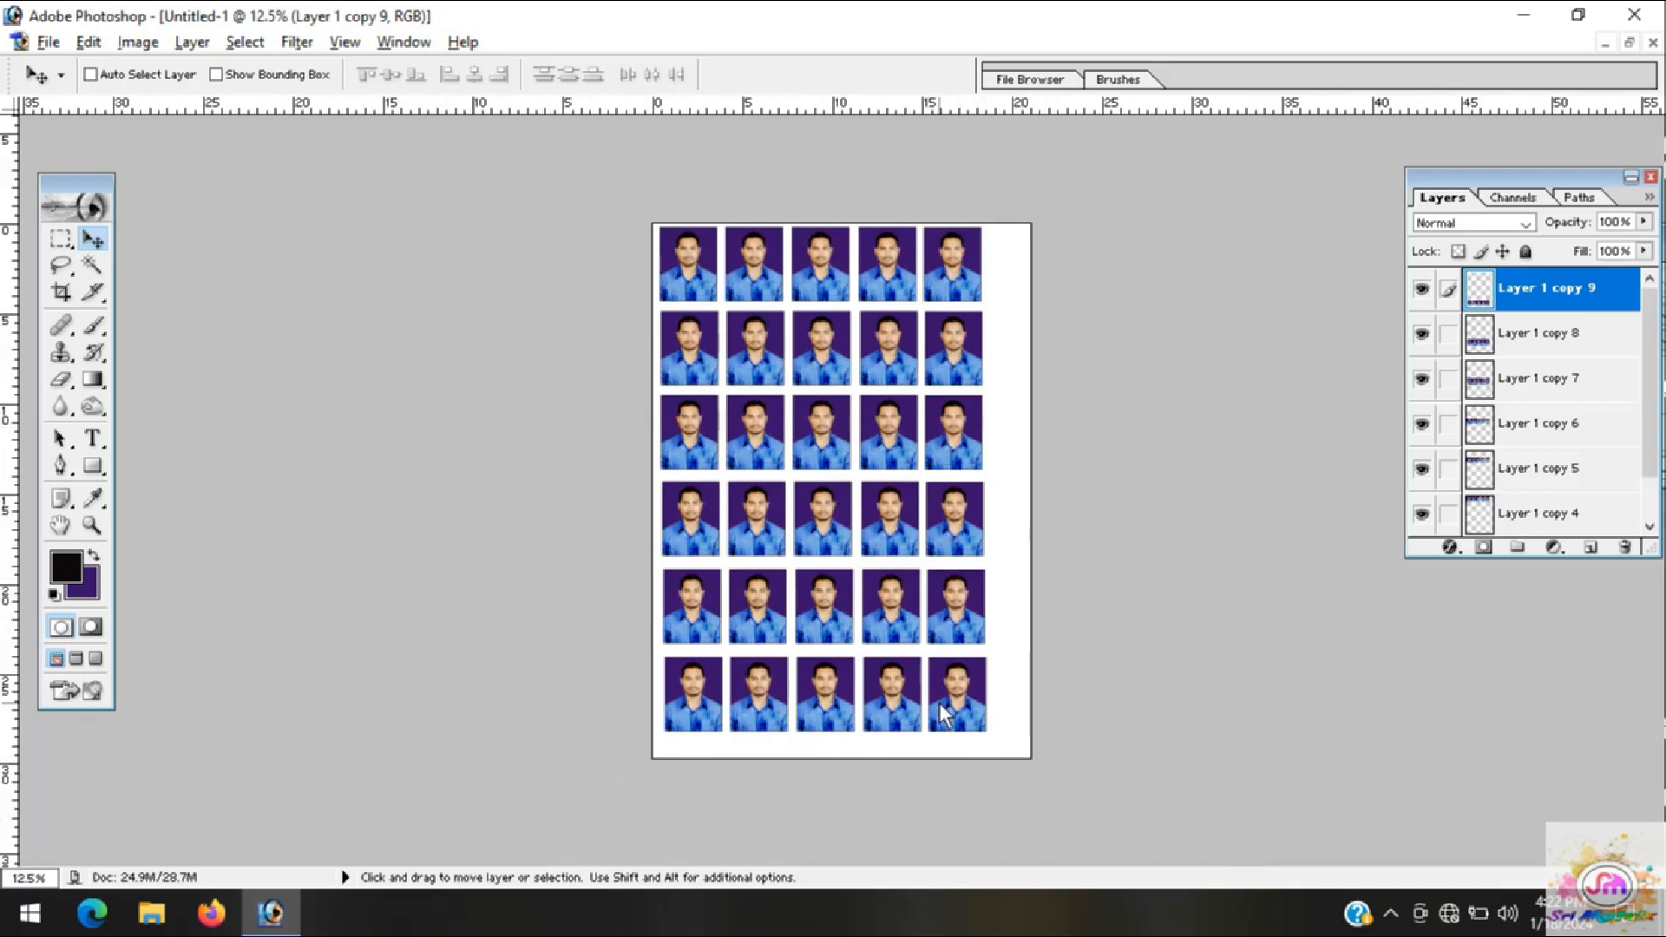
pyautogui.hotkey('ctrl', '+')
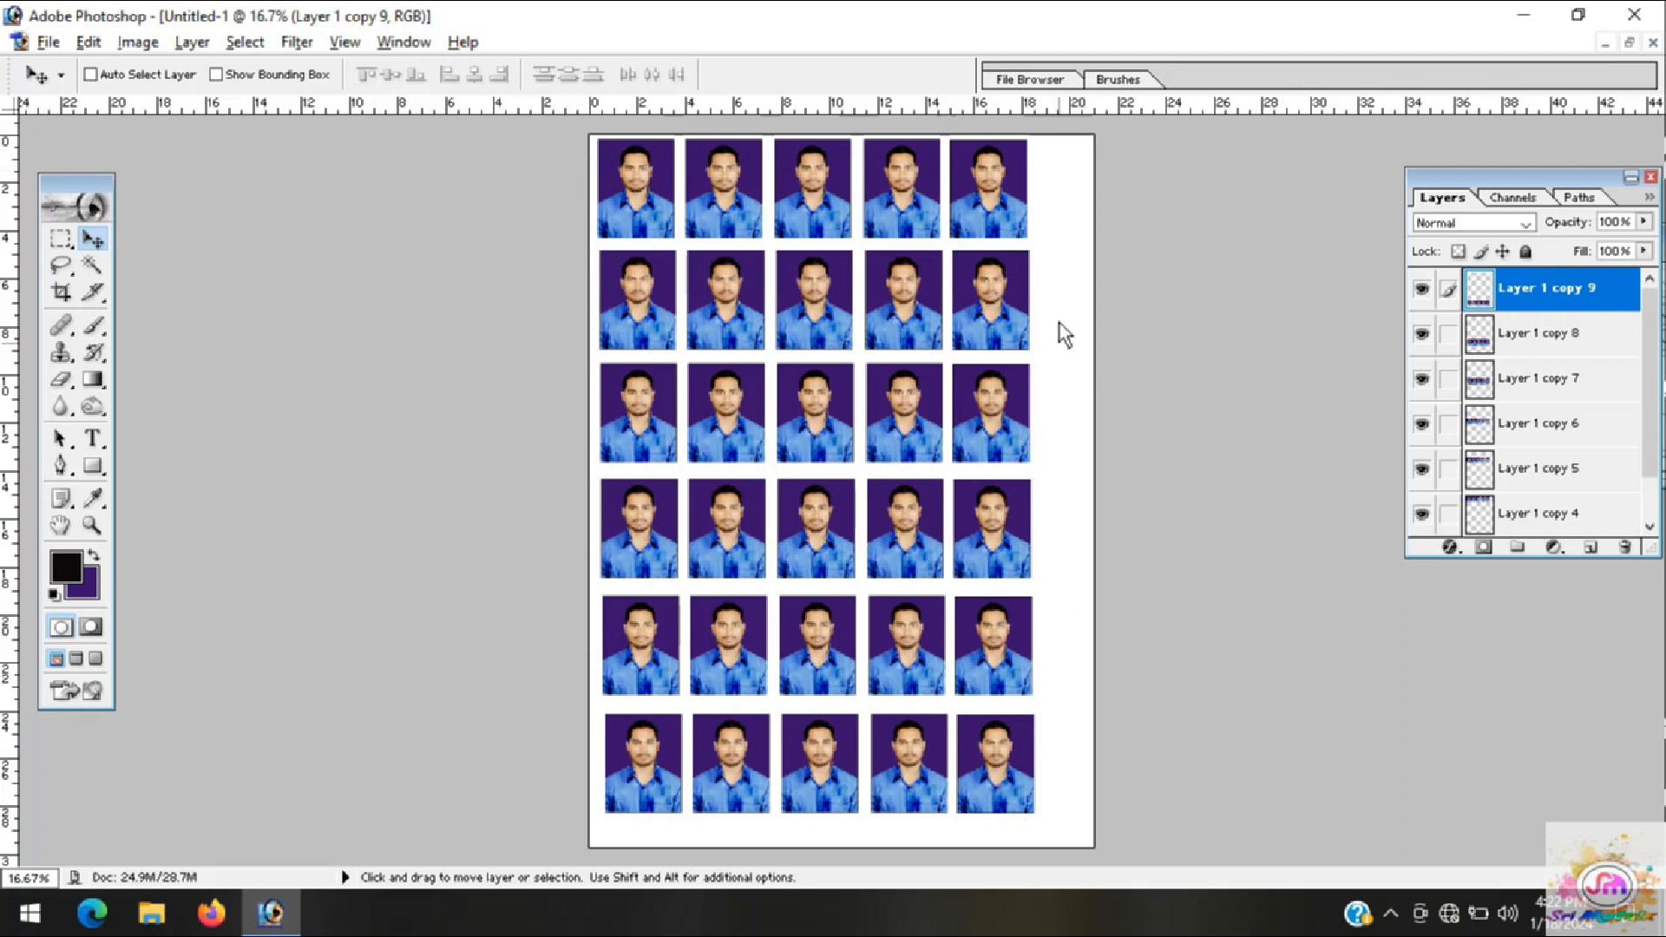
pyautogui.click(48, 41)
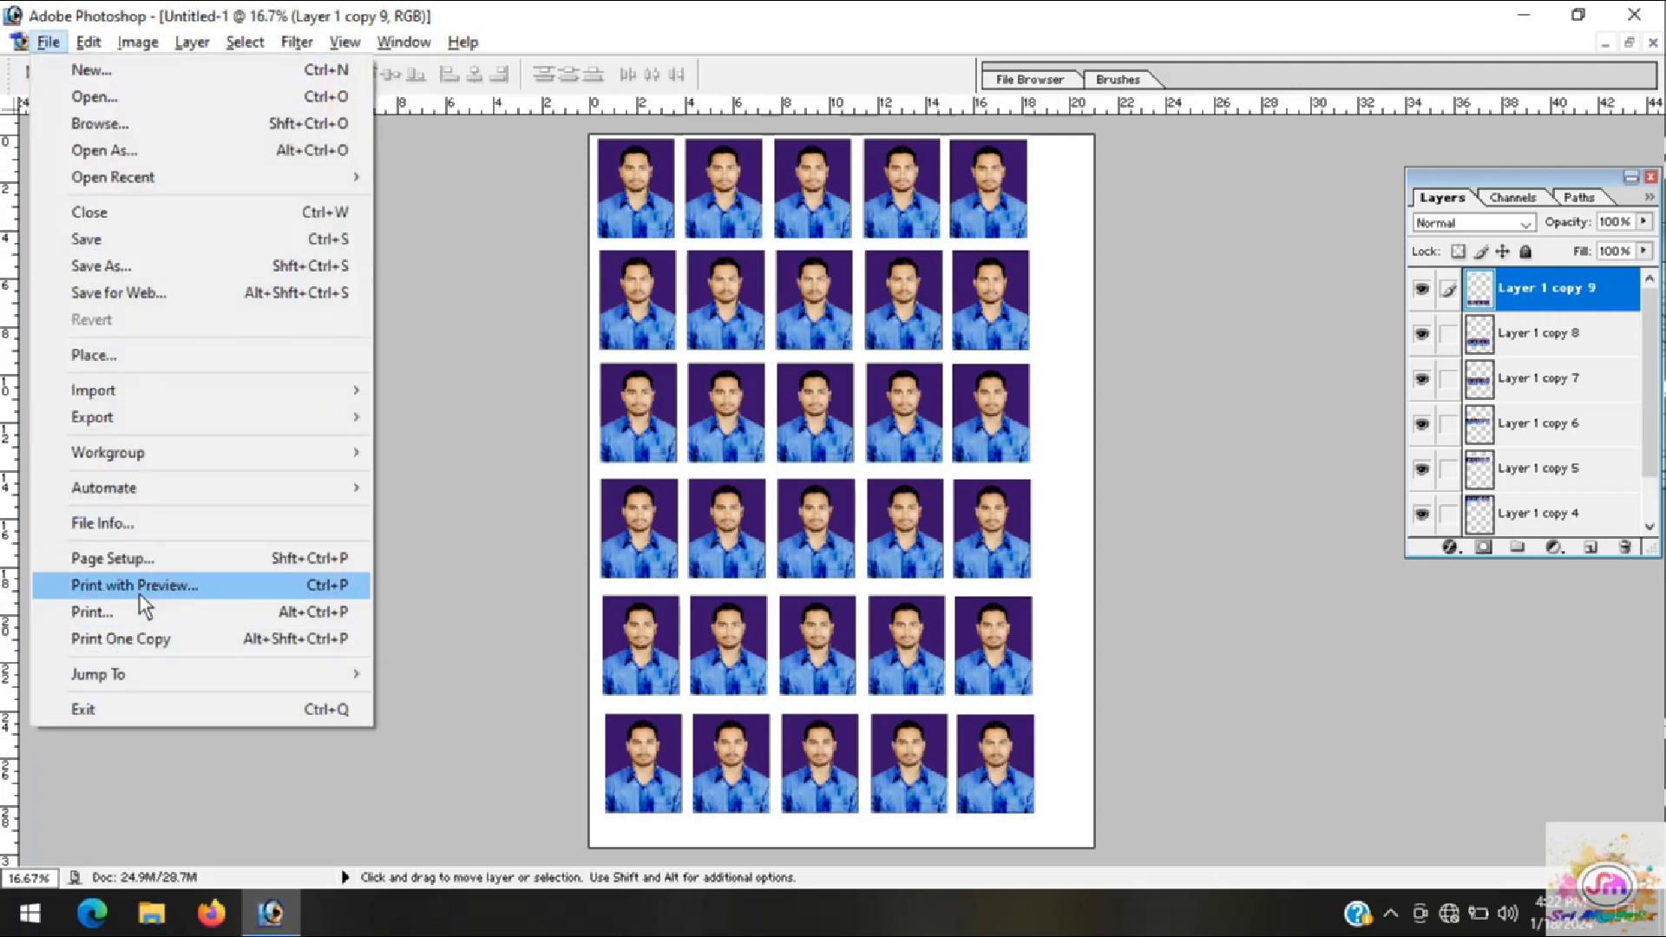
pyautogui.click(139, 593)
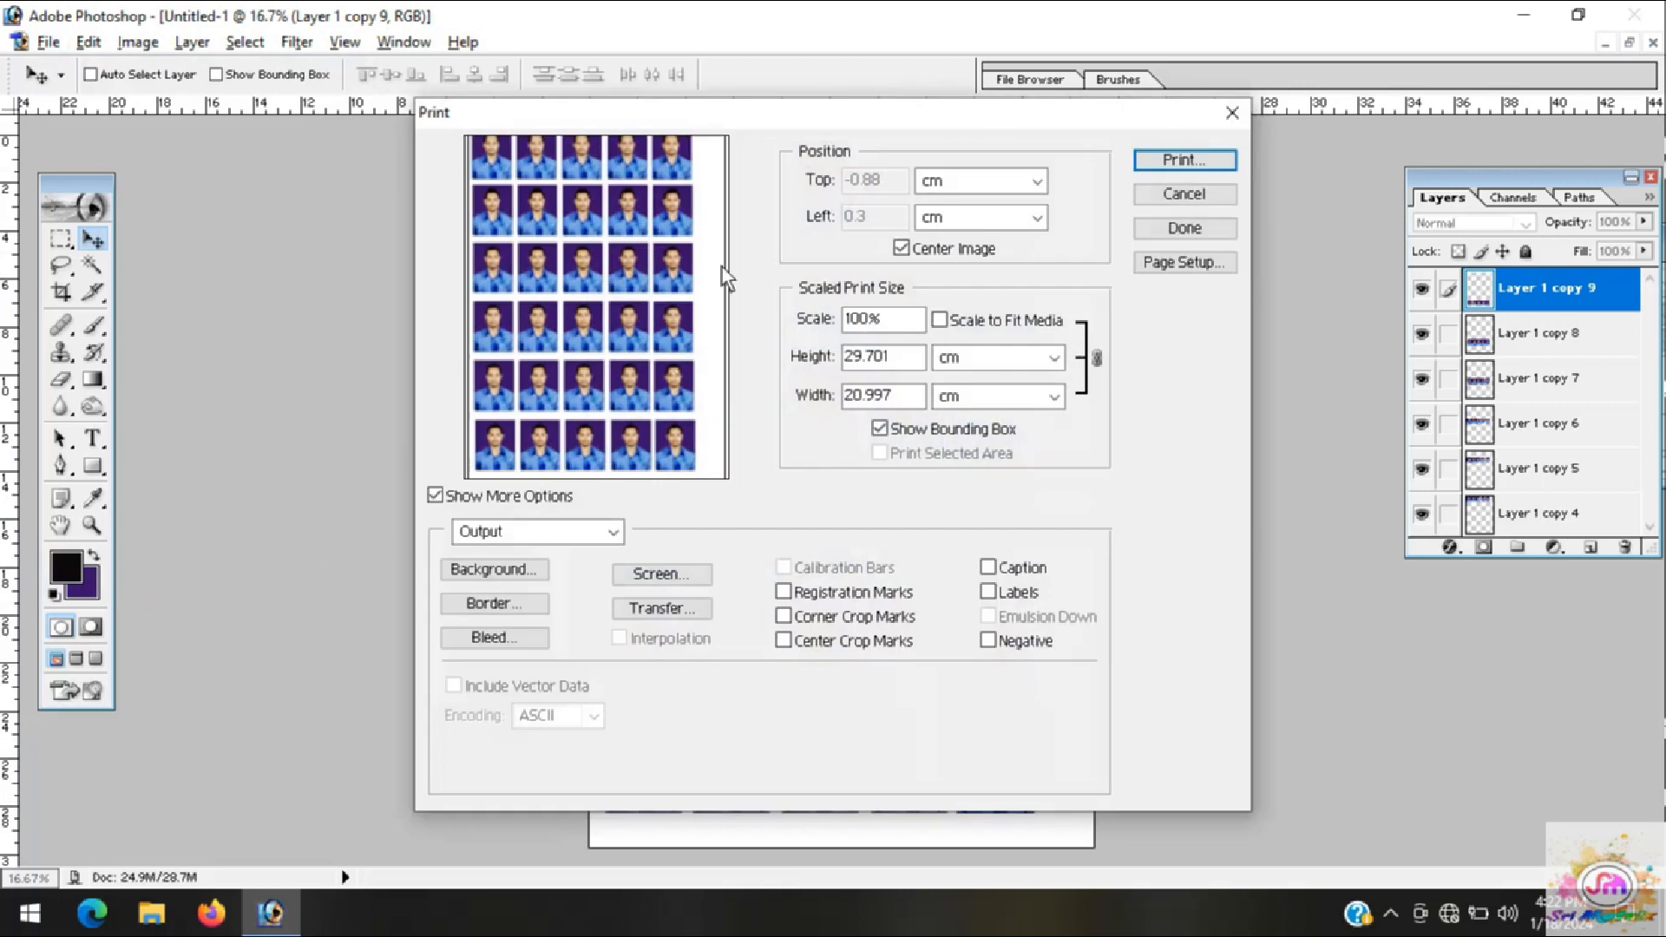
pyautogui.click(982, 323)
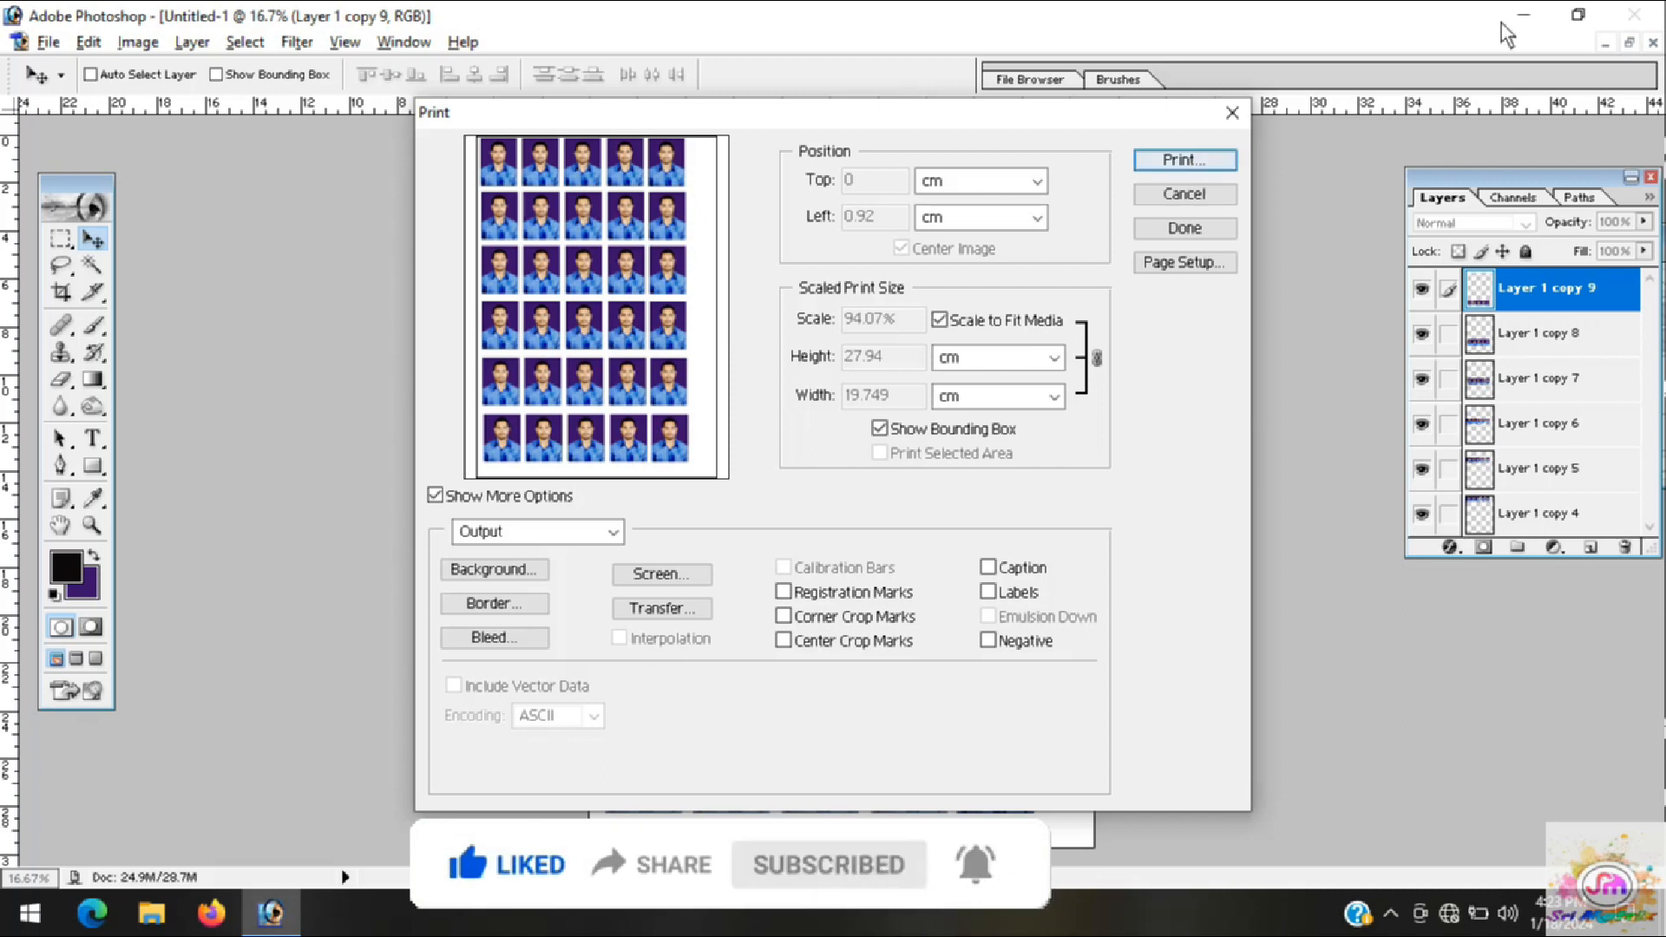
pyautogui.click(1392, 913)
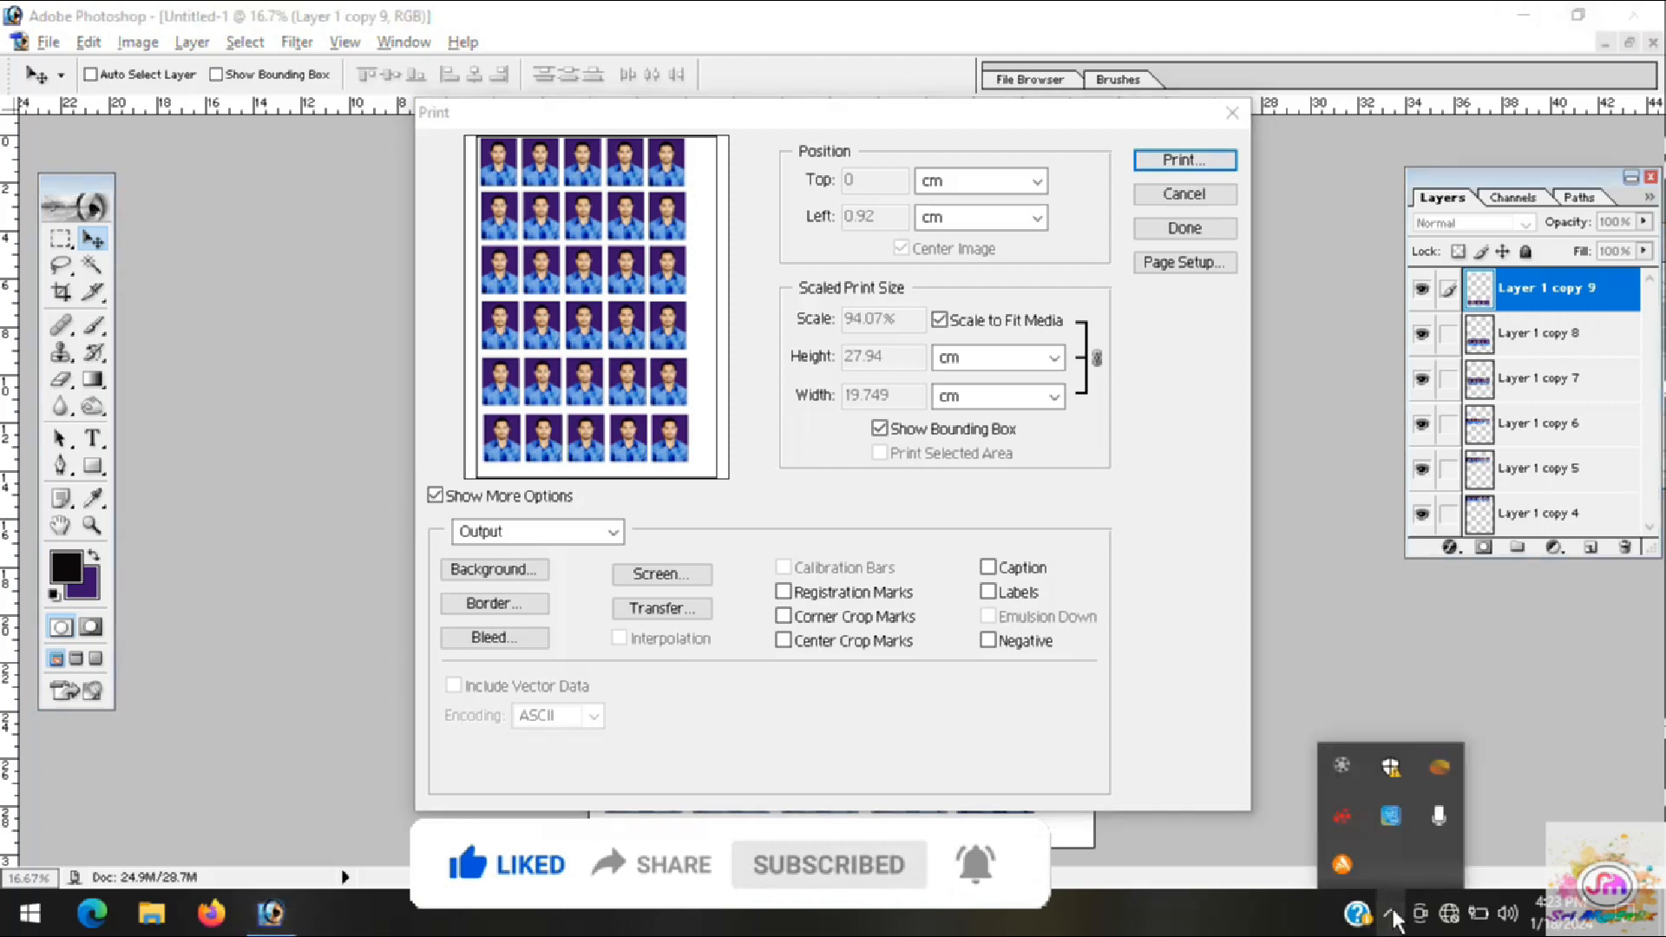